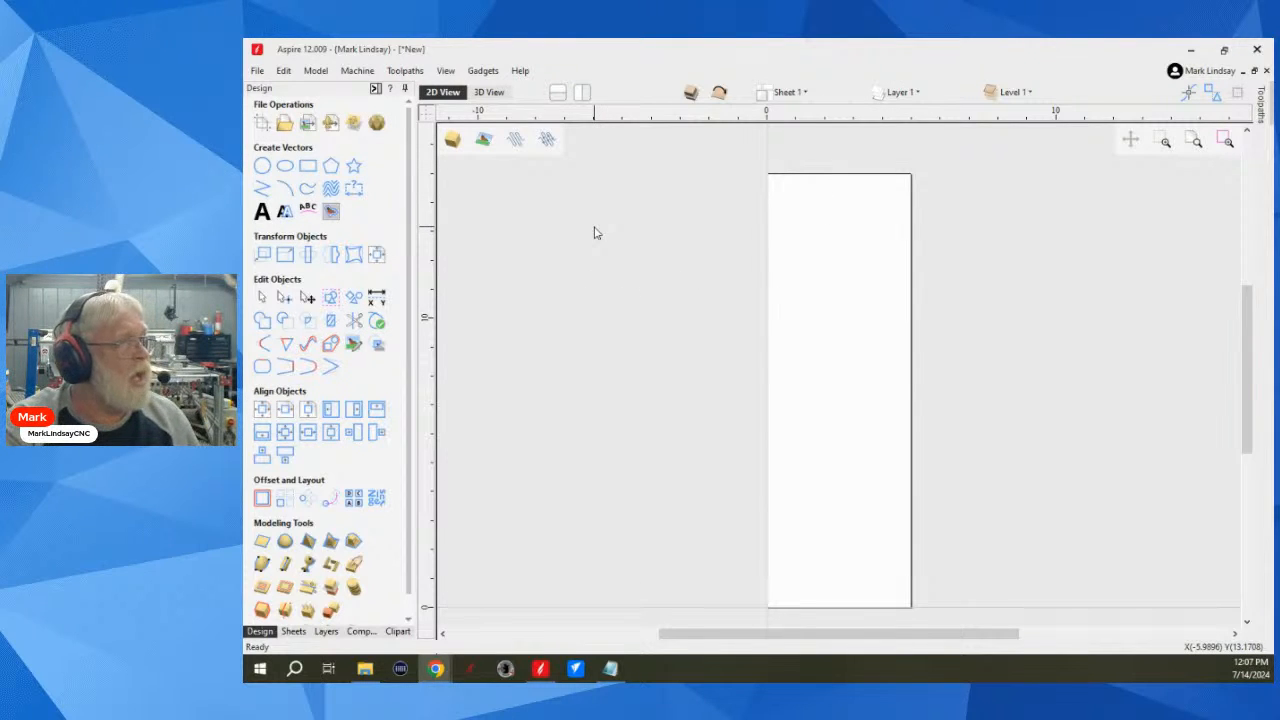
# Step: Review the double-sided job's size, zero position and flip direction settings without changing them
pyautogui.click(262, 122)
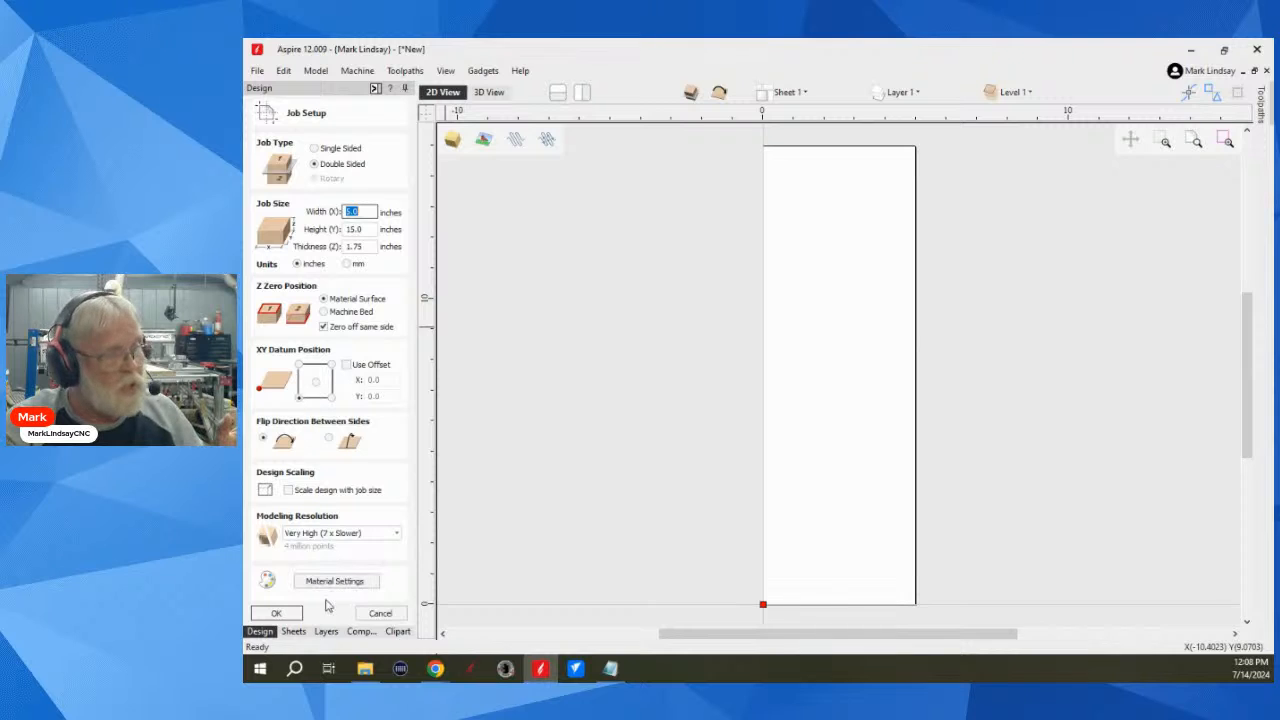
pyautogui.click(380, 616)
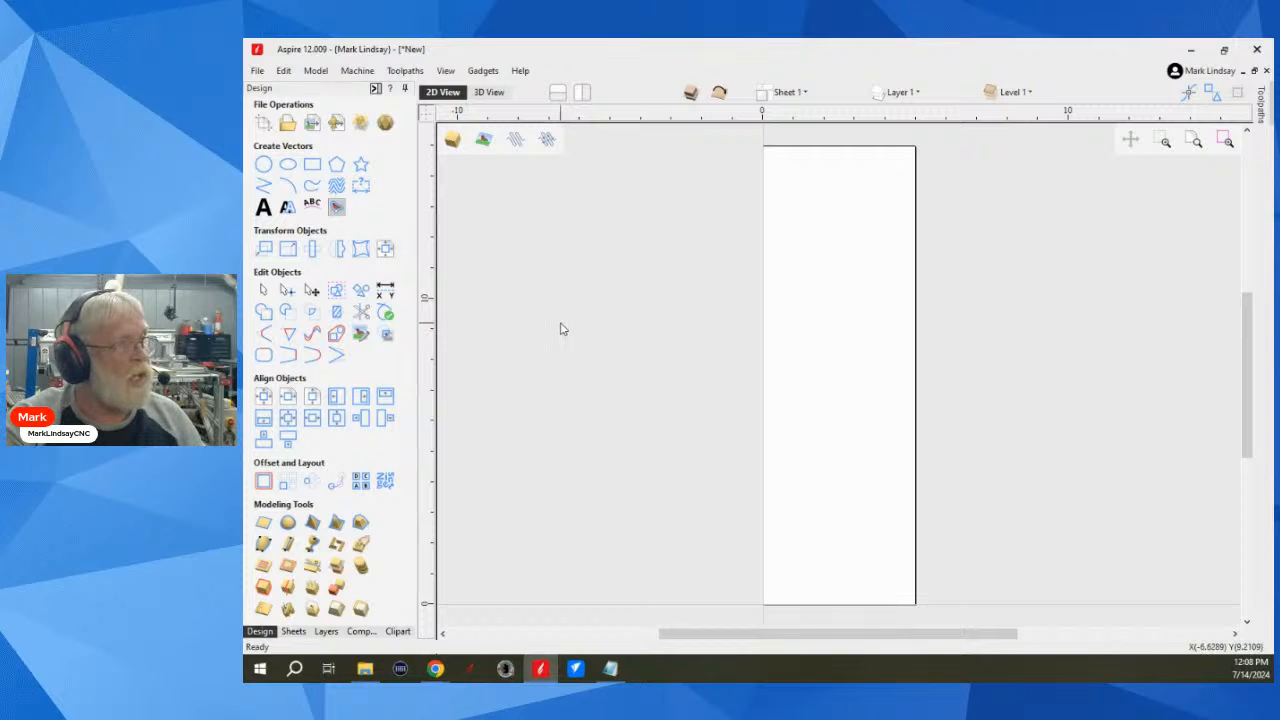
# Step: Load Maiden.stl for import as a 3D model from the Demo CNC Files > 3D Files folder on Drive D
pyautogui.click(337, 125)
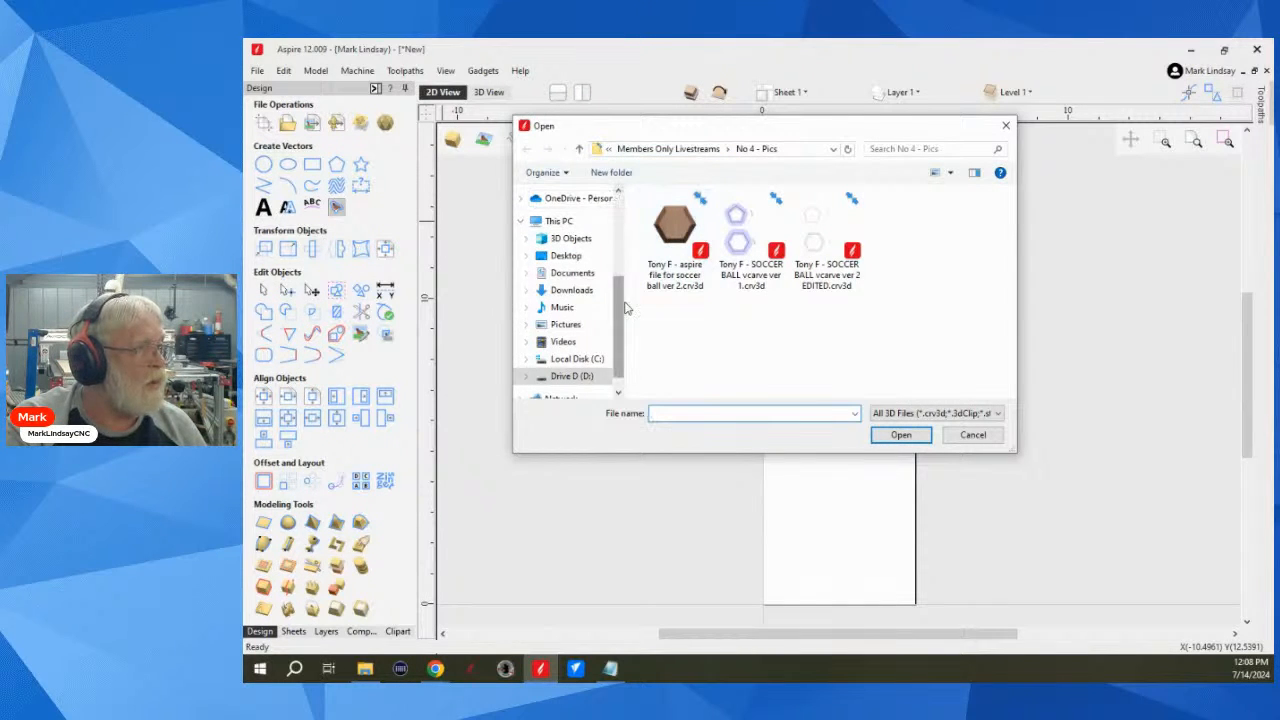
pyautogui.scroll(-1, 608, 335)
pyautogui.scroll(1, 615, 297)
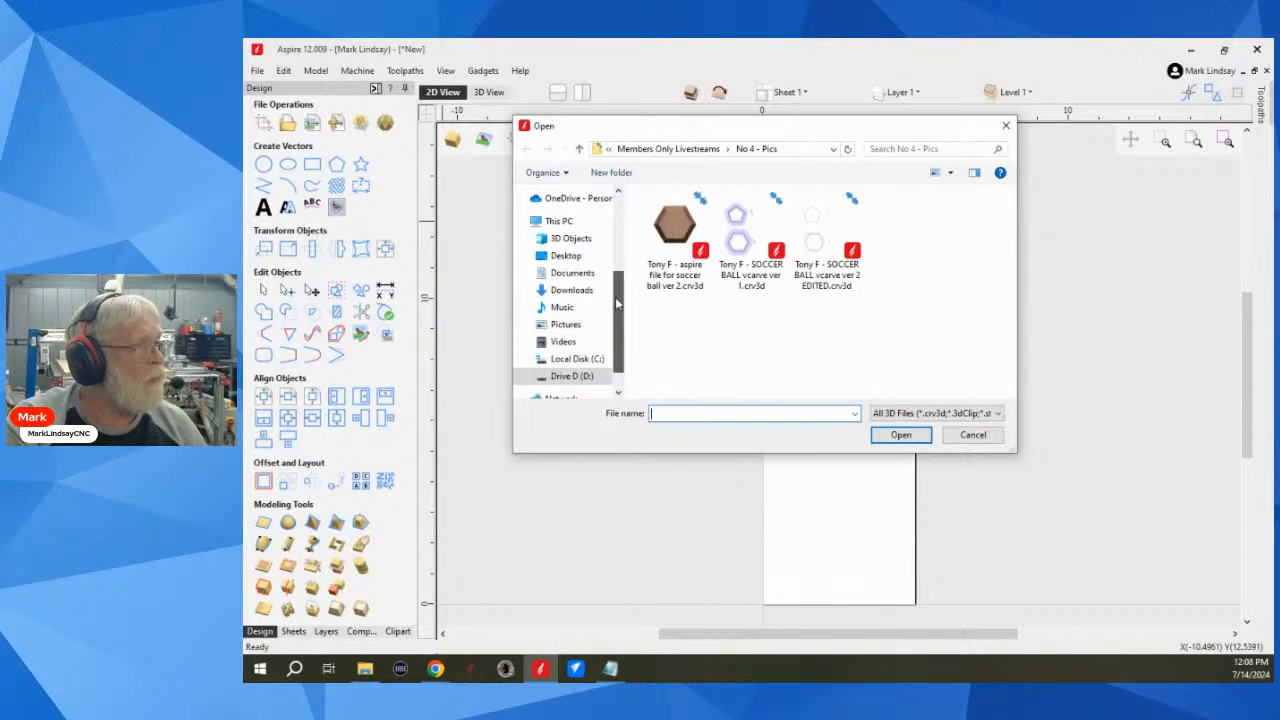
pyautogui.scroll(-1, 615, 297)
pyautogui.click(571, 353)
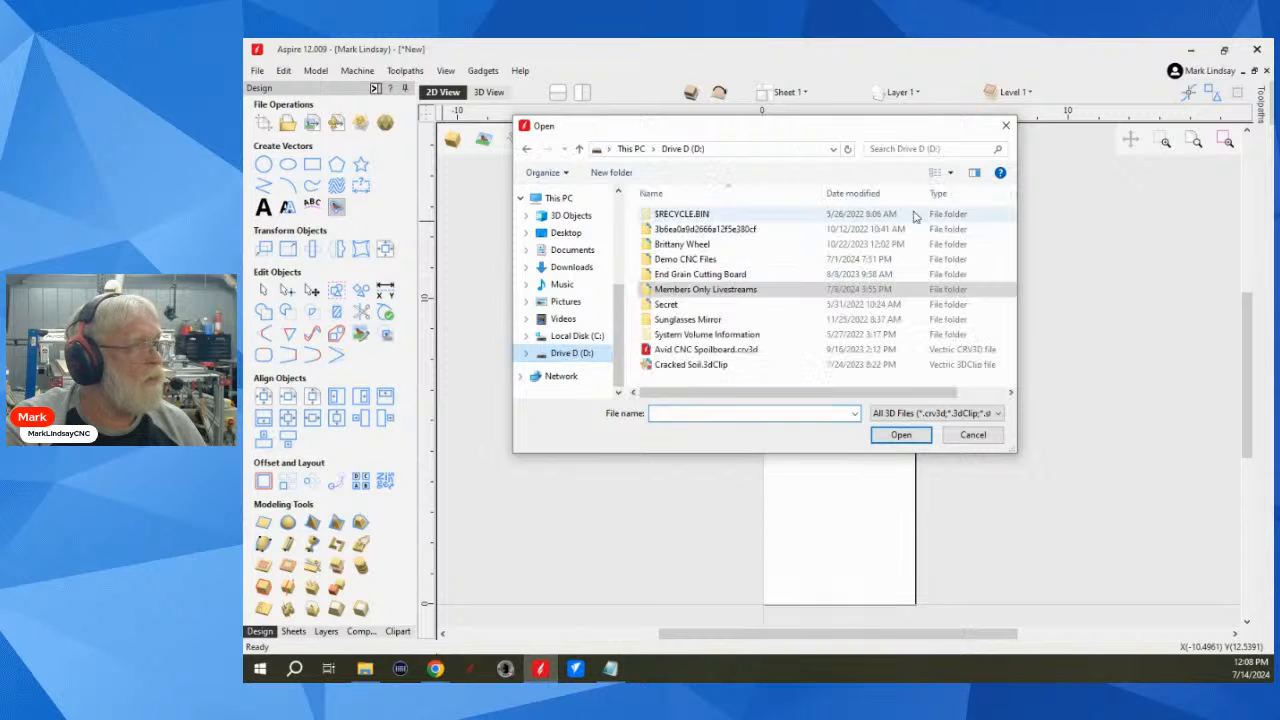
pyautogui.click(705, 259)
pyautogui.doubleClick(705, 259)
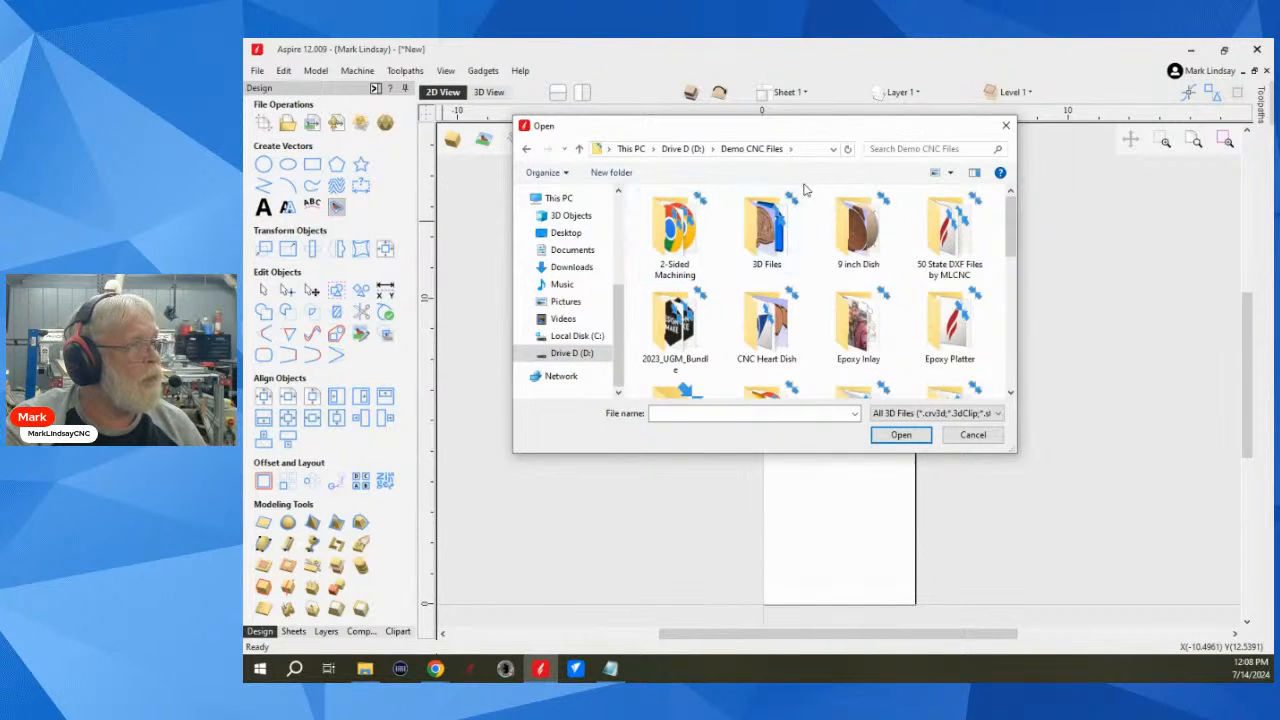
pyautogui.doubleClick(771, 226)
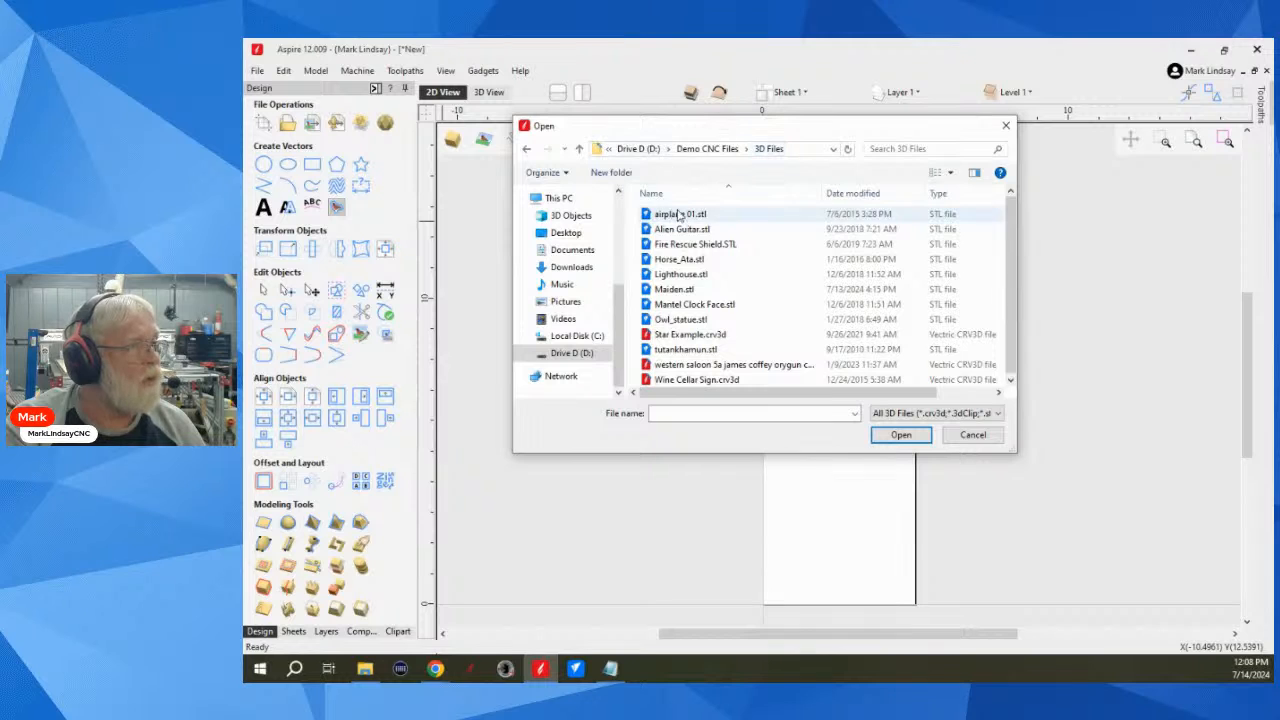
pyautogui.click(665, 290)
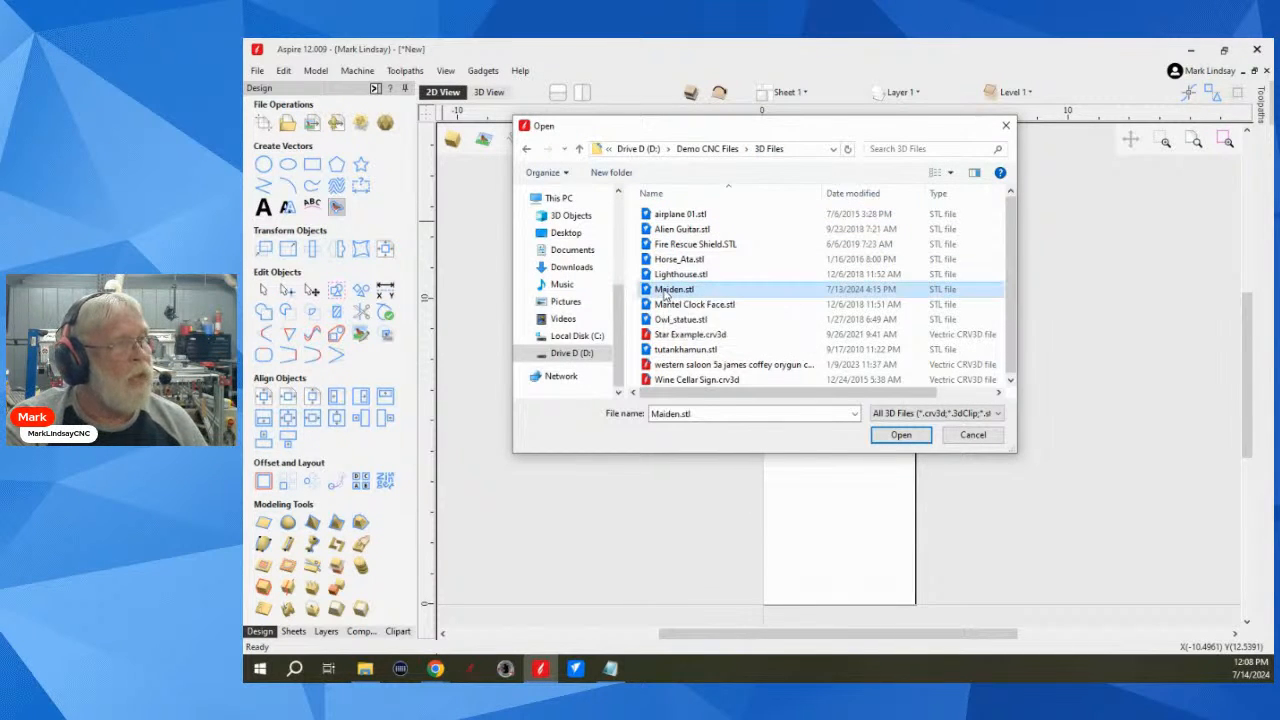
pyautogui.click(901, 435)
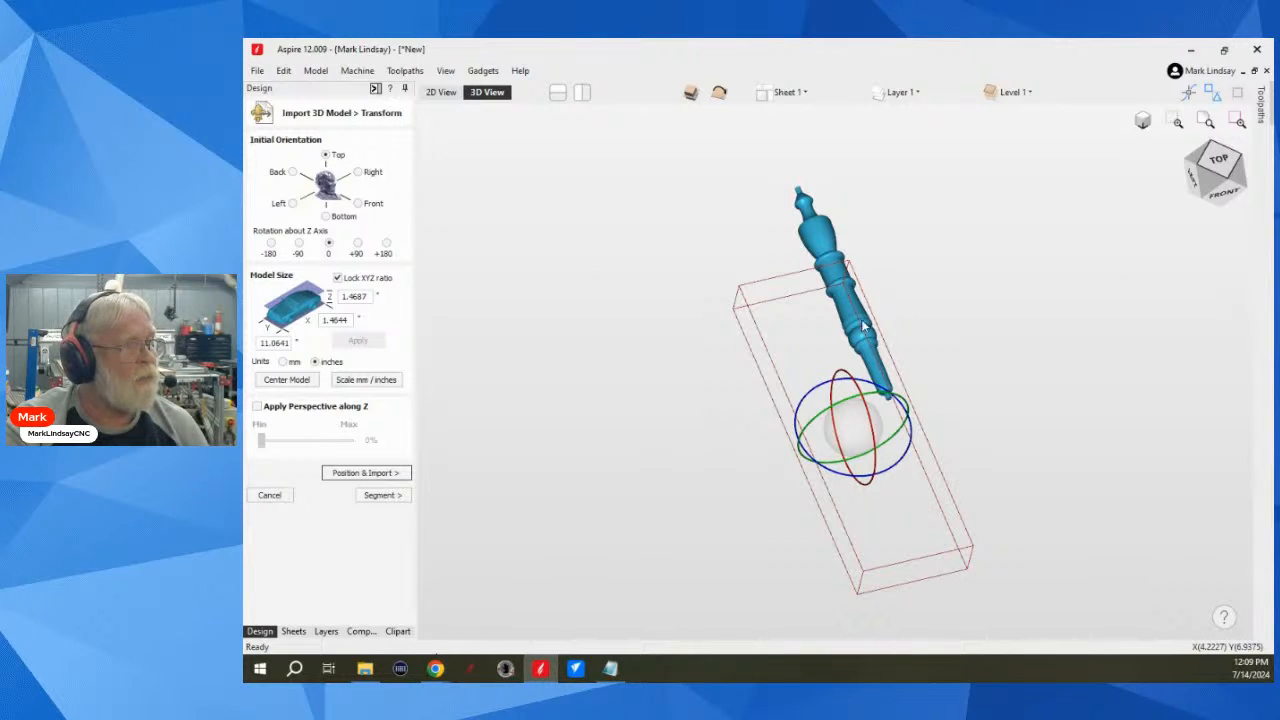
# Step: Center the model in the material block, proceed to positioning, and inspect where the modeling plane passes through it
pyautogui.click(289, 380)
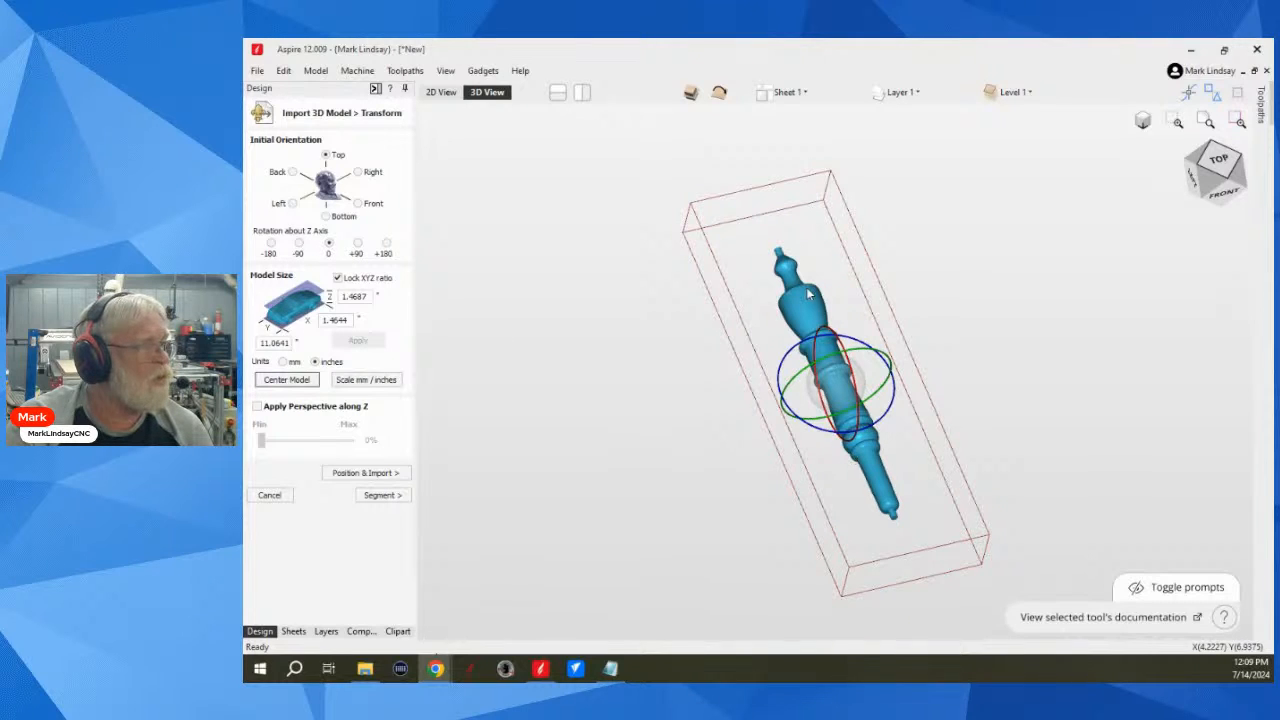
pyautogui.click(367, 473)
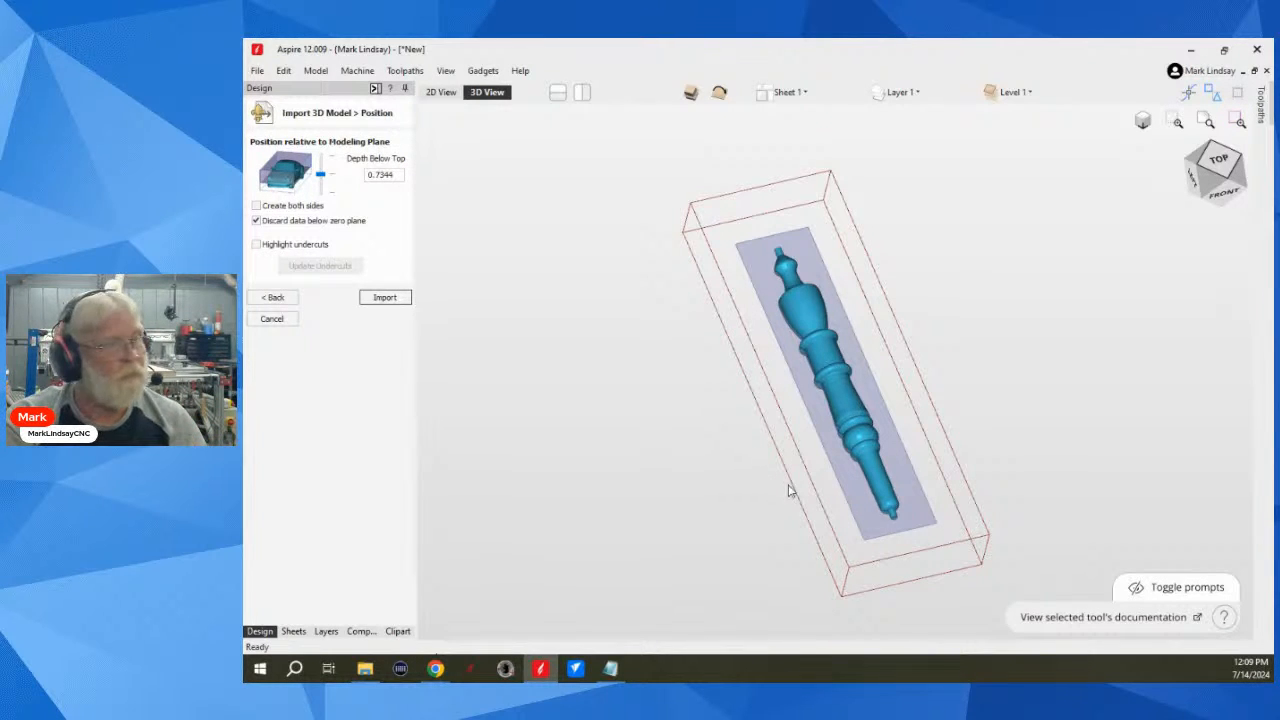
pyautogui.moveTo(789, 531); pyautogui.dragTo(840, 420)
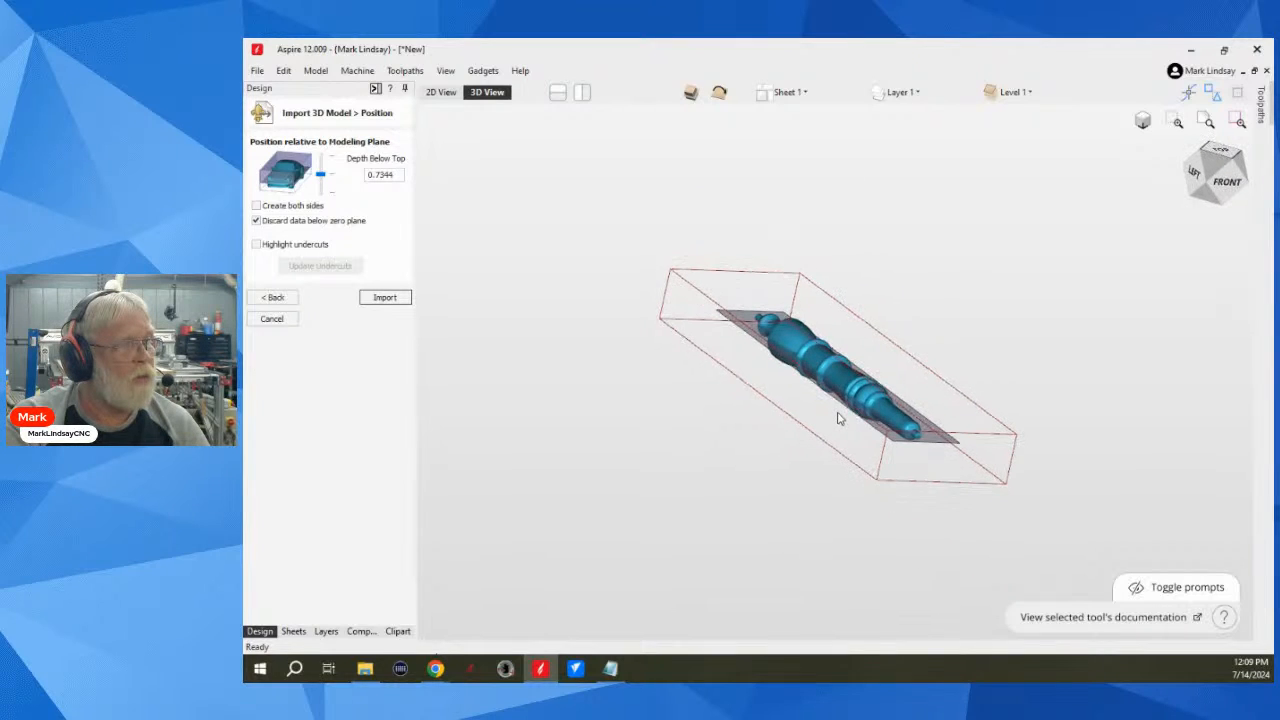
pyautogui.scroll(5, 816, 372)
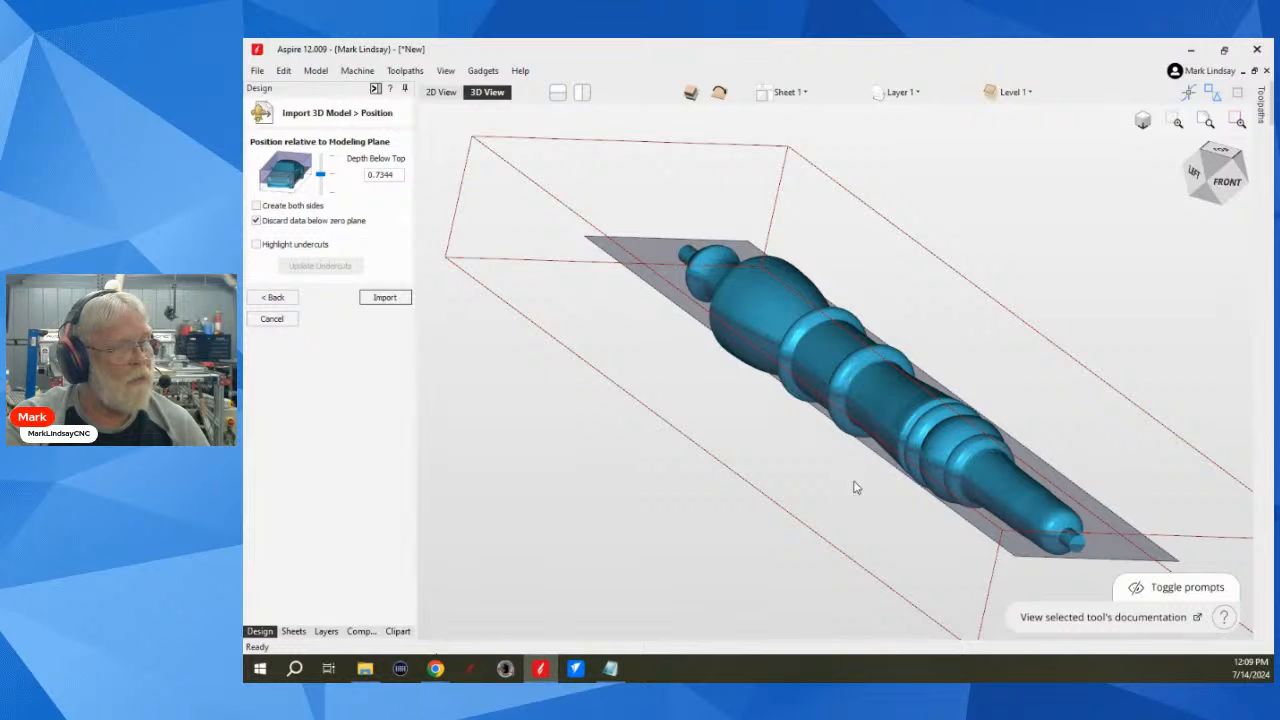
pyautogui.click(1216, 590)
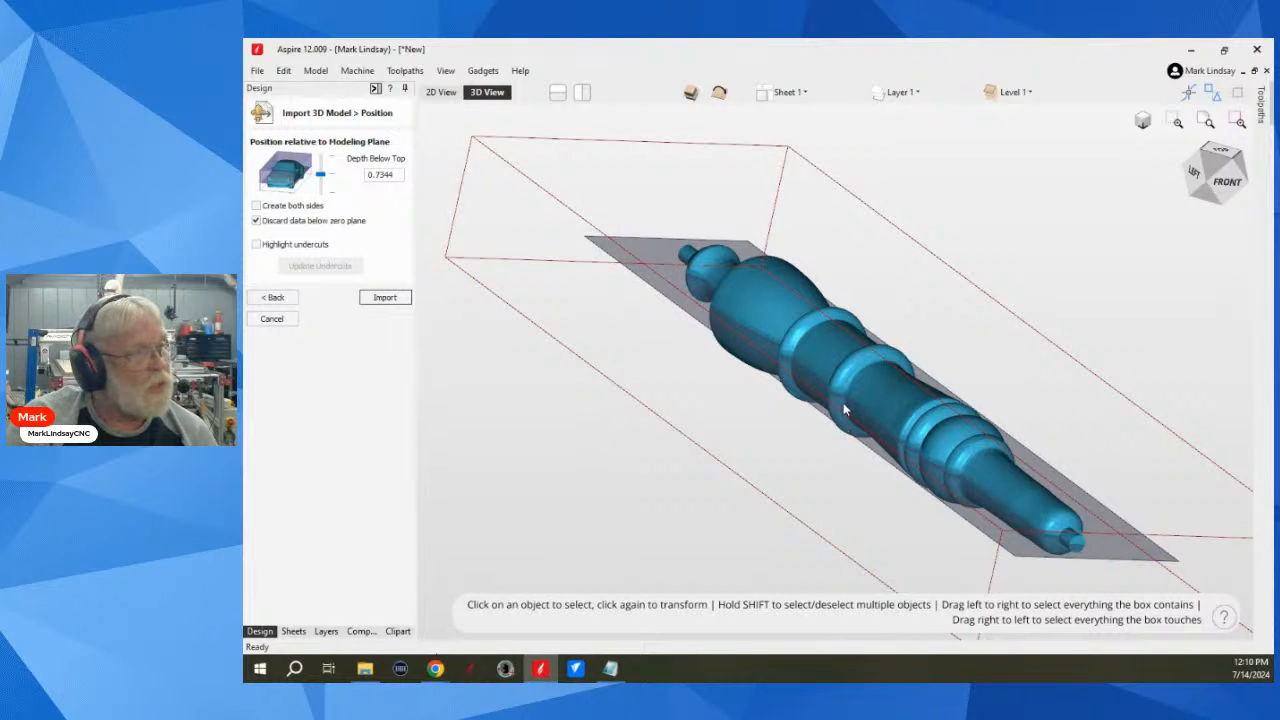
pyautogui.scroll(5, 843, 402)
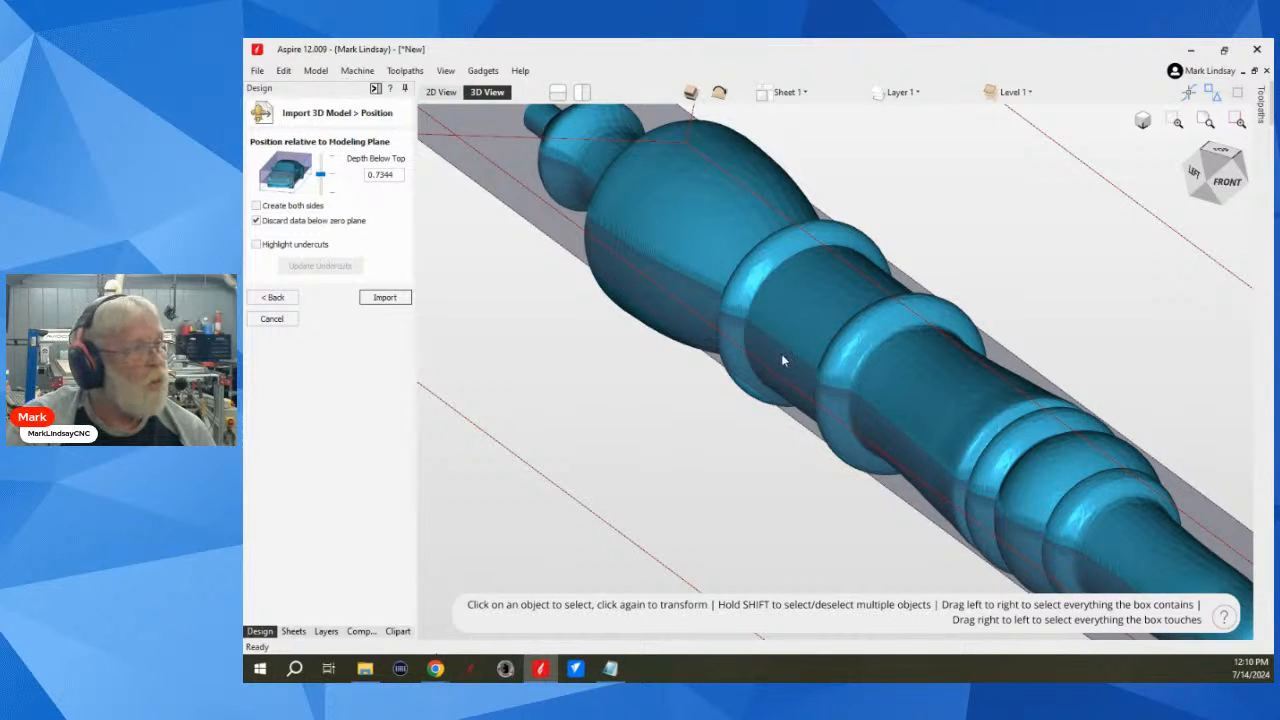
pyautogui.scroll(-5, 781, 360)
pyautogui.scroll(-3, 786, 364)
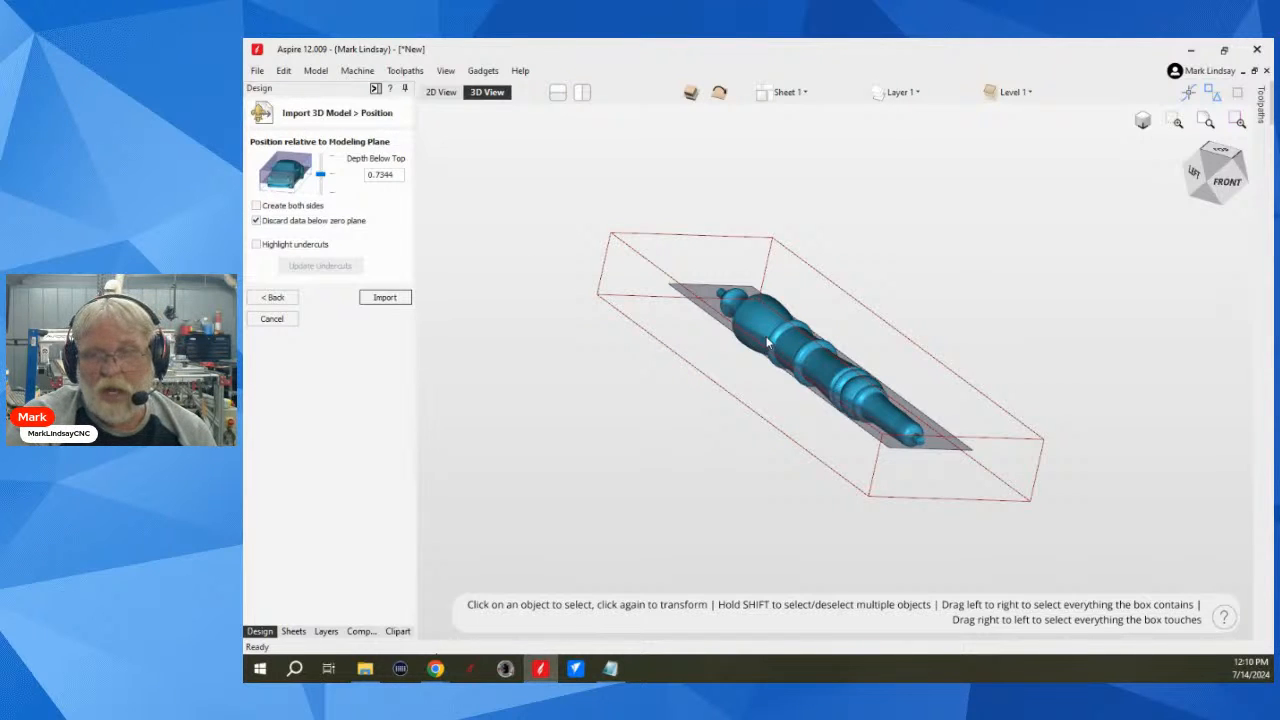
# Step: Import the model with both sides created and an overcut distance of 0.0625 inches
pyautogui.click(257, 206)
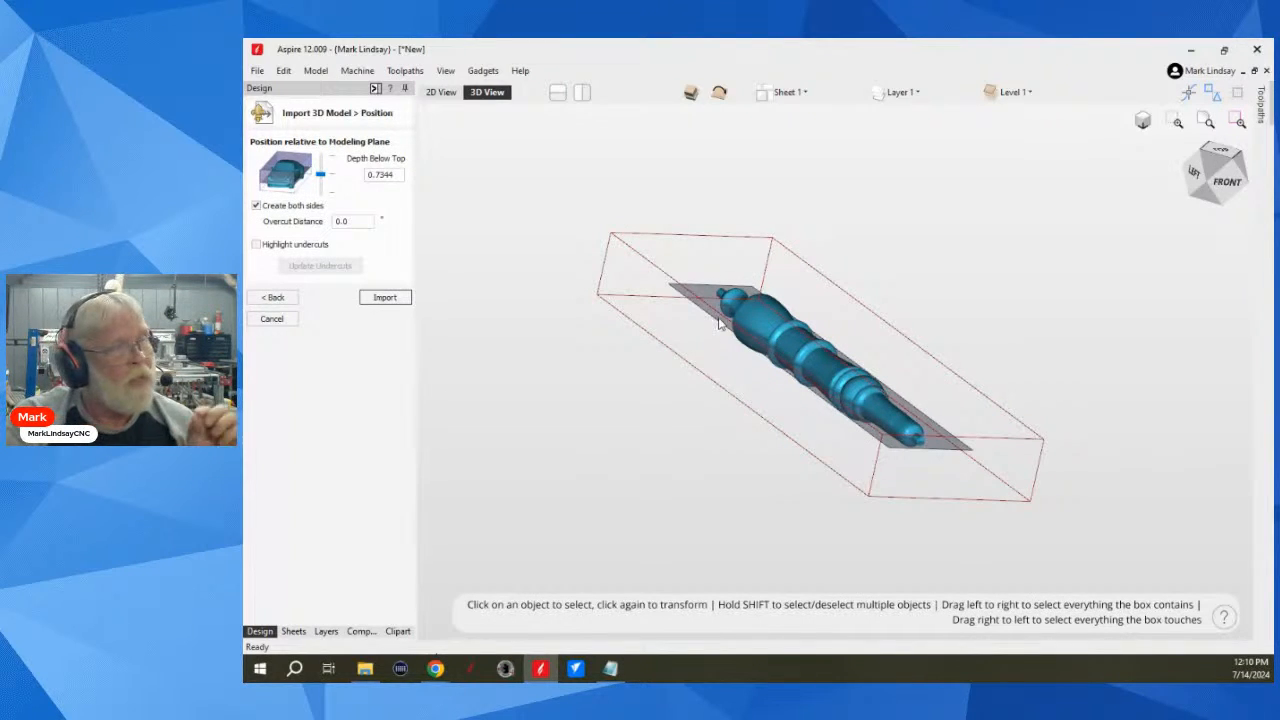
pyautogui.scroll(5, 750, 335)
pyautogui.scroll(3, 752, 335)
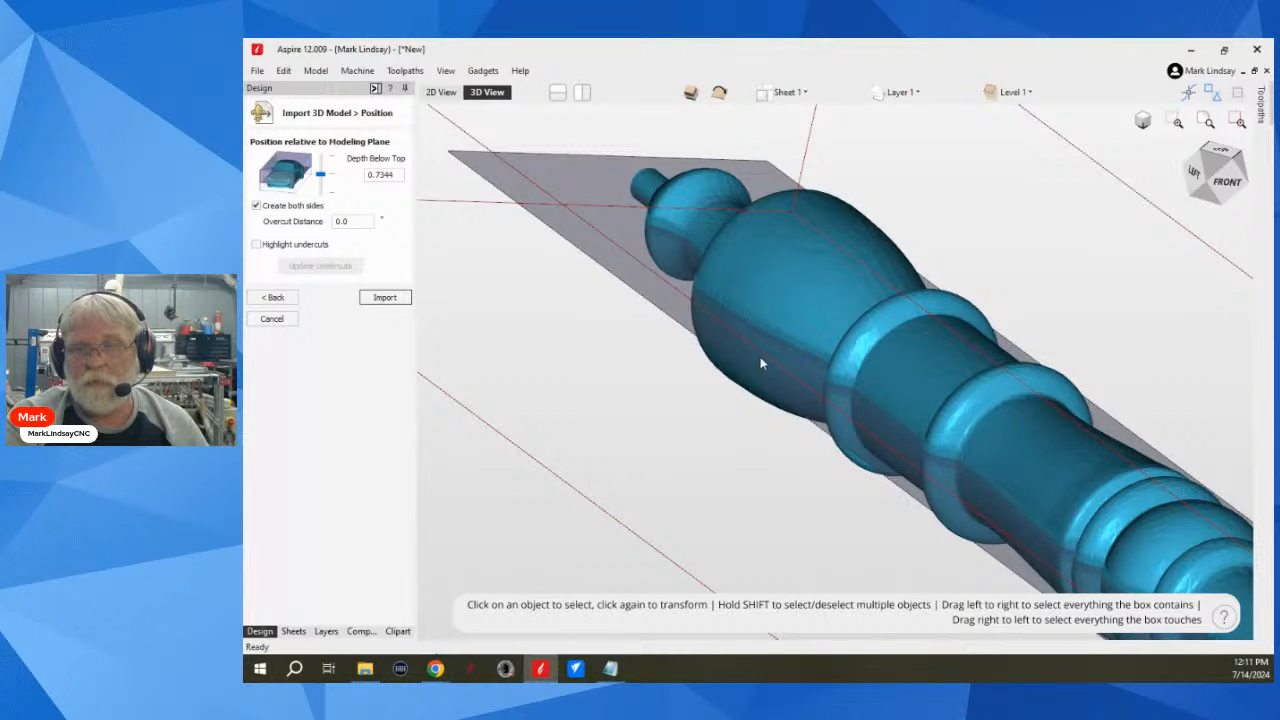
pyautogui.click(343, 221)
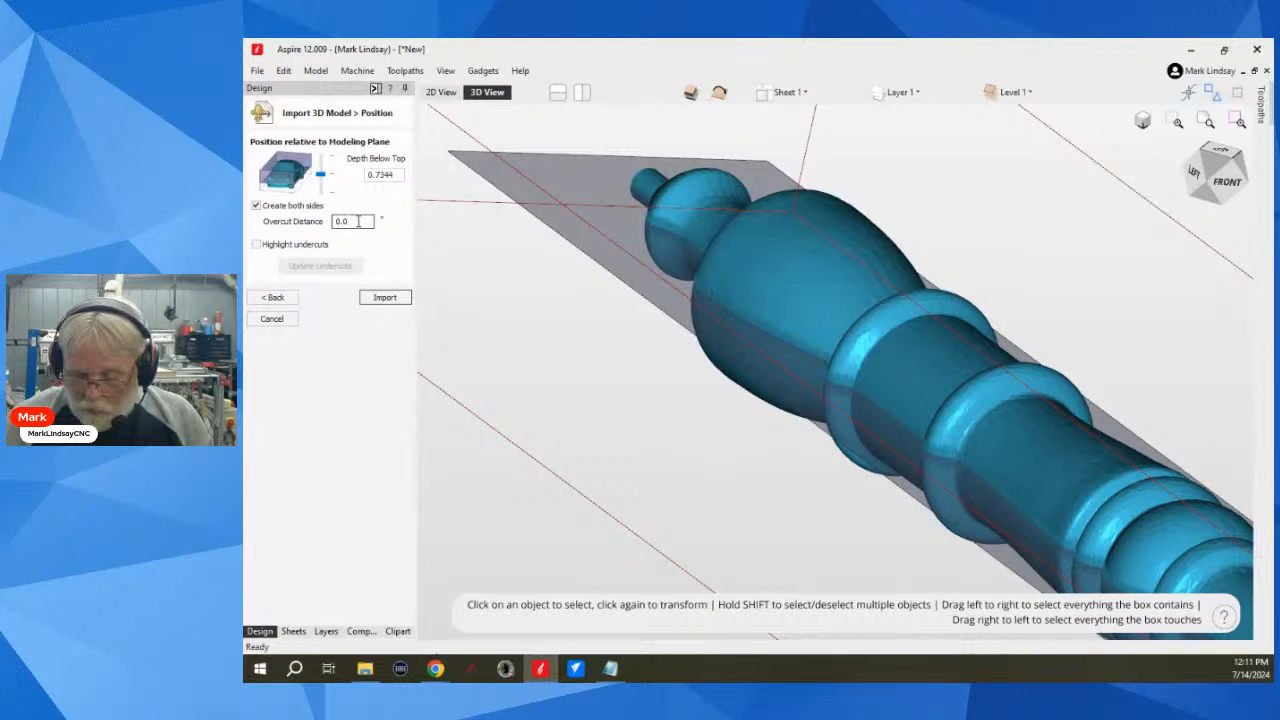
pyautogui.write('625')
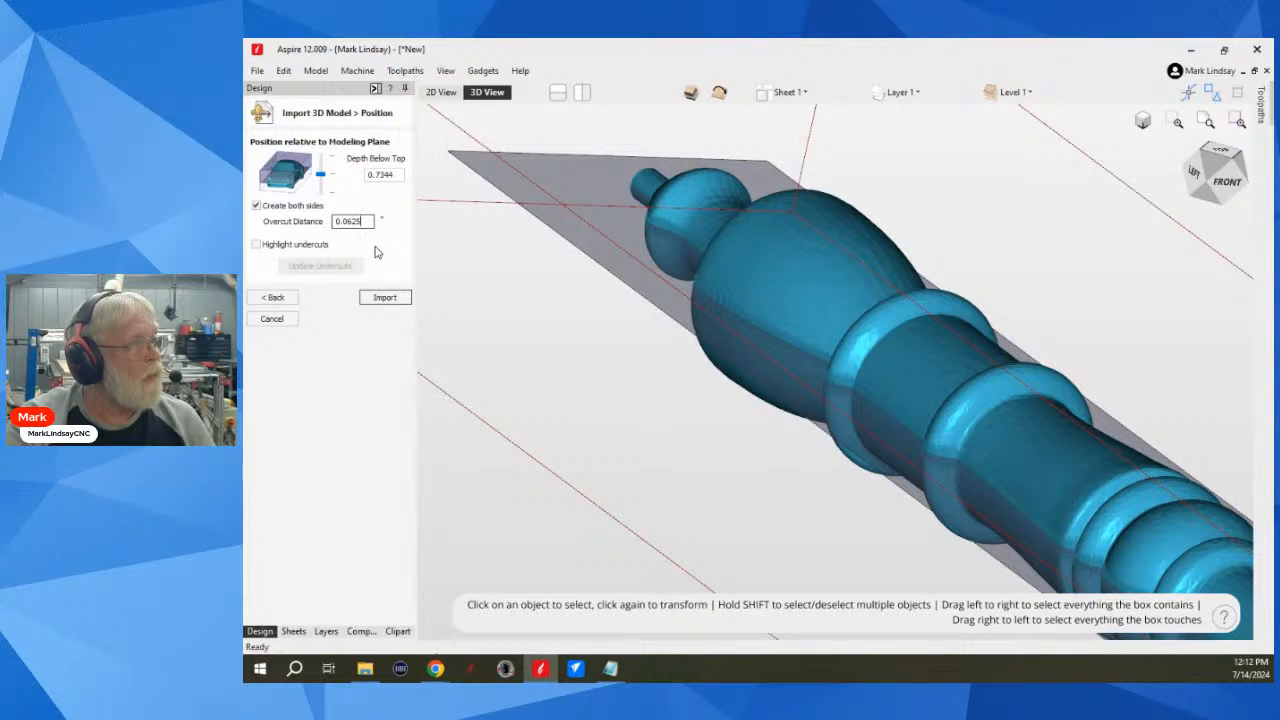
pyautogui.click(385, 298)
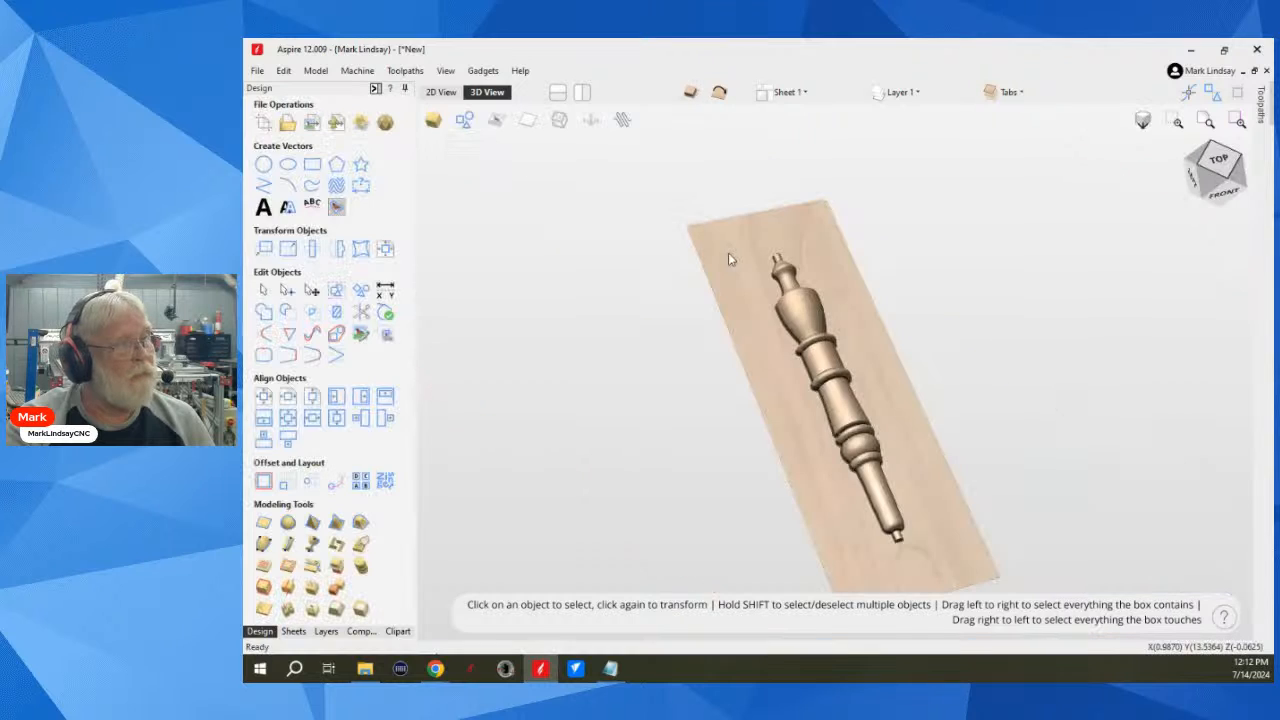
# Step: Examine the imported spindle from above and from low side angles, including the overcut along its lower edges and end tenon
pyautogui.moveTo(828, 342); pyautogui.dragTo(817, 308)
pyautogui.moveTo(818, 431); pyautogui.dragTo(801, 356, button='middle')
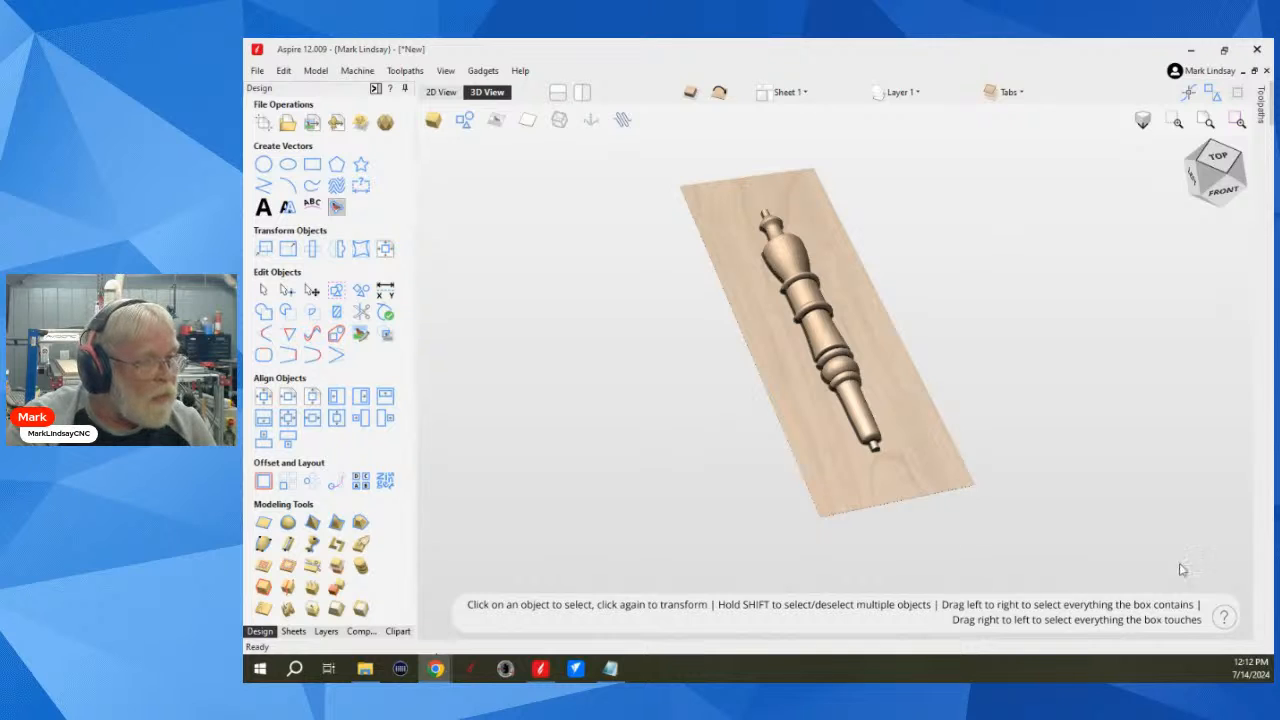
pyautogui.moveTo(1217, 614)
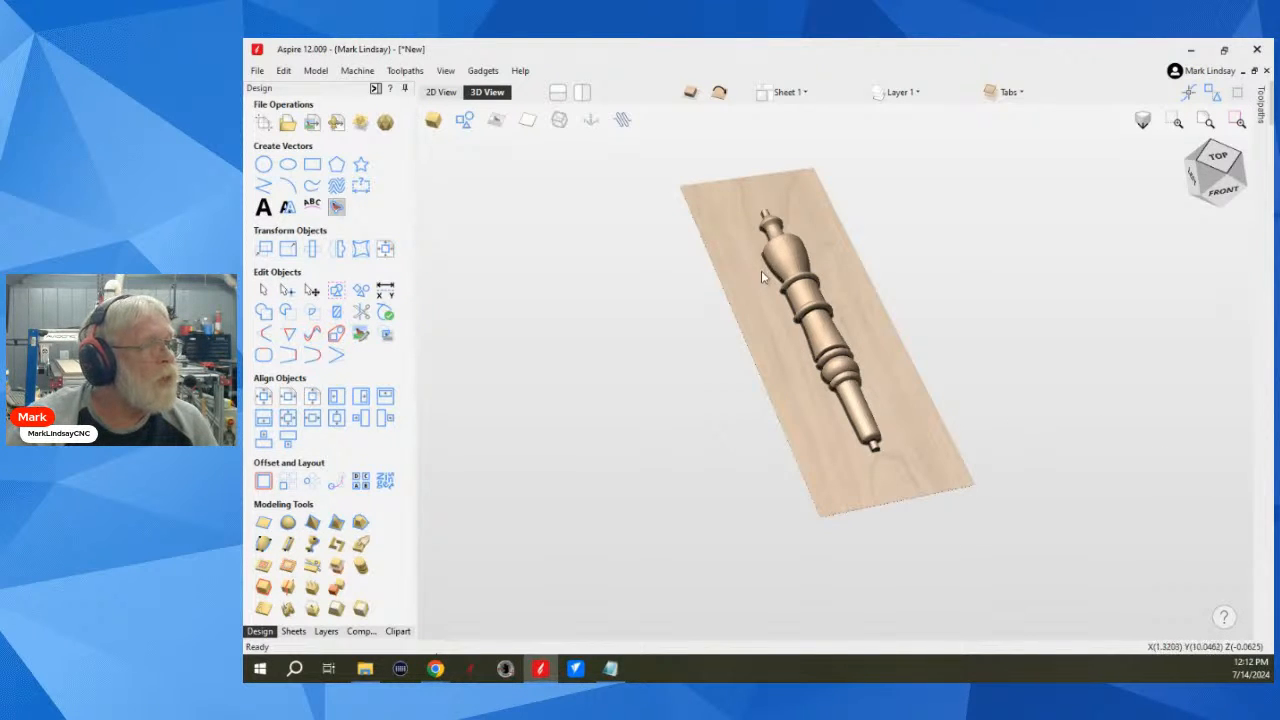
pyautogui.scroll(4, 775, 265)
pyautogui.scroll(-2, 893, 495)
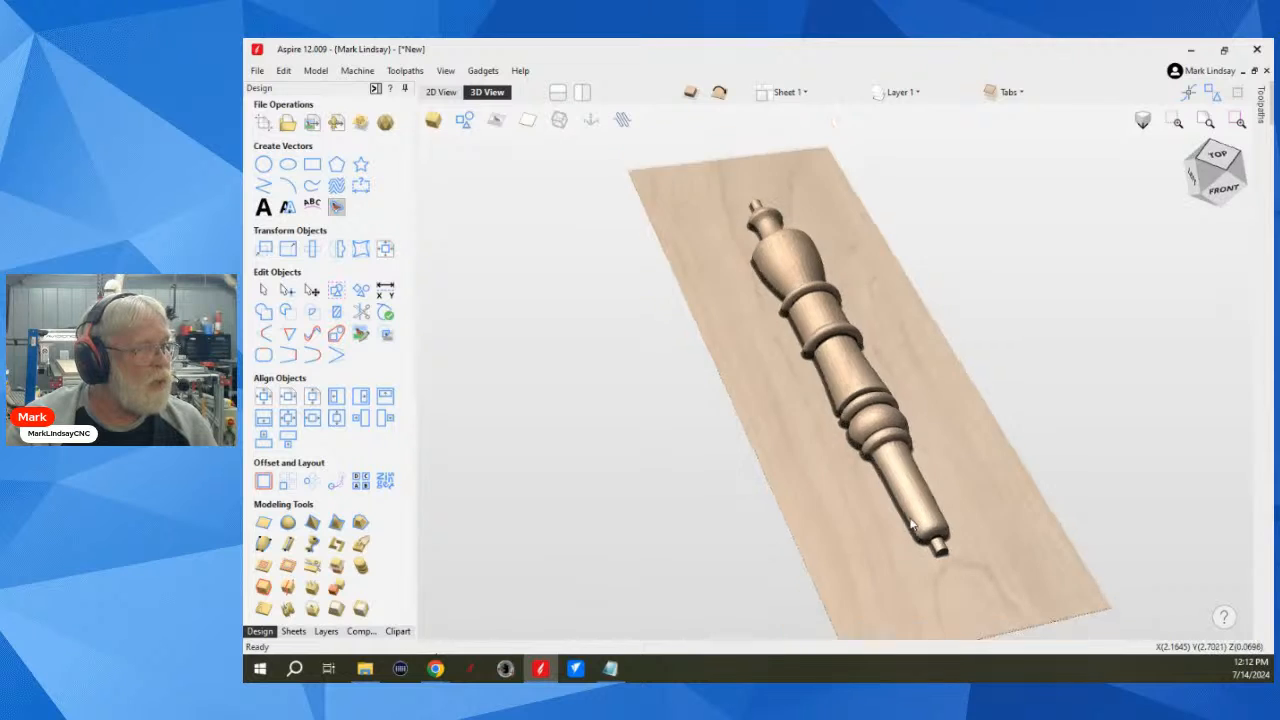
pyautogui.moveTo(893, 495); pyautogui.dragTo(880, 450)
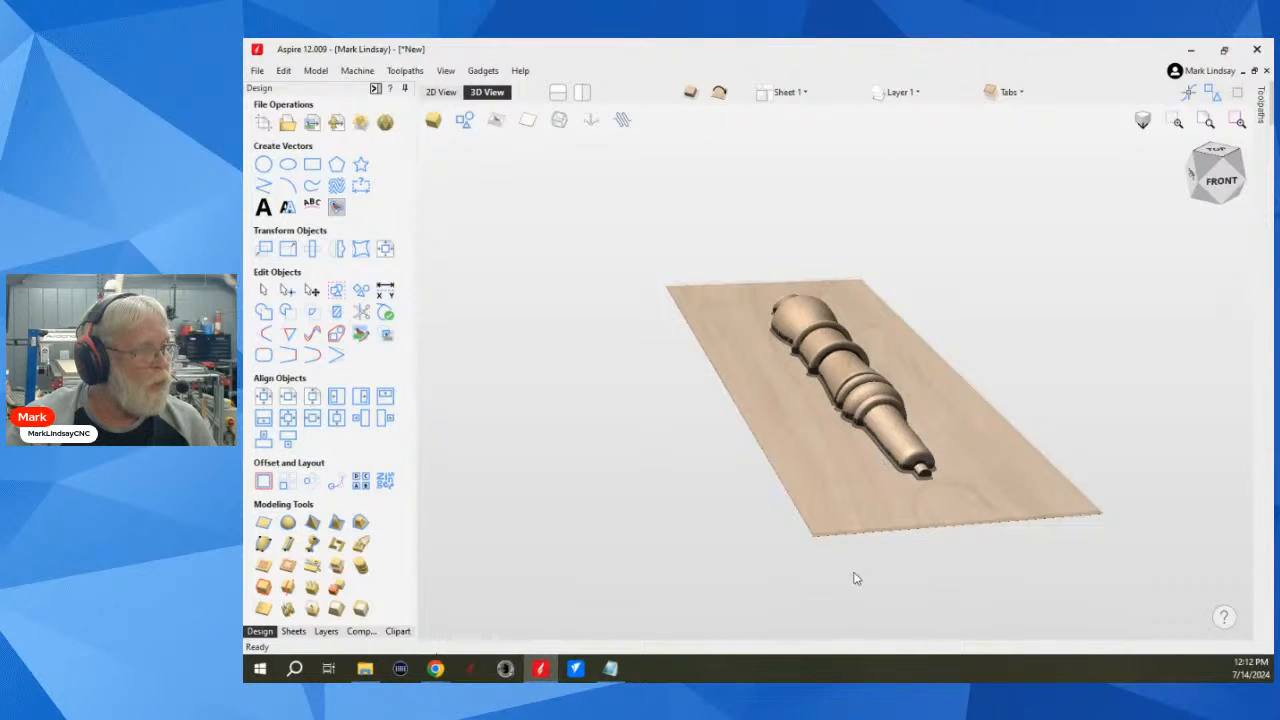
pyautogui.scroll(1, 868, 530)
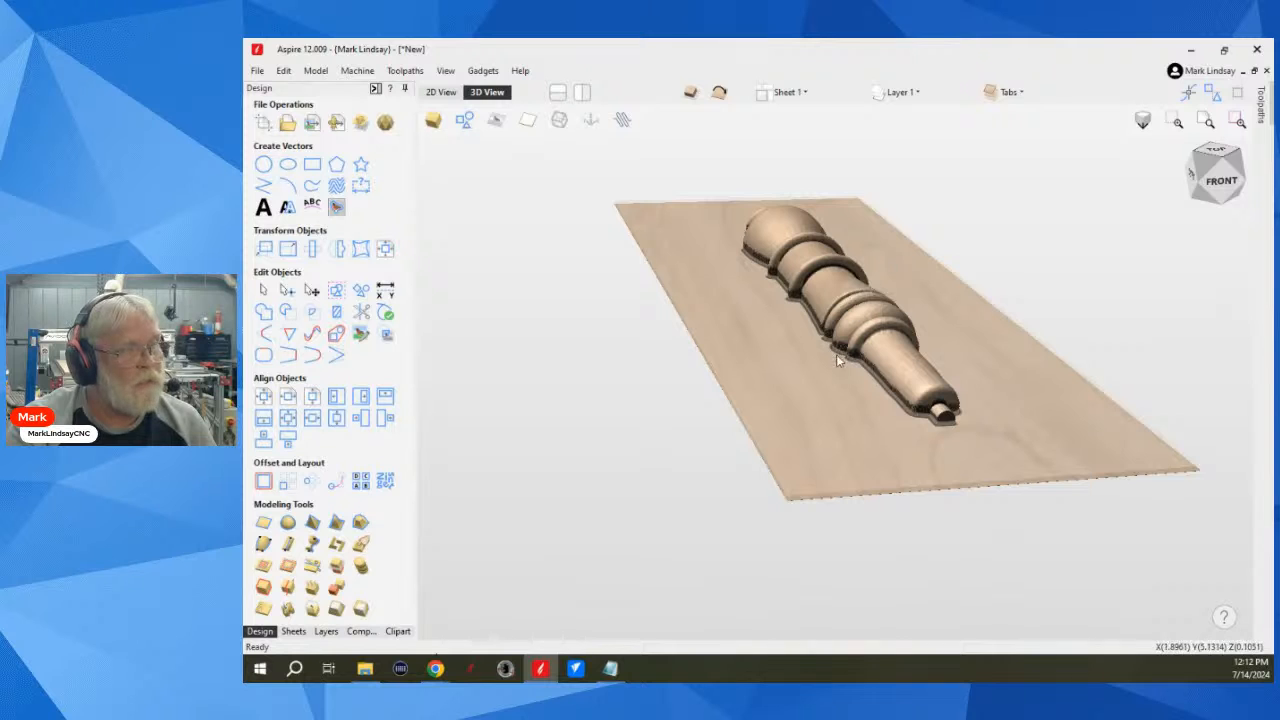
pyautogui.scroll(2, 845, 316)
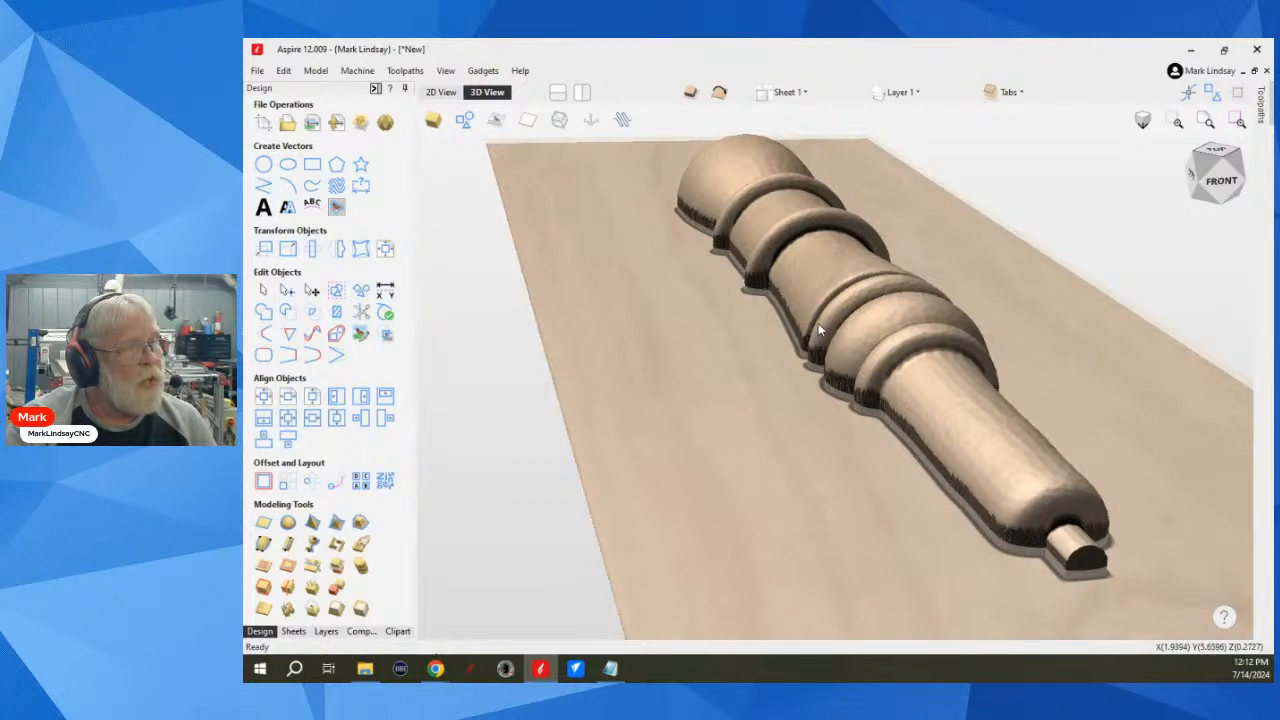
pyautogui.scroll(1, 817, 321)
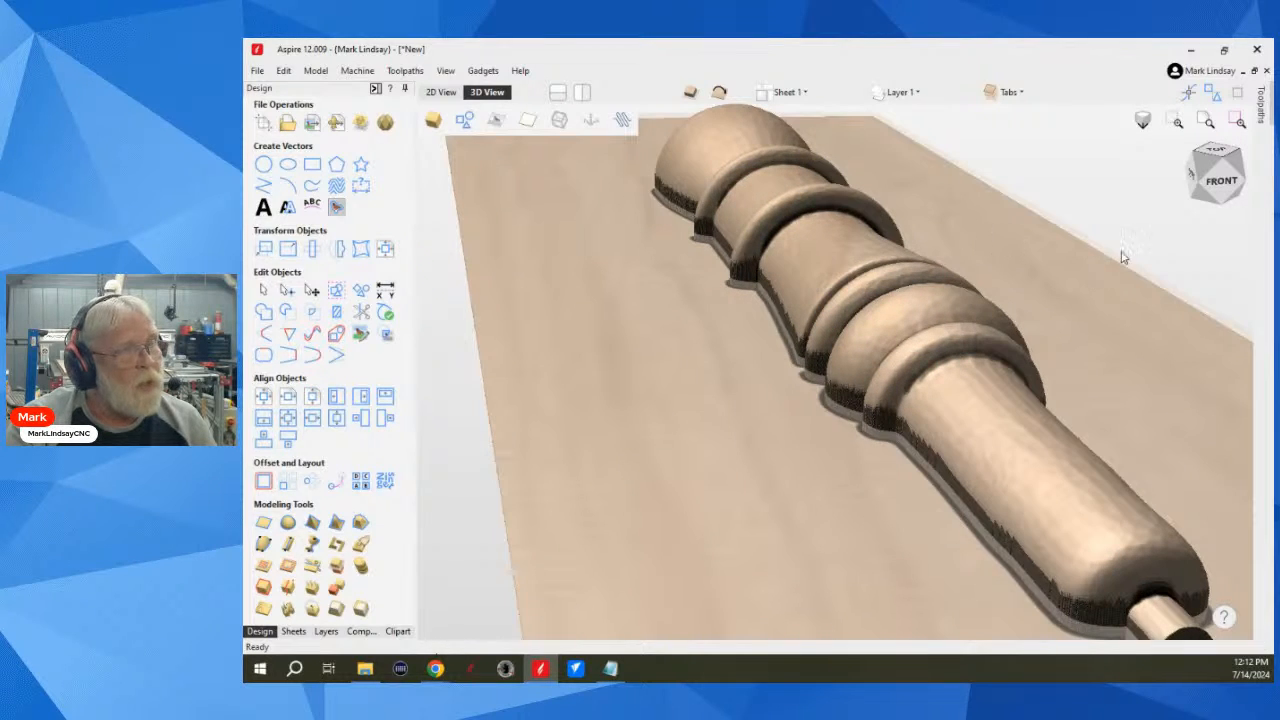
pyautogui.scroll(1, 1178, 272)
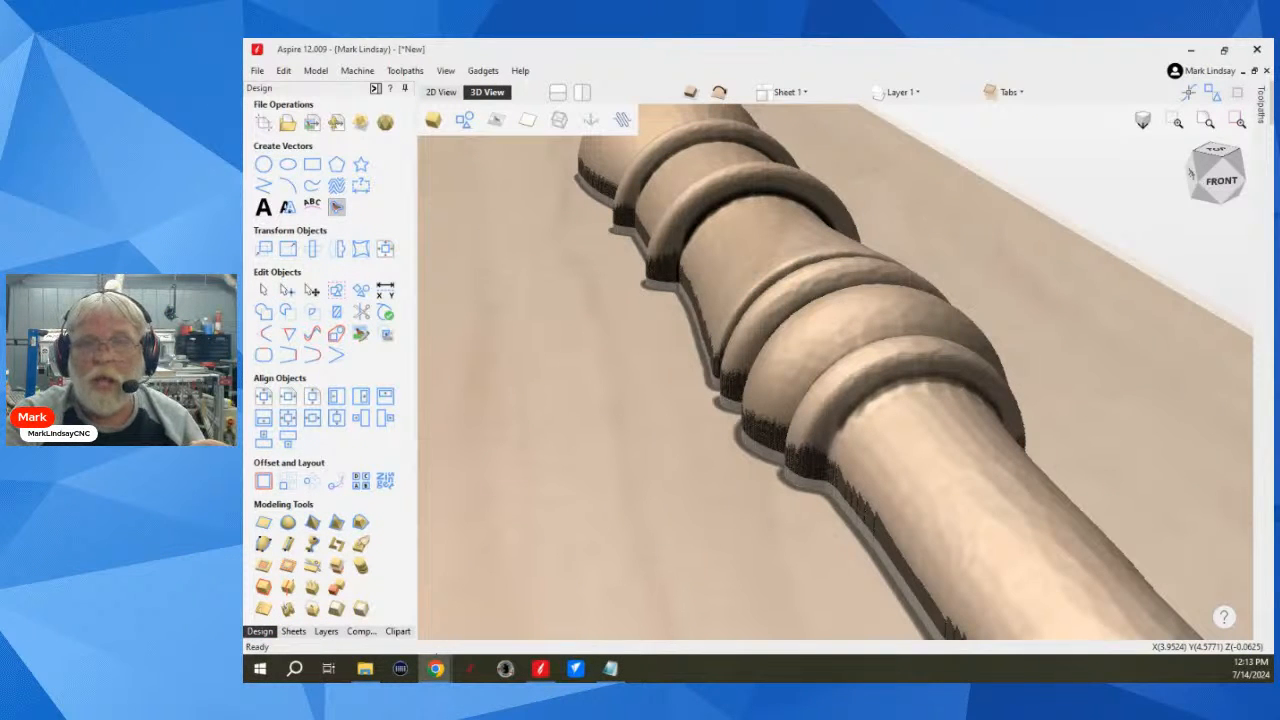
pyautogui.scroll(-5, 845, 398)
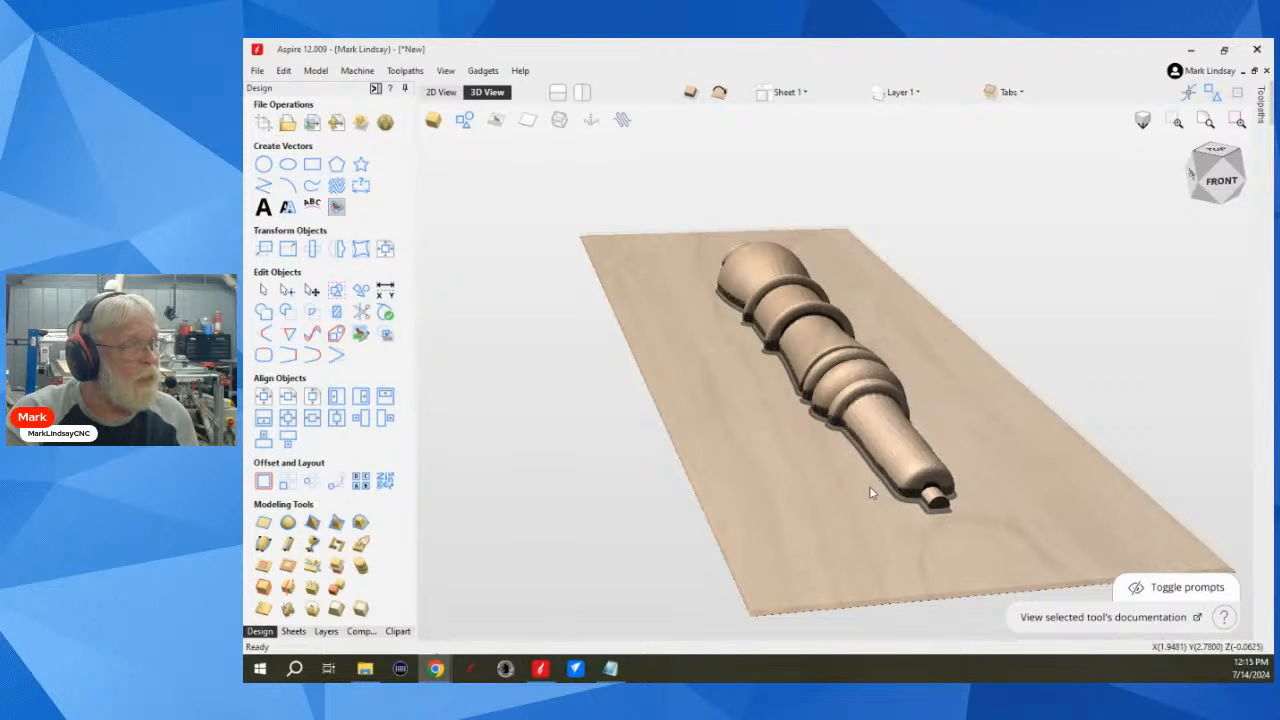
pyautogui.scroll(-2, 864, 473)
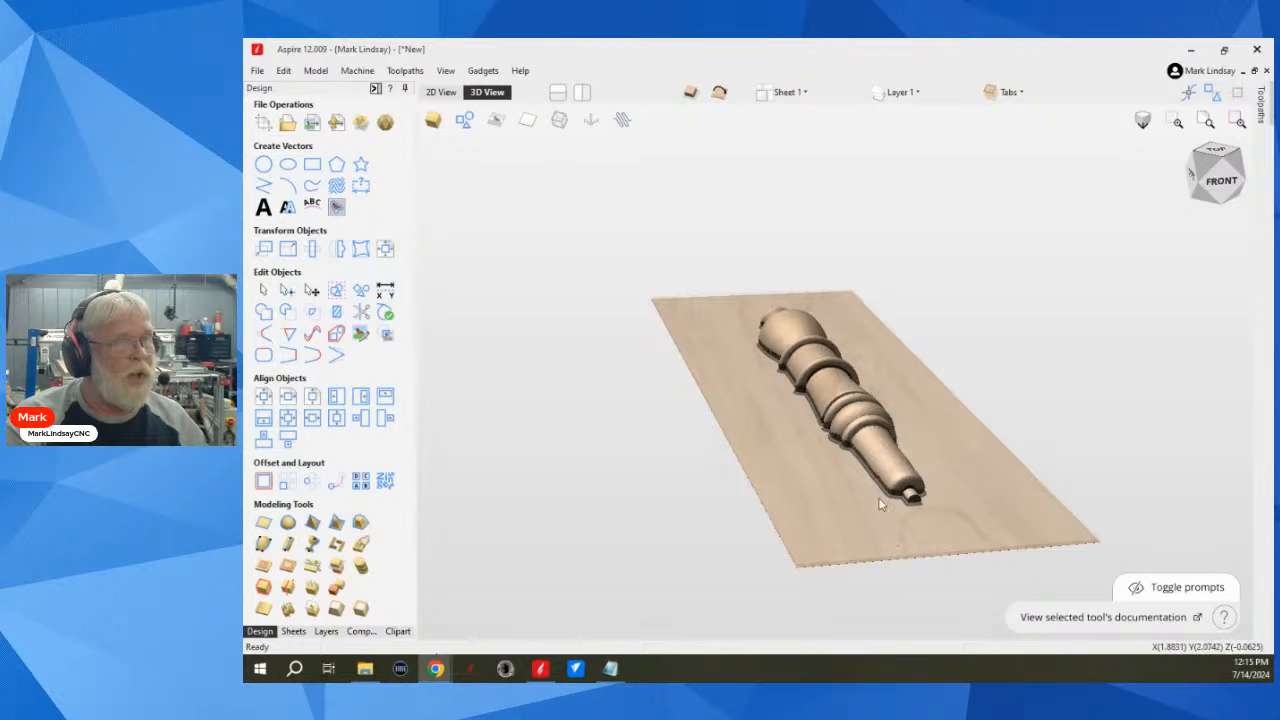
pyautogui.moveTo(908, 534); pyautogui.dragTo(997, 474)
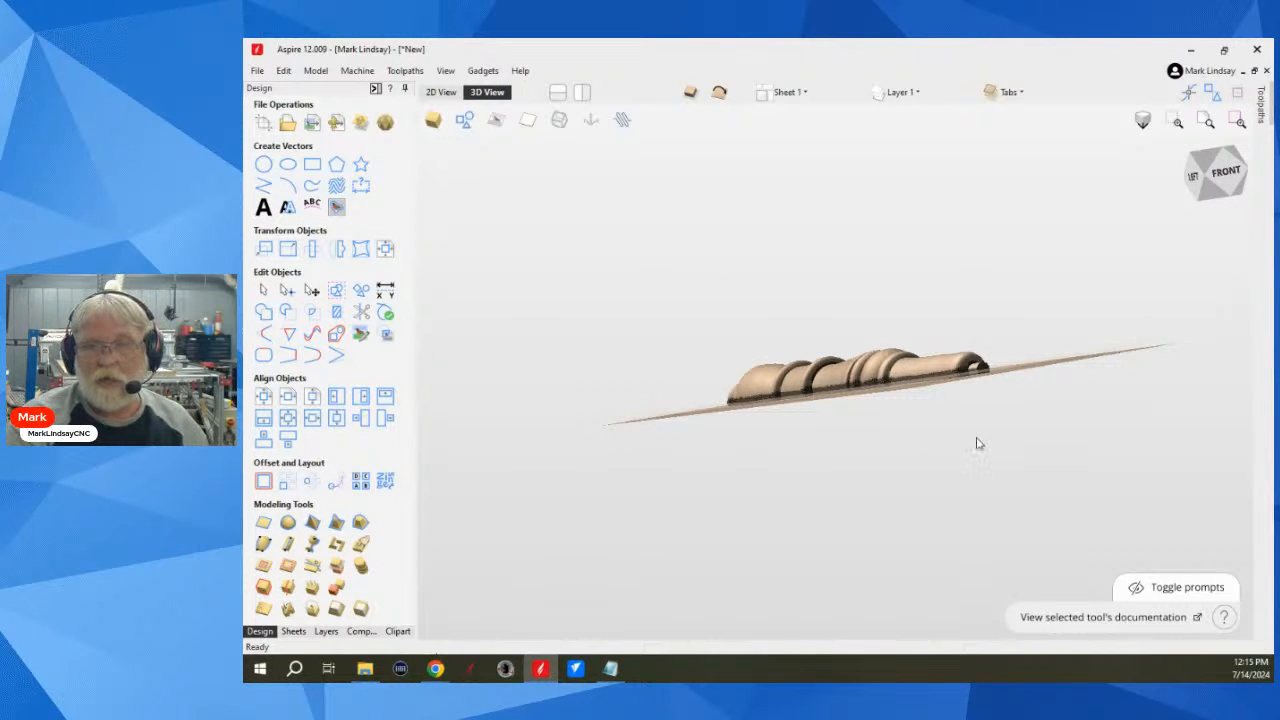
pyautogui.scroll(3, 982, 383)
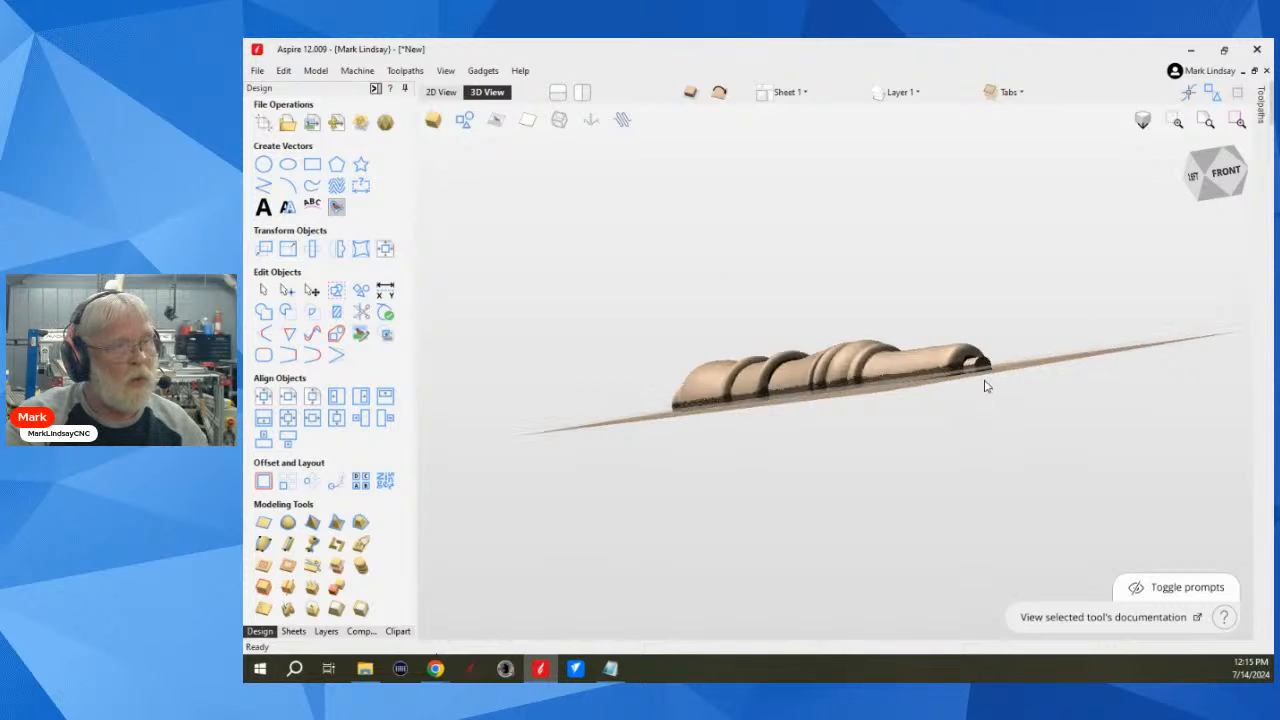
pyautogui.scroll(3, 982, 383)
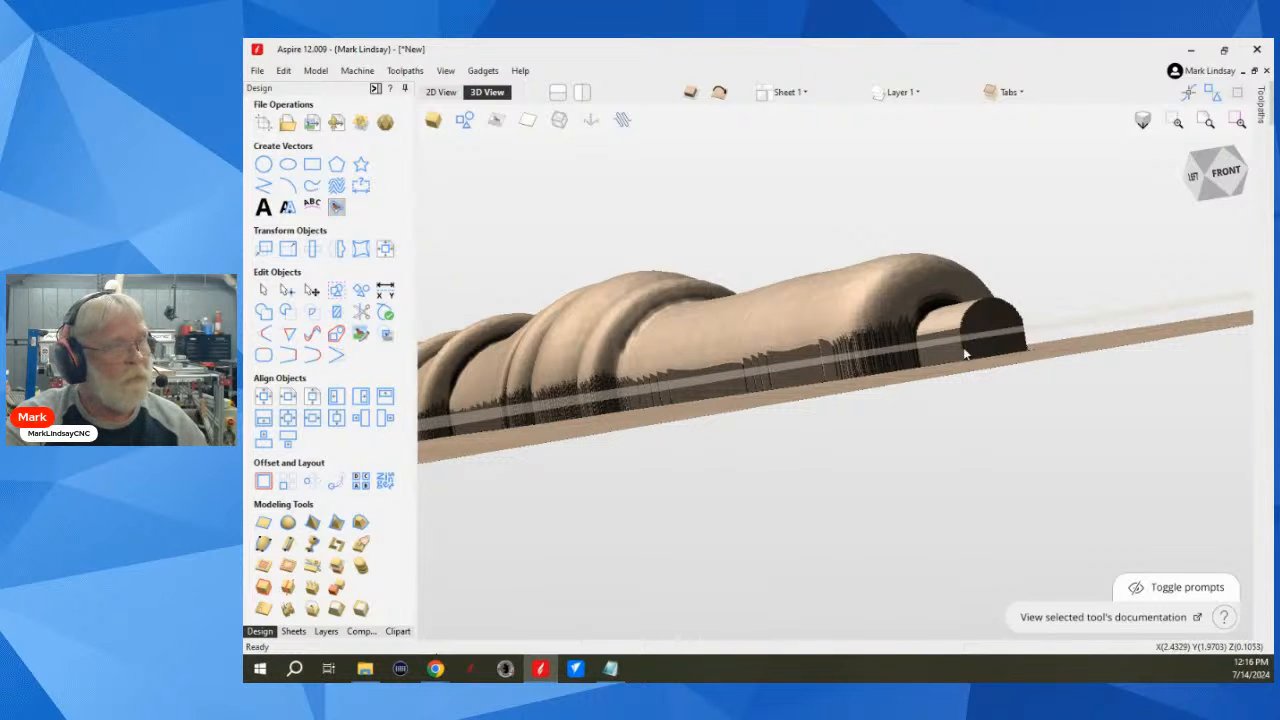
pyautogui.moveTo(910, 380); pyautogui.dragTo(917, 411)
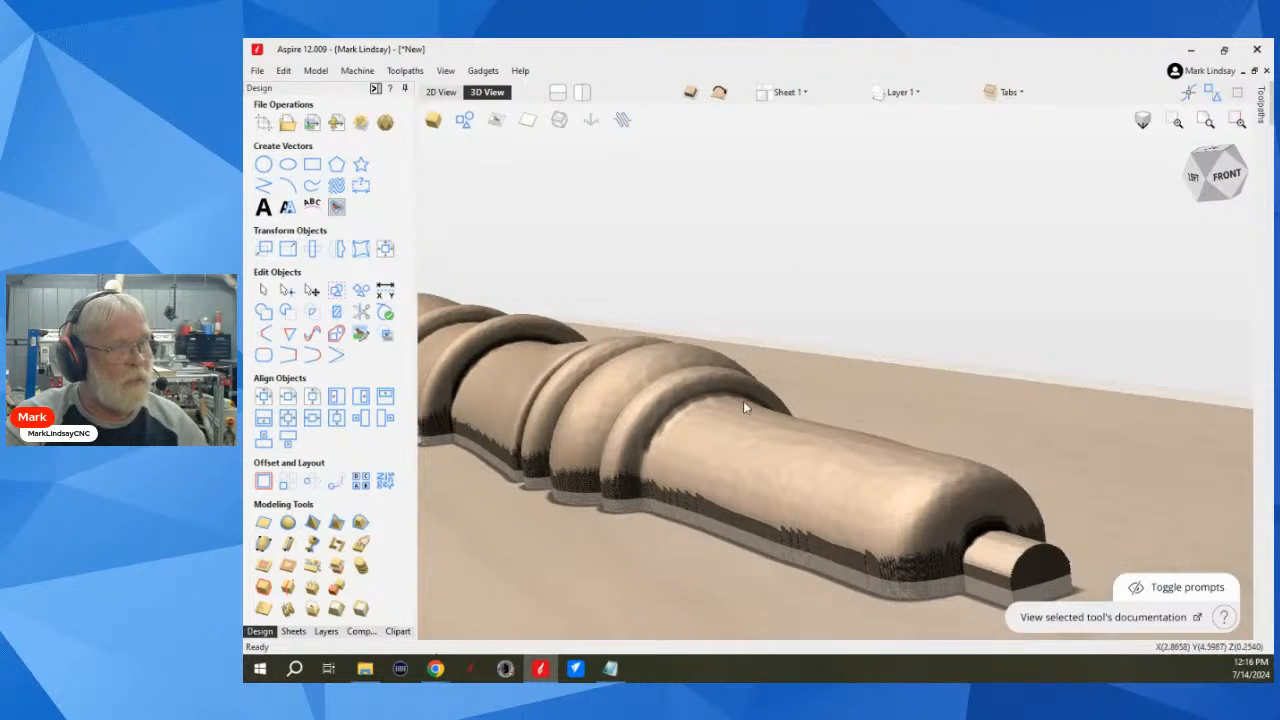
# Step: Examine the spindle's top side and the edge thickness of the modeling plane from low, angled and overhead views
pyautogui.scroll(-5, 735, 415)
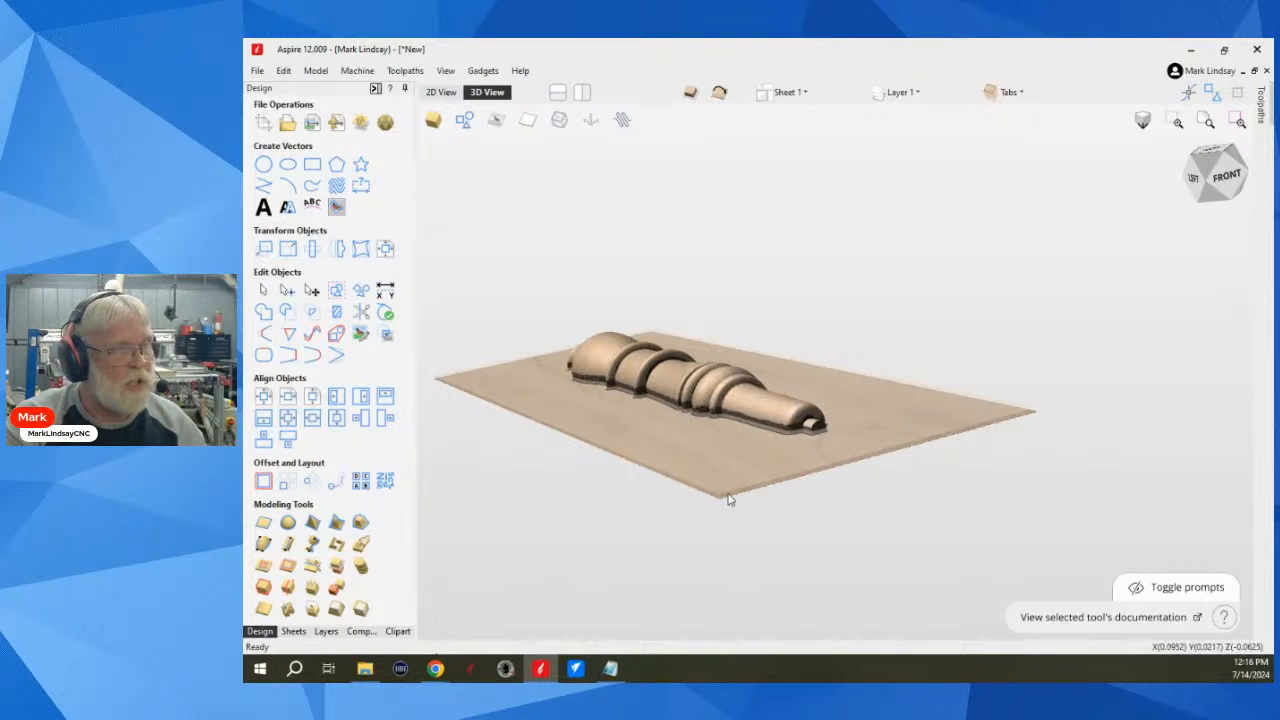
pyautogui.scroll(5, 745, 495)
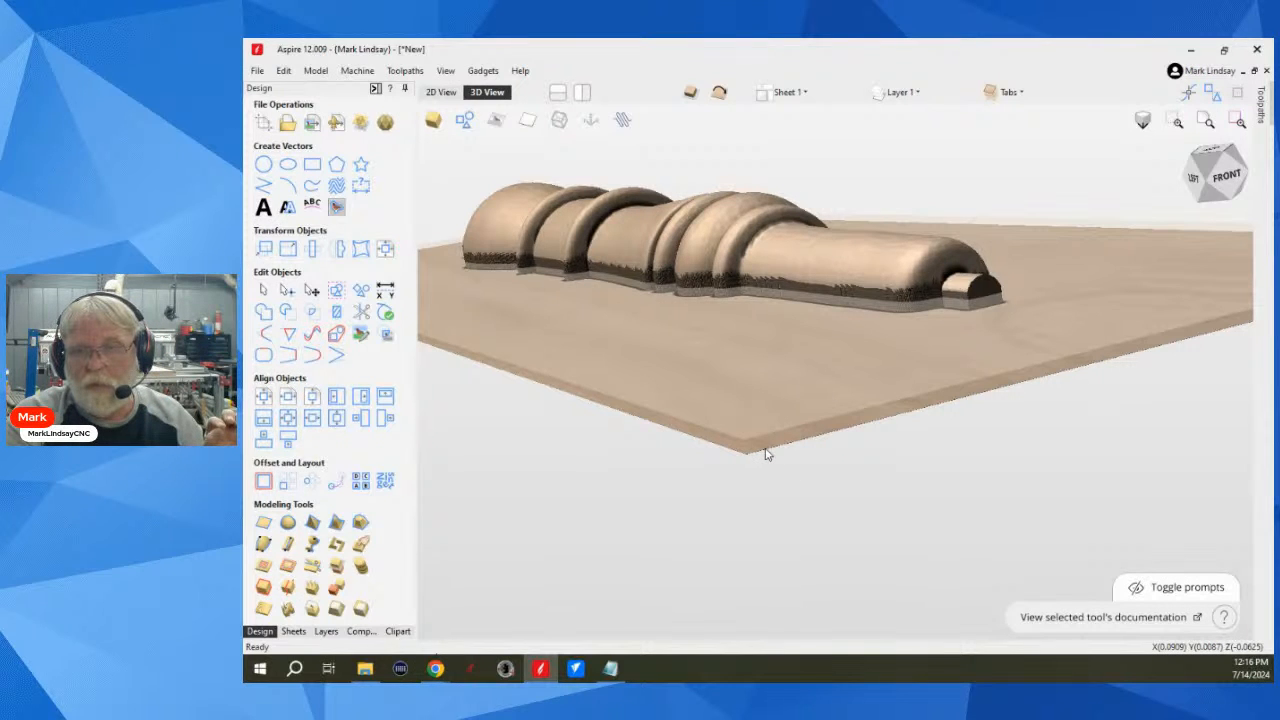
pyautogui.moveTo(894, 423); pyautogui.dragTo(931, 406)
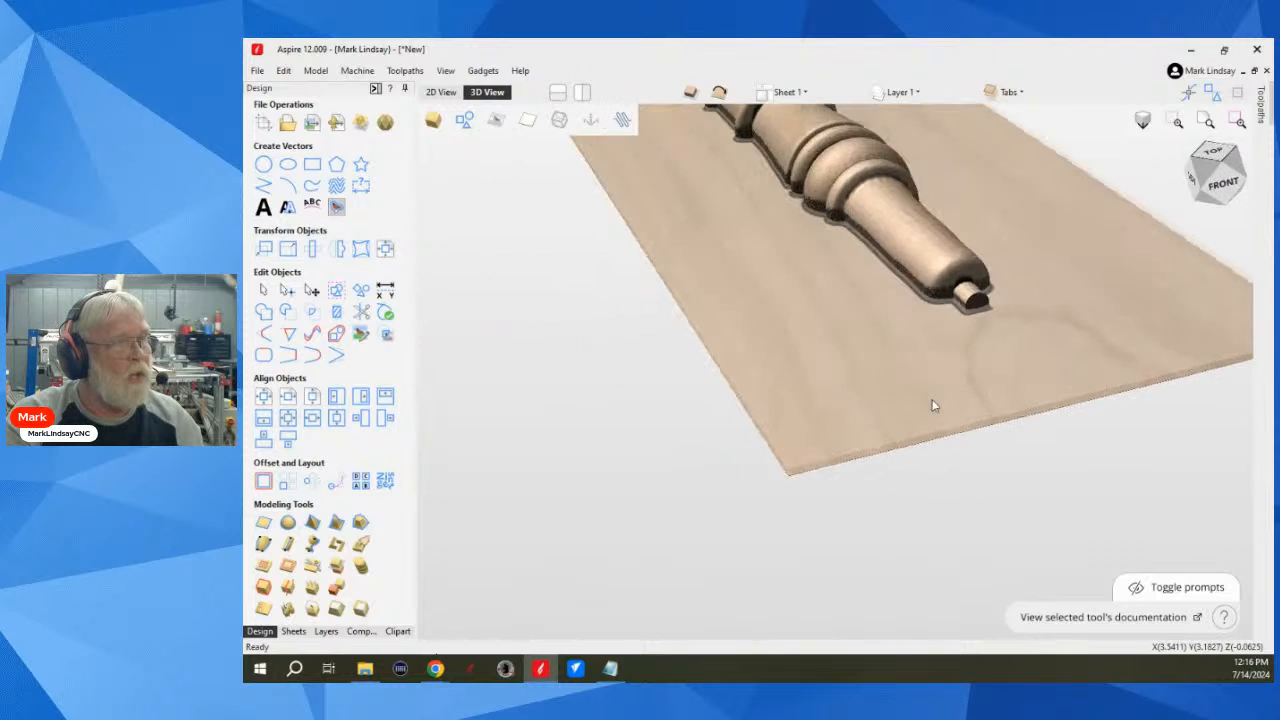
pyautogui.scroll(-3, 853, 355)
pyautogui.click(1213, 157)
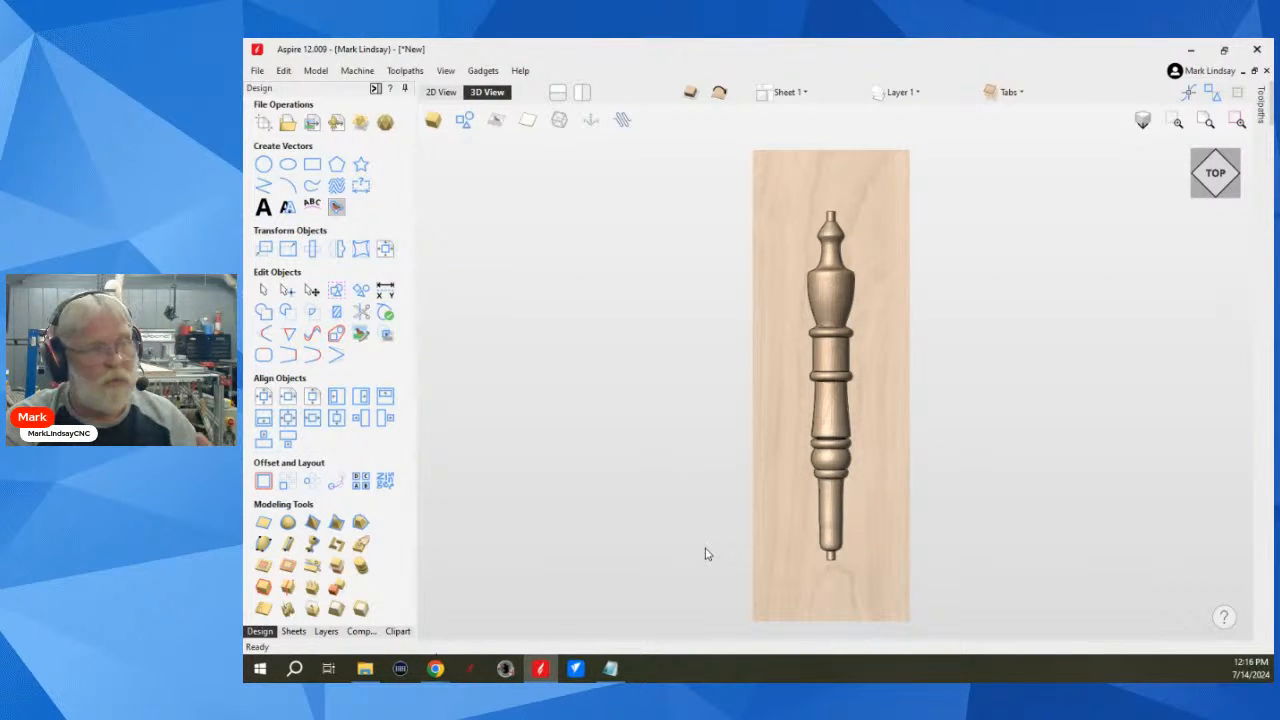
pyautogui.moveTo(711, 549); pyautogui.dragTo(803, 333)
pyautogui.scroll(3, 791, 437)
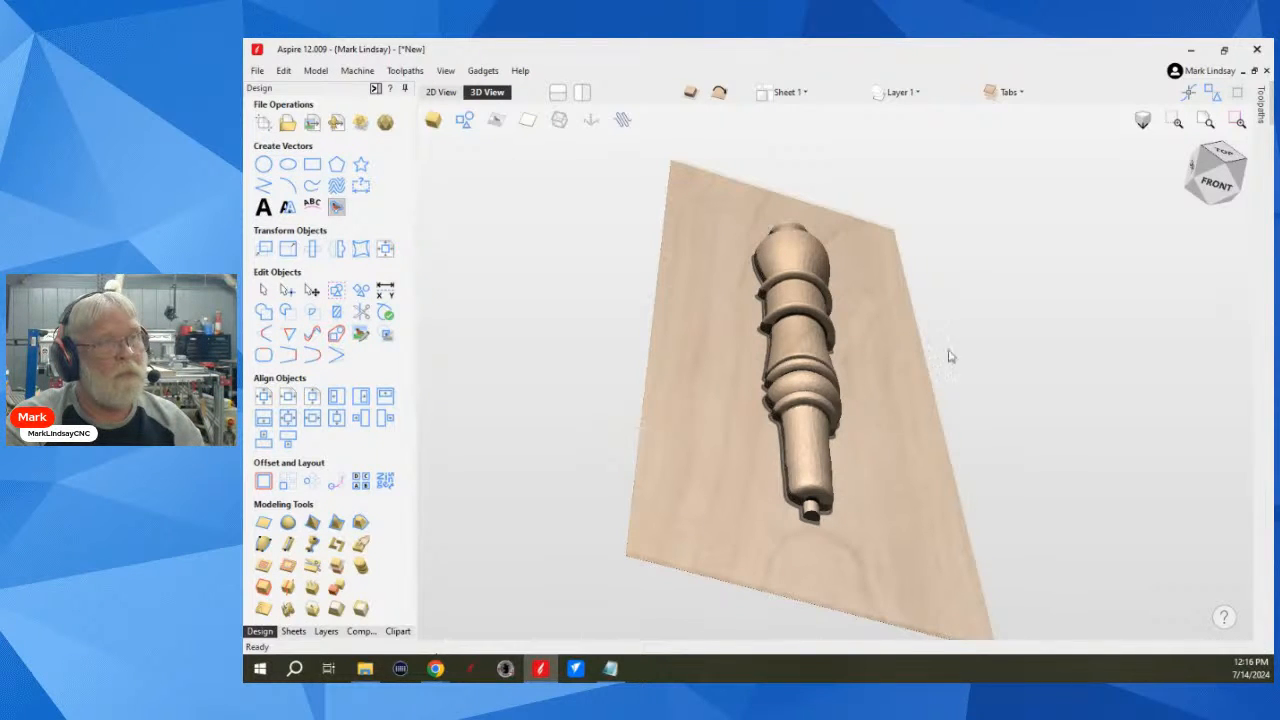
pyautogui.click(1227, 152)
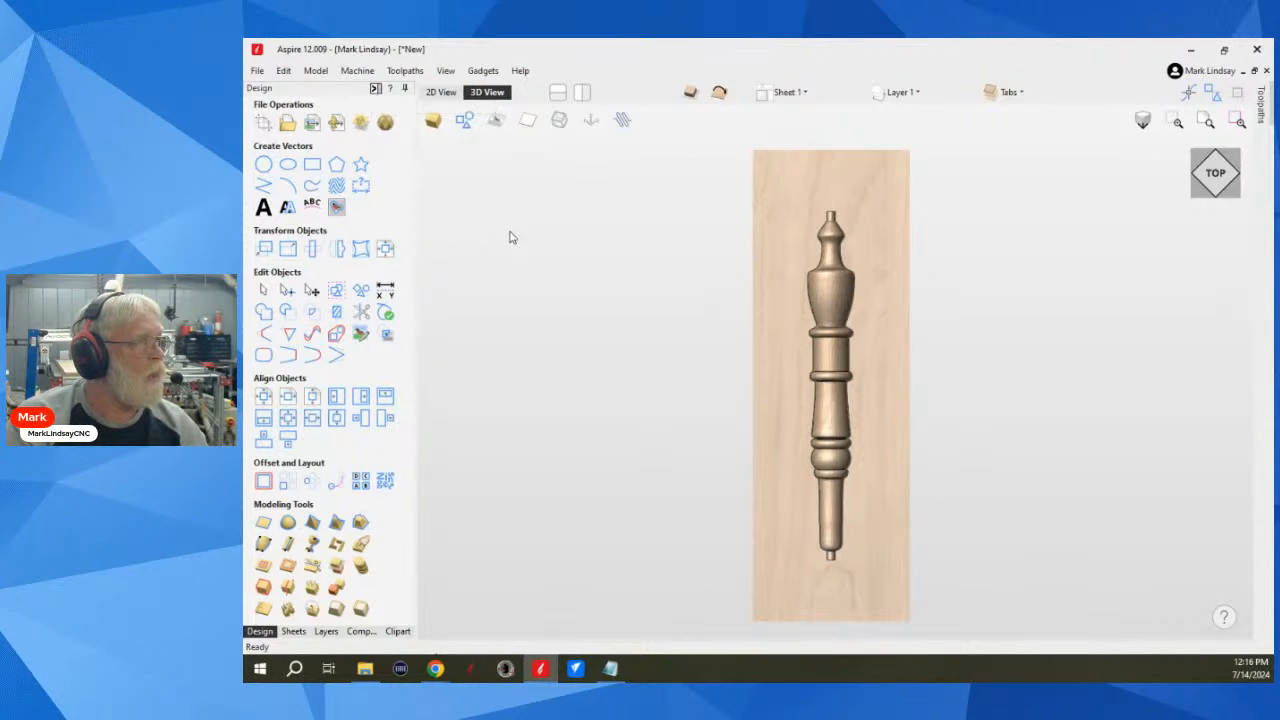
# Step: Switch to the bottom side and examine its half of the spindle in 2D and 3D, from above and from low angles
pyautogui.click(441, 91)
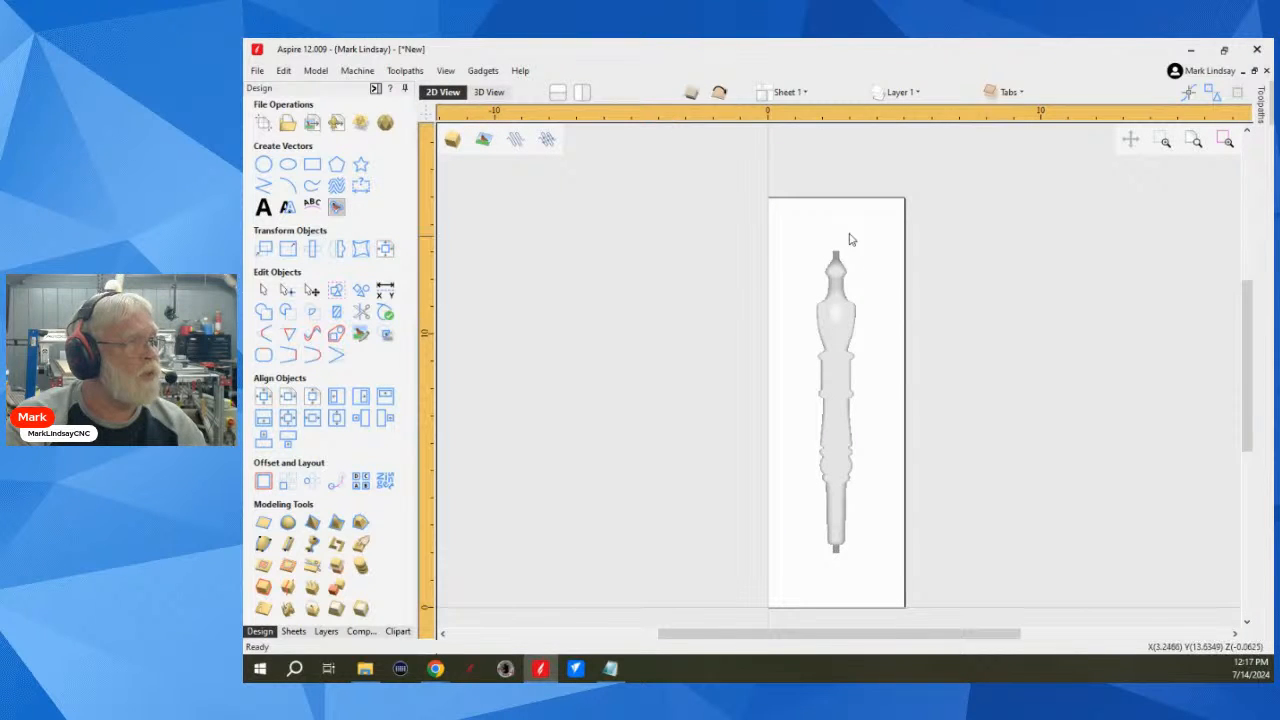
pyautogui.click(487, 92)
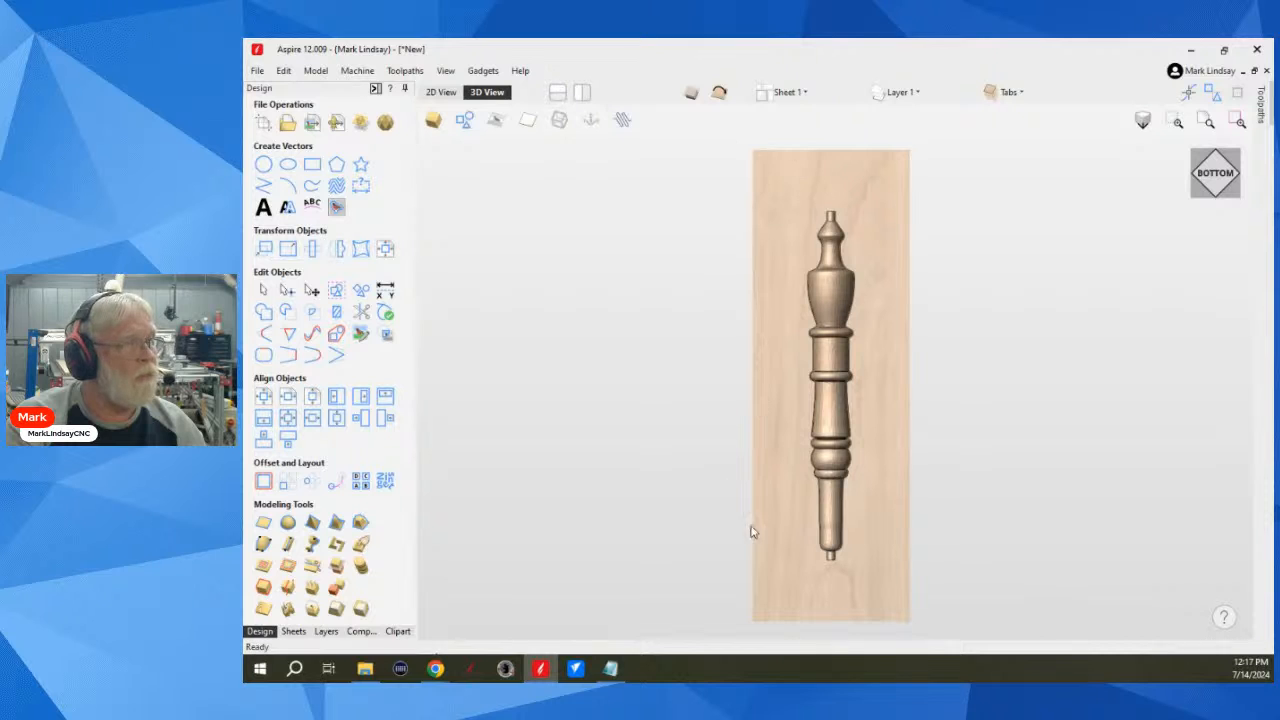
pyautogui.moveTo(815, 533); pyautogui.dragTo(776, 578)
pyautogui.scroll(6, 789, 514)
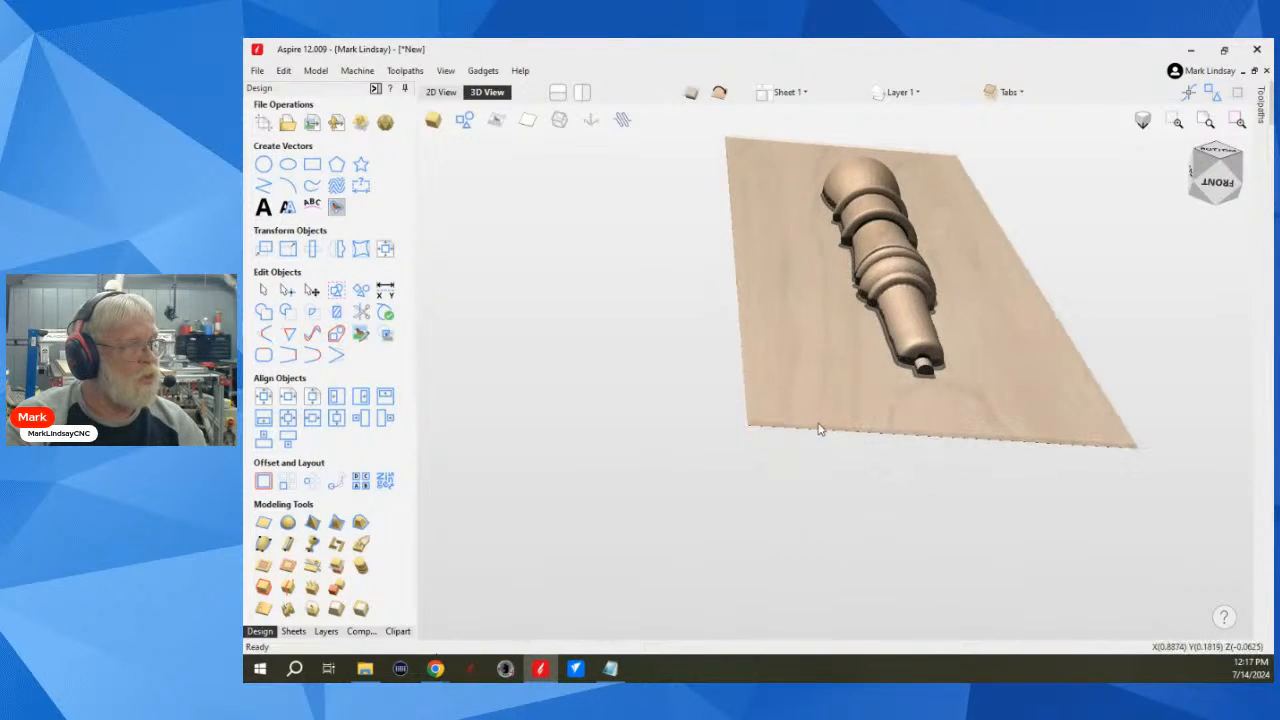
pyautogui.moveTo(700, 446); pyautogui.dragTo(783, 413)
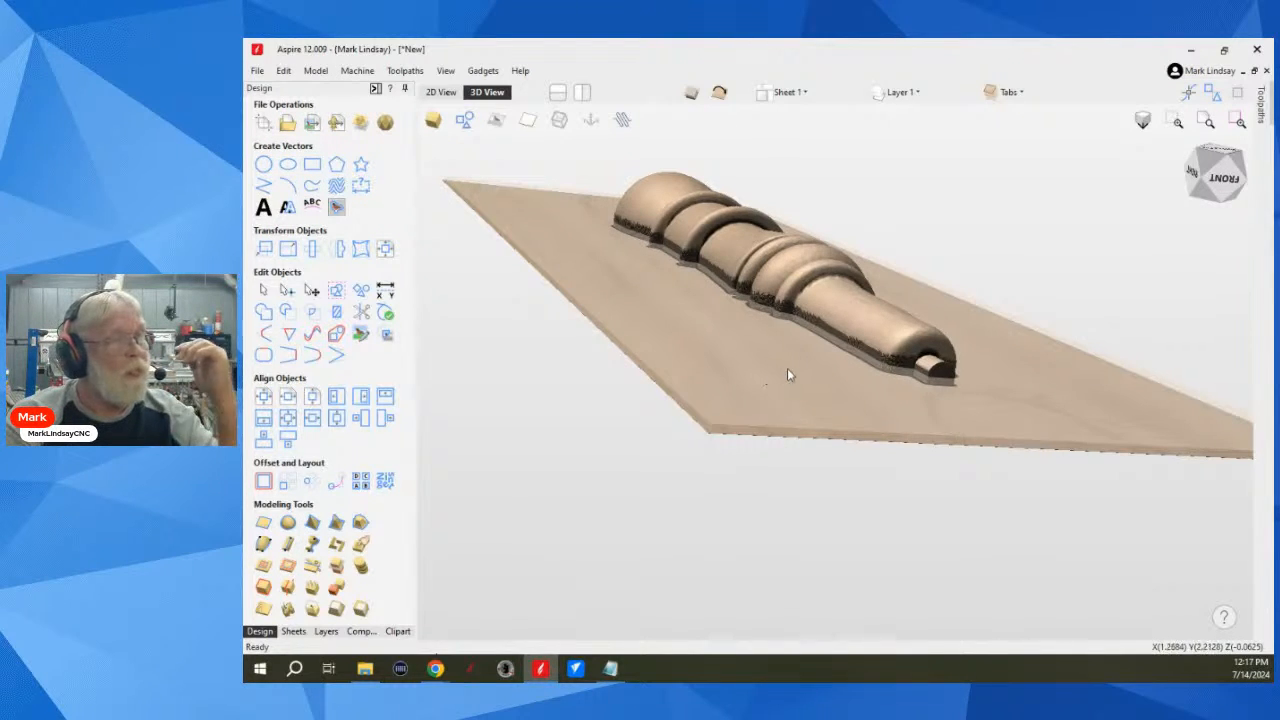
pyautogui.scroll(-2, 786, 372)
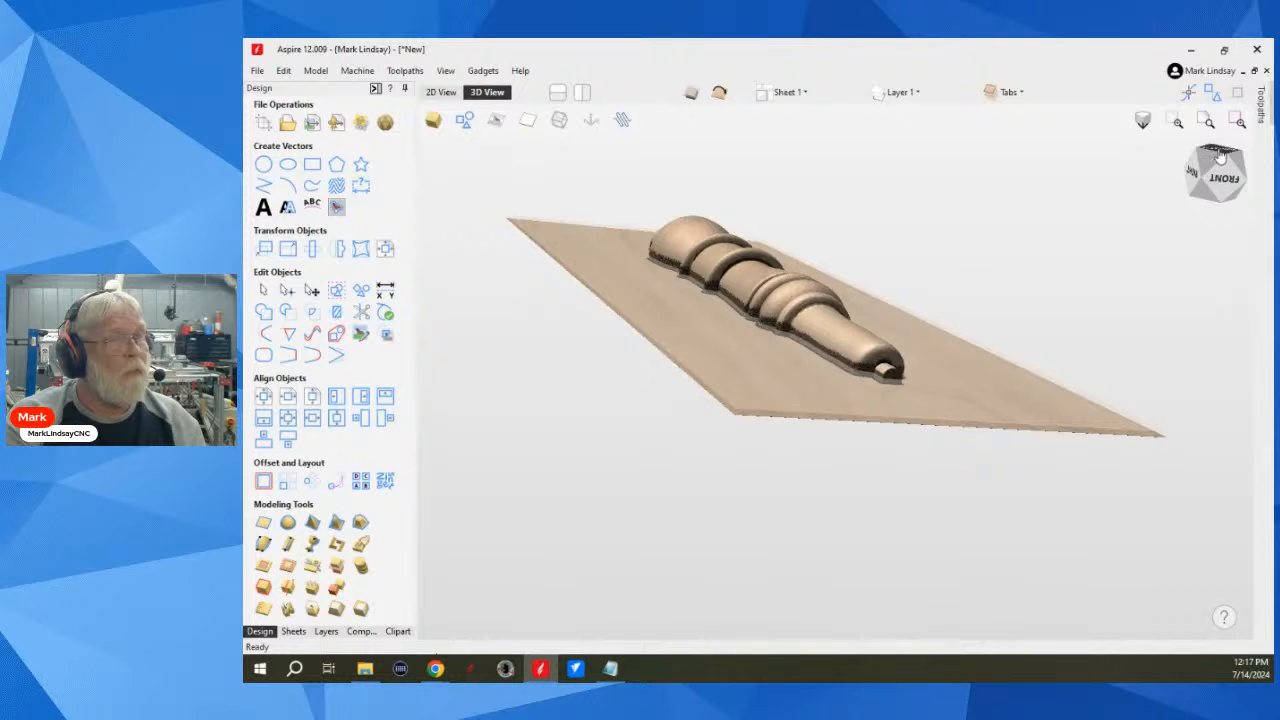
pyautogui.click(1198, 186)
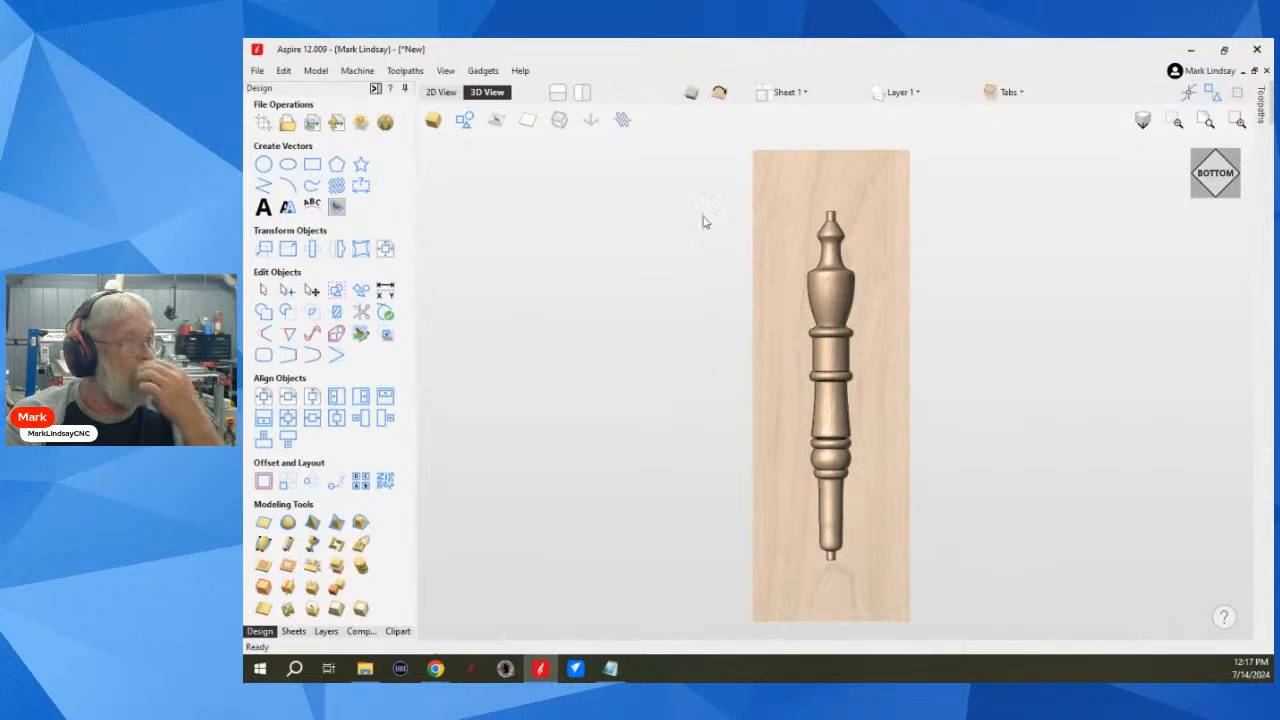
# Step: Return to the top side and add the first alligator from the Animals clipart folder to the model
pyautogui.click(720, 93)
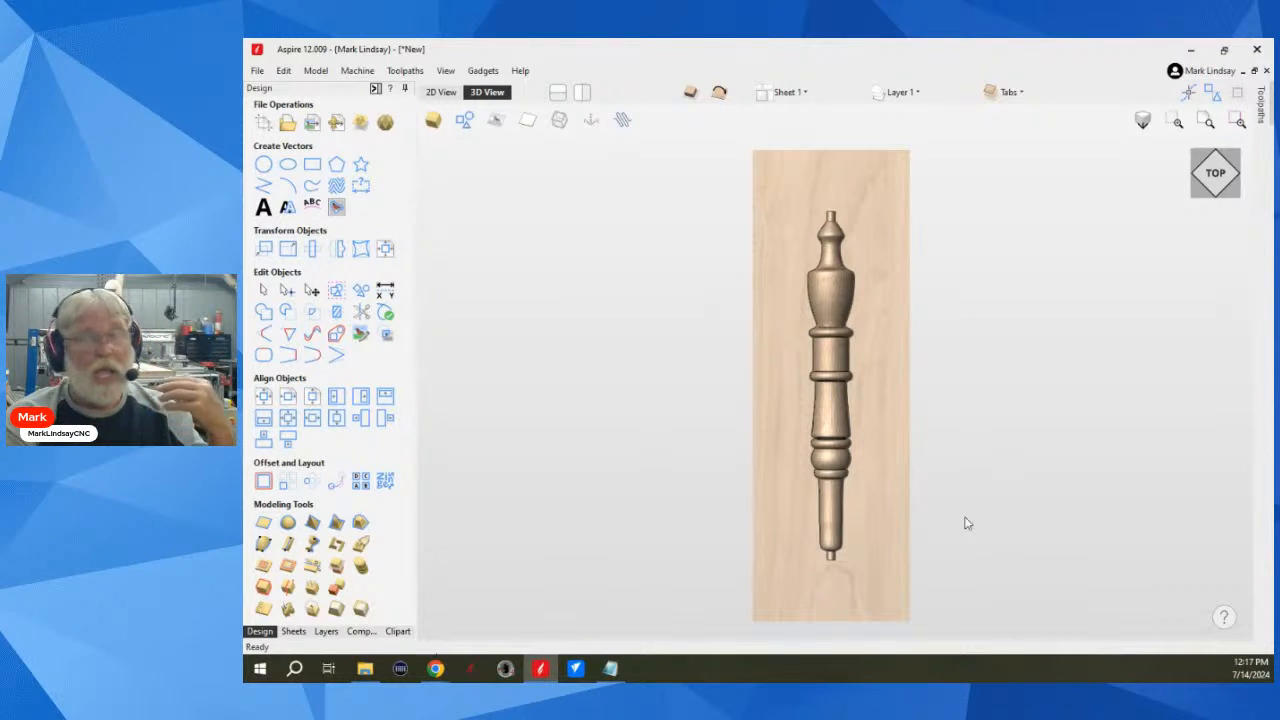
pyautogui.moveTo(838, 583); pyautogui.dragTo(855, 554)
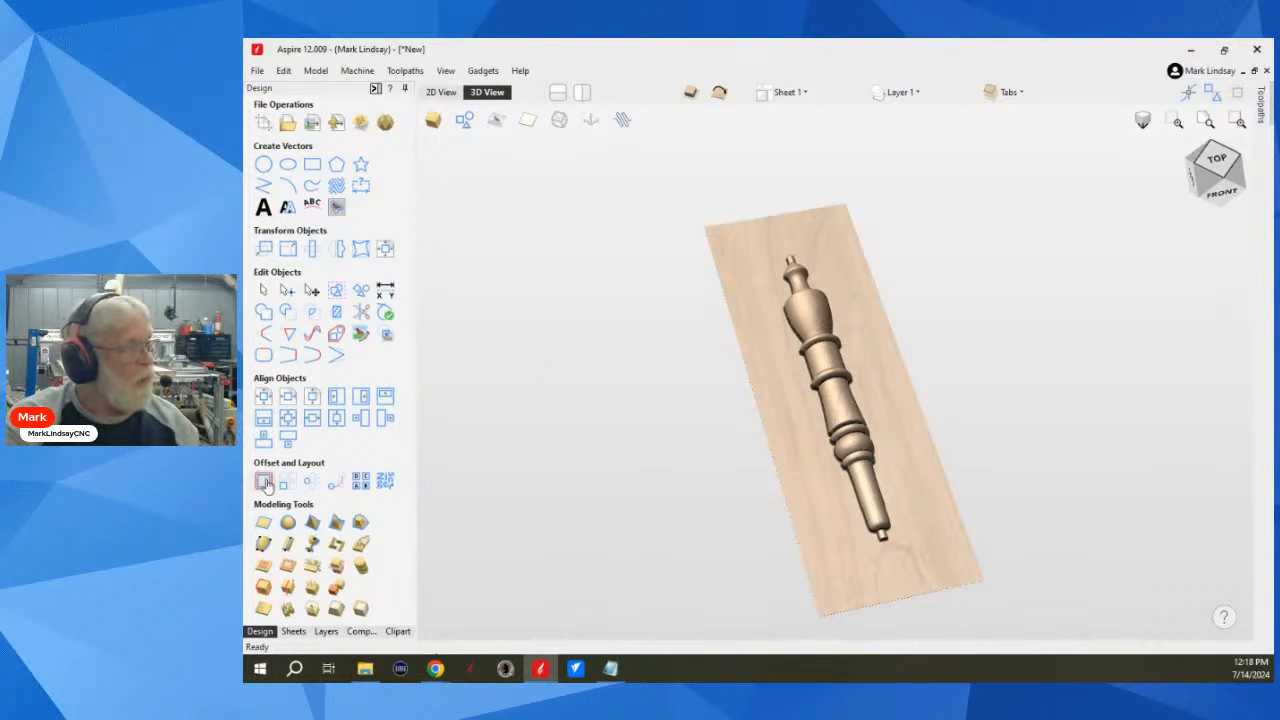
pyautogui.click(398, 631)
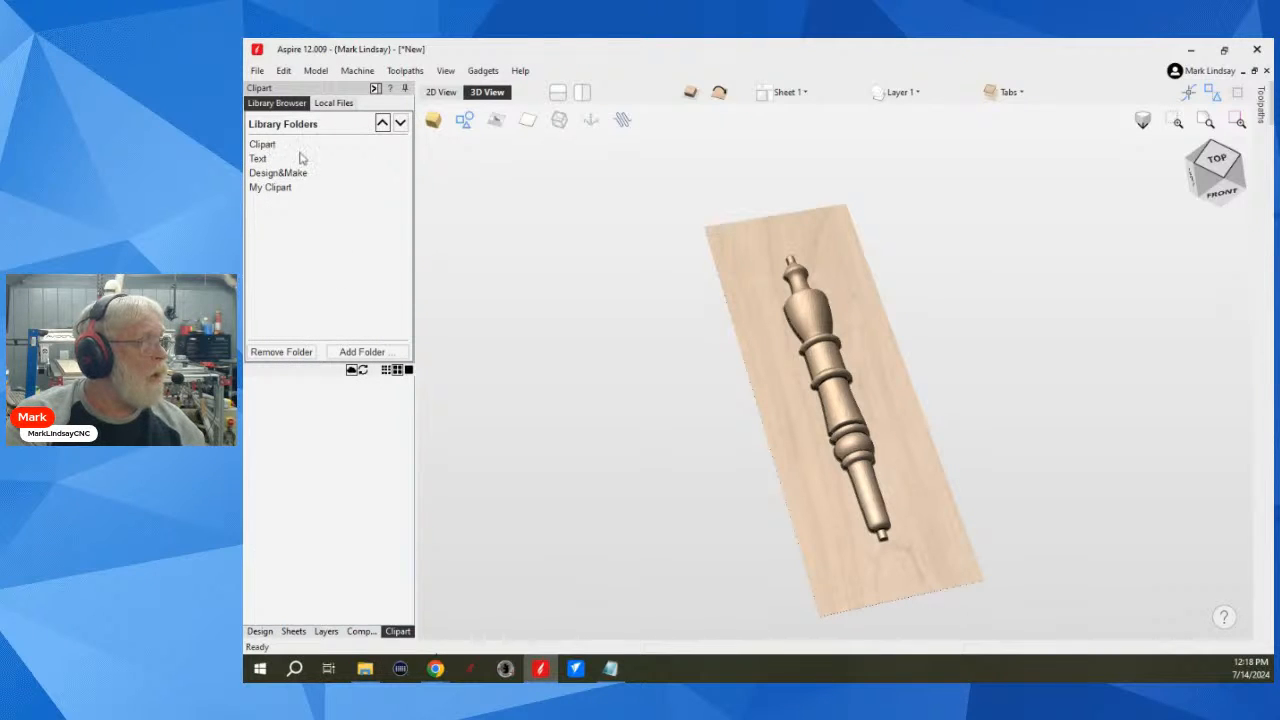
pyautogui.click(264, 145)
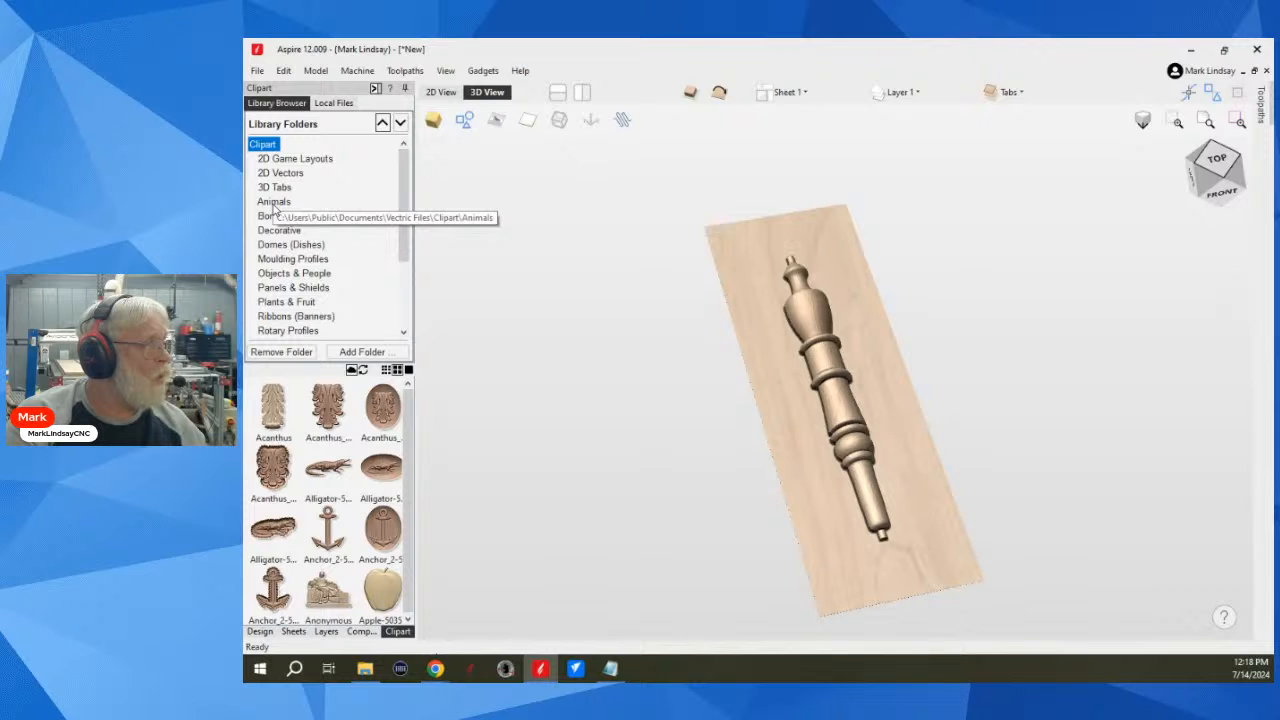
pyautogui.click(275, 204)
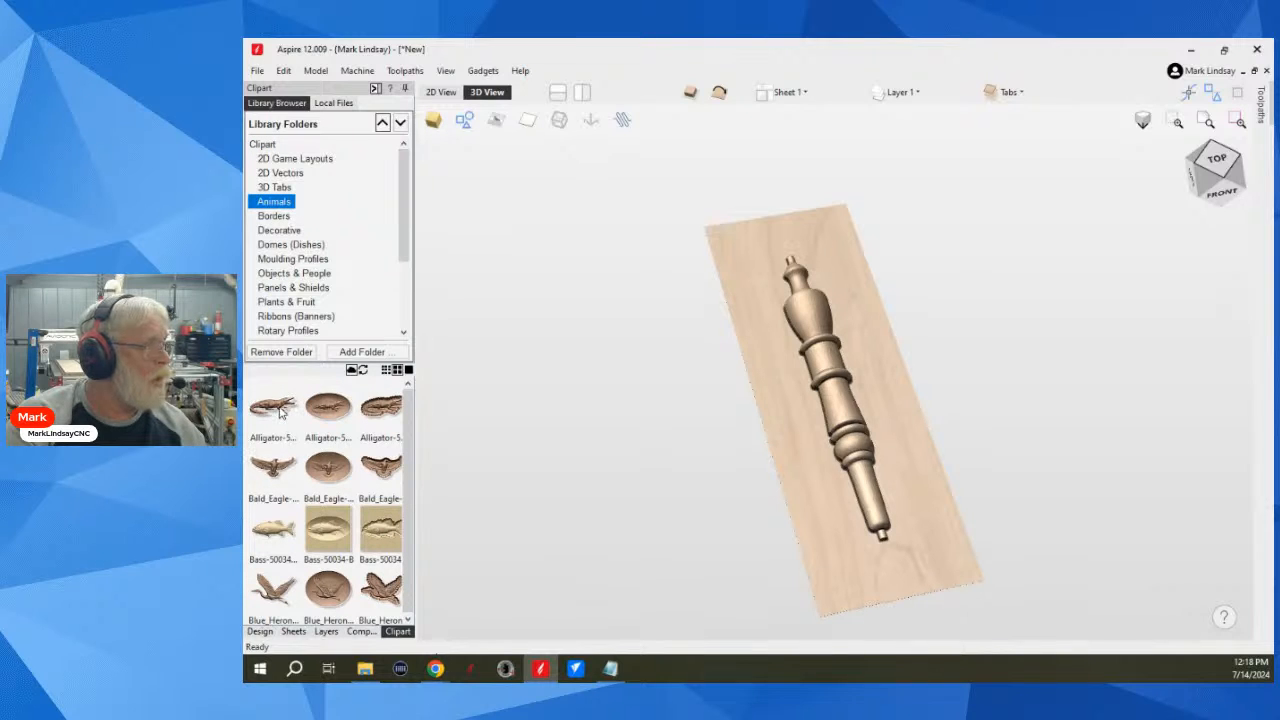
pyautogui.moveTo(281, 410); pyautogui.dragTo(636, 467)
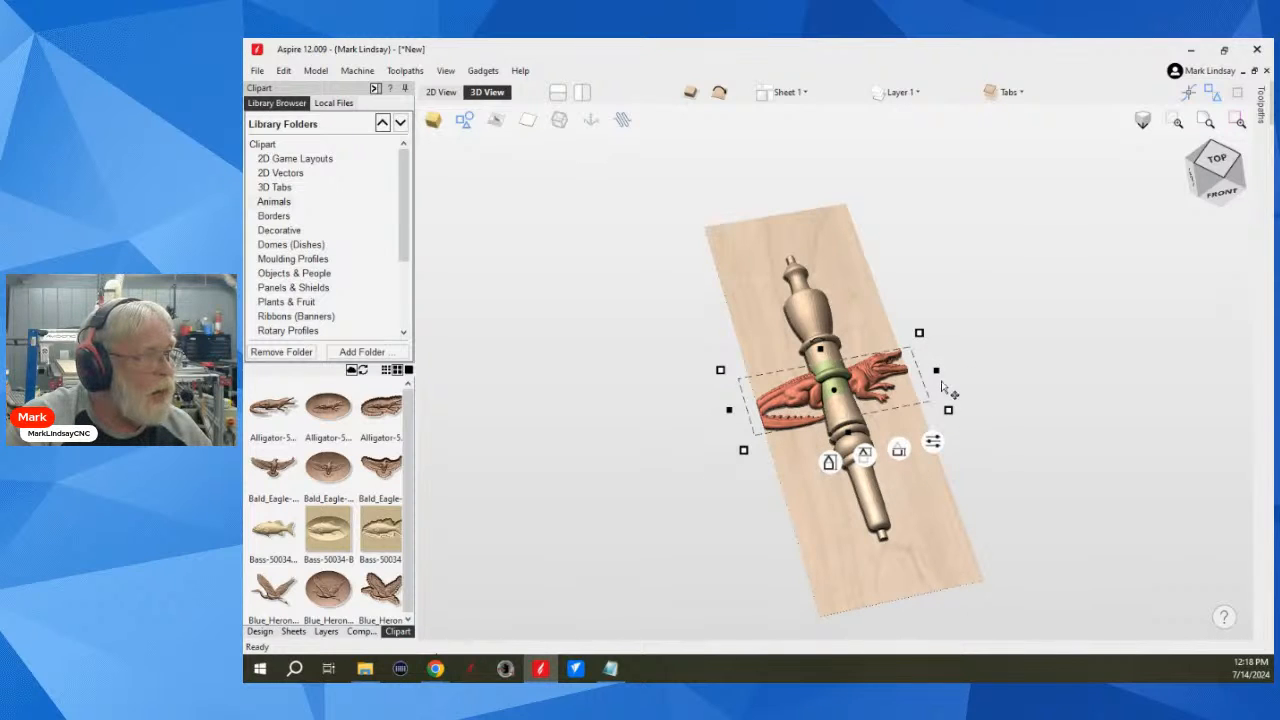
pyautogui.moveTo(920, 332); pyautogui.dragTo(920, 332)
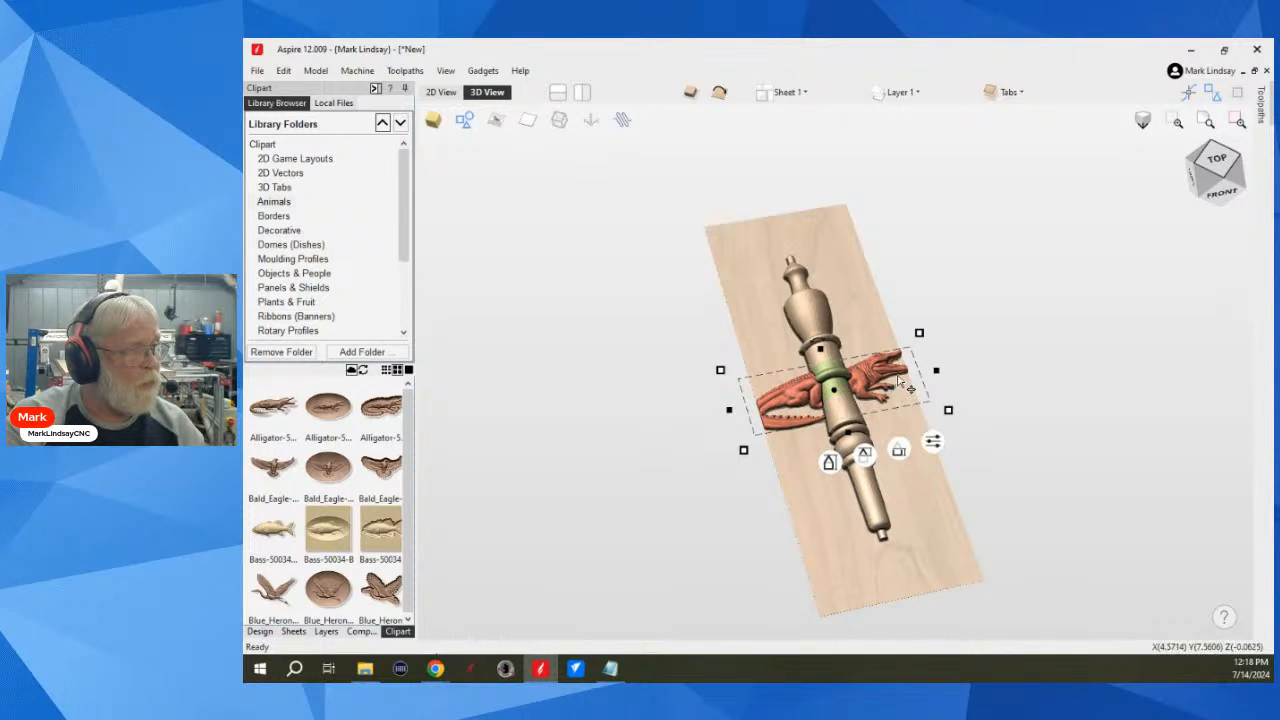
# Step: Rotate the alligator 90 degrees counterclockwise in 2D and place it alongside the spindle on its right, slightly overlapping the material's edge
pyautogui.click(441, 92)
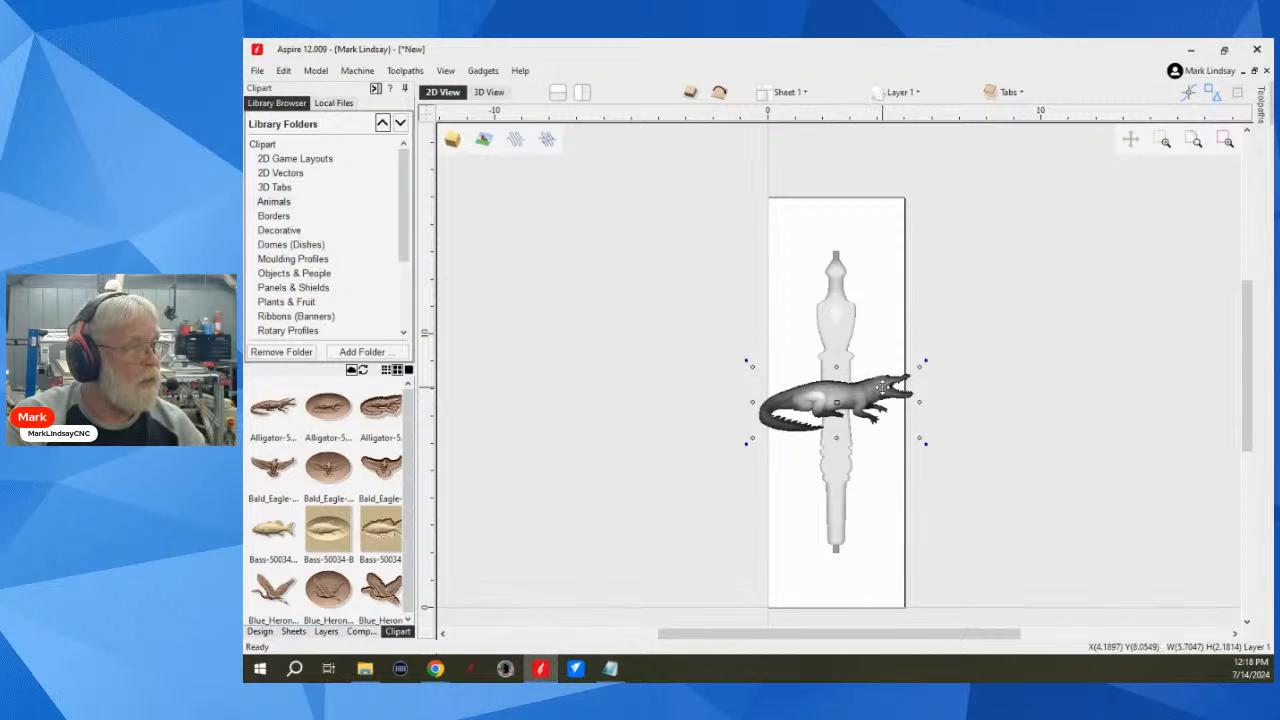
pyautogui.press('9')
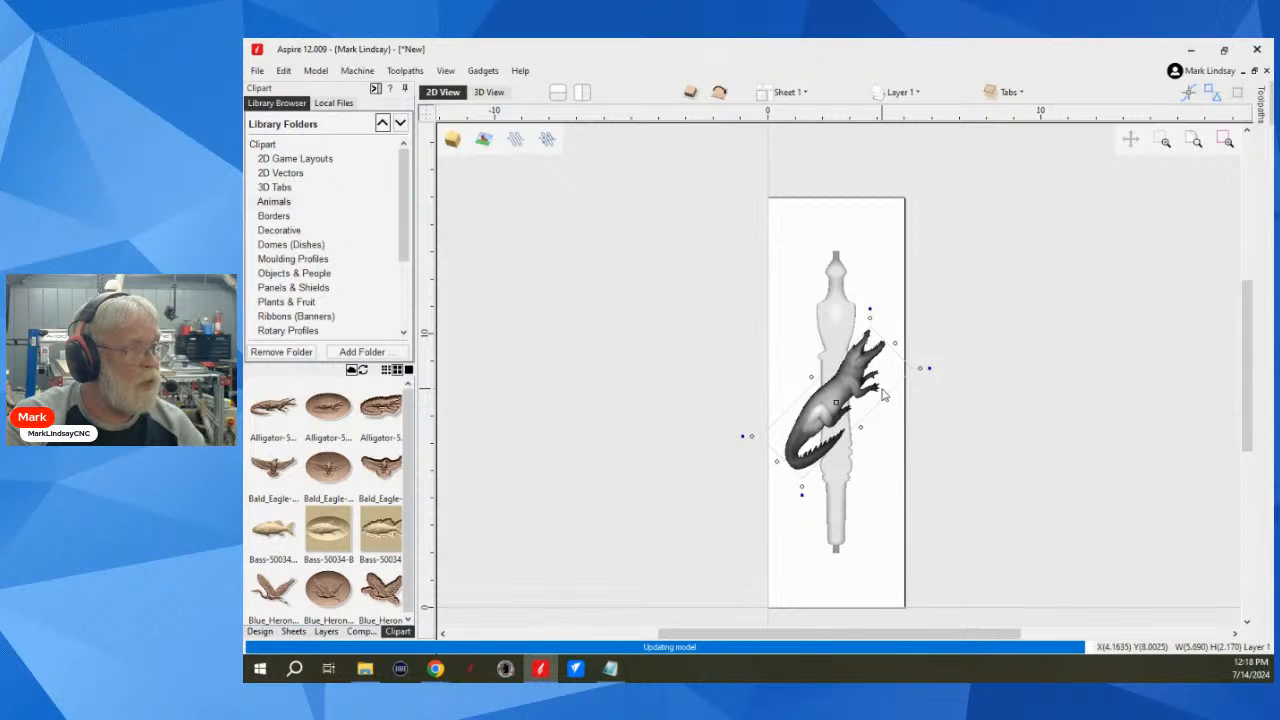
pyautogui.press('9')
pyautogui.moveTo(838, 403); pyautogui.dragTo(886, 405)
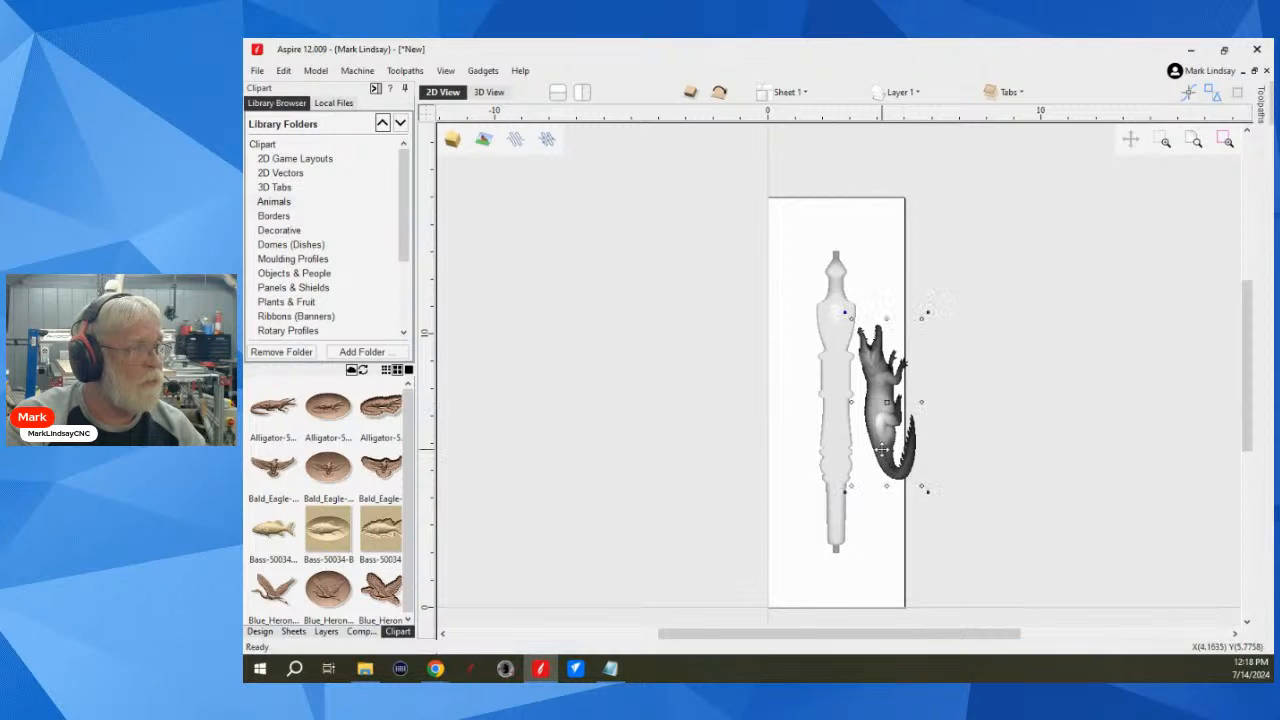
# Step: Examine the base of the alligator in 3D from low and raised angles, comparing its lower edges with the spindle's overcut
pyautogui.click(490, 93)
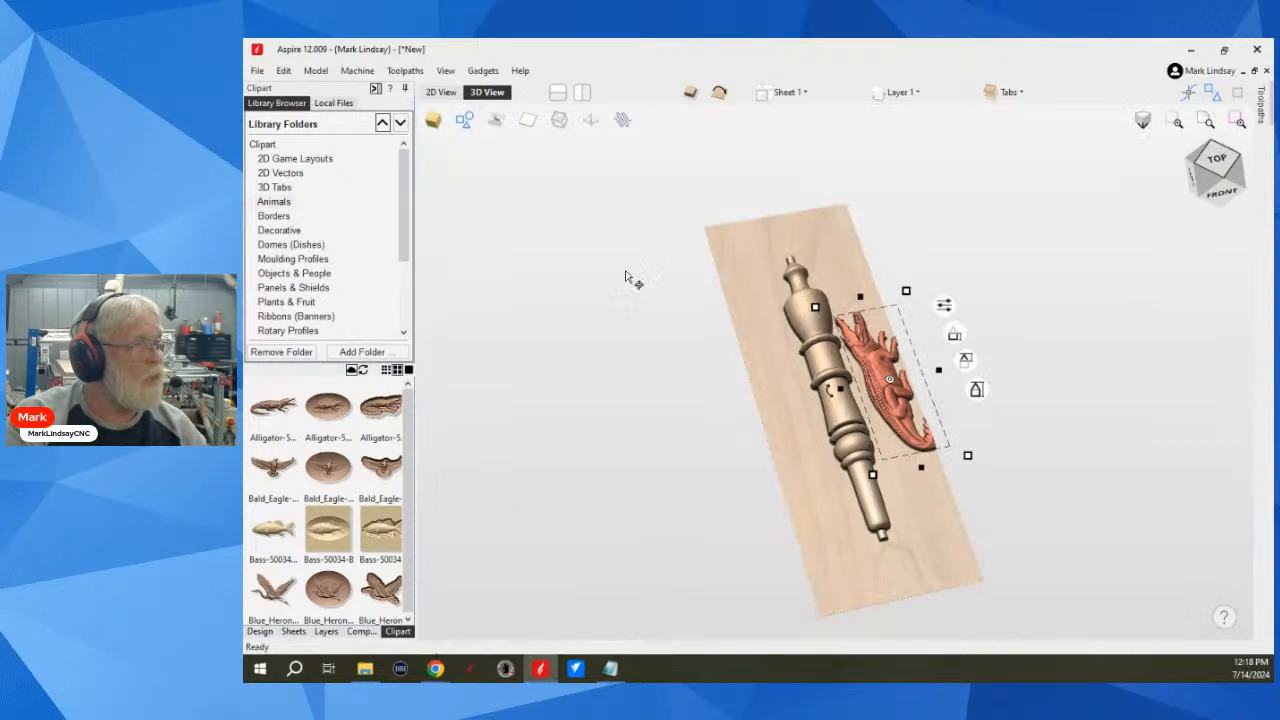
pyautogui.moveTo(922, 440); pyautogui.dragTo(866, 420)
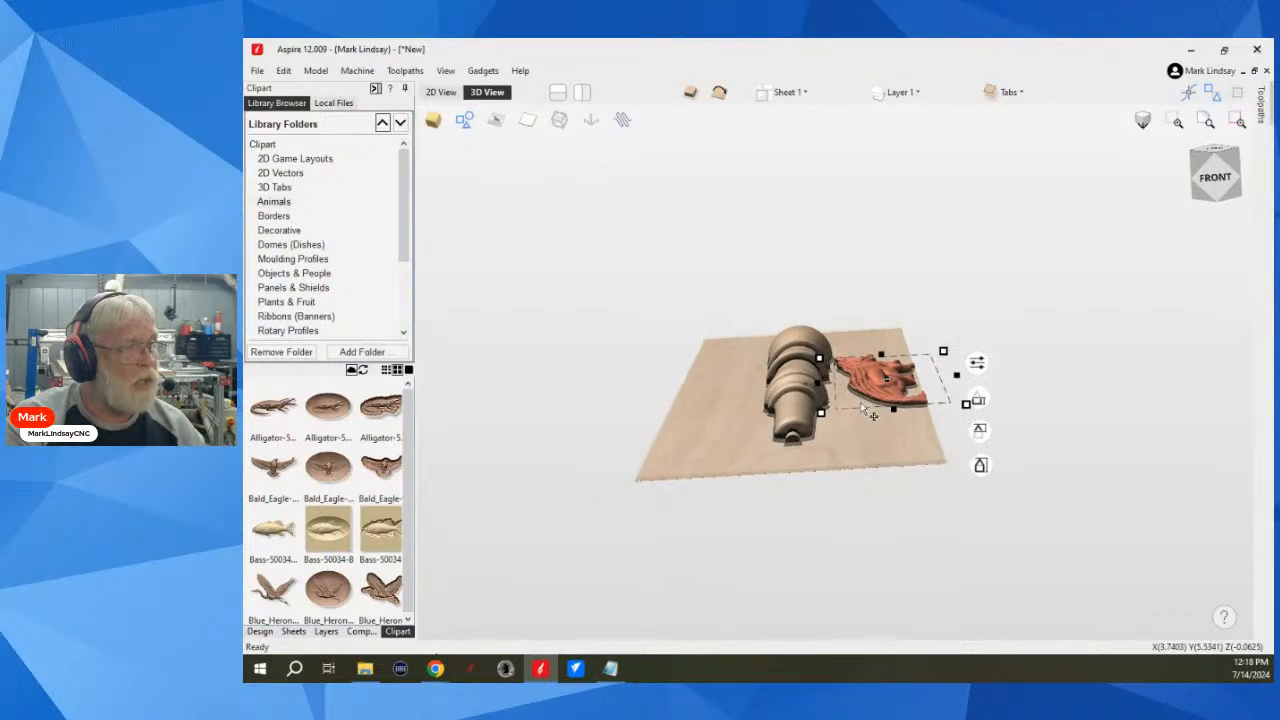
pyautogui.scroll(4, 866, 418)
pyautogui.moveTo(957, 461)
pyautogui.mouseDown()
pyautogui.moveTo(960, 491)
pyautogui.moveTo(934, 451)
pyautogui.mouseUp()
pyautogui.scroll(5, 966, 420)
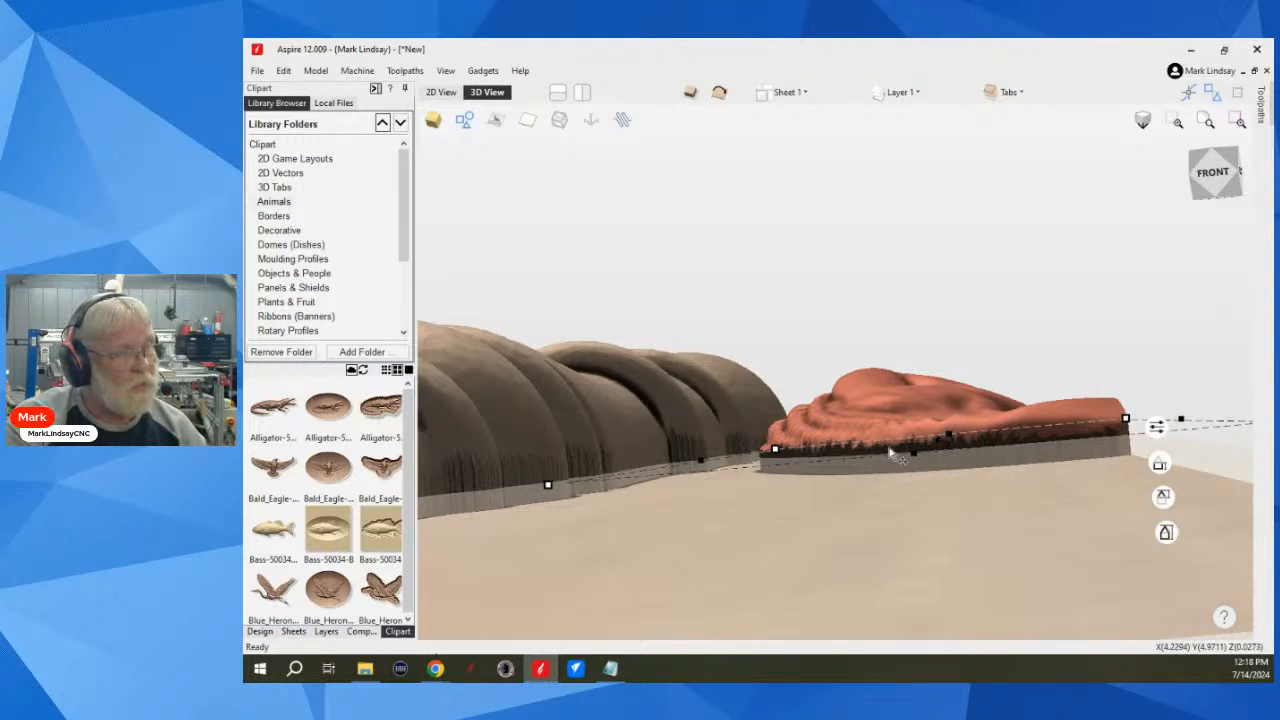
pyautogui.scroll(-5, 922, 525)
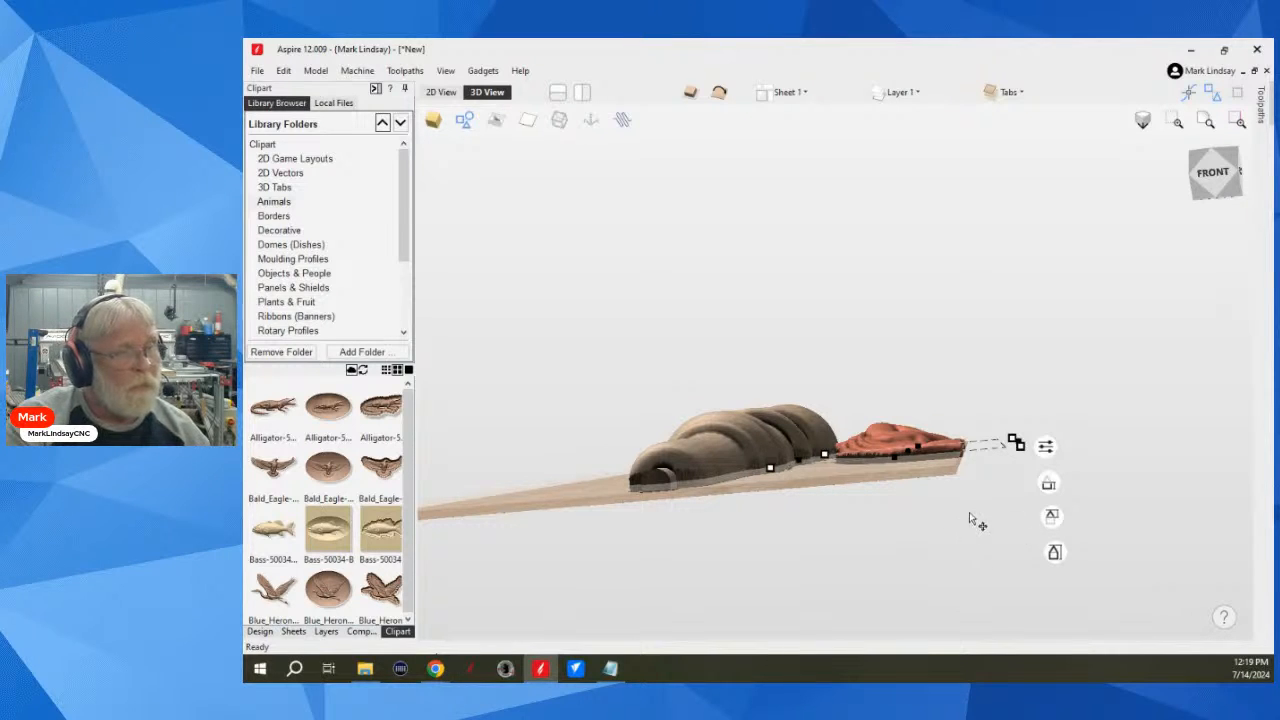
pyautogui.moveTo(925, 472); pyautogui.dragTo(929, 525)
pyautogui.scroll(2, 912, 372)
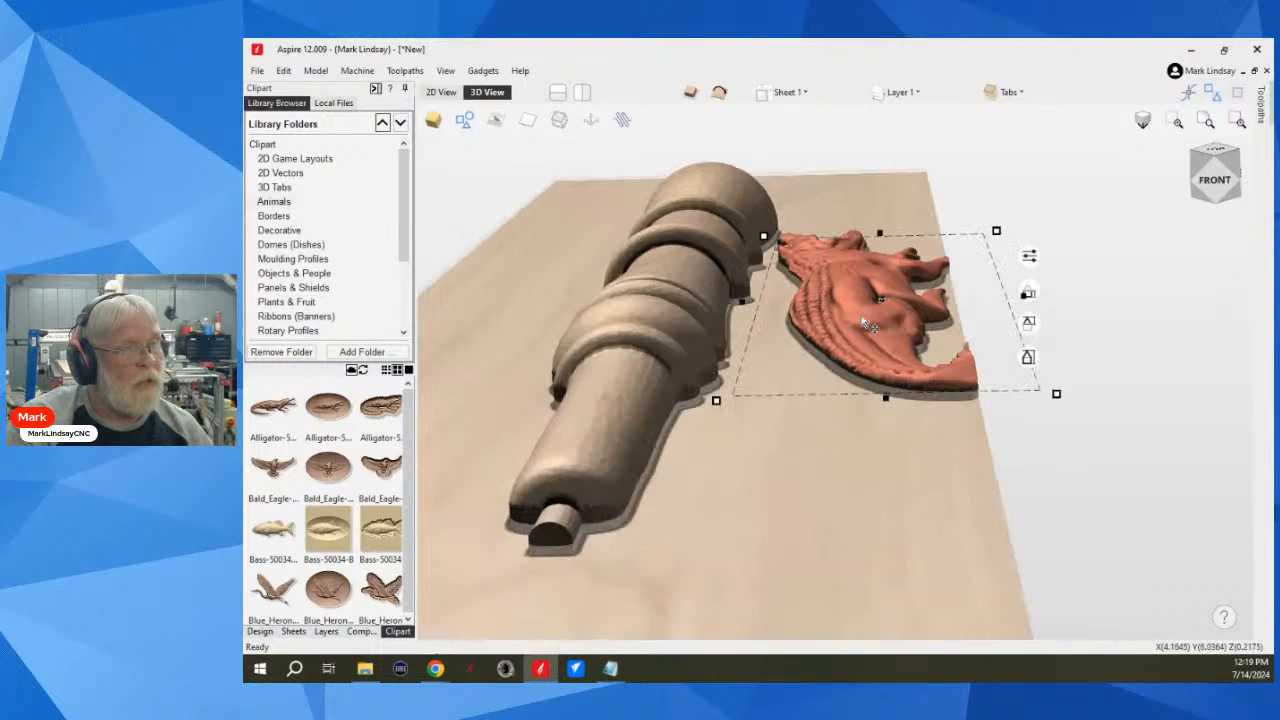
pyautogui.scroll(1, 912, 370)
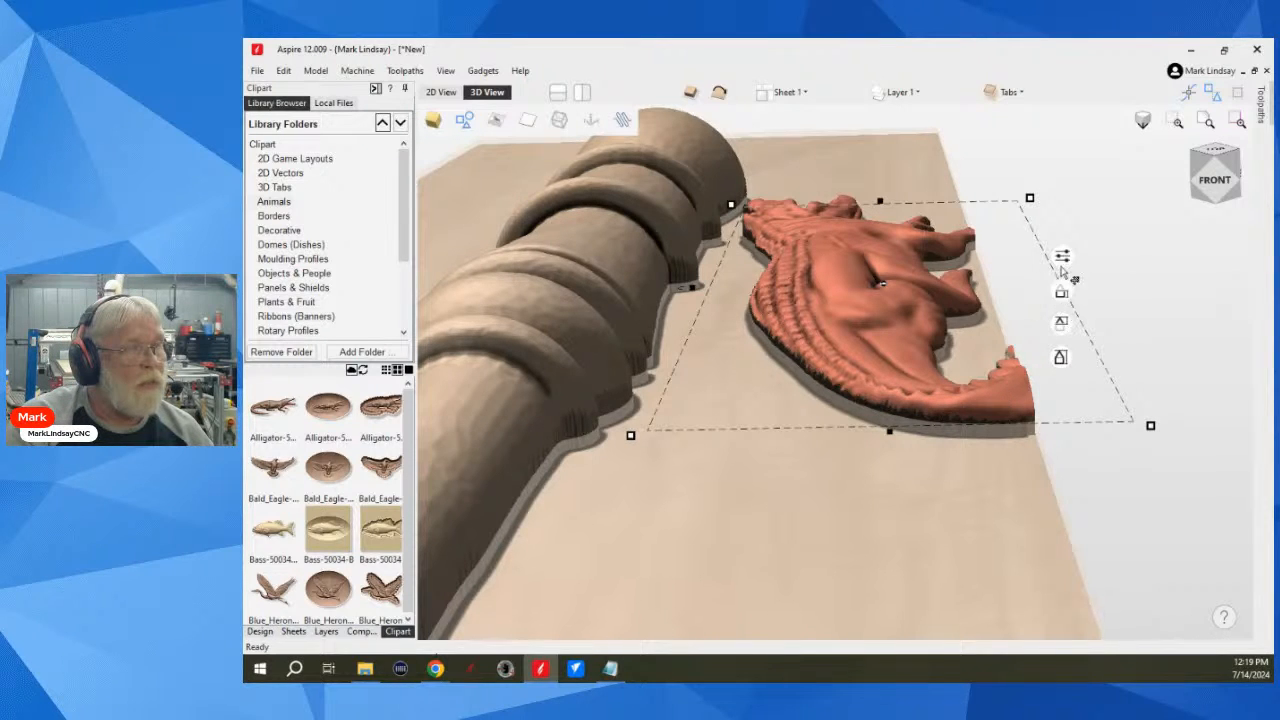
# Step: Check the alligator's combine settings, then open its full component properties and inspect its shape height, base height and lower edge closely
pyautogui.click(1063, 257)
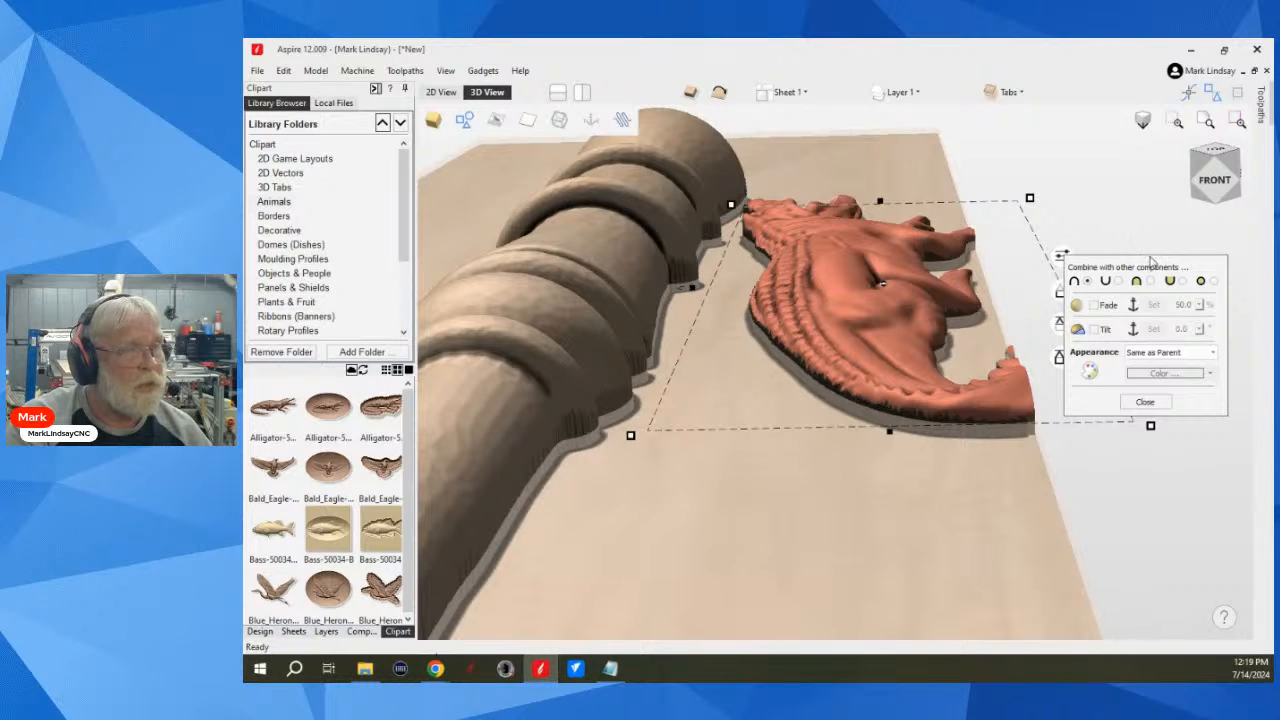
pyautogui.click(1145, 401)
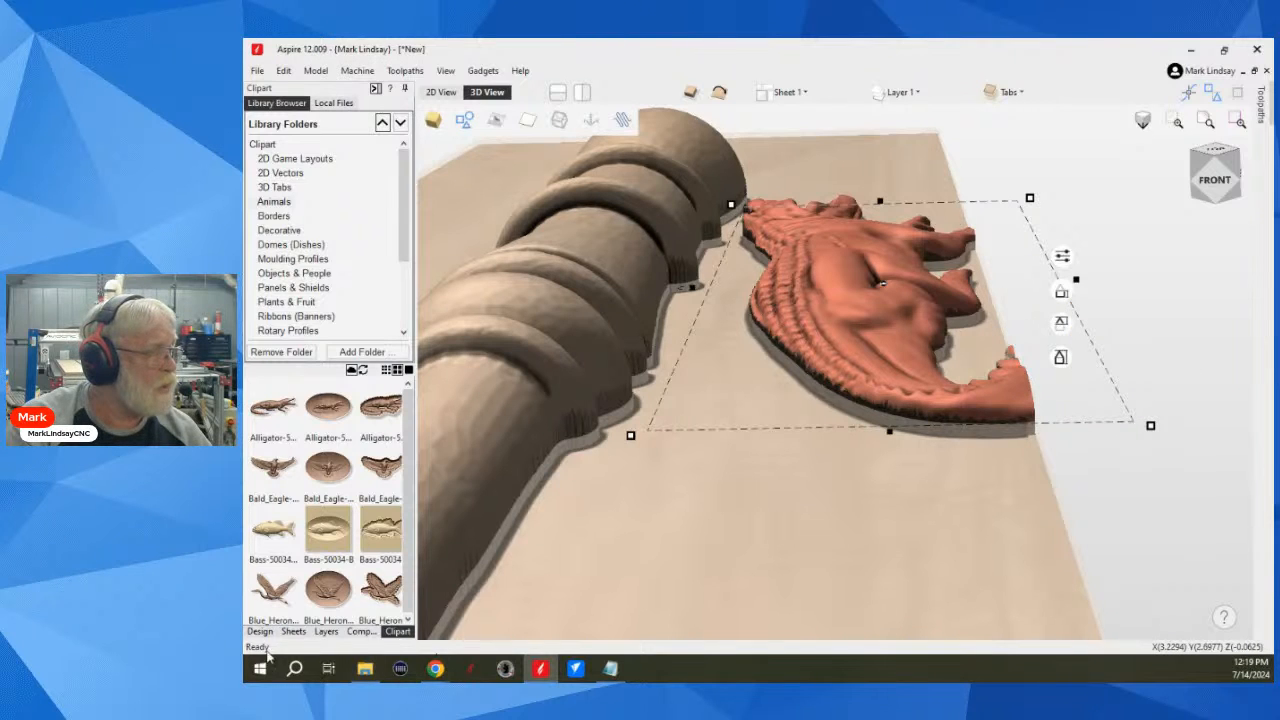
pyautogui.click(358, 632)
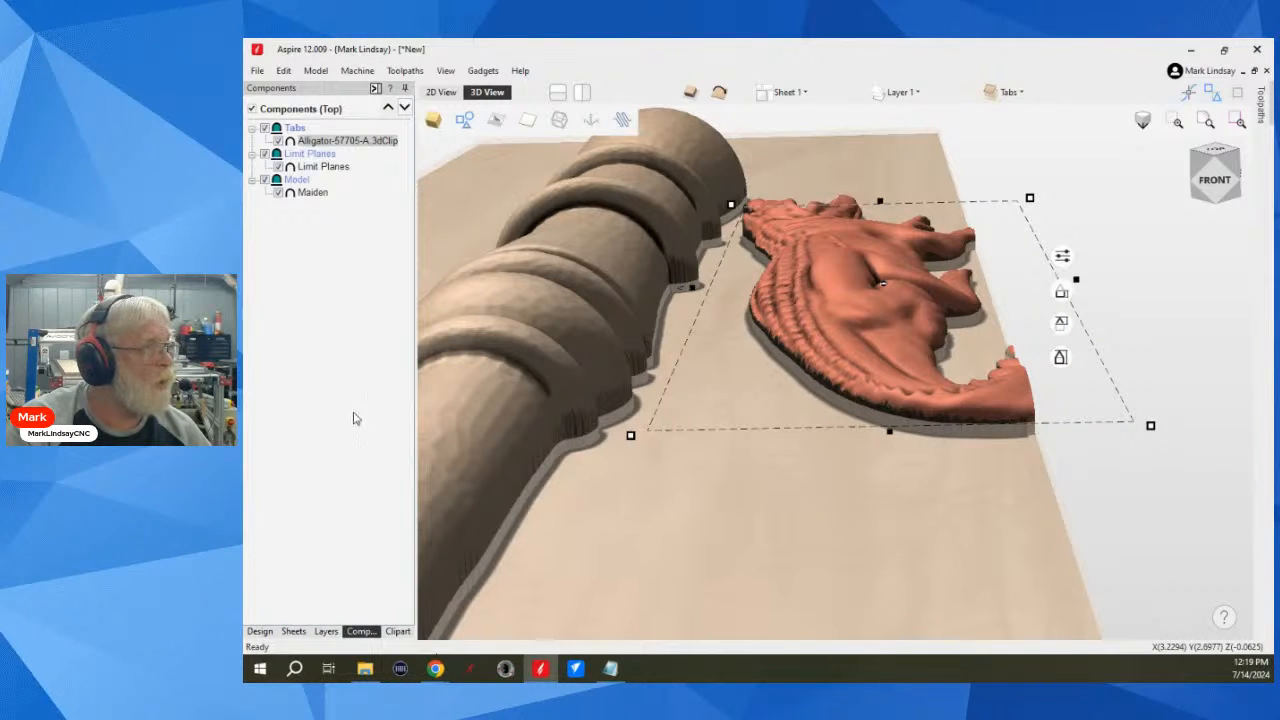
pyautogui.rightClick(333, 145)
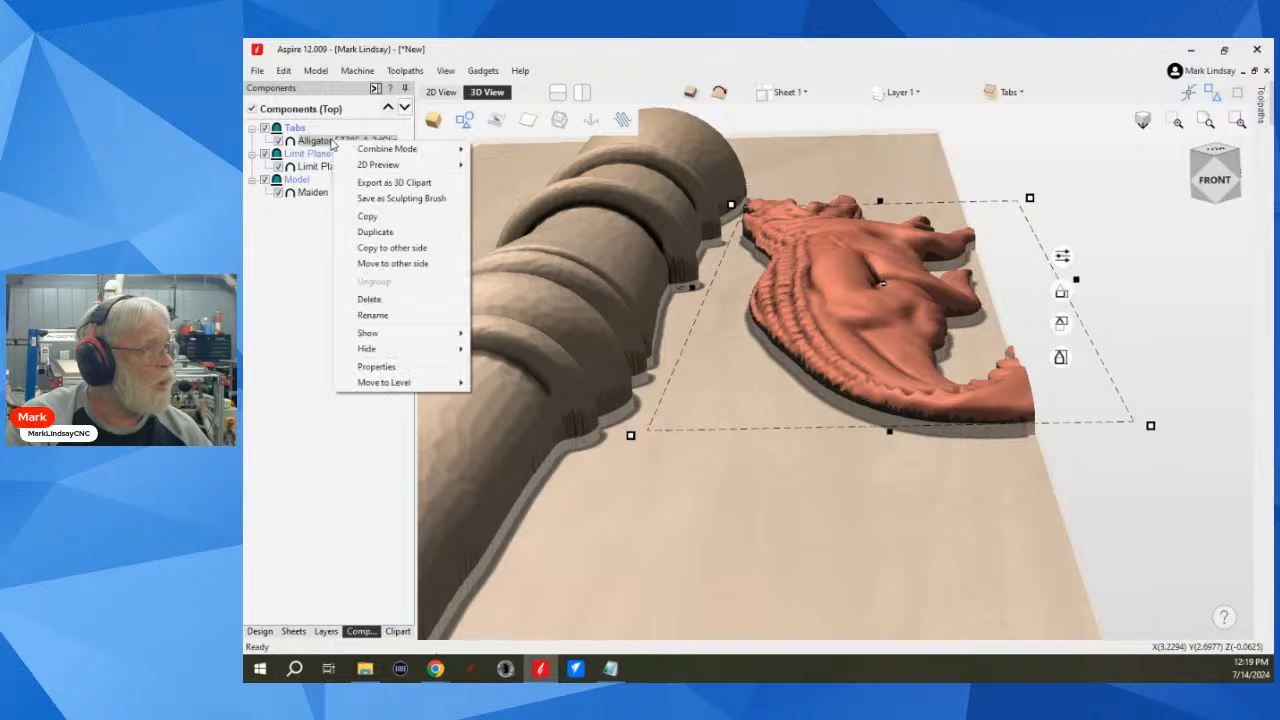
pyautogui.click(371, 369)
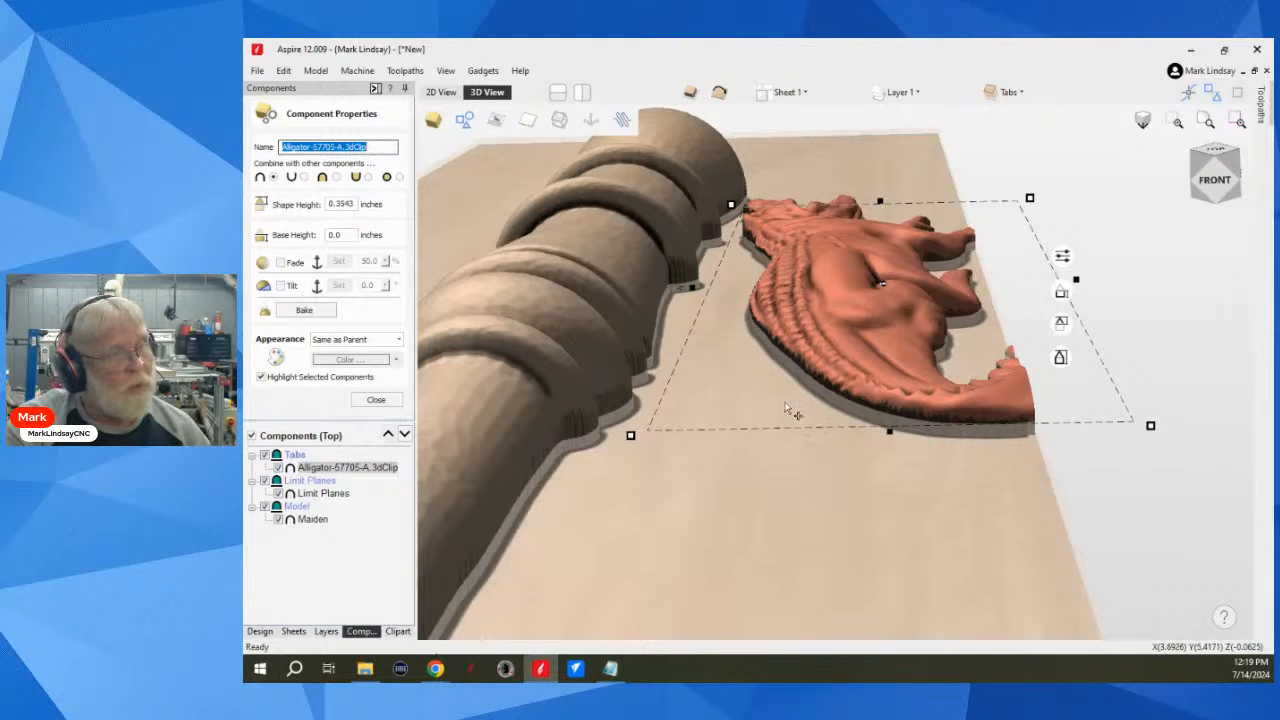
pyautogui.scroll(2, 948, 428)
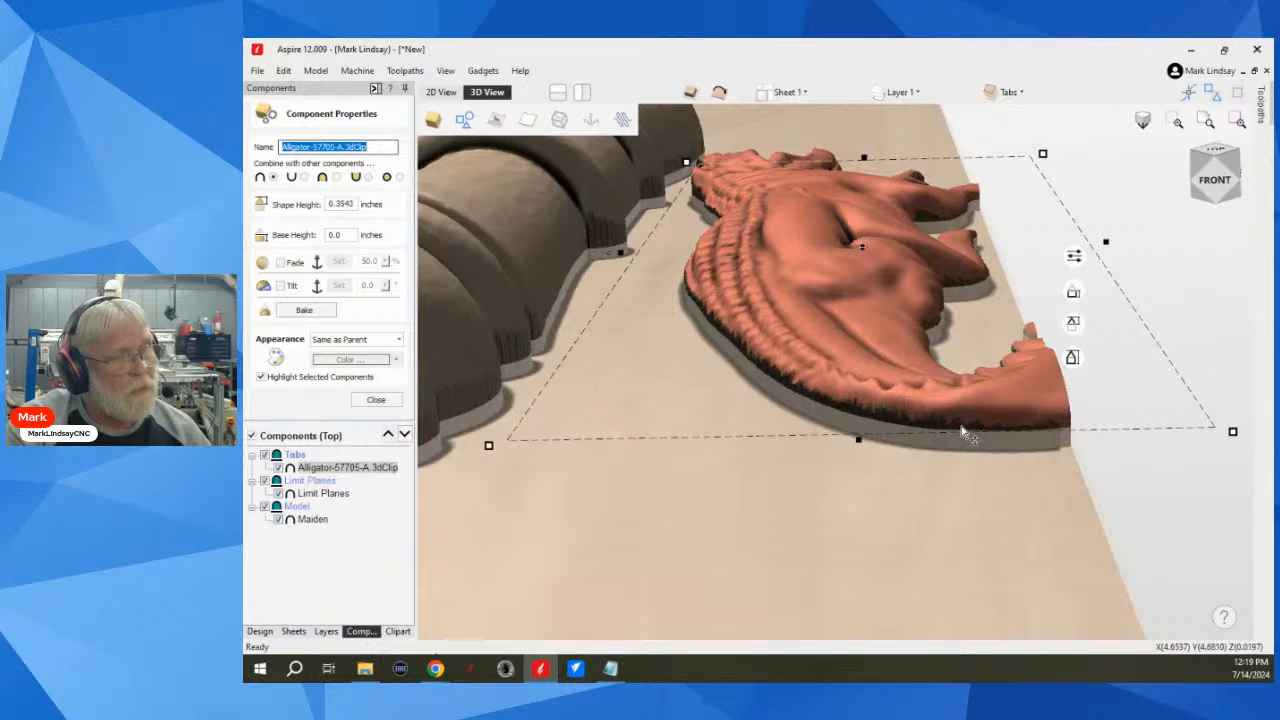
pyautogui.scroll(1, 950, 428)
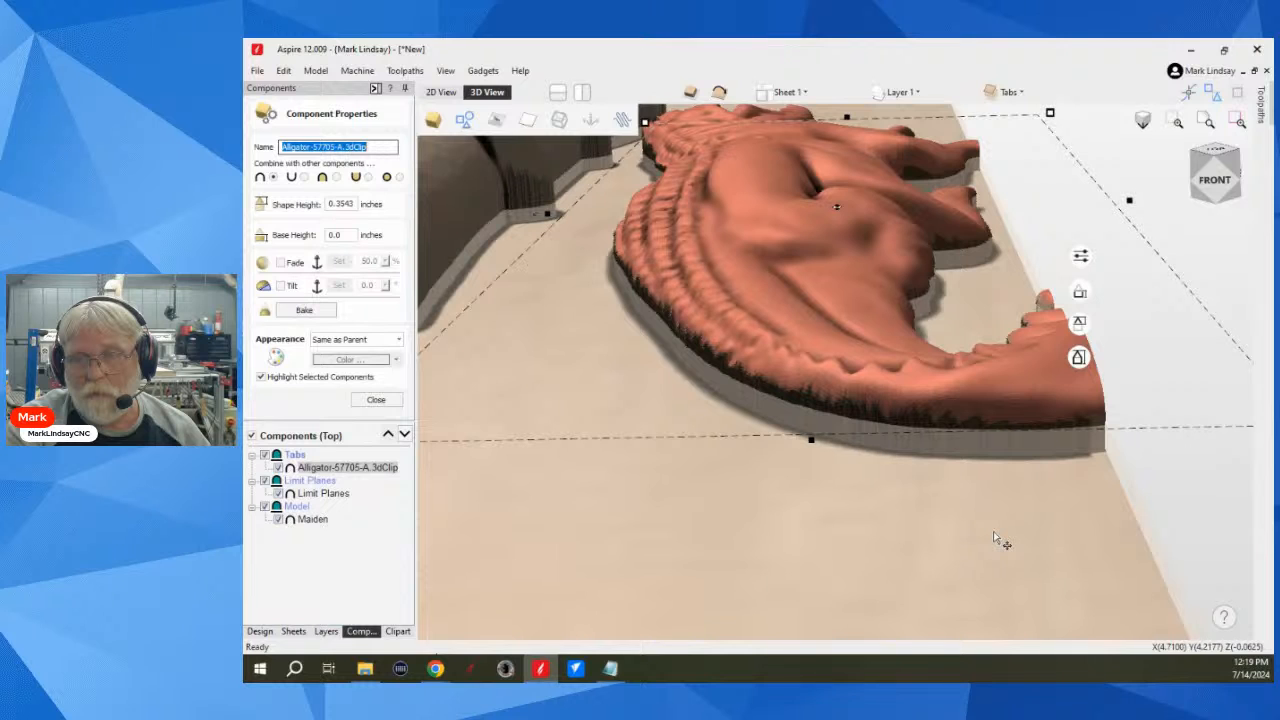
# Step: Delete the alligator from the job in the 2D view, leaving only the spindle
pyautogui.scroll(-2, 993, 526)
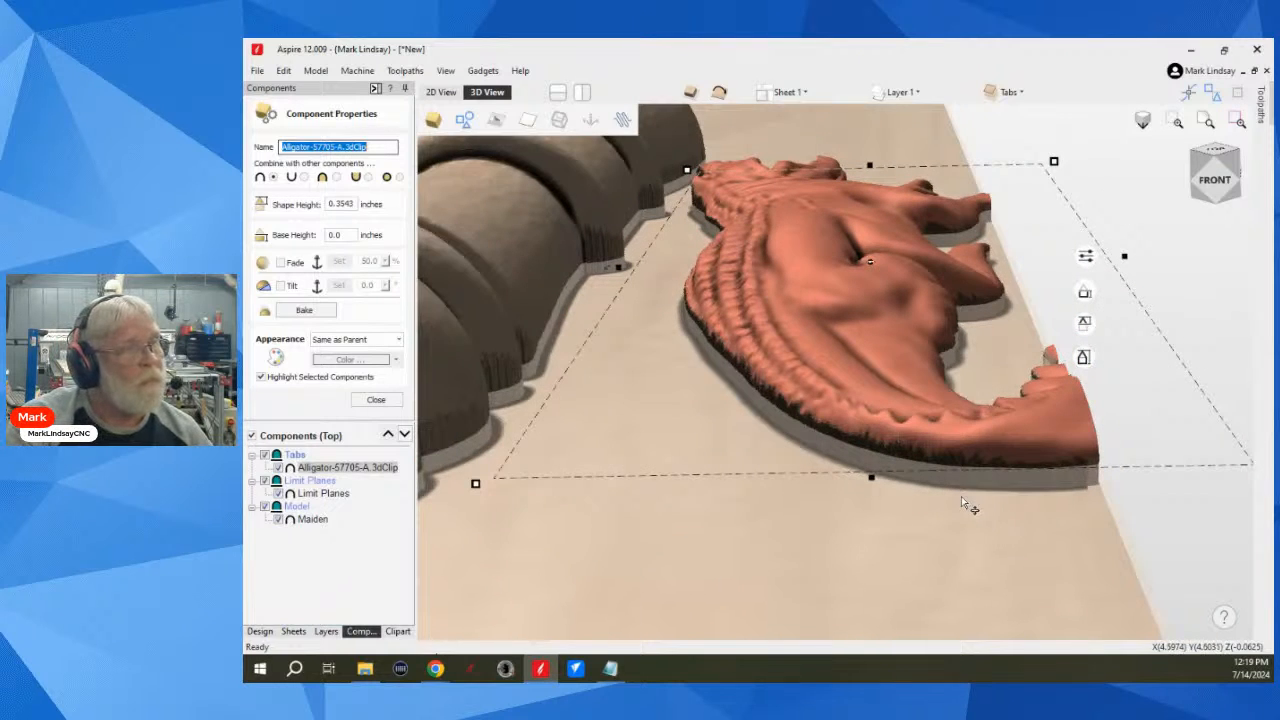
pyautogui.scroll(-2, 961, 500)
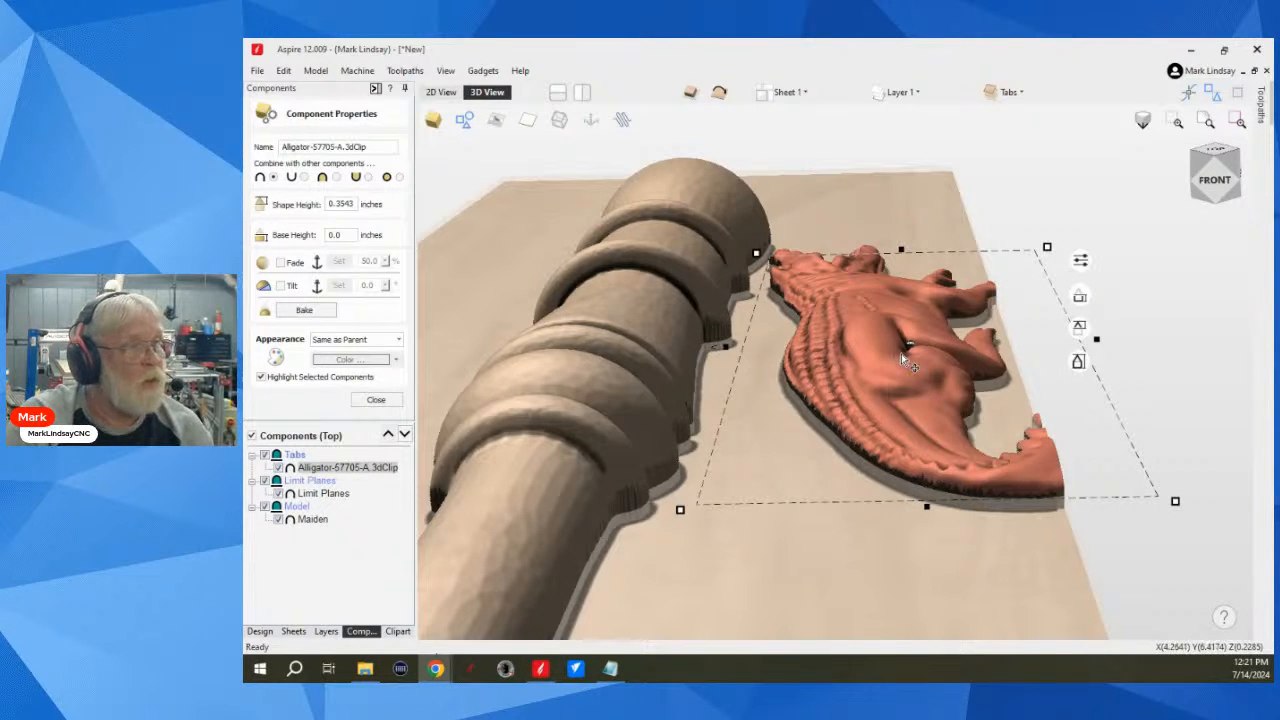
pyautogui.scroll(-2, 904, 355)
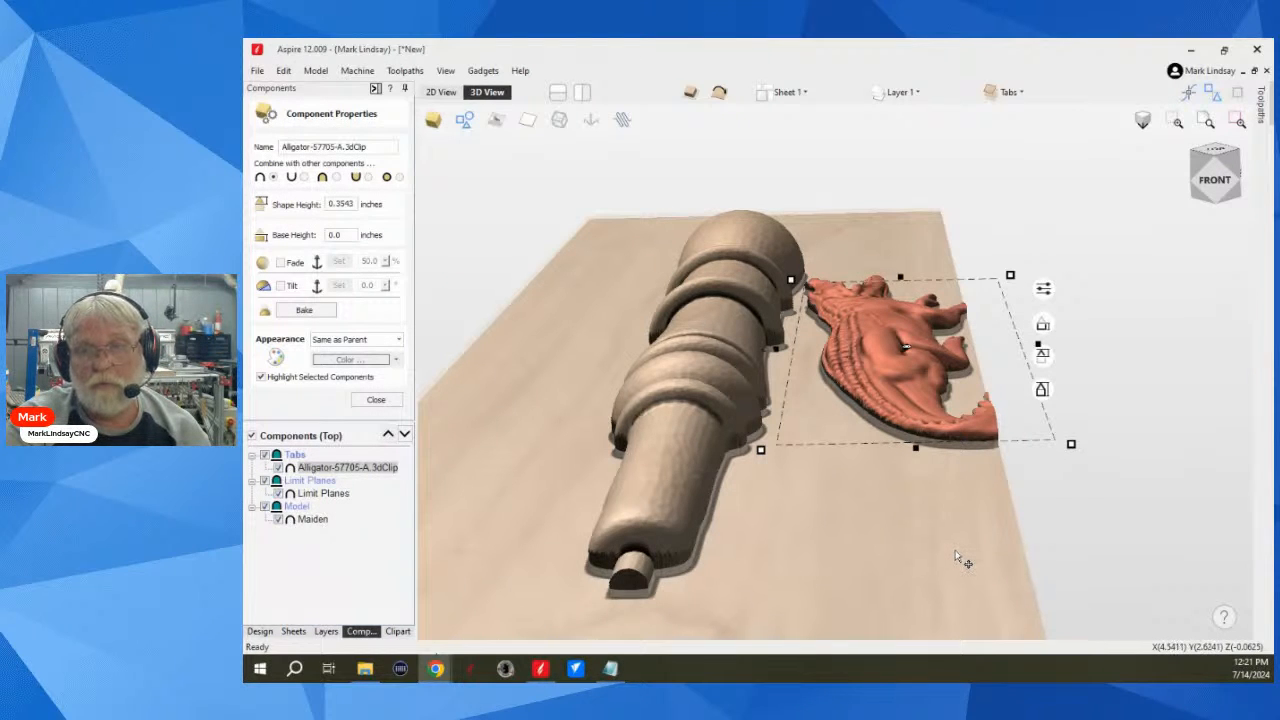
pyautogui.click(259, 631)
pyautogui.scroll(-3, 902, 446)
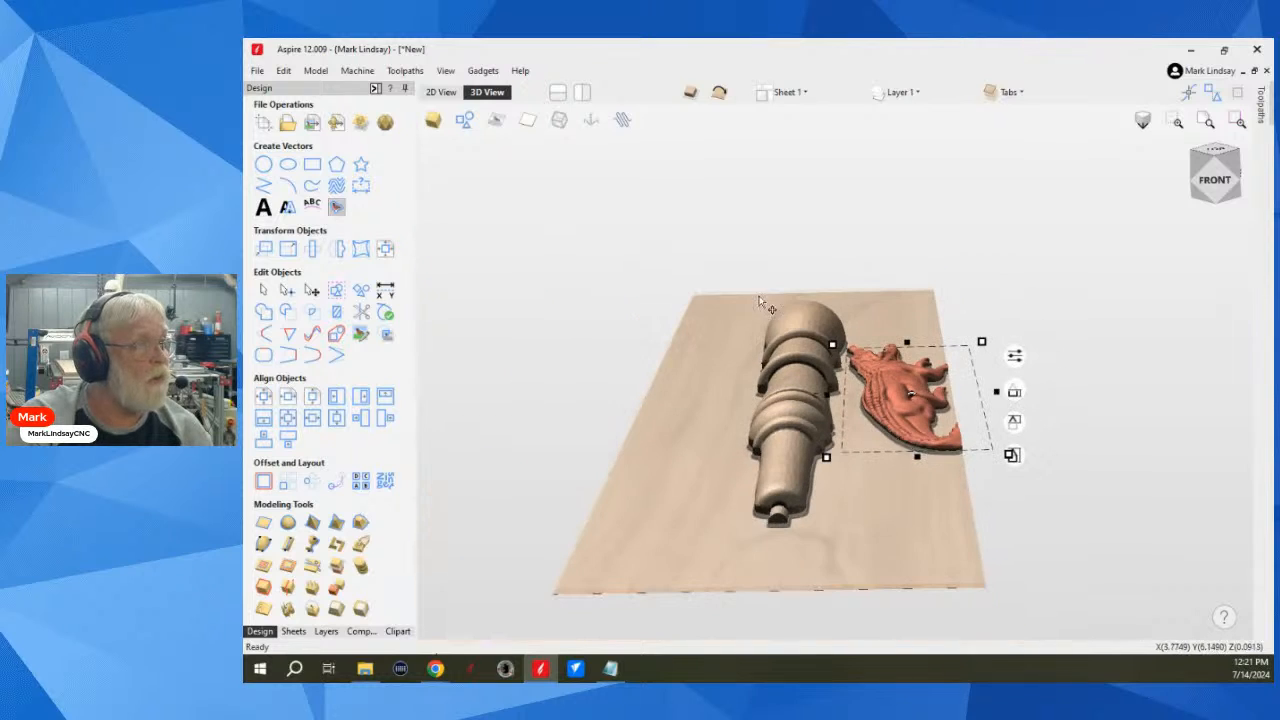
pyautogui.click(441, 91)
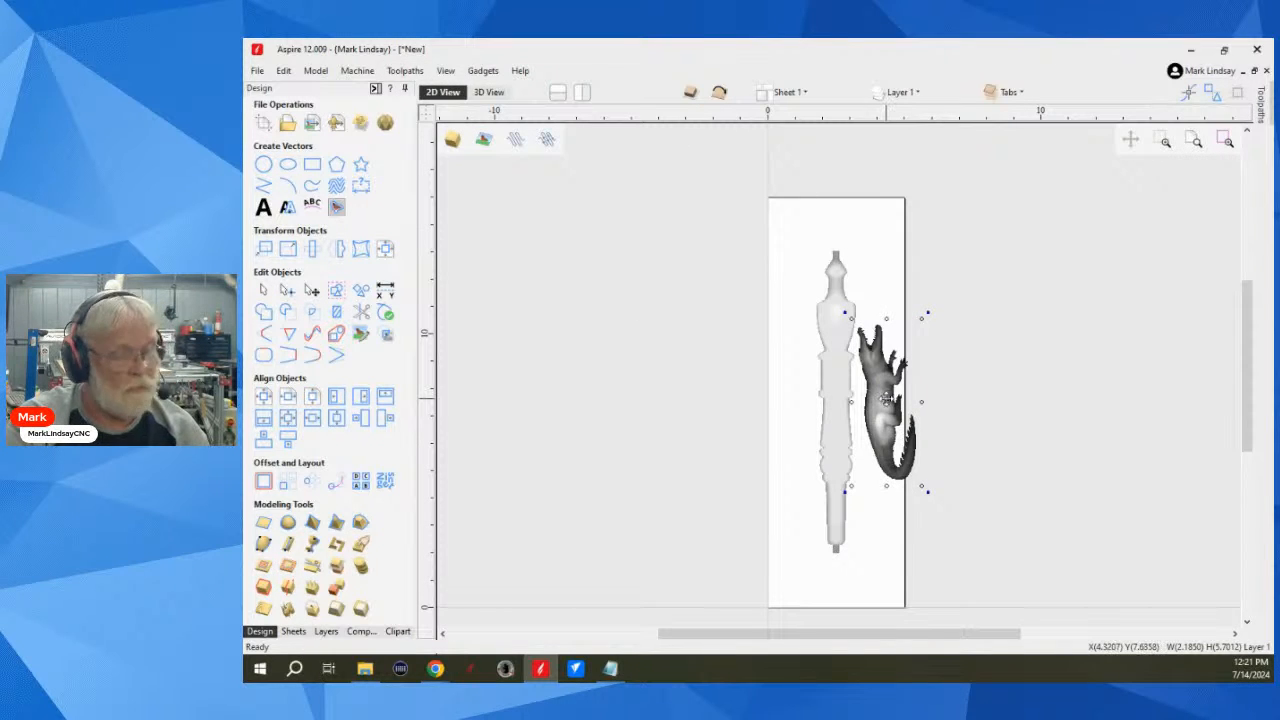
pyautogui.press('Delete')
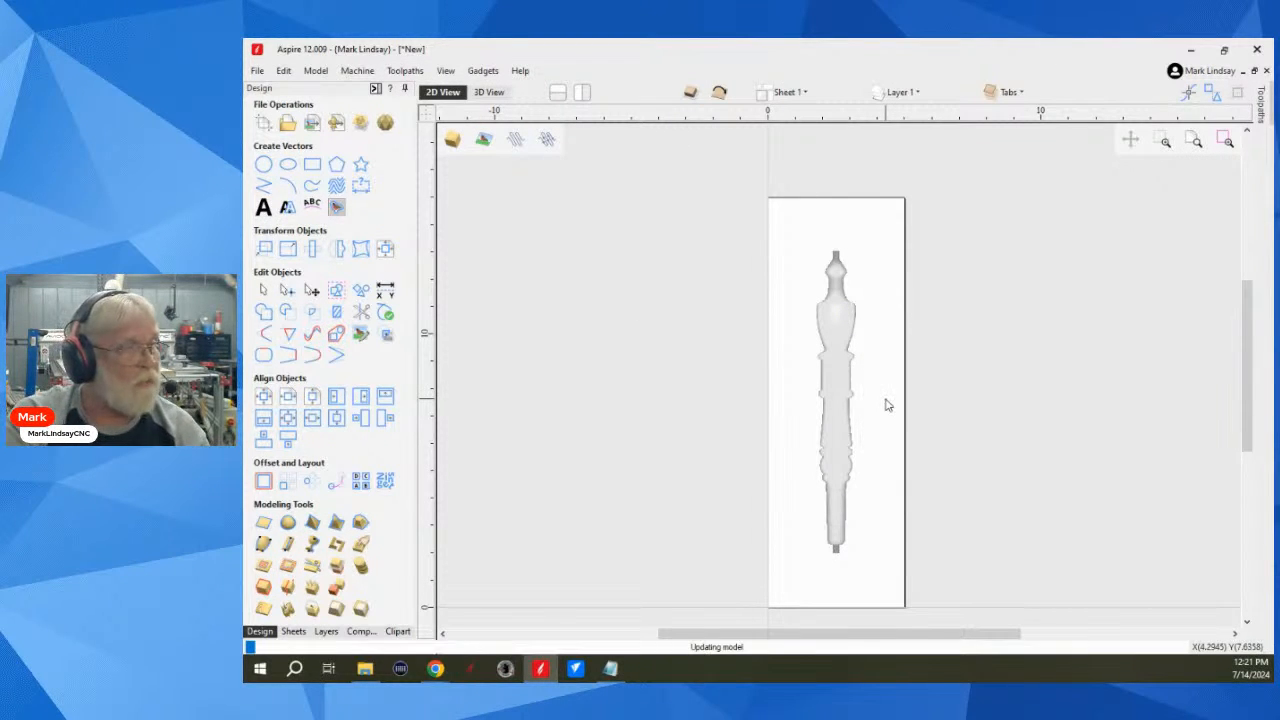
# Step: Select the spindle, start a 3D finishing toolpath and centre the model in the material thickness with a 0.1408-inch gap above it
pyautogui.click(834, 364)
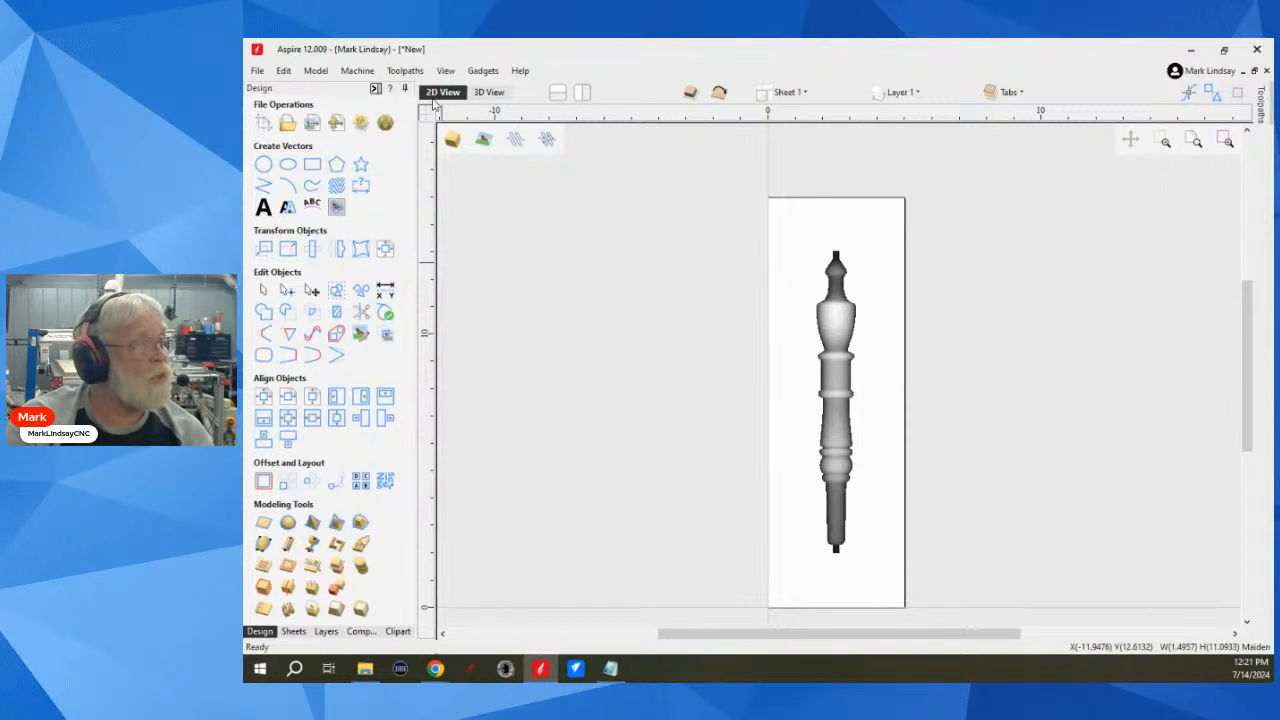
pyautogui.click(376, 90)
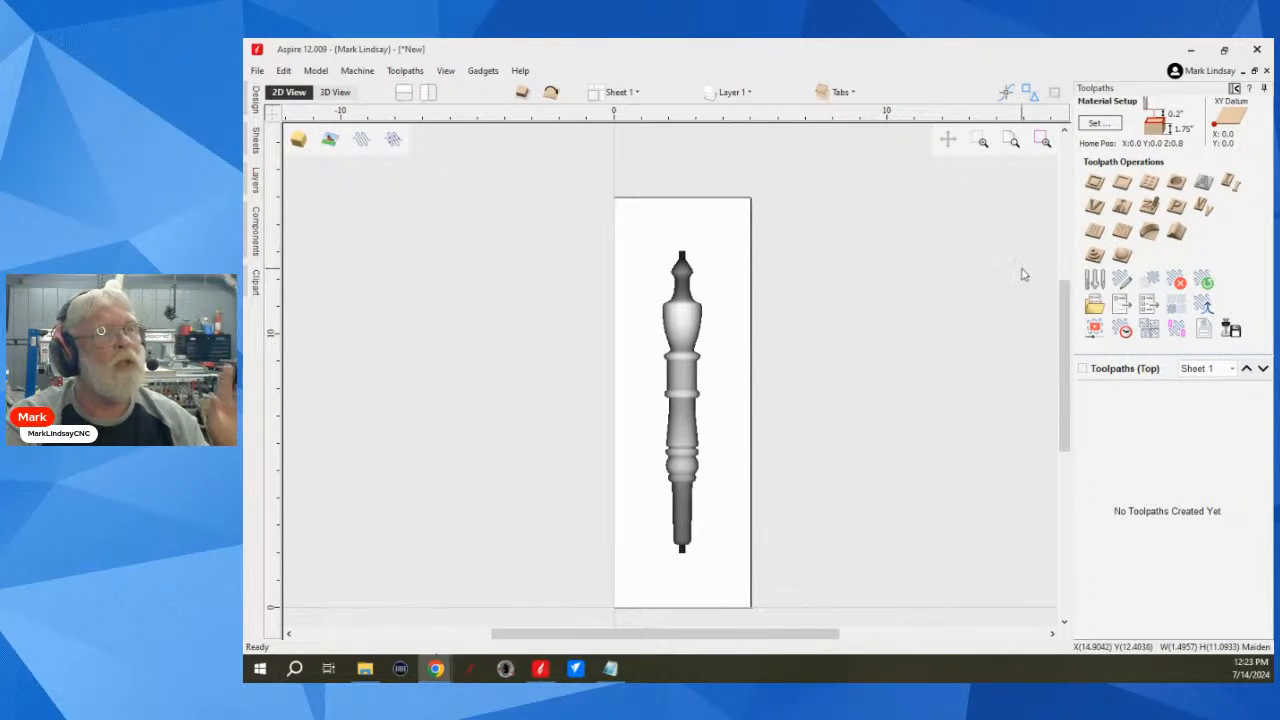
pyautogui.click(1122, 257)
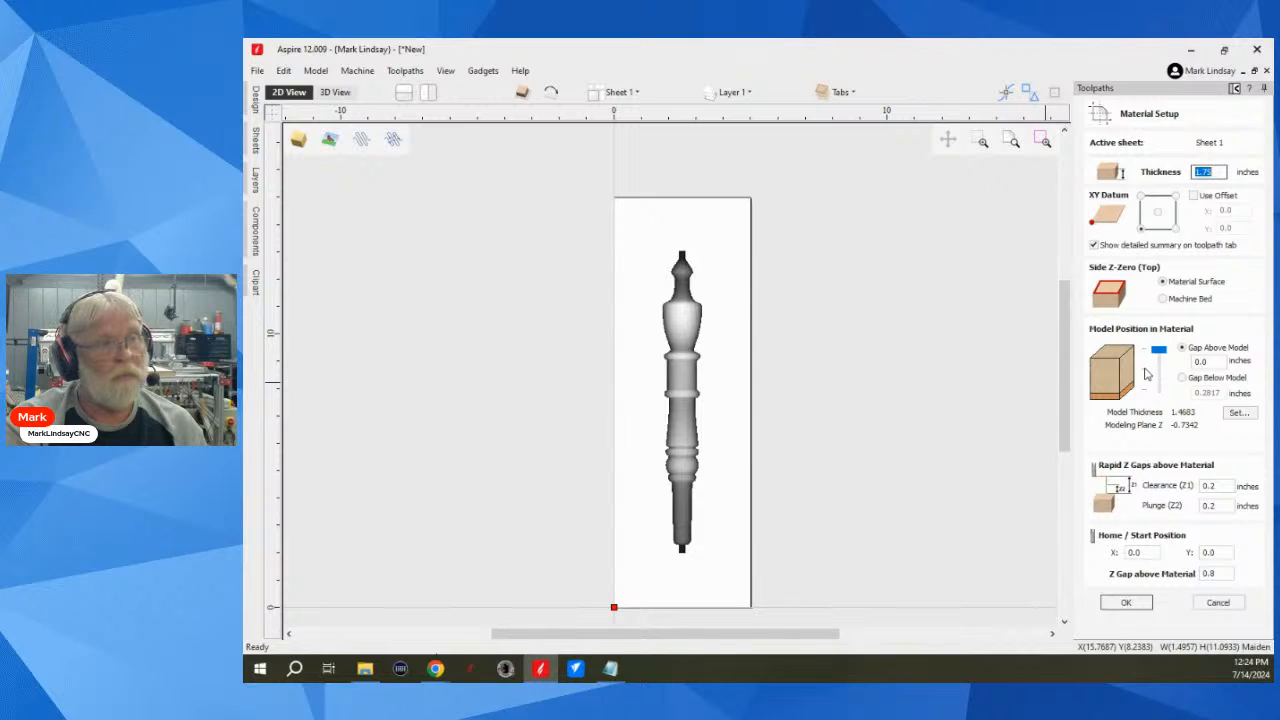
pyautogui.click(1145, 369)
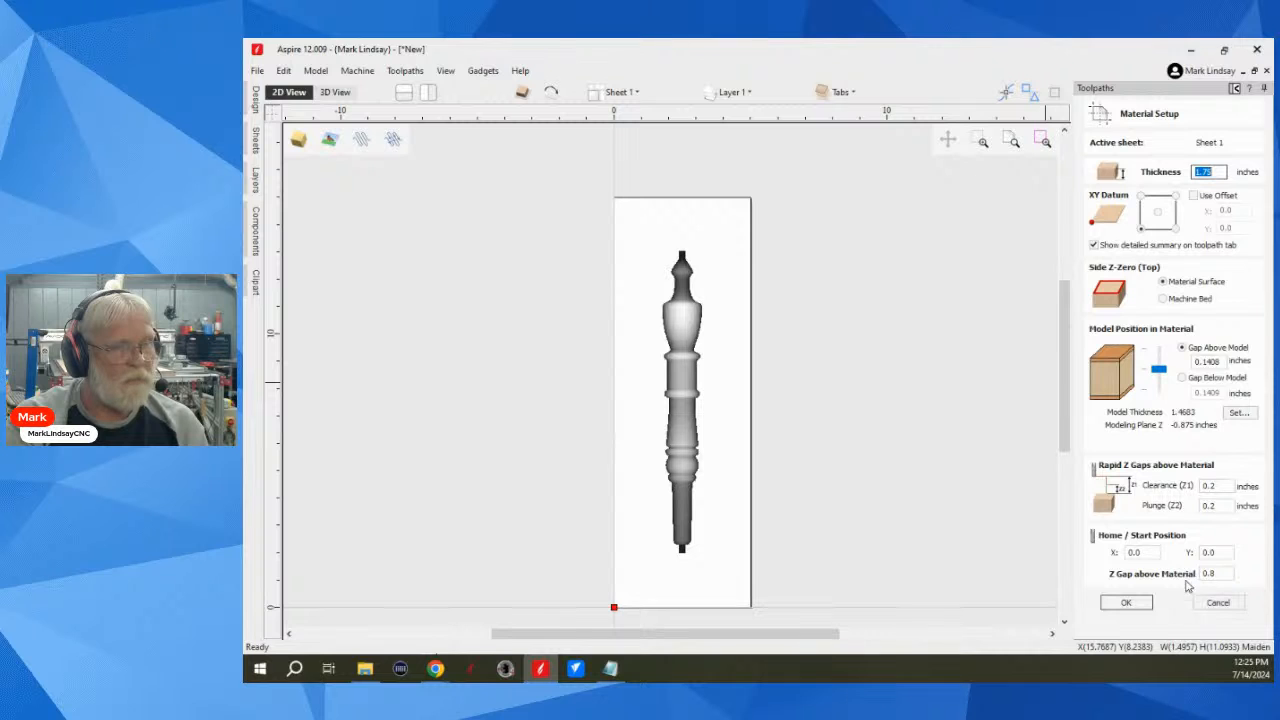
pyautogui.click(1124, 605)
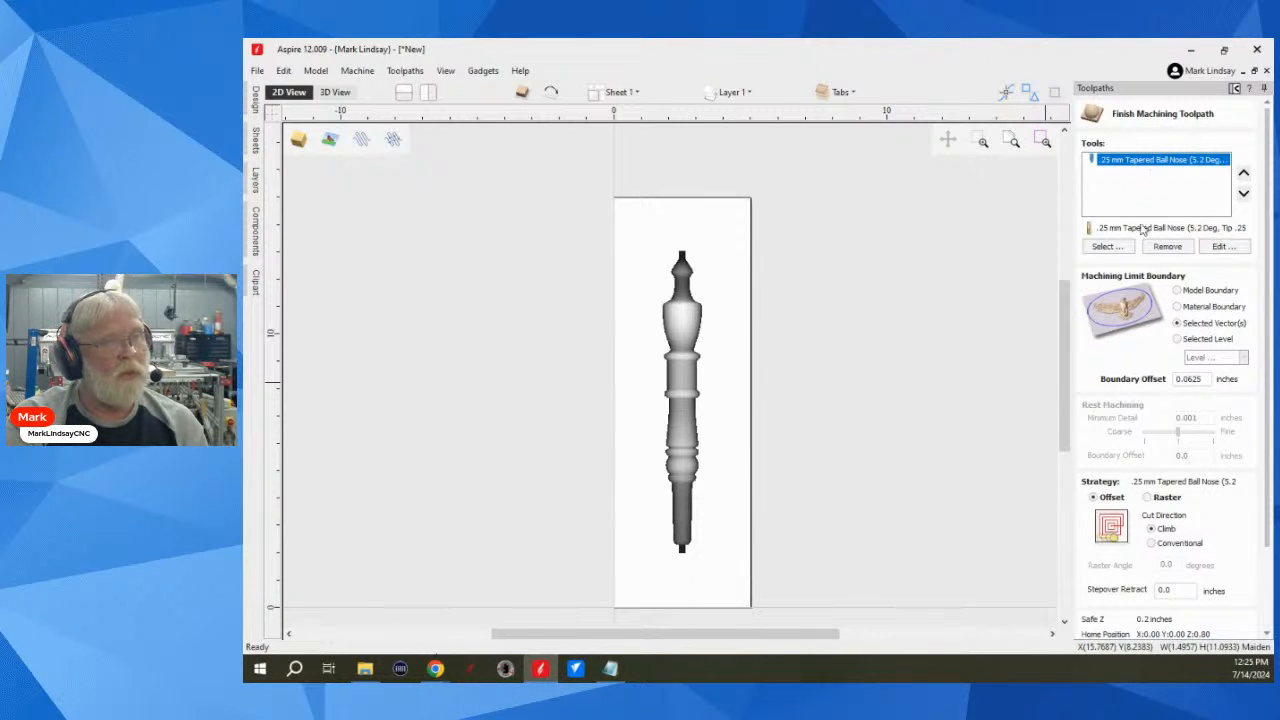
# Step: Replace the .25 mm tapered ball nose with the 1/16 inch Tapered Ball Nose (5.5 Deg) from the tool database
pyautogui.click(1177, 248)
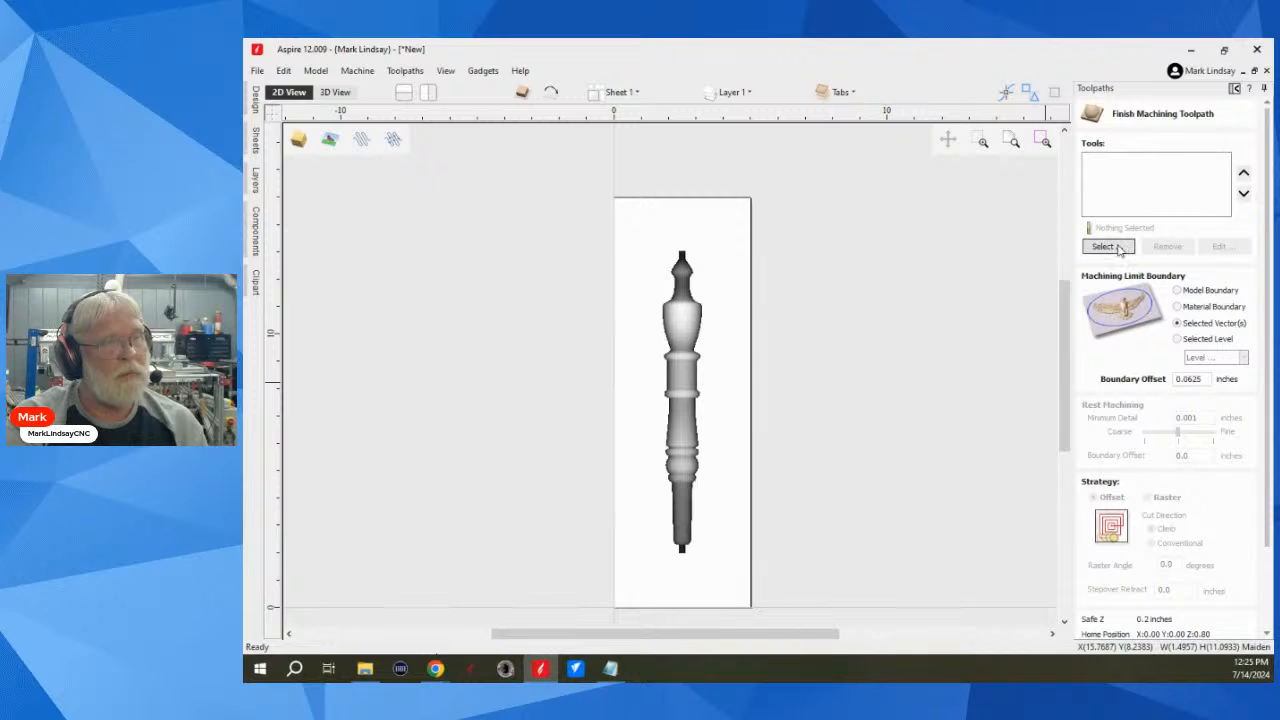
pyautogui.click(1126, 247)
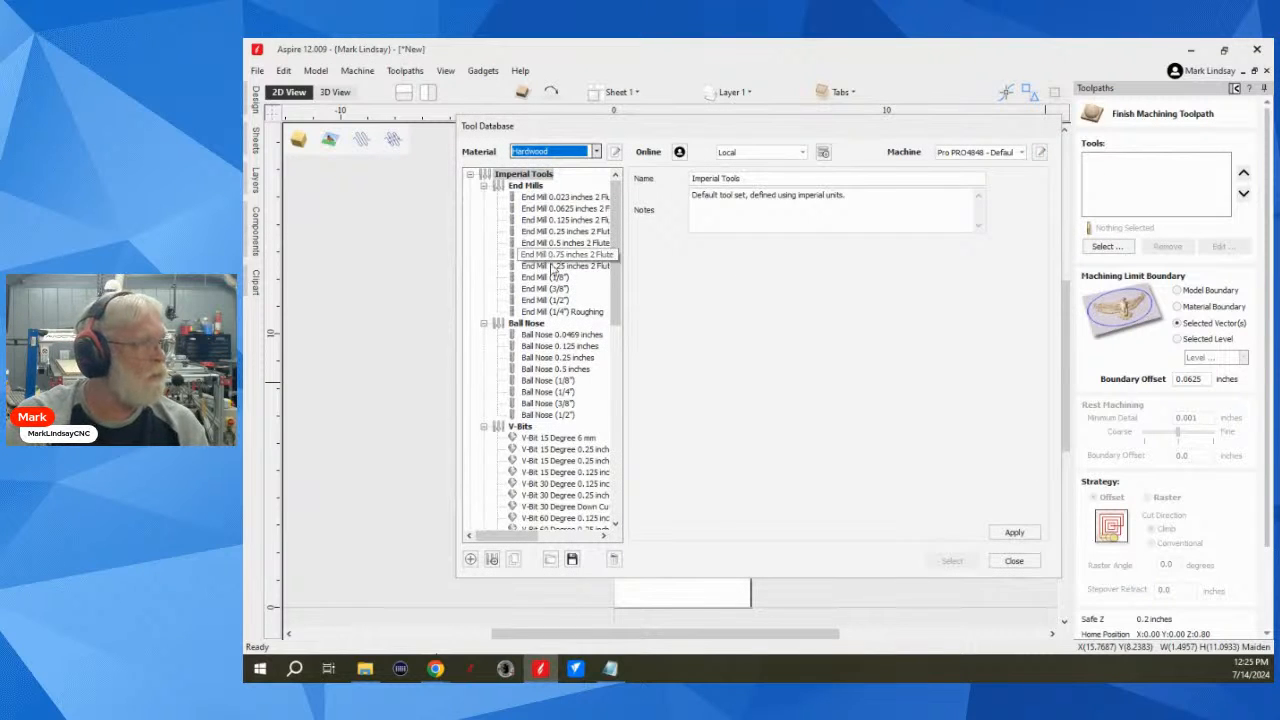
pyautogui.scroll(-4, 576, 330)
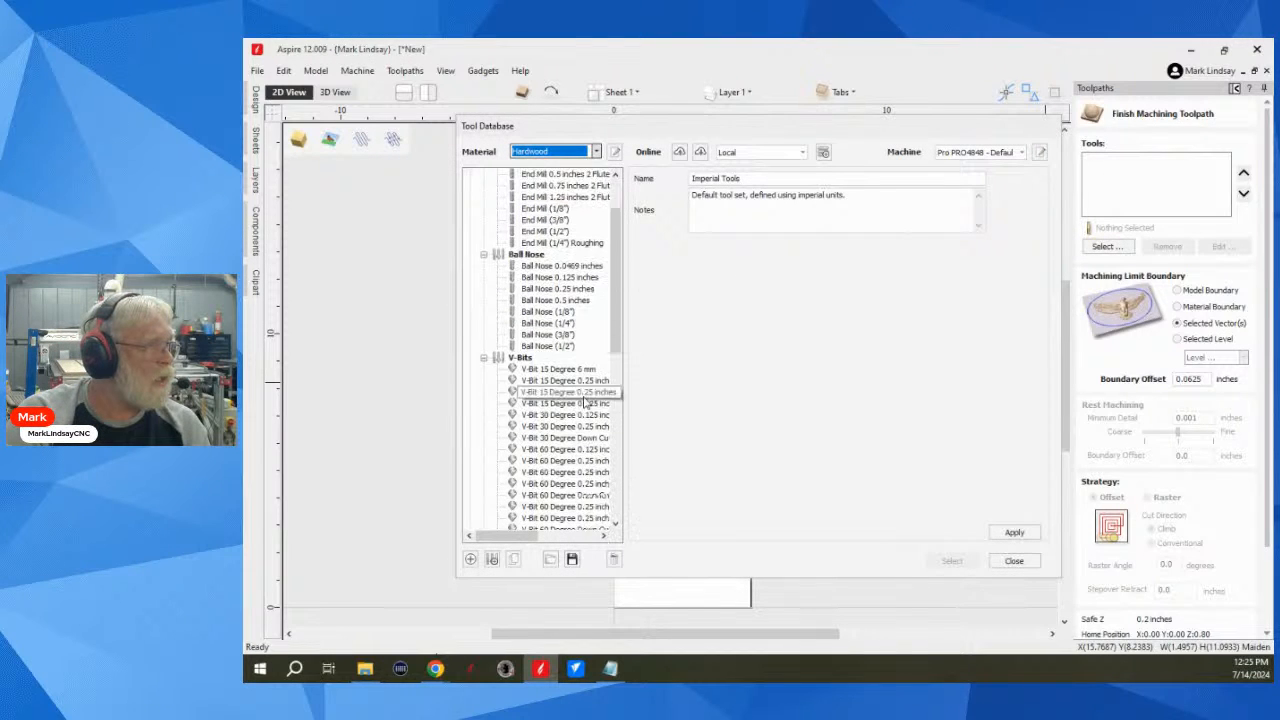
pyautogui.scroll(-10, 576, 418)
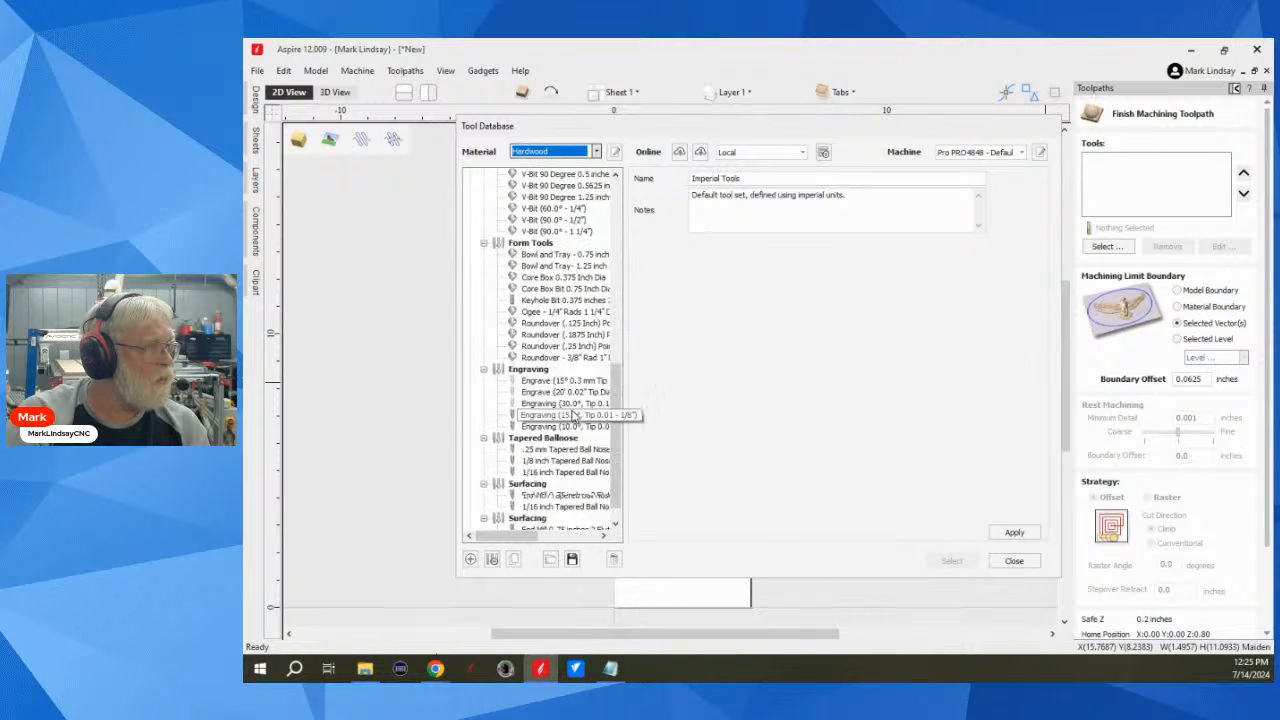
pyautogui.click(578, 451)
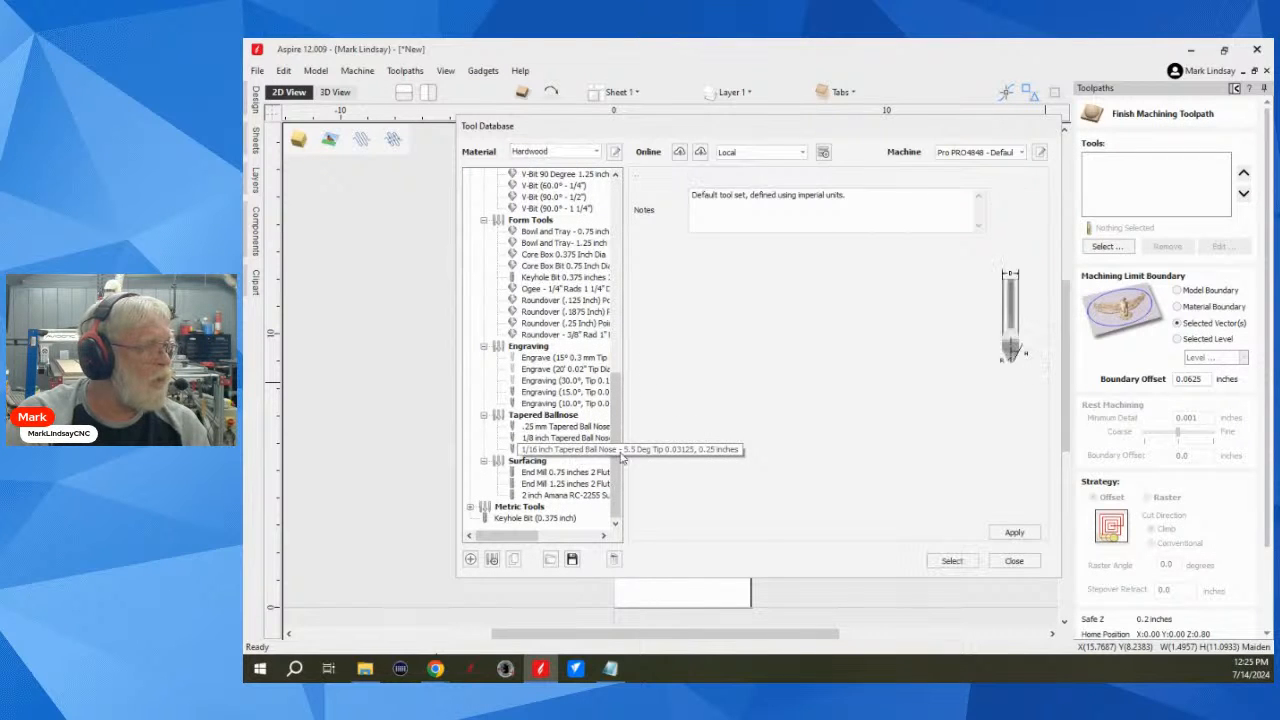
pyautogui.click(951, 561)
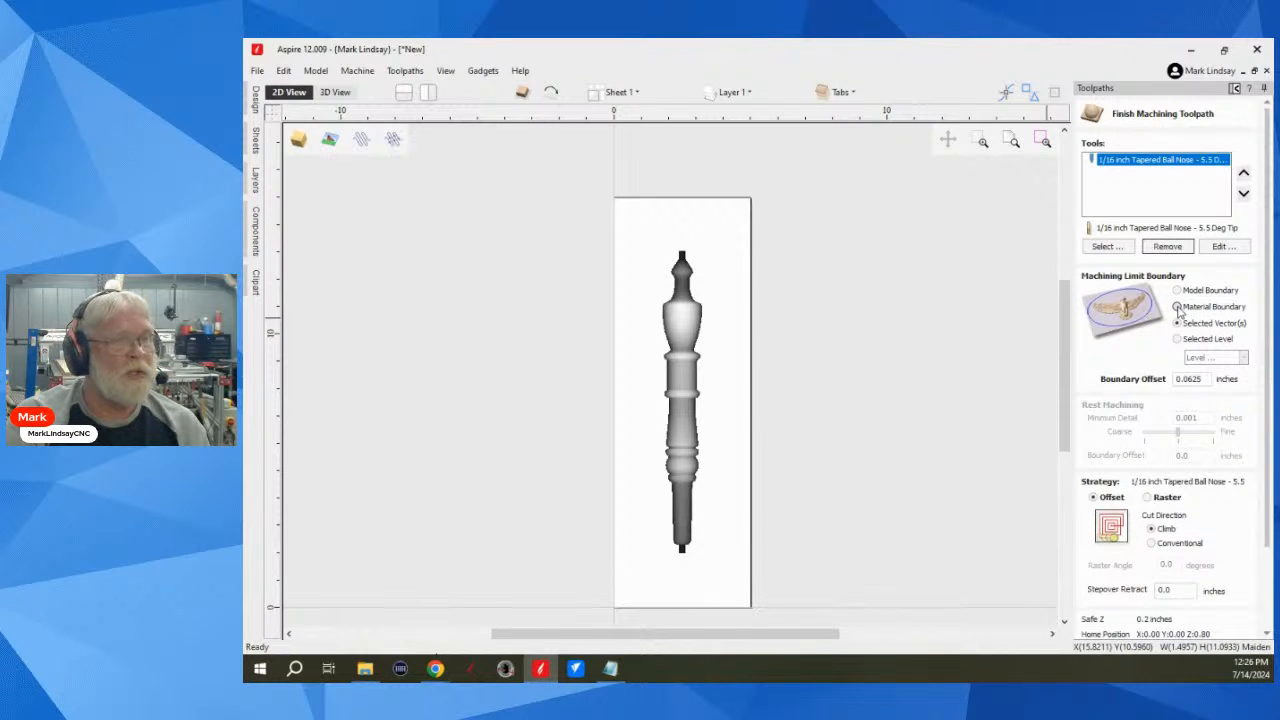
# Step: Limit the finishing toolpath to the material boundary and use a raster strategy at a 90-degree angle
pyautogui.click(1177, 306)
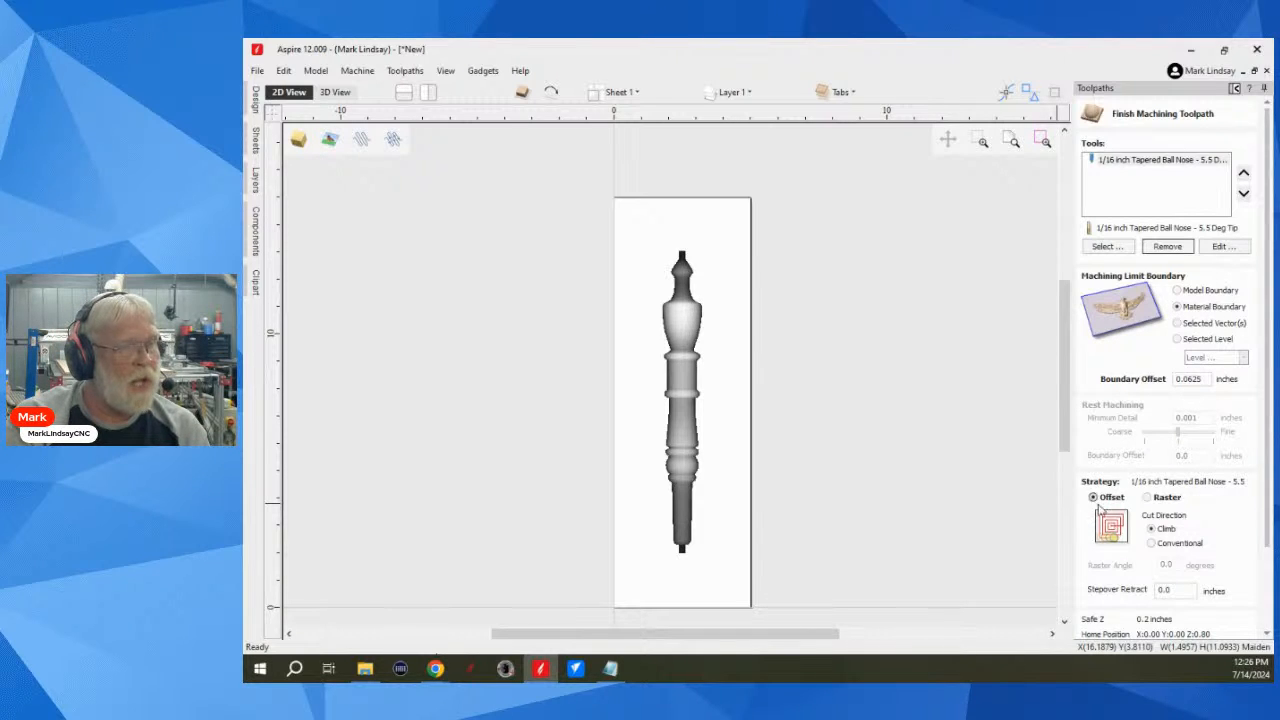
pyautogui.click(1148, 498)
pyautogui.scroll(-1, 1188, 530)
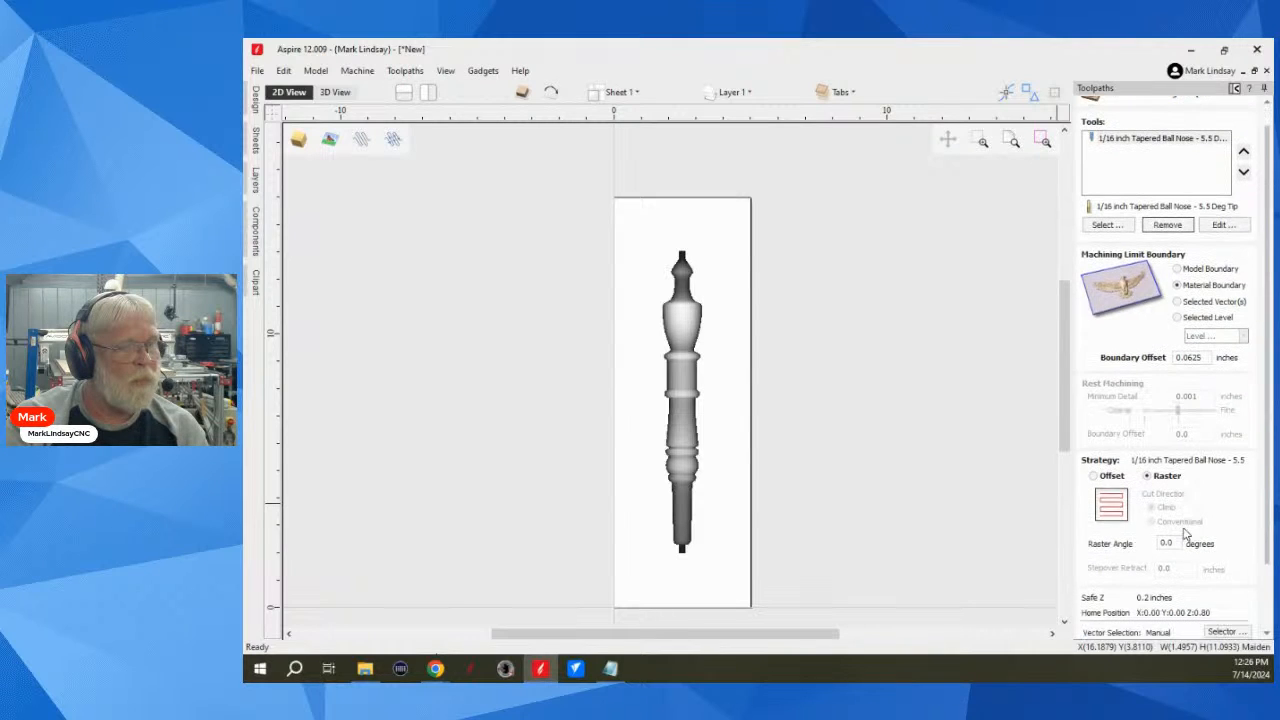
pyautogui.moveTo(1173, 543); pyautogui.dragTo(1128, 545)
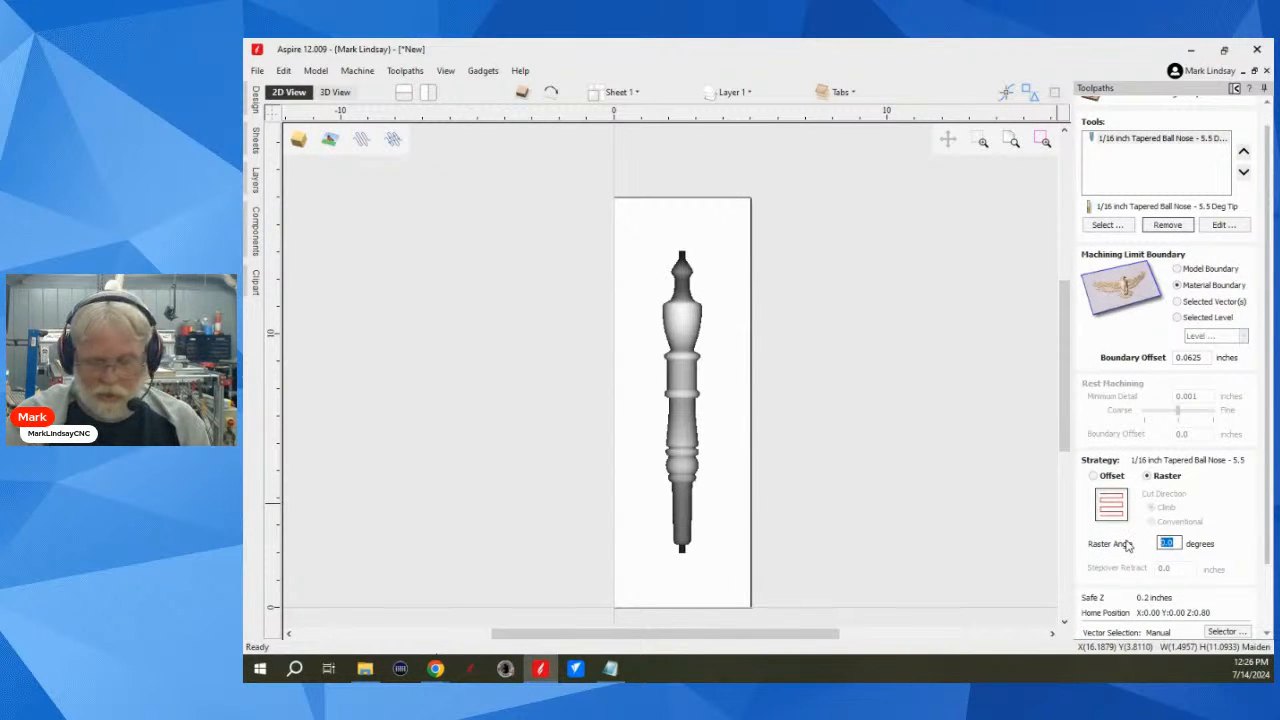
pyautogui.write('90')
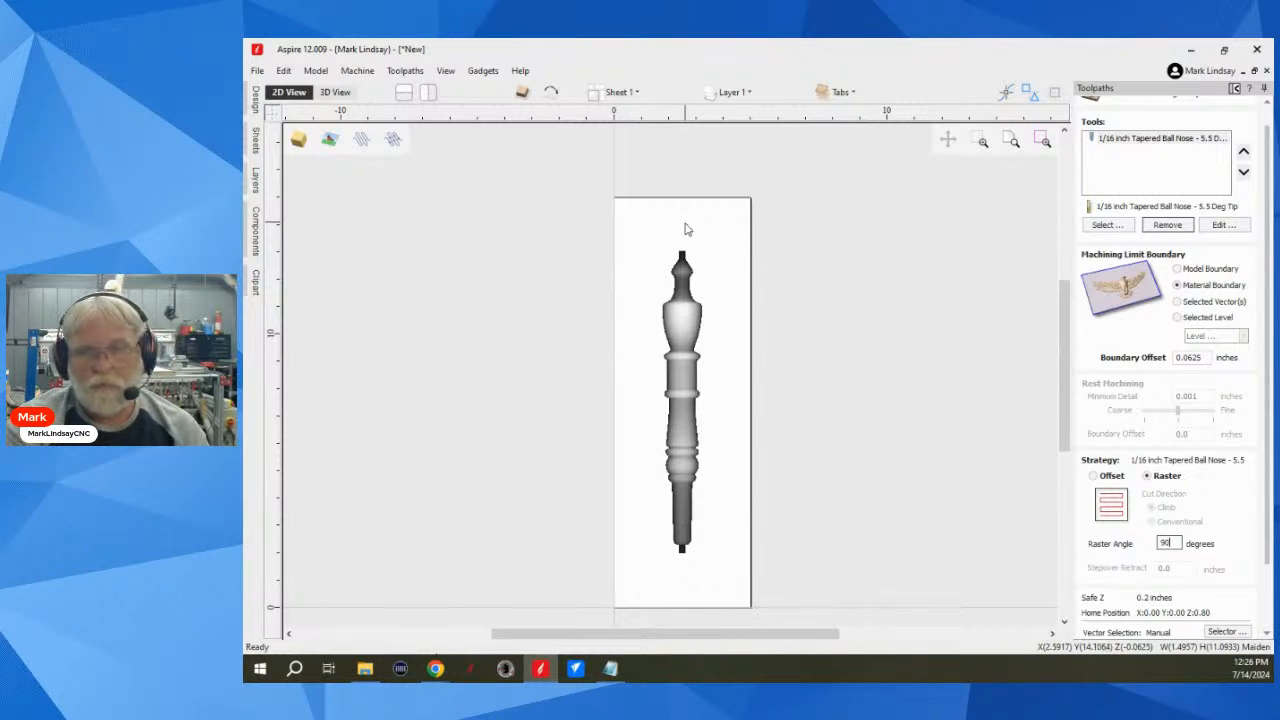
# Step: Calculate the top side's finishing toolpath as 3D Finish 1 and preview its cut on the material
pyautogui.scroll(-1, 1225, 550)
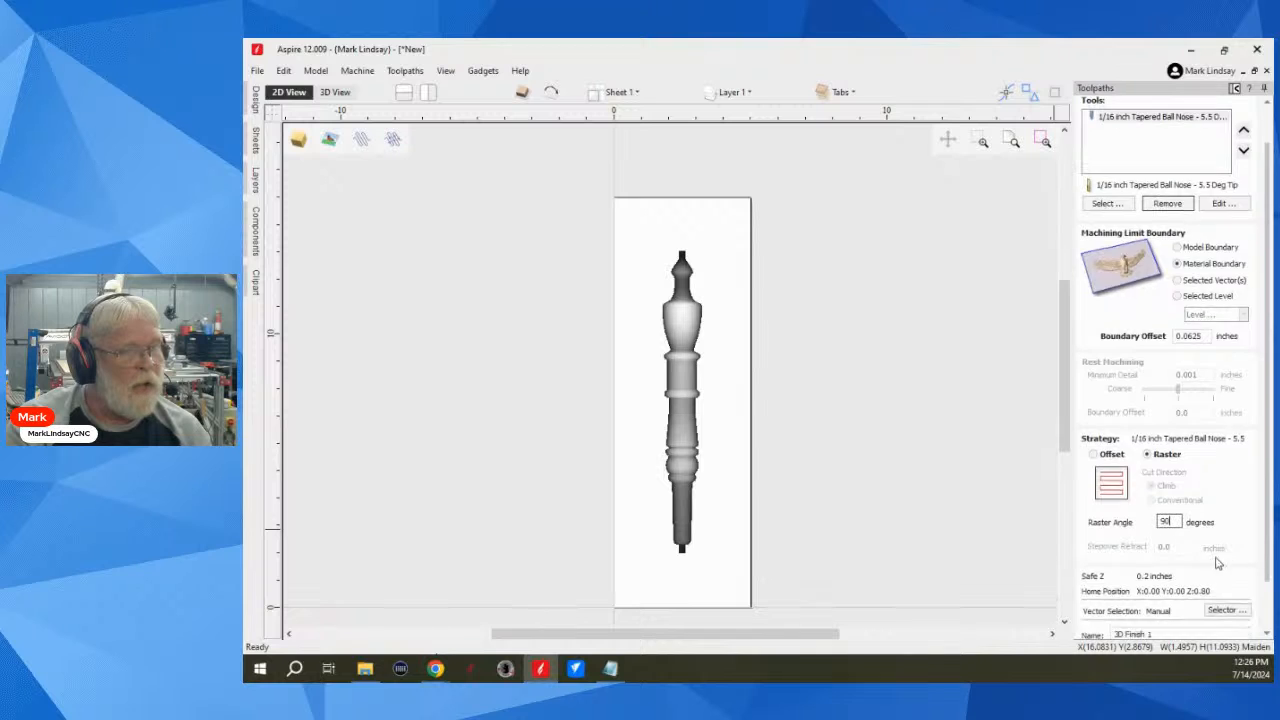
pyautogui.scroll(-1, 1218, 562)
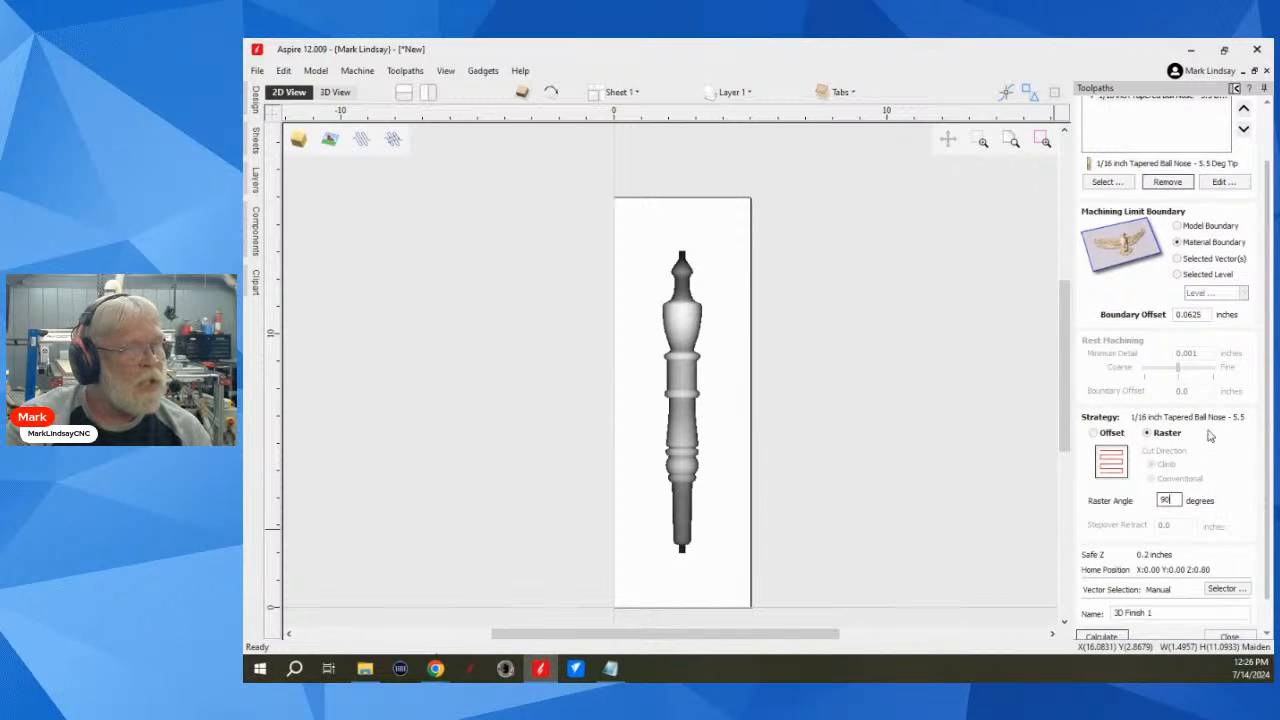
pyautogui.scroll(-1, 1201, 532)
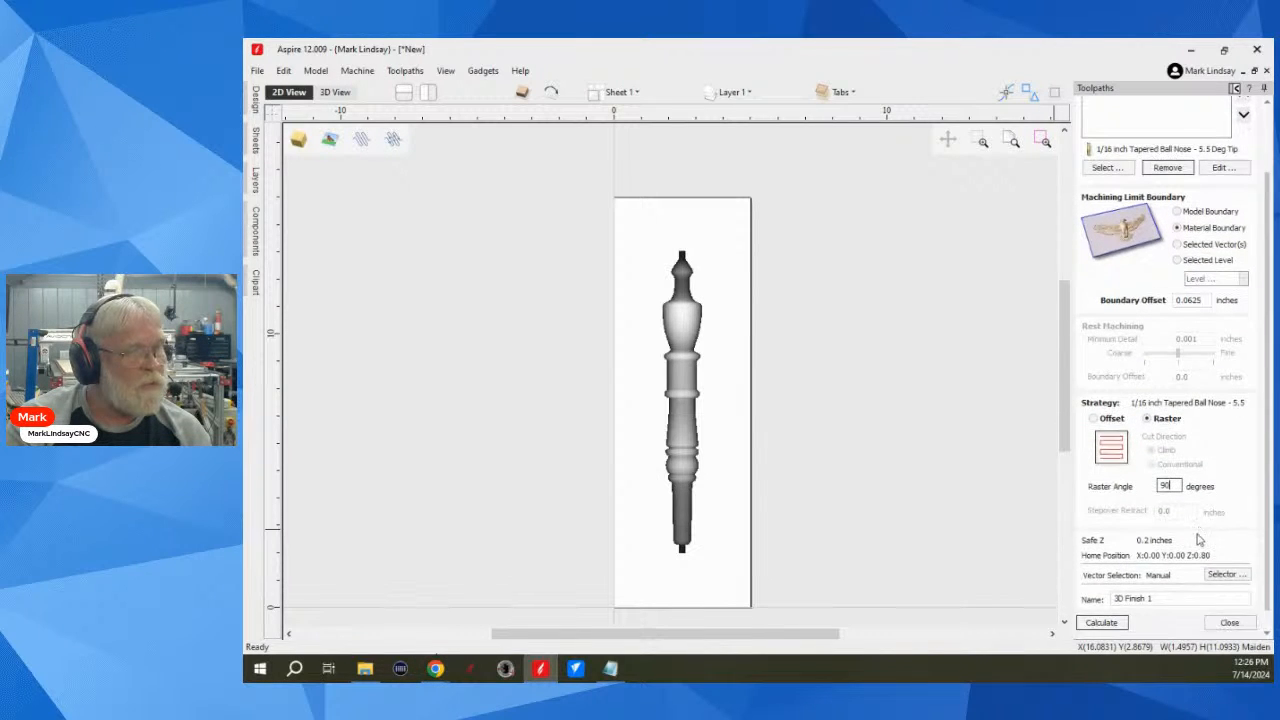
pyautogui.click(1103, 604)
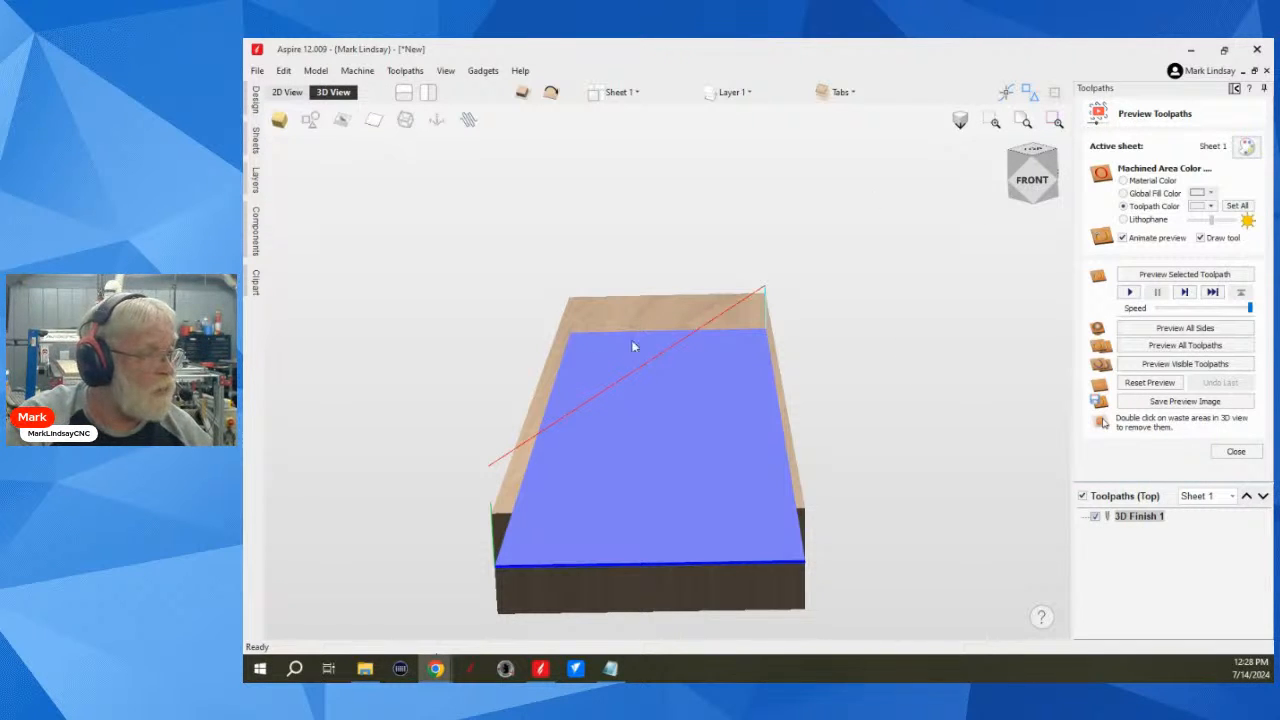
pyautogui.moveTo(829, 297); pyautogui.dragTo(853, 407)
pyautogui.moveTo(474, 171); pyautogui.dragTo(406, 234)
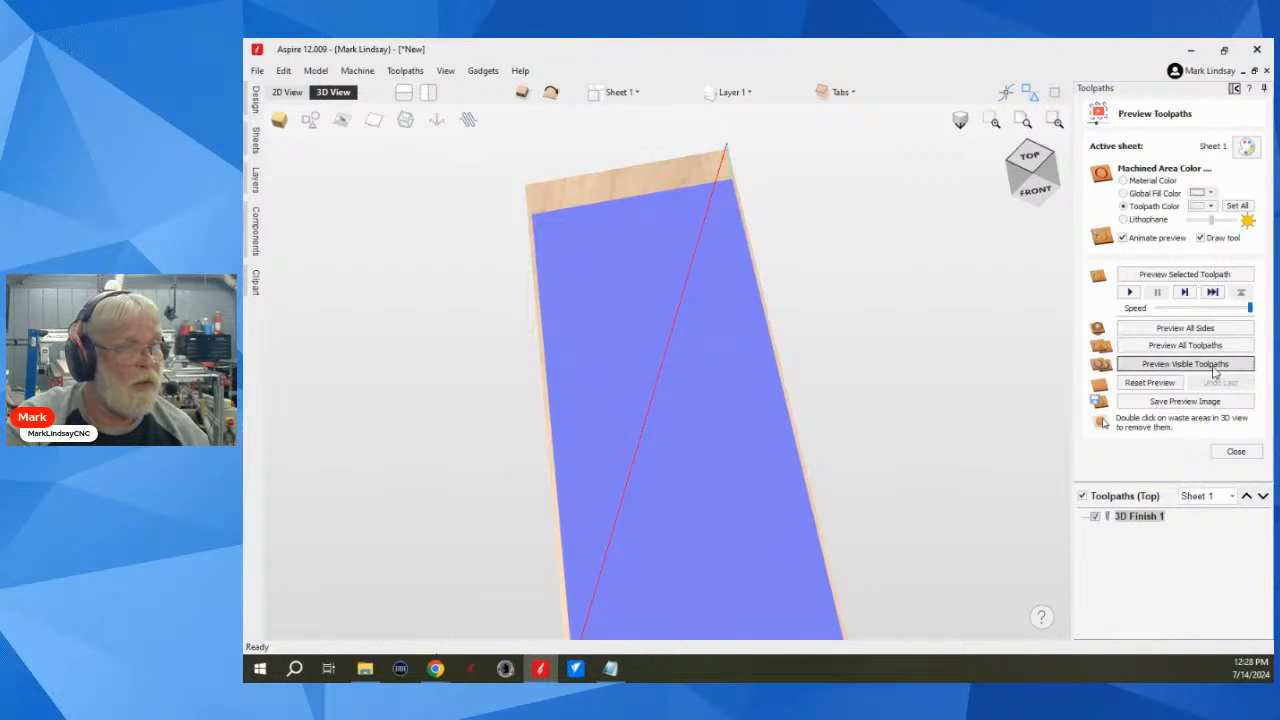
pyautogui.click(1172, 276)
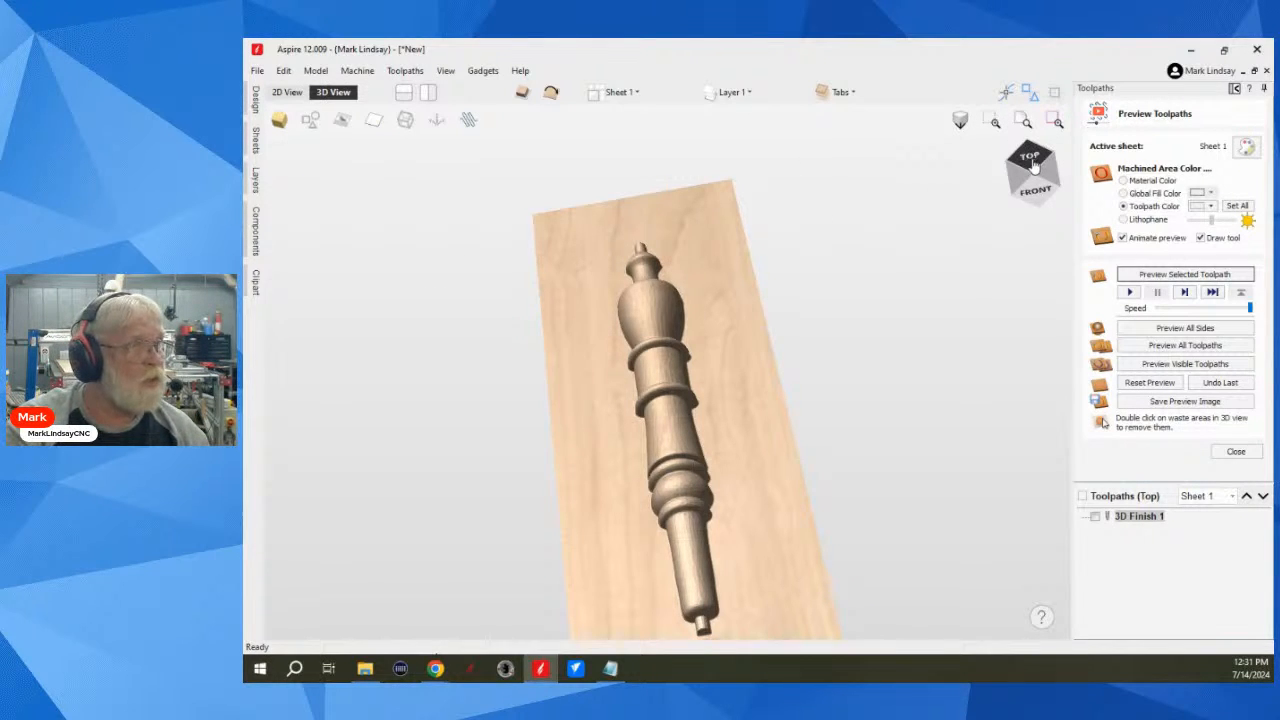
# Step: Examine the carved spindle's lower edges and end tenon up close in the cut preview, ending with a straight top view
pyautogui.moveTo(707, 545); pyautogui.dragTo(789, 425)
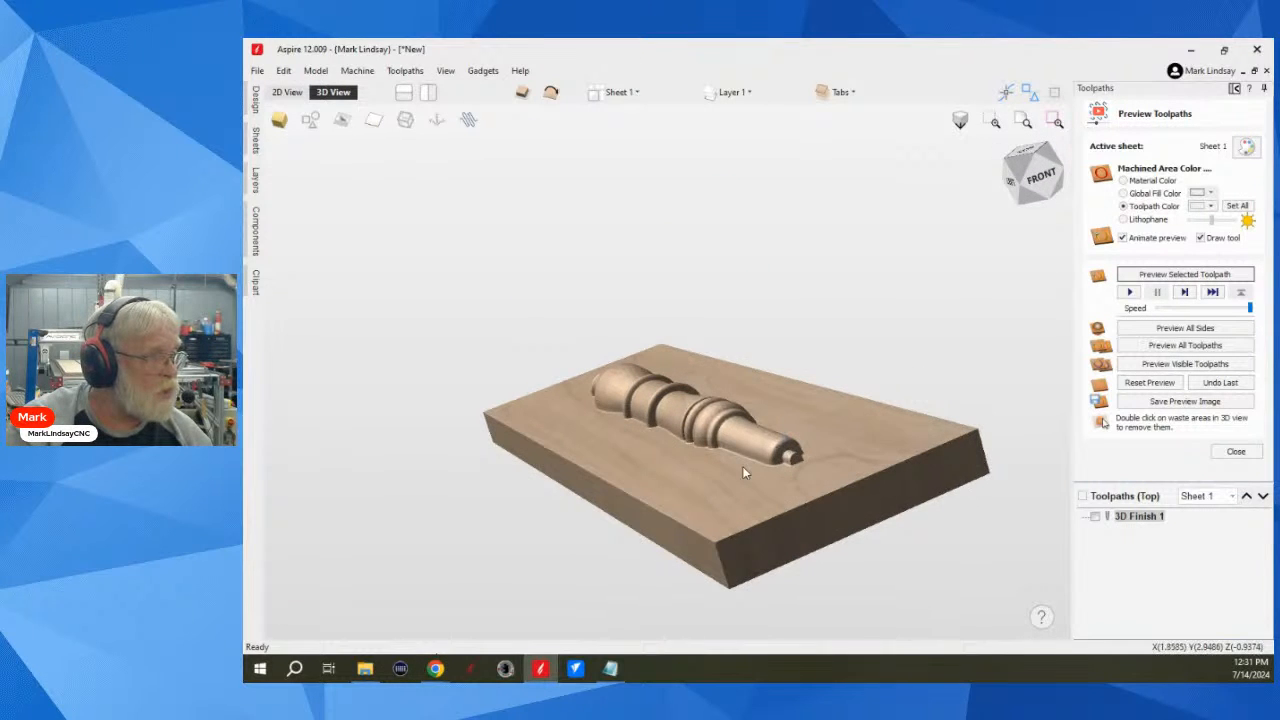
pyautogui.scroll(3, 742, 466)
pyautogui.scroll(2, 790, 415)
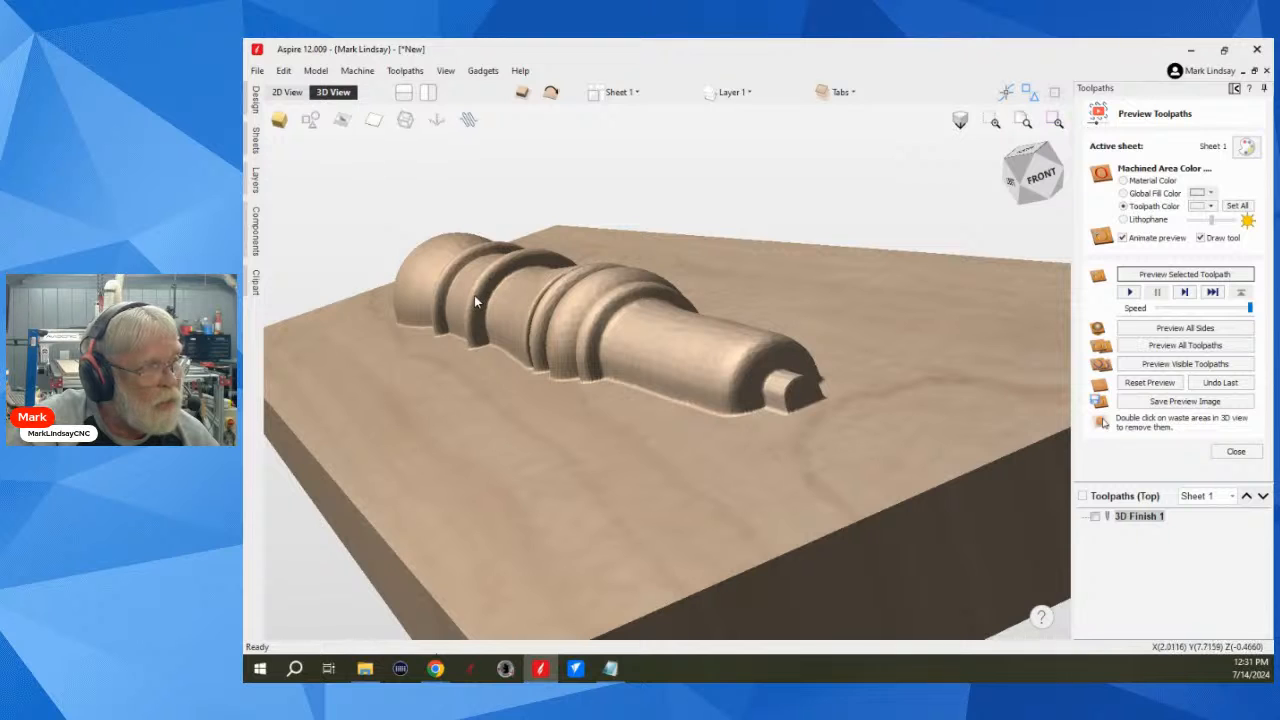
pyautogui.scroll(3, 797, 384)
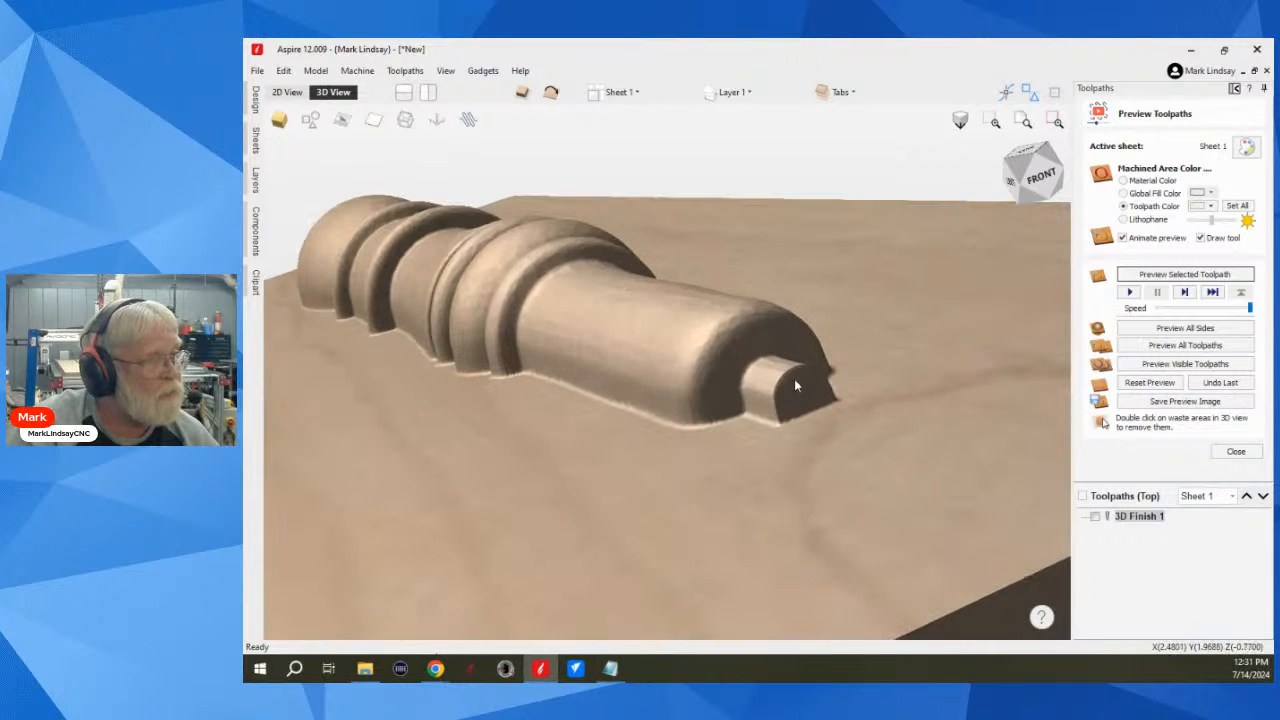
pyautogui.scroll(3, 794, 386)
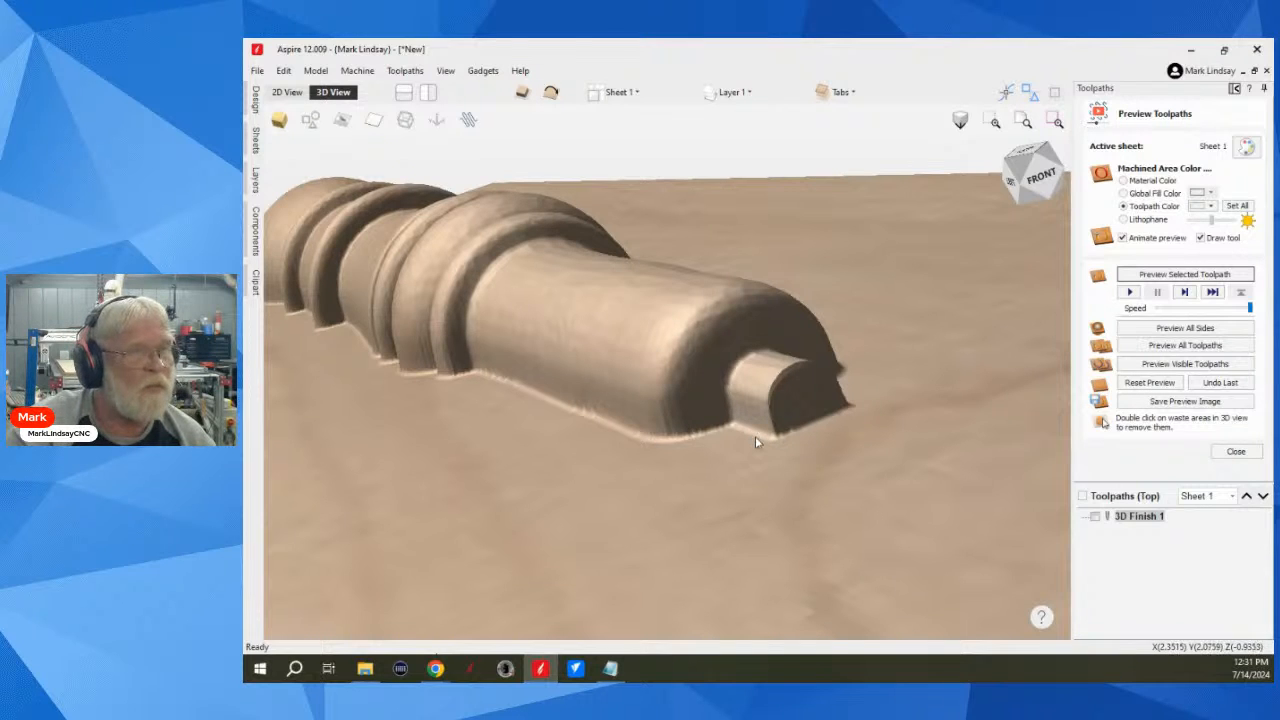
pyautogui.scroll(-5, 763, 446)
pyautogui.scroll(-3, 866, 470)
pyautogui.moveTo(827, 383); pyautogui.dragTo(853, 480)
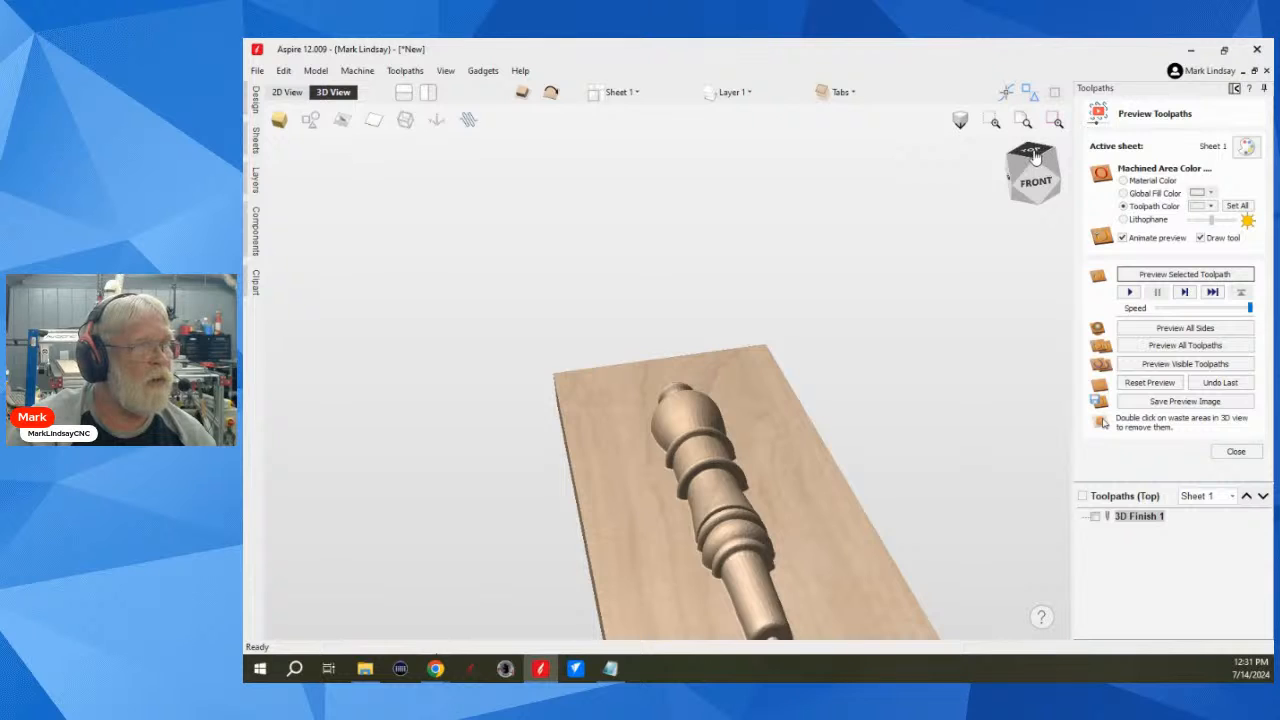
pyautogui.click(1031, 153)
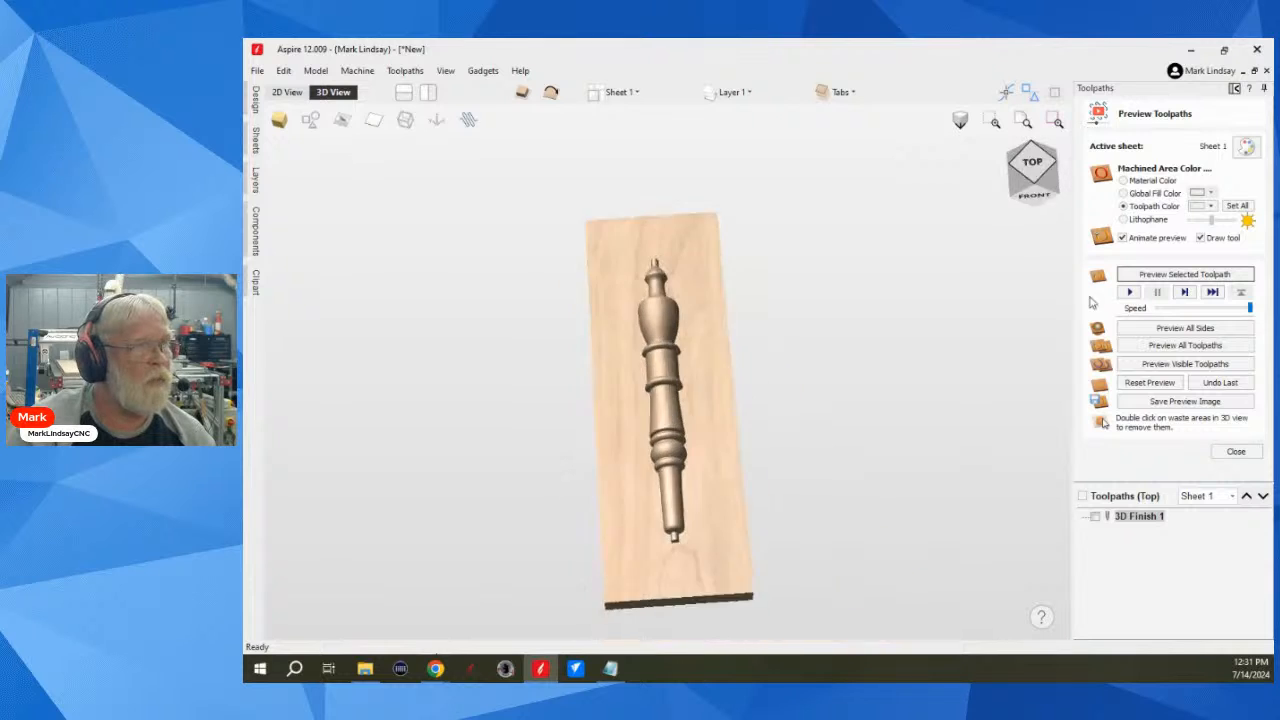
# Step: Flip to the bottom side, calculate 3D Finish 2 with the same tool, boundary and 90-degree raster settings, and preview its cut
pyautogui.click(1237, 452)
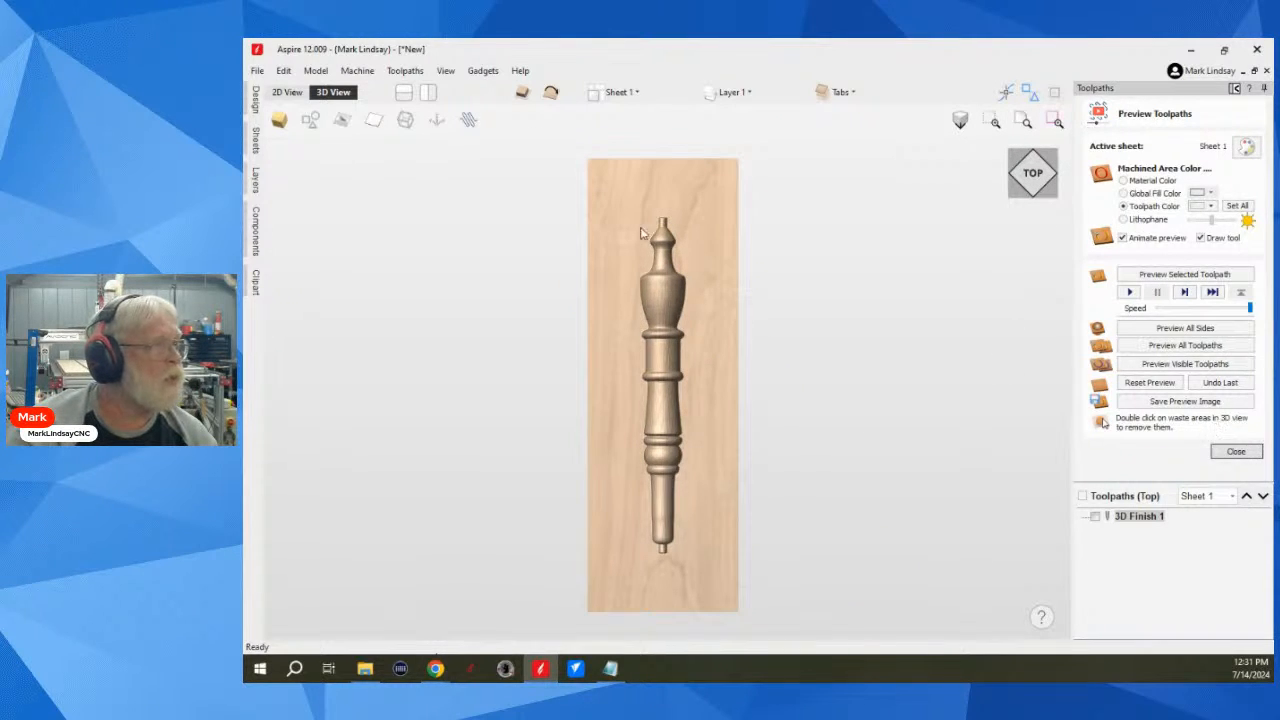
pyautogui.click(551, 93)
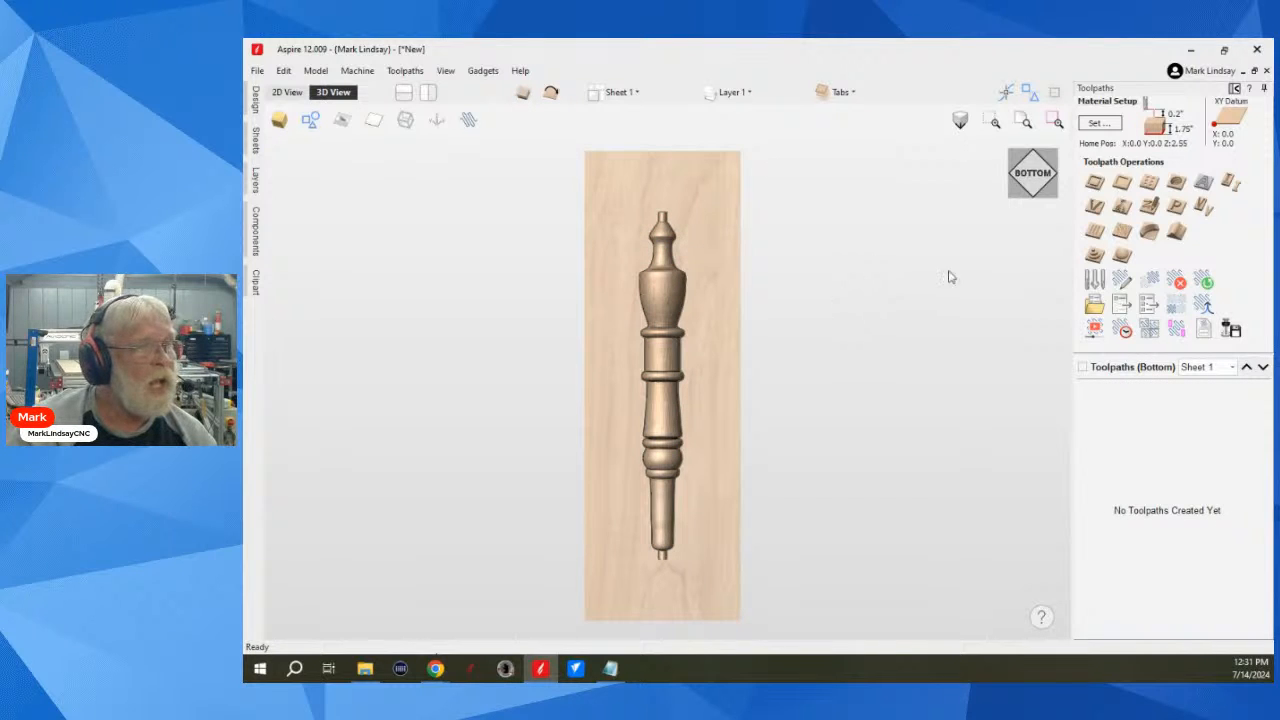
pyautogui.click(1121, 258)
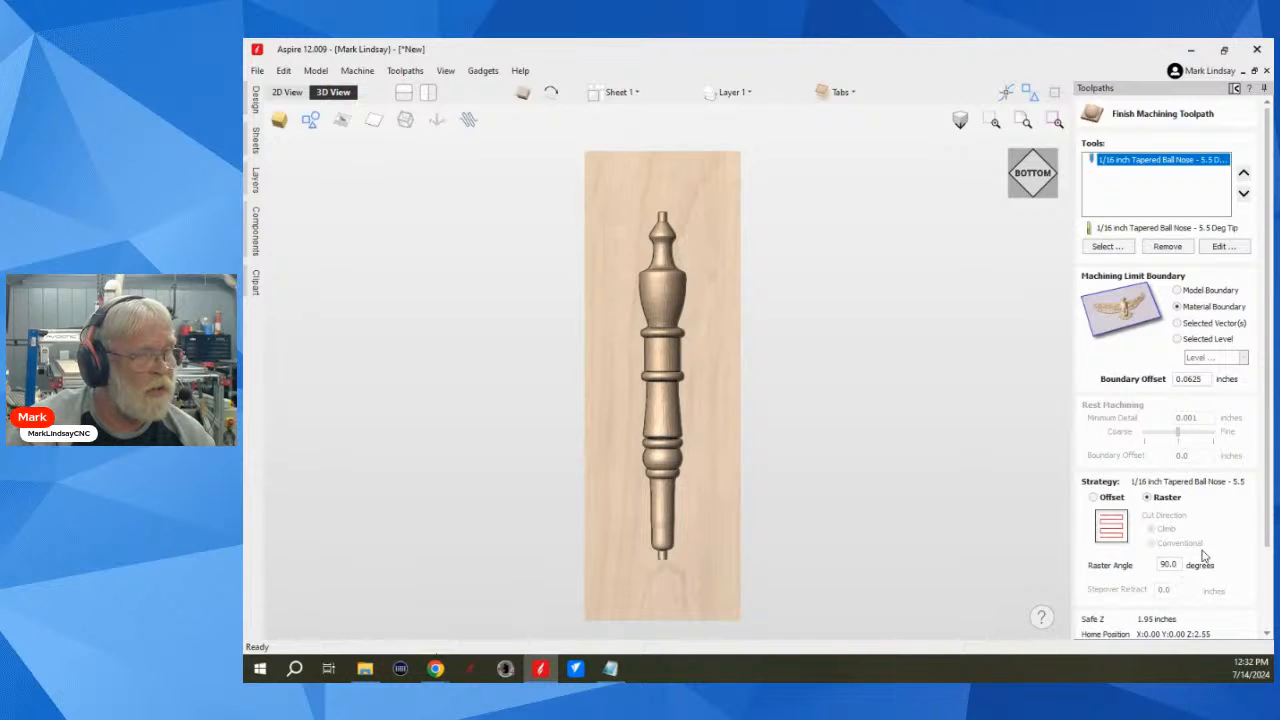
pyautogui.scroll(-2, 1205, 555)
pyautogui.scroll(-3, 1210, 553)
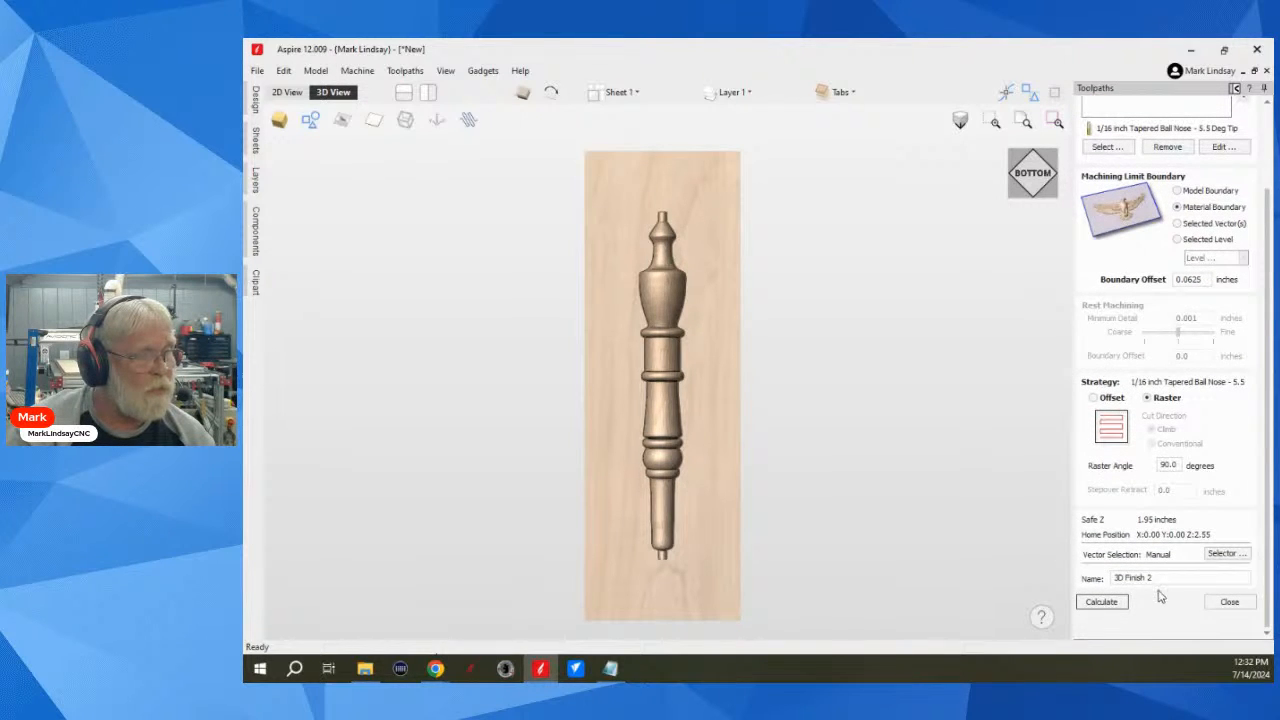
pyautogui.click(1102, 602)
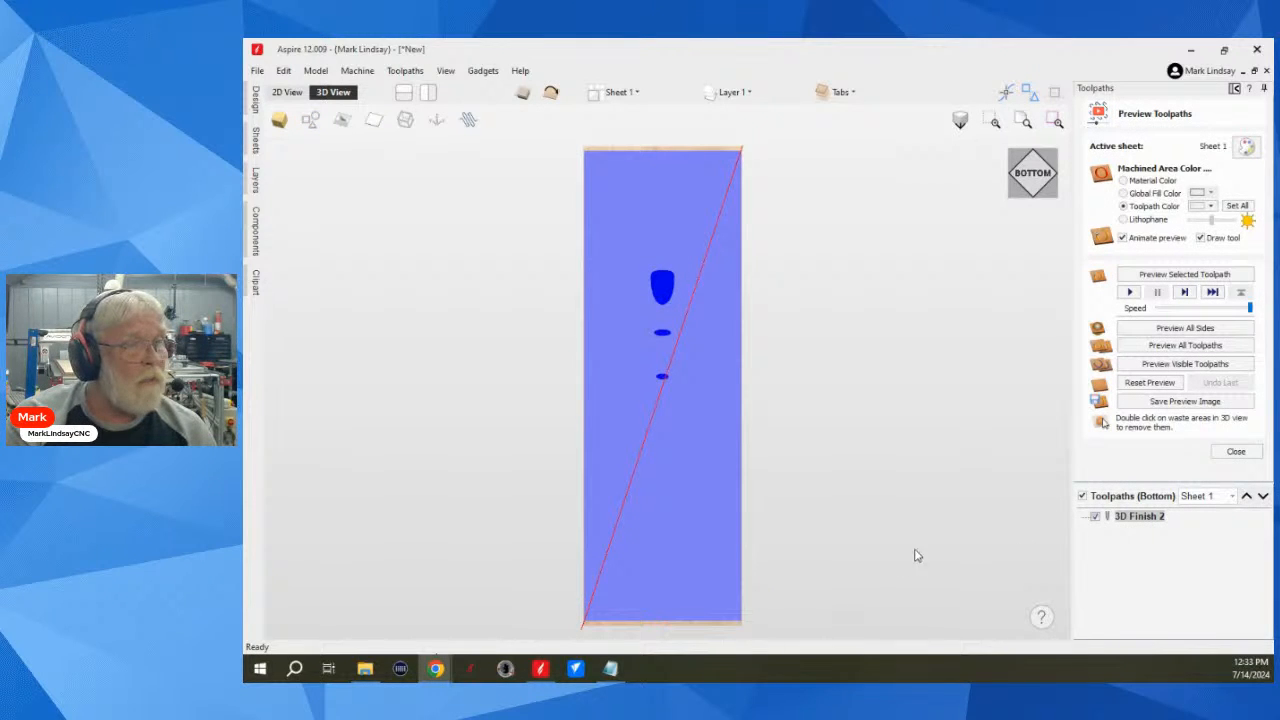
pyautogui.click(1185, 274)
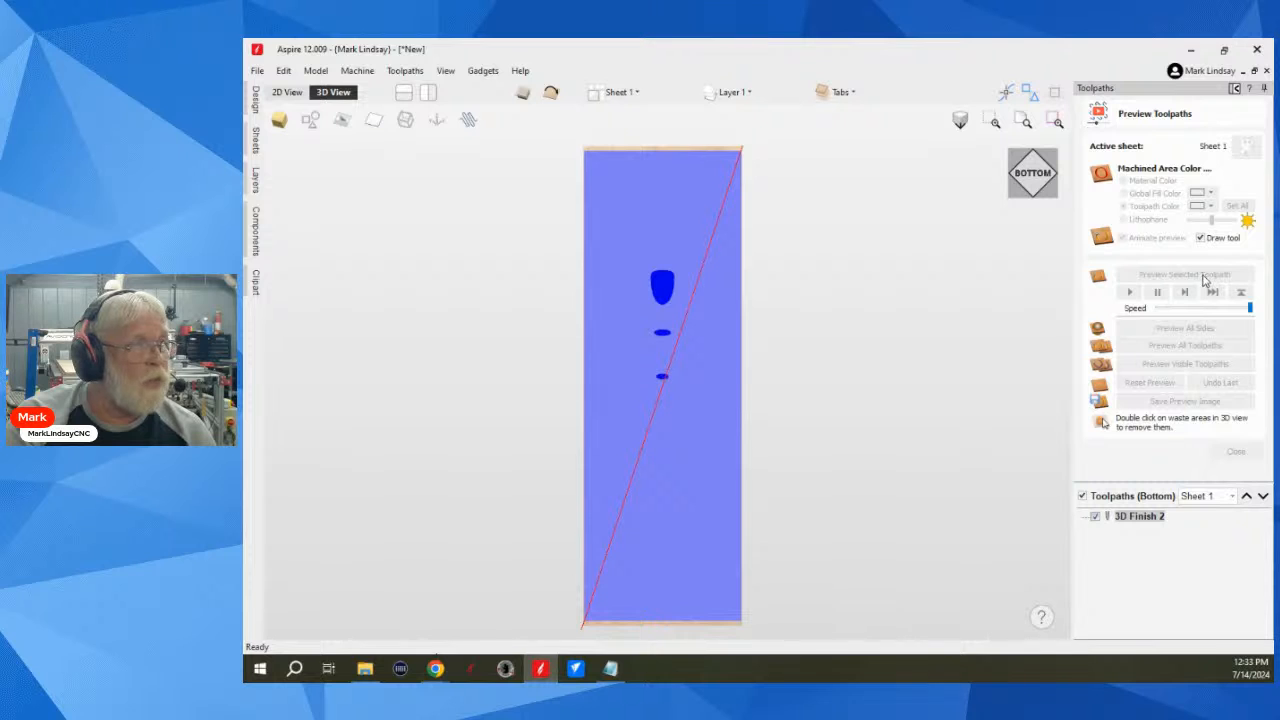
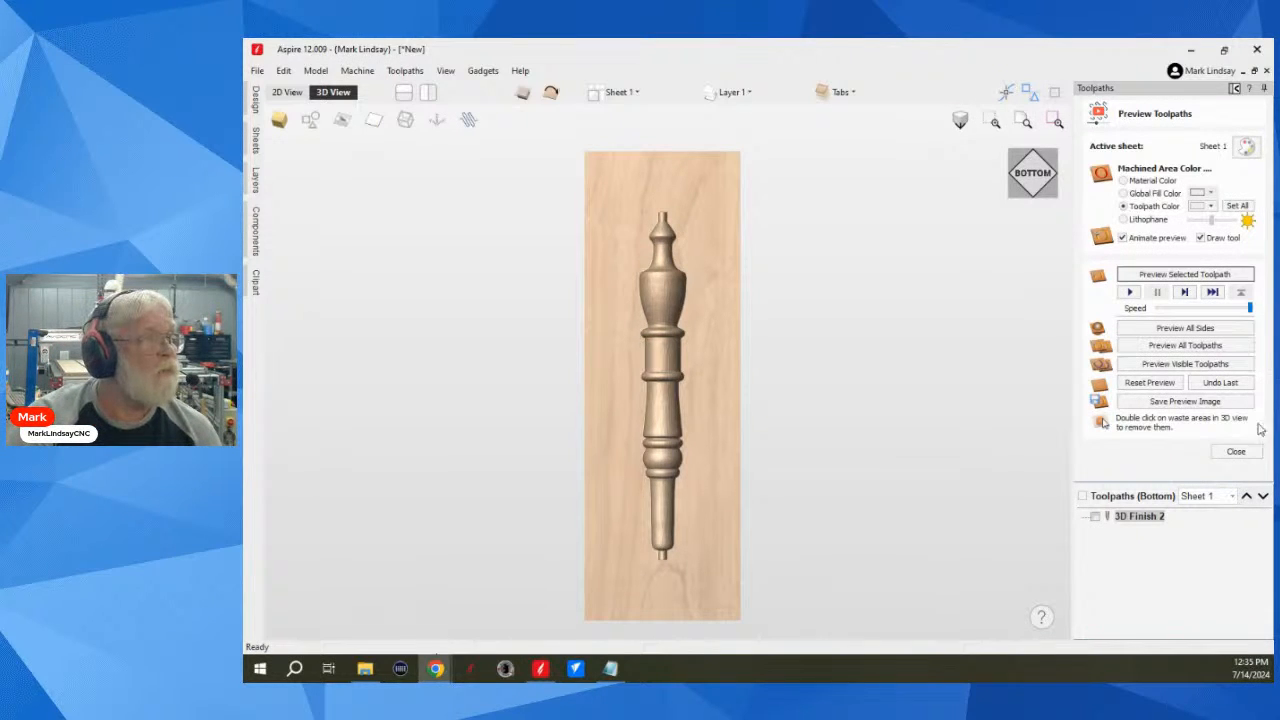
# Step: Show both carved sides together in the cut preview and remove the waste material around the spindle
pyautogui.click(521, 93)
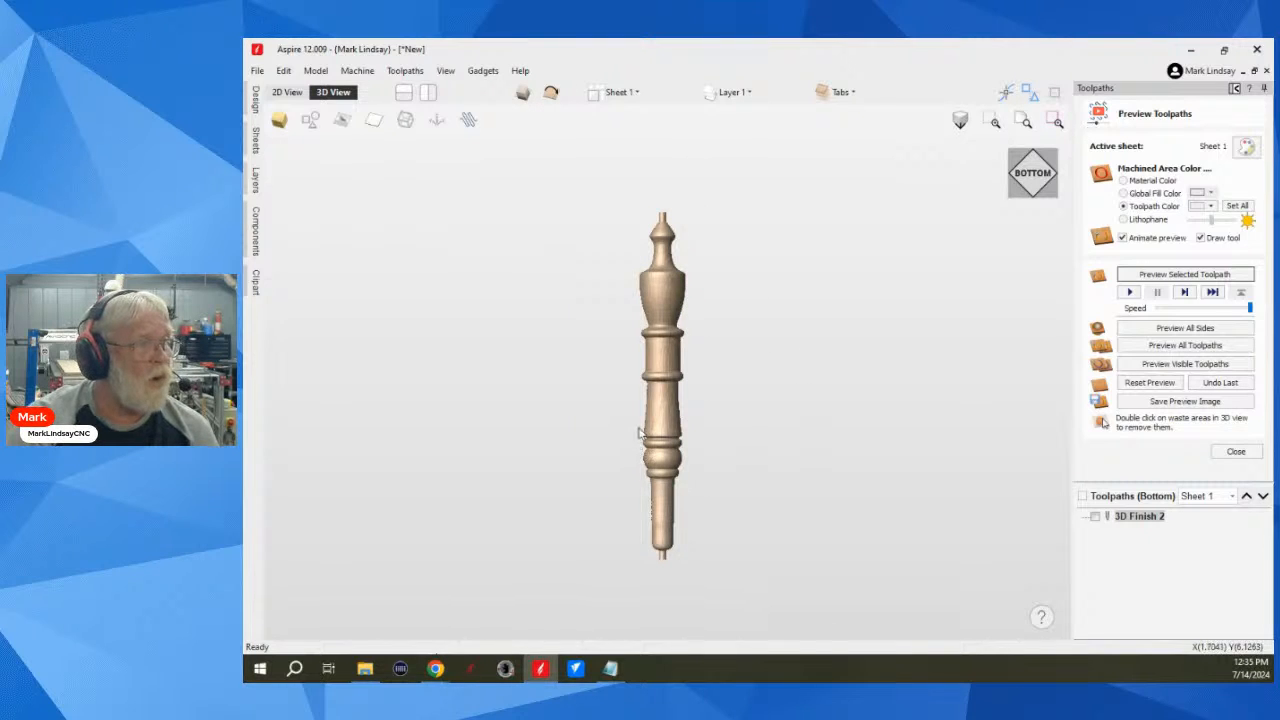
pyautogui.scroll(1, 641, 429)
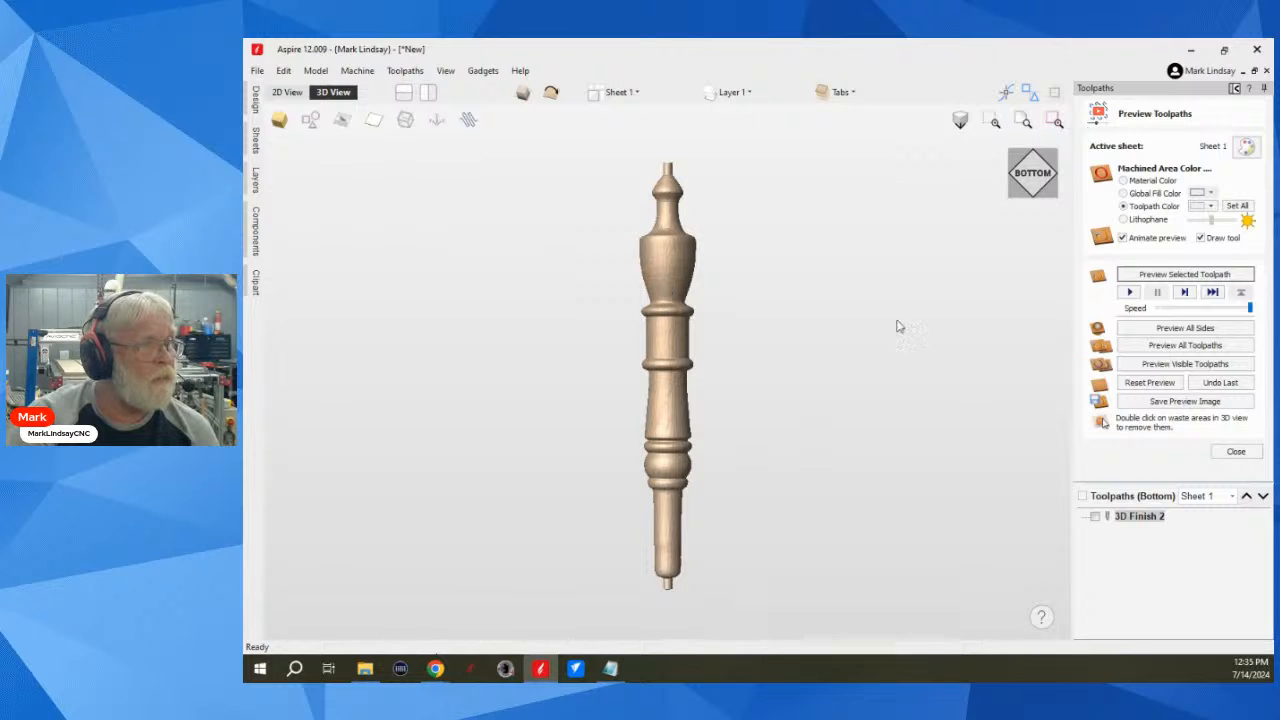
# Step: Examine the spindle's side and the seam at its raised rings up close, ending with a straight bottom view
pyautogui.click(1052, 195)
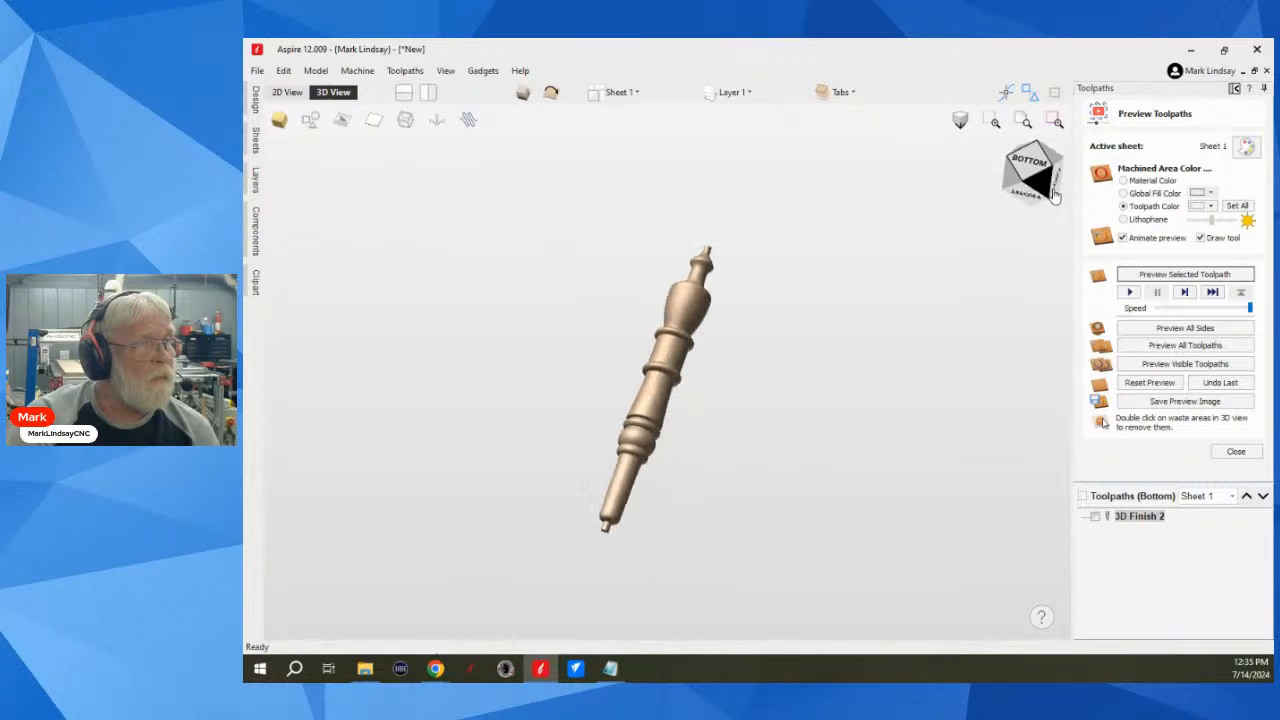
pyautogui.scroll(5, 668, 405)
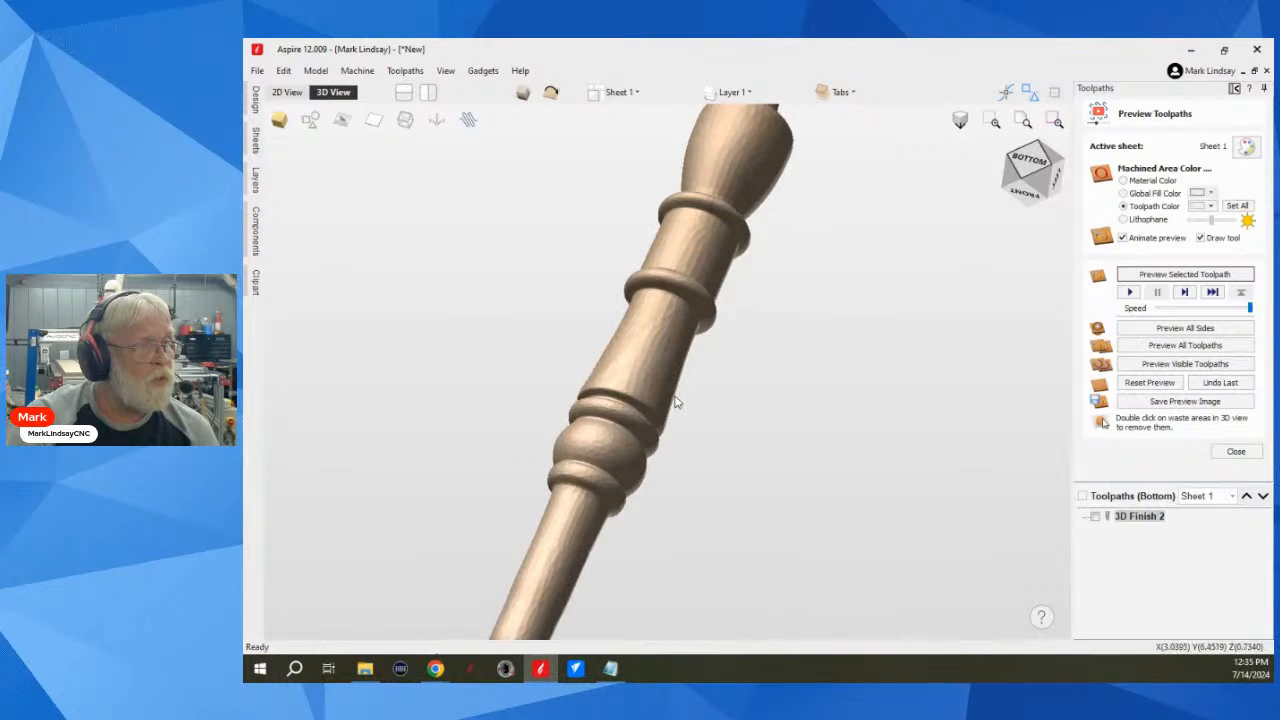
pyautogui.click(1053, 190)
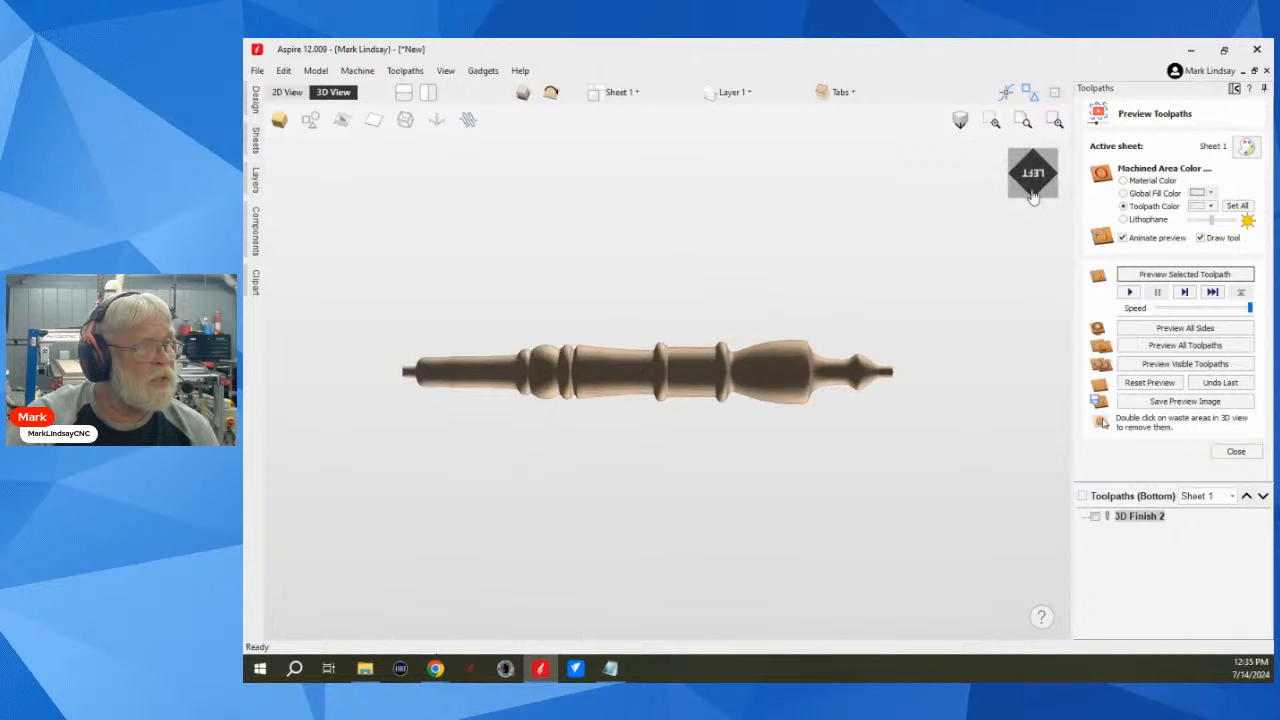
pyautogui.scroll(4, 771, 378)
pyautogui.scroll(3, 771, 378)
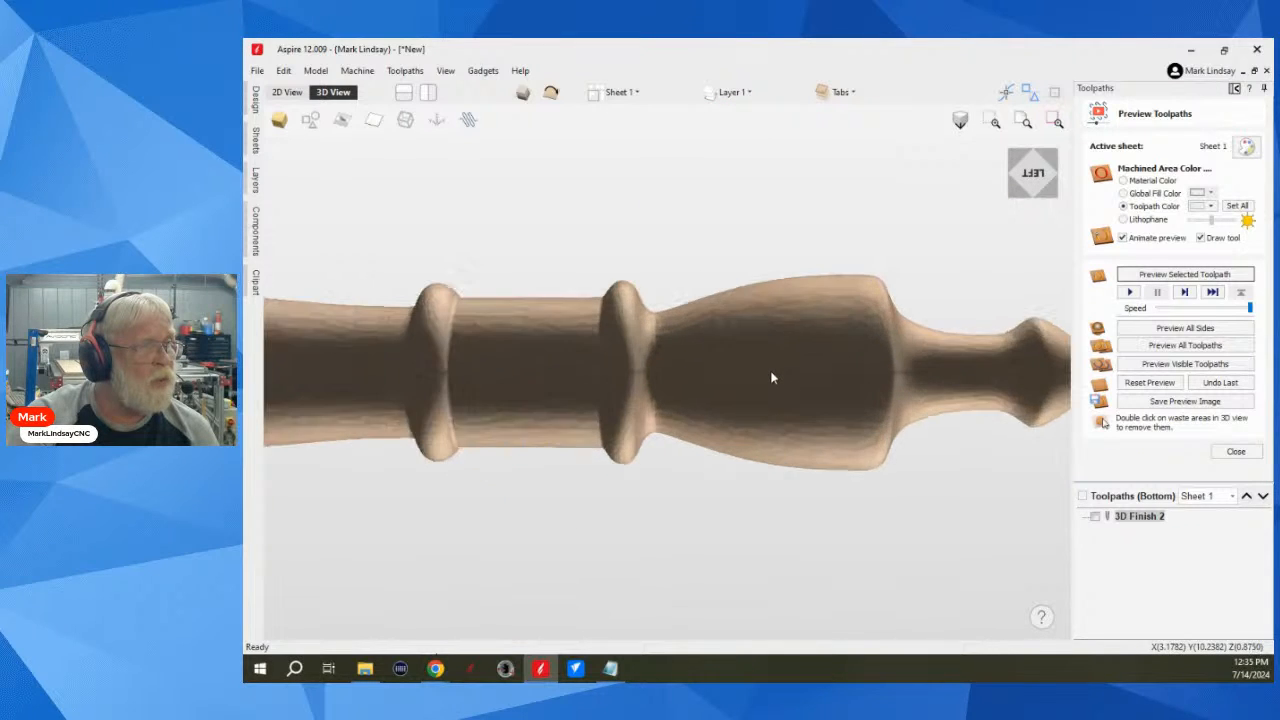
pyautogui.moveTo(484, 373); pyautogui.dragTo(614, 472)
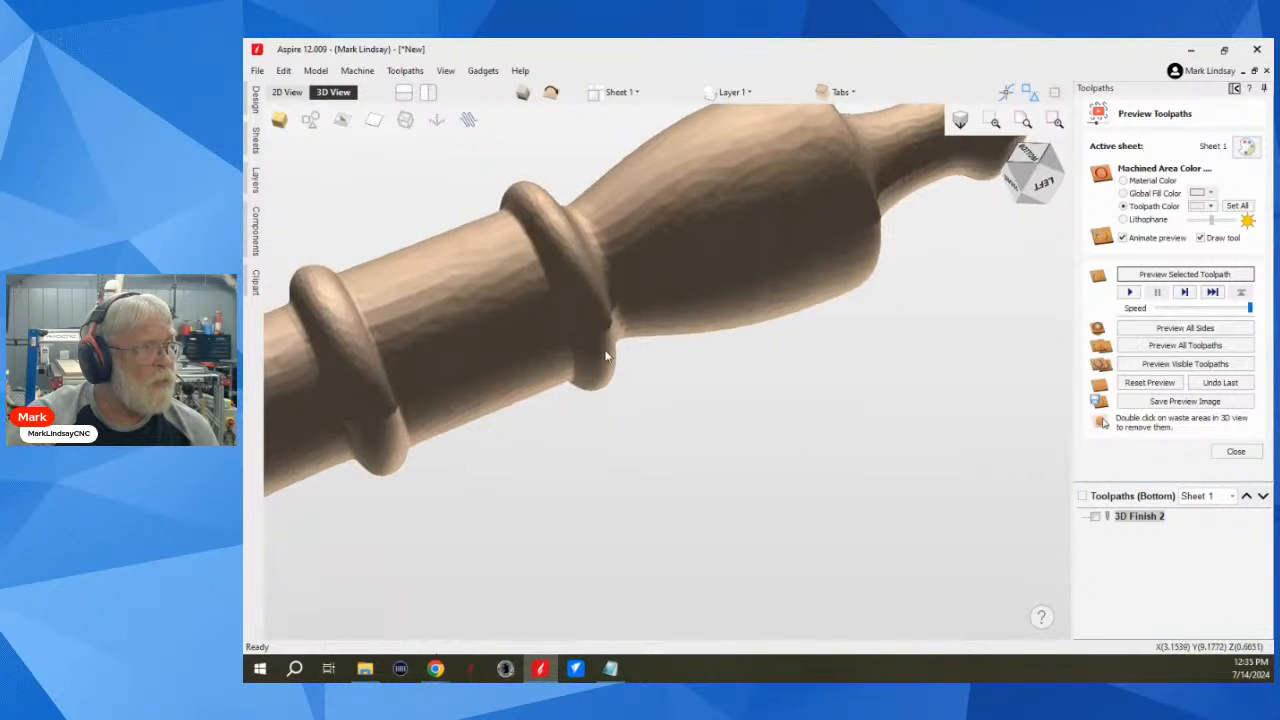
pyautogui.scroll(3, 614, 322)
pyautogui.scroll(2, 615, 327)
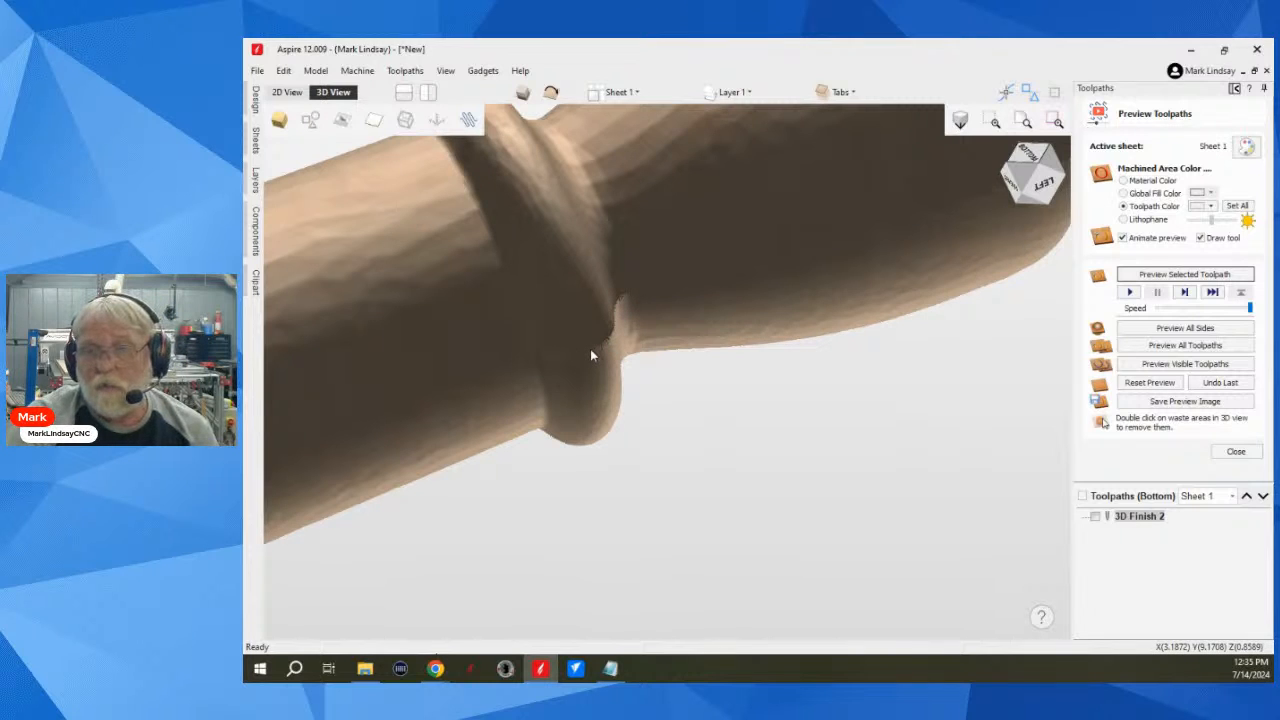
pyautogui.scroll(5, 591, 346)
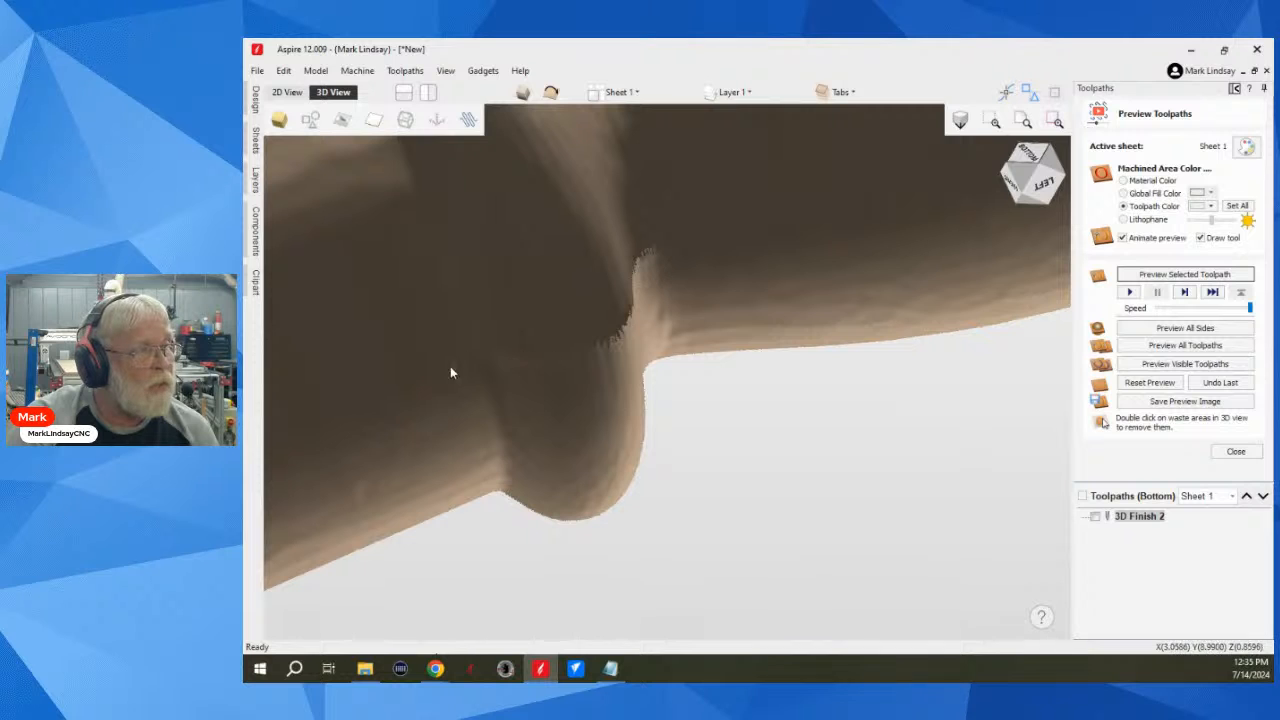
pyautogui.scroll(-3, 751, 292)
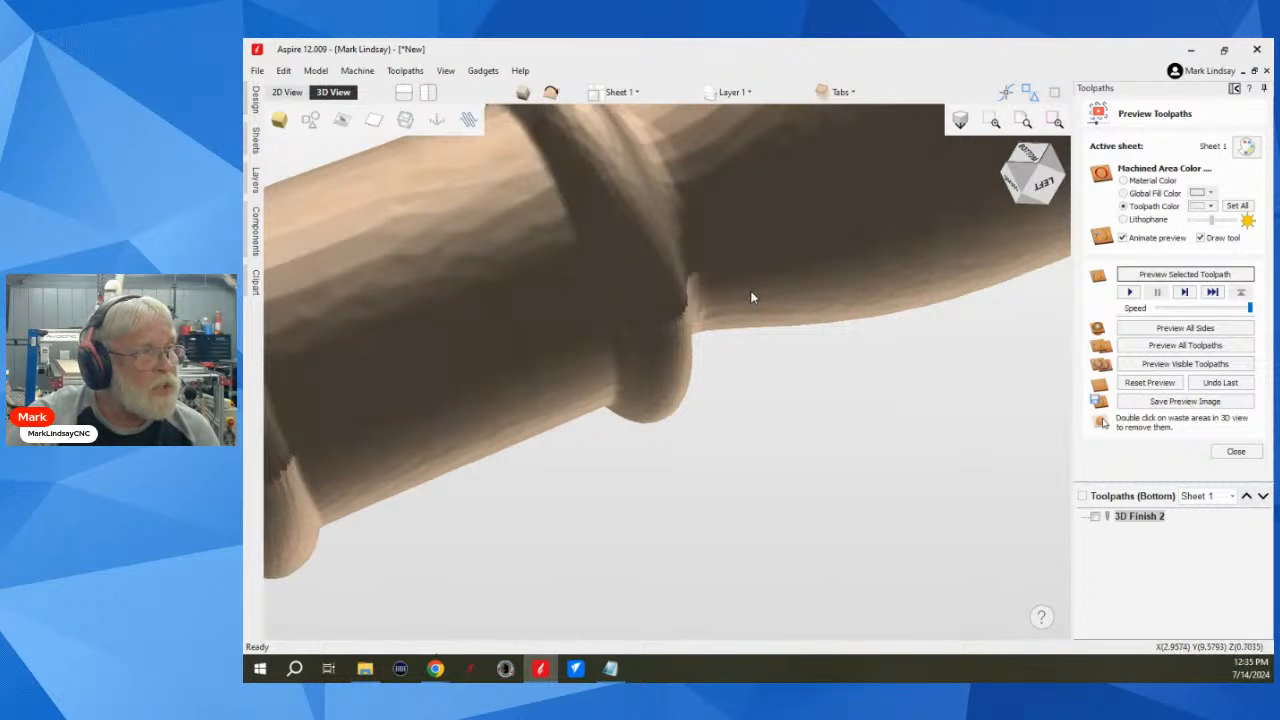
pyautogui.scroll(-3, 752, 297)
pyautogui.moveTo(460, 347)
pyautogui.mouseDown()
pyautogui.moveTo(663, 466)
pyautogui.moveTo(469, 360)
pyautogui.moveTo(460, 334)
pyautogui.mouseUp()
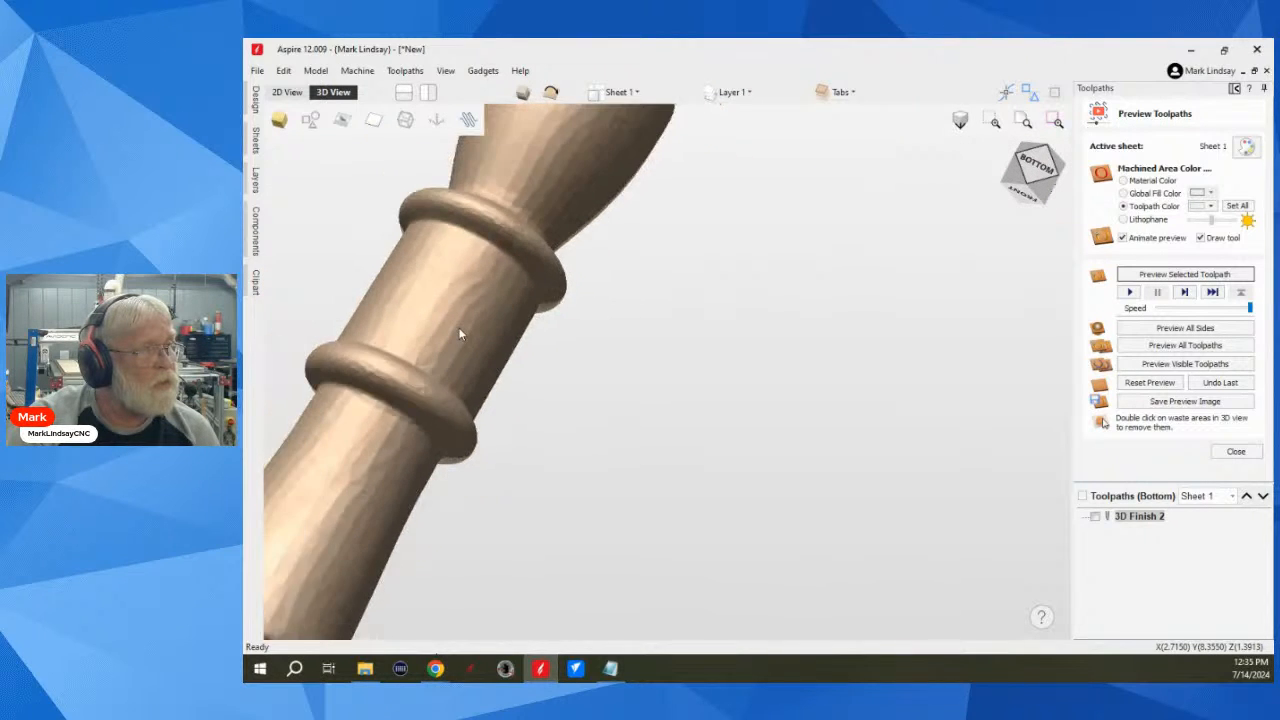
pyautogui.scroll(-2, 459, 334)
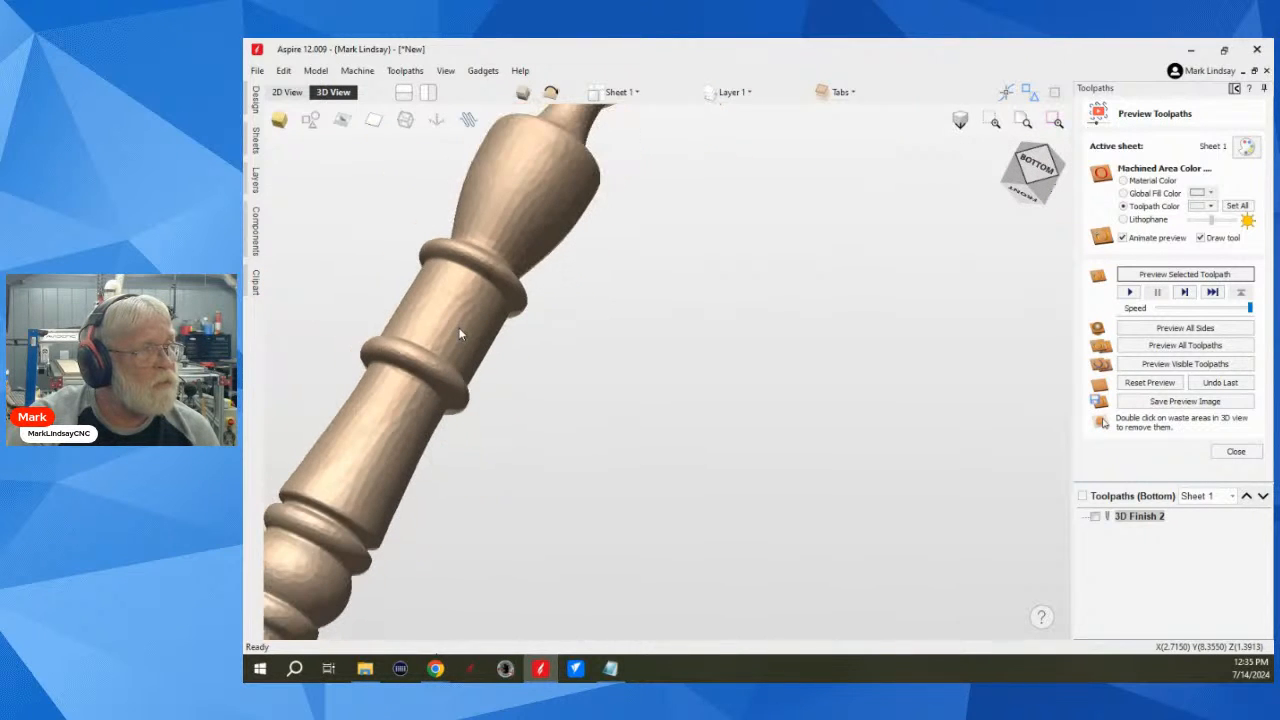
pyautogui.click(1040, 163)
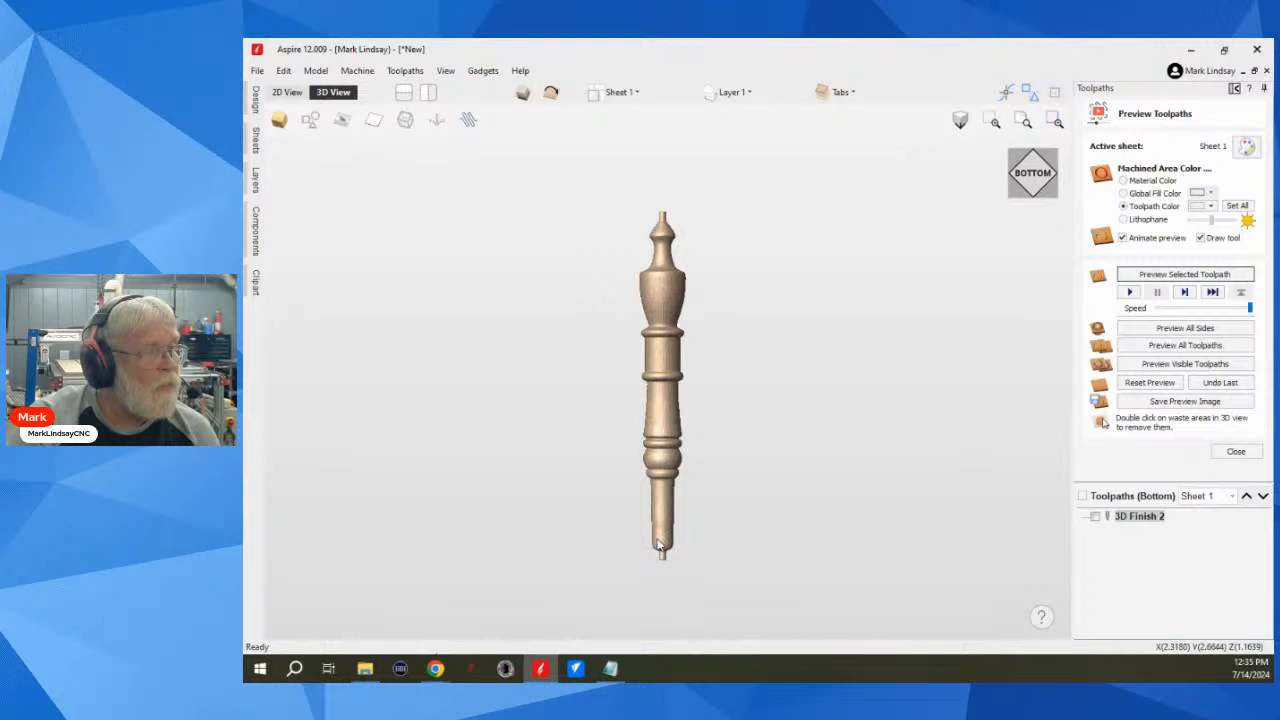
# Step: Examine the lower end and its round tenon from the front, ending with a straight bottom view
pyautogui.moveTo(672, 550); pyautogui.dragTo(638, 390)
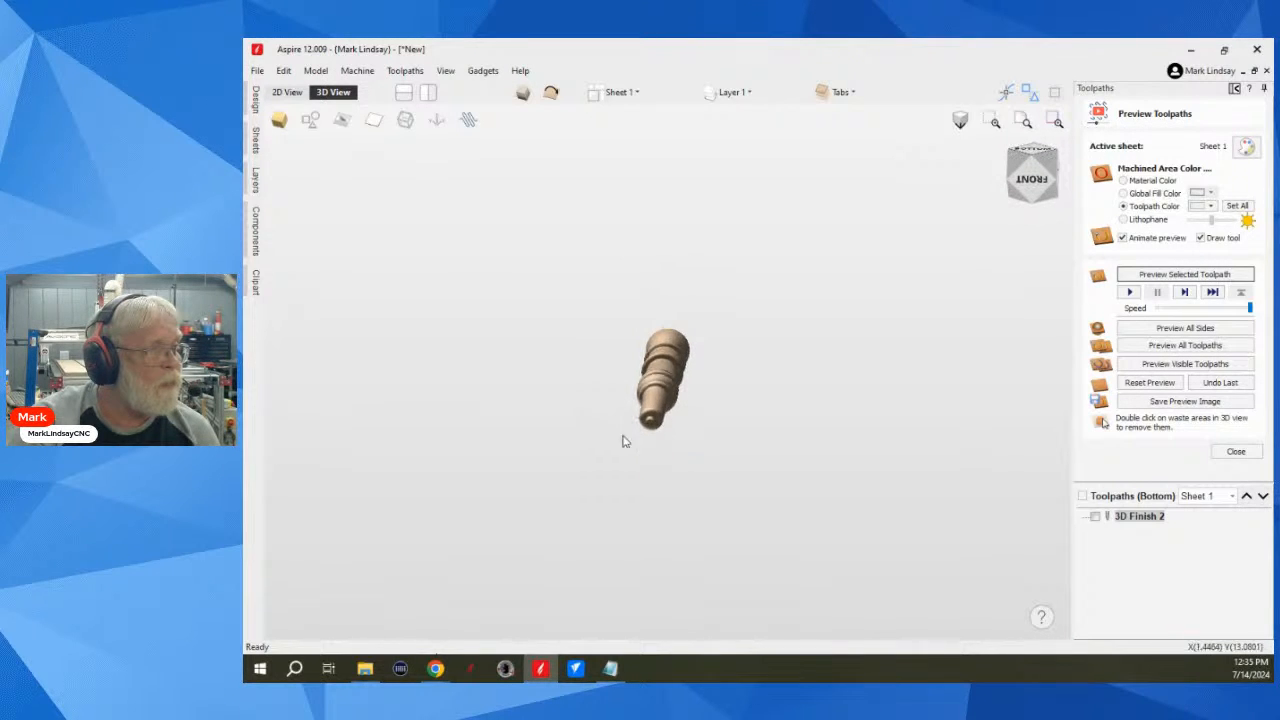
pyautogui.scroll(3, 663, 423)
pyautogui.scroll(1, 655, 410)
pyautogui.scroll(2, 652, 403)
pyautogui.scroll(2, 599, 405)
pyautogui.moveTo(598, 404); pyautogui.dragTo(519, 403)
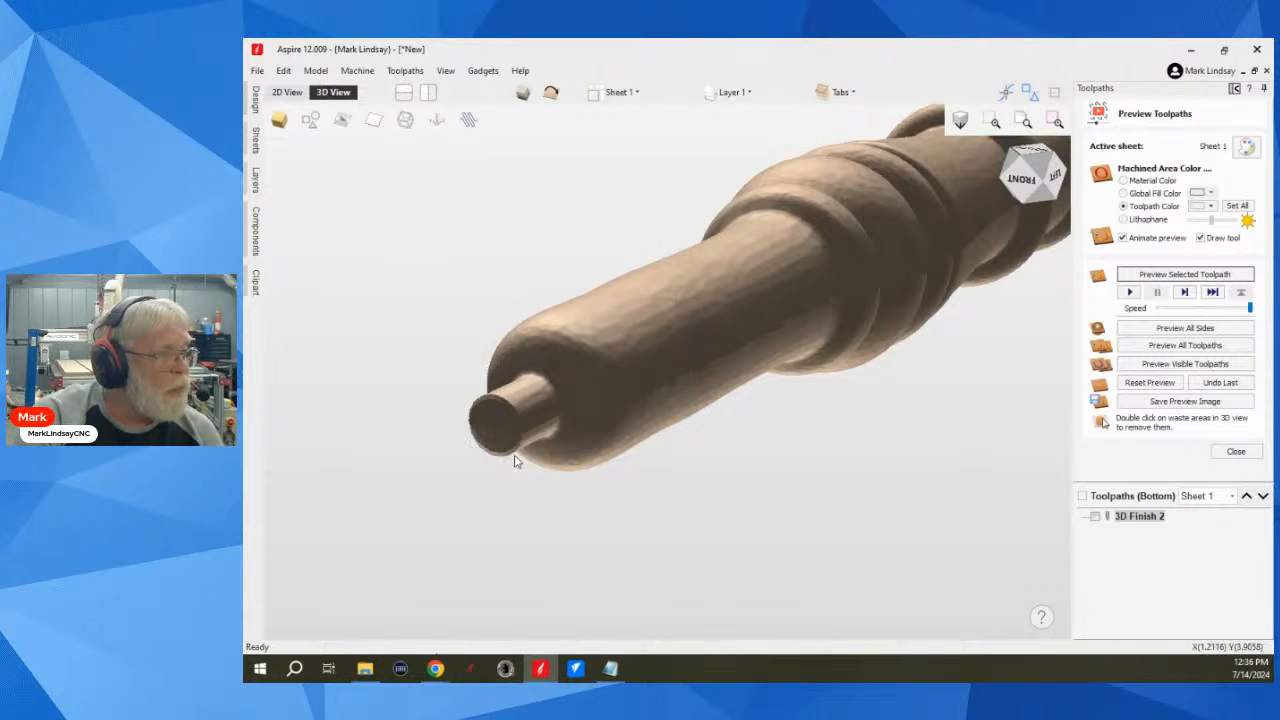
pyautogui.scroll(-5, 706, 444)
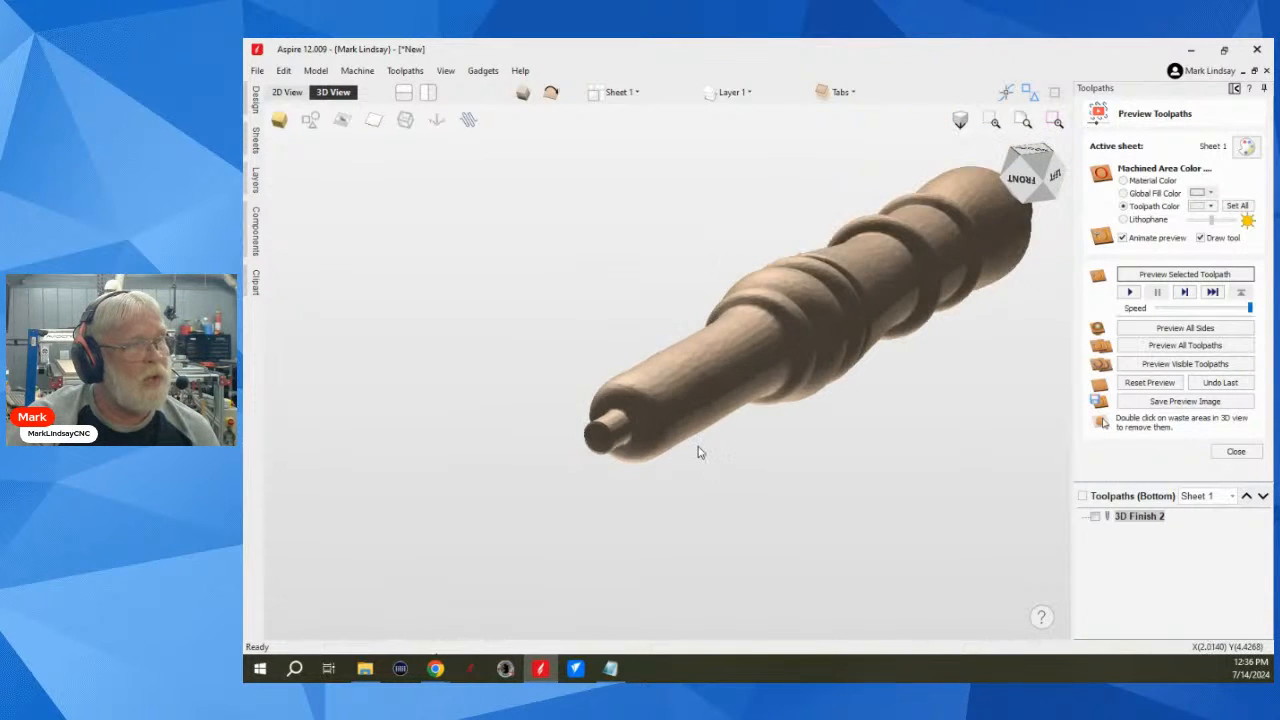
pyautogui.scroll(-1, 686, 452)
pyautogui.moveTo(650, 455); pyautogui.dragTo(694, 548)
pyautogui.click(1029, 163)
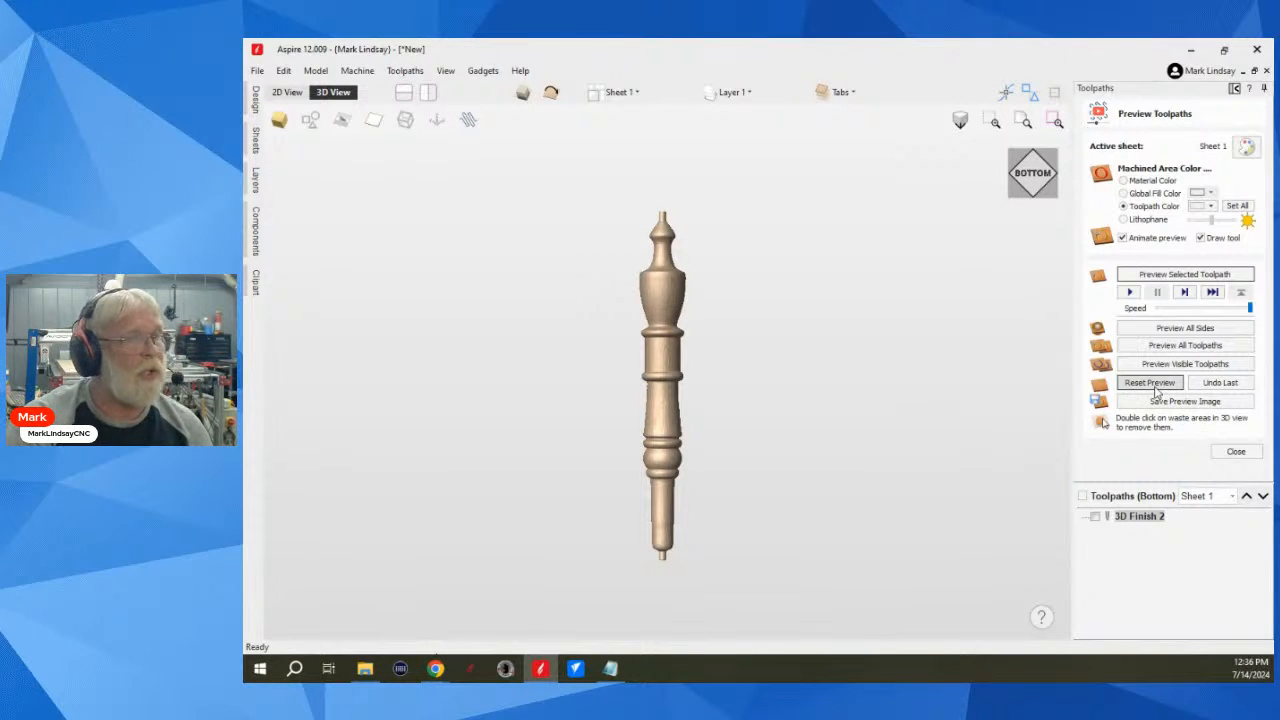
# Step: Reset the cut preview, close it, and return to the top side of the job in the 3D view
pyautogui.click(1152, 386)
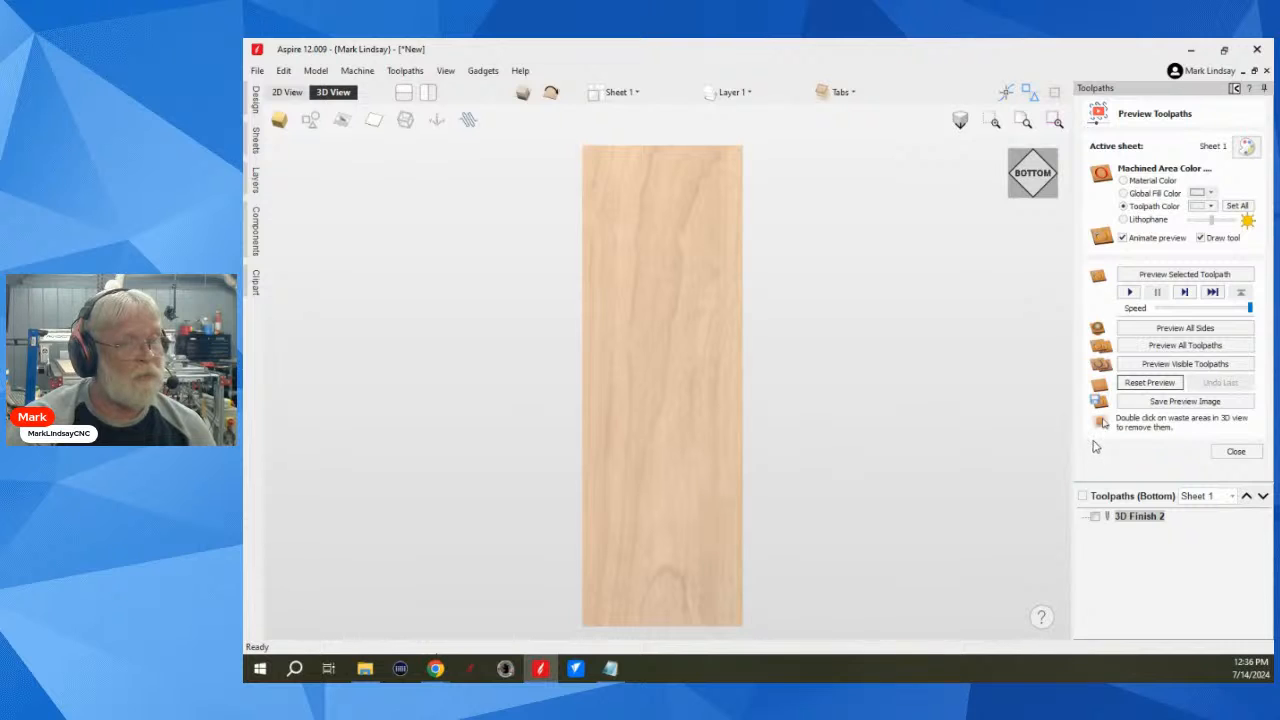
pyautogui.click(1237, 453)
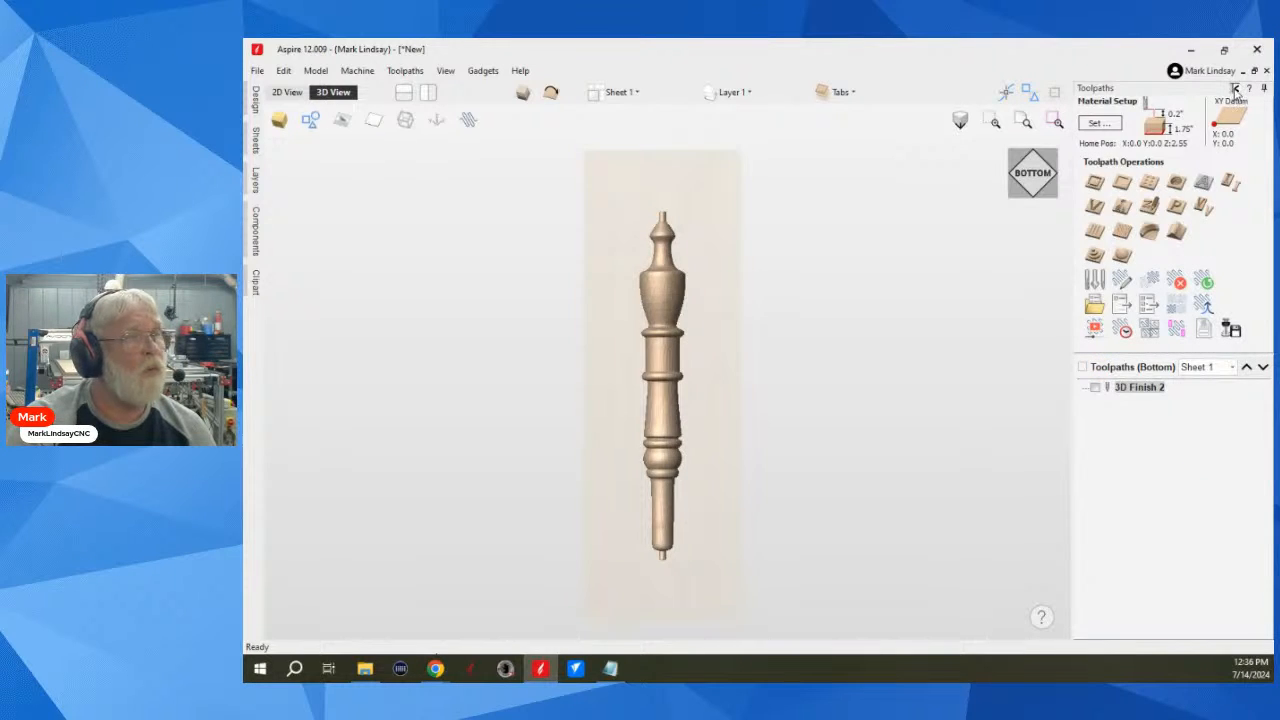
pyautogui.click(1236, 89)
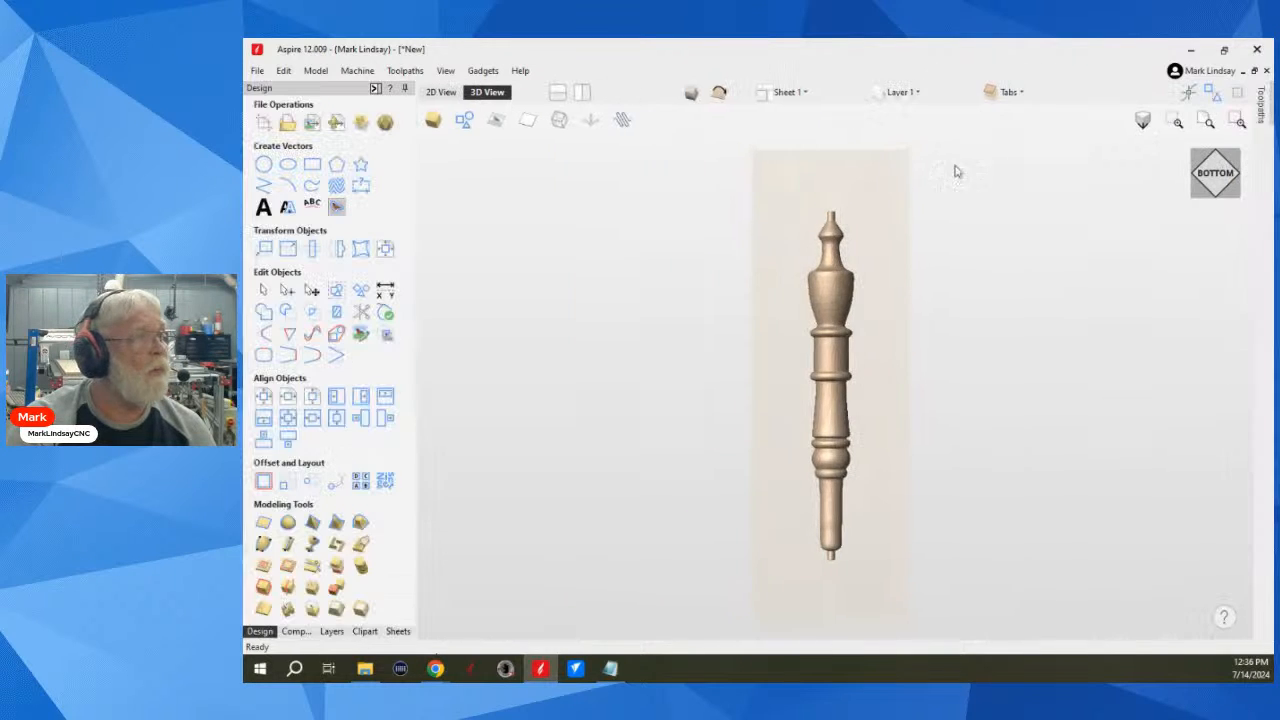
pyautogui.click(453, 93)
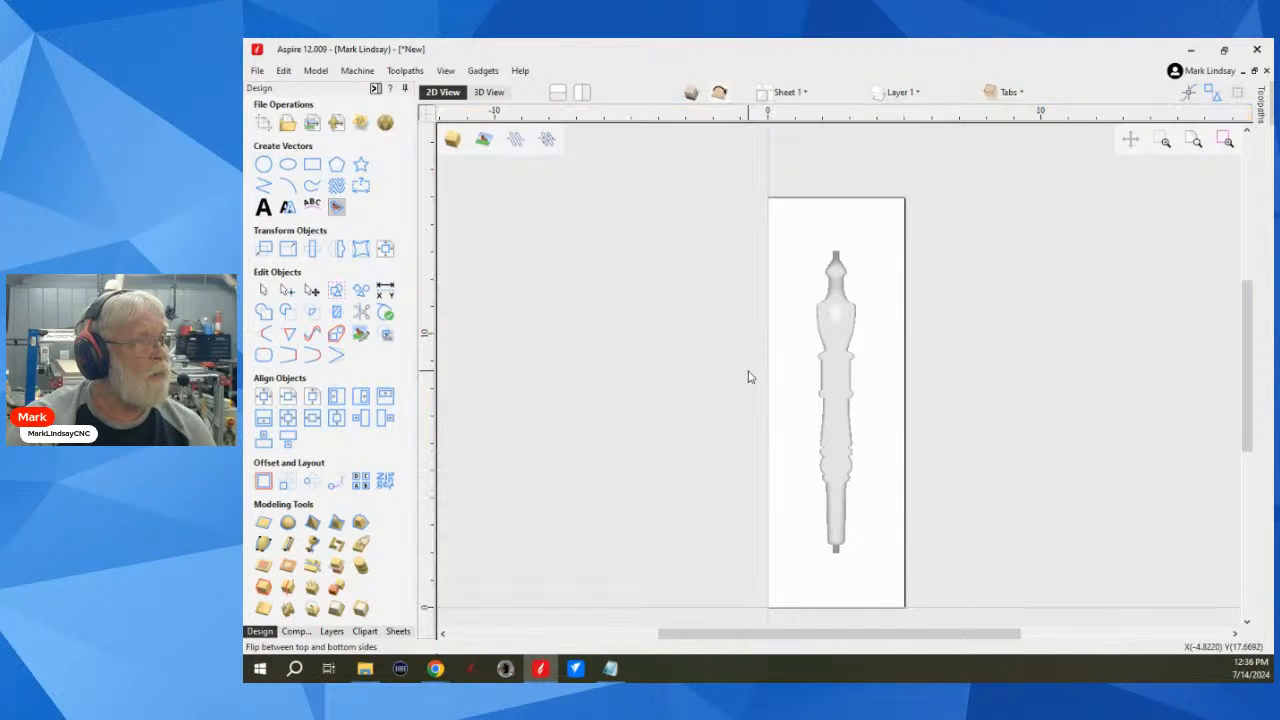
pyautogui.click(493, 92)
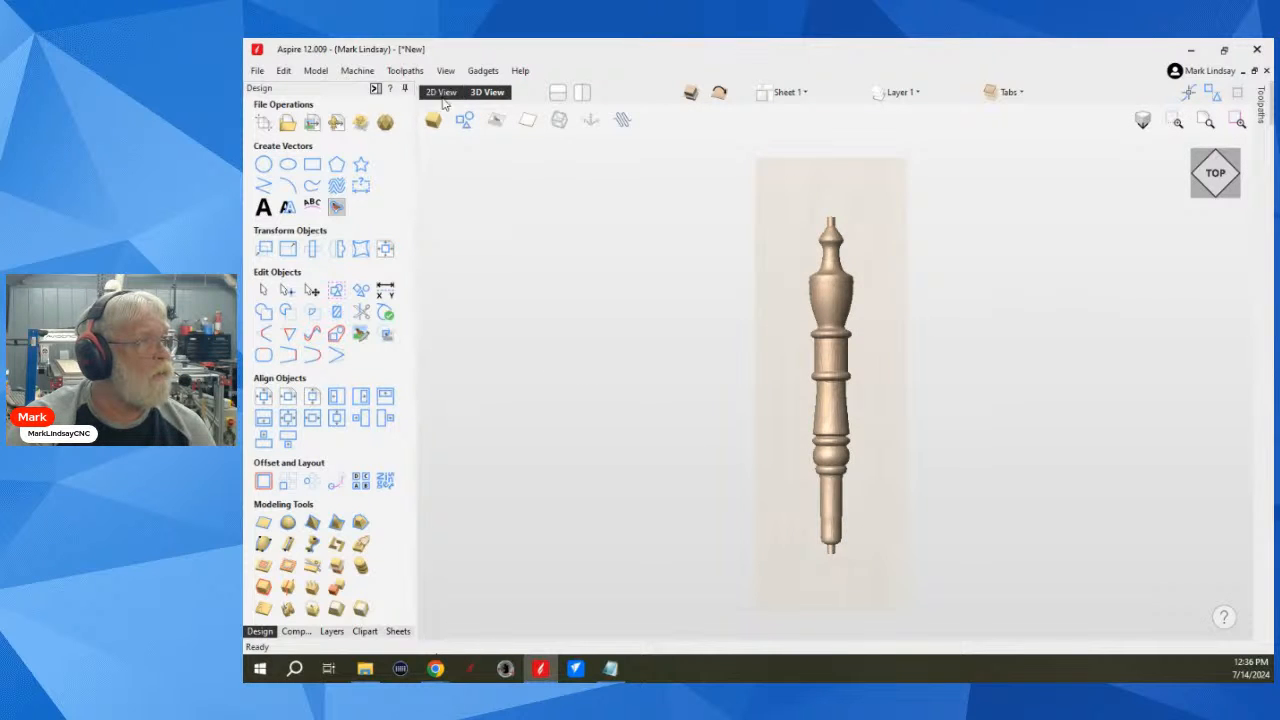
# Step: Check the top side's toolpath preview and return to the design tools
pyautogui.click(375, 89)
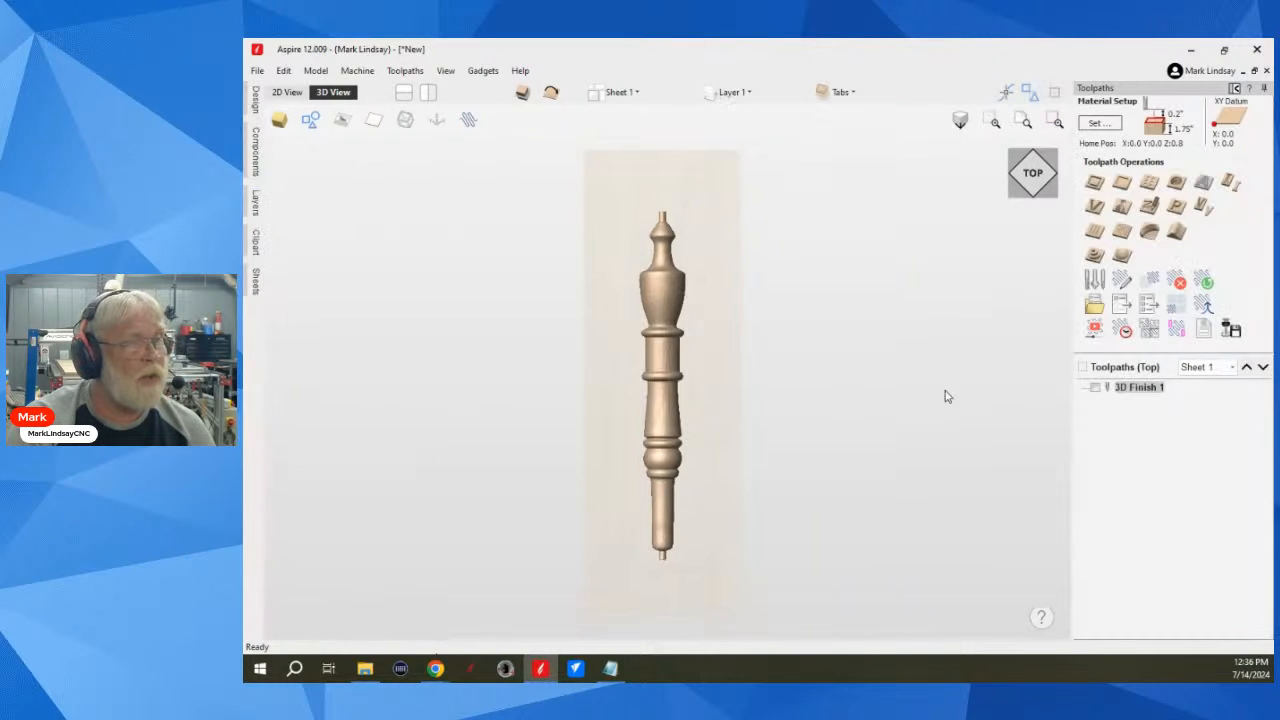
pyautogui.click(1096, 330)
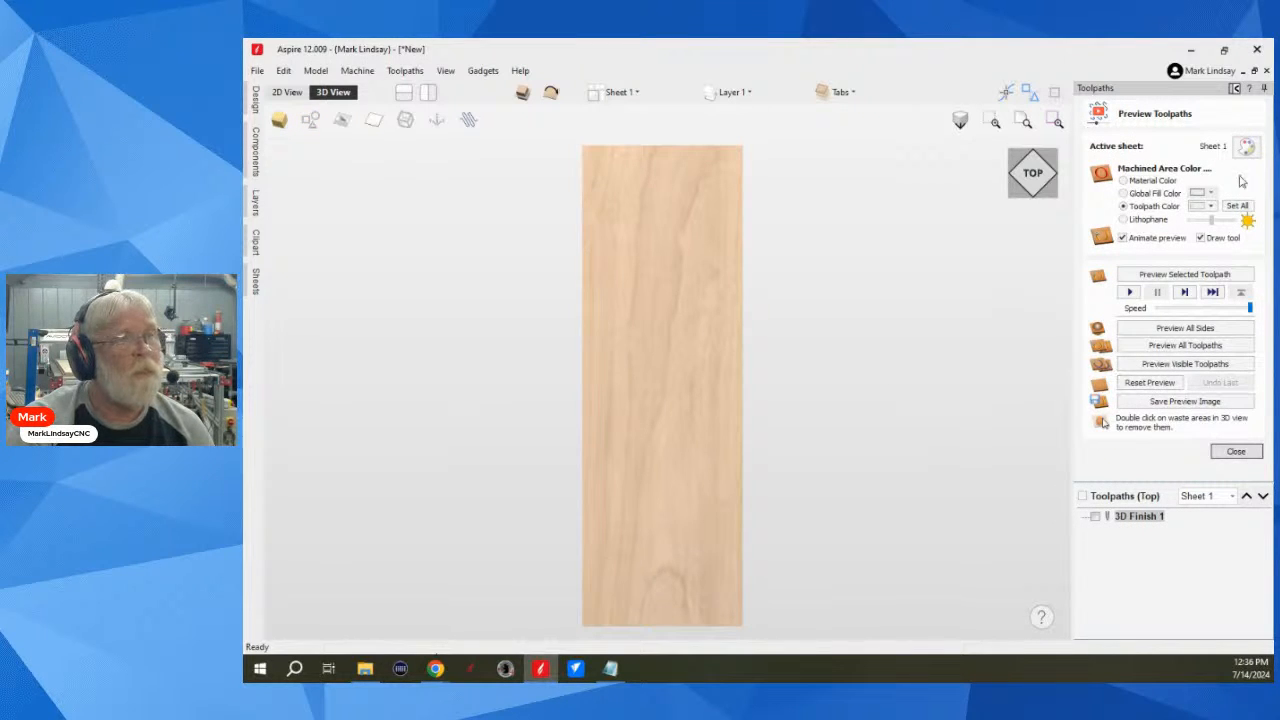
pyautogui.click(1236, 89)
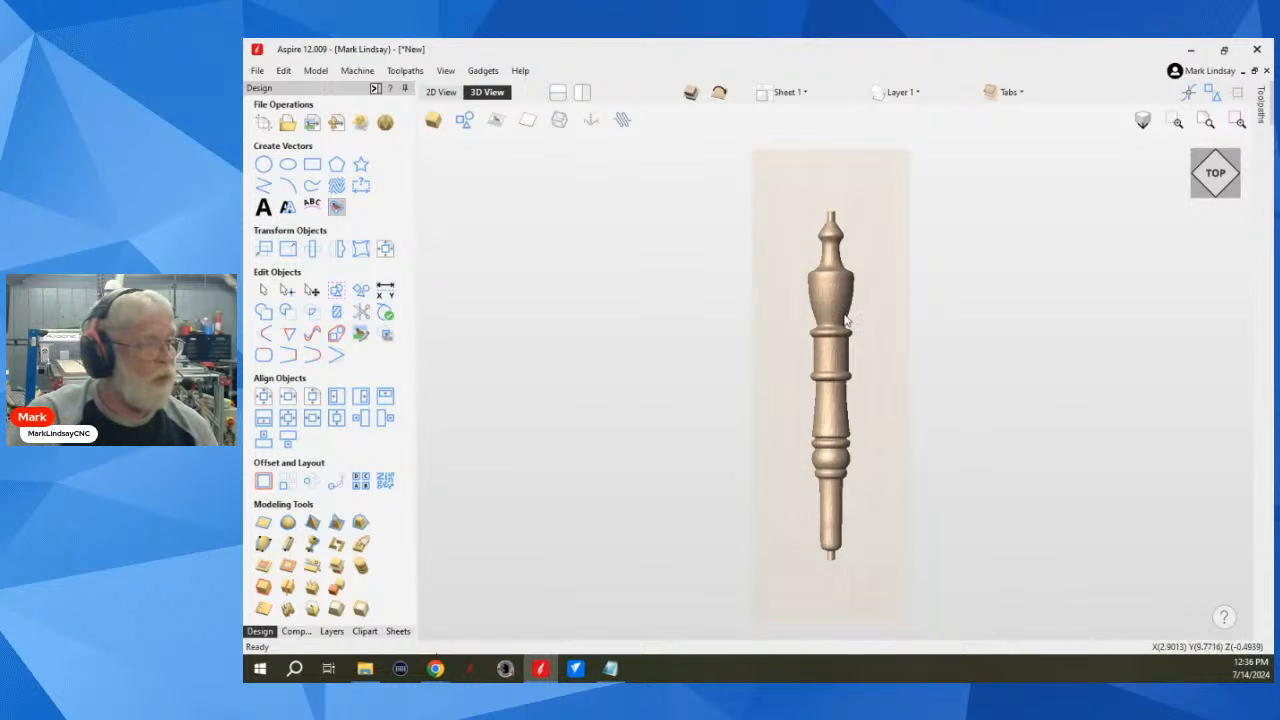
# Step: Review the component levels of the top side and the active Tabs level, and close the Maiden component's properties
pyautogui.scroll(-2, 845, 320)
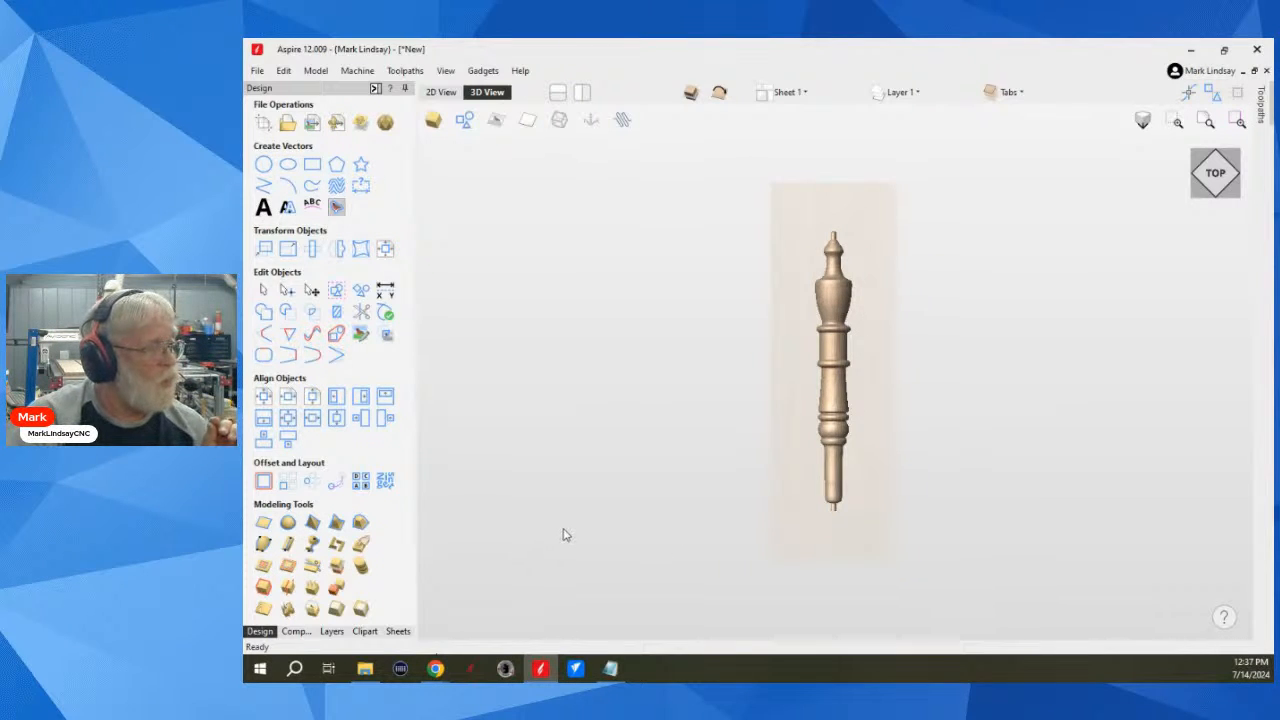
pyautogui.click(297, 631)
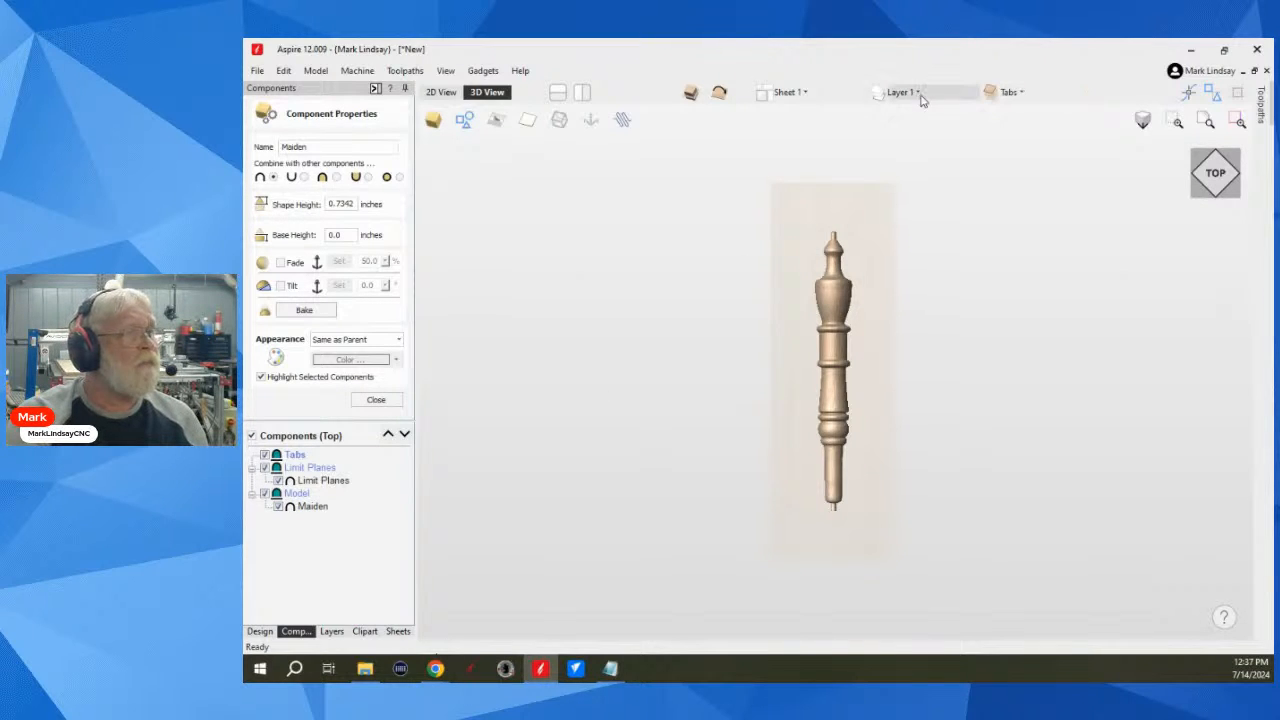
pyautogui.click(1021, 93)
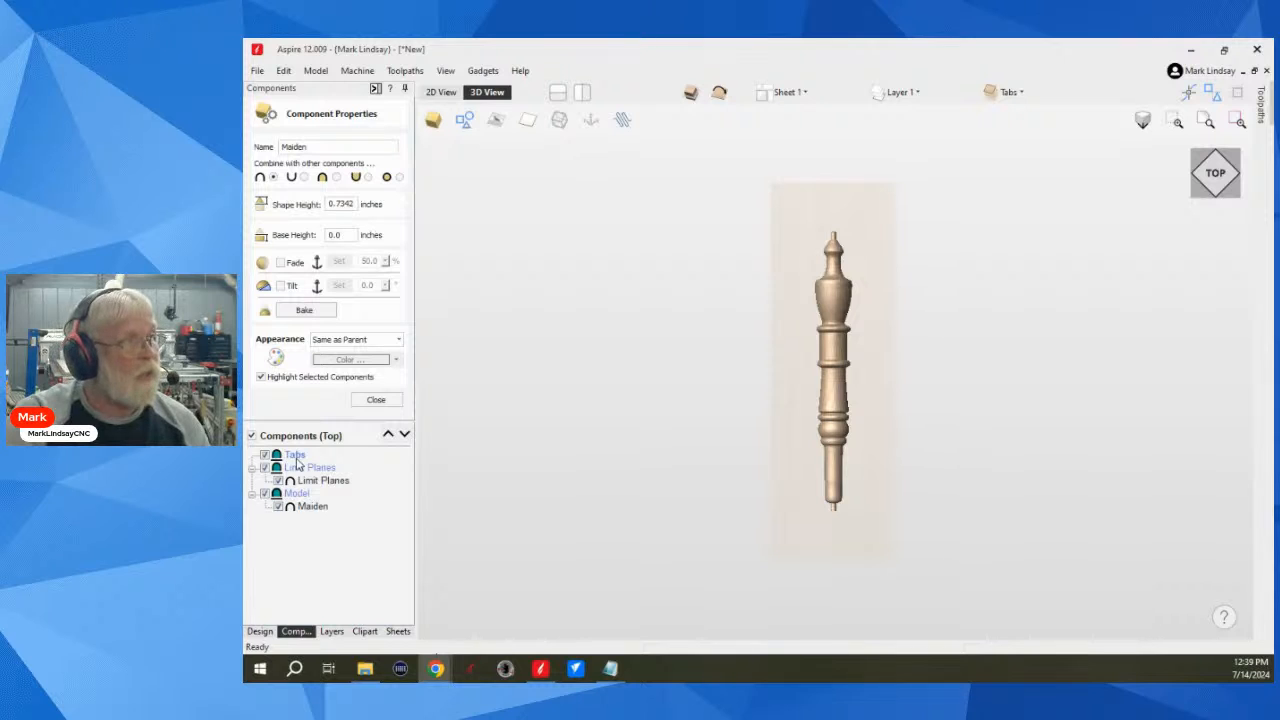
pyautogui.click(385, 400)
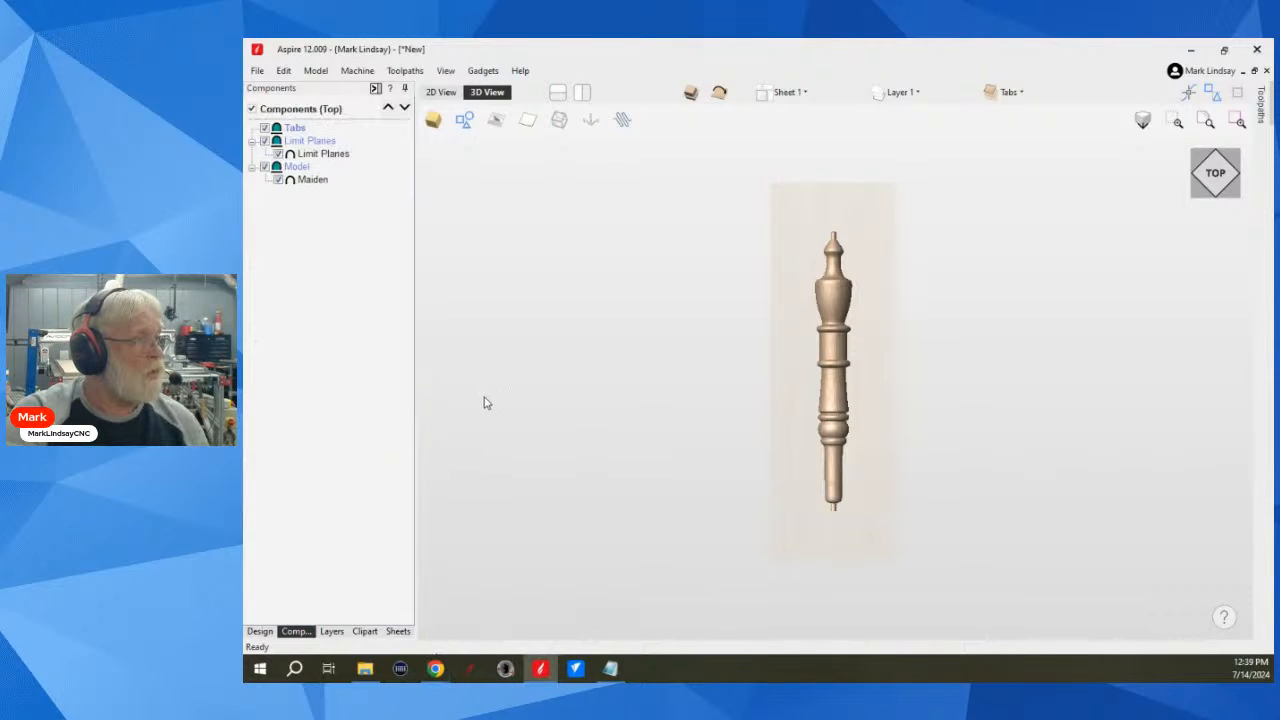
# Step: Place a Circular_0.5 tab from the 3D Tabs clipart on the middle of the spindle and show it in the 2D view
pyautogui.click(364, 631)
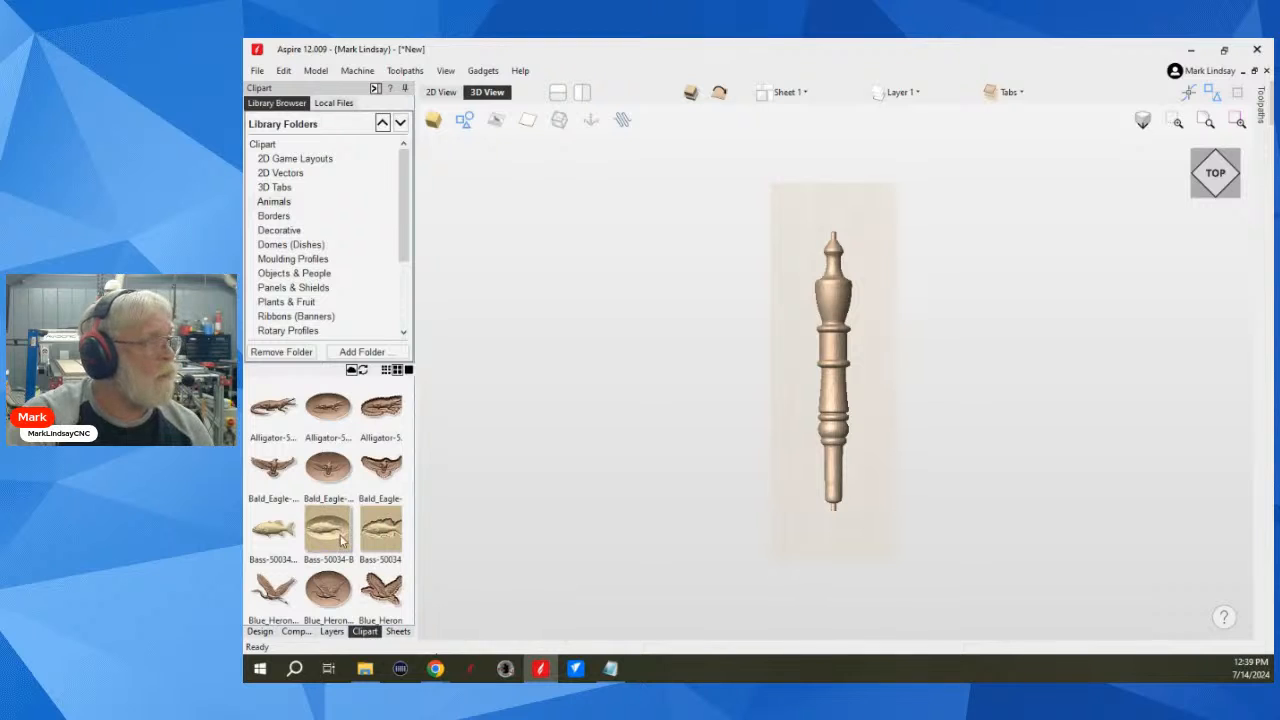
pyautogui.click(276, 188)
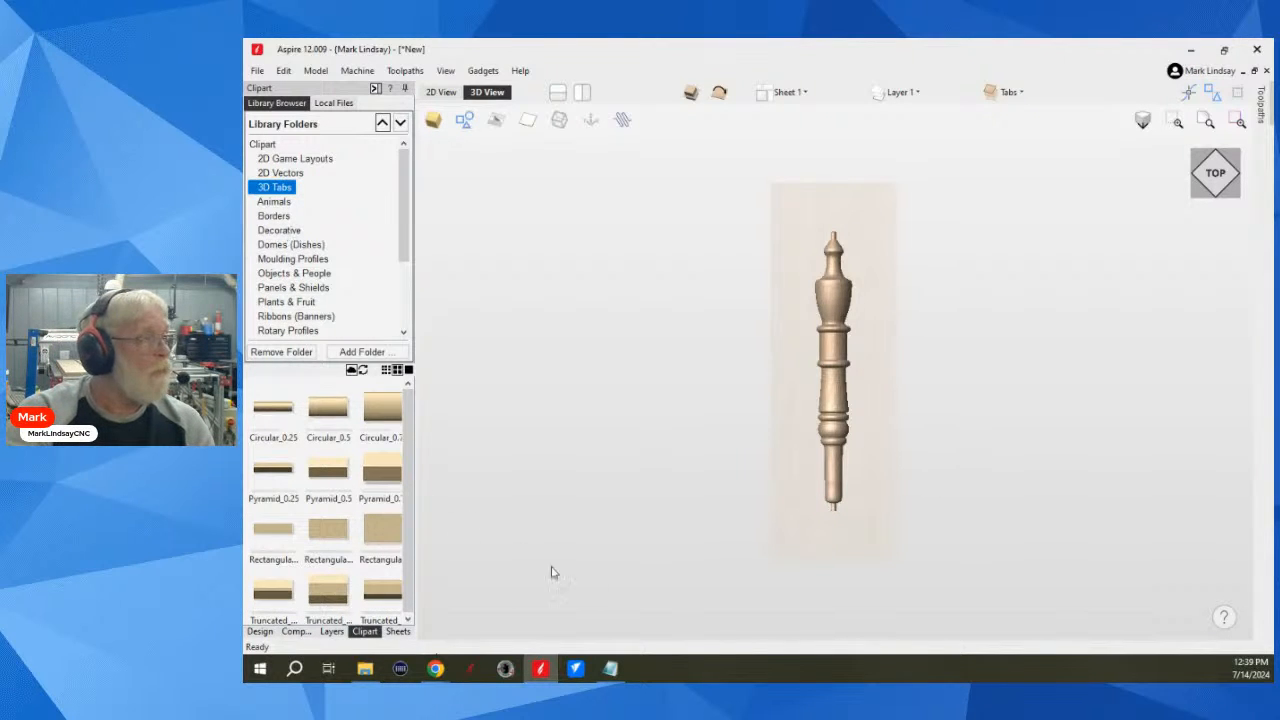
pyautogui.moveTo(1224, 636)
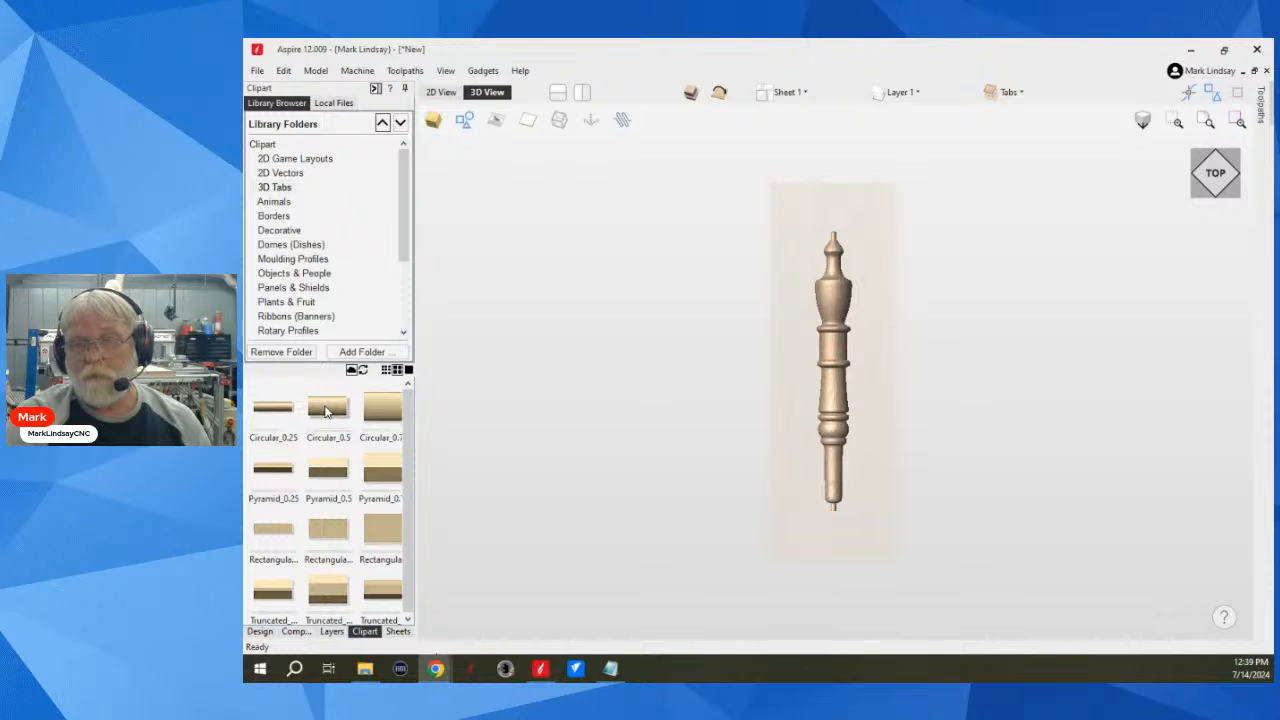
pyautogui.moveTo(325, 411); pyautogui.dragTo(833, 371)
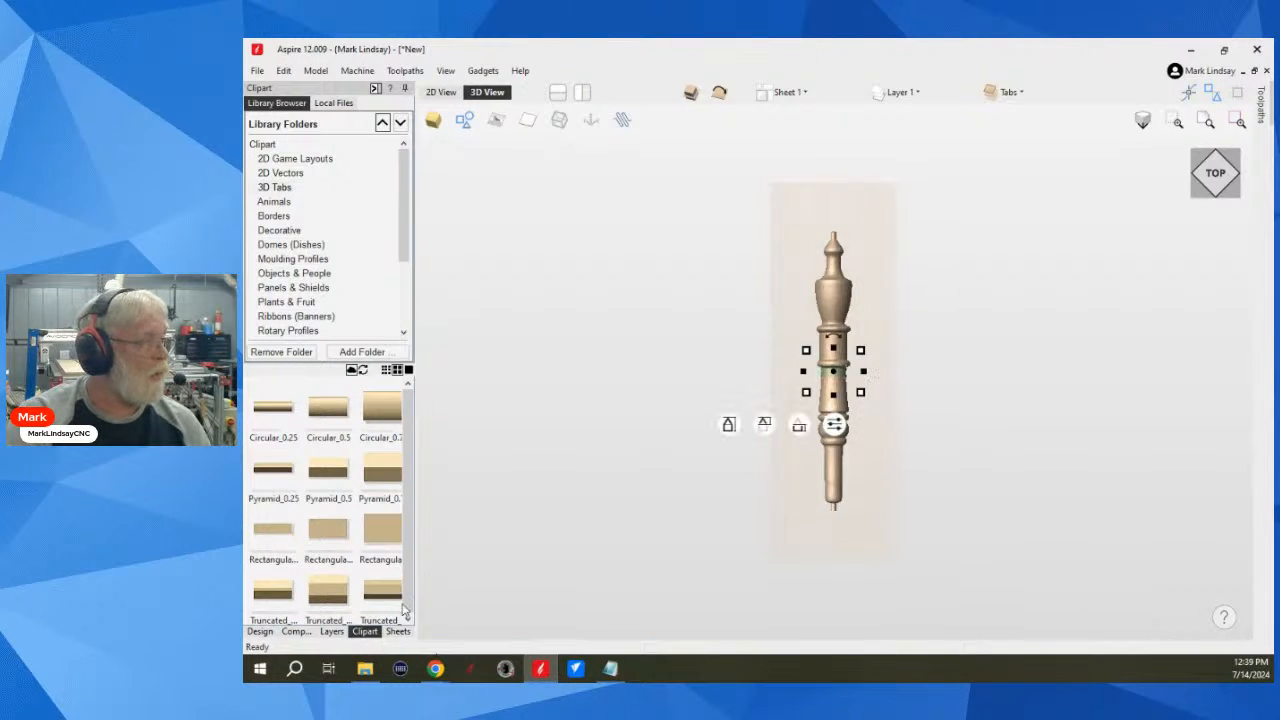
pyautogui.click(259, 631)
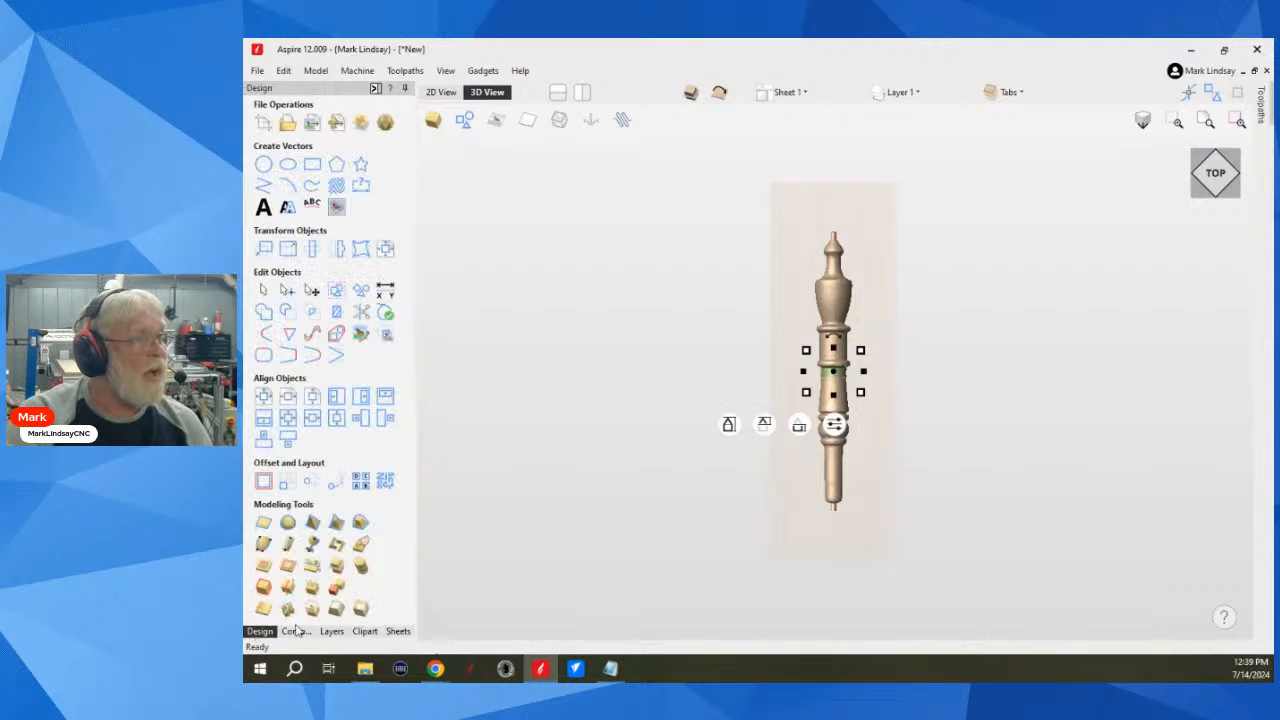
pyautogui.click(441, 92)
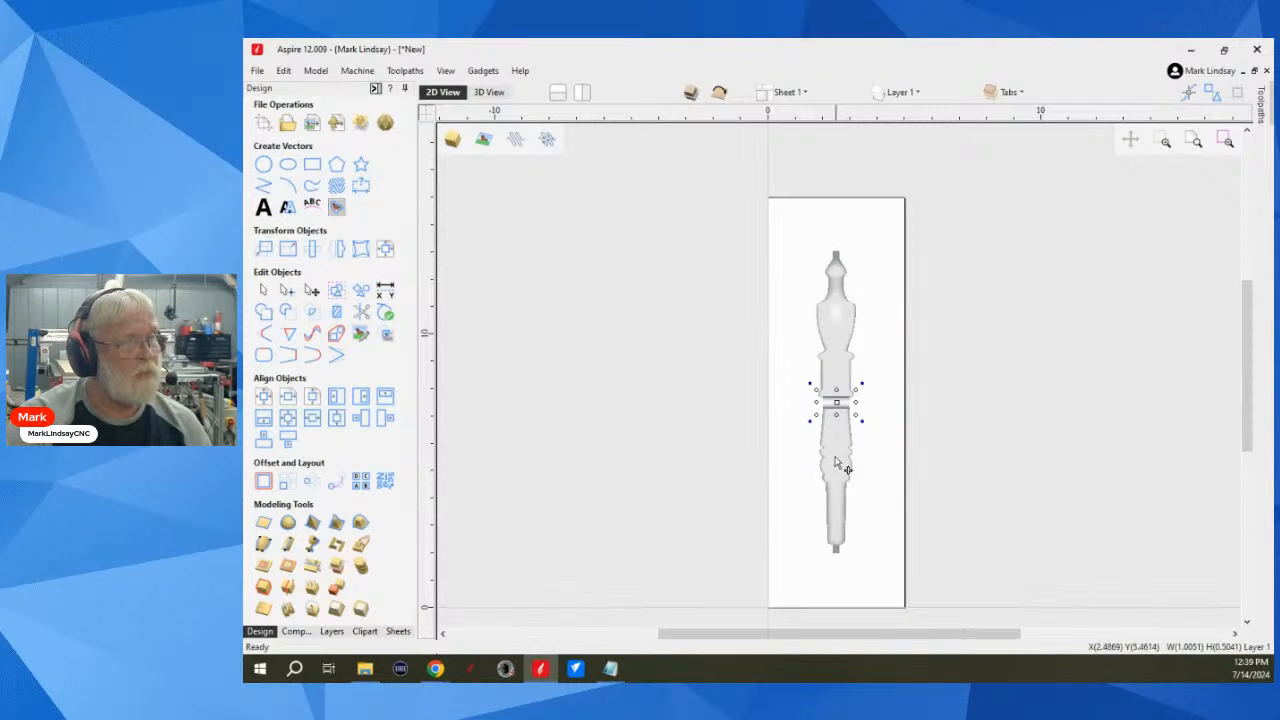
# Step: Move the circular tab off the spindle to just below its lower end and rotate it 90 degrees so it stands lengthwise
pyautogui.scroll(2, 836, 470)
pyautogui.scroll(-2, 855, 432)
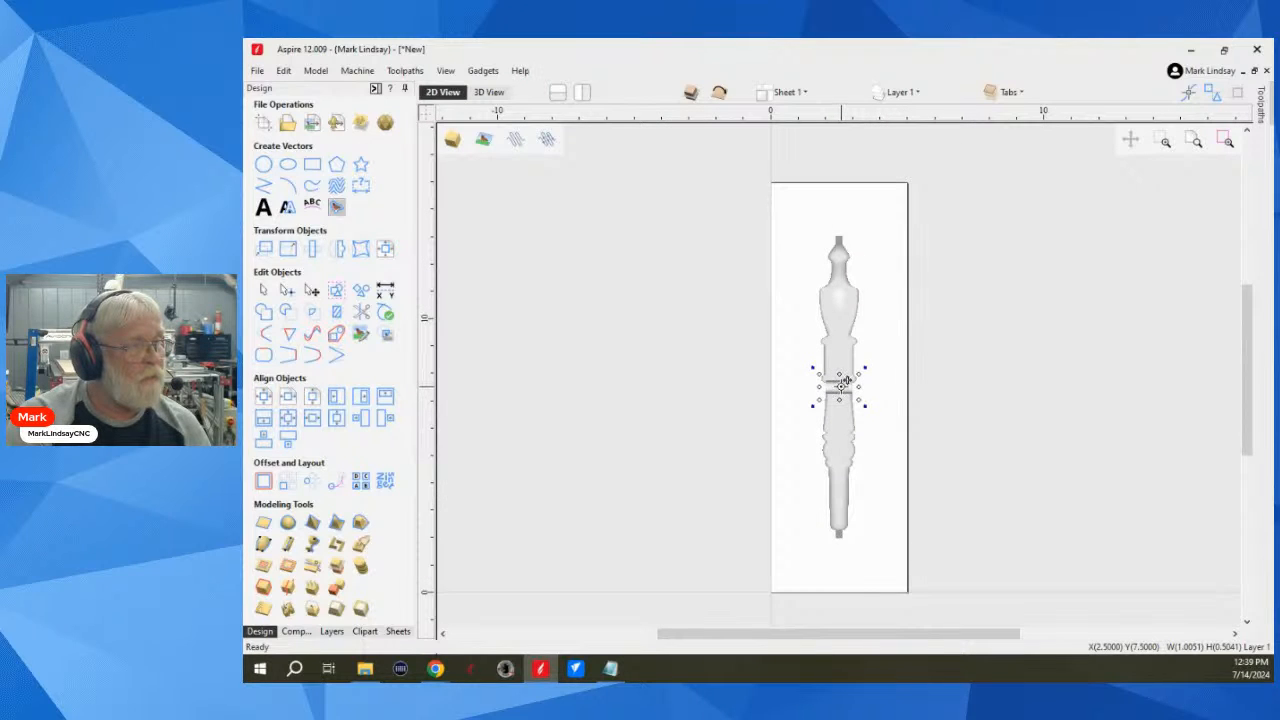
pyautogui.moveTo(845, 382); pyautogui.dragTo(845, 558)
pyautogui.click(879, 567)
pyautogui.click(840, 557)
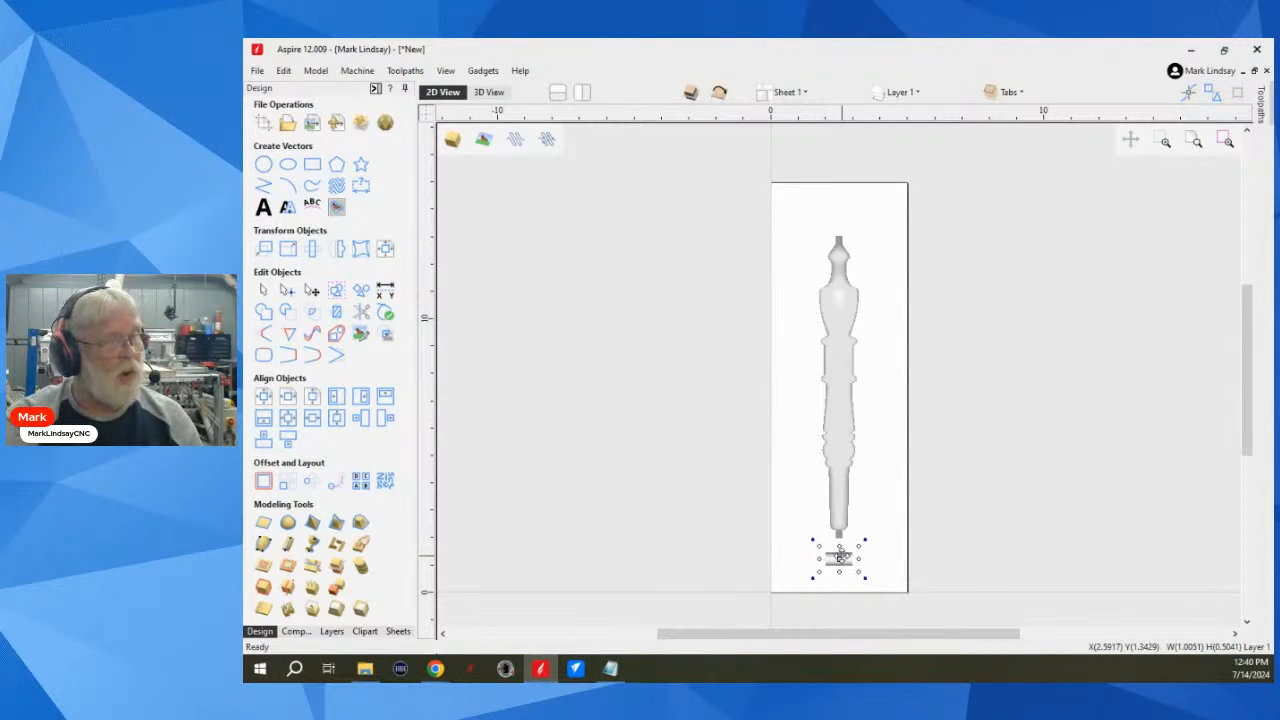
pyautogui.press('9')
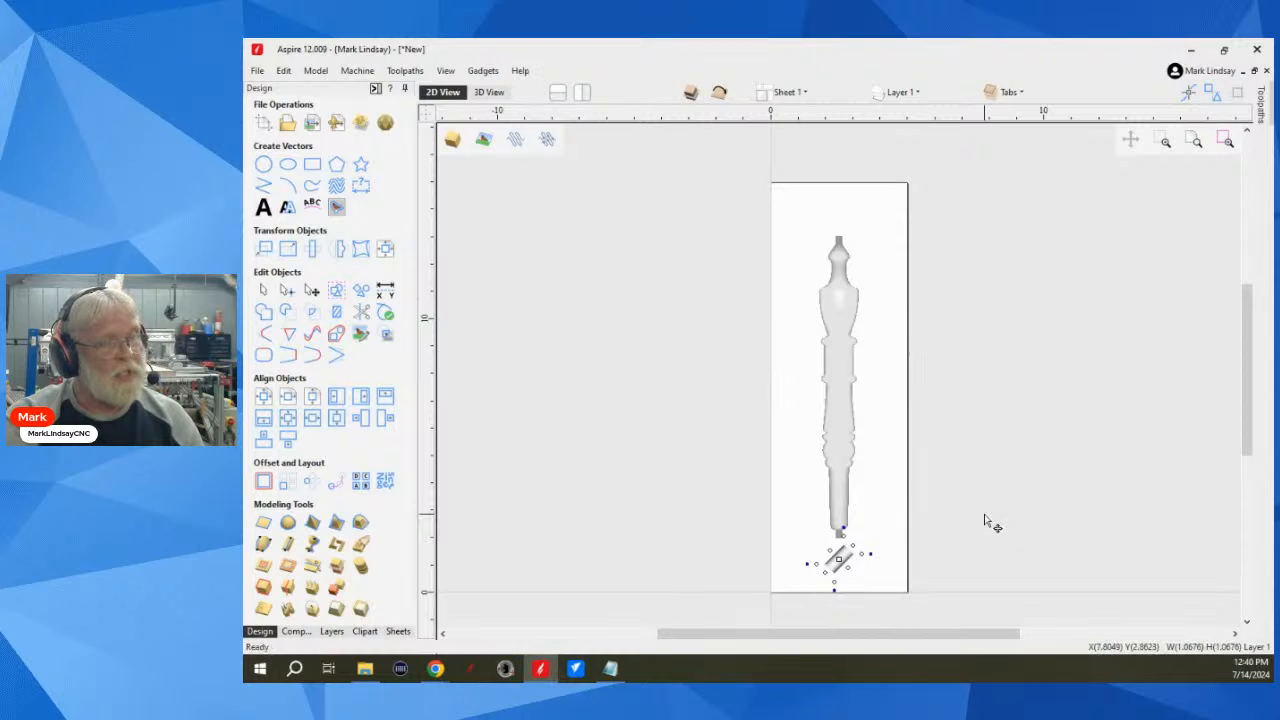
pyautogui.press('9')
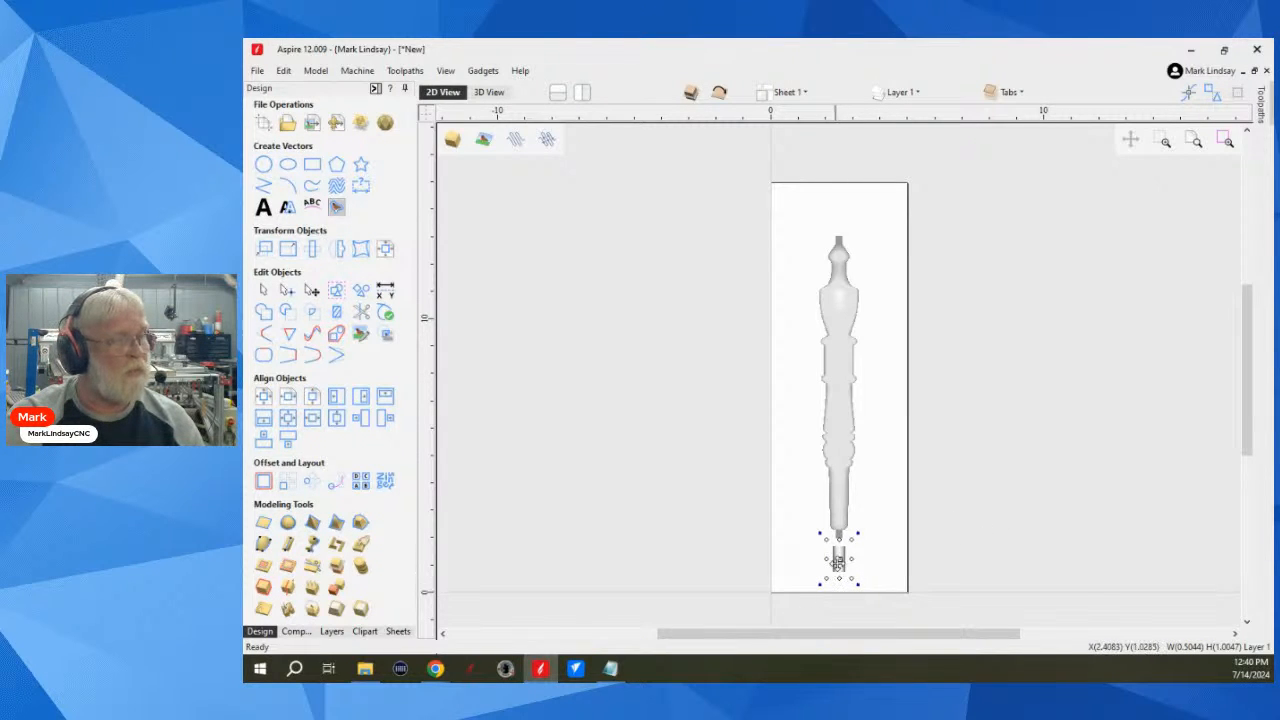
# Step: Slide the rotated tab up along the spindle's axis until it slightly overlaps the stub at the lower end
pyautogui.scroll(2, 838, 562)
pyautogui.scroll(2, 838, 562)
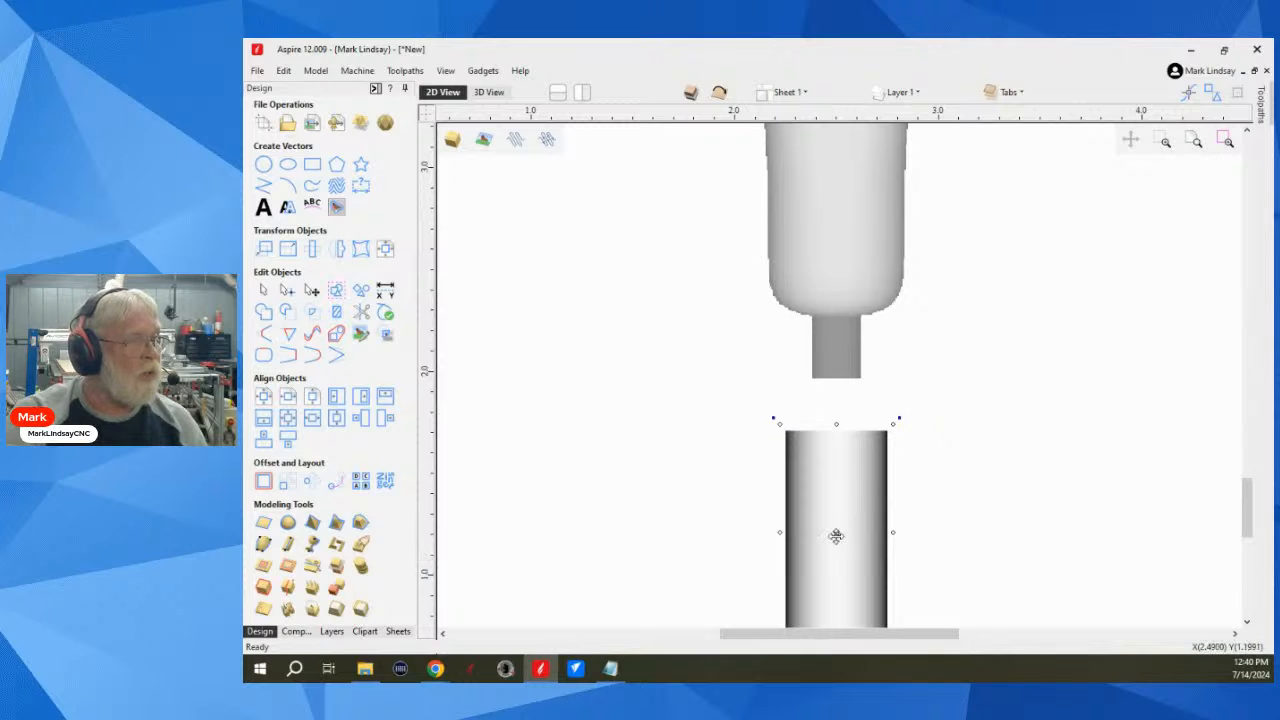
pyautogui.moveTo(839, 530); pyautogui.dragTo(835, 469)
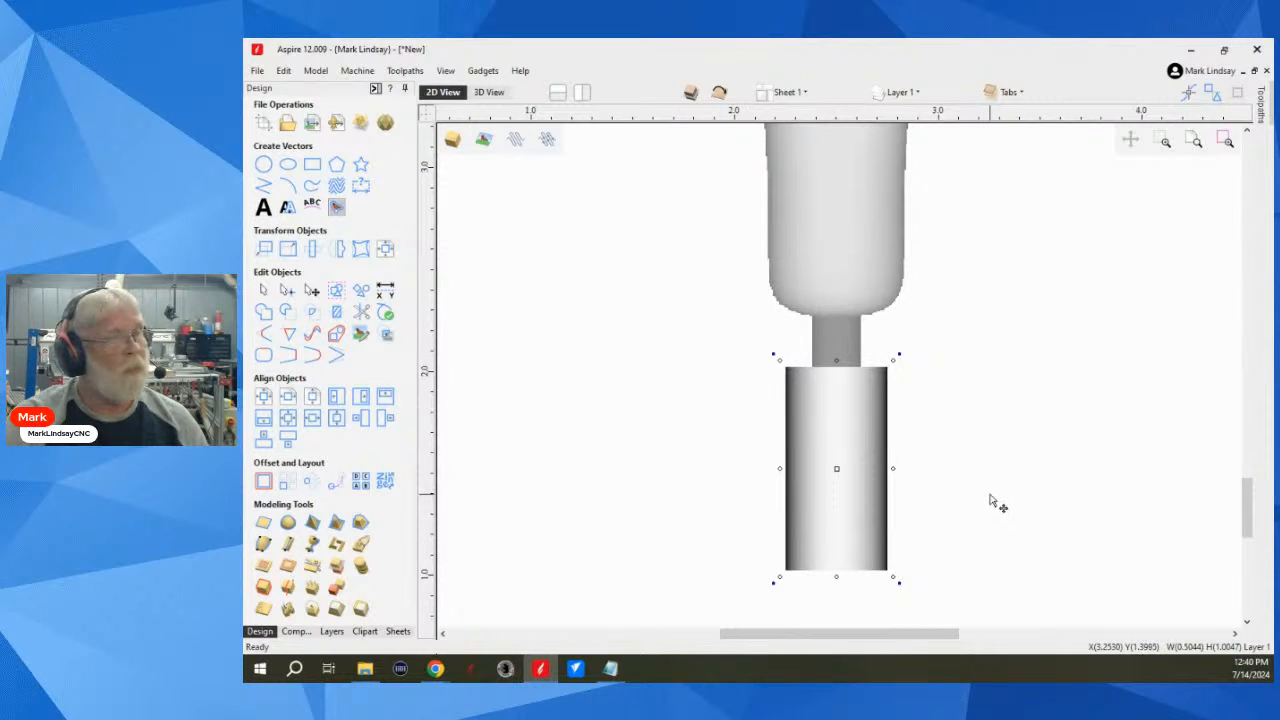
# Step: Place a copy of the tab in line with the spindle at its upper end, keeping the lower tab in place
pyautogui.scroll(-5, 960, 510)
pyautogui.scroll(-3, 822, 471)
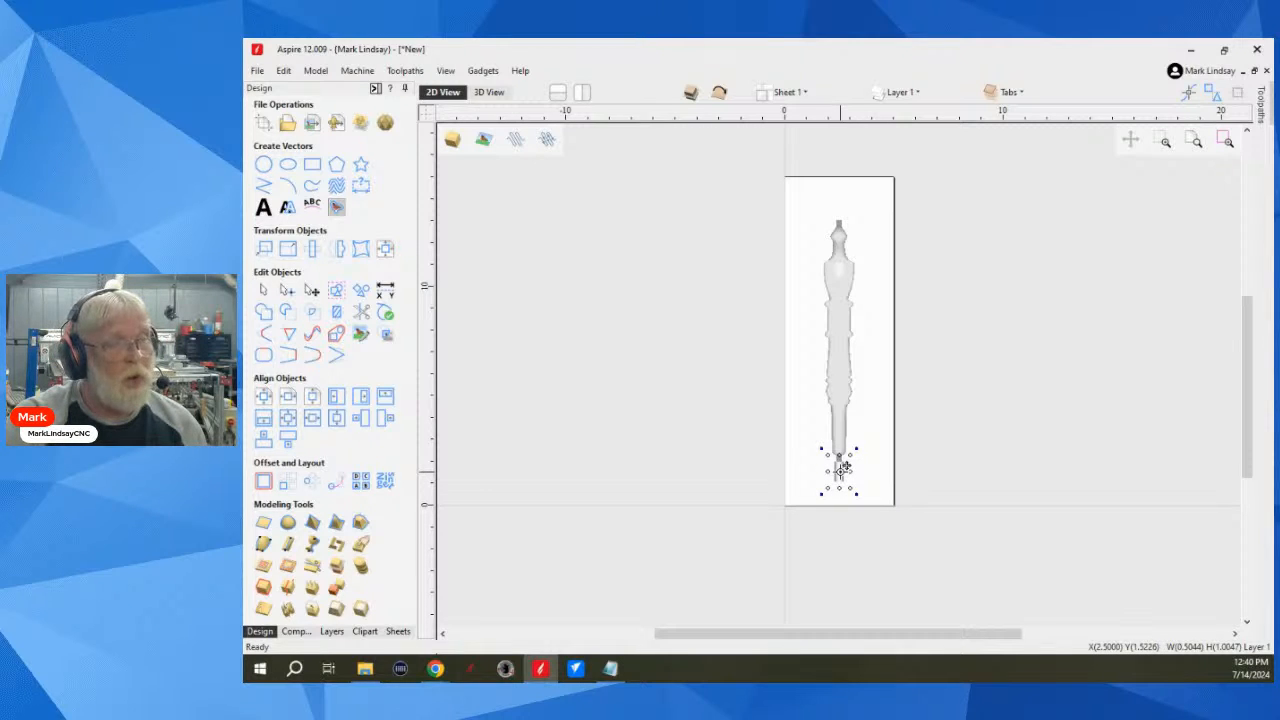
pyautogui.moveTo(843, 467); pyautogui.dragTo(843, 212)
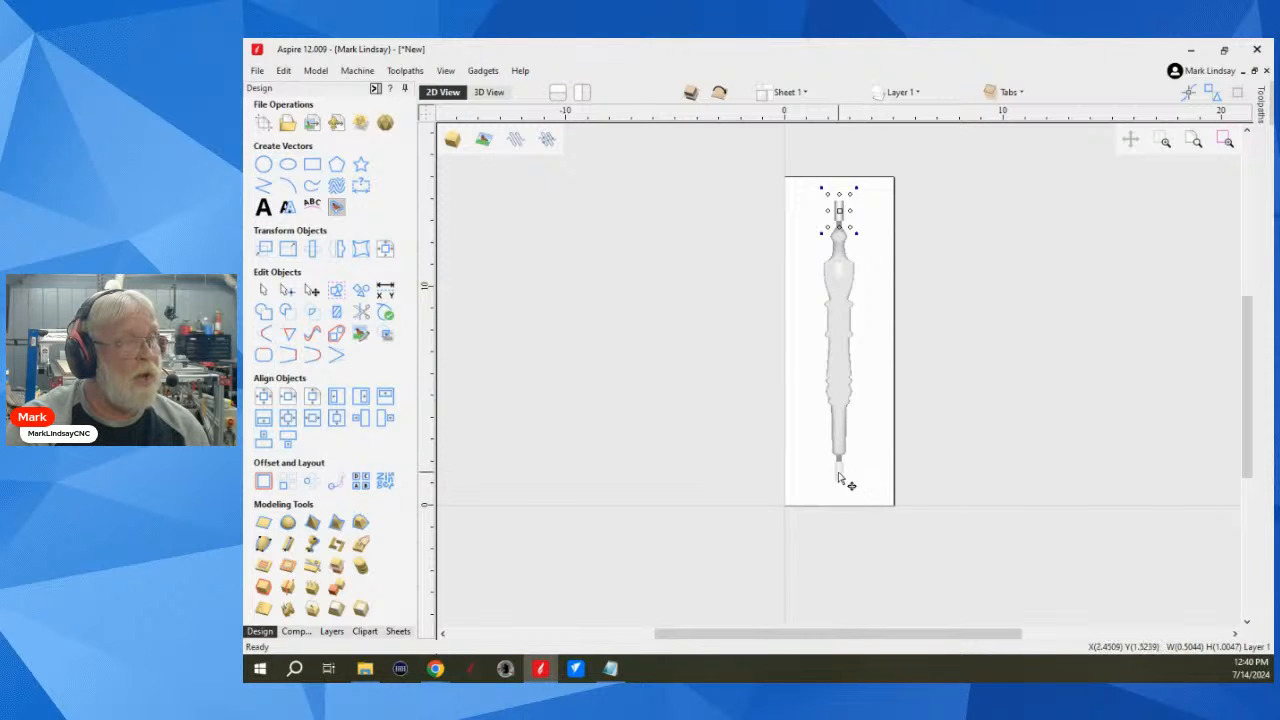
pyautogui.click(865, 502)
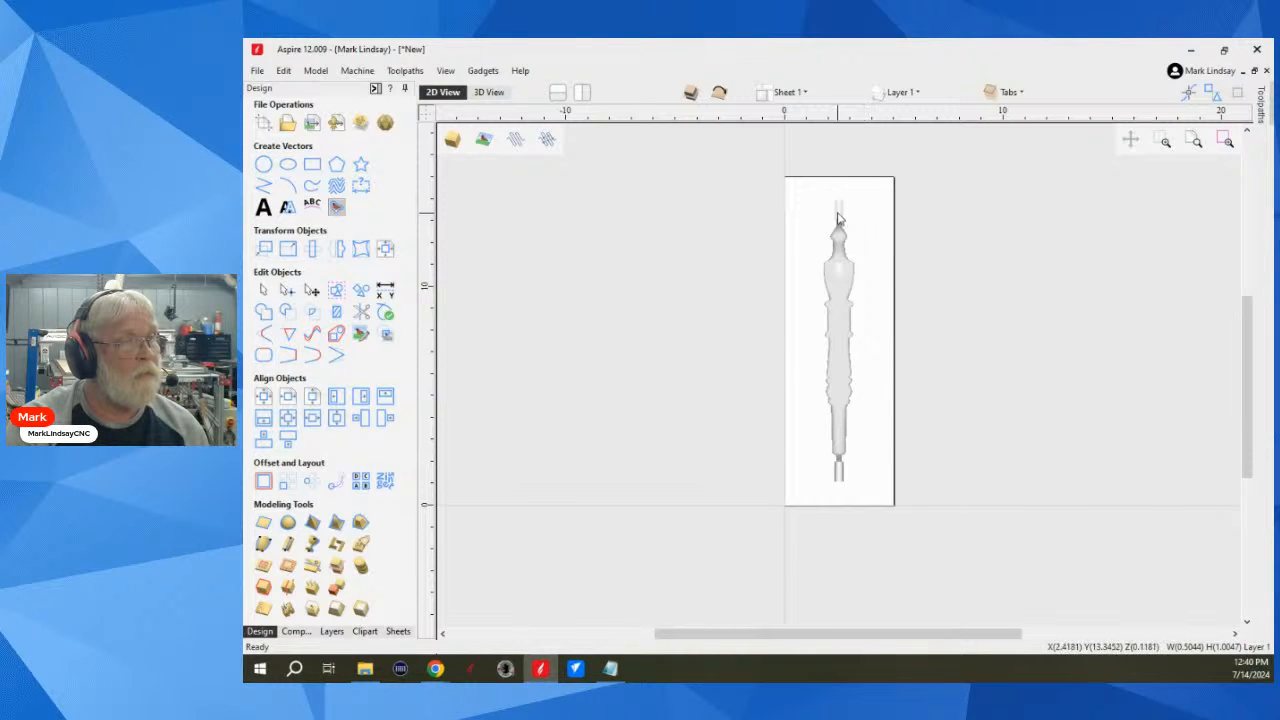
# Step: Fine-tune the copied tab's height so it overlaps the stub at the spindle's upper end
pyautogui.scroll(4, 850, 240)
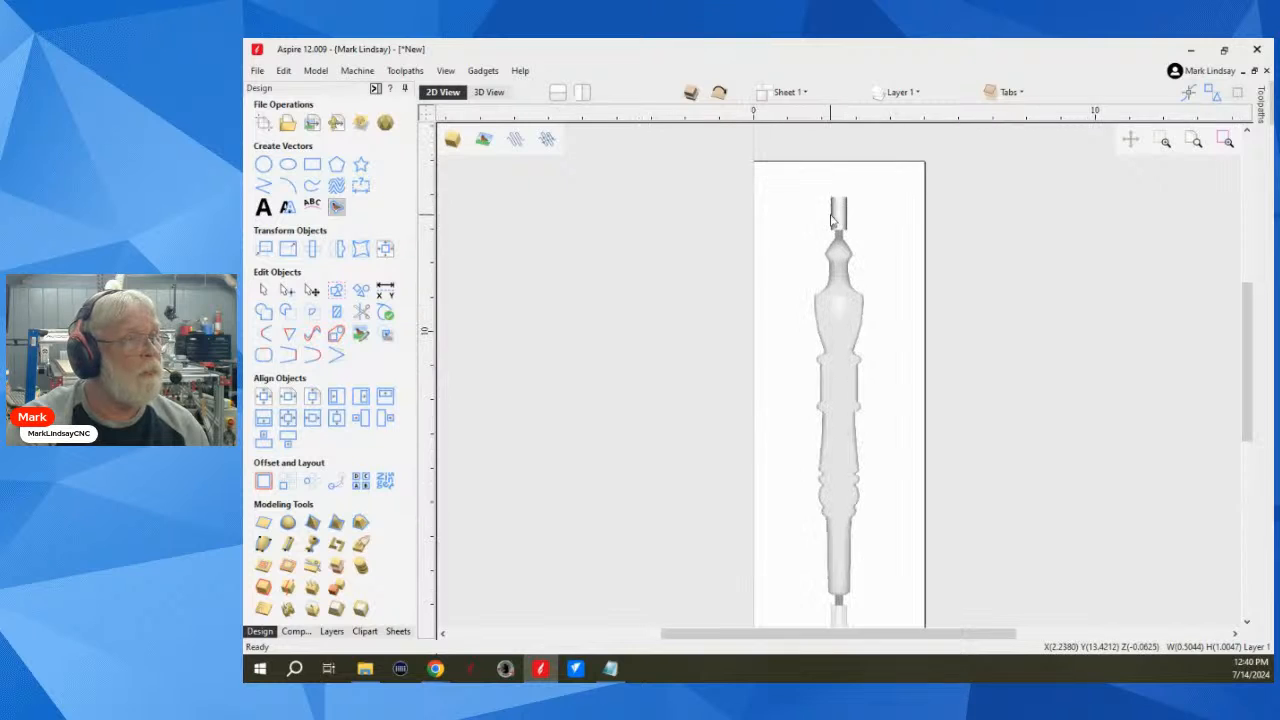
pyautogui.scroll(2, 850, 240)
pyautogui.scroll(1, 834, 226)
pyautogui.click(834, 226)
pyautogui.moveTo(819, 172); pyautogui.dragTo(818, 181)
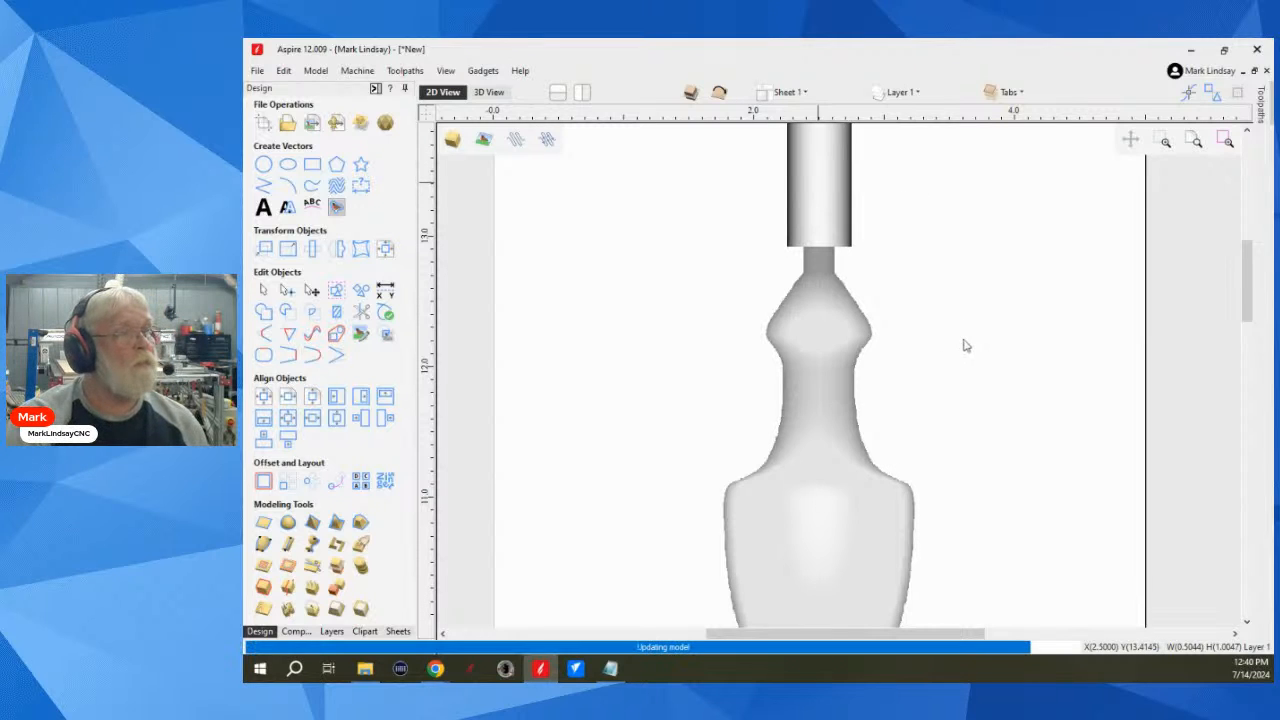
# Step: Deselect the tab, check the Tabs level in the top side's component list, and return to the design tools
pyautogui.scroll(-2, 960, 337)
pyautogui.scroll(-2, 958, 320)
pyautogui.click(914, 357)
pyautogui.scroll(-1, 950, 353)
pyautogui.scroll(-1, 945, 360)
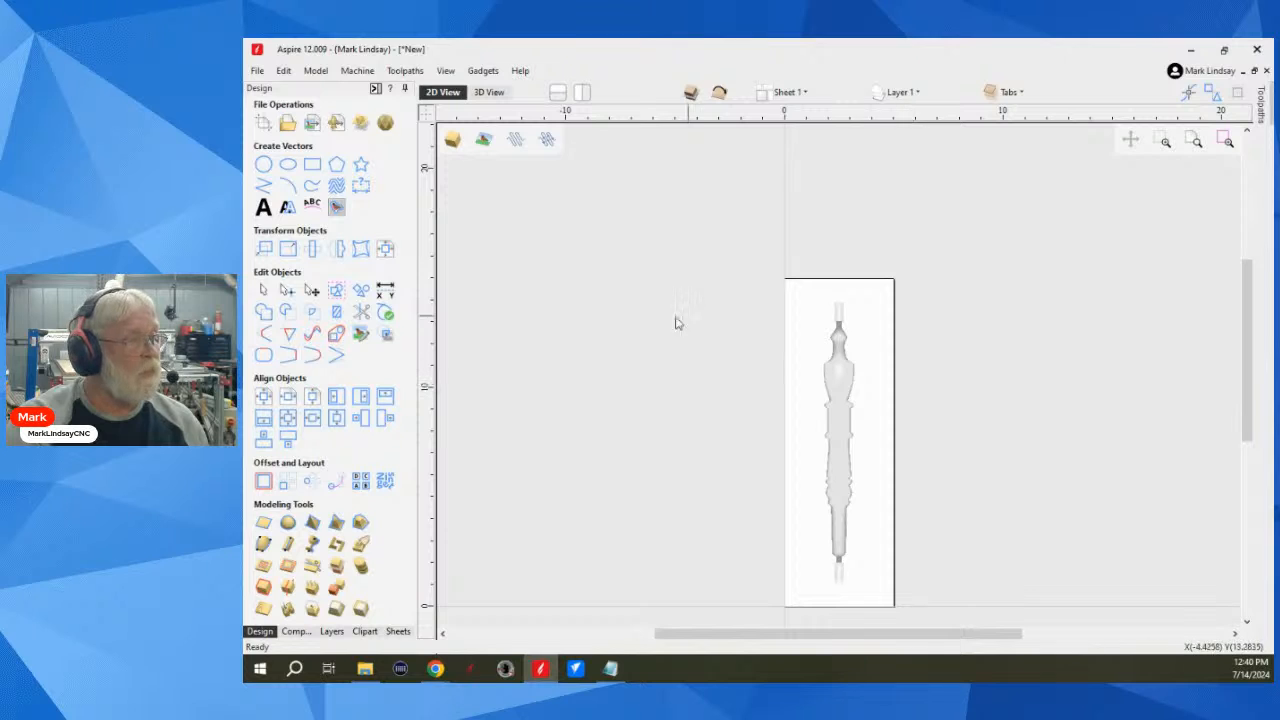
pyautogui.click(296, 632)
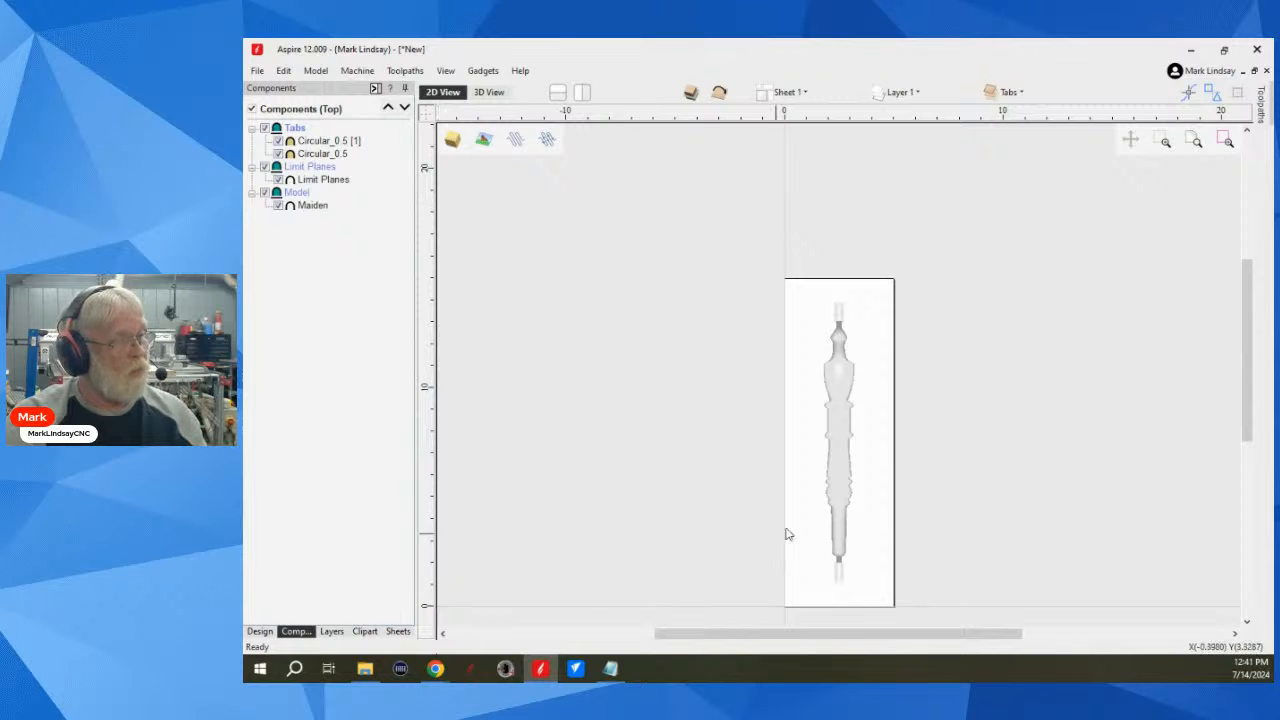
pyautogui.click(260, 631)
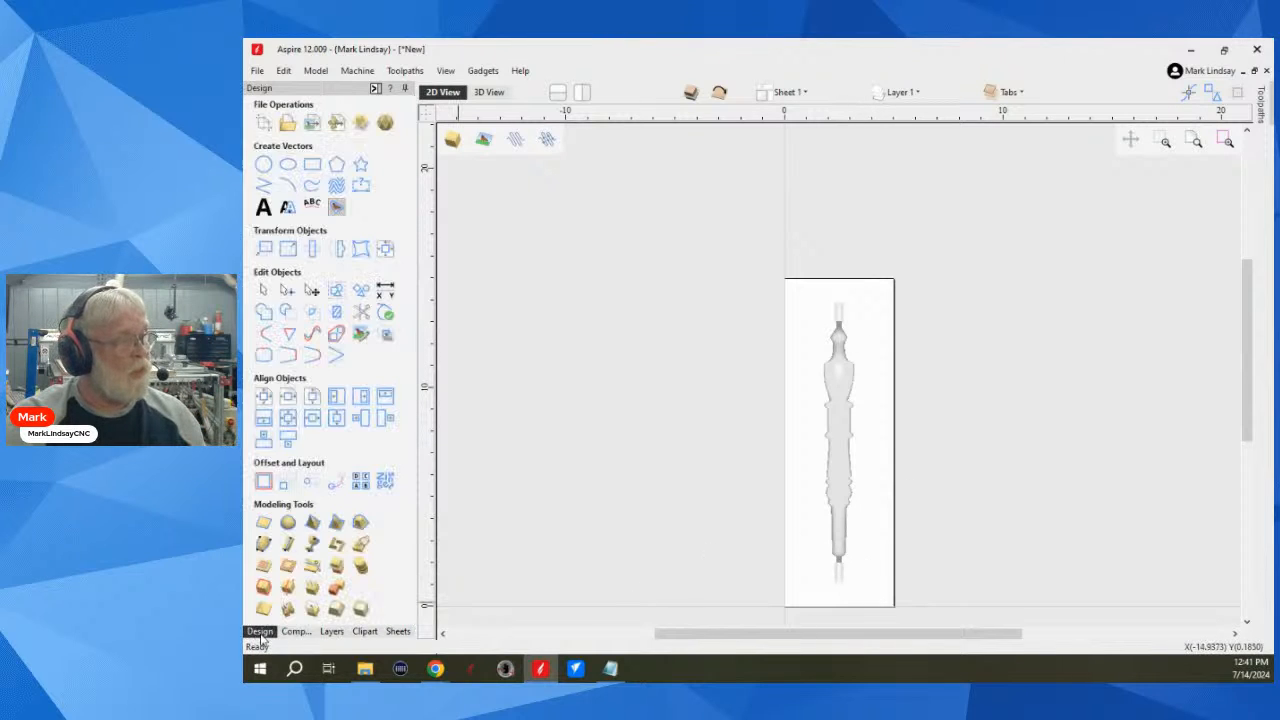
# Step: Open the 3D Finish 1 toolpath for editing and limit its machining boundary to the selected level Model
pyautogui.click(375, 89)
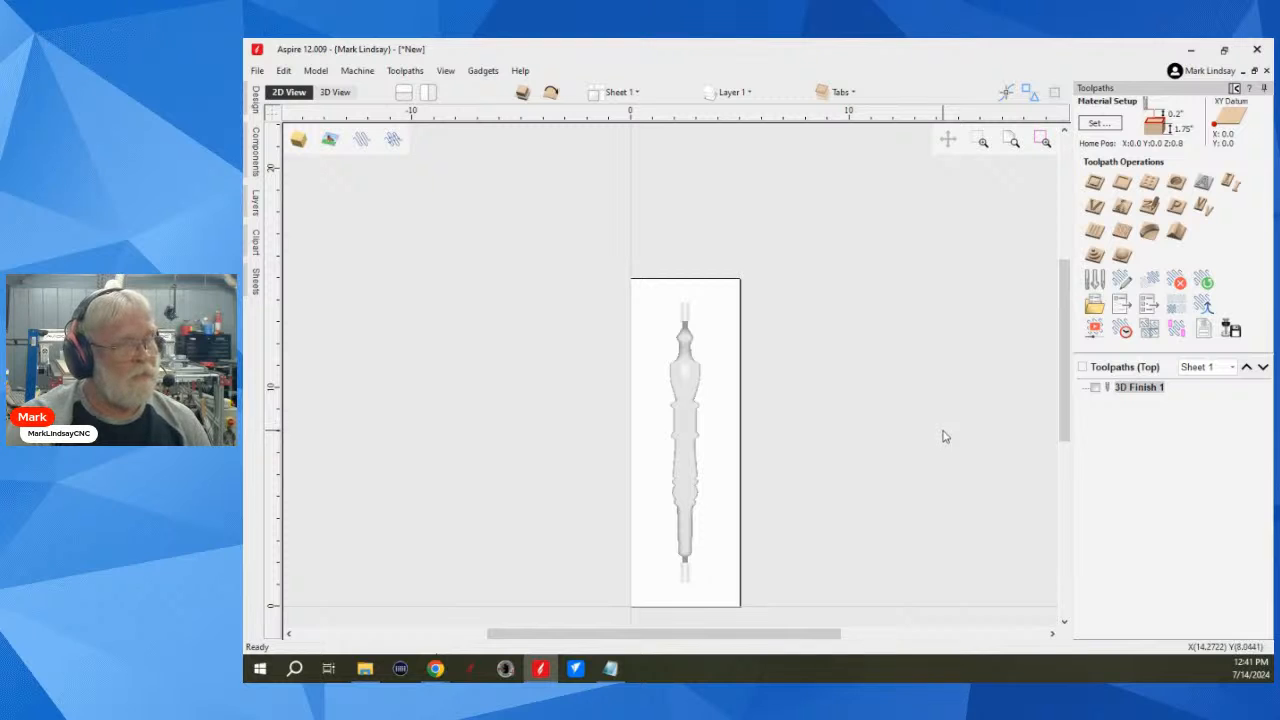
pyautogui.moveTo(1137, 392)
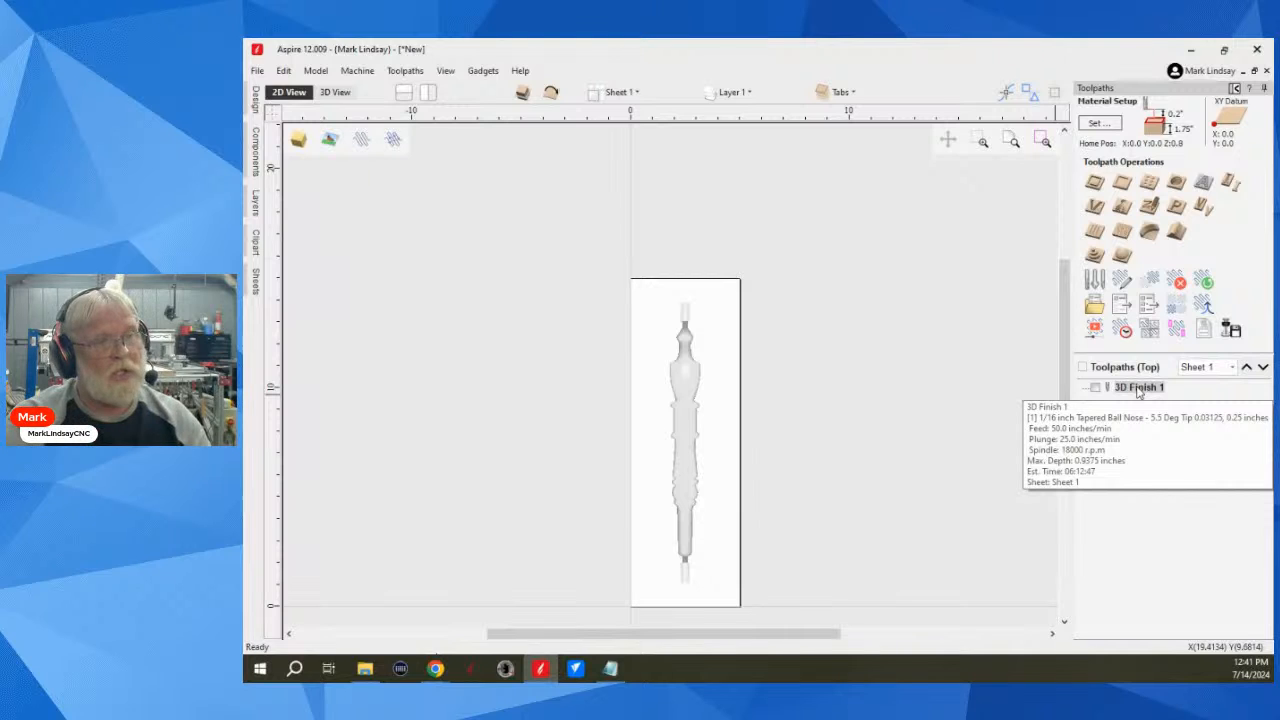
pyautogui.doubleClick(1137, 390)
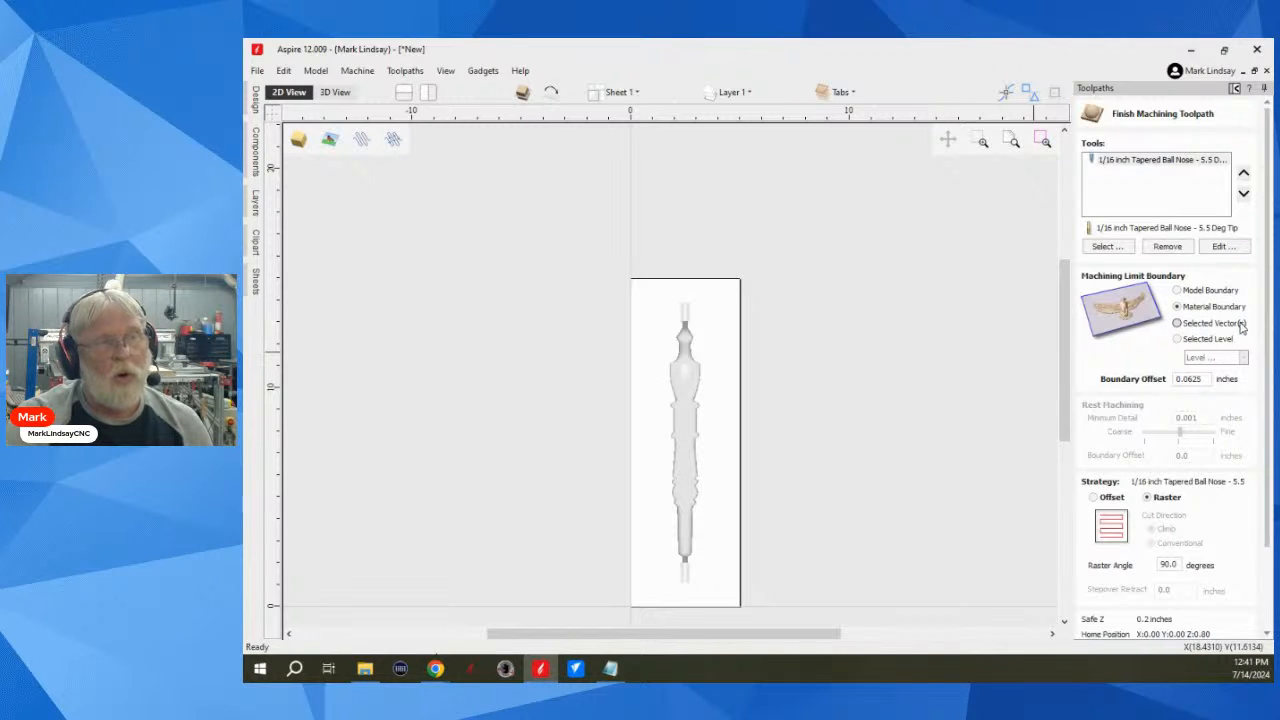
pyautogui.click(1177, 339)
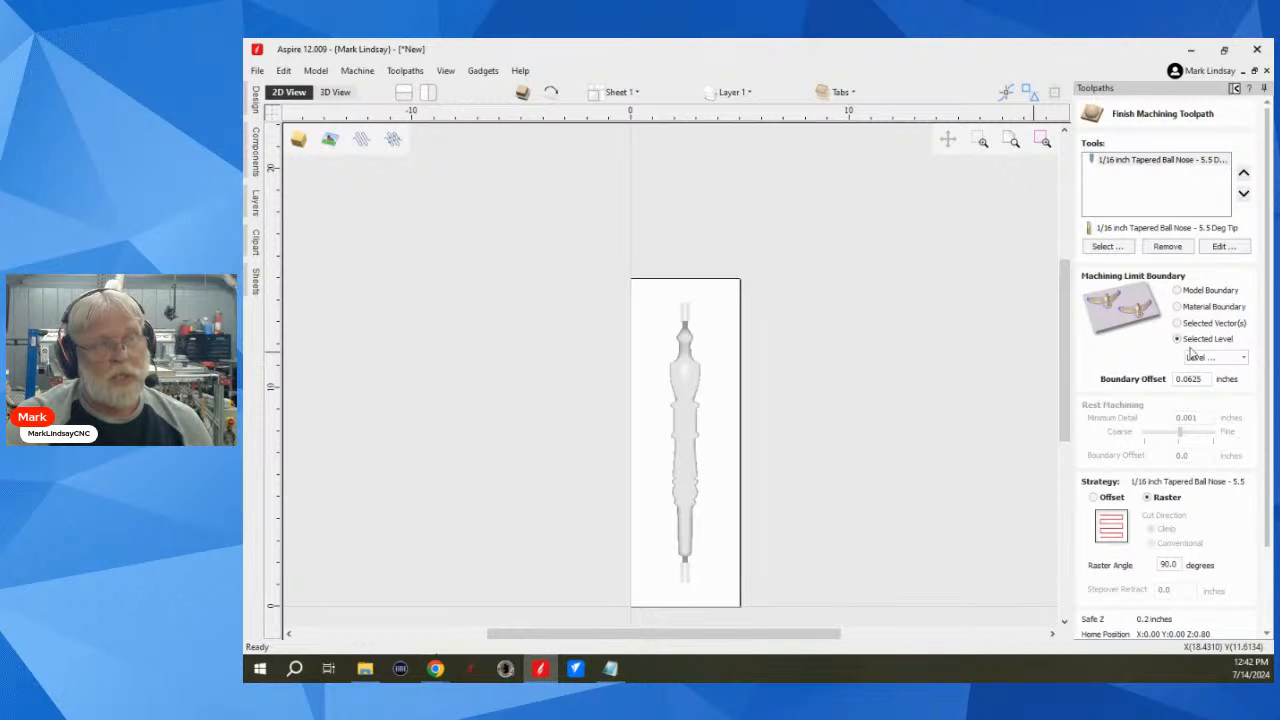
pyautogui.click(1244, 359)
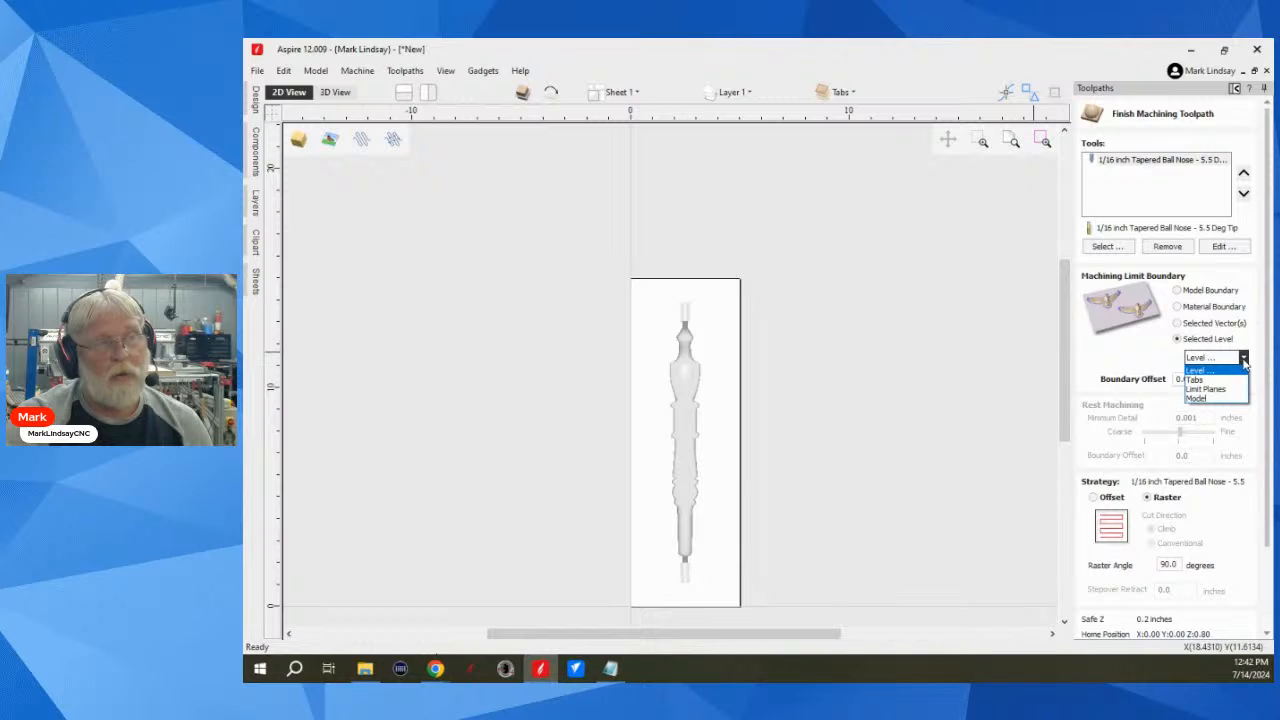
pyautogui.click(1208, 399)
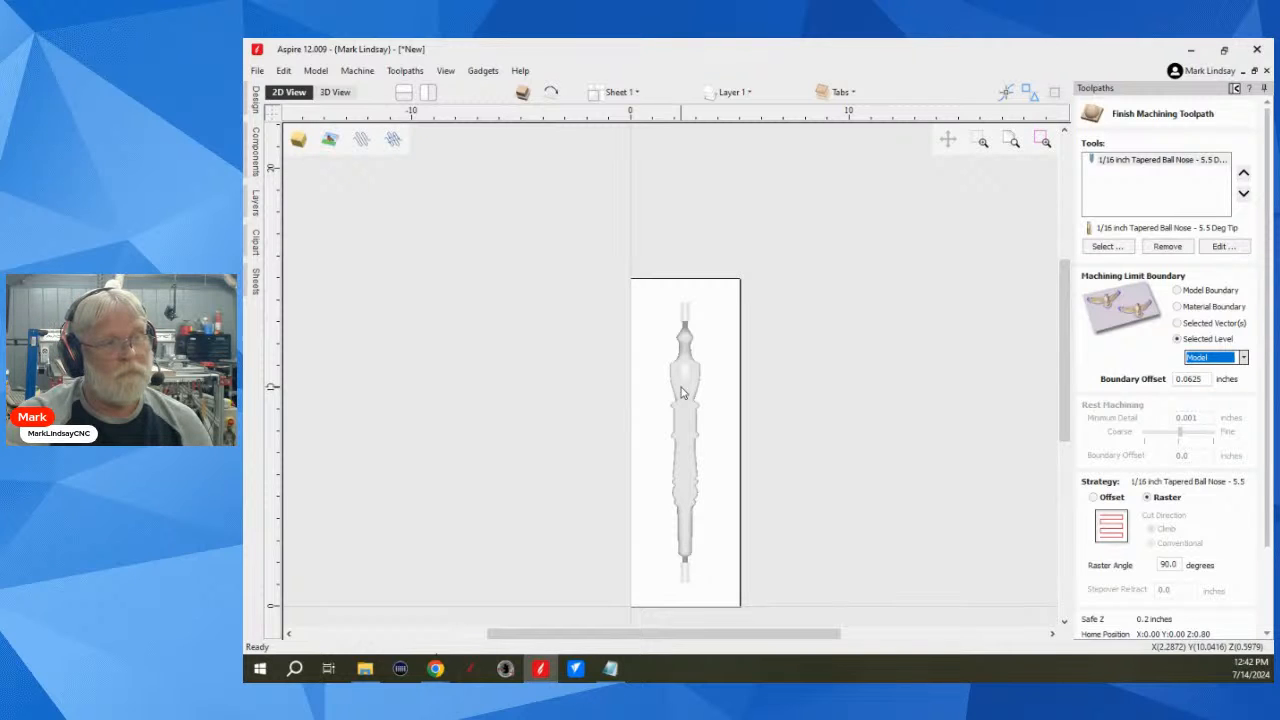
# Step: Recalculate the 3D Finish 1 toolpath and run the cut preview for it
pyautogui.scroll(-3, 1185, 480)
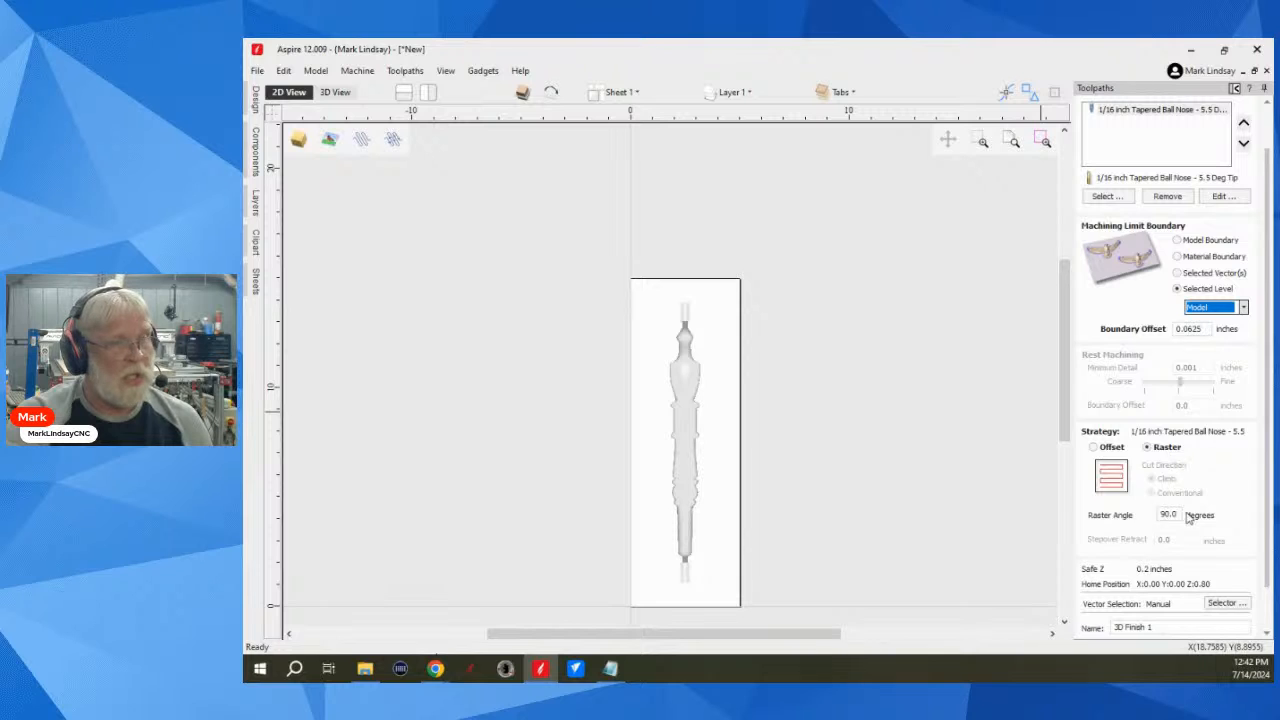
pyautogui.scroll(-1, 1188, 515)
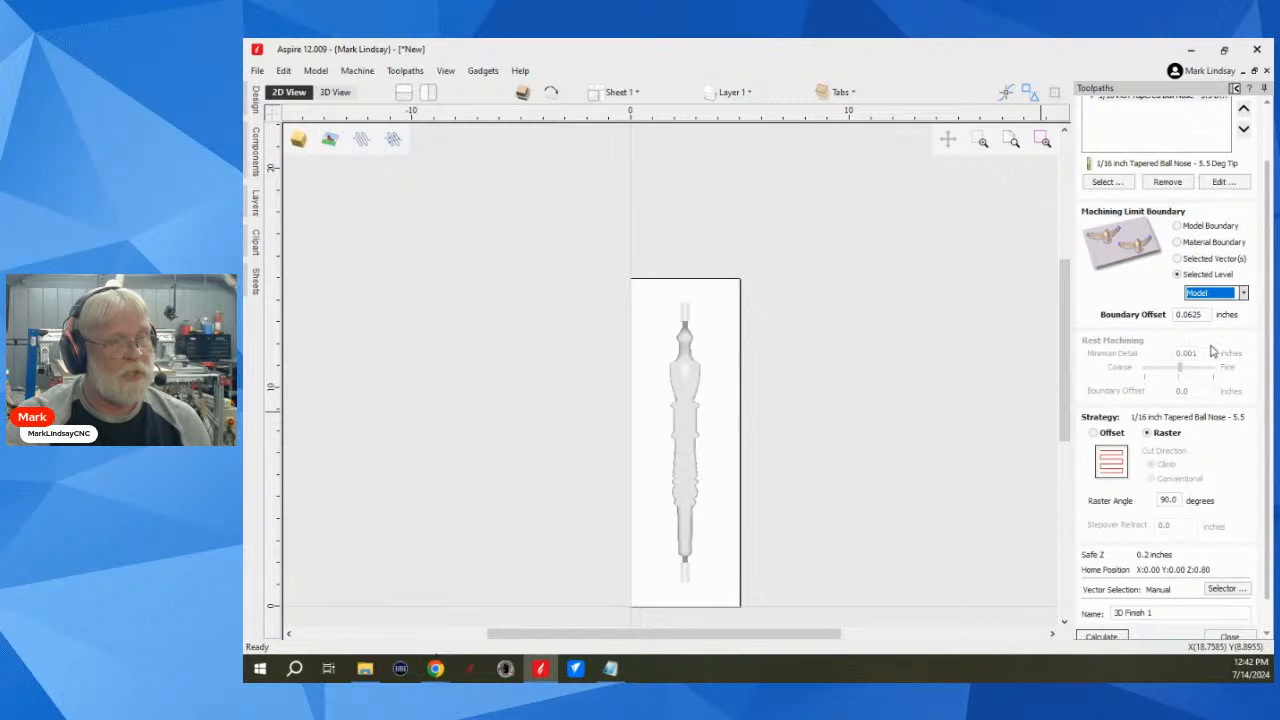
pyautogui.scroll(-1, 1188, 496)
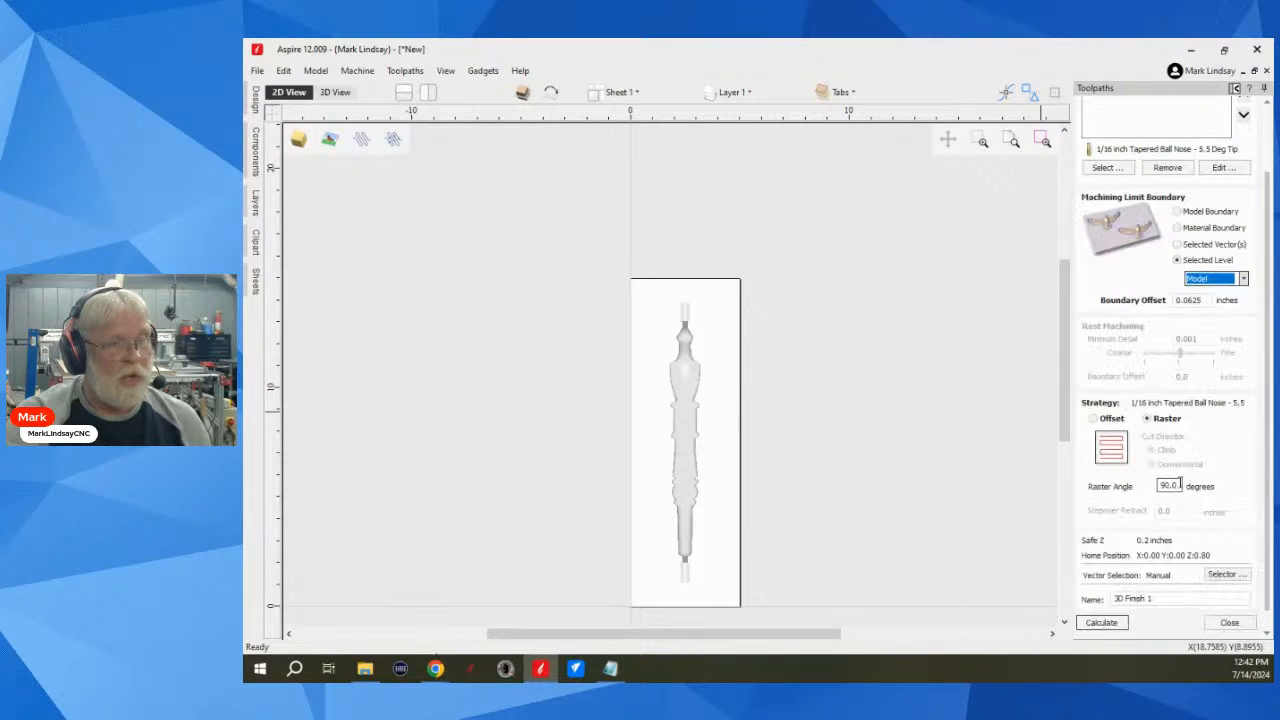
pyautogui.click(1103, 623)
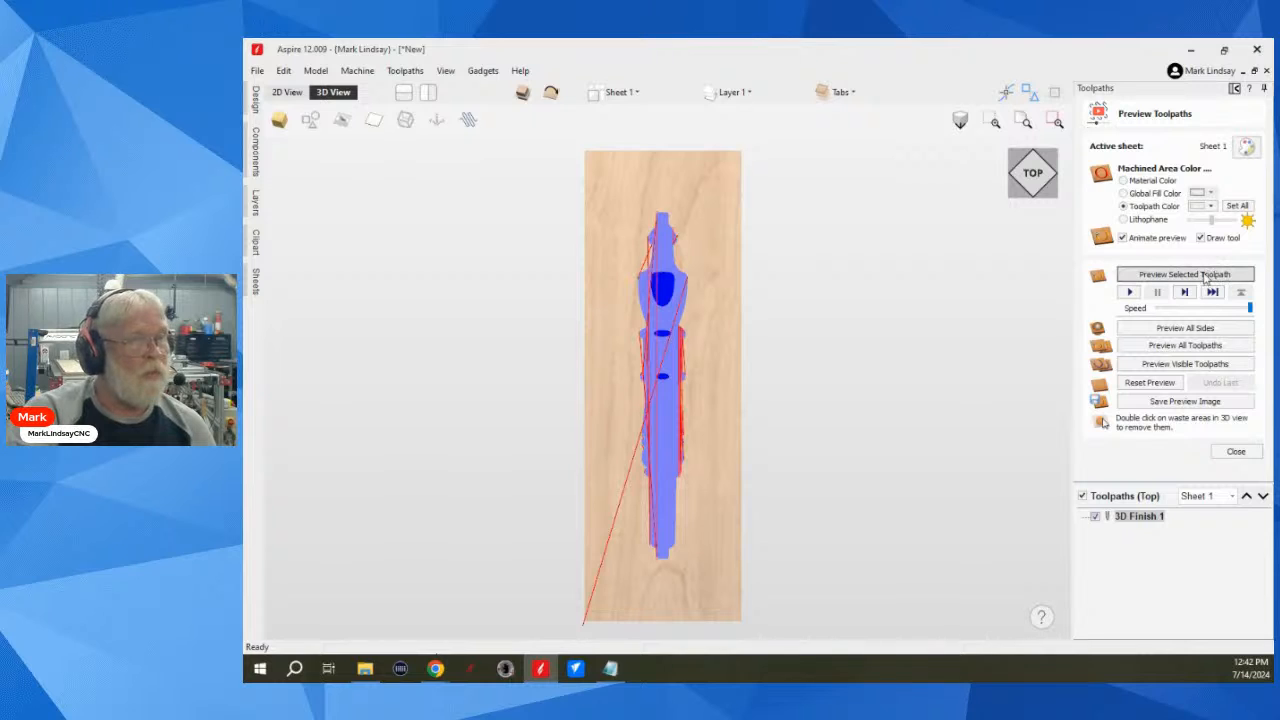
pyautogui.click(1206, 274)
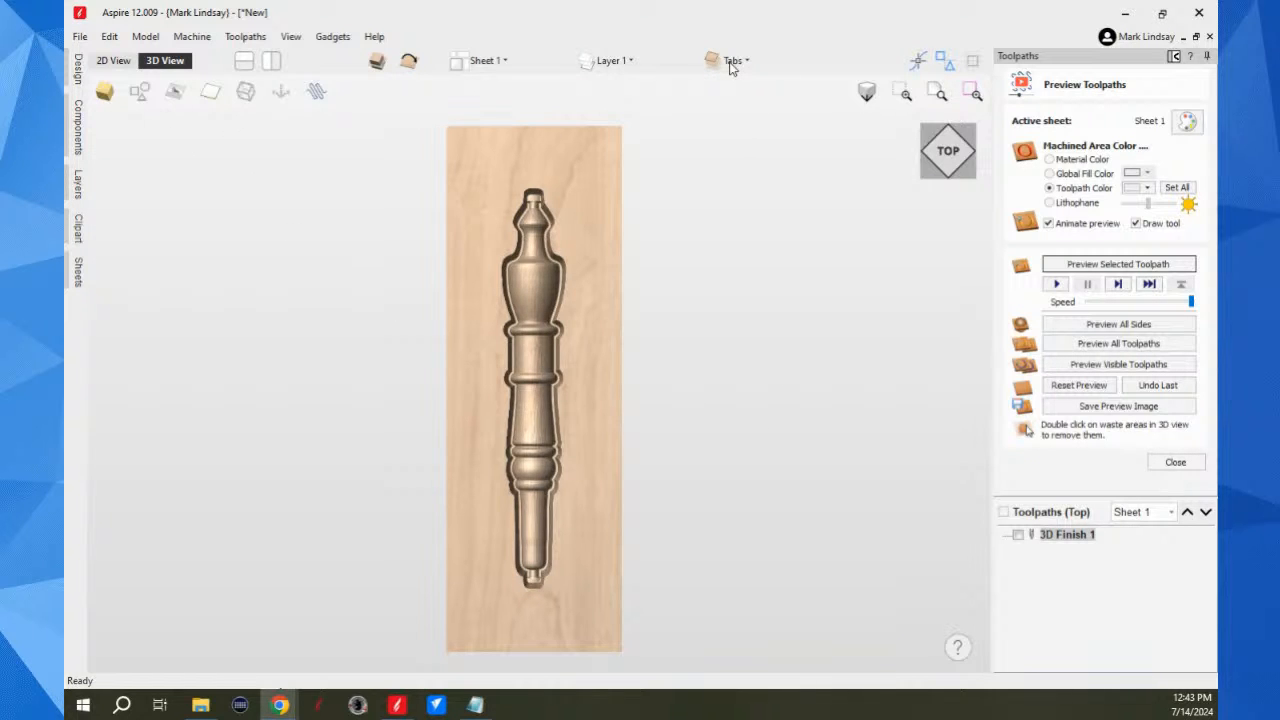
# Step: Inspect the previewed cut around the spindle's ends from a tilted close-up and return to the top view
pyautogui.moveTo(551, 617); pyautogui.dragTo(567, 520)
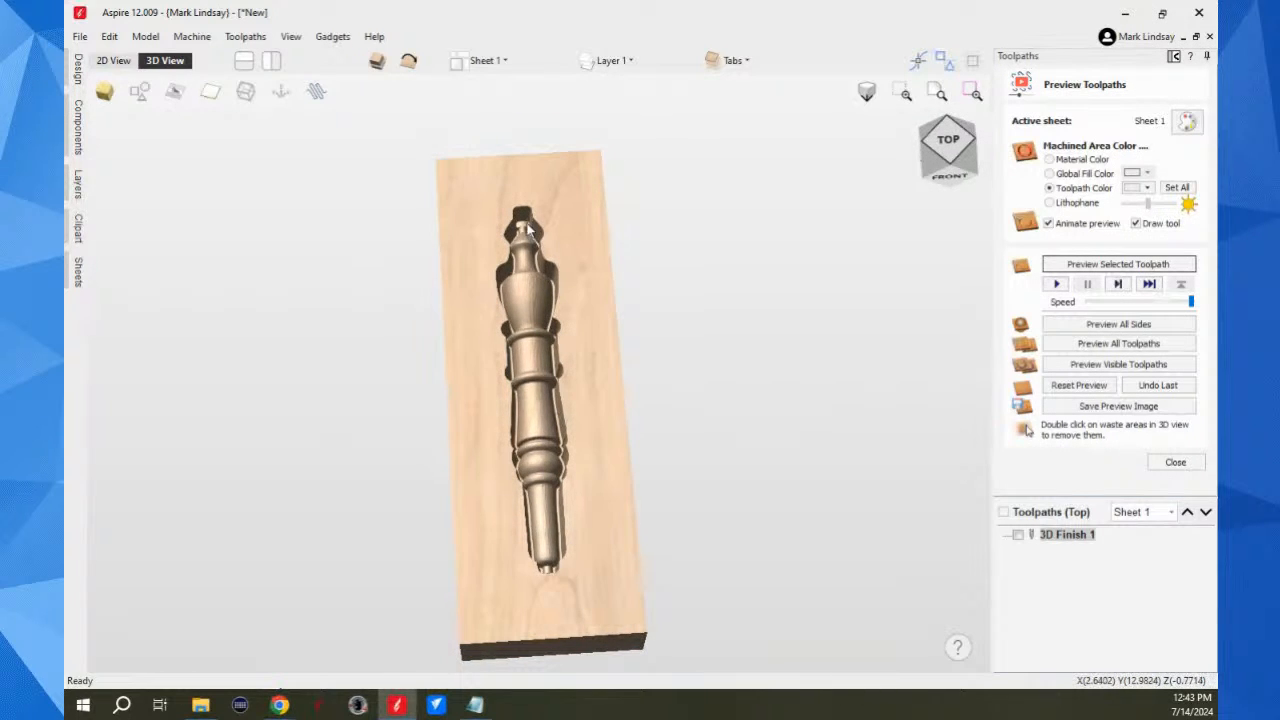
pyautogui.scroll(3, 524, 224)
pyautogui.scroll(2, 524, 224)
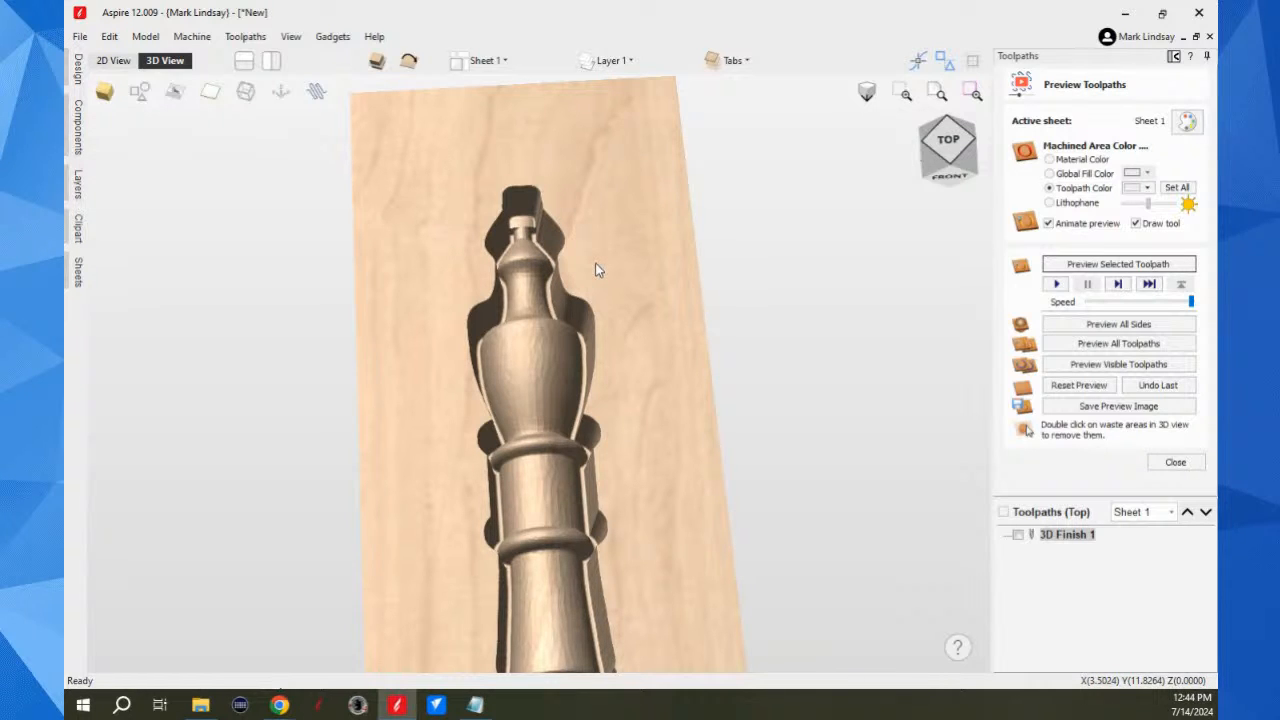
pyautogui.scroll(-4, 596, 262)
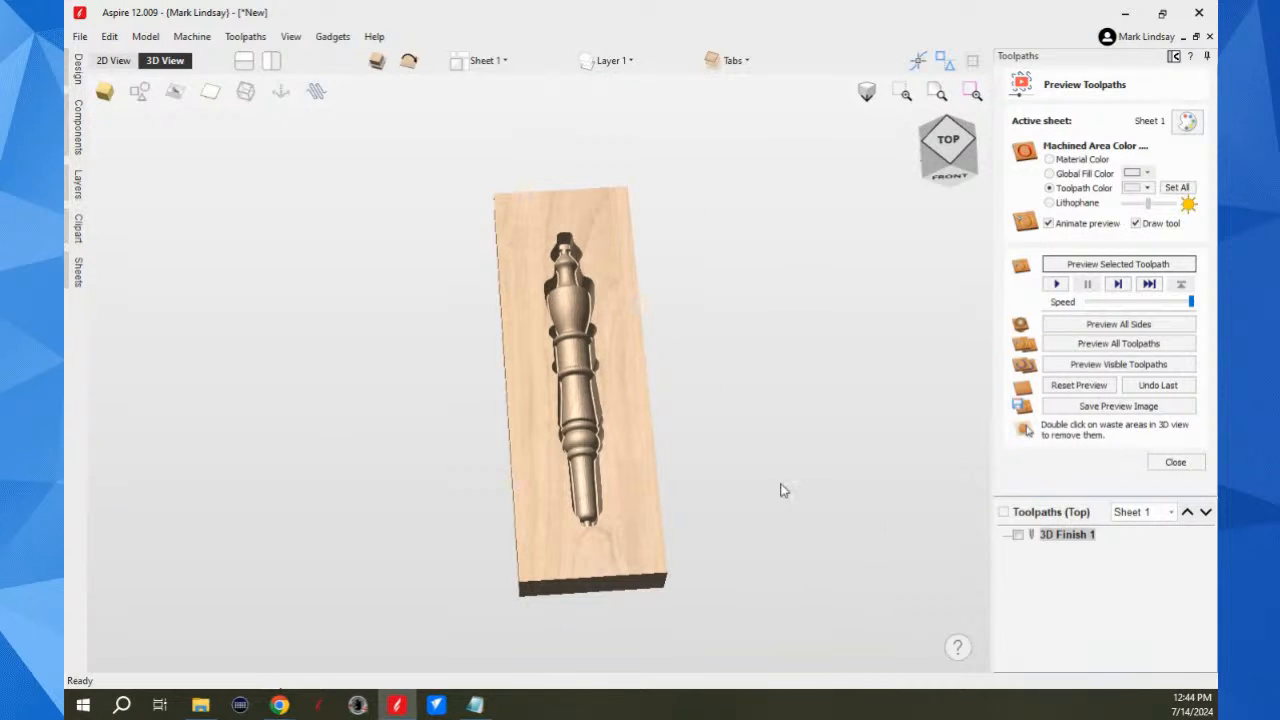
pyautogui.click(948, 140)
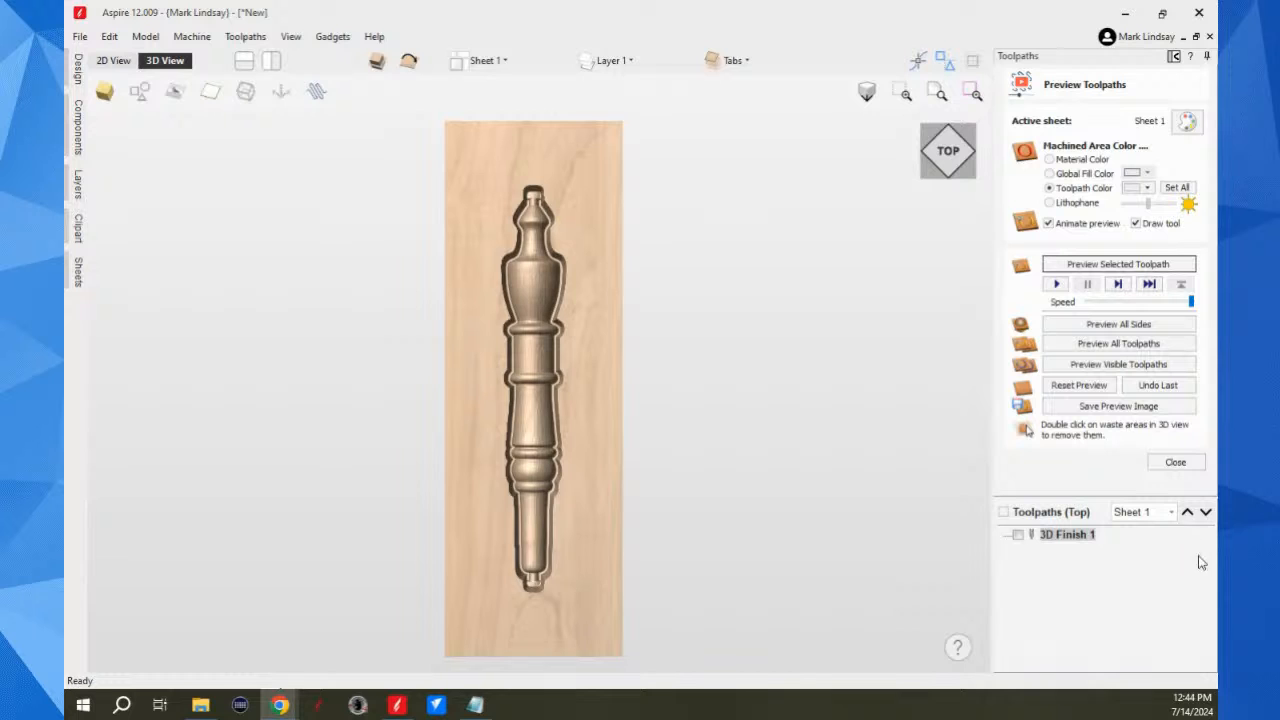
# Step: Close the cut preview and check the machining time estimate in the toolpaths summary
pyautogui.click(1175, 462)
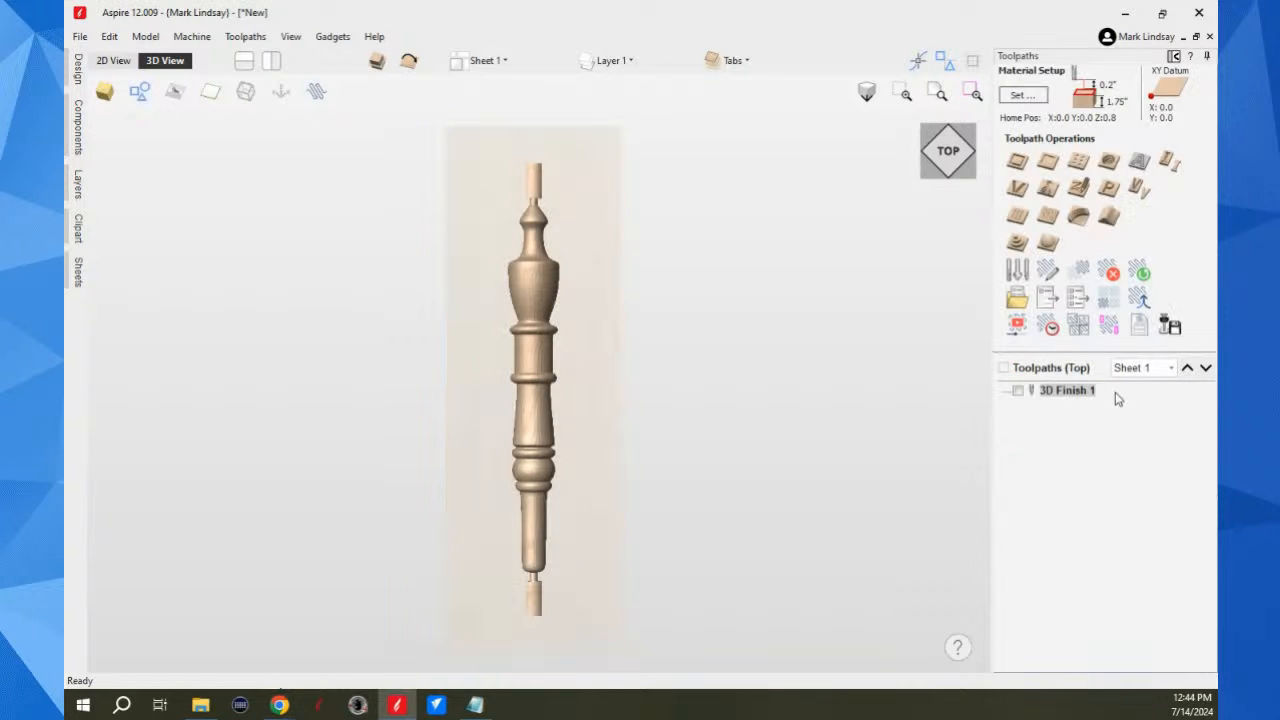
pyautogui.click(1048, 327)
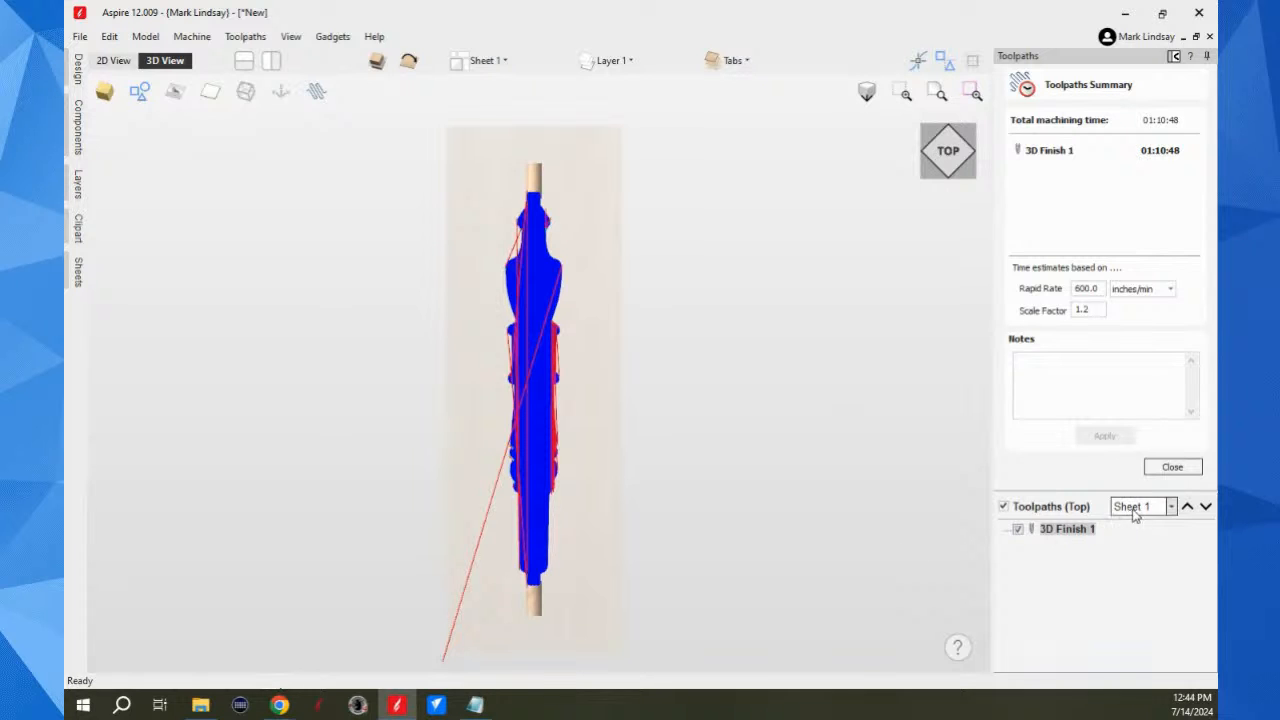
pyautogui.click(1172, 467)
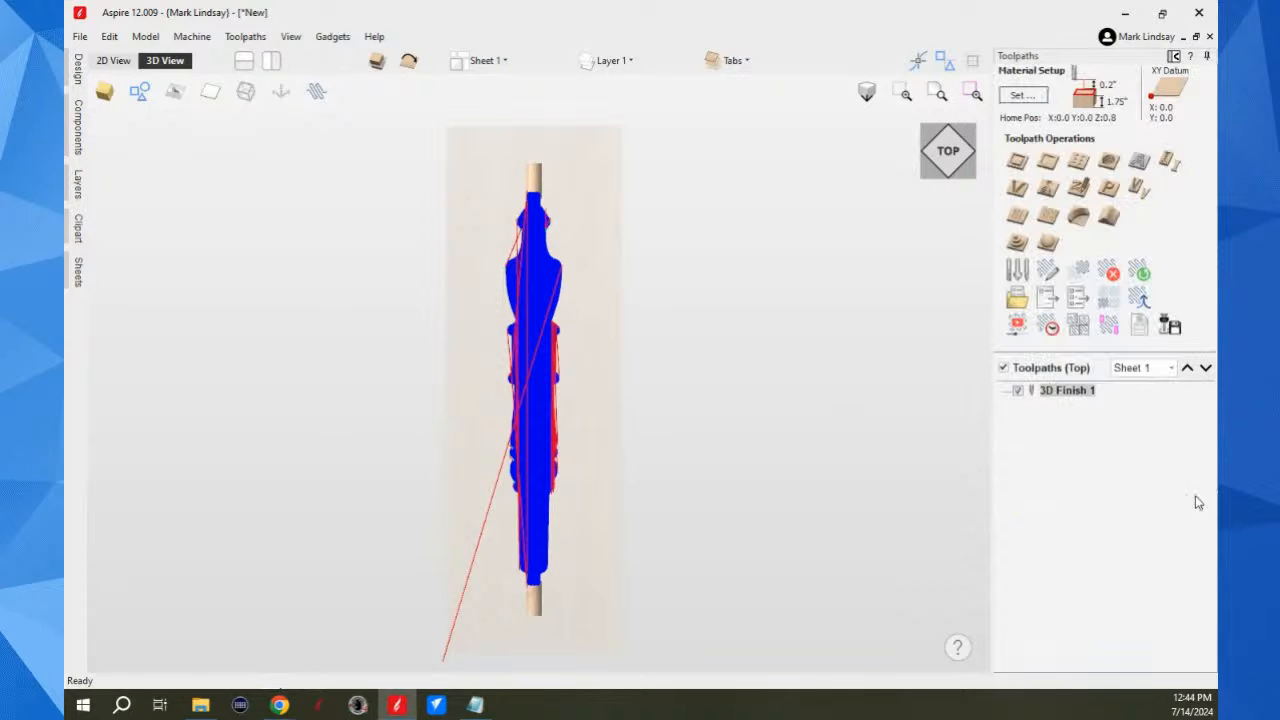
# Step: Hide the 3D Finish 1 toolpath, flip to the bottom side of the job, and show its design in the 2D view
pyautogui.click(1018, 391)
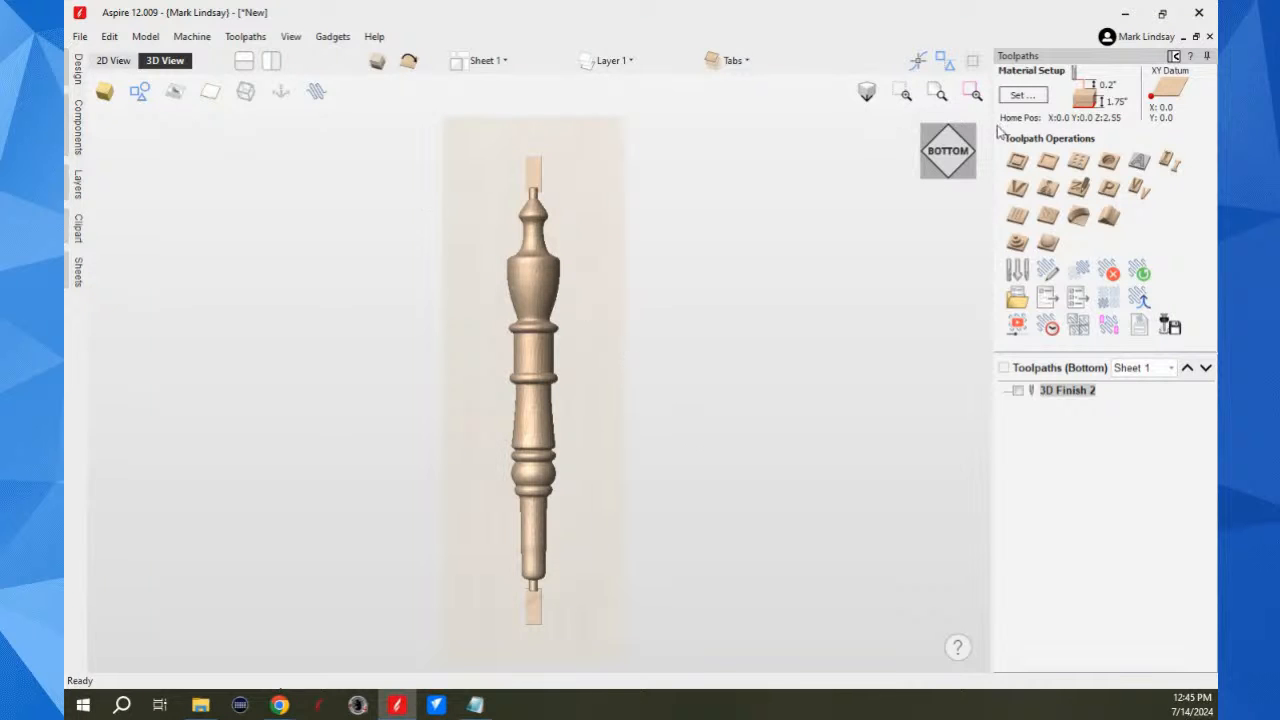
pyautogui.click(1173, 56)
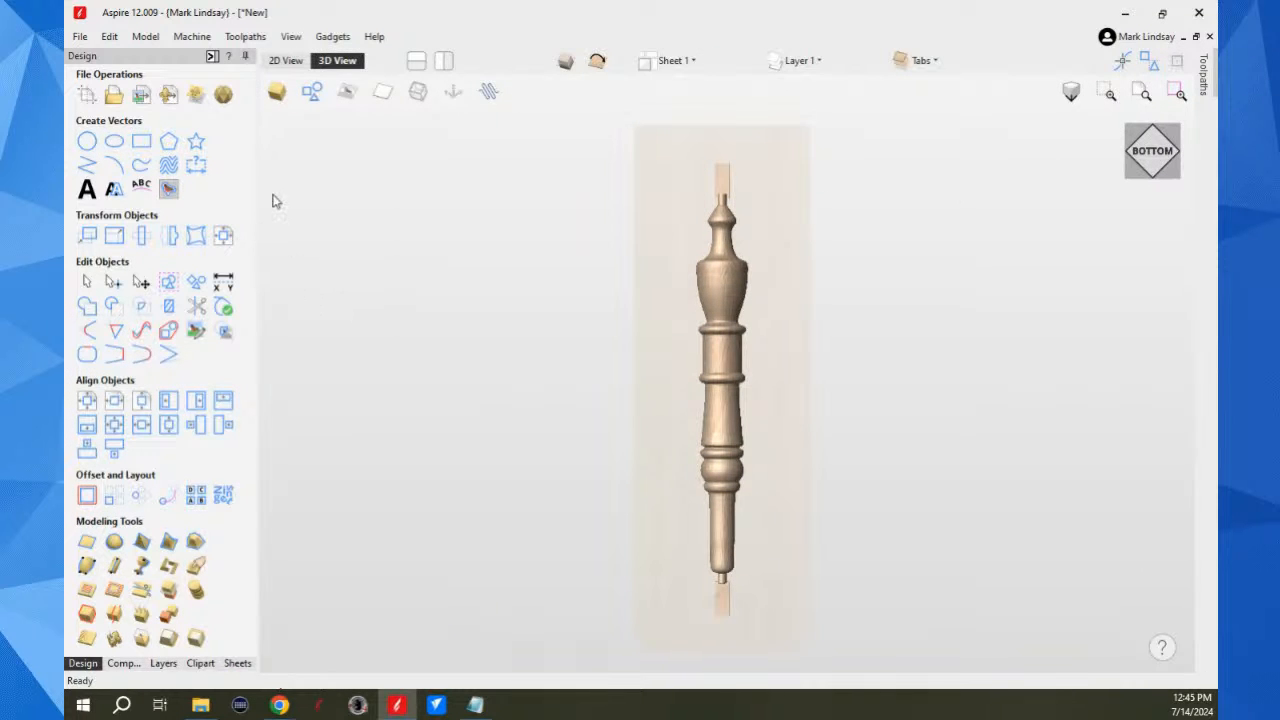
pyautogui.click(288, 62)
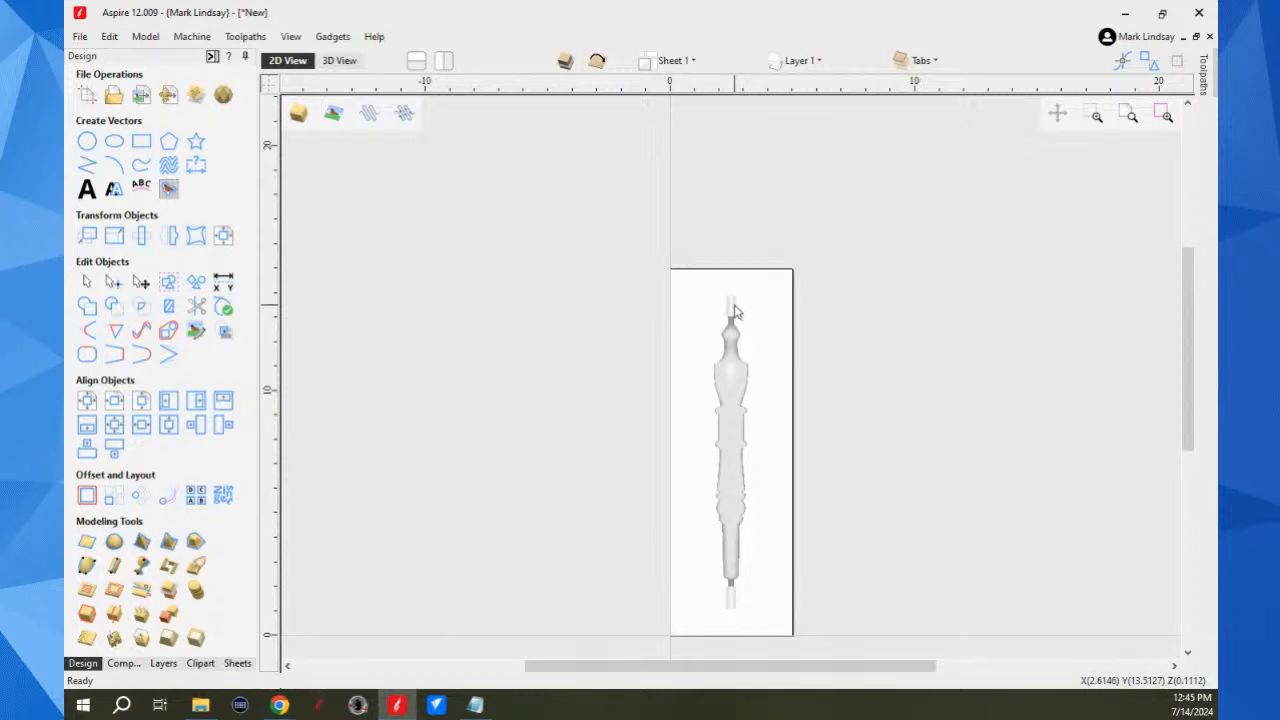
# Step: Copy the two tabs at the spindle's ends to the other side of the job
pyautogui.rightClick(733, 607)
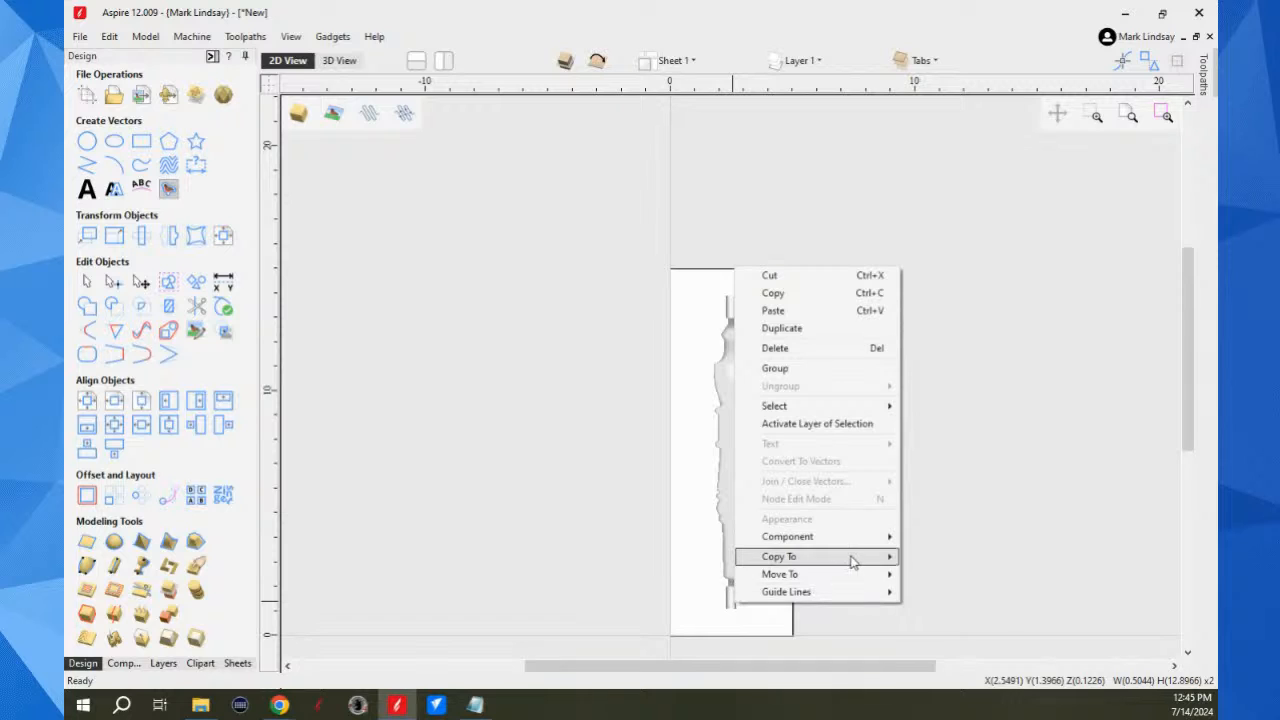
pyautogui.moveTo(852, 562)
pyautogui.click(950, 557)
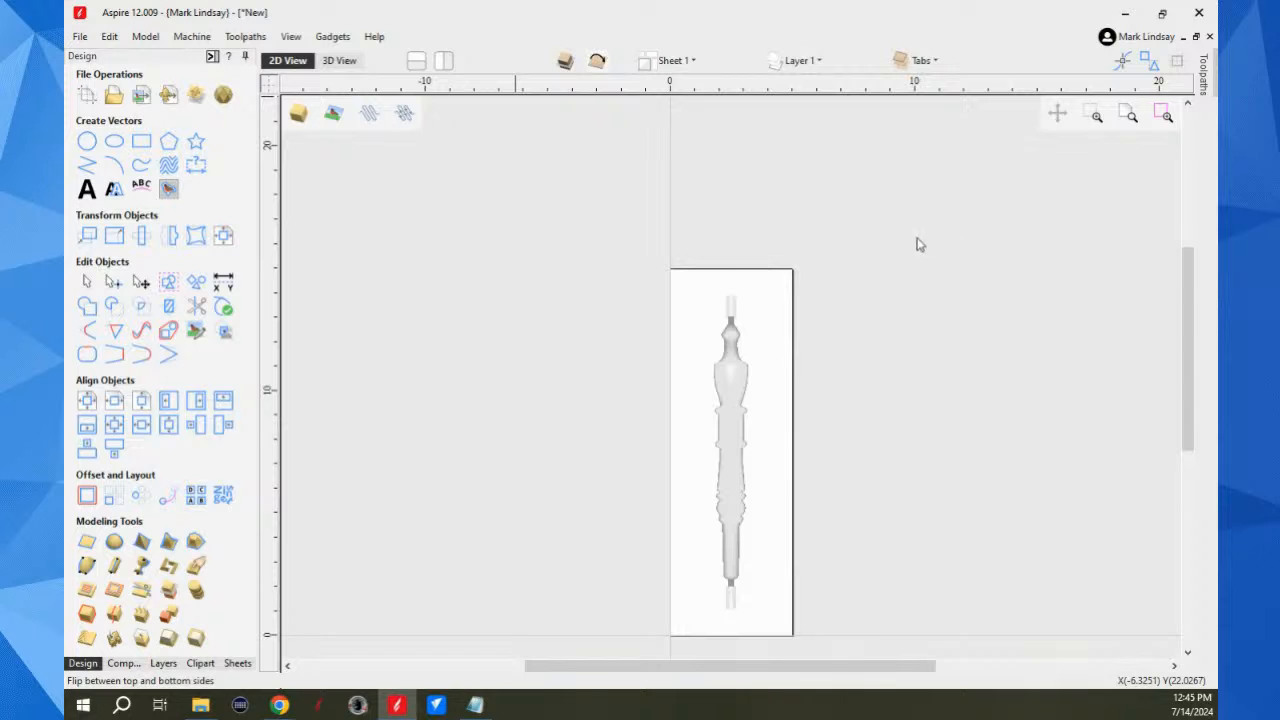
# Step: Inspect the bottom side's spindle and tabs in 3D and review its component list
pyautogui.click(338, 61)
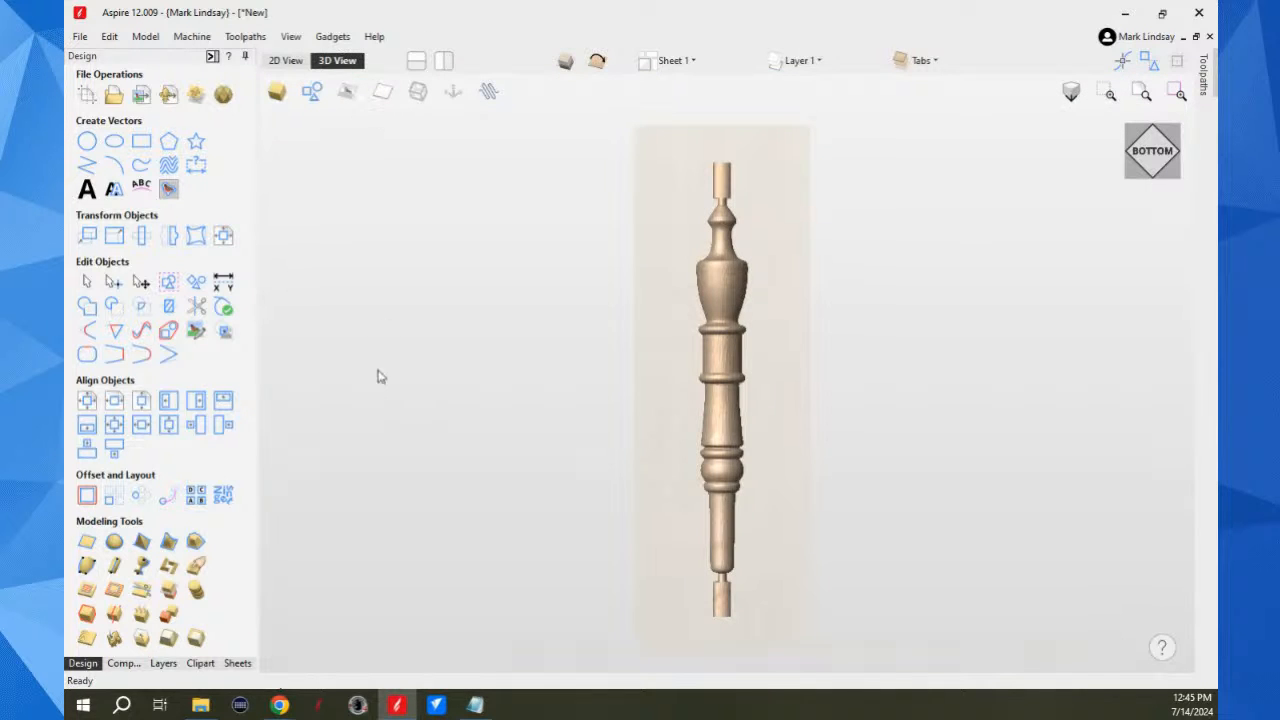
pyautogui.click(128, 665)
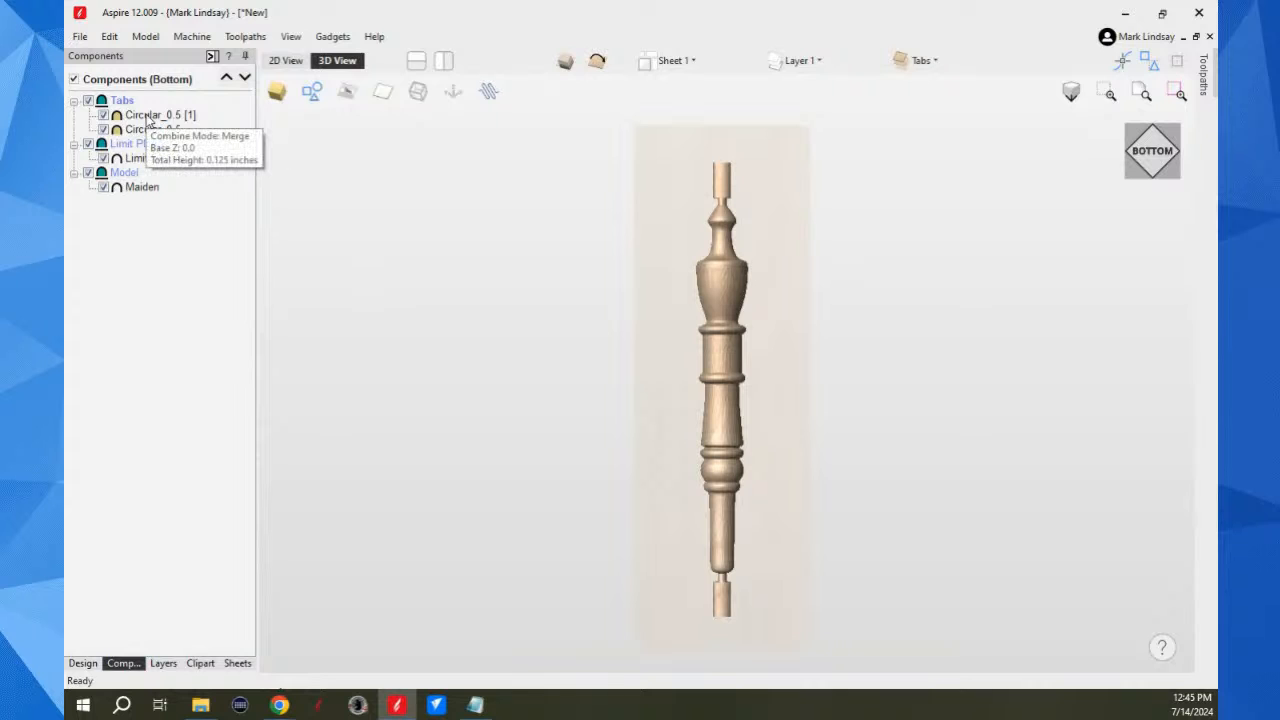
pyautogui.click(83, 664)
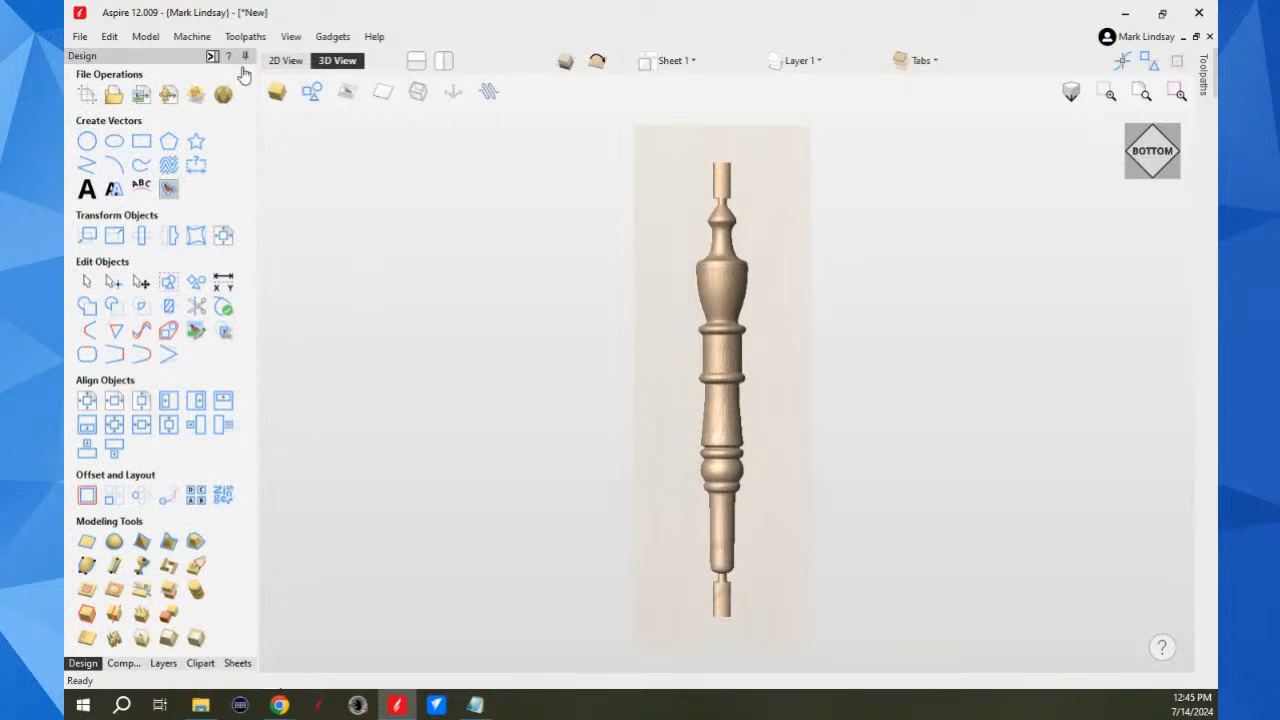
# Step: Calculate a bottom-side 3D finishing toolpath limited to the Model level, using the 1/16 inch tapered ball nose and a 90-degree raster
pyautogui.click(212, 56)
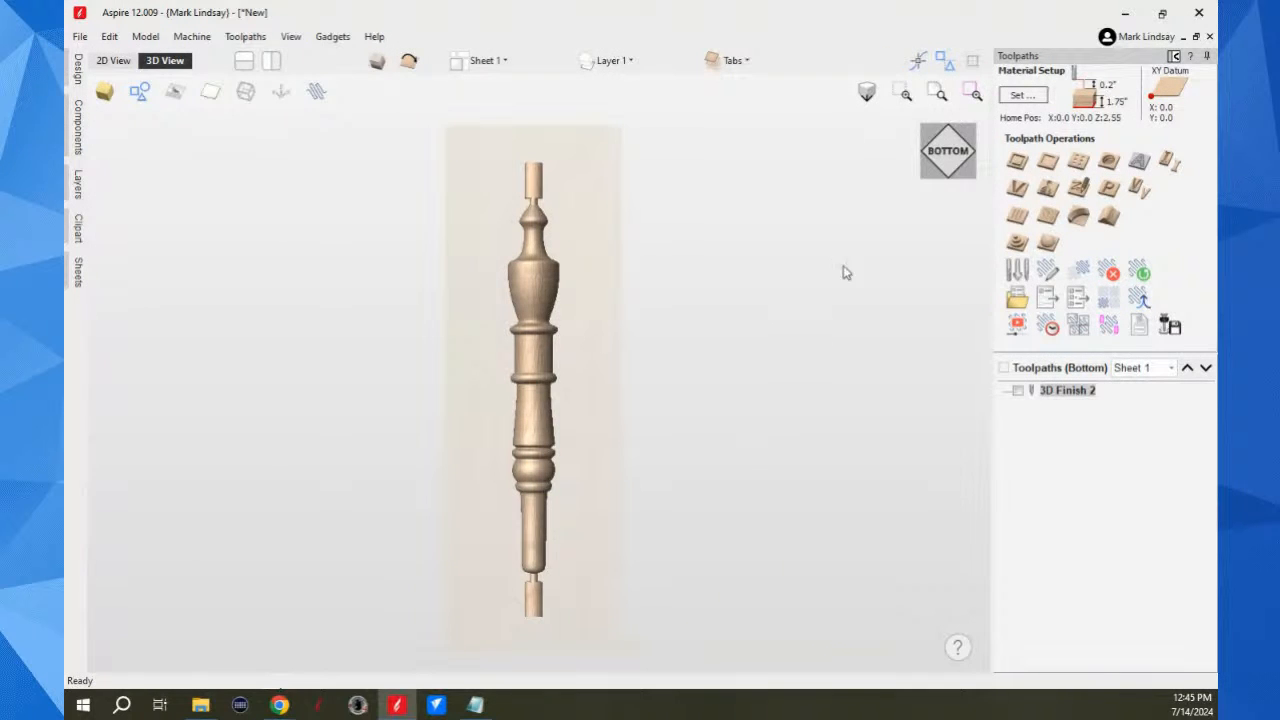
pyautogui.click(1048, 243)
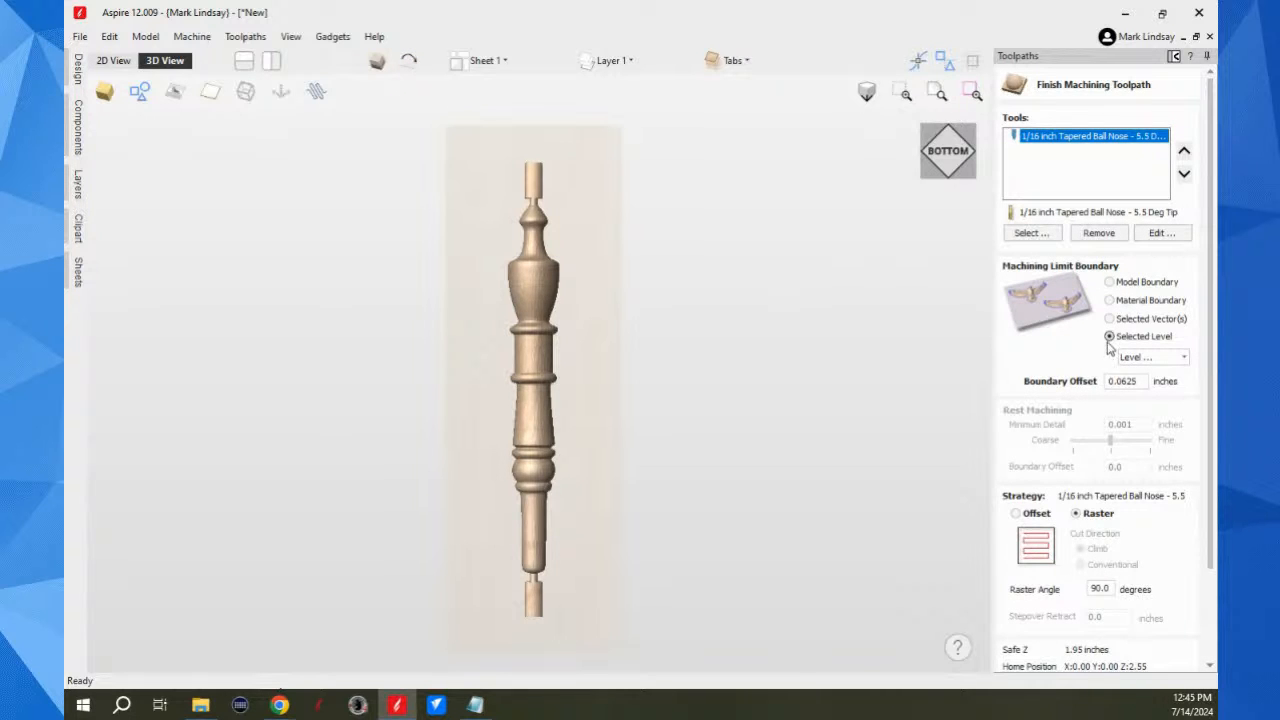
pyautogui.click(1180, 360)
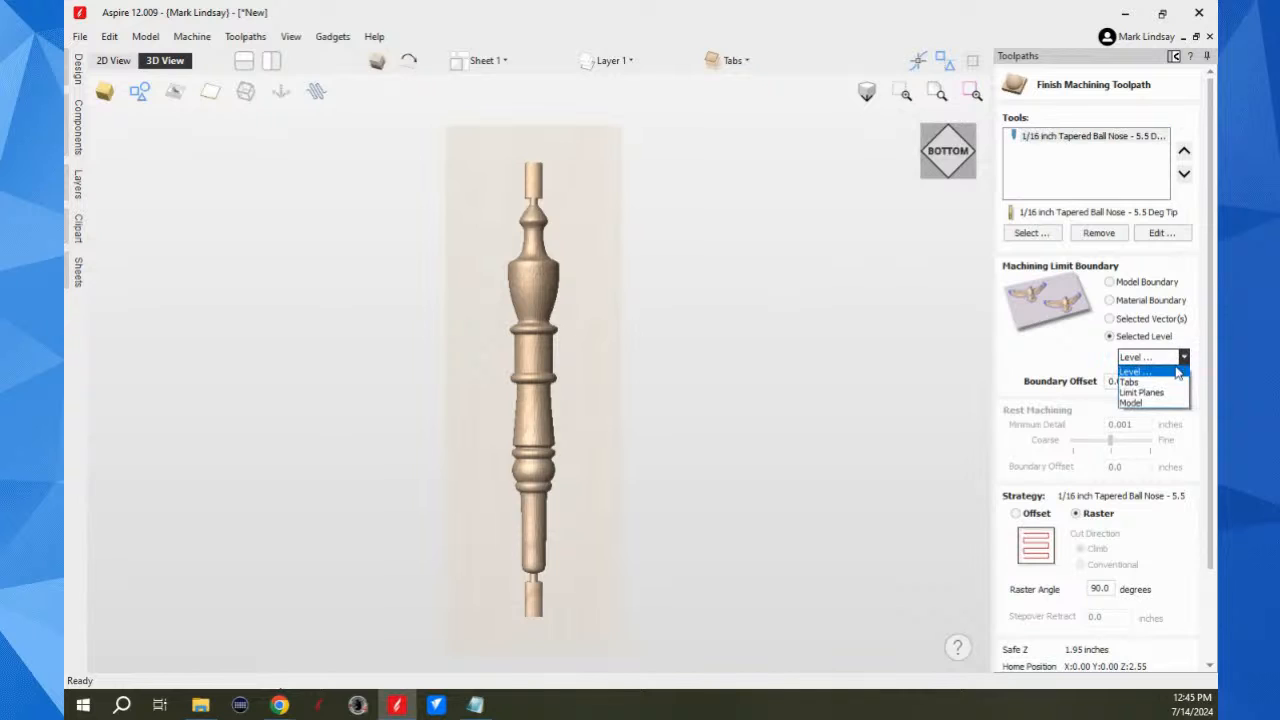
pyautogui.click(1157, 403)
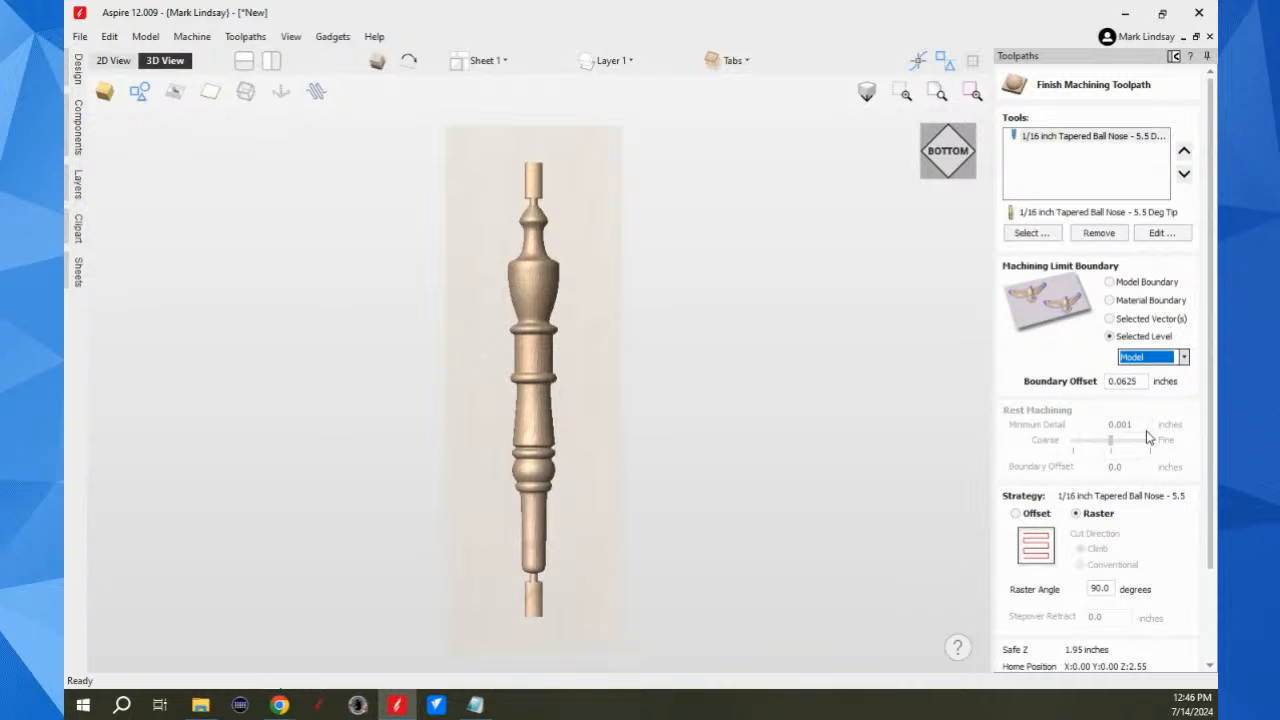
pyautogui.scroll(-2, 1134, 586)
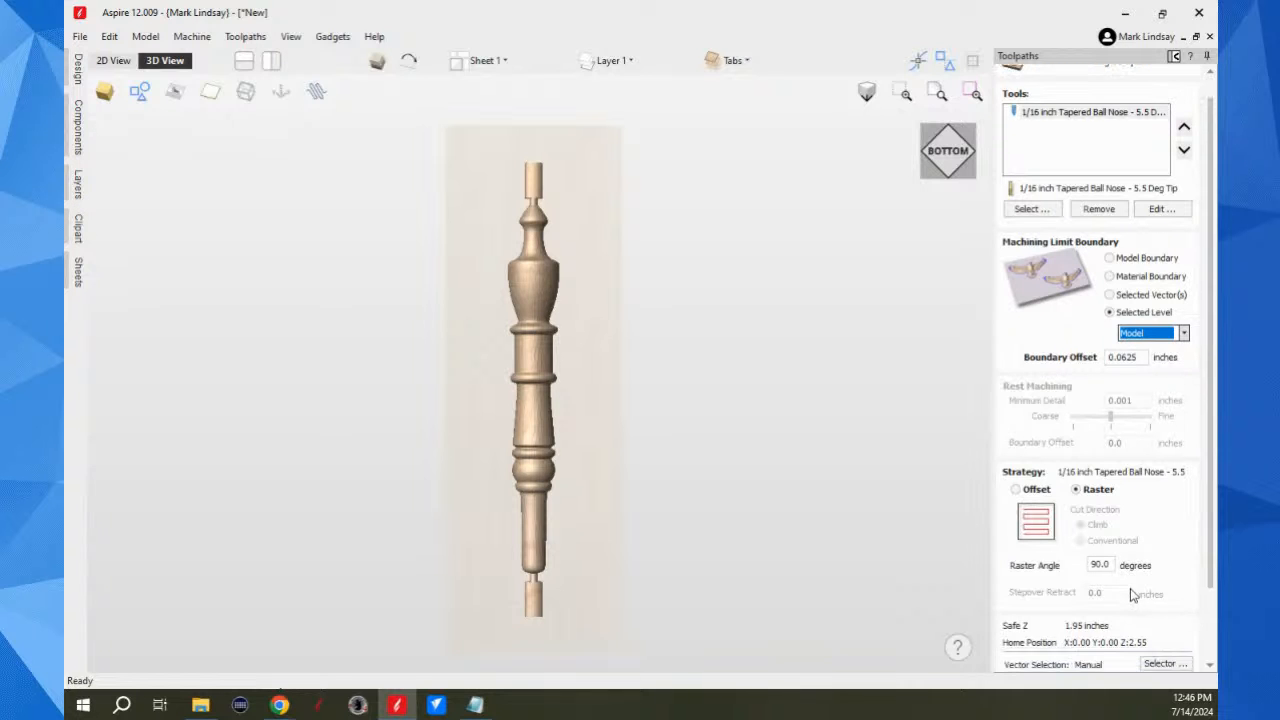
pyautogui.scroll(-2, 1134, 594)
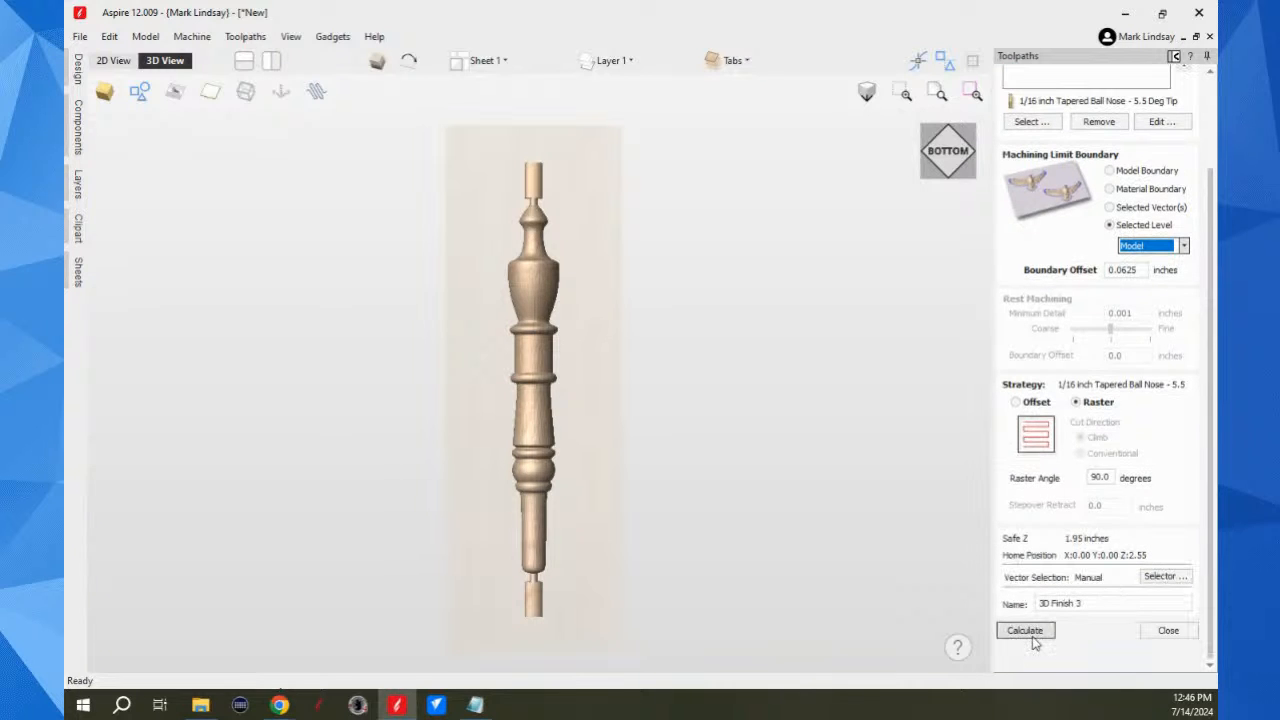
pyautogui.click(1025, 631)
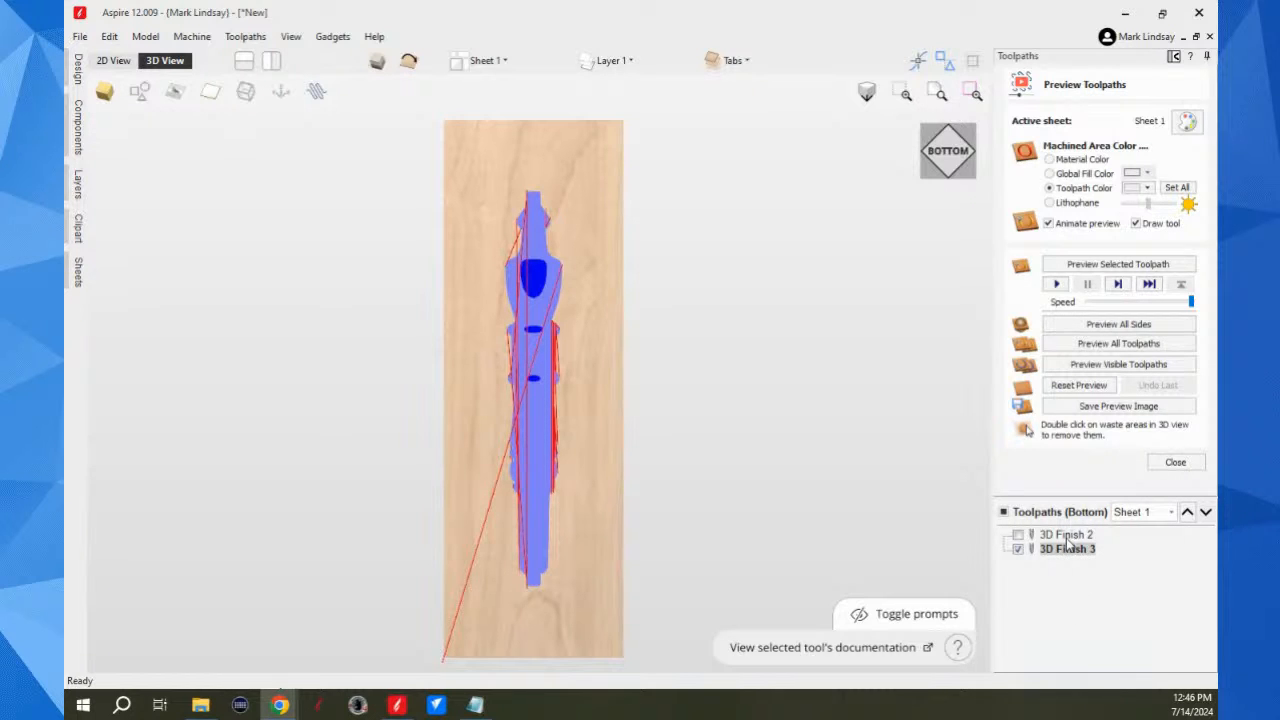
# Step: Preview the selected bottom finishing toolpath, inspect the cut from tilted close-ups, and return to the straight-on bottom view
pyautogui.click(1118, 266)
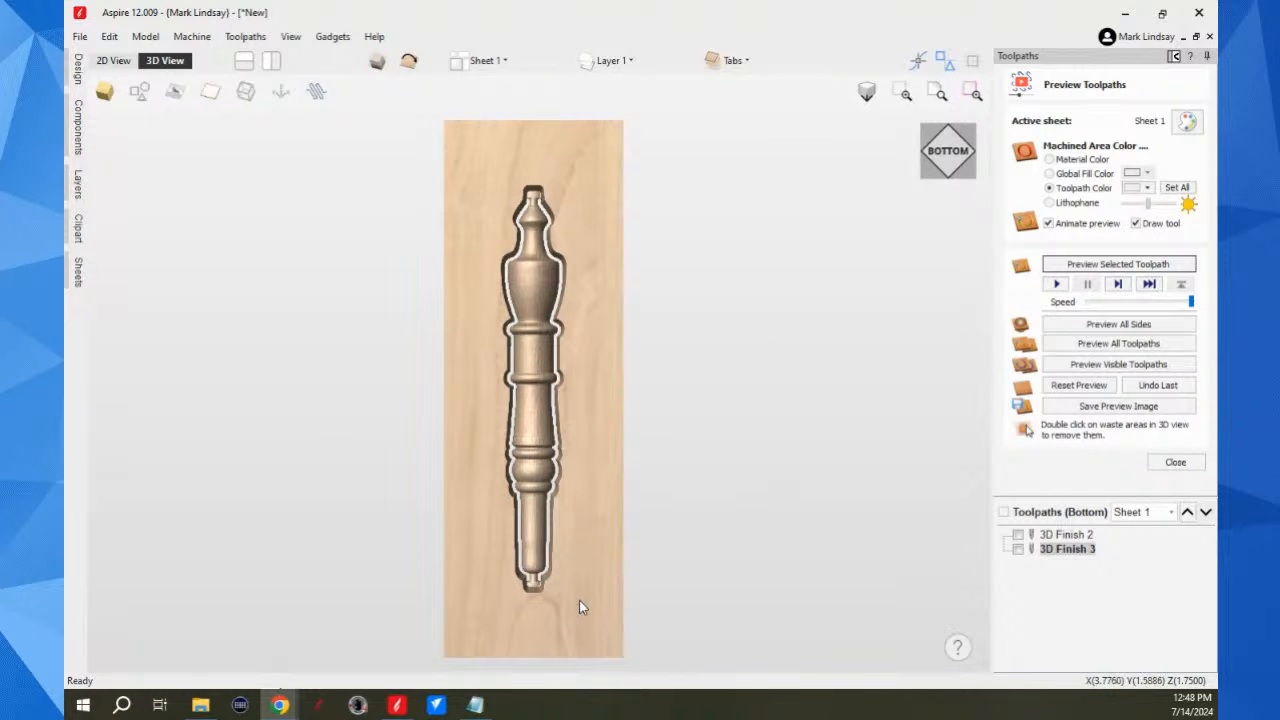
pyautogui.moveTo(575, 602); pyautogui.dragTo(579, 493)
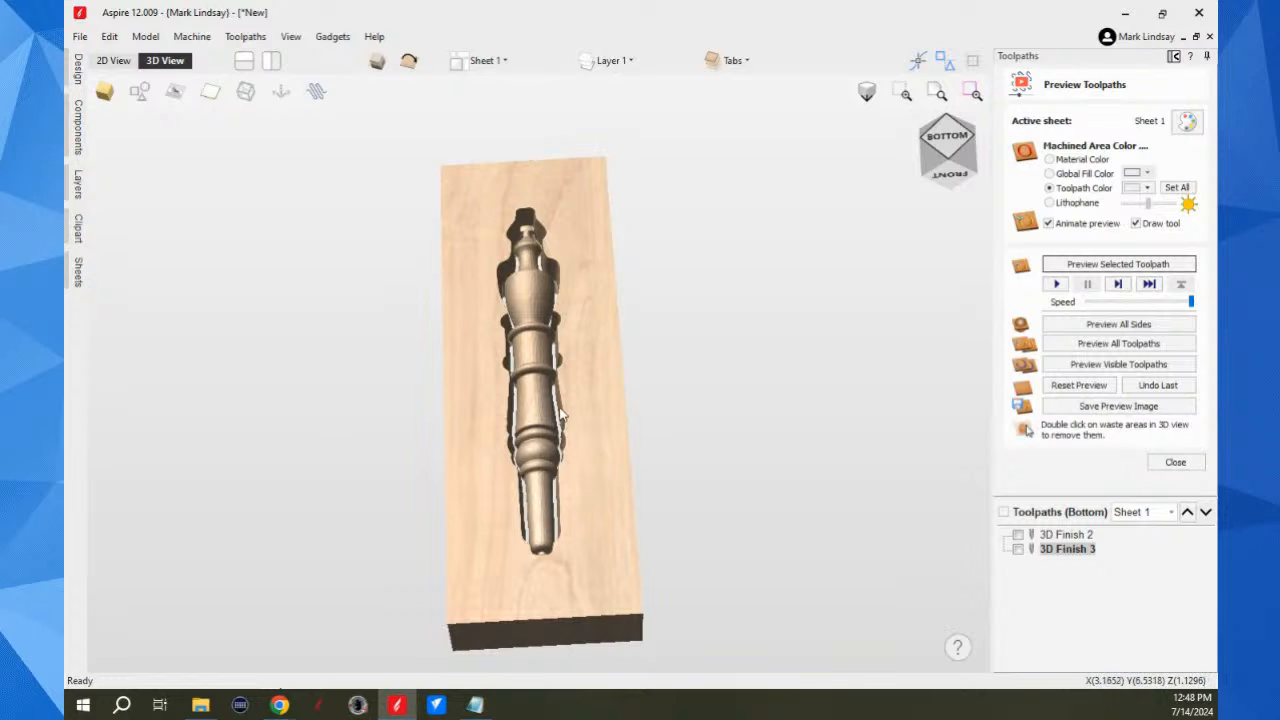
pyautogui.scroll(5, 561, 420)
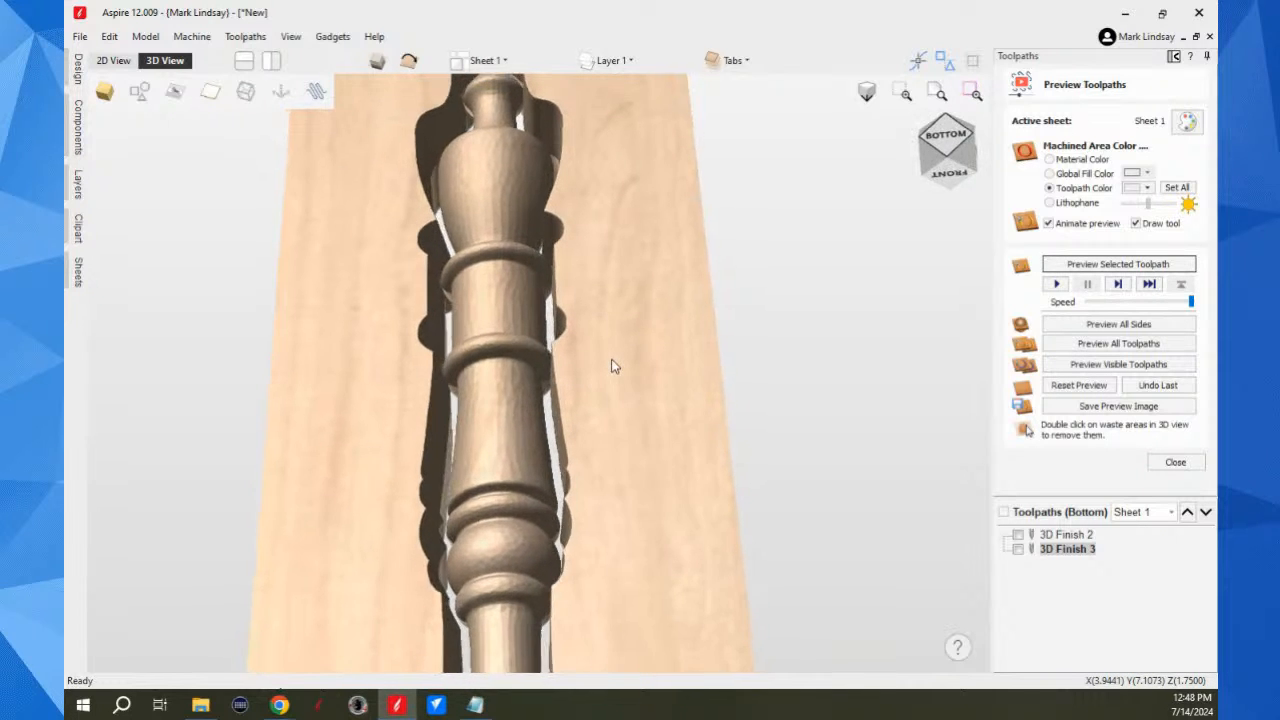
pyautogui.moveTo(603, 354); pyautogui.dragTo(614, 434)
pyautogui.moveTo(514, 505); pyautogui.dragTo(528, 442)
pyautogui.scroll(2, 527, 436)
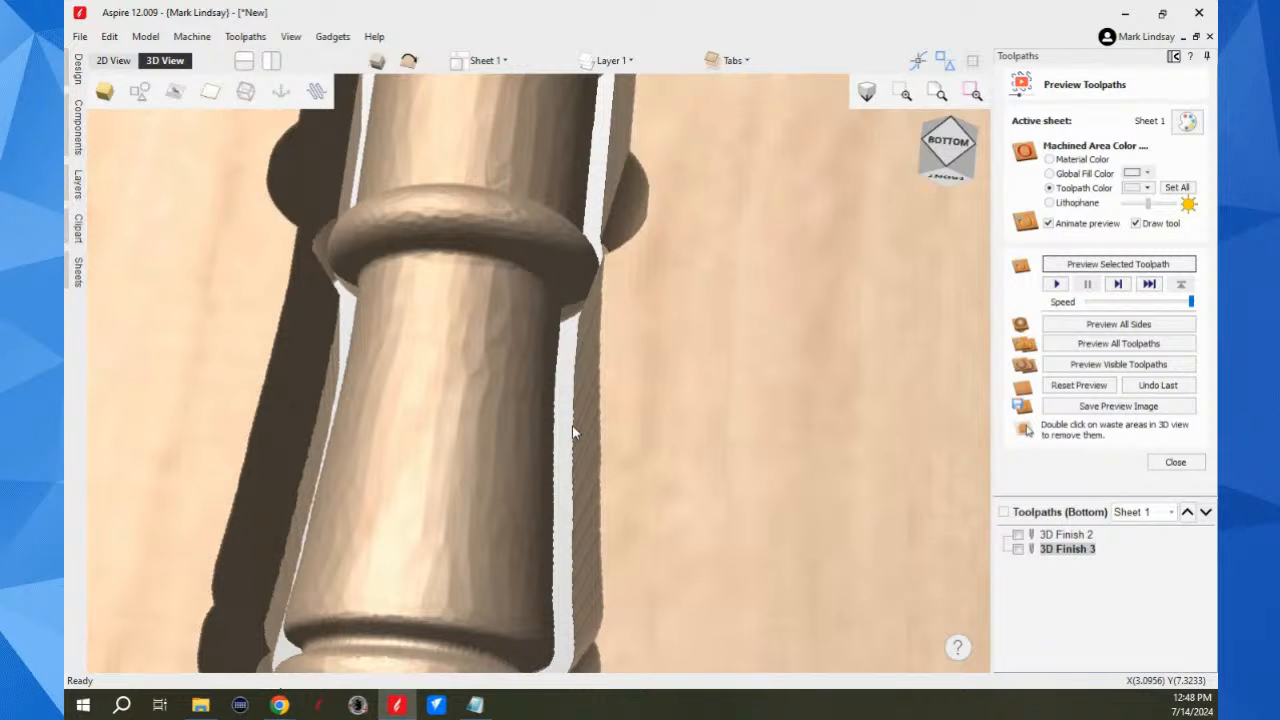
pyautogui.scroll(-3, 596, 402)
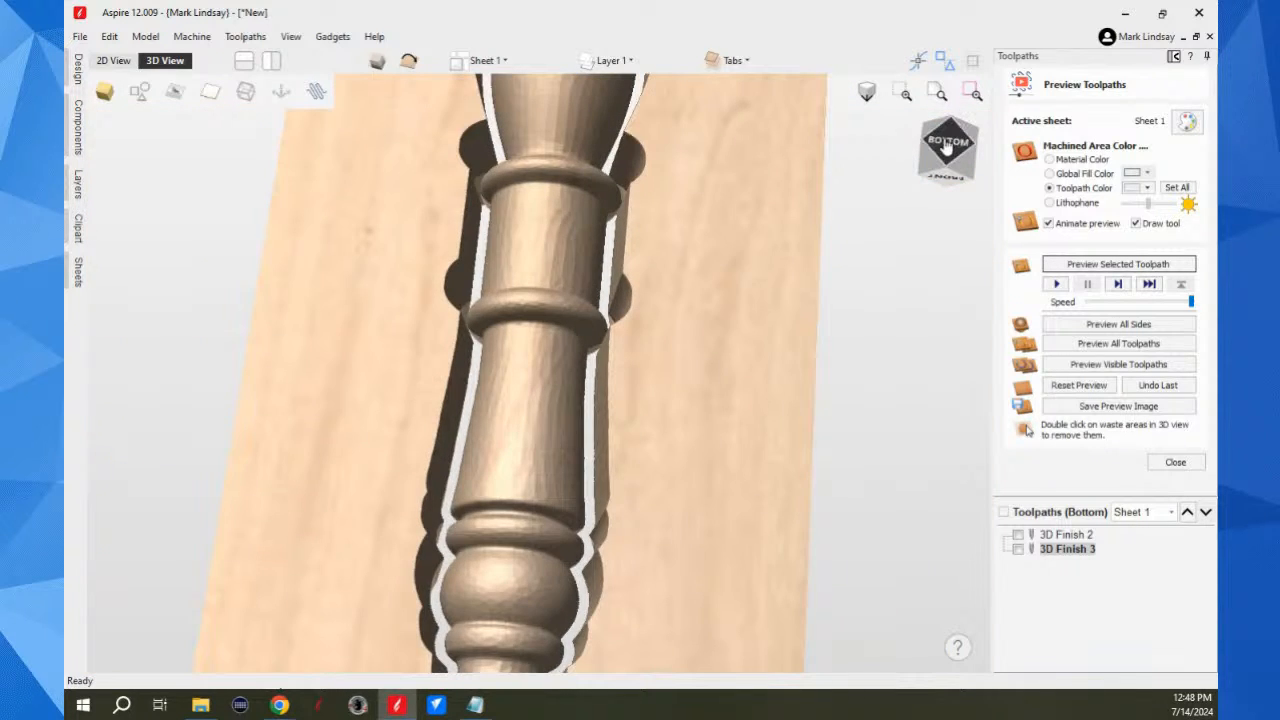
pyautogui.click(946, 146)
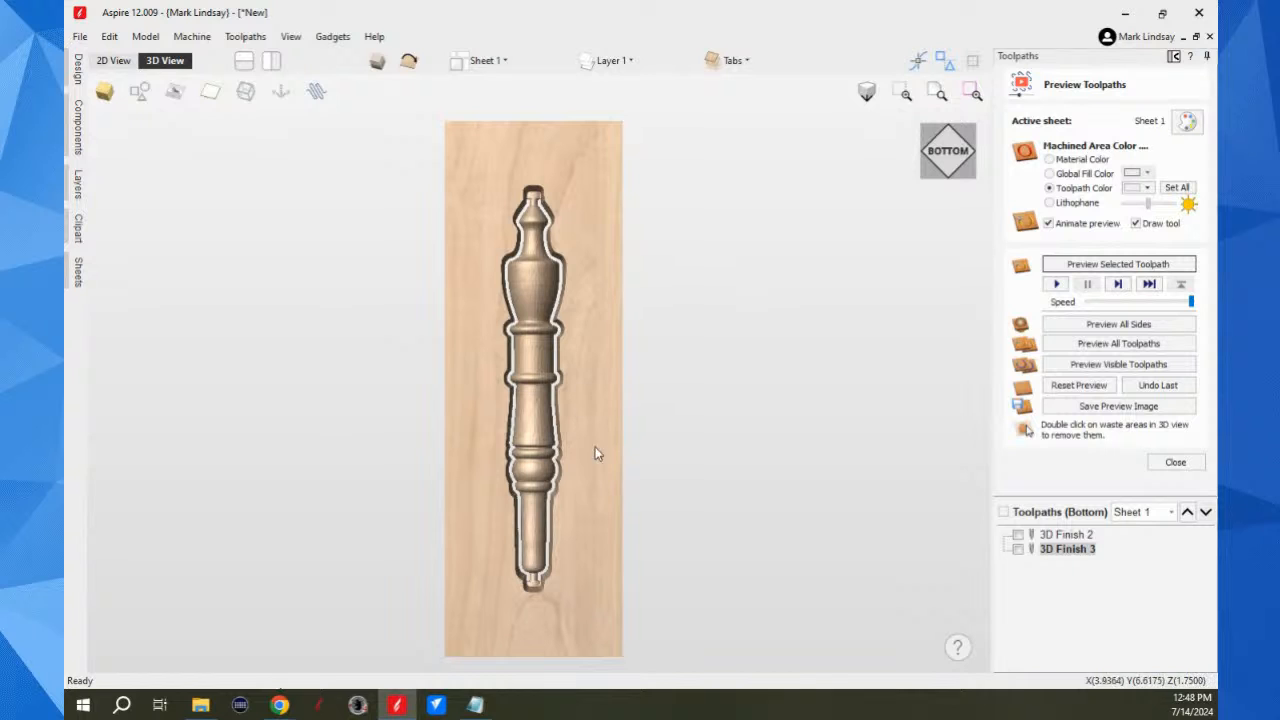
# Step: Review the bottom side's component levels and return to the design tools
pyautogui.click(1173, 56)
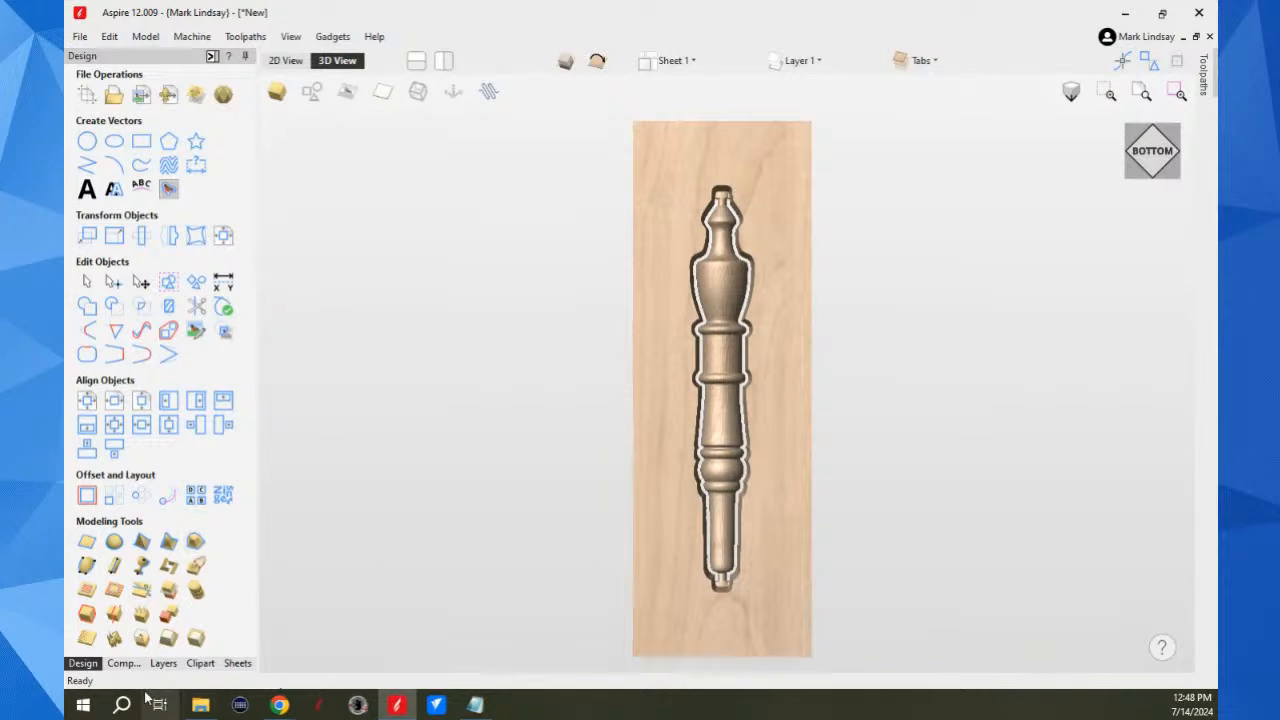
pyautogui.click(124, 663)
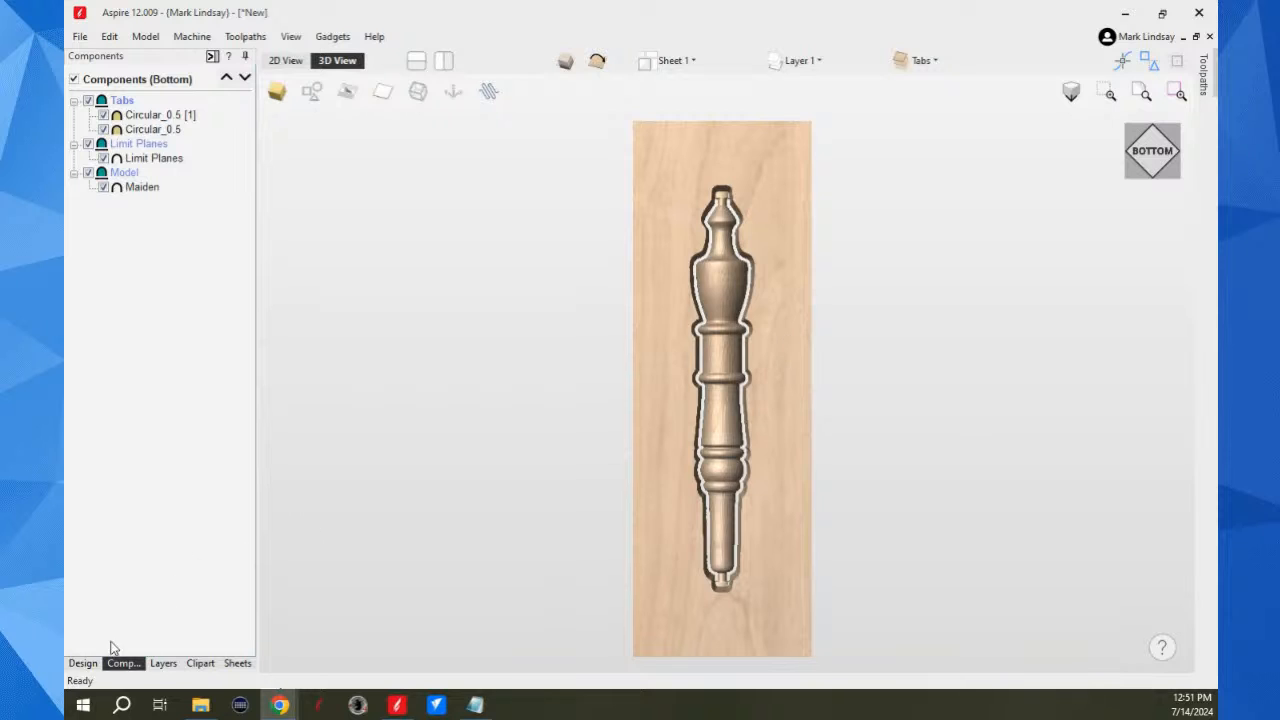
pyautogui.click(84, 663)
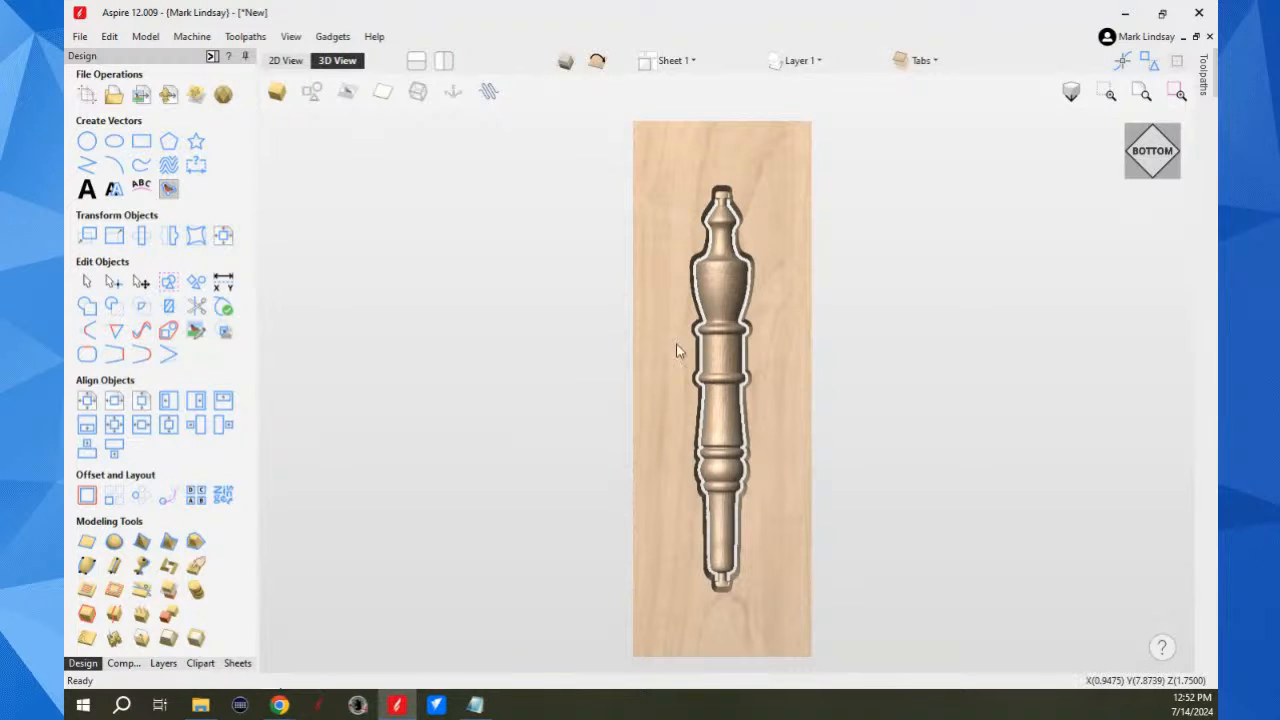
# Step: Close the spindle job without saving and start a new file
pyautogui.click(1209, 36)
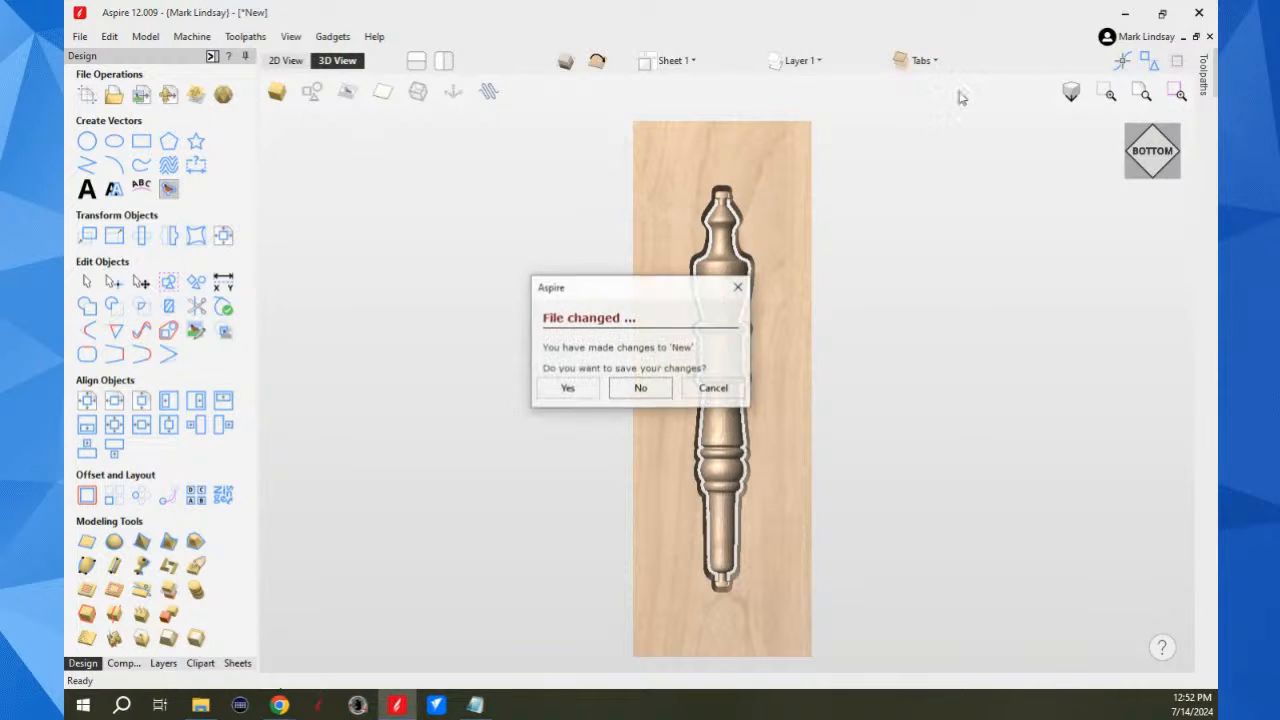
pyautogui.click(641, 388)
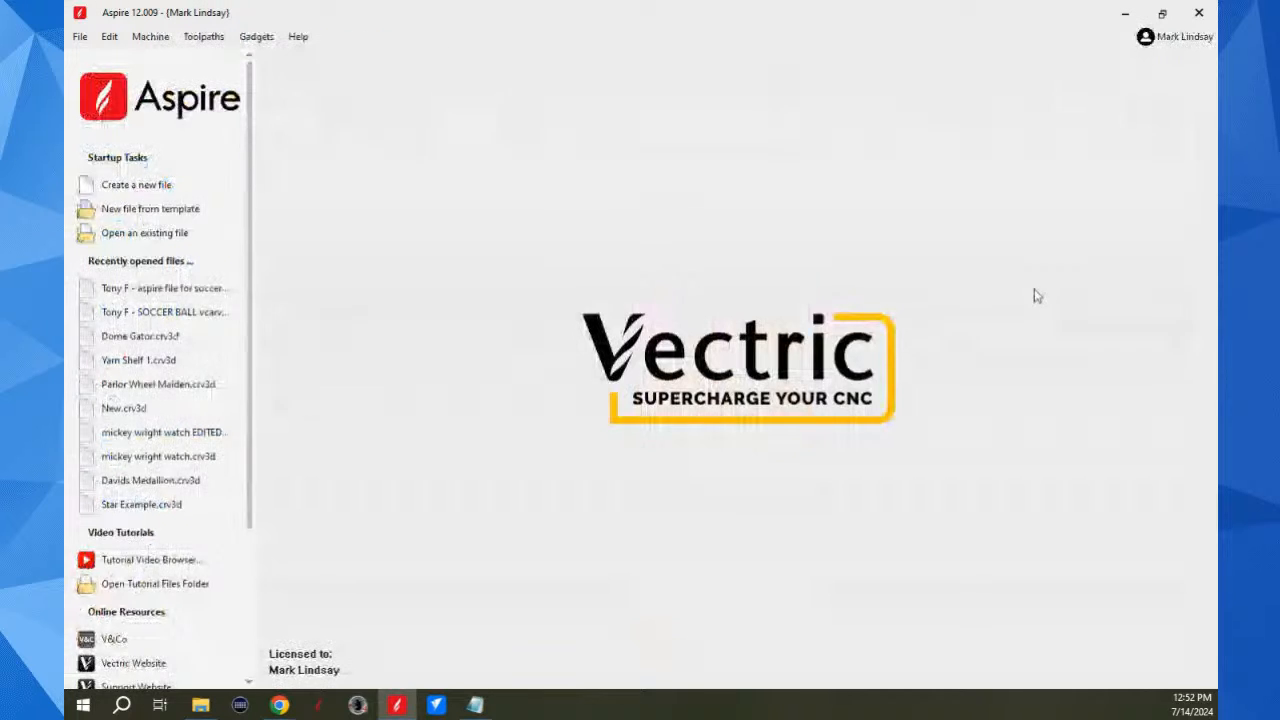
pyautogui.click(141, 187)
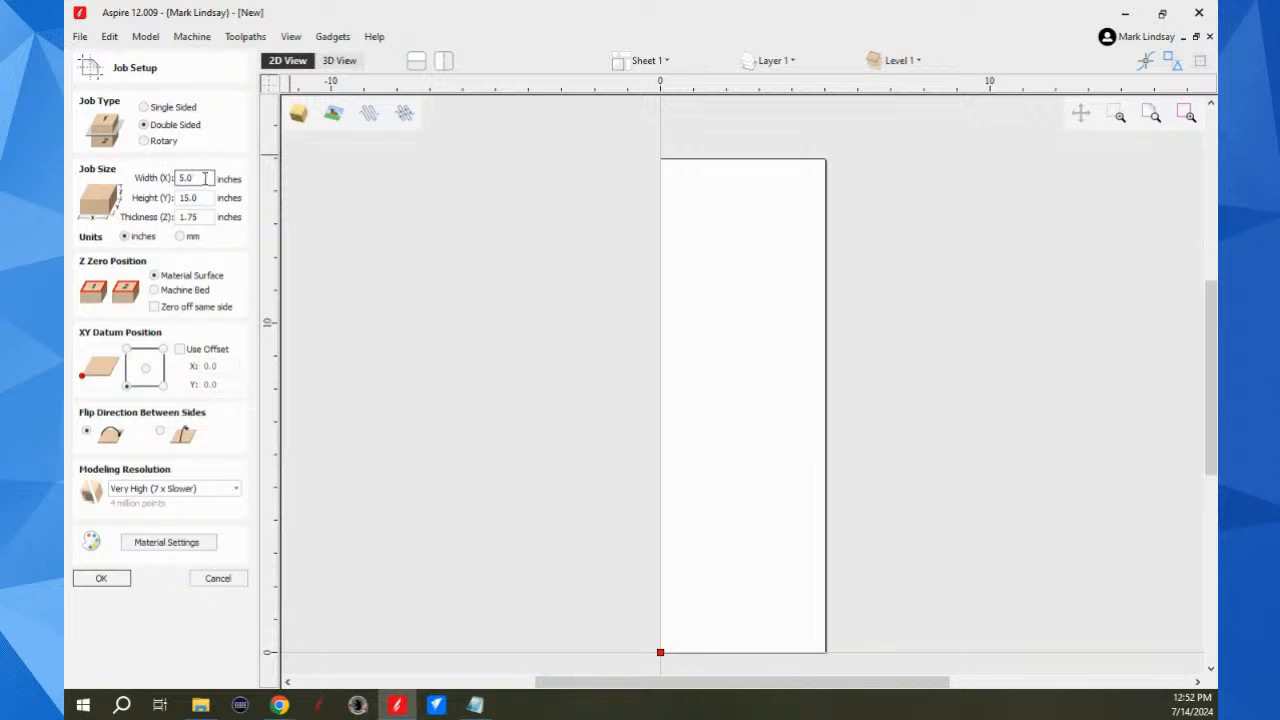
# Step: Set up the double-sided job as 16 by 16 inches and 1.5 inches thick, with Z zeroed off the same side
pyautogui.moveTo(202, 177); pyautogui.dragTo(163, 178)
pyautogui.click(205, 197)
pyautogui.moveTo(204, 197); pyautogui.dragTo(133, 206)
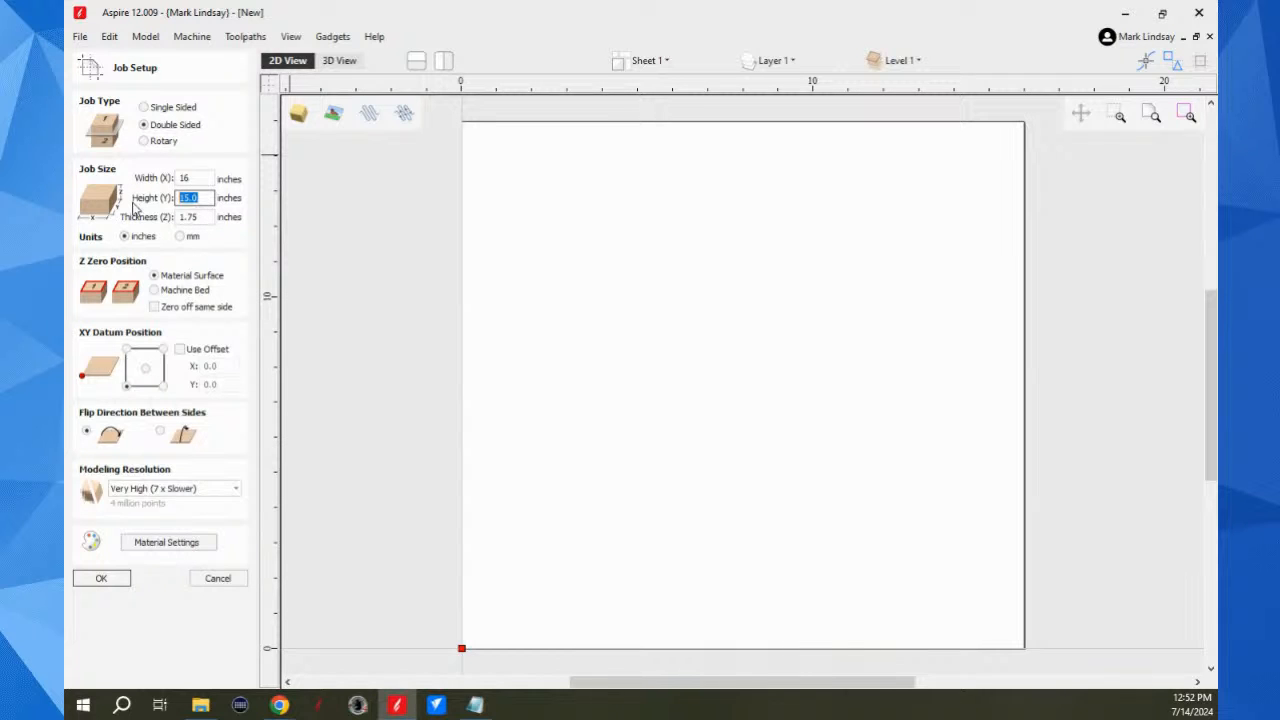
pyautogui.write('16')
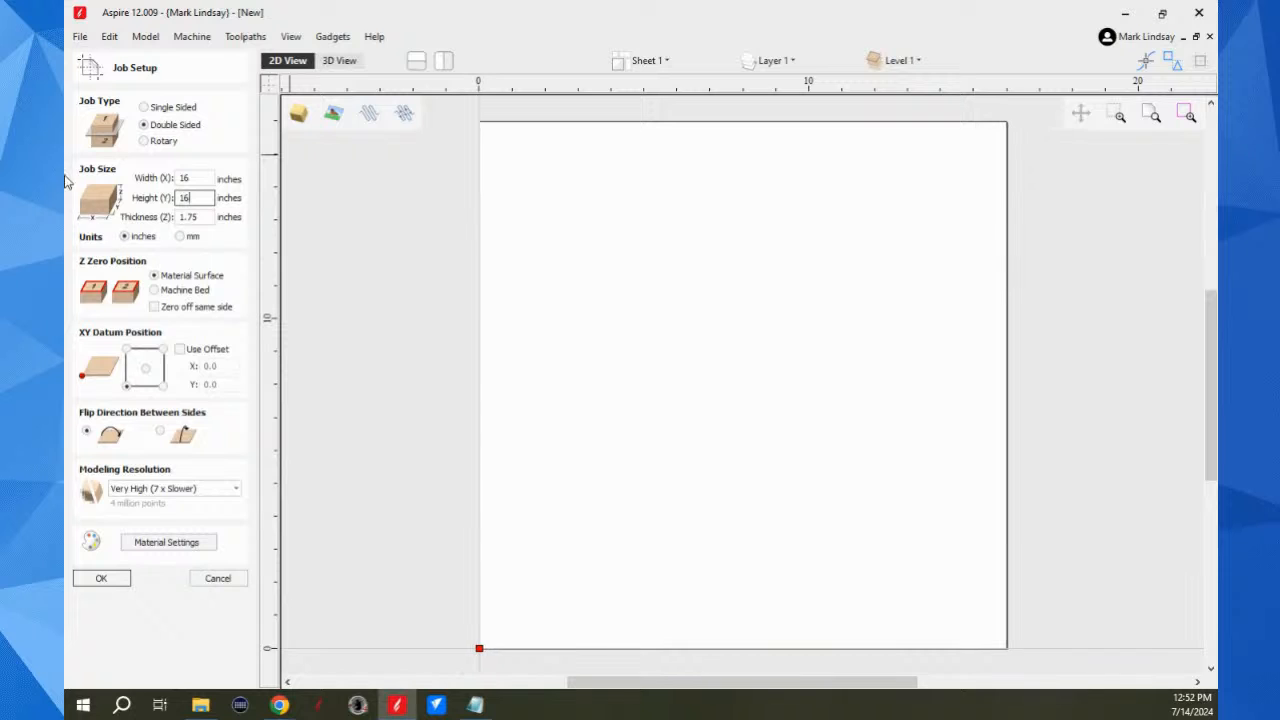
pyautogui.moveTo(205, 215); pyautogui.dragTo(157, 225)
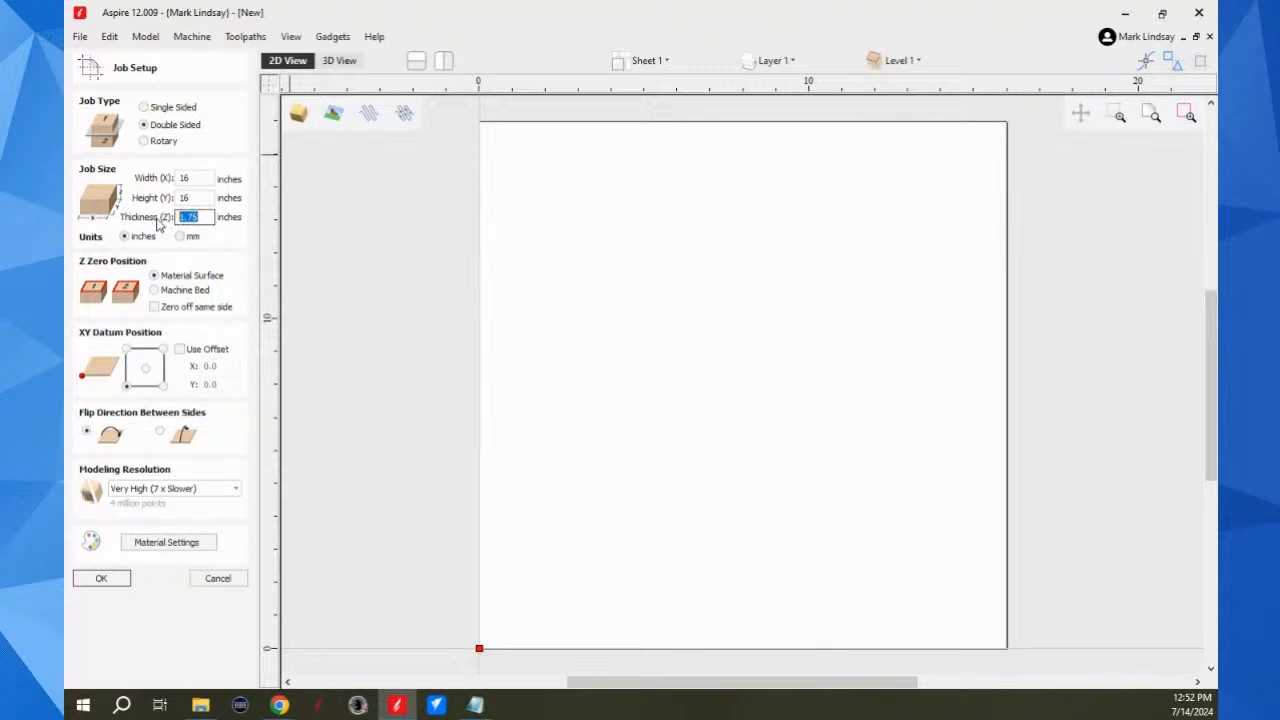
pyautogui.write('1')
pyautogui.click(155, 308)
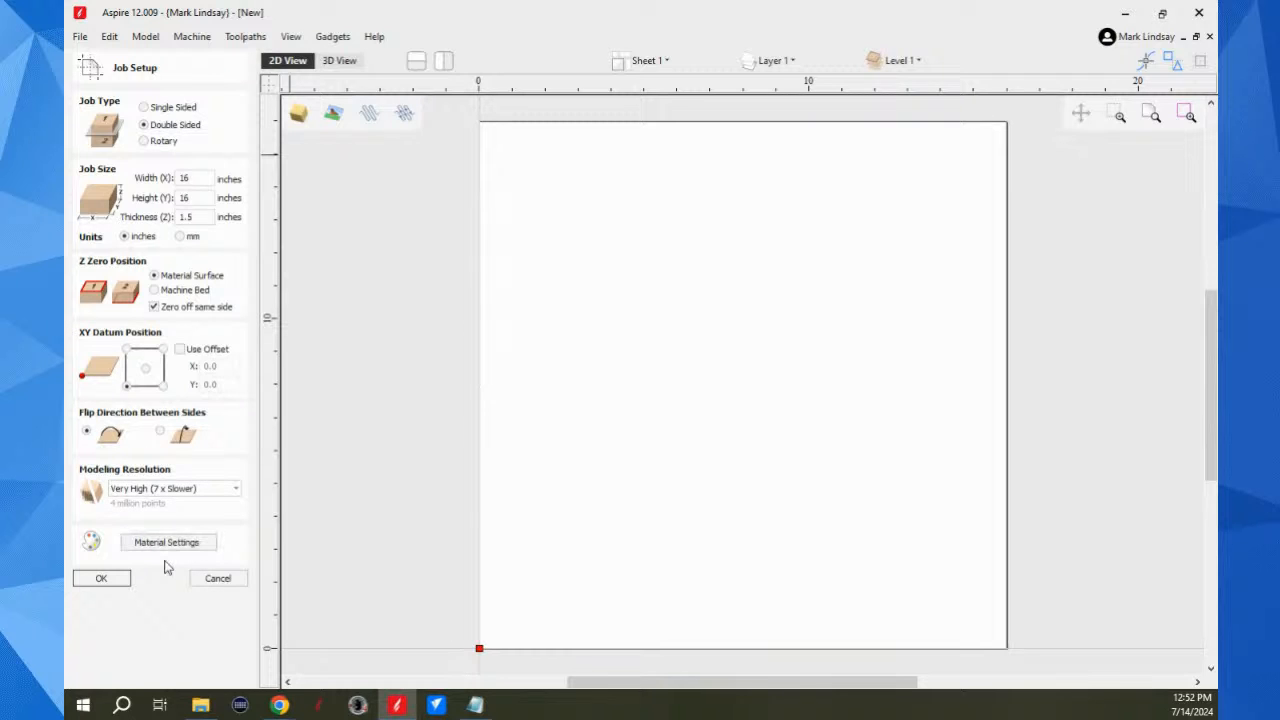
pyautogui.click(102, 580)
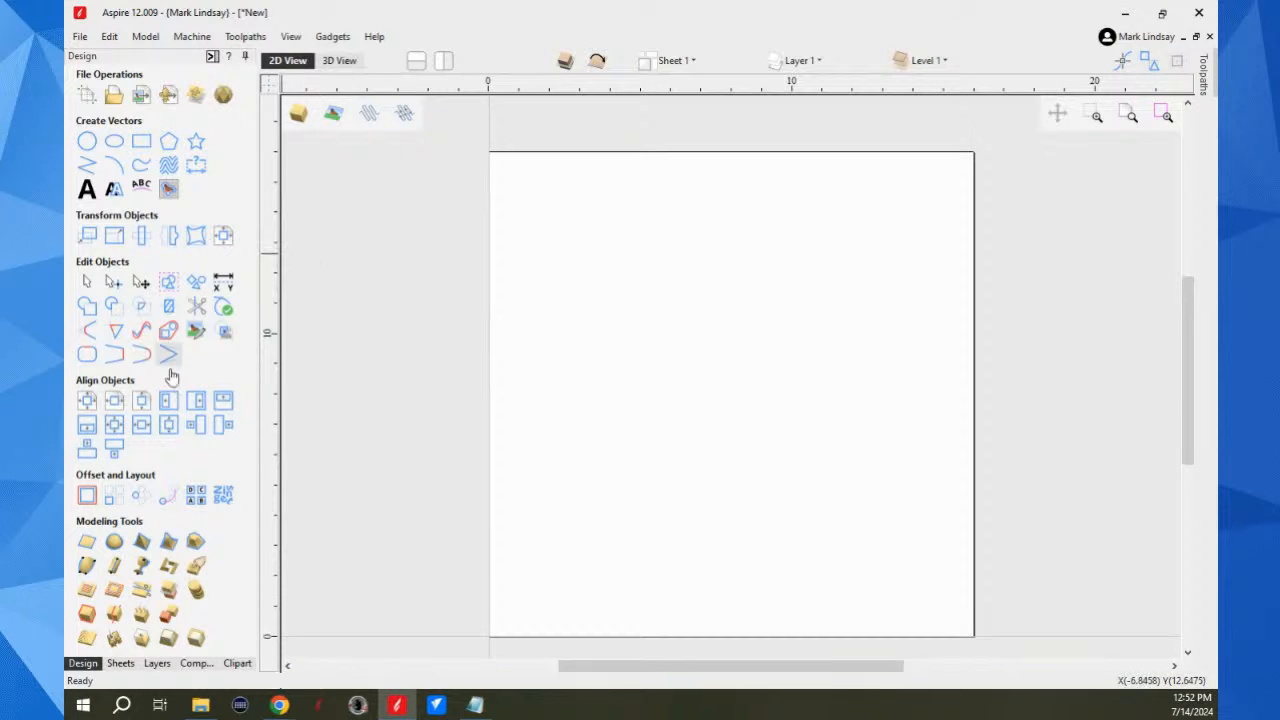
# Step: Insert the Decorative Window model from the Decorative clipart folder into the job
pyautogui.click(237, 663)
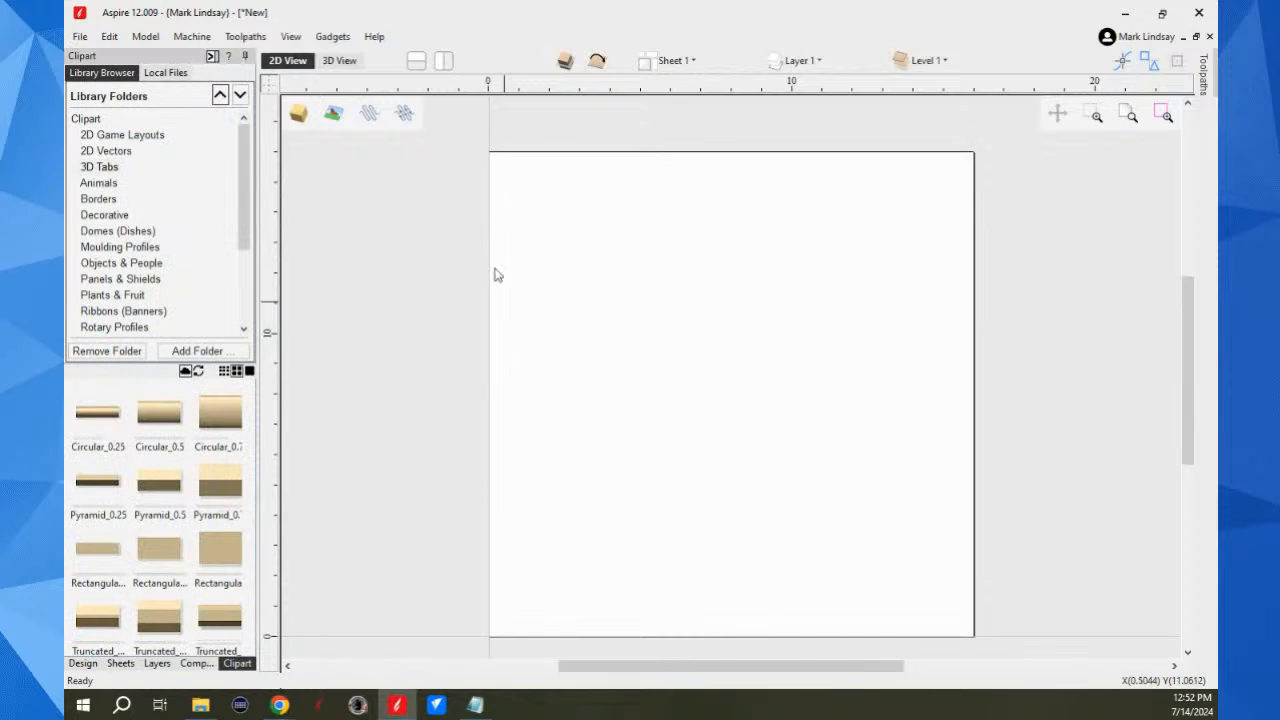
pyautogui.click(105, 215)
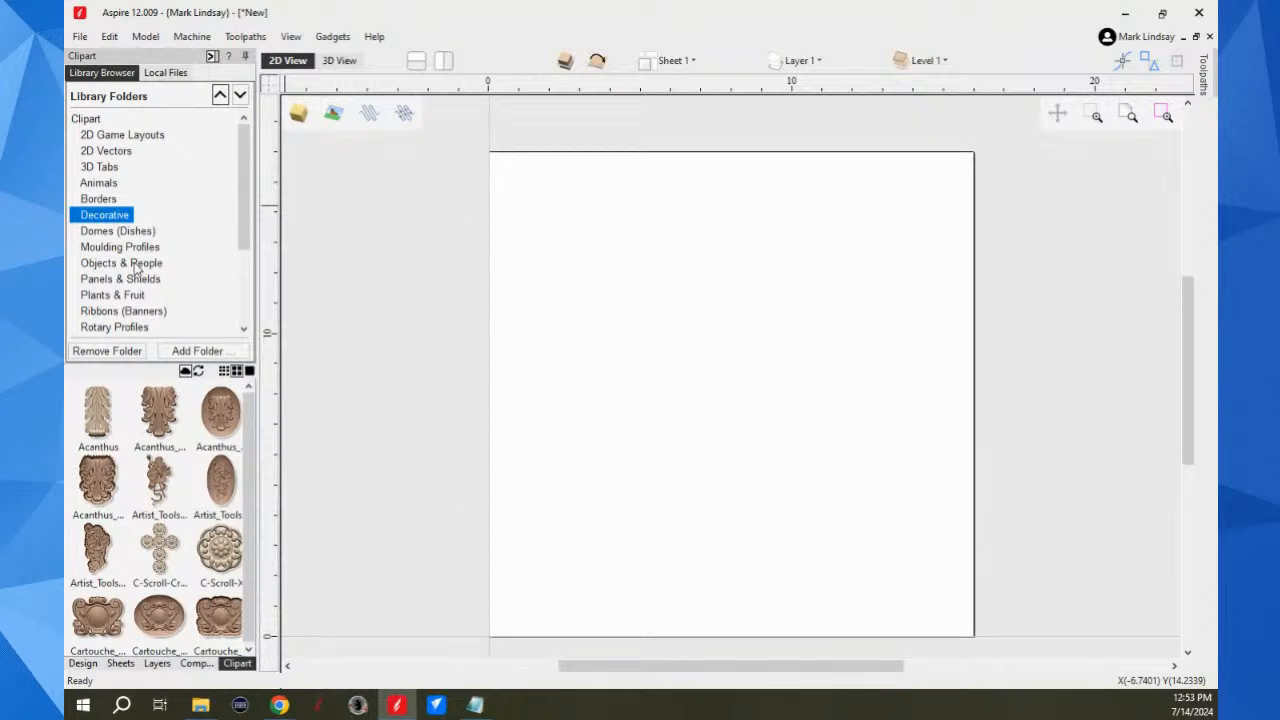
pyautogui.scroll(-2, 172, 488)
pyautogui.scroll(-5, 172, 488)
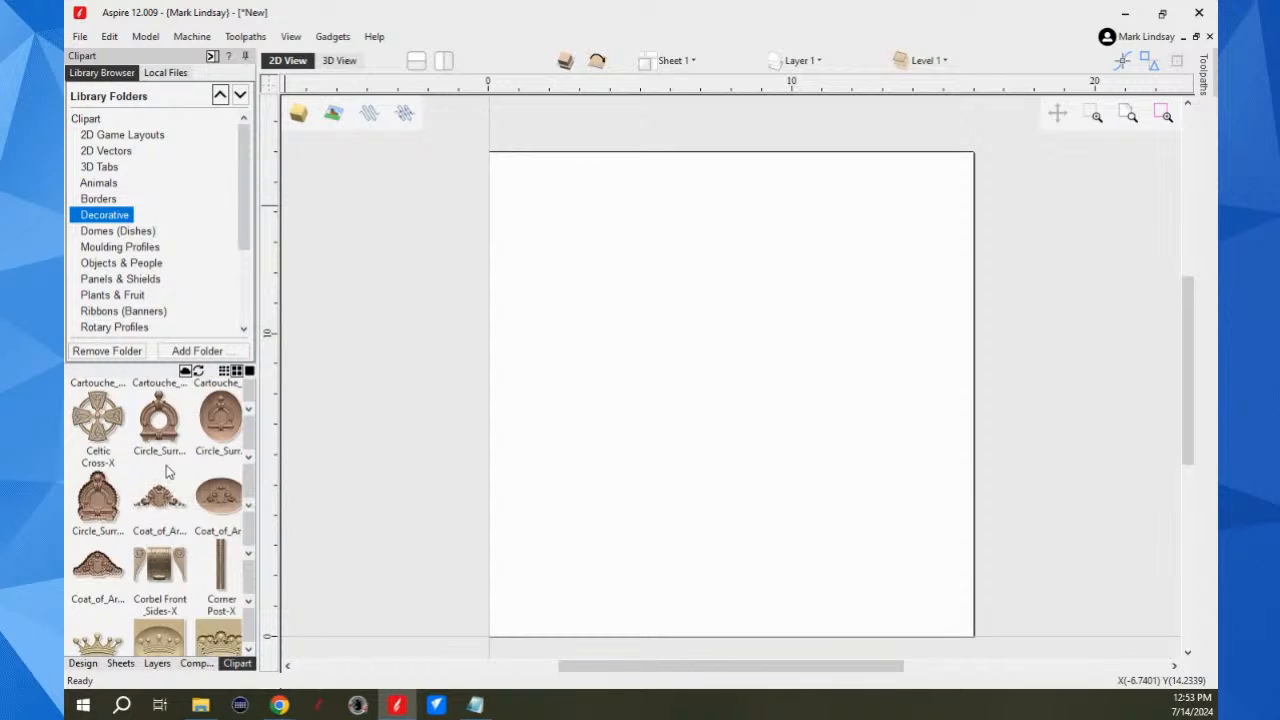
pyautogui.scroll(-3, 168, 472)
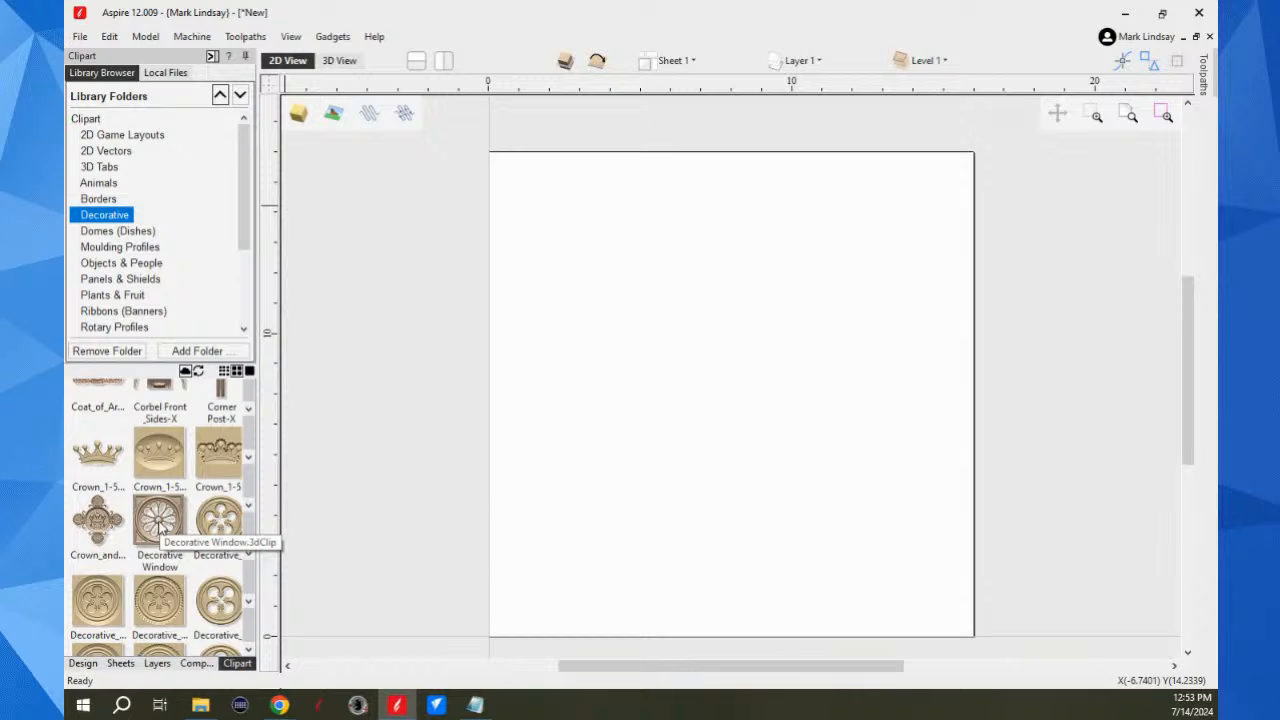
pyautogui.click(158, 522)
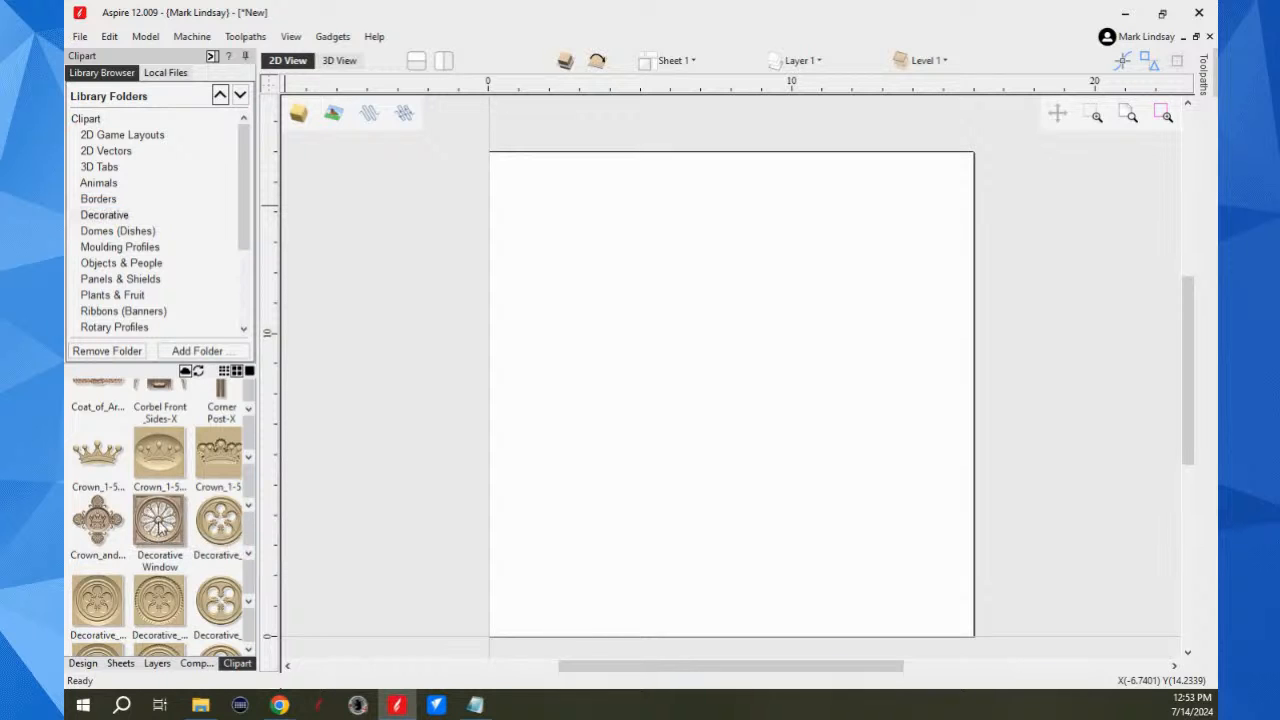
pyautogui.doubleClick(159, 522)
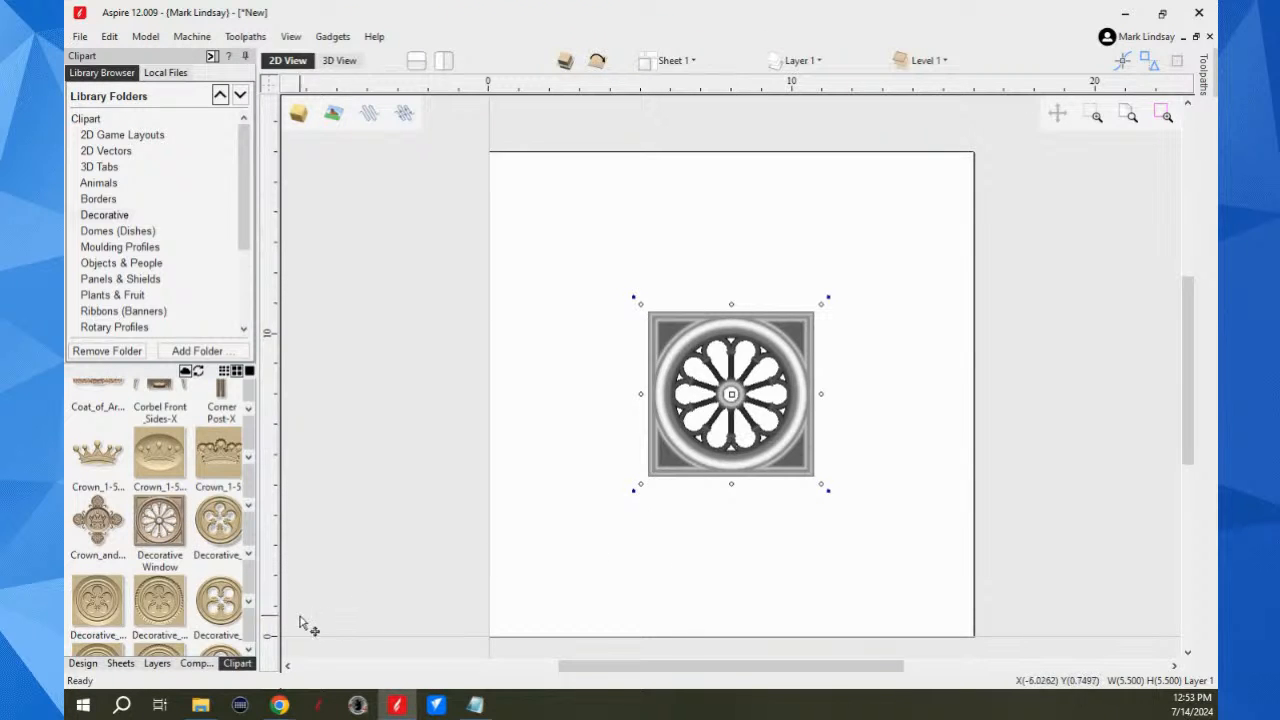
# Step: Resize the Decorative Window model to 15 by 15 inches with linked proportions and automatic Z scaling turned off
pyautogui.click(84, 664)
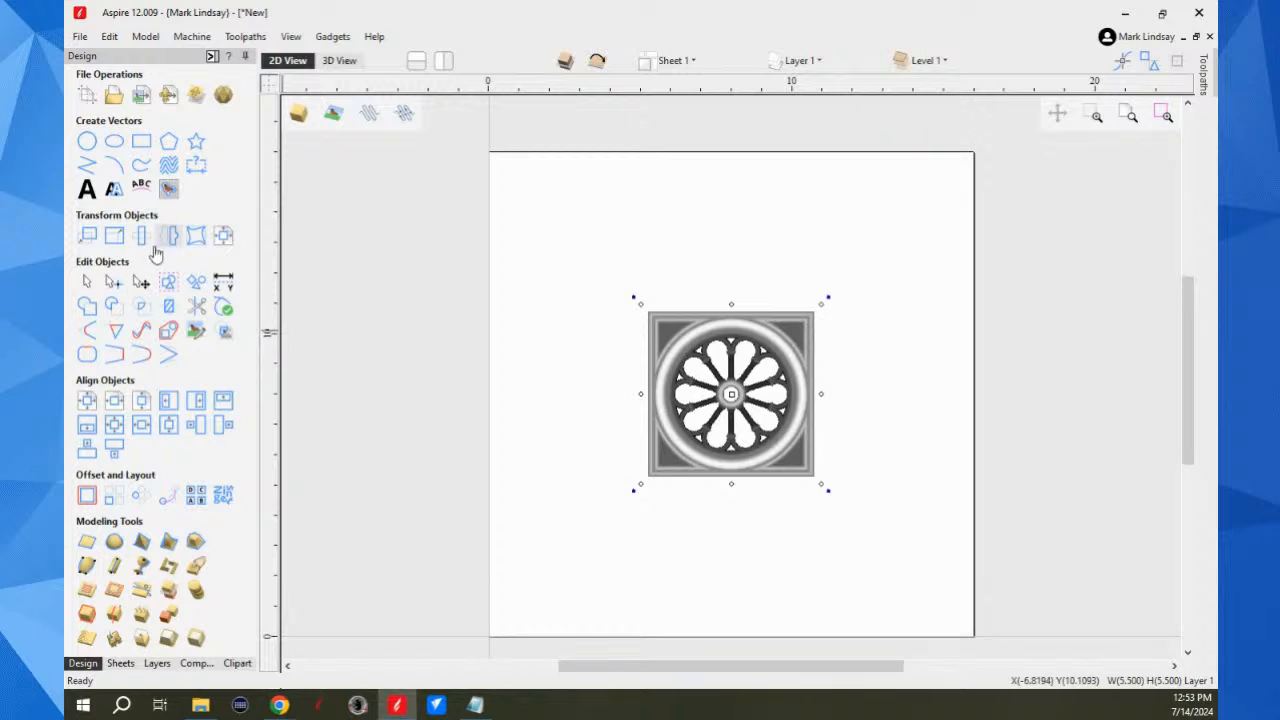
pyautogui.click(116, 238)
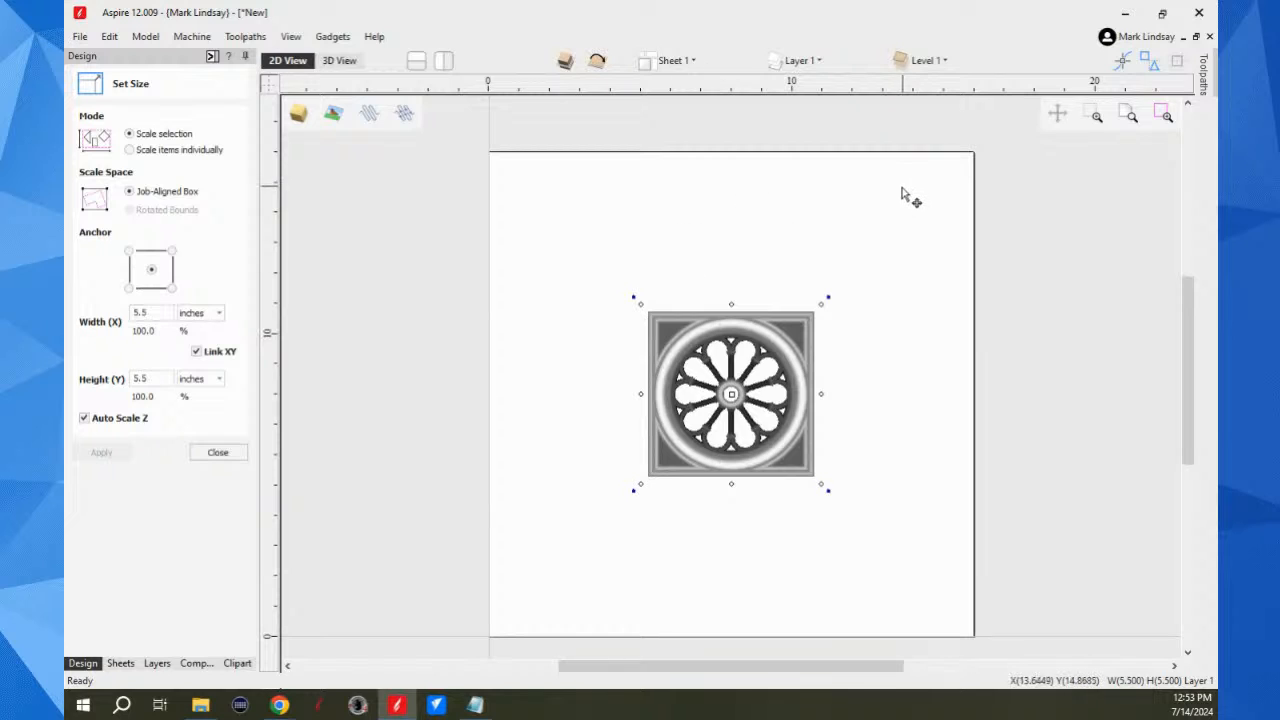
pyautogui.doubleClick(150, 313)
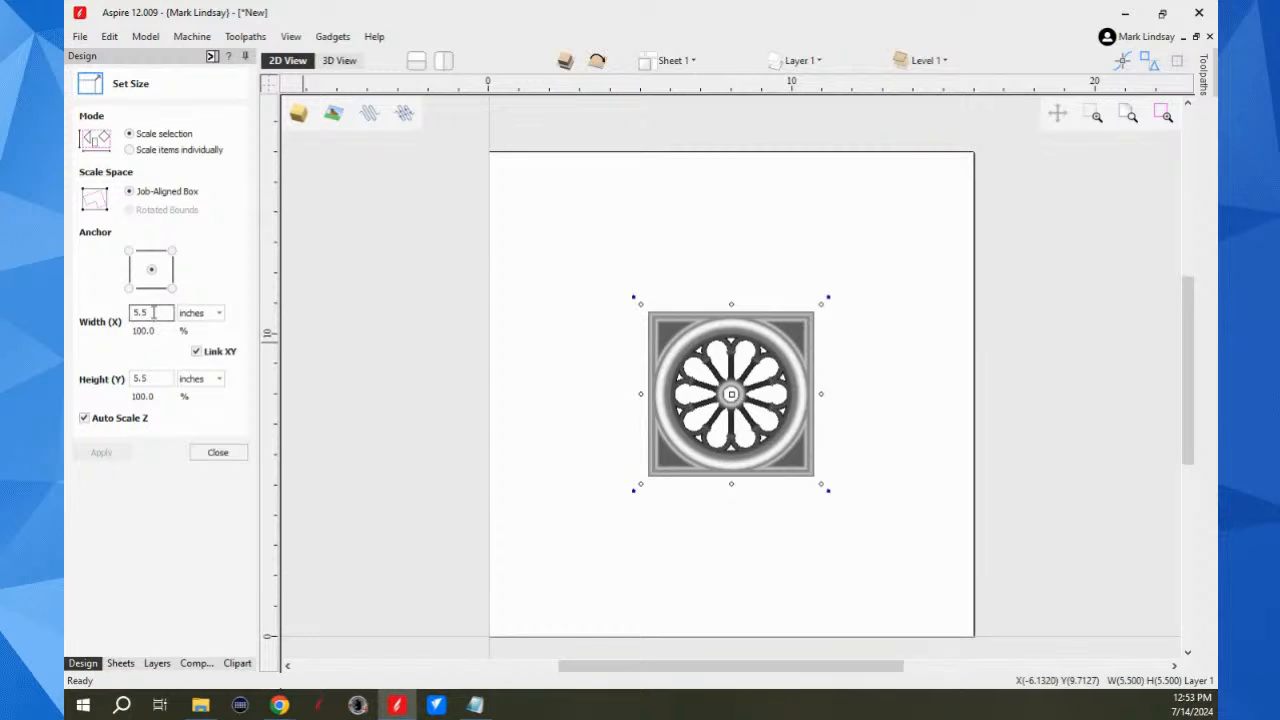
pyautogui.write('15')
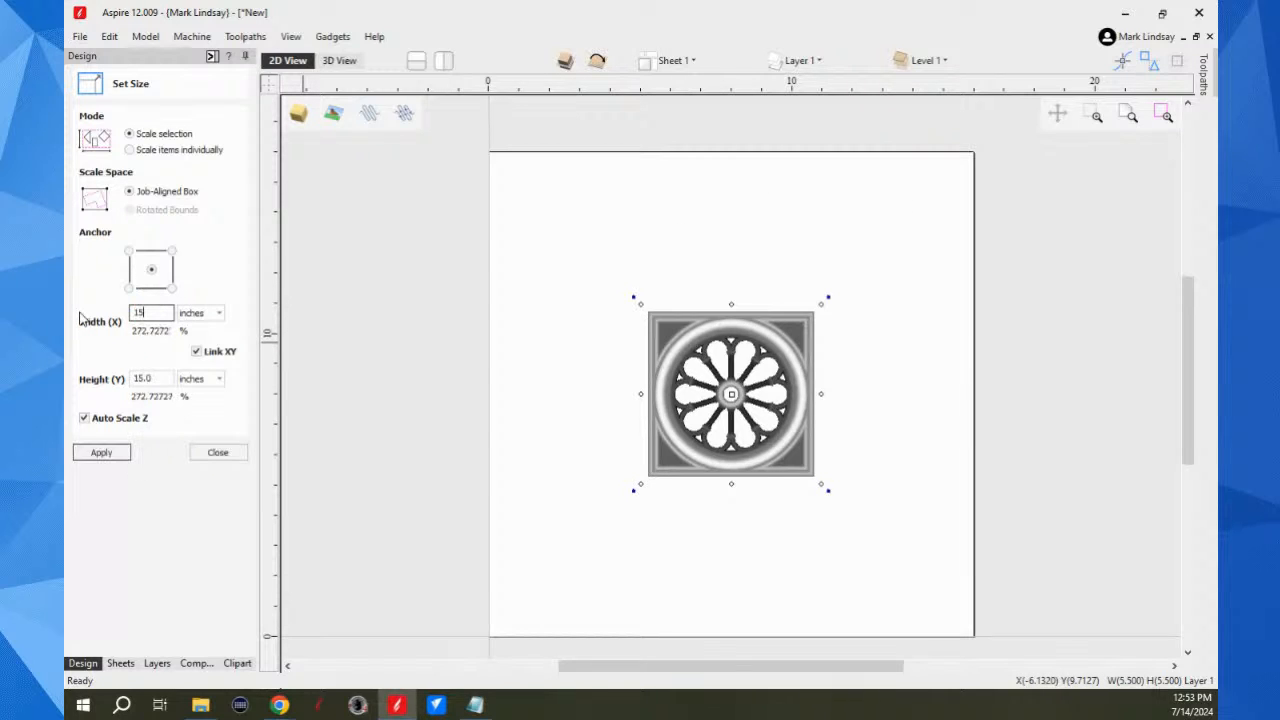
pyautogui.click(85, 420)
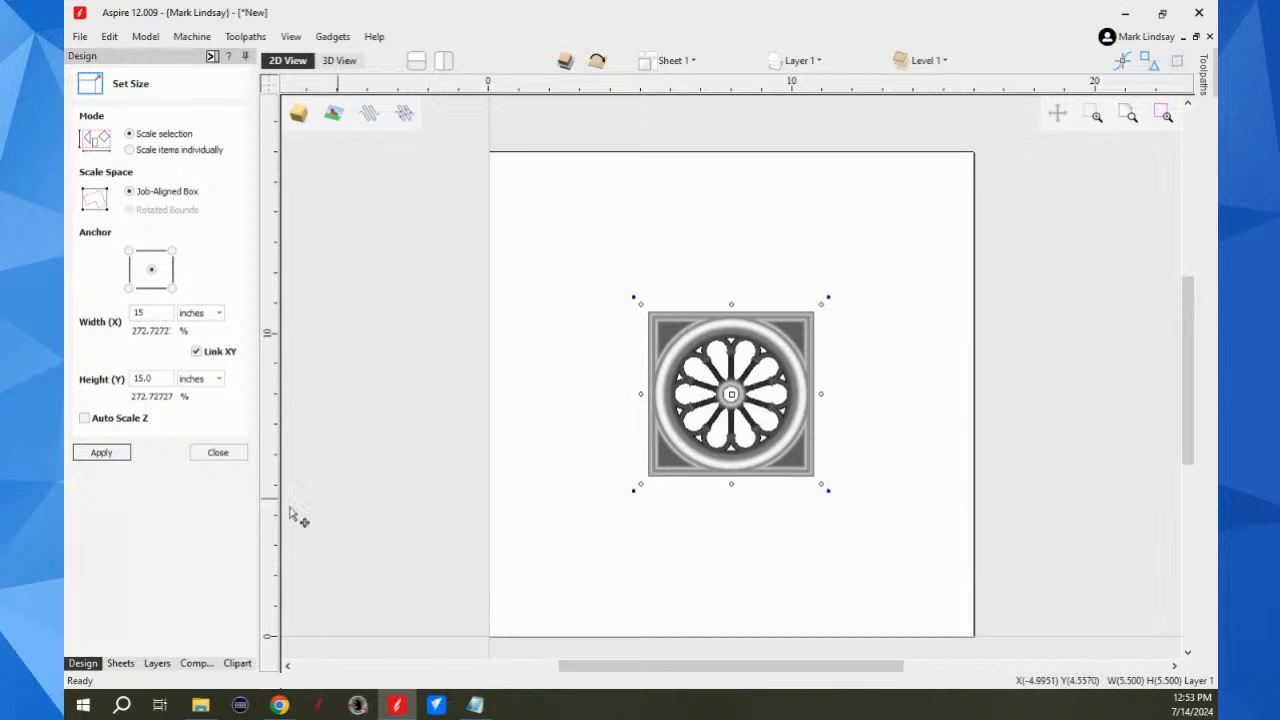
pyautogui.click(101, 453)
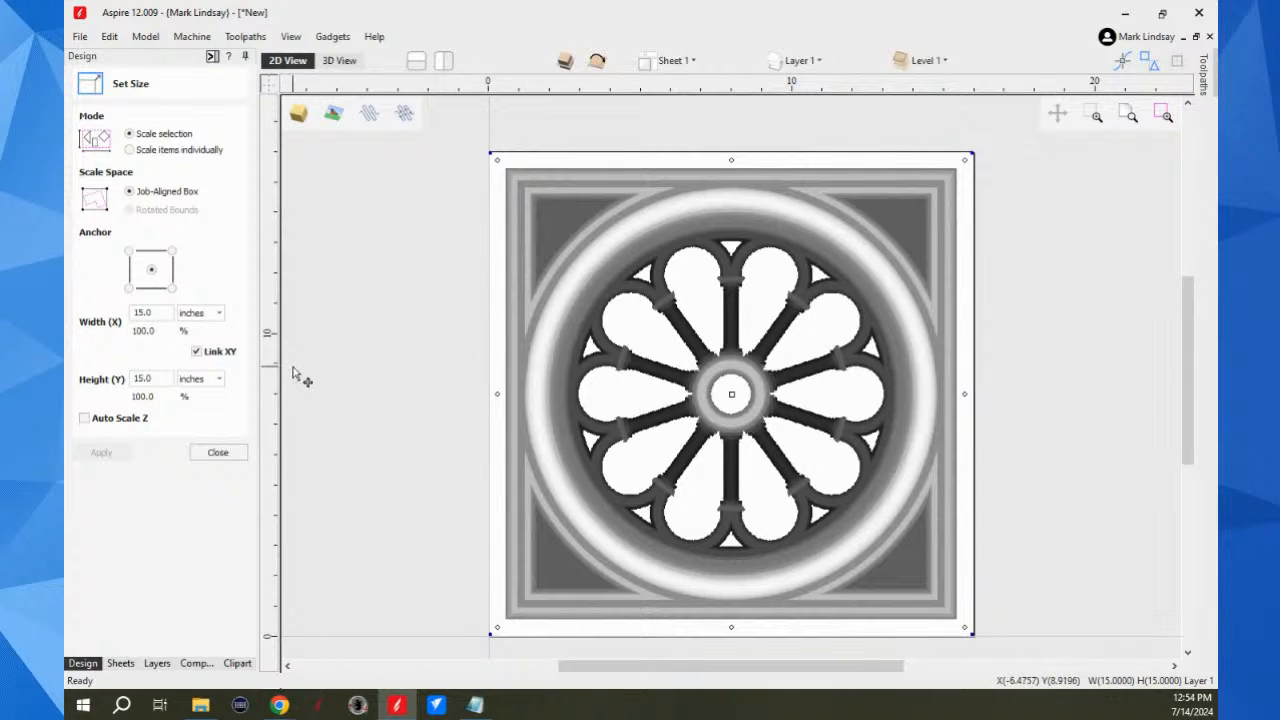
pyautogui.click(231, 453)
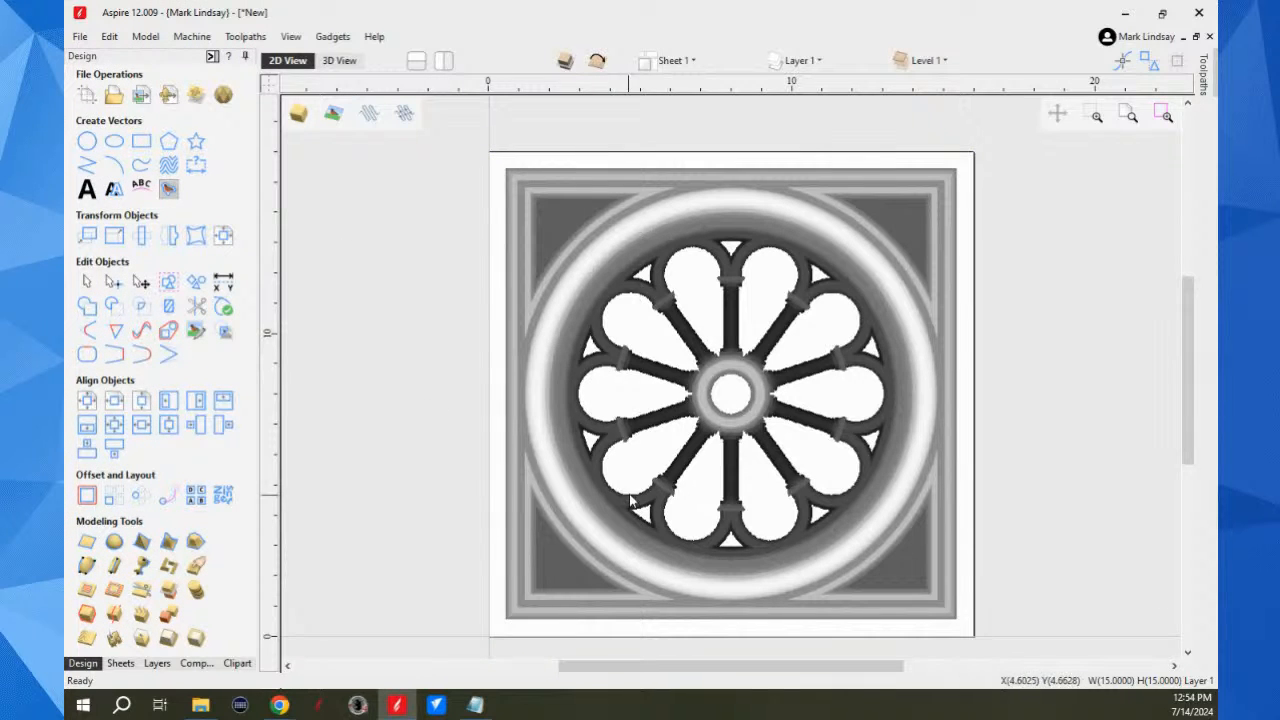
# Step: Set the Decorative Window component's shape height to 0.7 inches and inspect the model in the 3D view
pyautogui.click(196, 664)
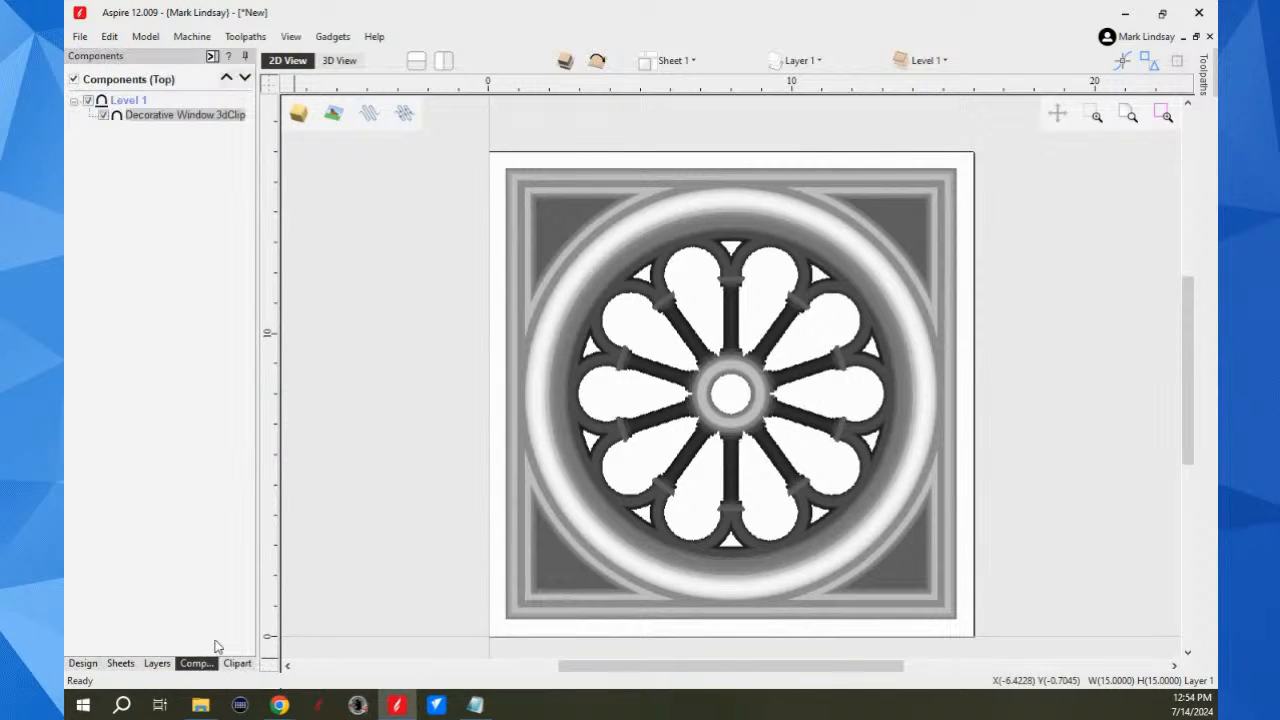
pyautogui.rightClick(169, 117)
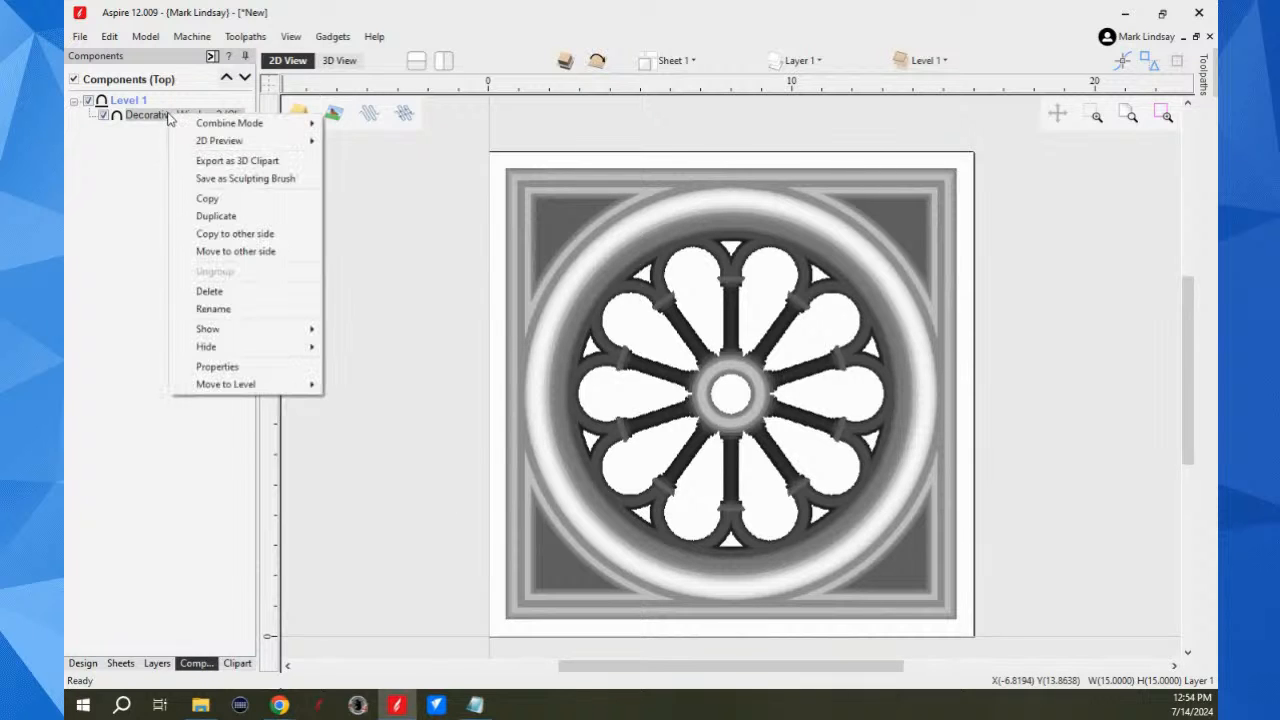
pyautogui.click(217, 366)
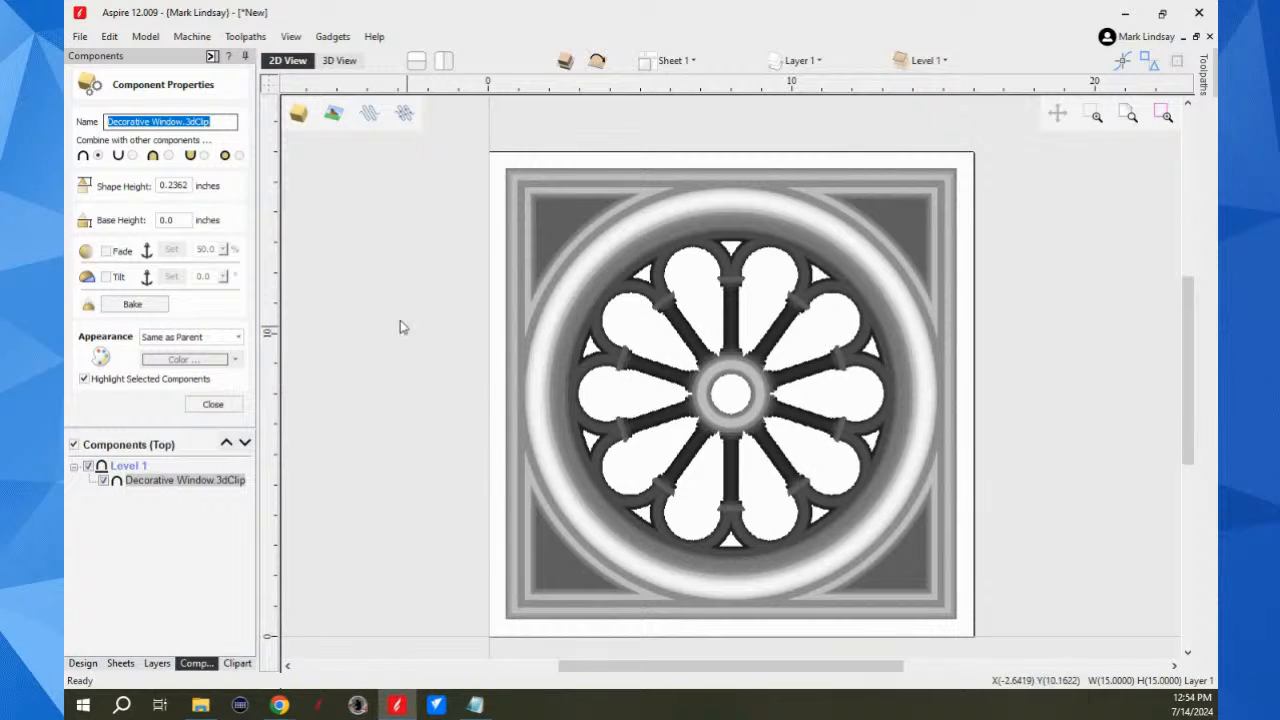
pyautogui.doubleClick(170, 185)
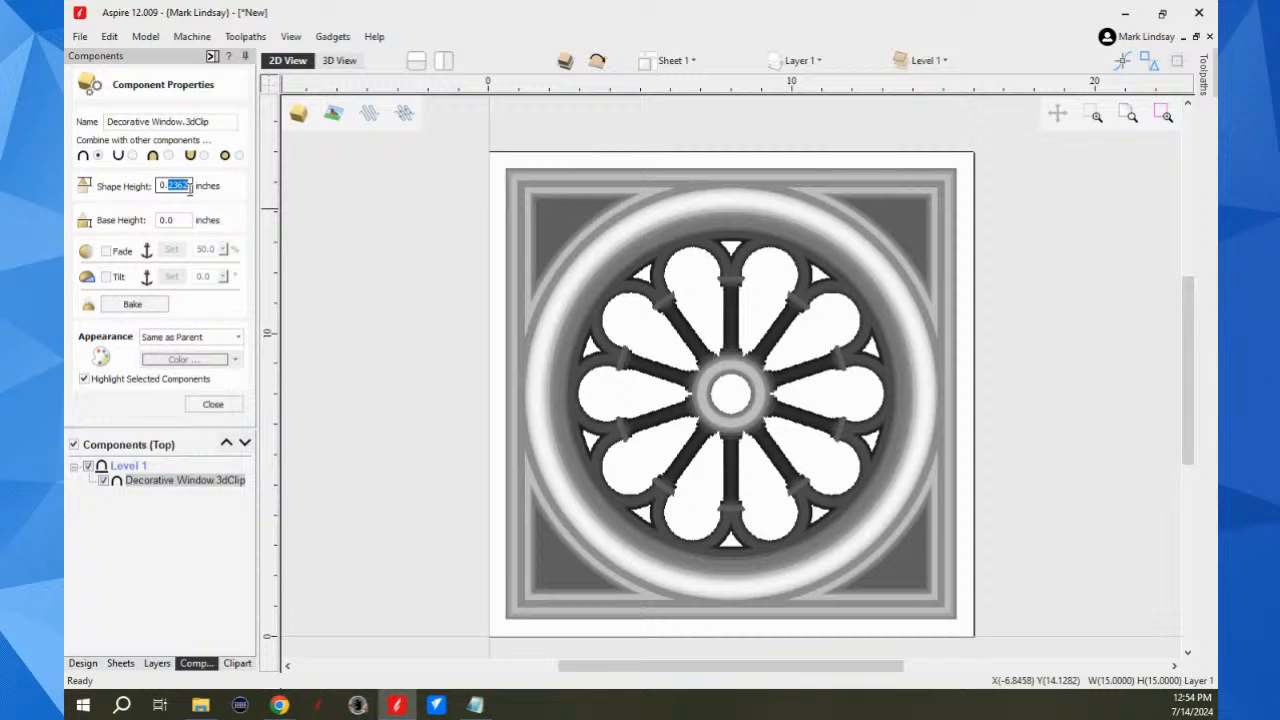
pyautogui.write('7')
pyautogui.press('Return')
pyautogui.click(211, 405)
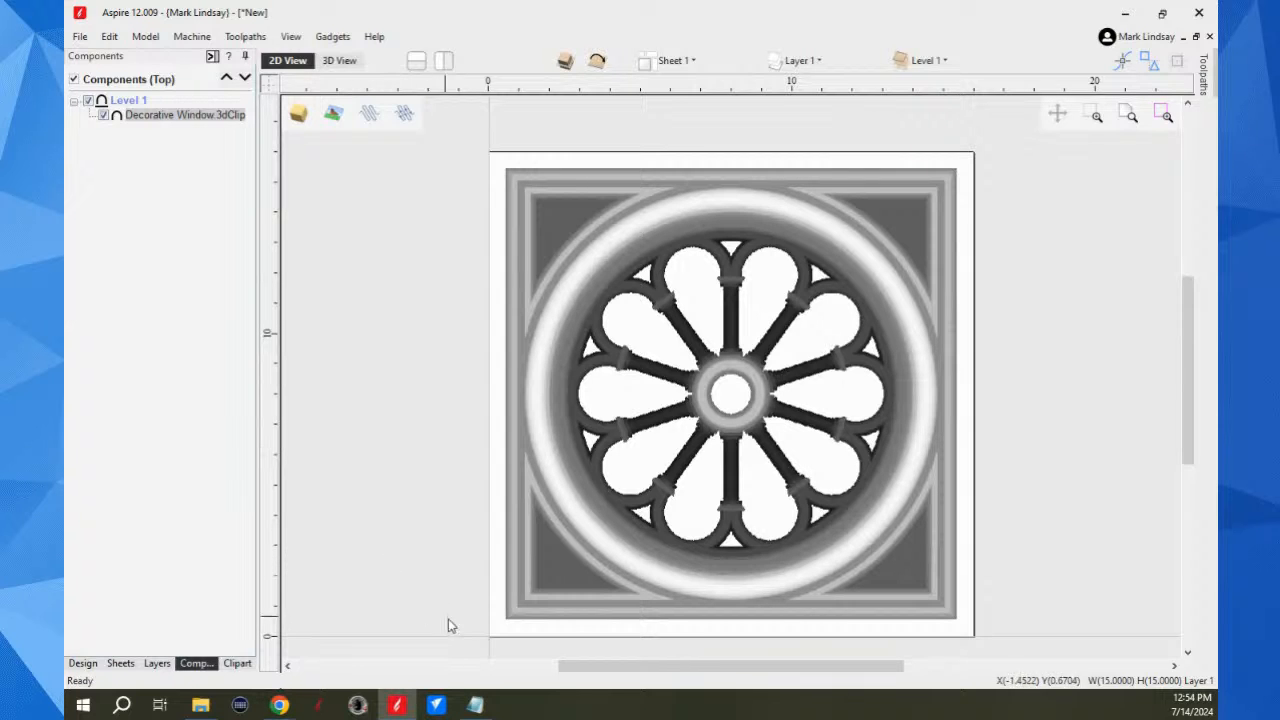
pyautogui.click(340, 62)
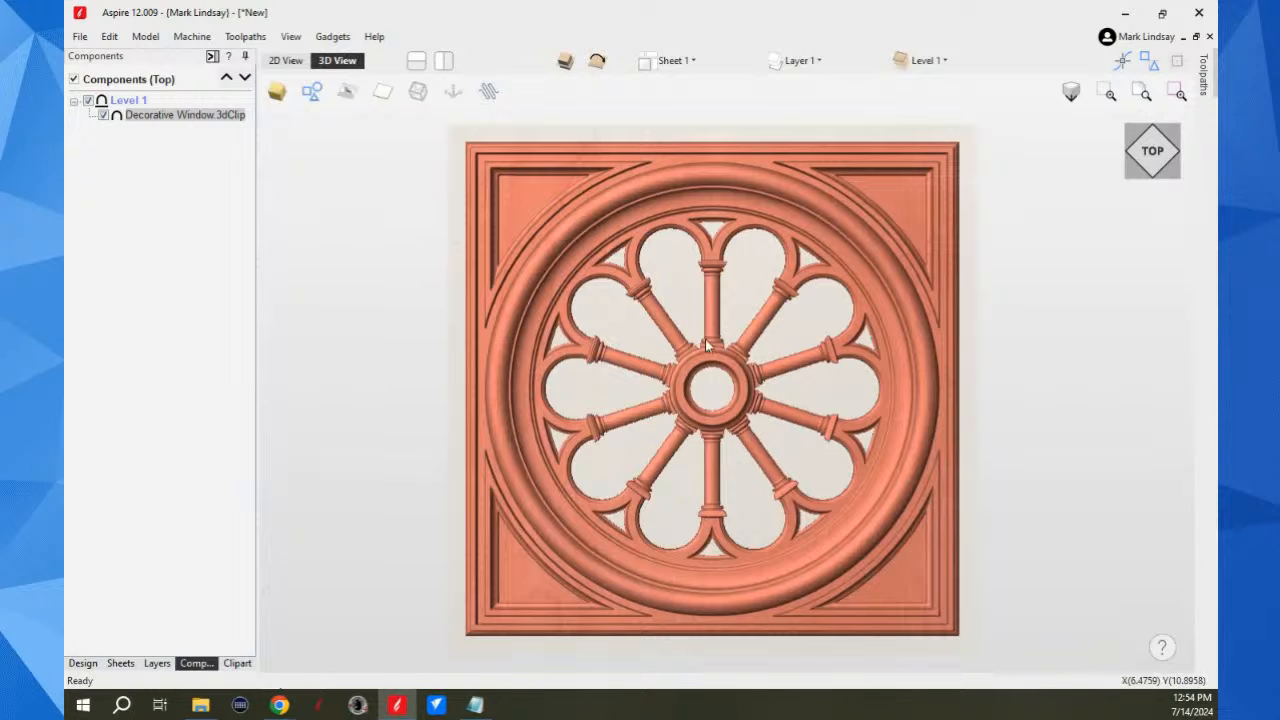
pyautogui.moveTo(817, 640); pyautogui.dragTo(778, 420)
pyautogui.scroll(3, 968, 529)
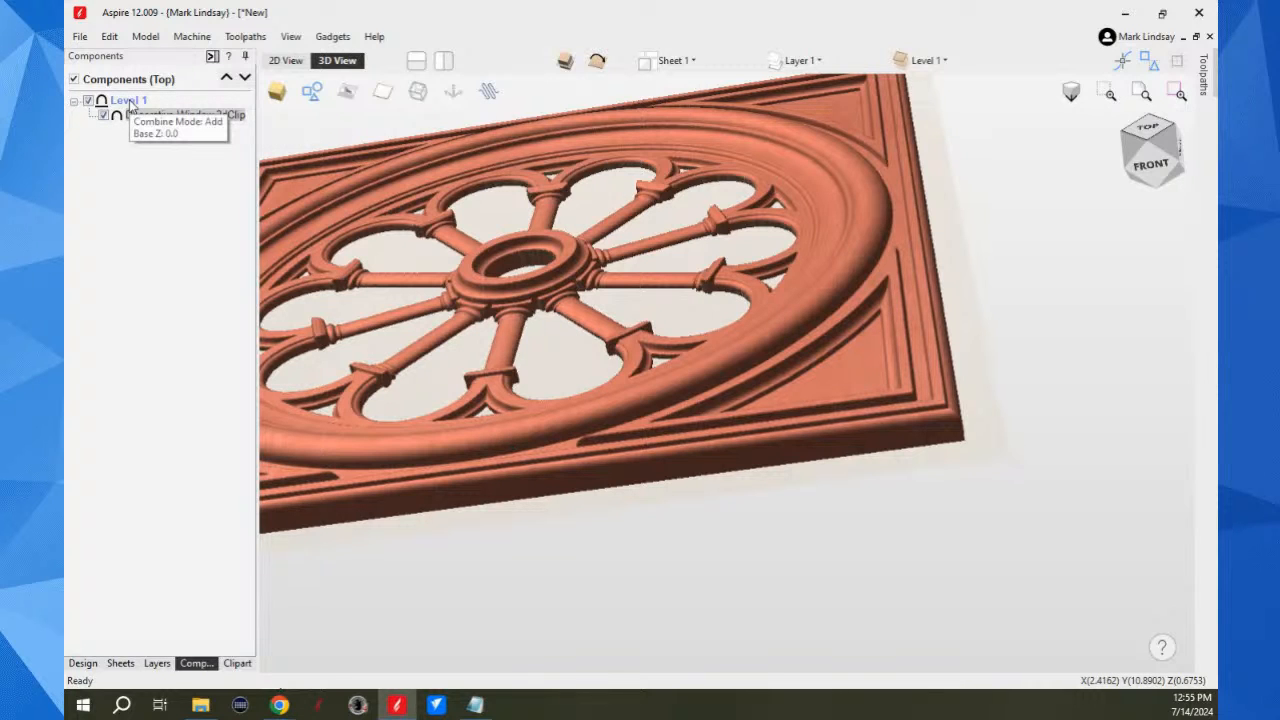
# Step: Insert a new component level above Level 1 and rename it Limit Plane
pyautogui.rightClick(129, 106)
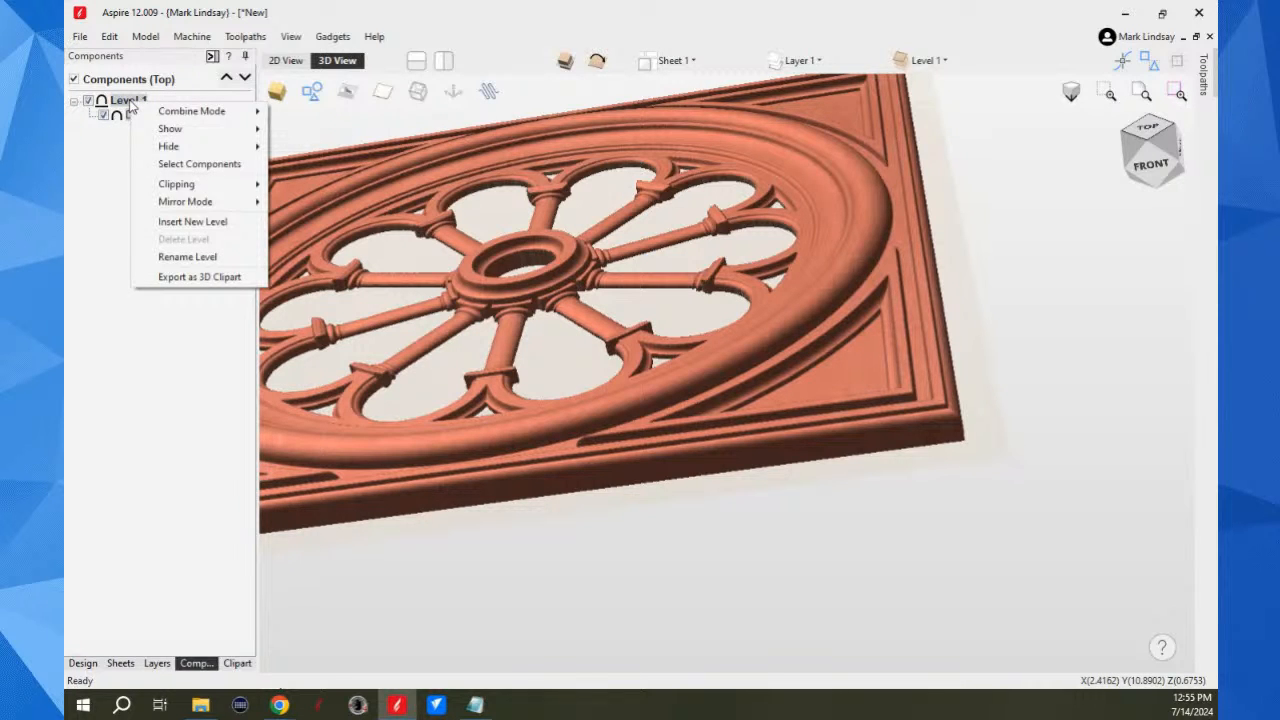
pyautogui.click(208, 224)
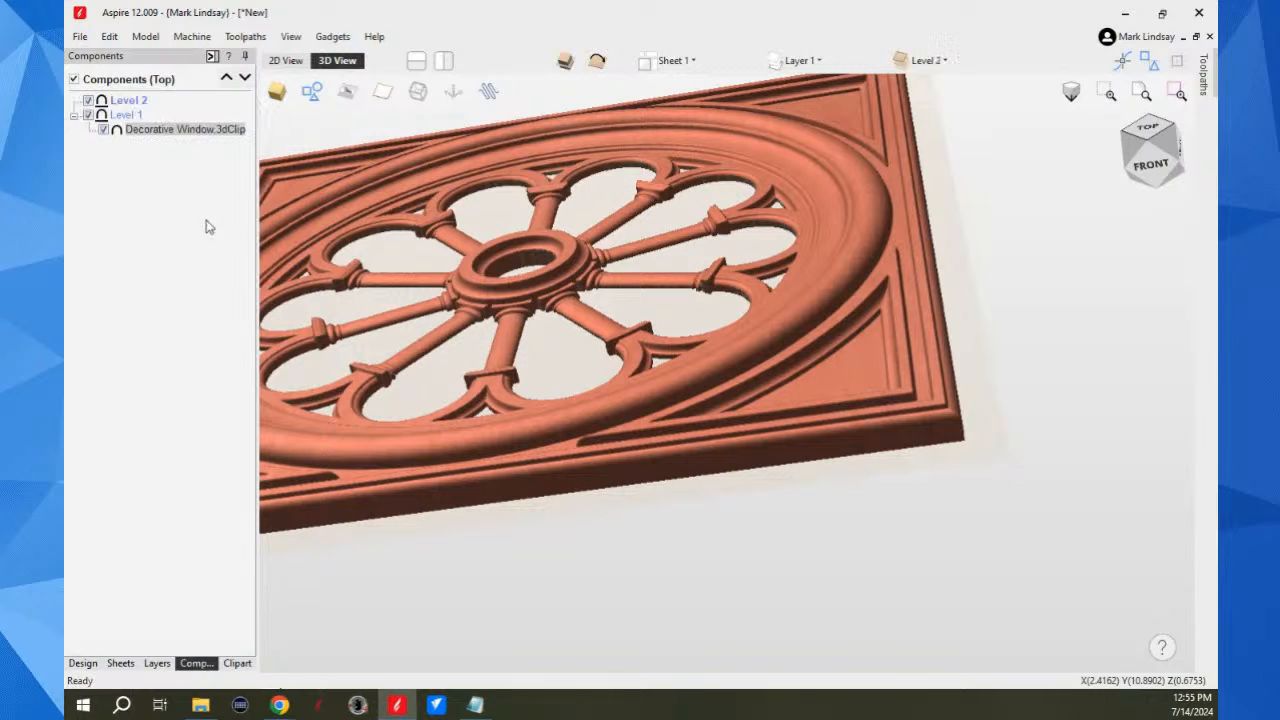
pyautogui.click(131, 101)
pyautogui.rightClick(134, 103)
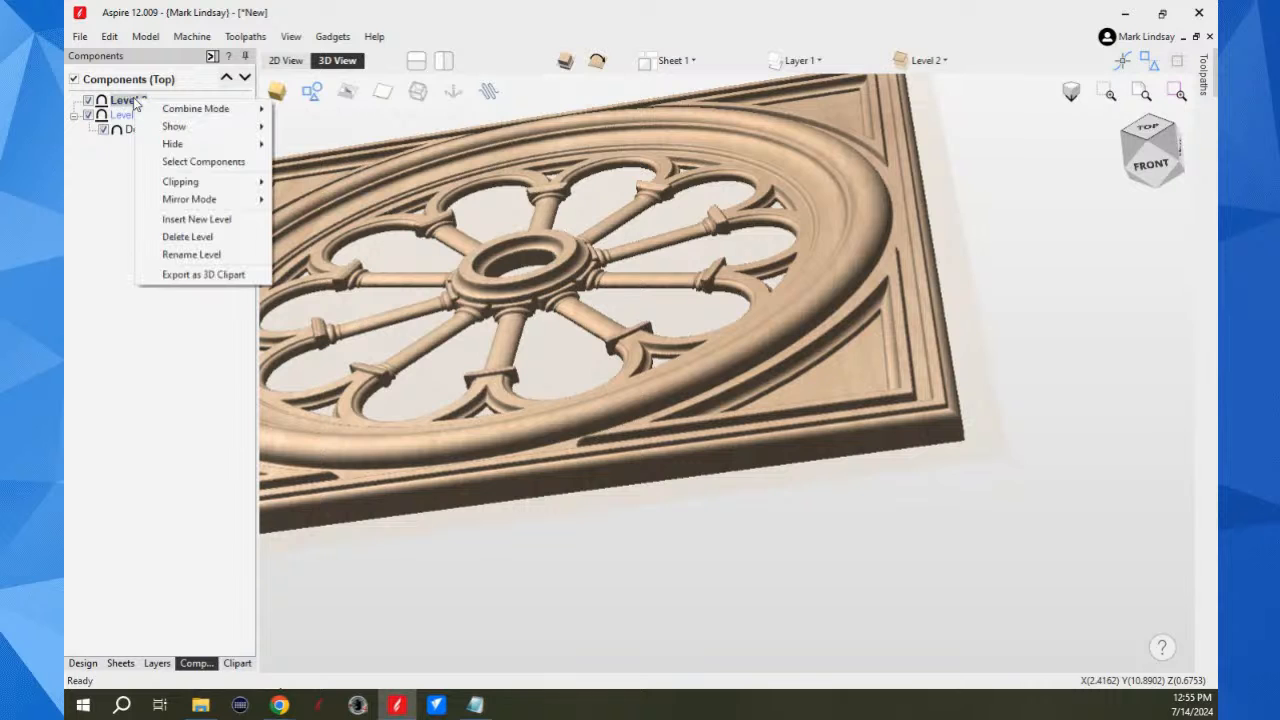
pyautogui.click(201, 256)
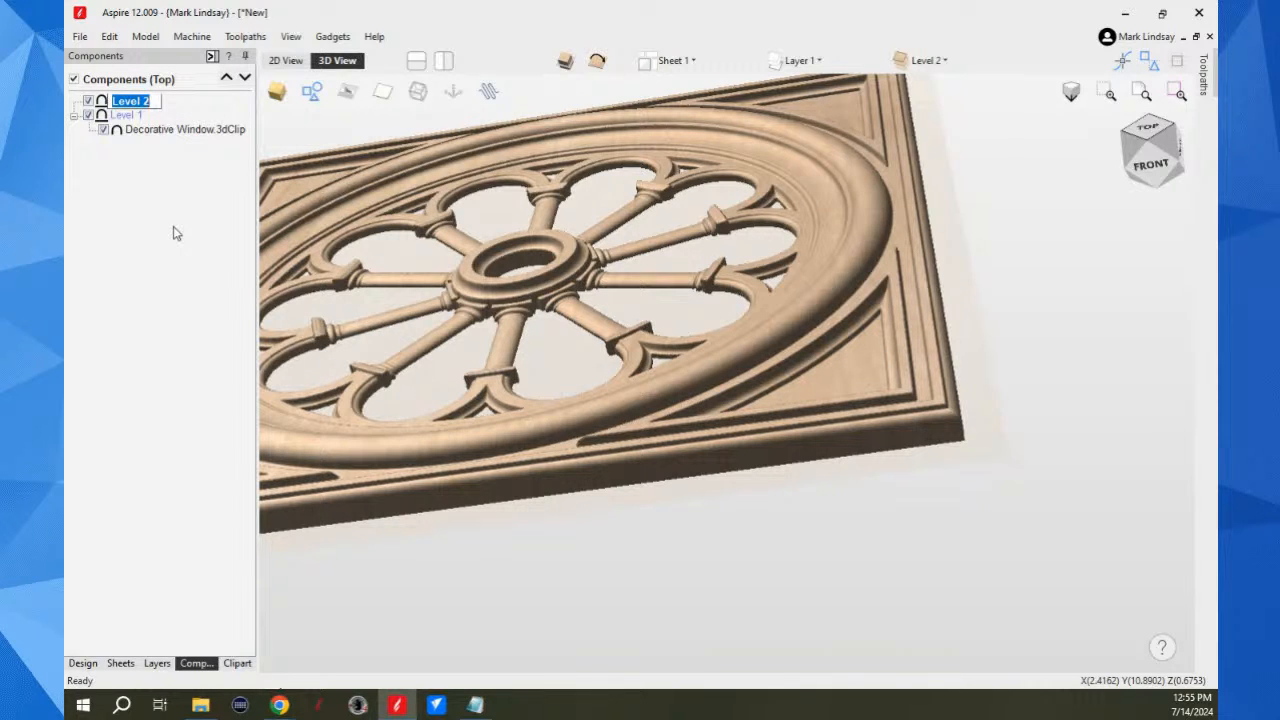
pyautogui.write('Limit Plan')
pyautogui.press('Return')
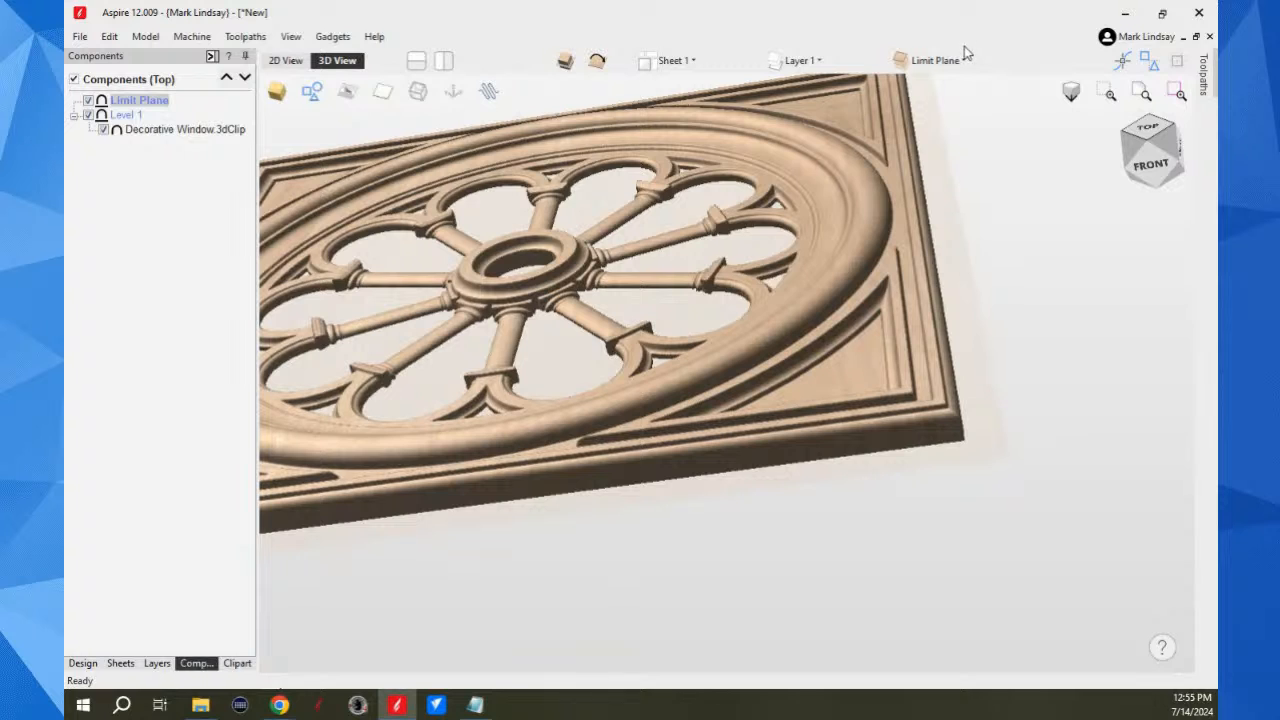
# Step: Create a zero plane component on the Limit Plane level
pyautogui.click(83, 663)
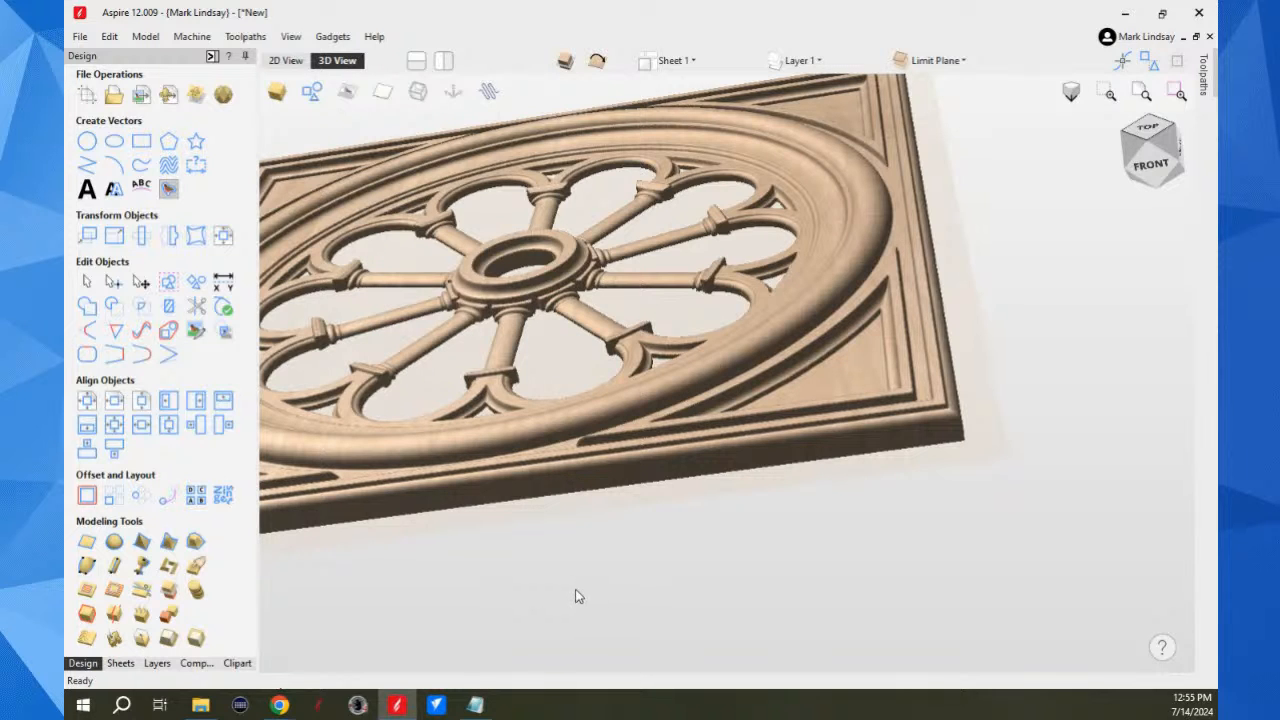
pyautogui.click(86, 544)
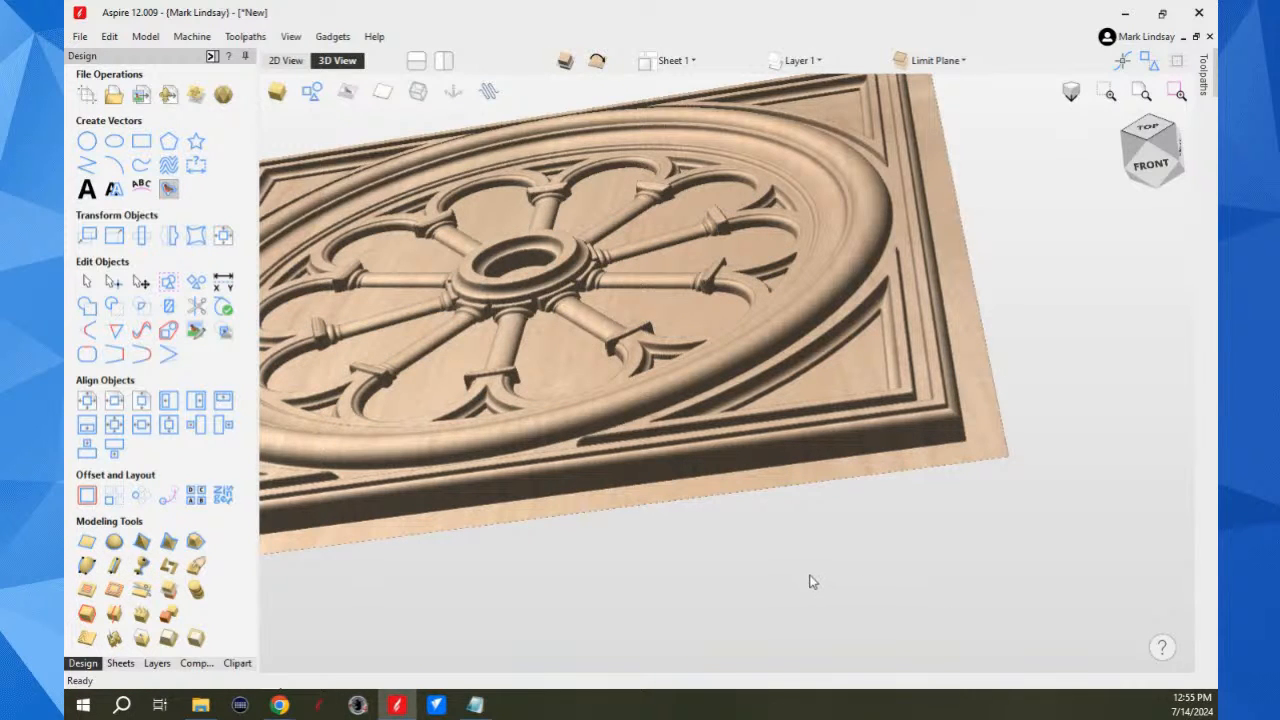
pyautogui.moveTo(985, 481); pyautogui.dragTo(909, 463)
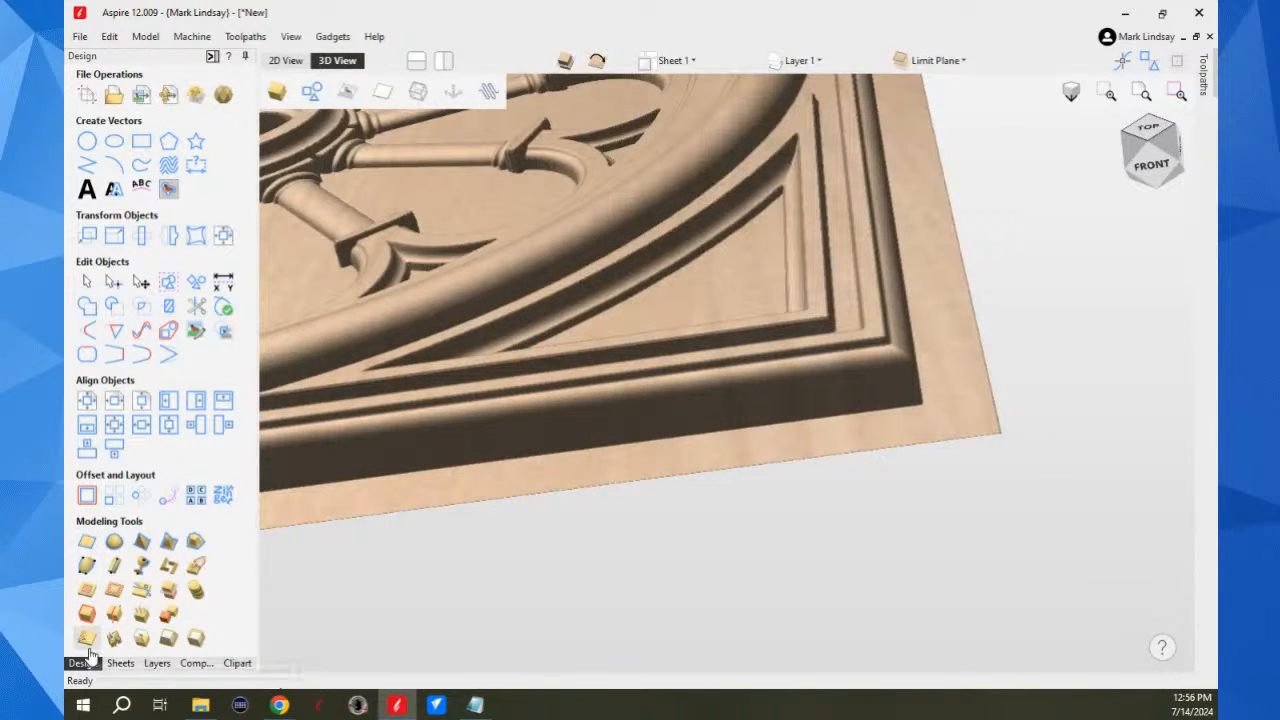
# Step: Select the Zero Plane component and raise its base height slightly above zero
pyautogui.click(196, 663)
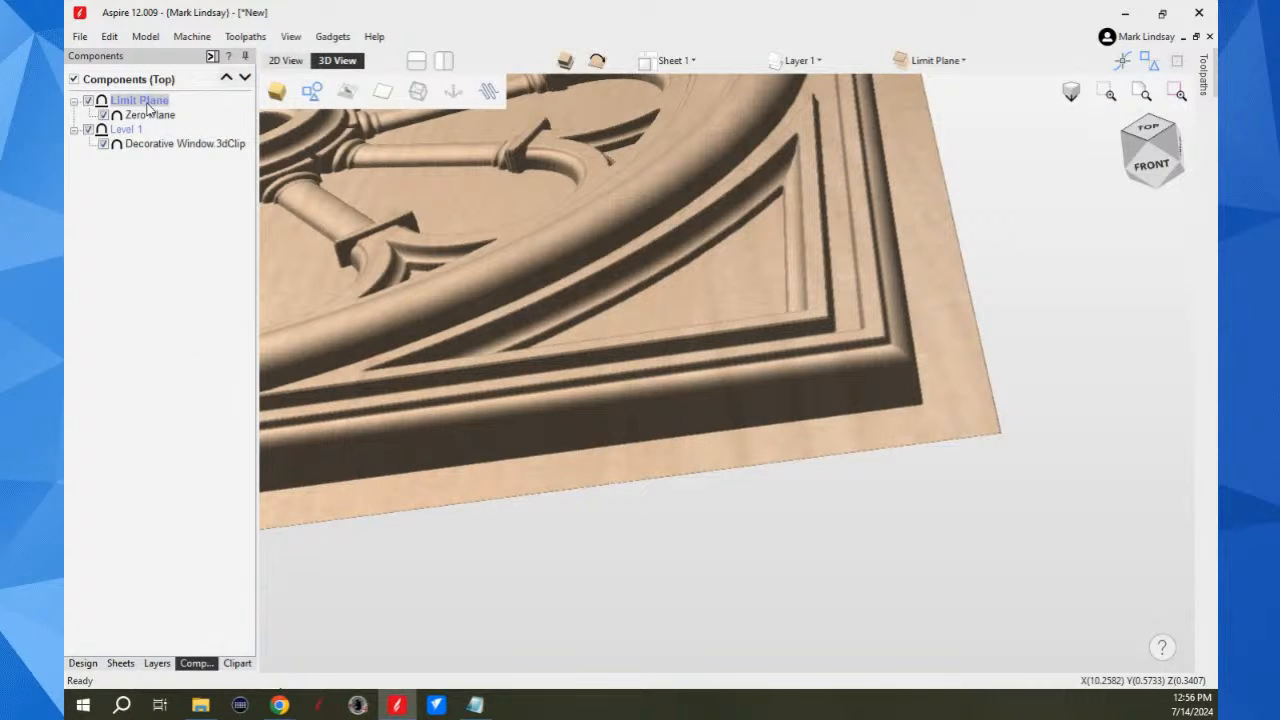
pyautogui.moveTo(148, 122)
pyautogui.press('Down')
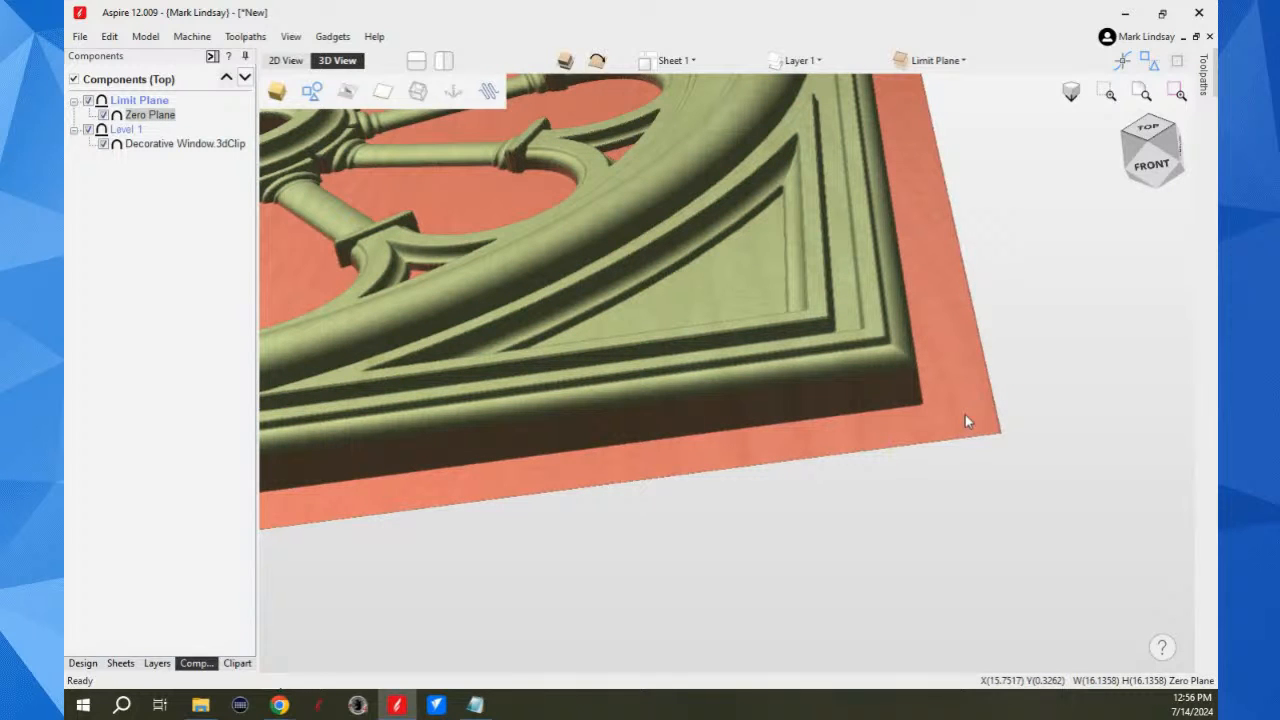
pyautogui.click(966, 419)
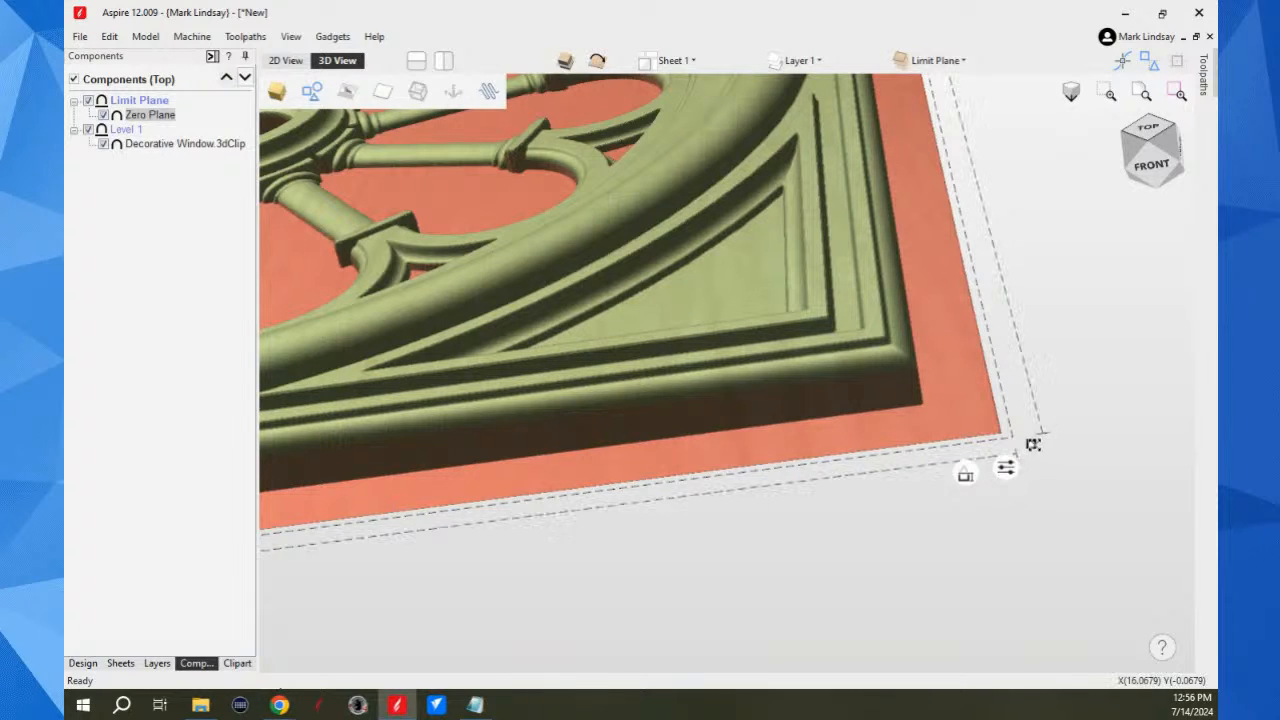
pyautogui.moveTo(963, 480)
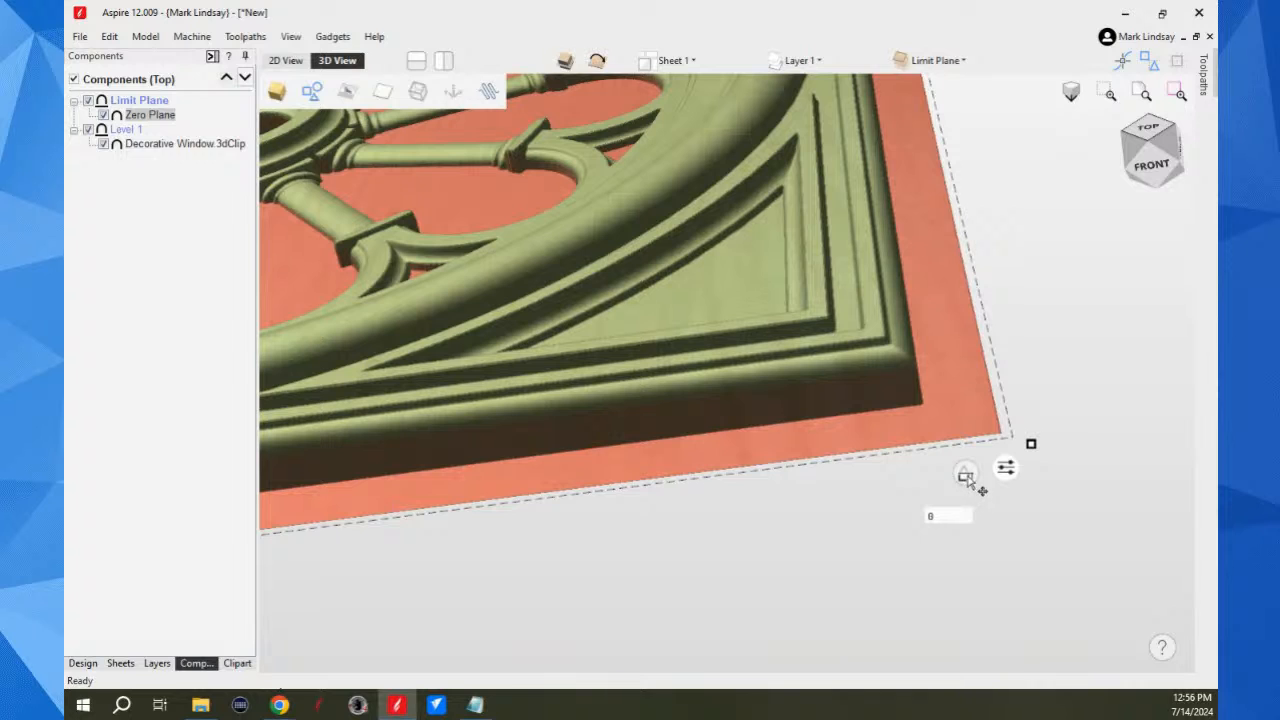
pyautogui.write('0625')
pyautogui.press('Return')
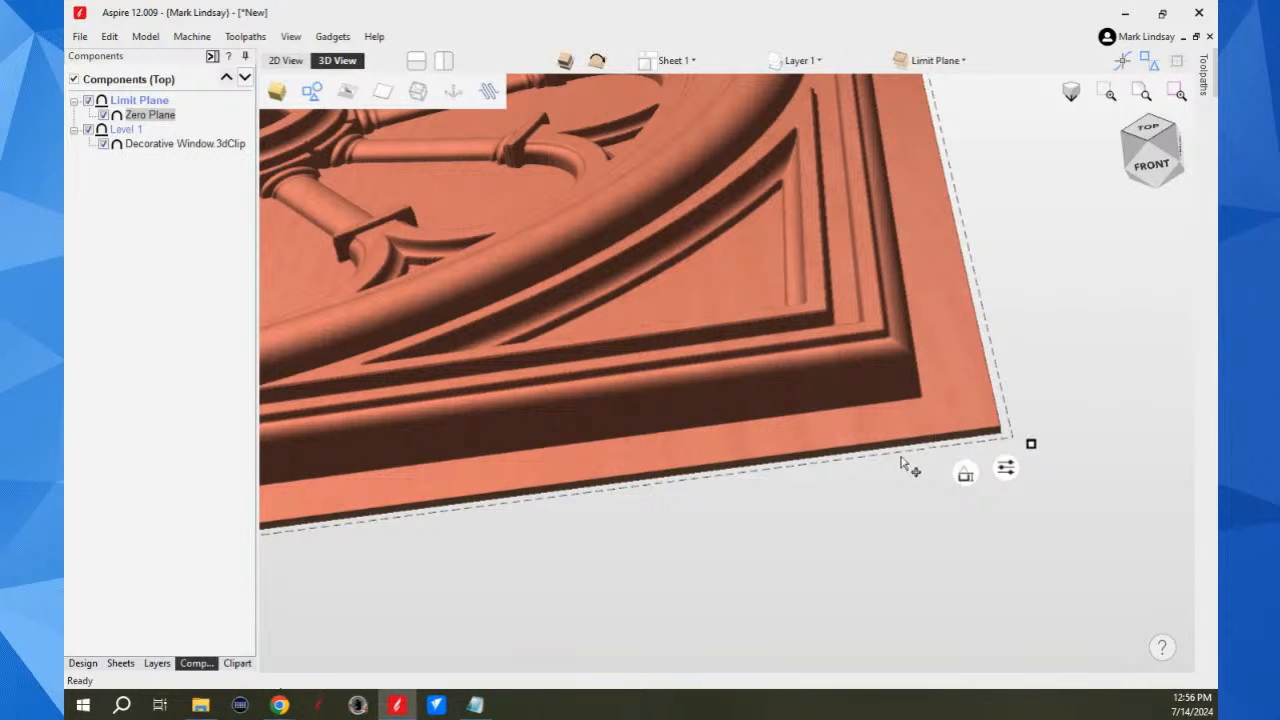
# Step: Try the Merge combine mode on the Limit Plane level and return it to Add
pyautogui.moveTo(900, 463); pyautogui.dragTo(951, 394)
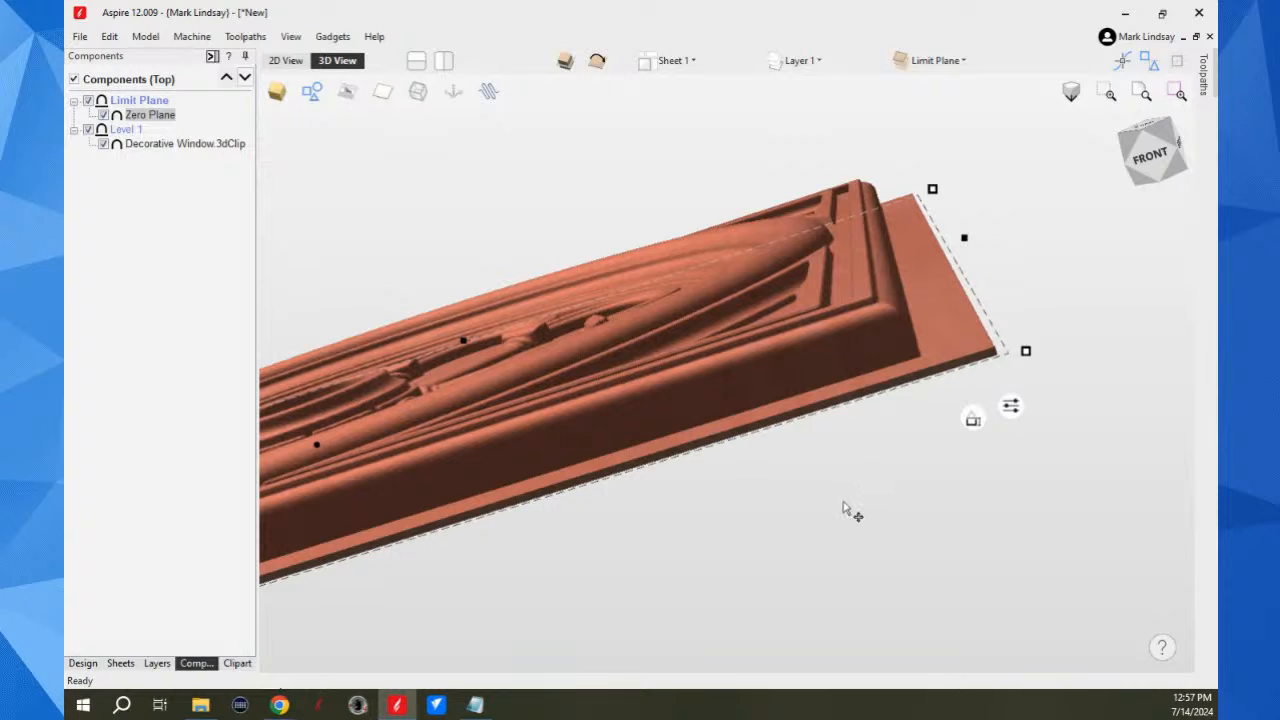
pyautogui.rightClick(127, 103)
pyautogui.moveTo(208, 110)
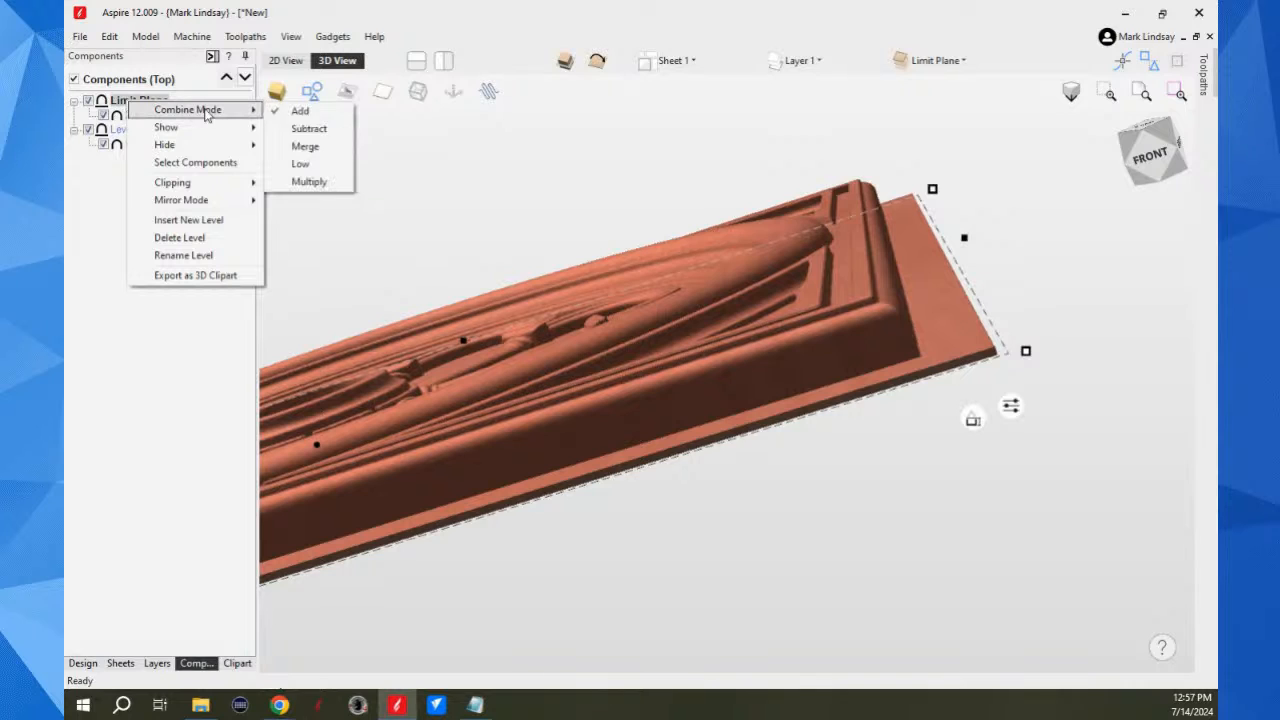
pyautogui.click(330, 147)
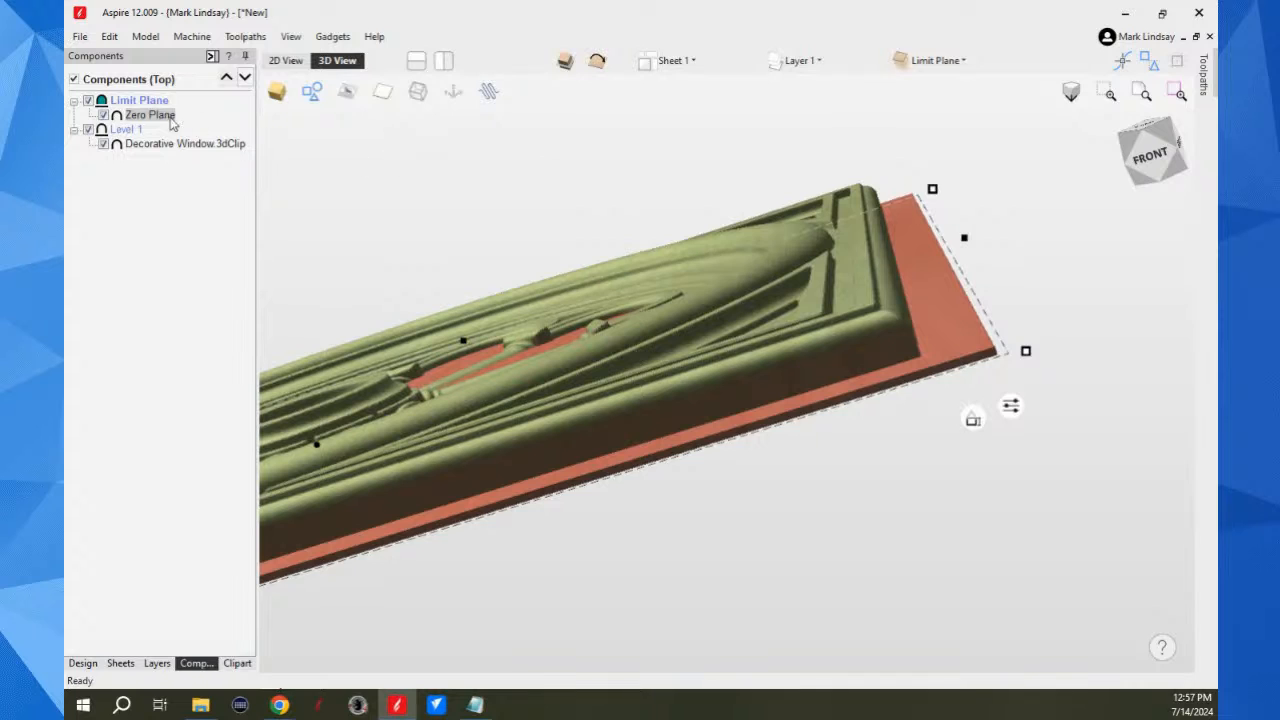
pyautogui.rightClick(137, 107)
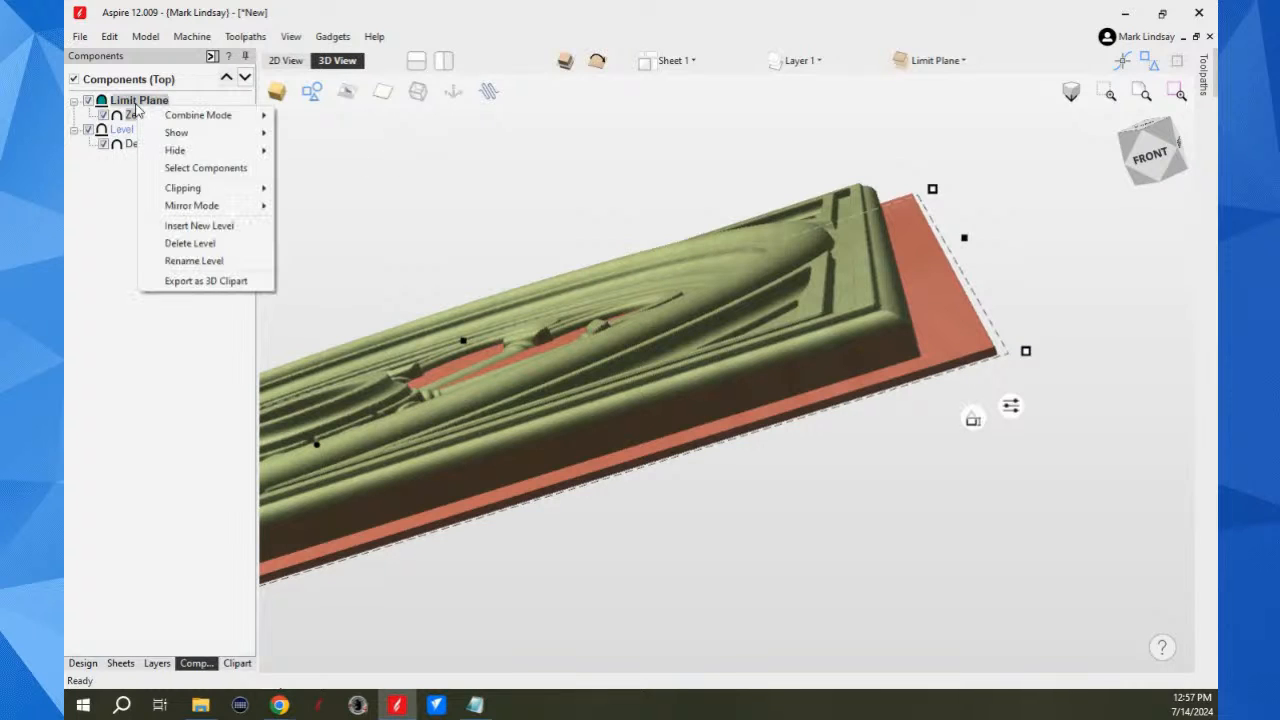
pyautogui.moveTo(212, 117)
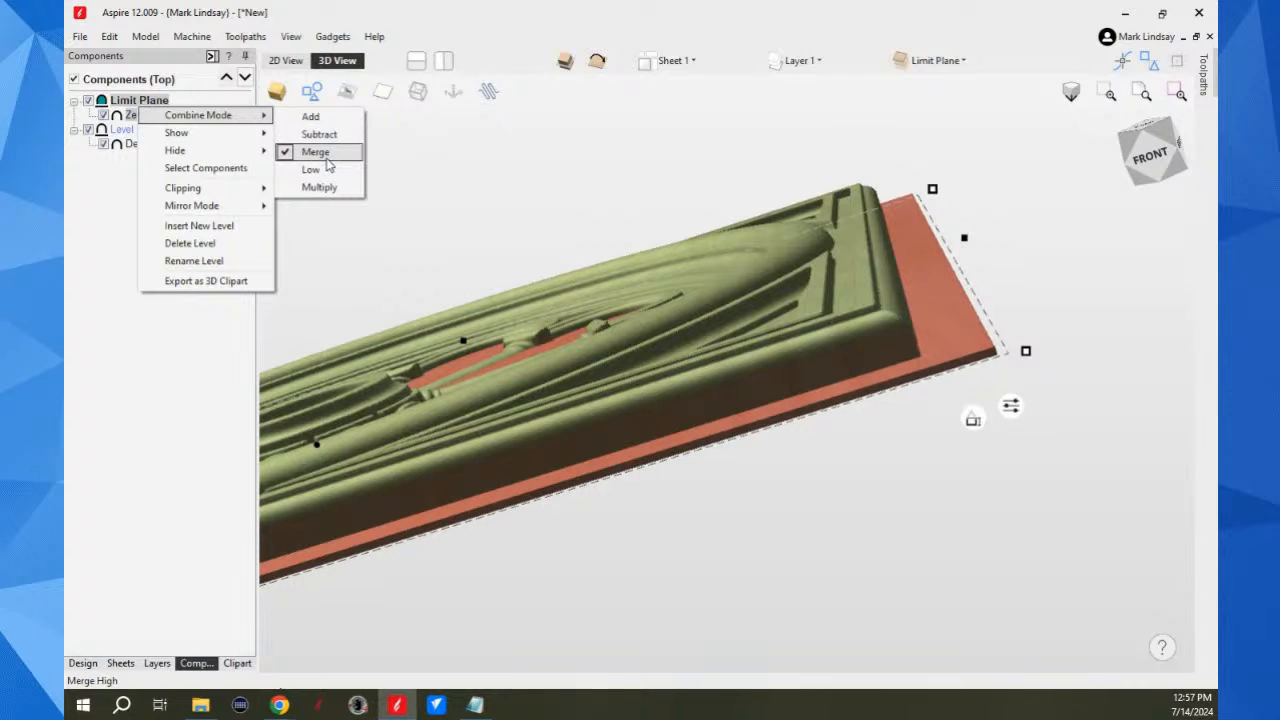
pyautogui.click(320, 117)
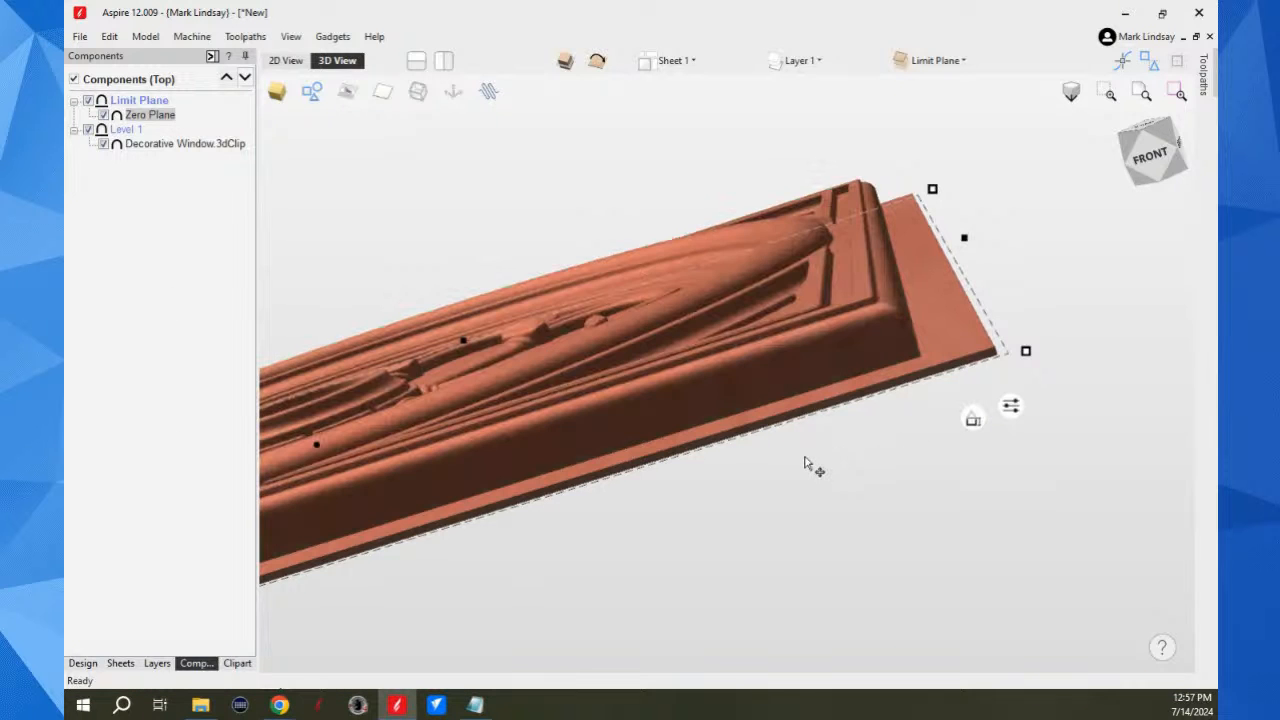
# Step: Deselect the zero plane and view the whole window model at an angle in 3D
pyautogui.moveTo(840, 333); pyautogui.dragTo(928, 480)
pyautogui.scroll(-3, 950, 430)
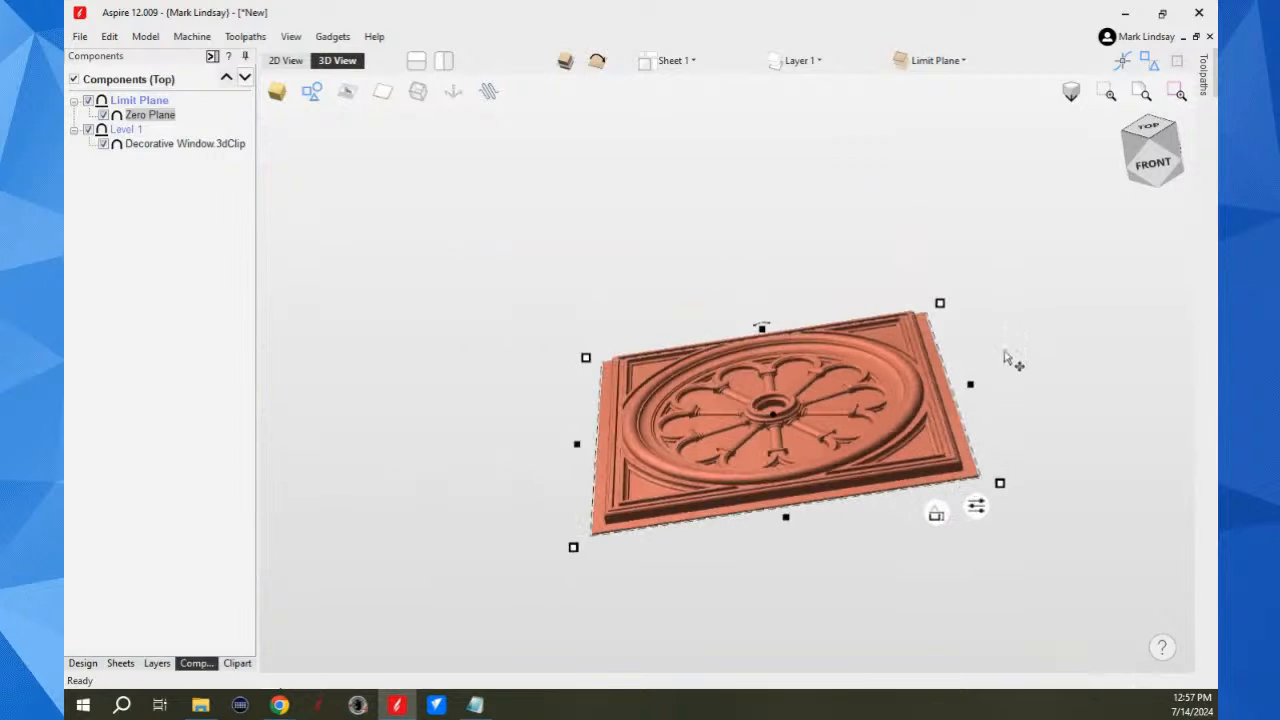
pyautogui.click(1006, 360)
pyautogui.scroll(-2, 457, 334)
pyautogui.scroll(-1, 457, 334)
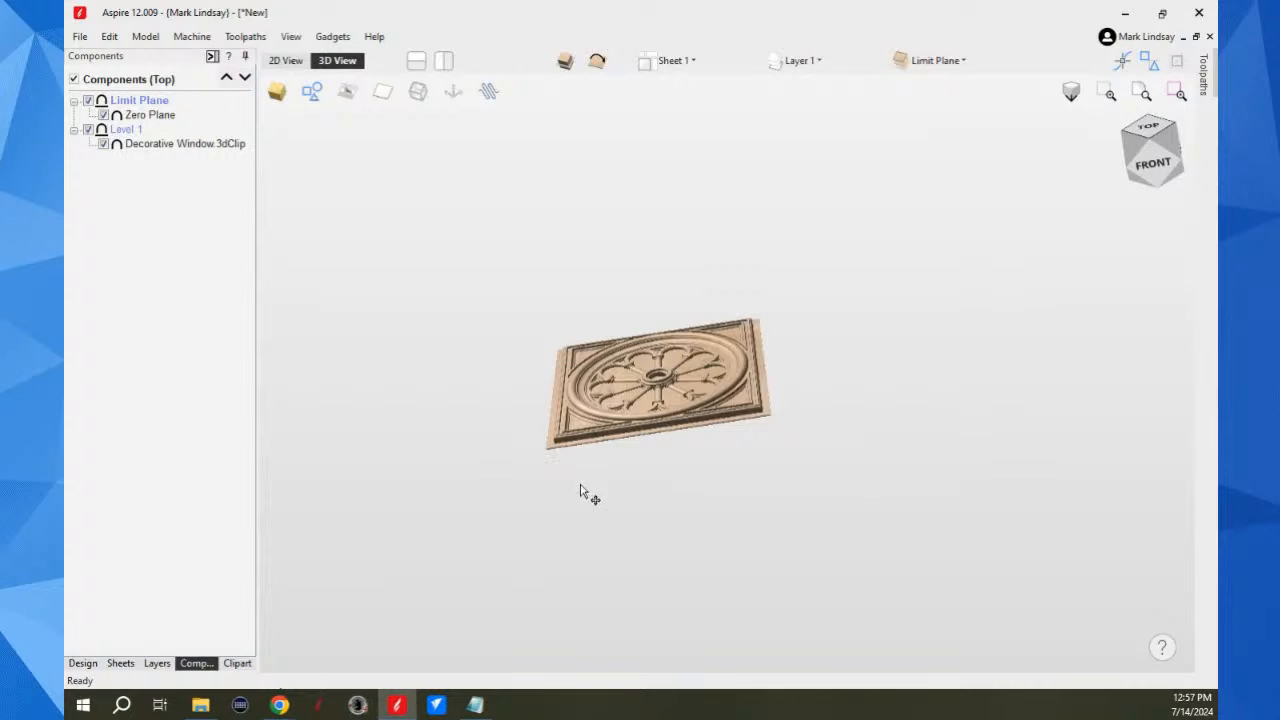
# Step: Review the Zero Plane component's properties without changing them and deselect the component
pyautogui.moveTo(158, 122)
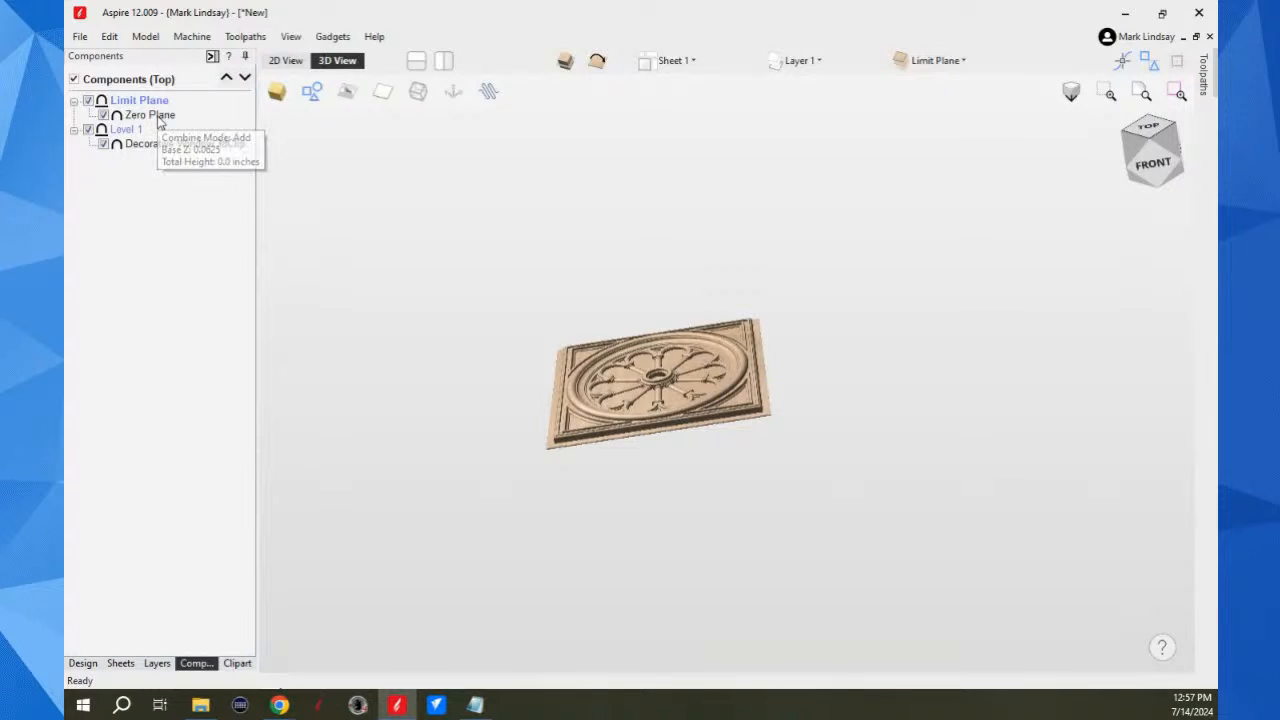
pyautogui.rightClick(140, 118)
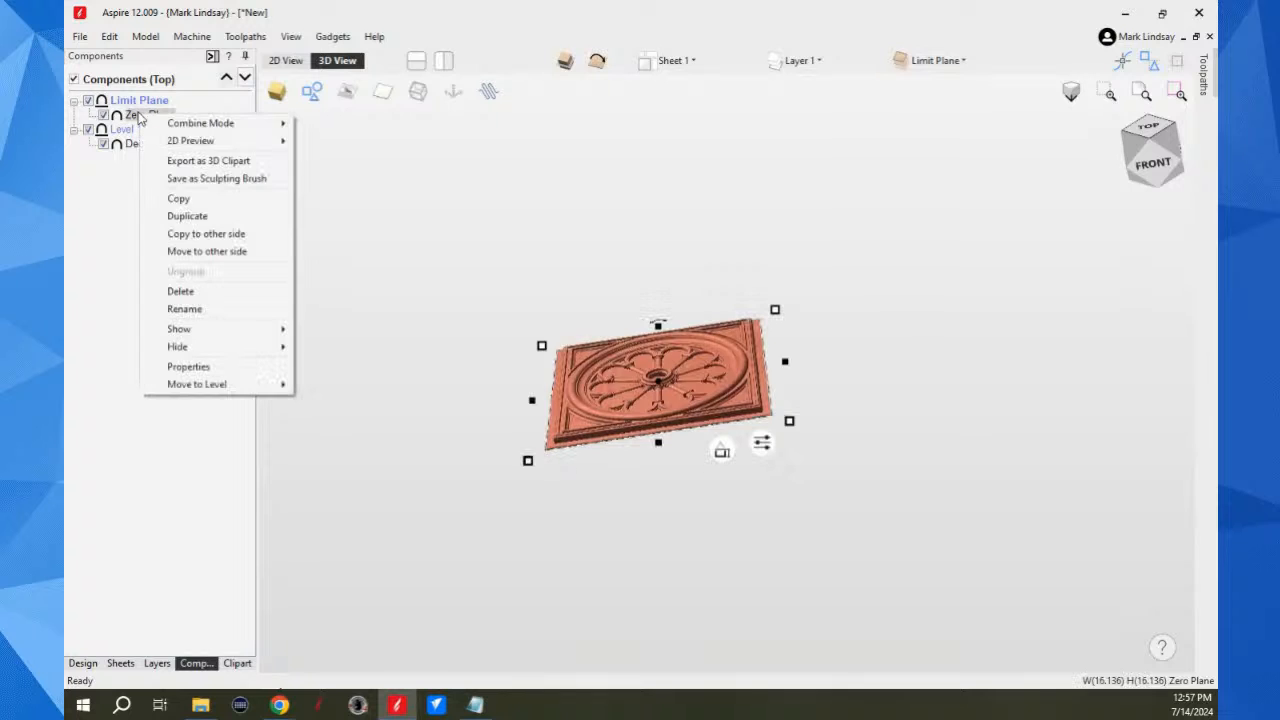
pyautogui.click(188, 367)
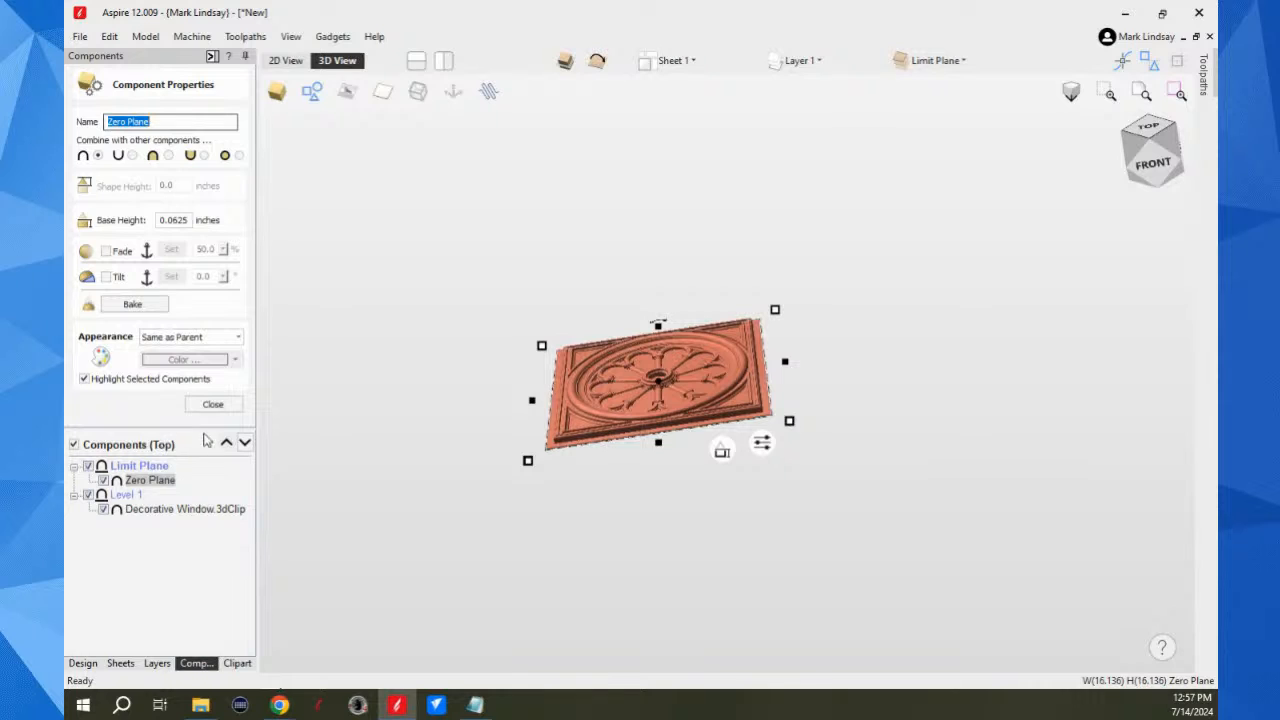
pyautogui.click(213, 404)
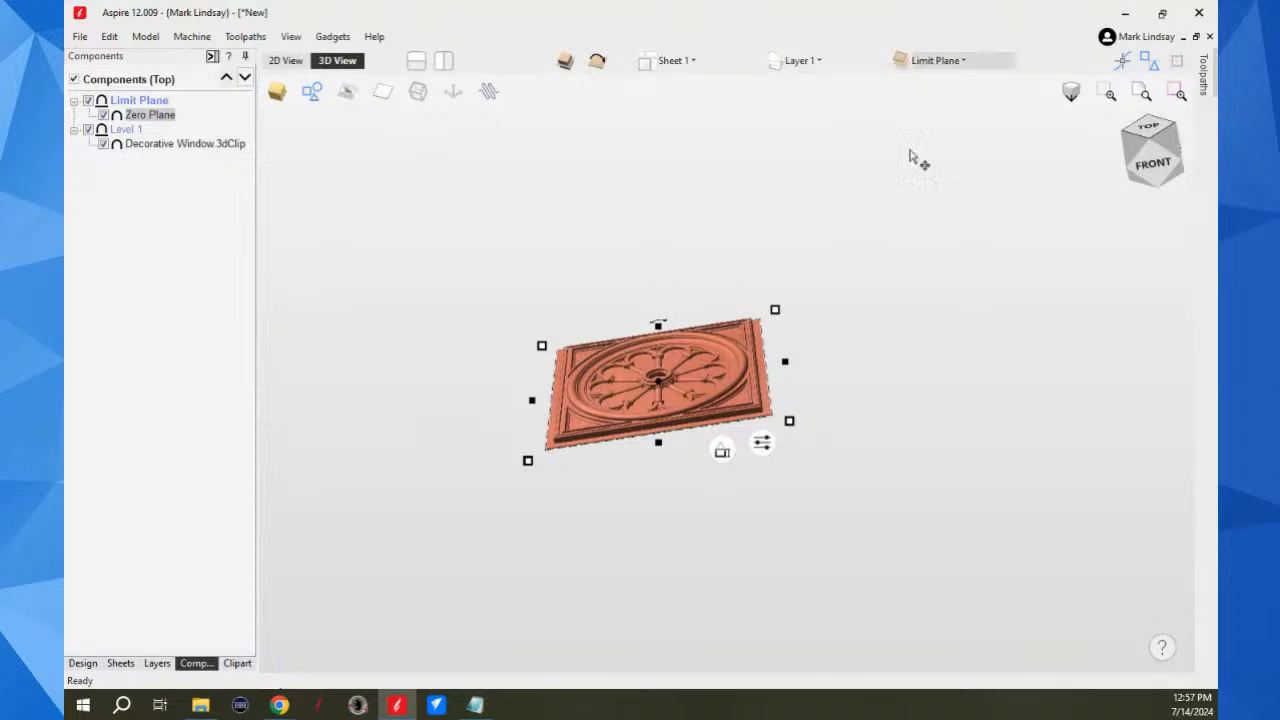
pyautogui.click(832, 260)
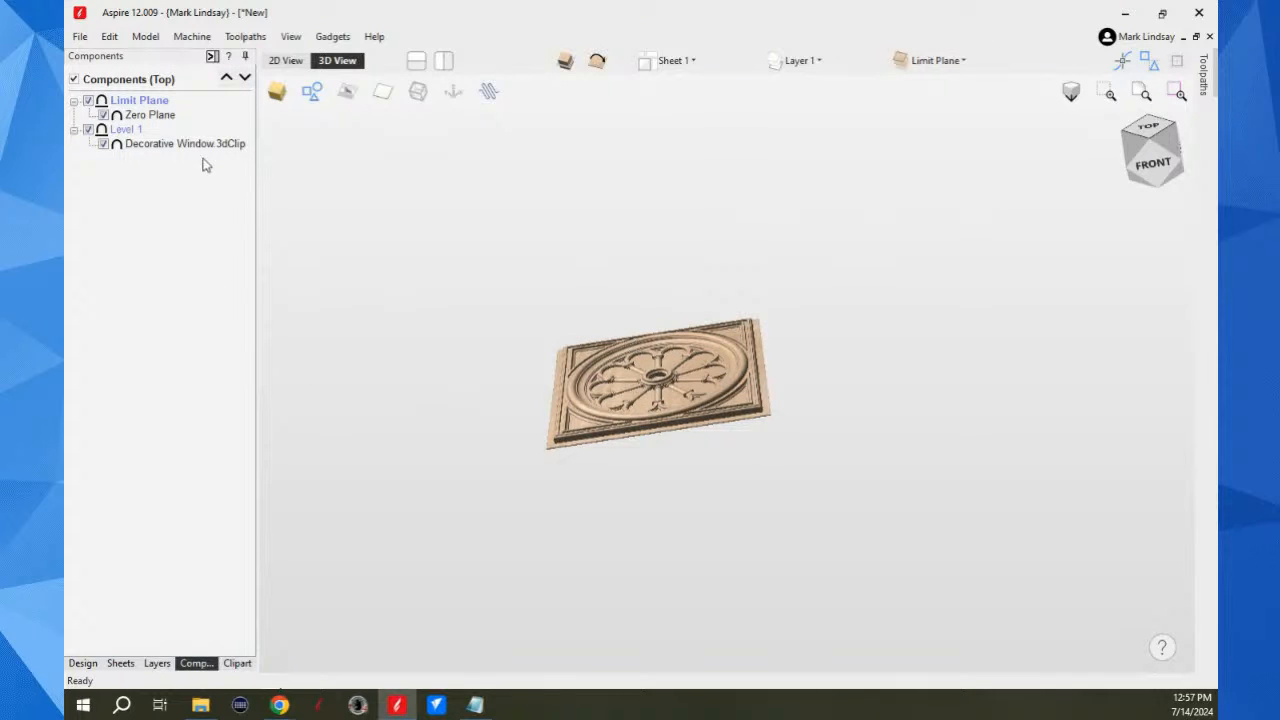
# Step: Copy the Decorative Window component to the other side of the job
pyautogui.moveTo(151, 150)
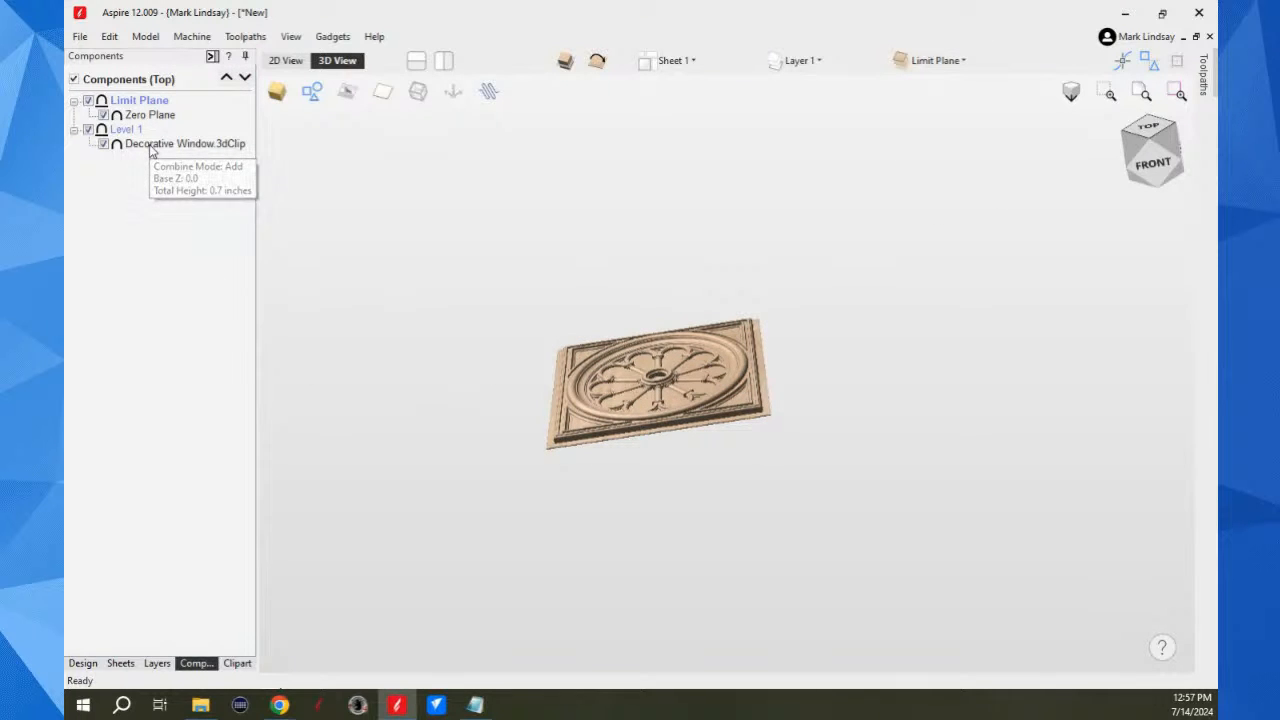
pyautogui.click(151, 147)
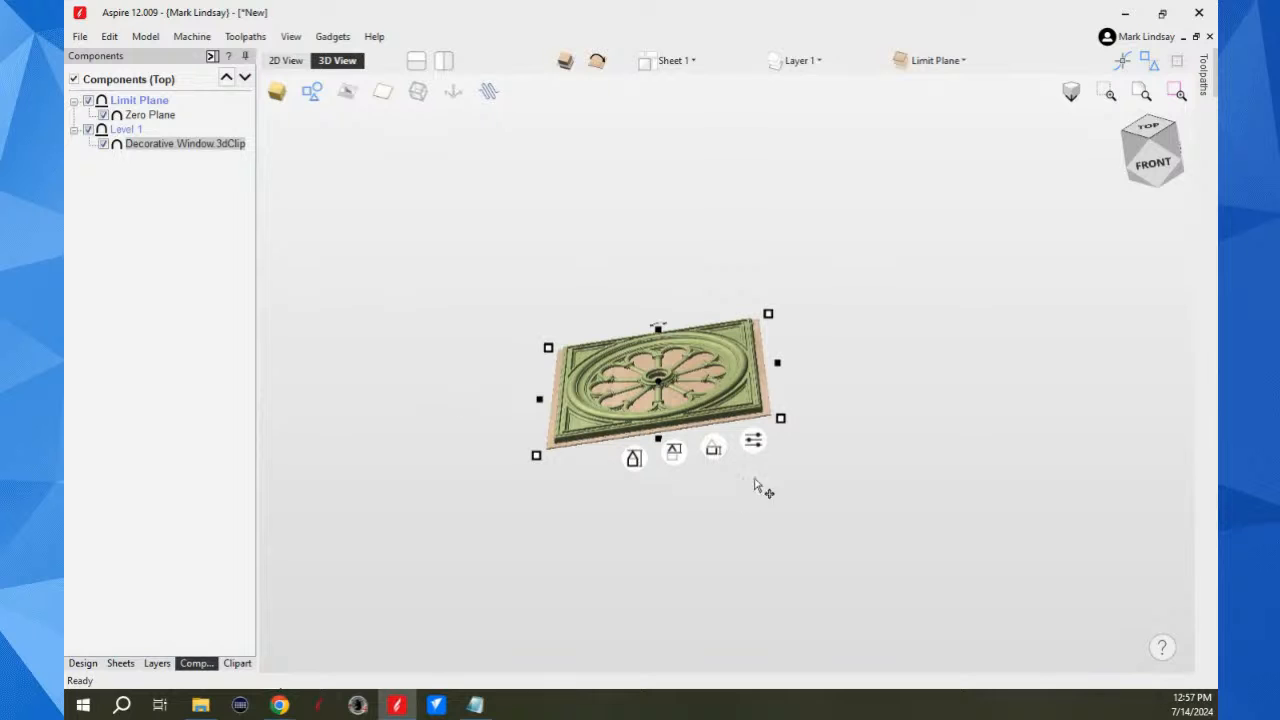
pyautogui.scroll(3, 740, 392)
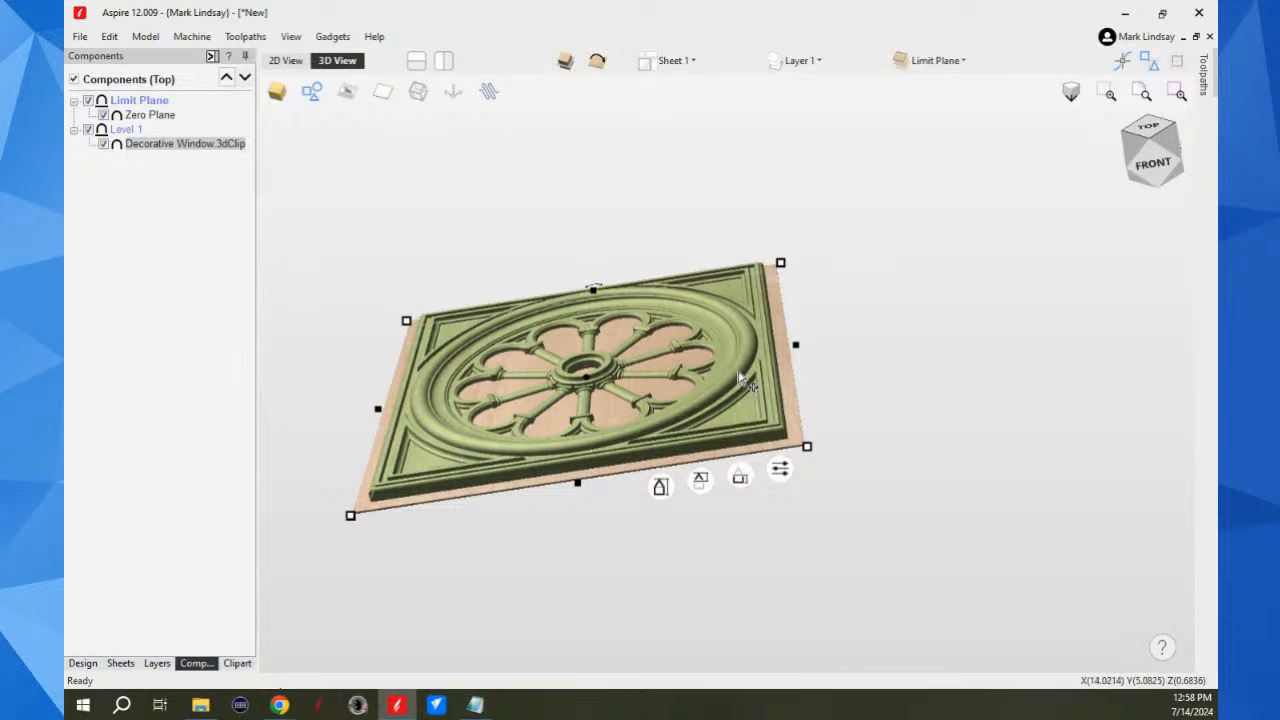
pyautogui.scroll(2, 742, 378)
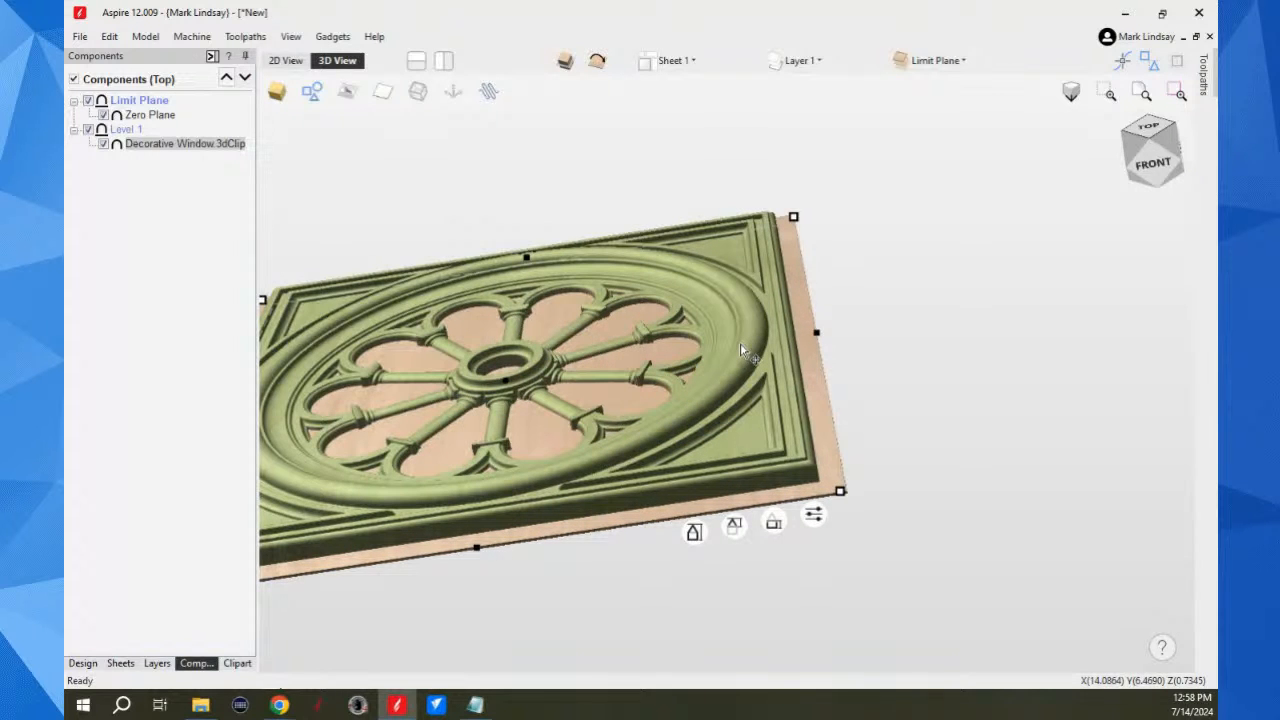
pyautogui.rightClick(741, 350)
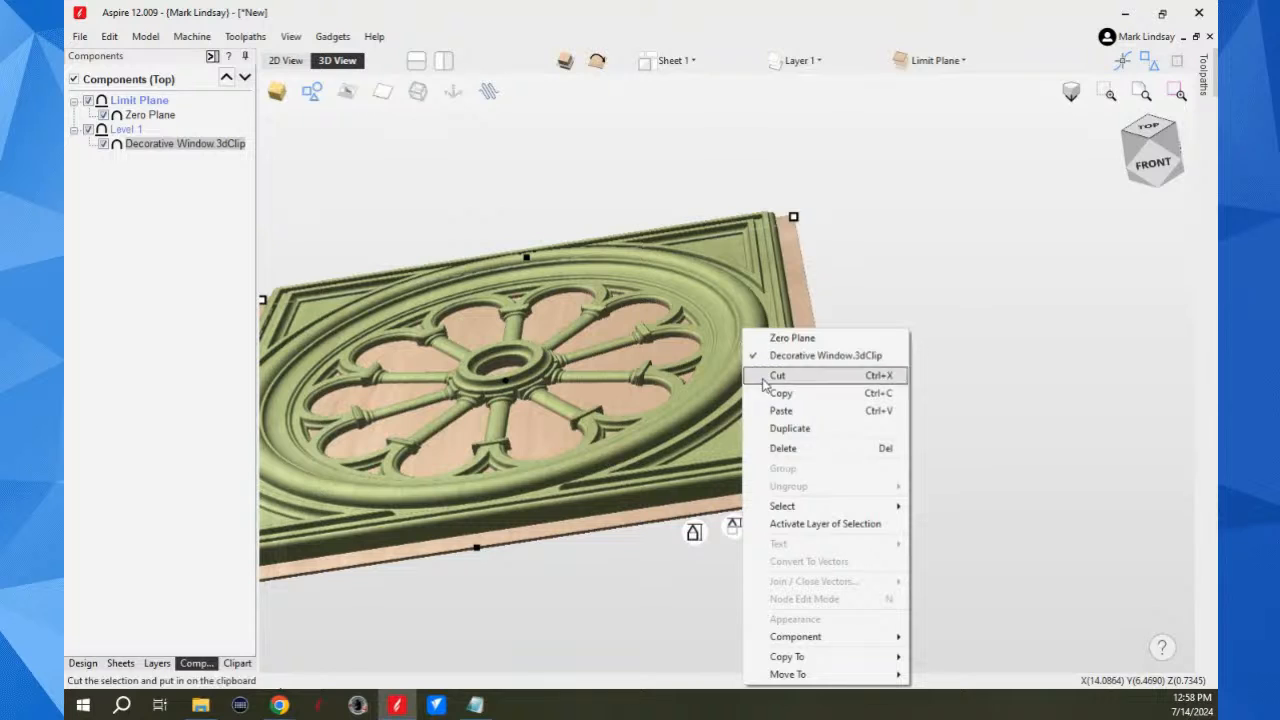
pyautogui.moveTo(850, 660)
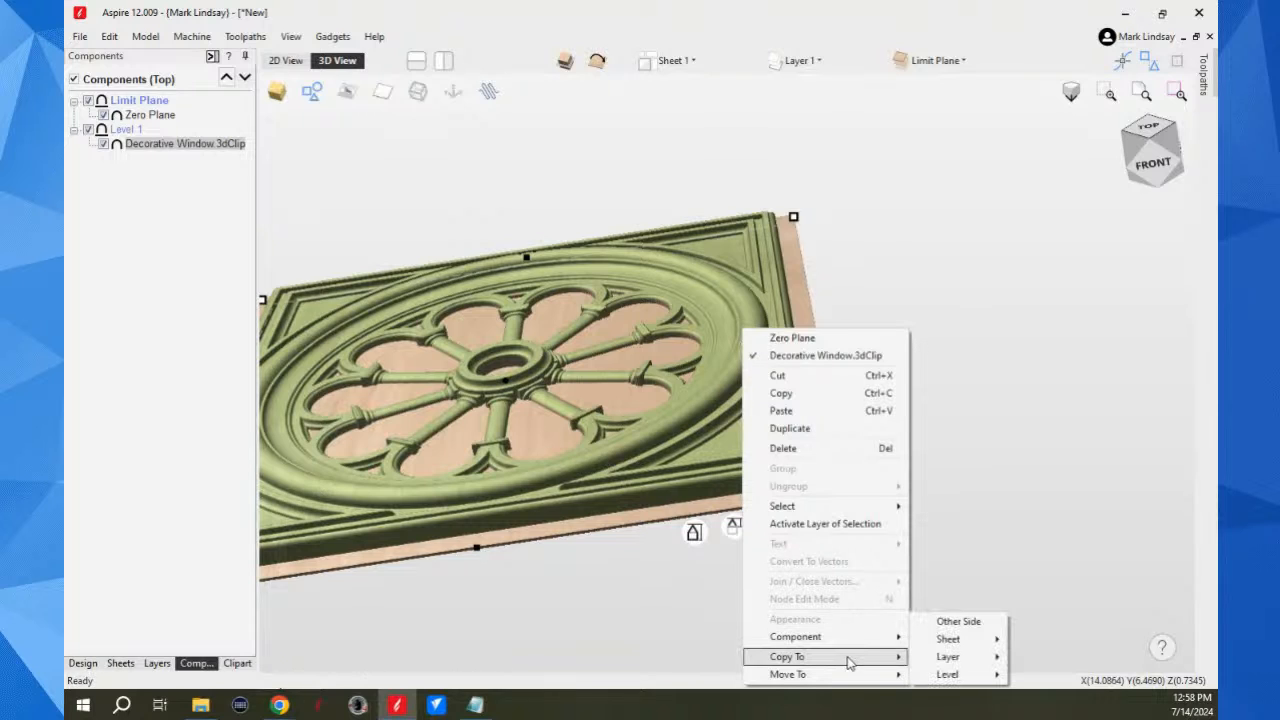
pyautogui.click(978, 621)
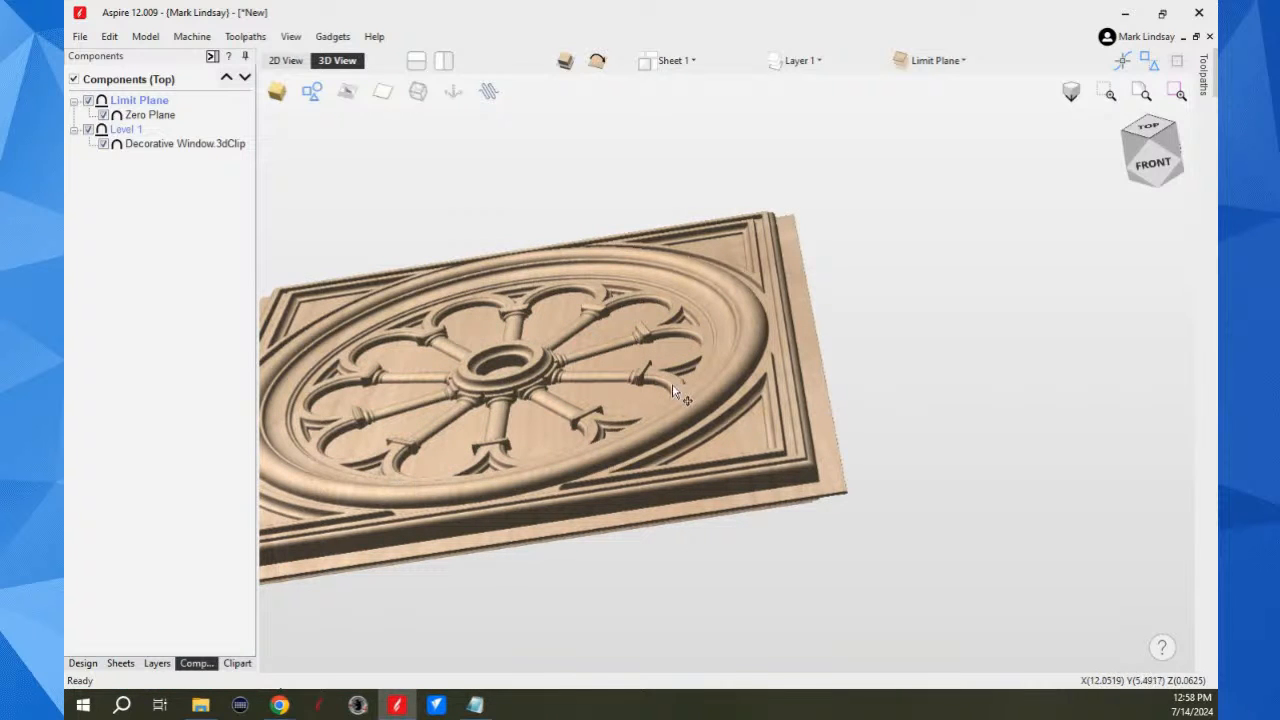
# Step: Examine the window's hub, spokes and openings closely from above, finishing with the whole model in top view
pyautogui.scroll(-2, 690, 395)
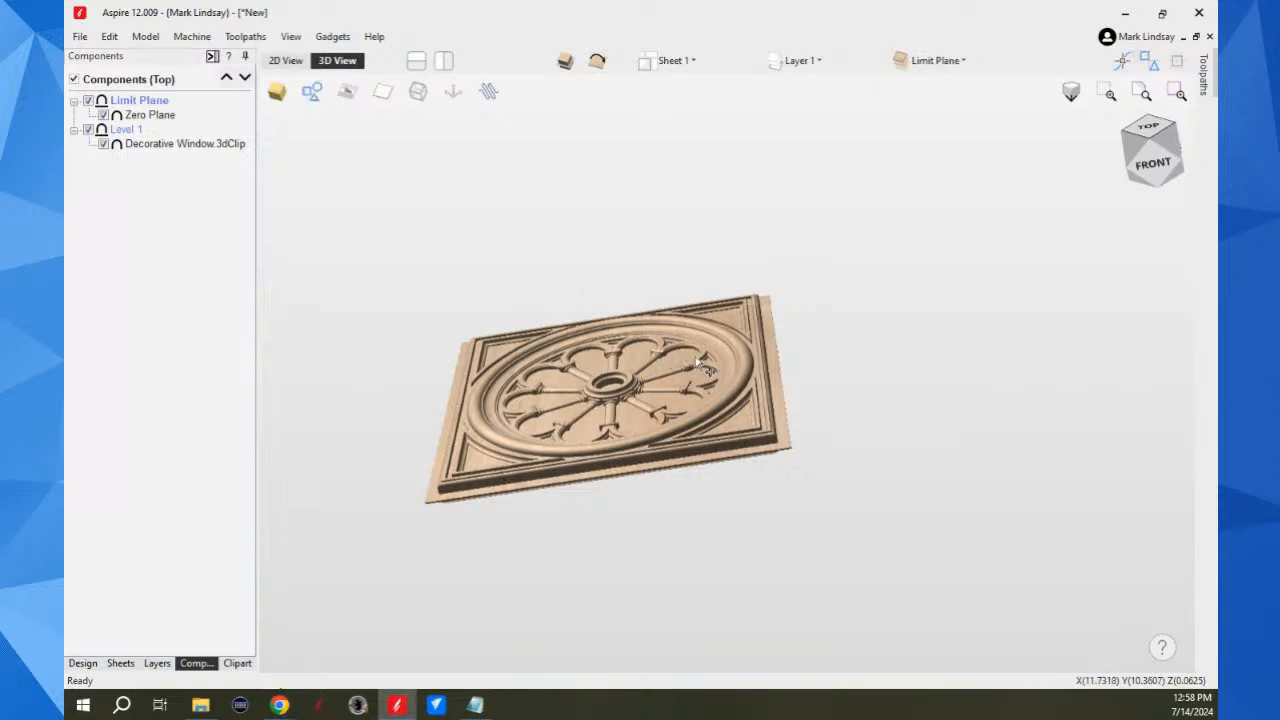
pyautogui.click(1153, 126)
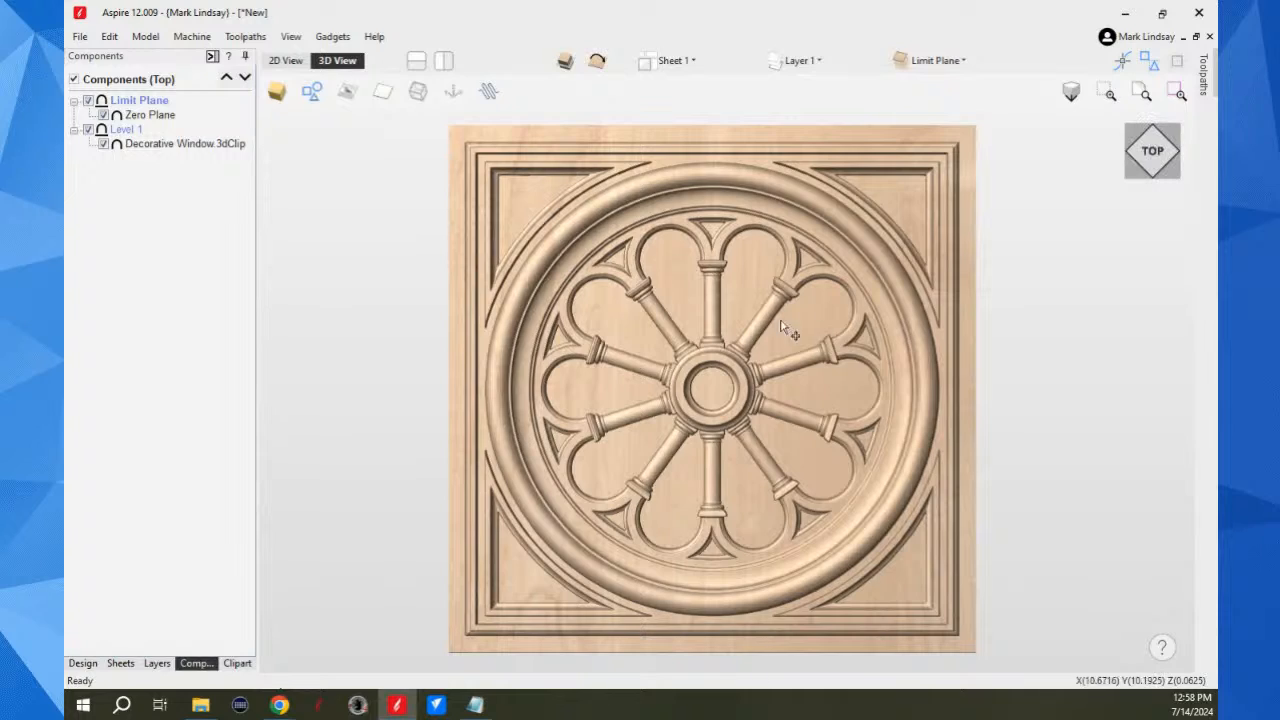
pyautogui.scroll(4, 710, 370)
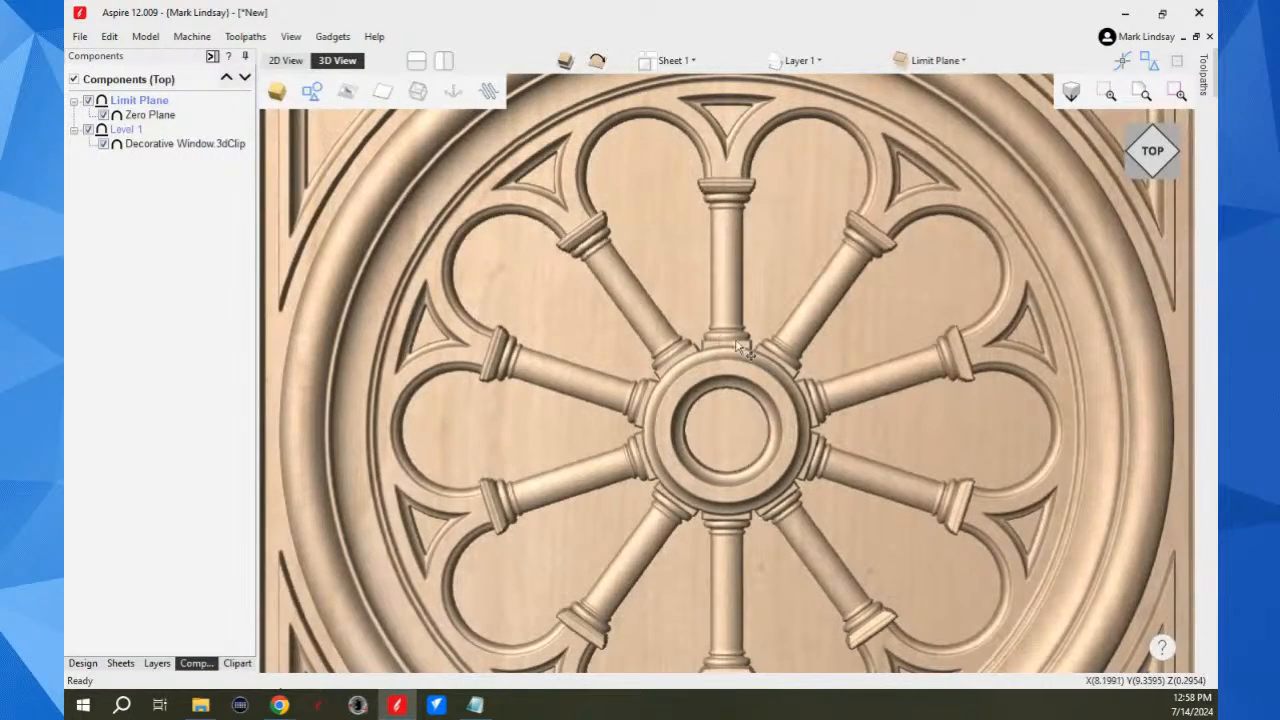
pyautogui.scroll(5, 720, 375)
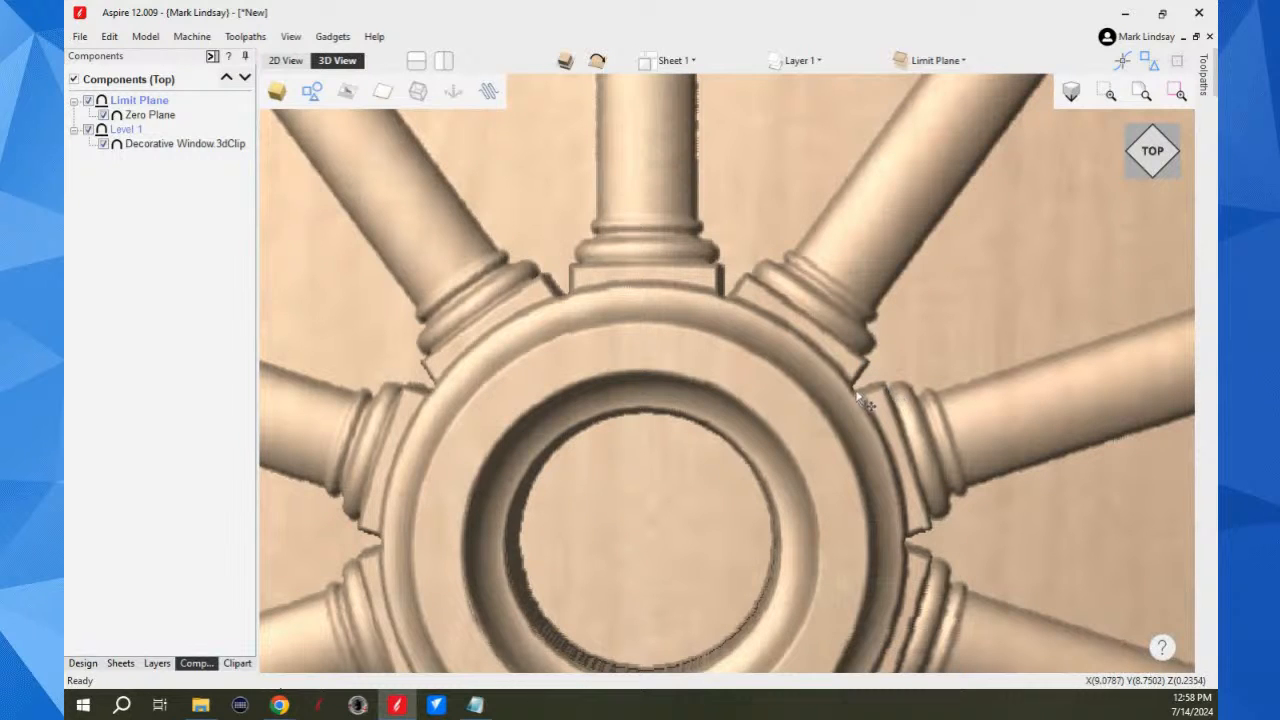
pyautogui.scroll(-3, 888, 396)
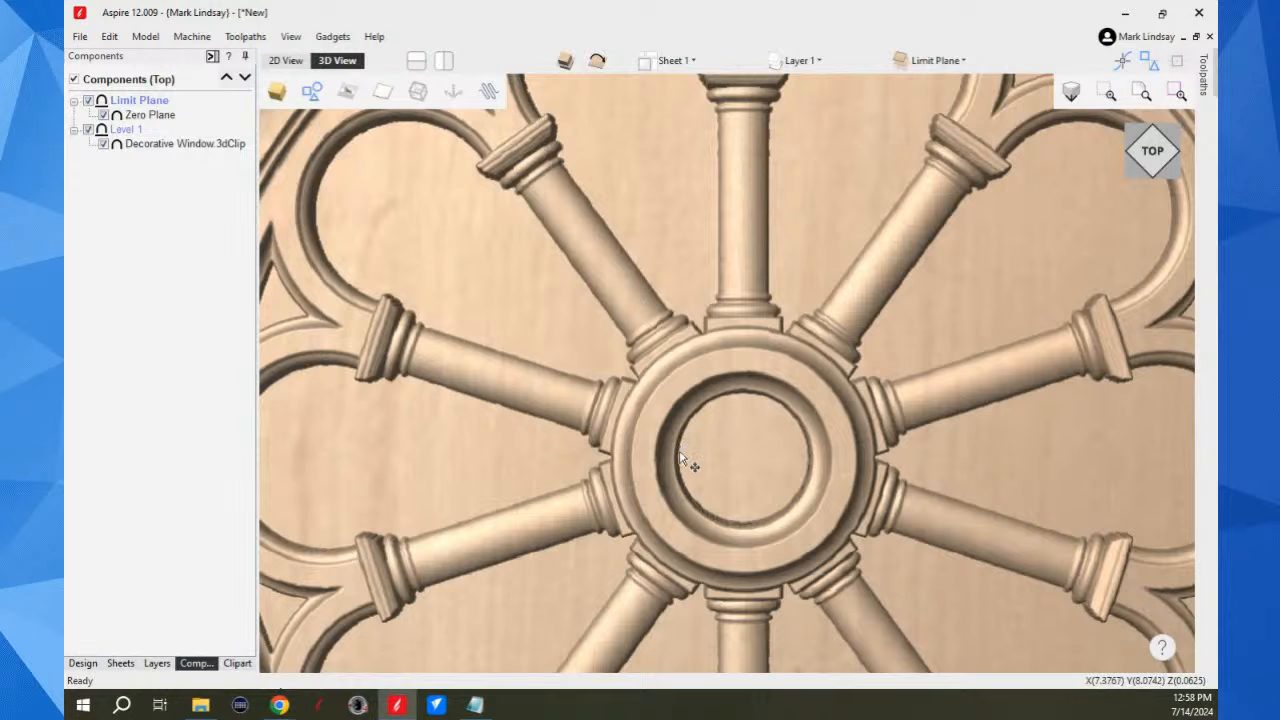
pyautogui.scroll(-5, 710, 470)
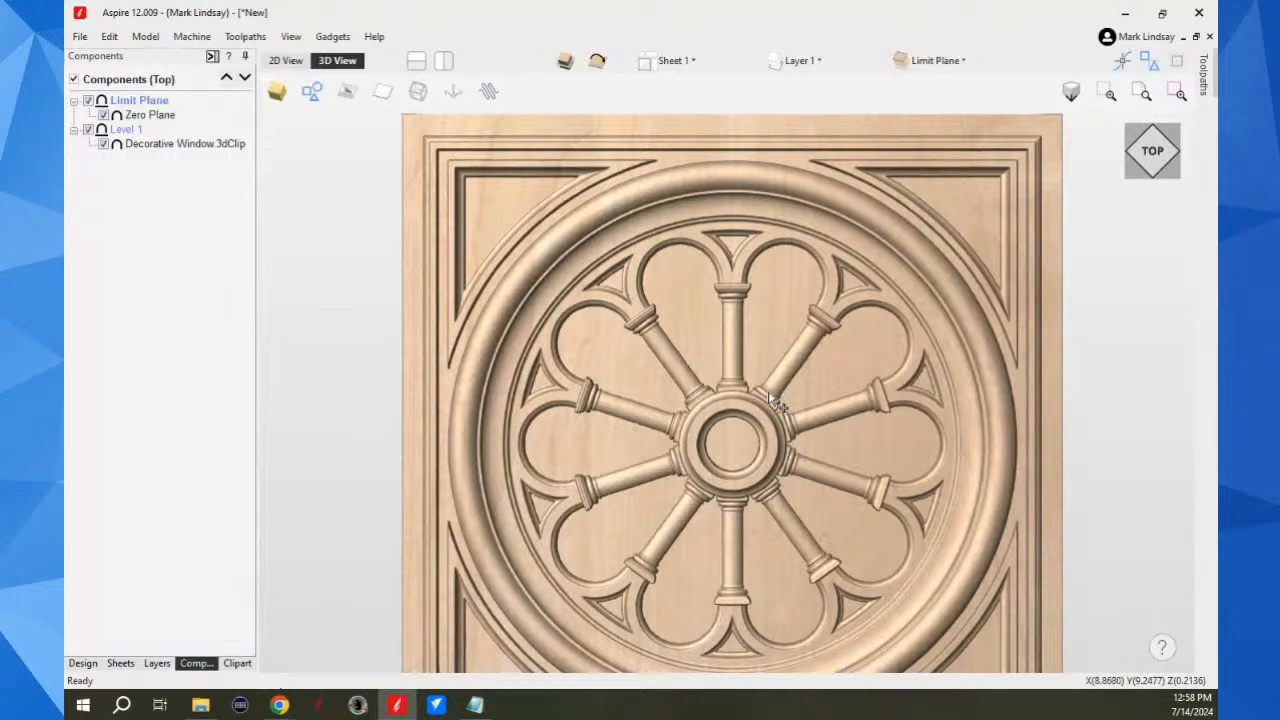
pyautogui.click(1149, 152)
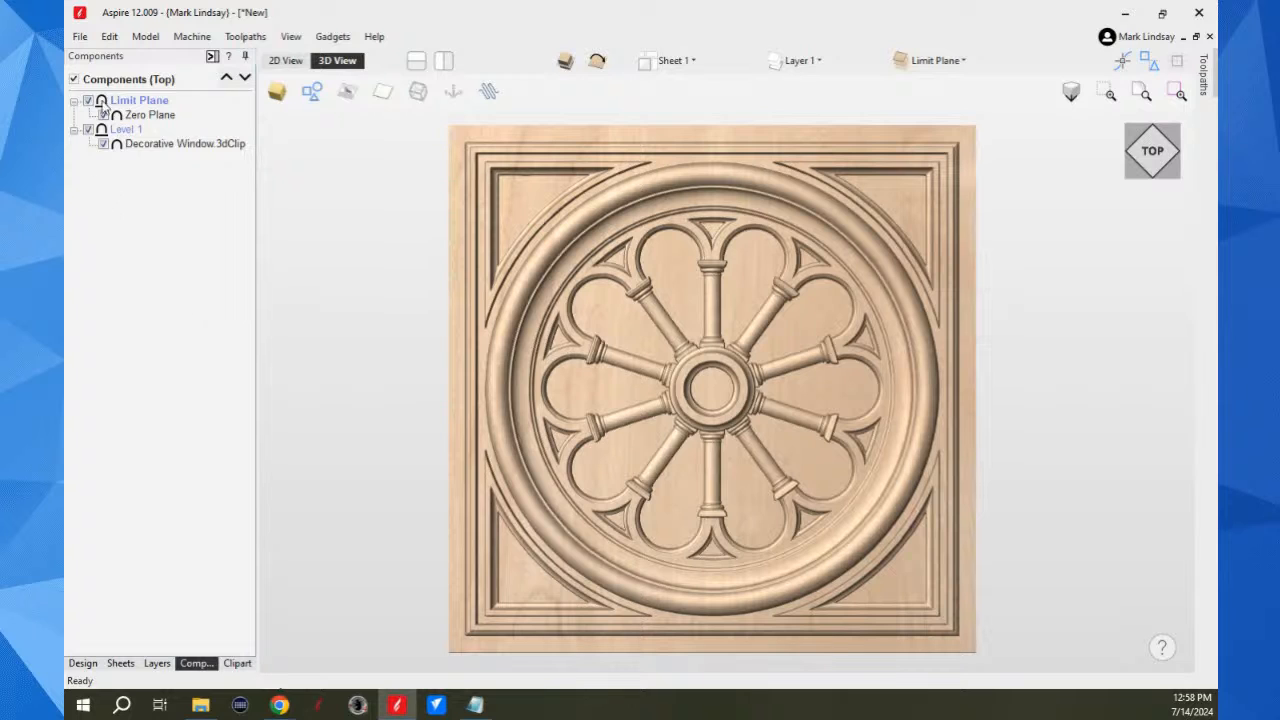
# Step: Start a finish machining toolpath for the top side and accept the existing material setup
pyautogui.click(82, 663)
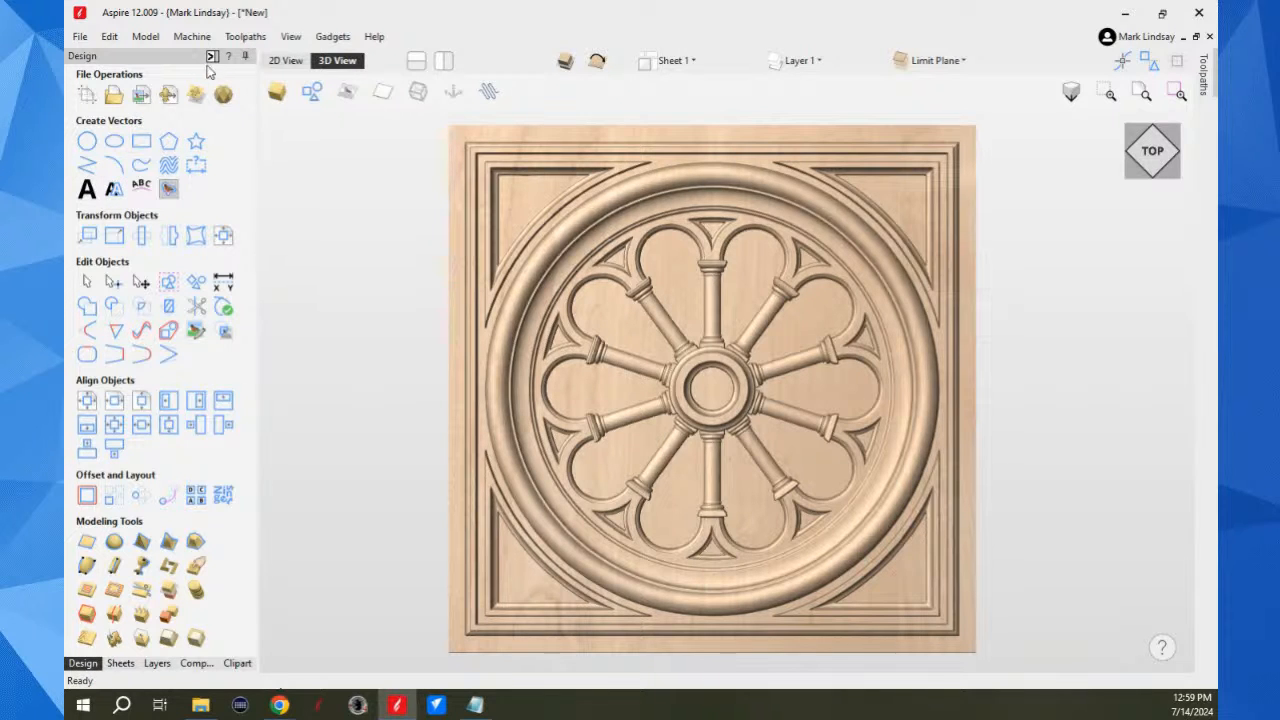
pyautogui.click(288, 61)
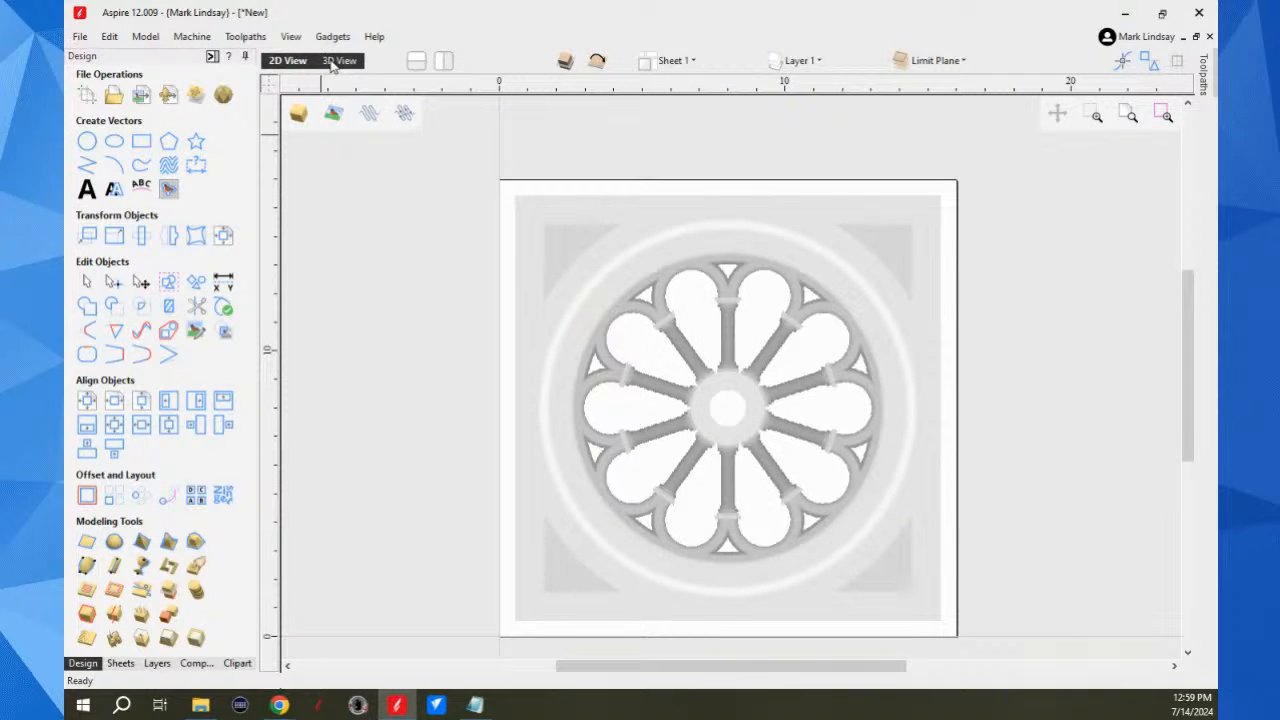
pyautogui.click(336, 61)
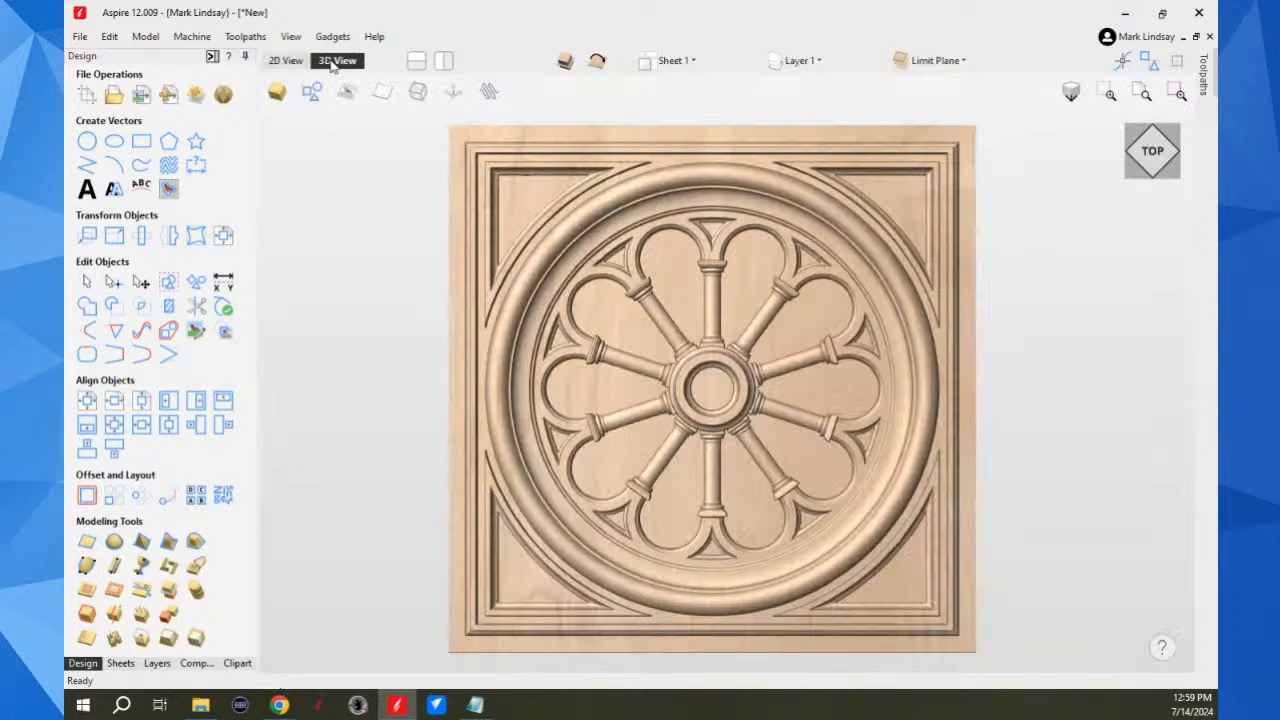
pyautogui.click(212, 57)
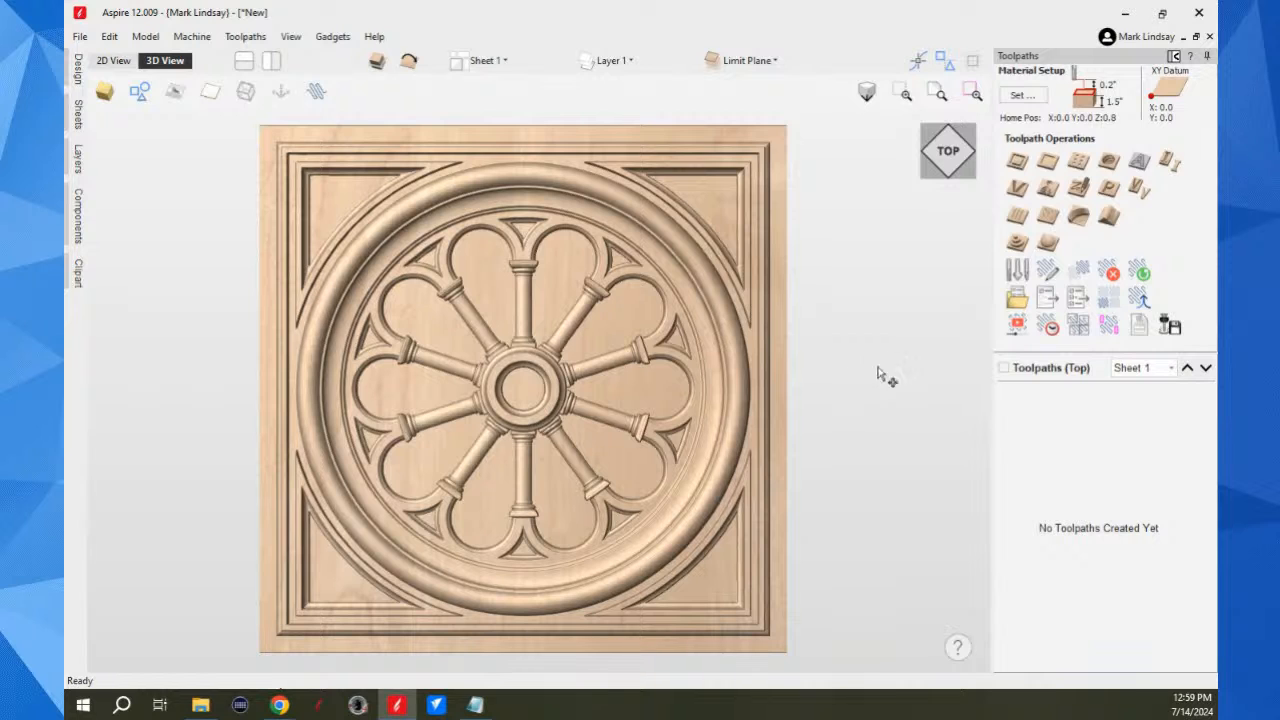
pyautogui.click(1047, 245)
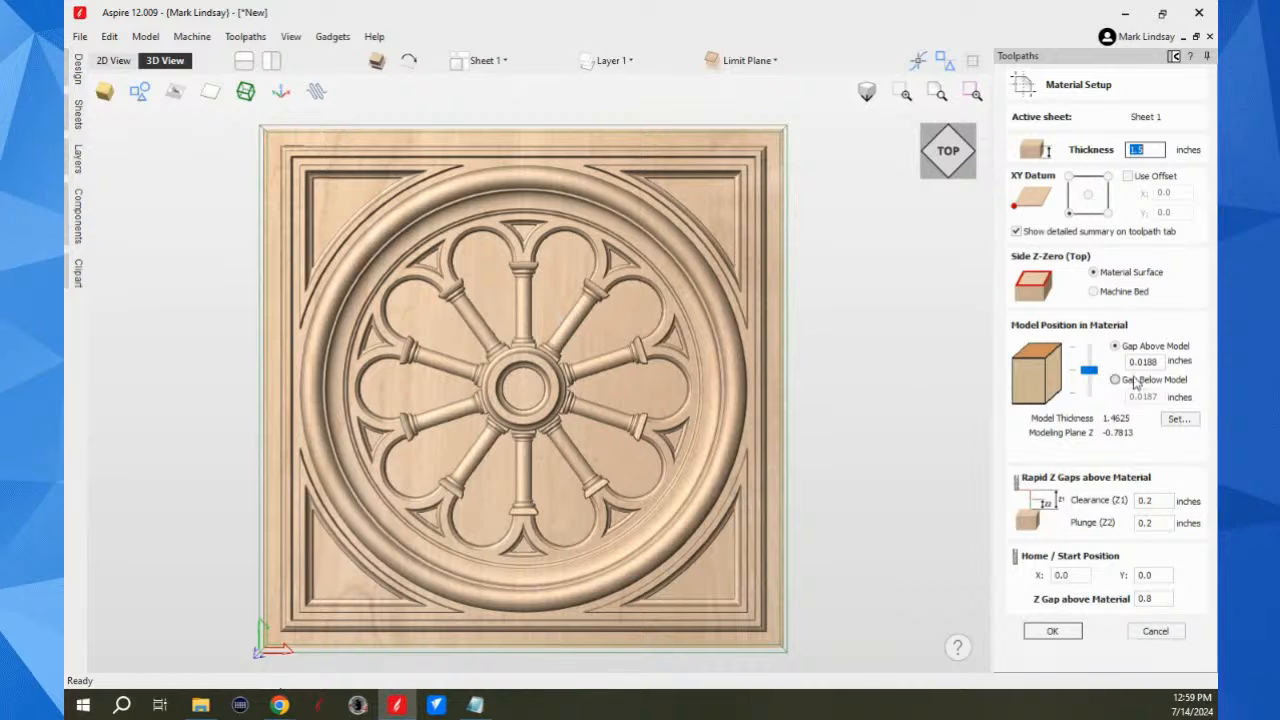
pyautogui.click(1052, 631)
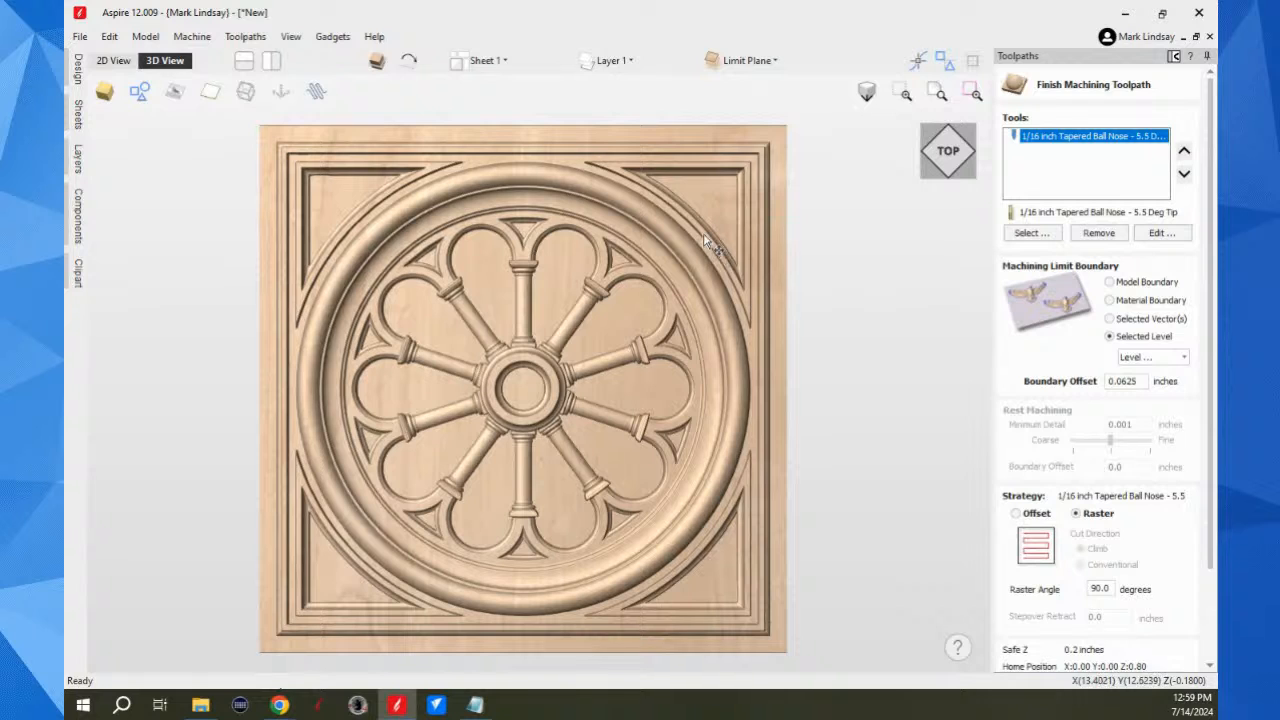
# Step: Choose Level 1 as the machining limit boundary and calculate the finish toolpath
pyautogui.click(1183, 358)
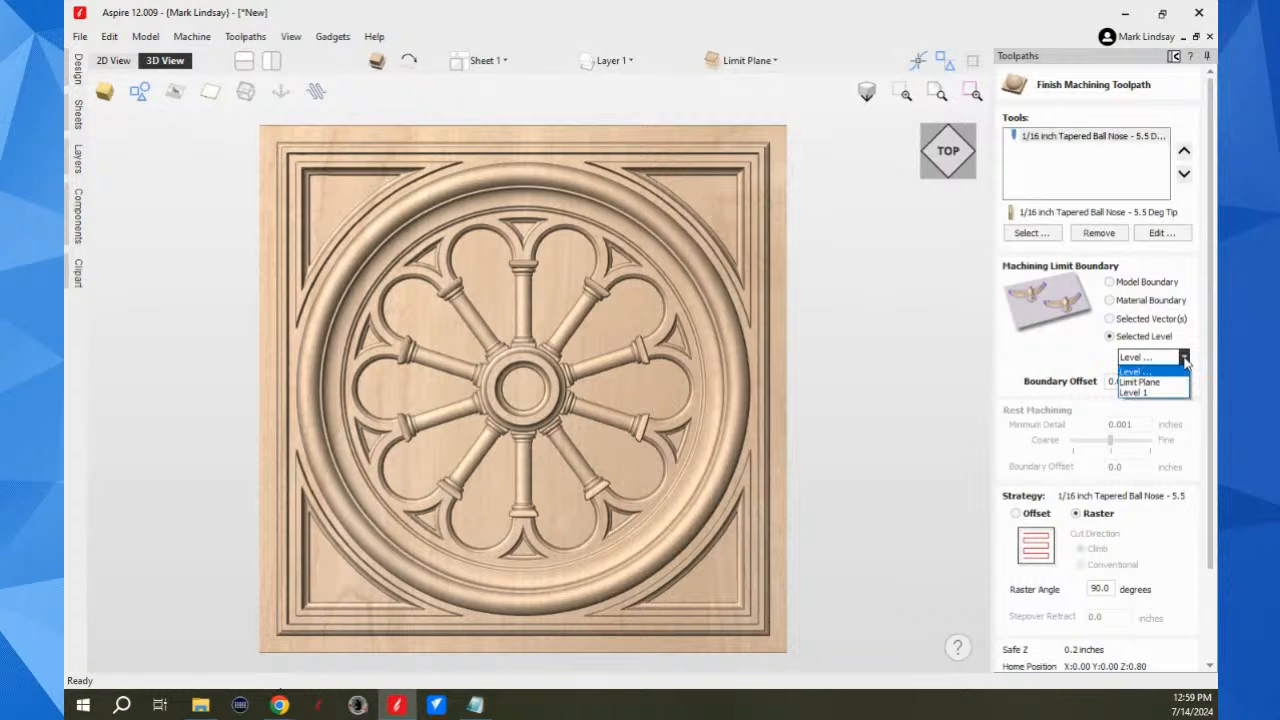
pyautogui.click(1155, 393)
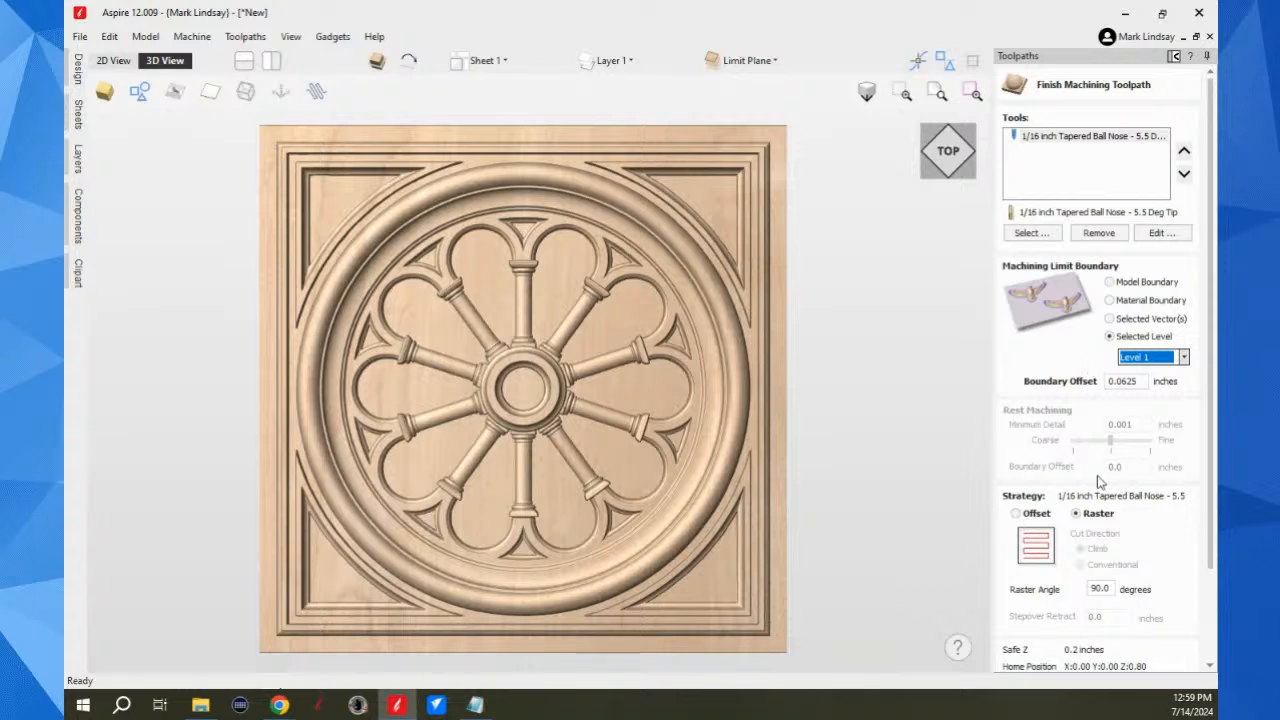
pyautogui.scroll(-2, 1113, 481)
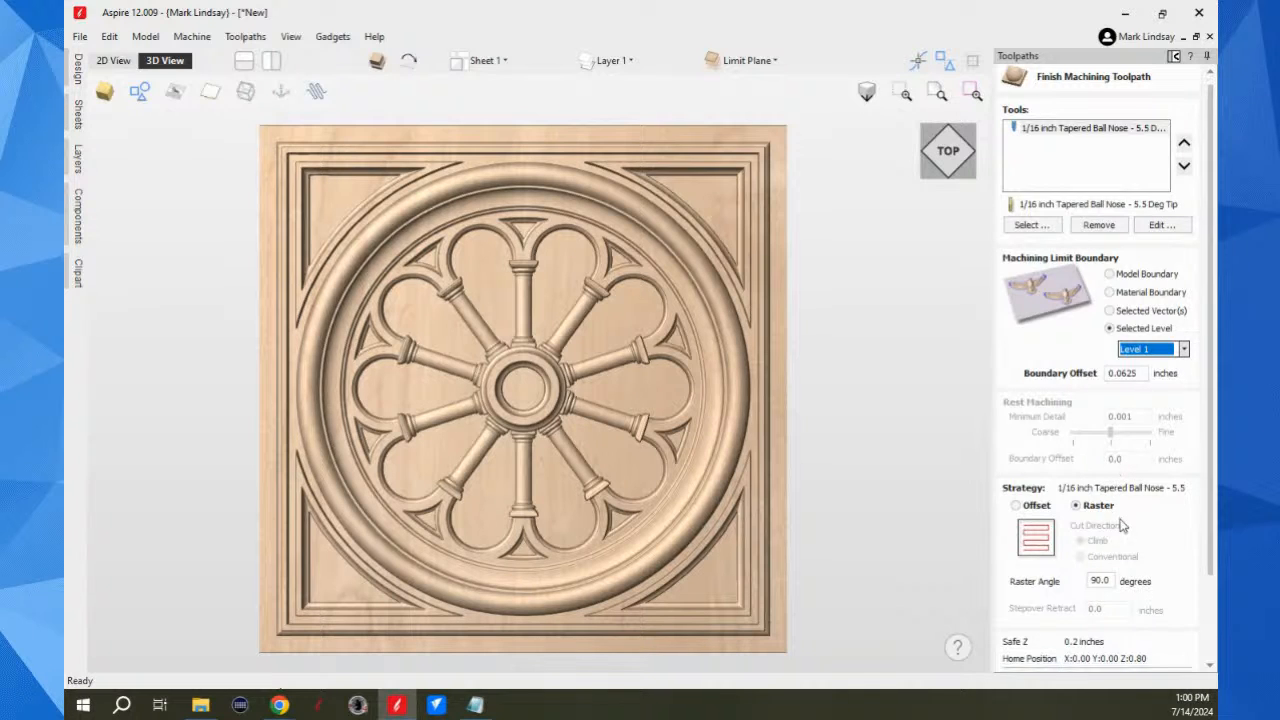
pyautogui.scroll(-1, 1113, 487)
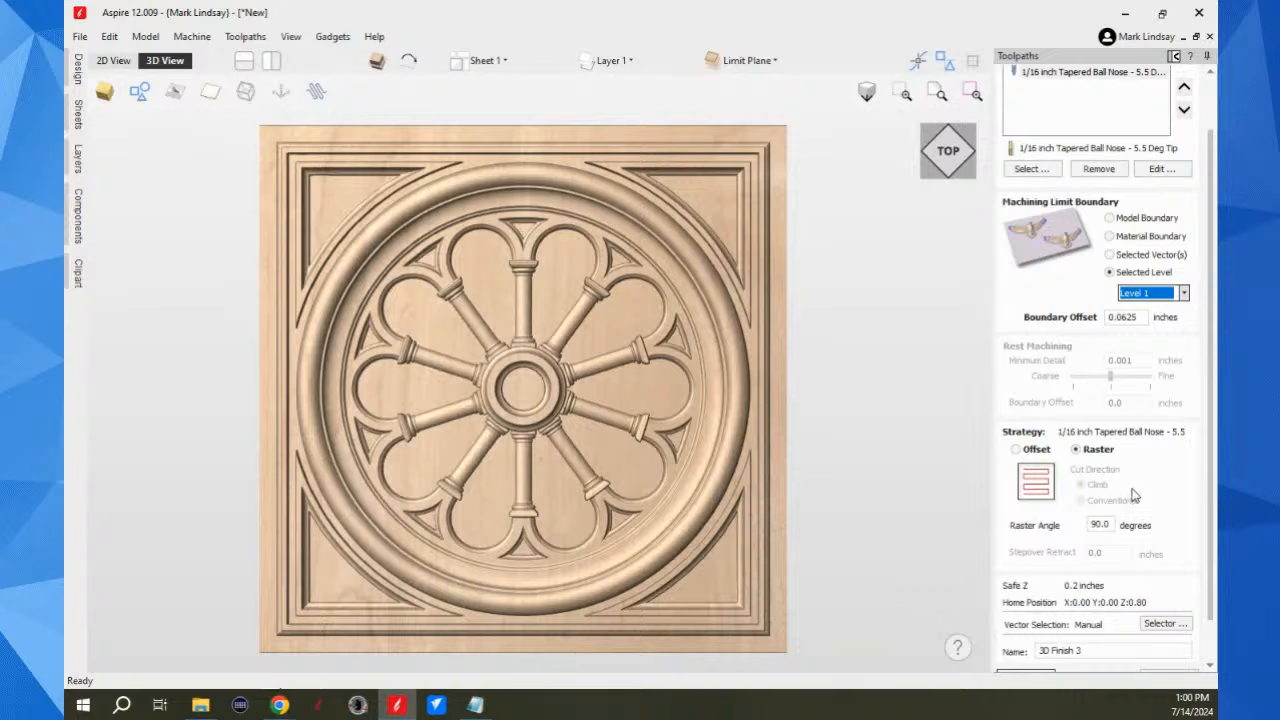
pyautogui.scroll(-3, 1133, 497)
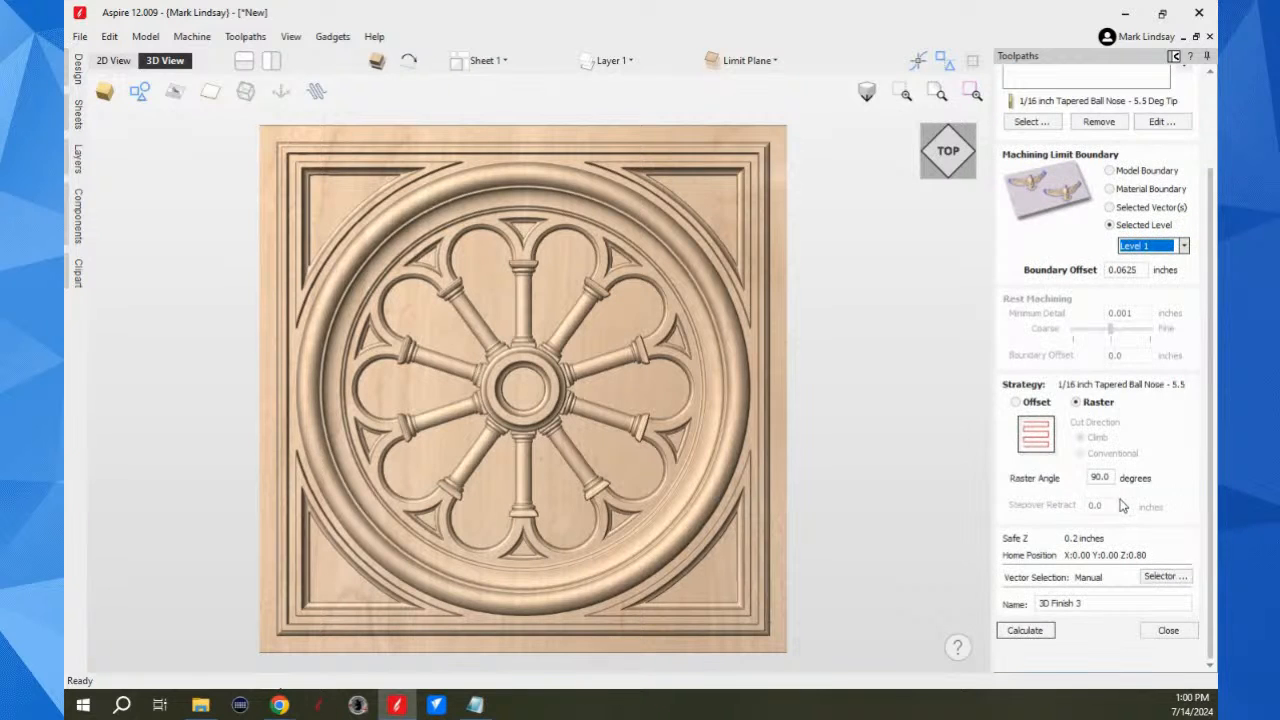
pyautogui.click(1027, 630)
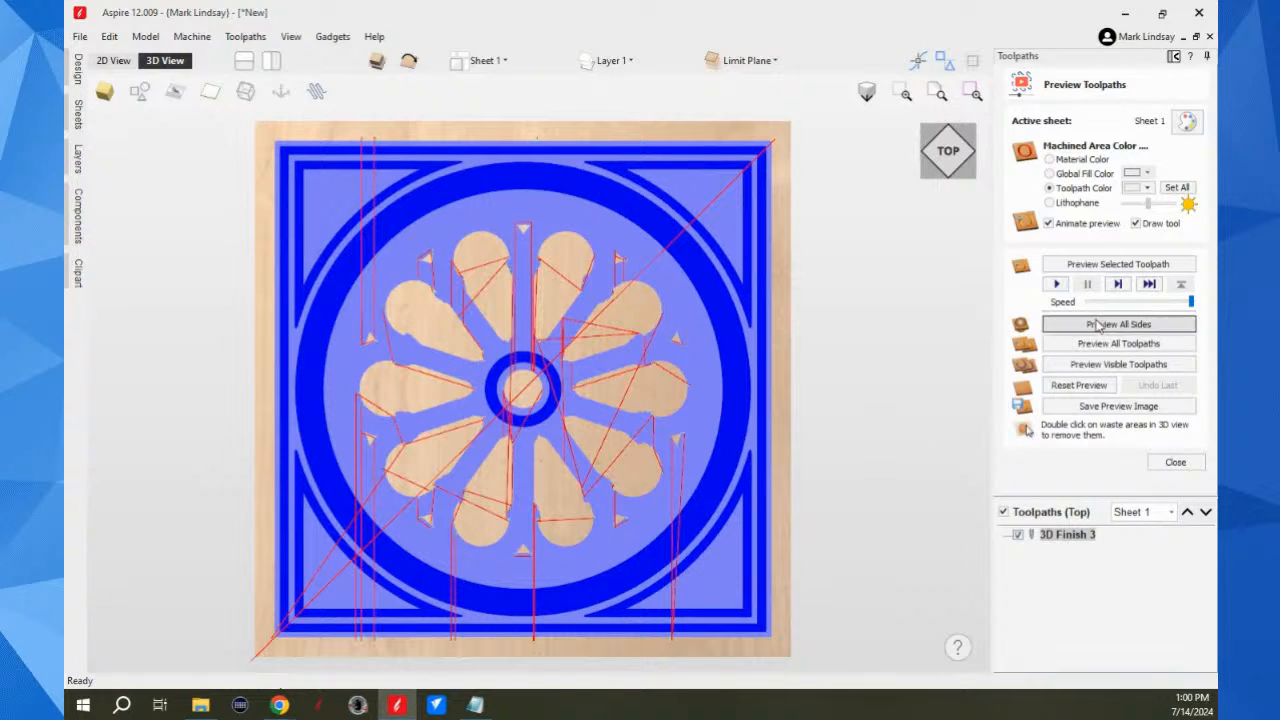
# Step: Preview the calculated finish toolpath and examine the simulated cut around the outer border and the window openings
pyautogui.click(1128, 266)
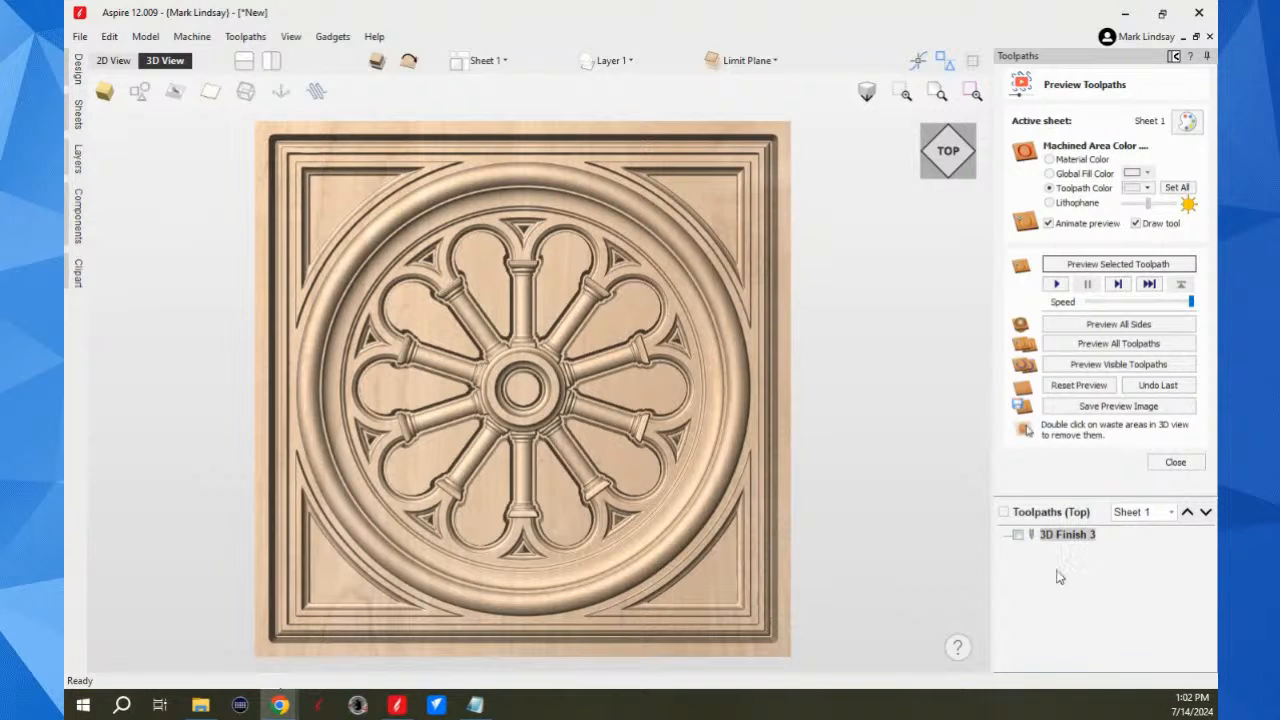
pyautogui.scroll(5, 766, 634)
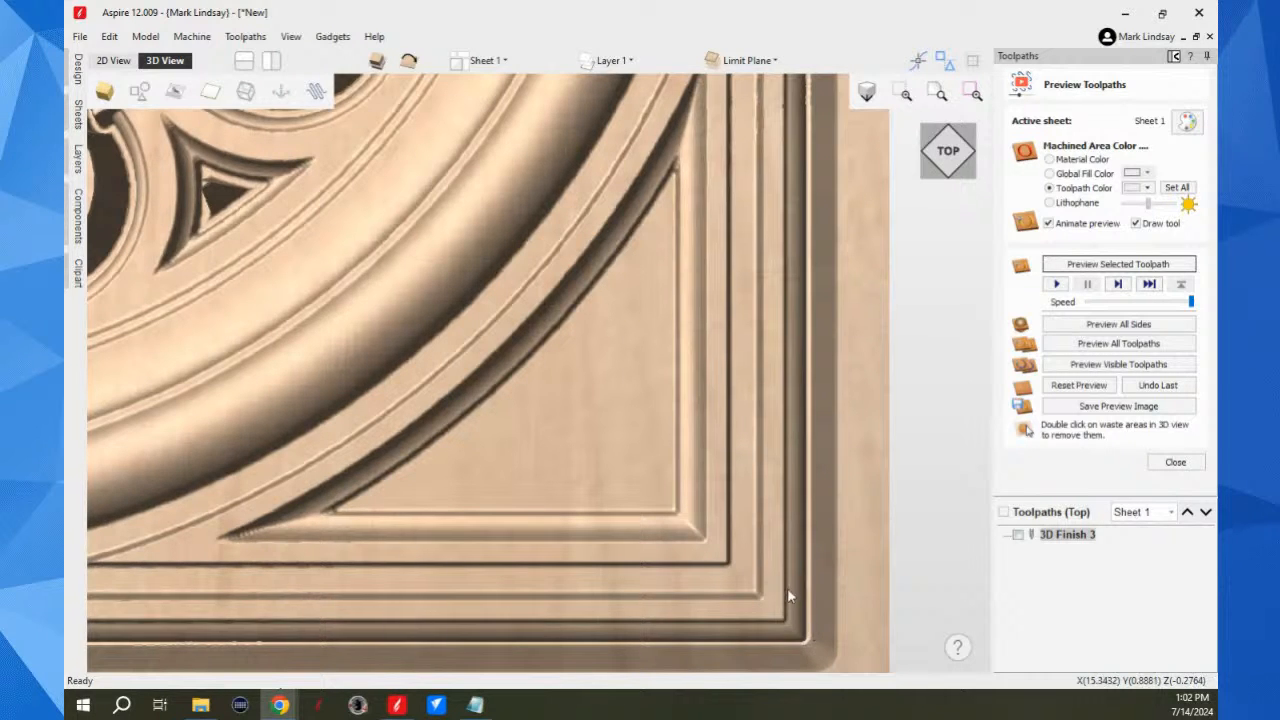
pyautogui.scroll(-4, 797, 608)
pyautogui.scroll(2, 620, 532)
pyautogui.scroll(3, 575, 358)
pyautogui.scroll(3, 575, 358)
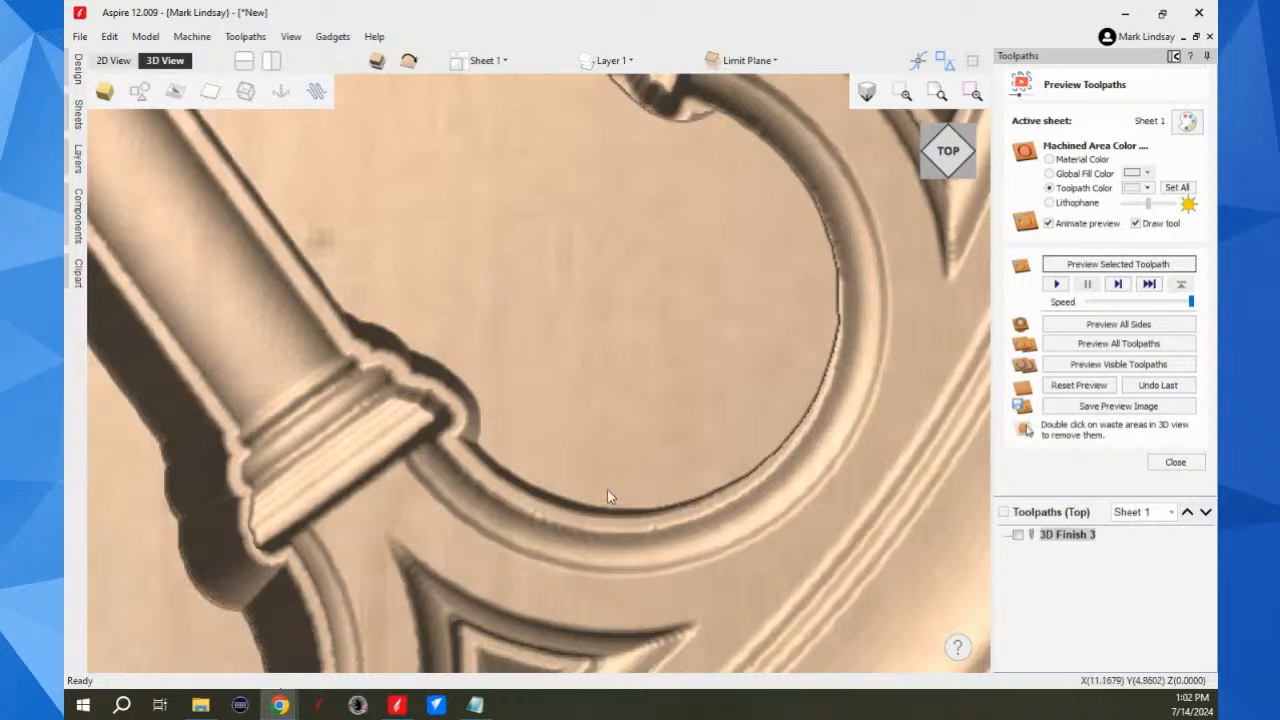
pyautogui.scroll(-5, 710, 428)
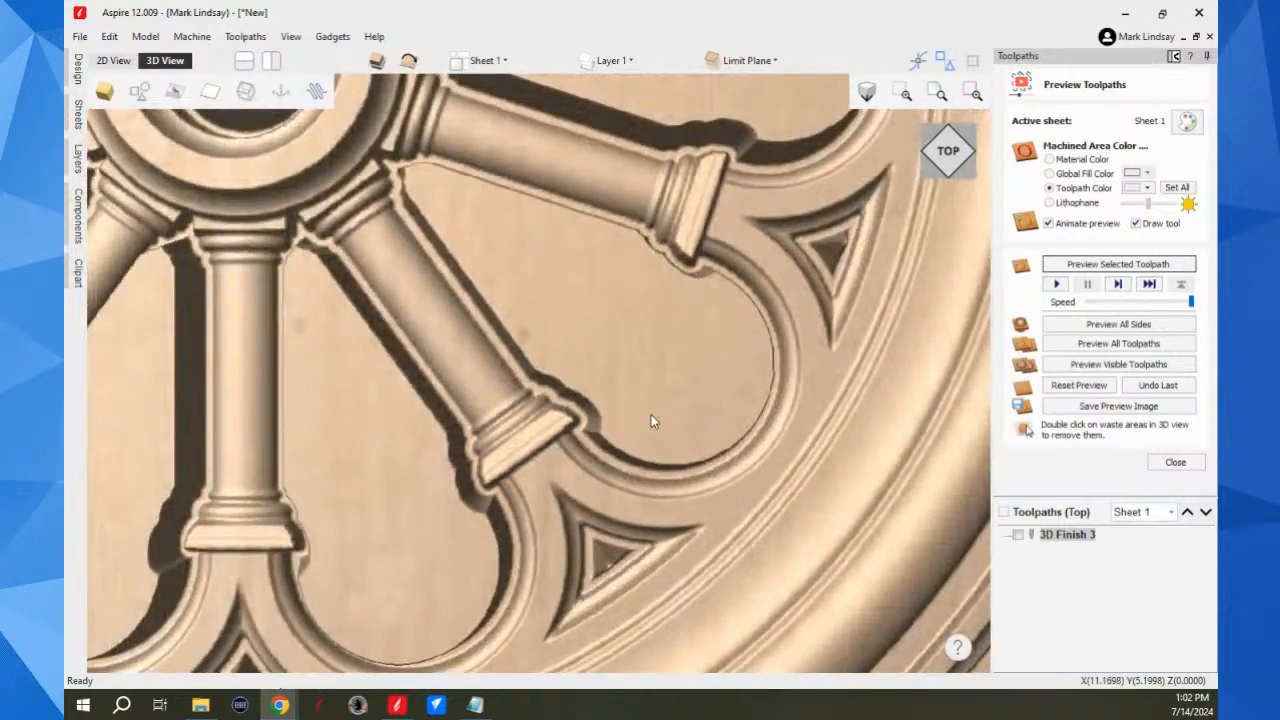
pyautogui.scroll(-5, 644, 418)
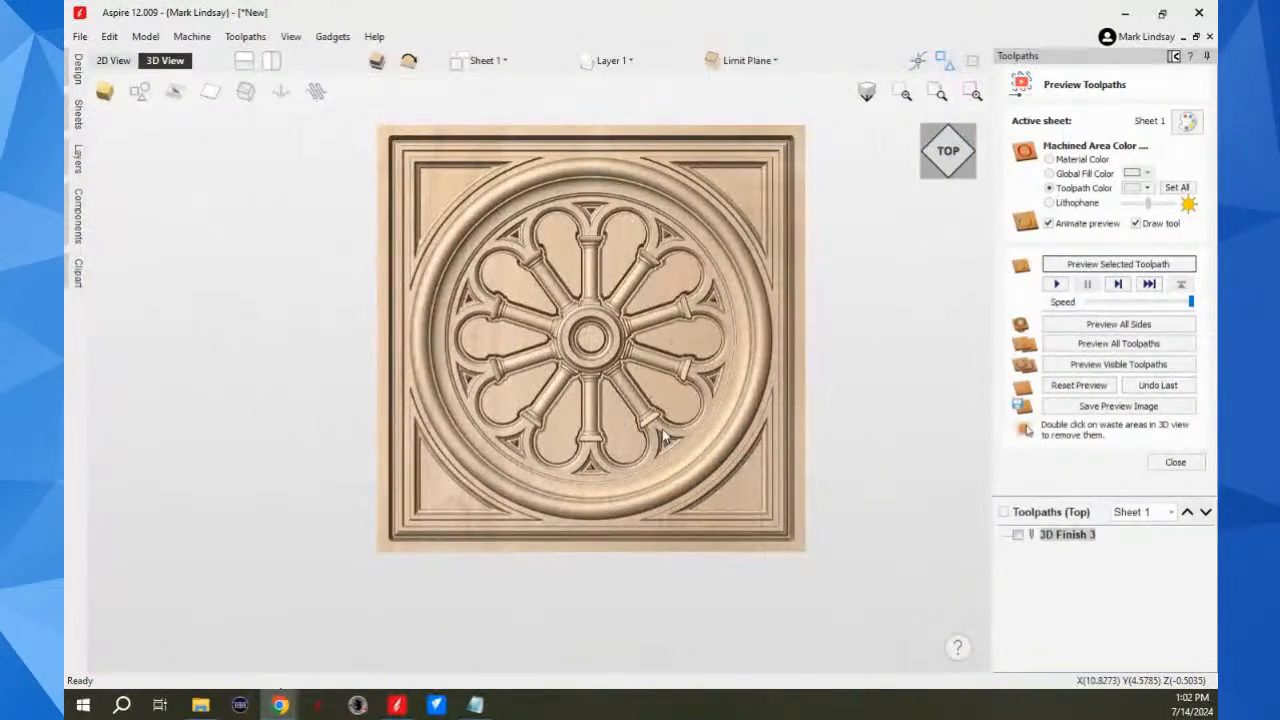
pyautogui.scroll(-1, 490, 357)
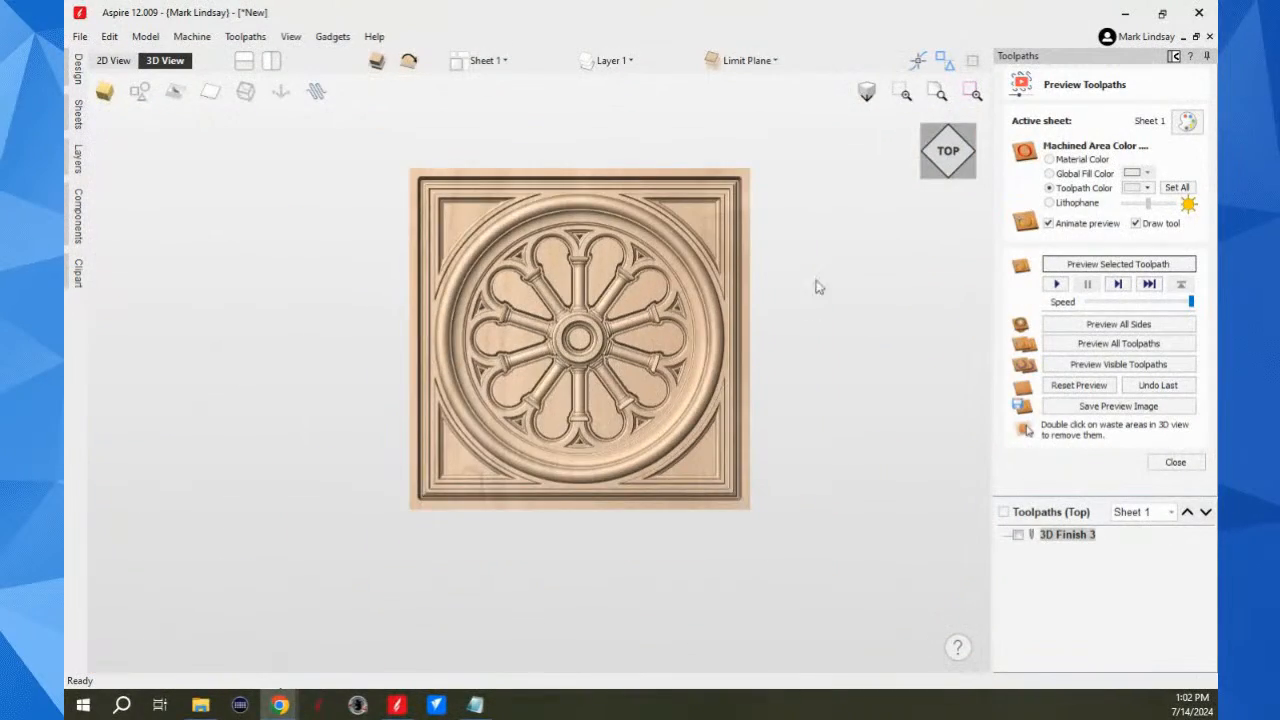
pyautogui.click(953, 155)
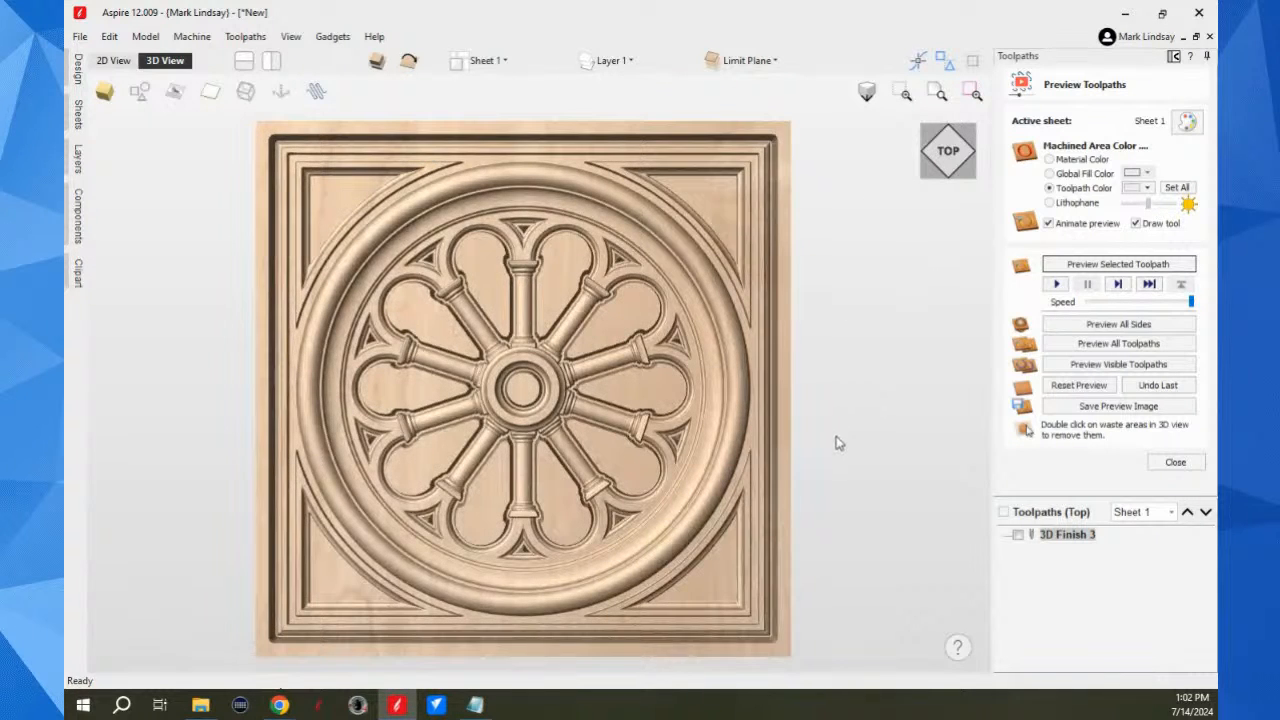
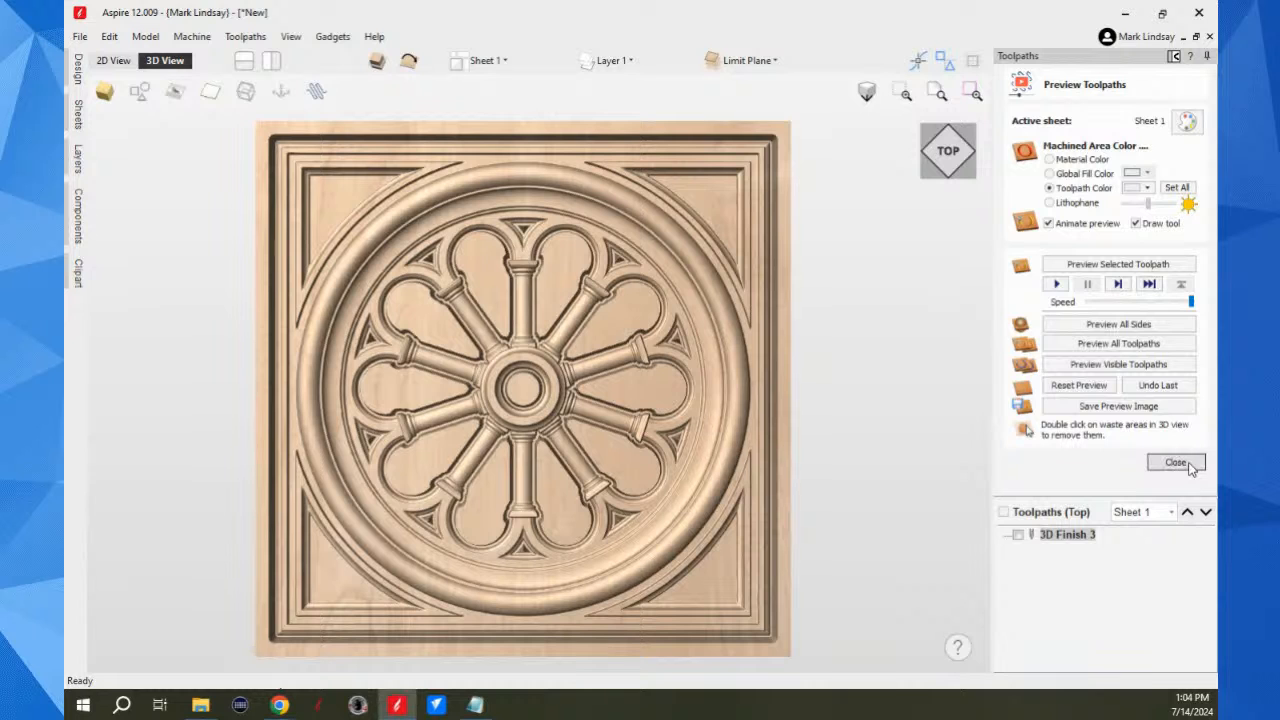
# Step: Flip to the bottom side and calculate a finish machining toolpath there with Level 1 as the machining limit boundary
pyautogui.click(1188, 465)
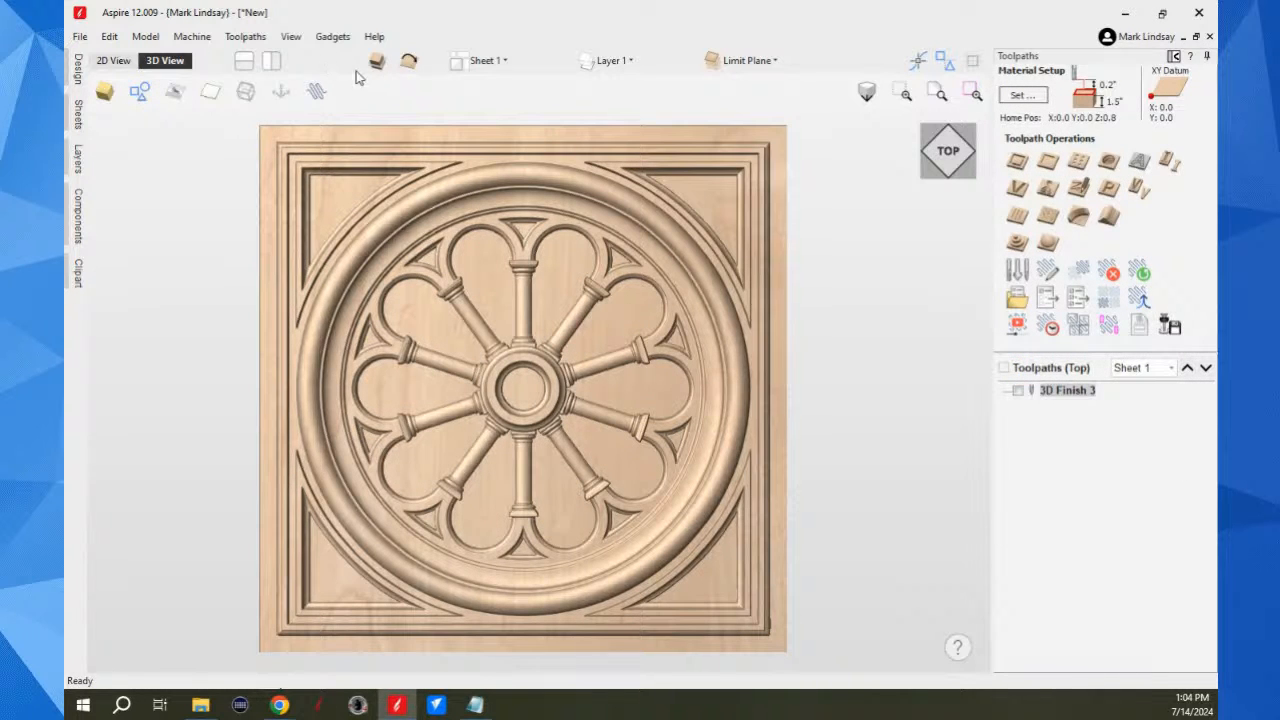
pyautogui.click(408, 62)
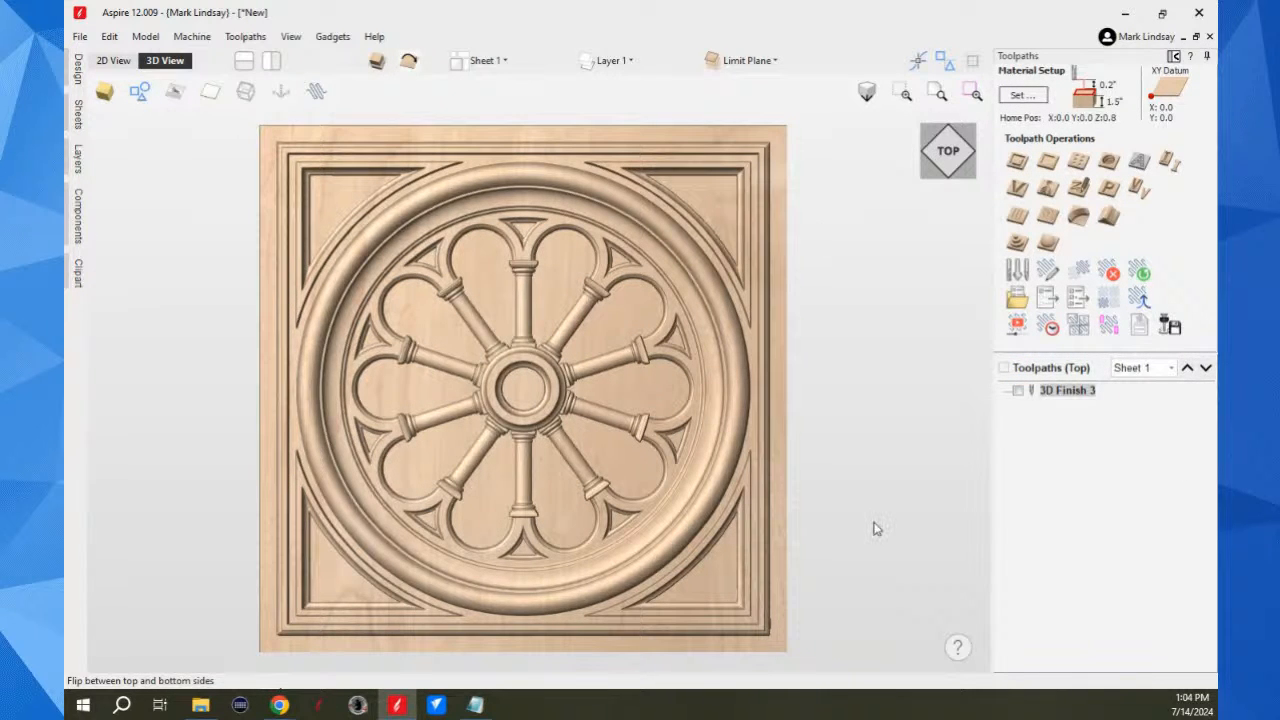
pyautogui.click(1047, 242)
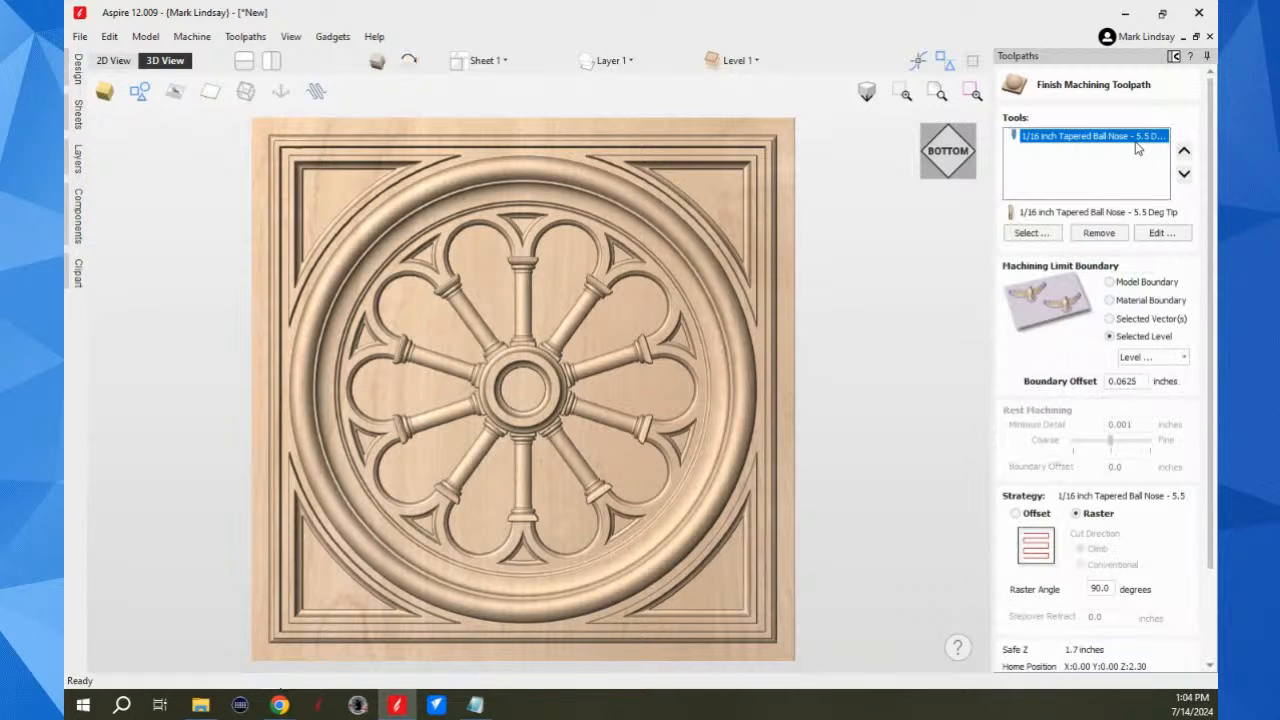
pyautogui.click(1183, 359)
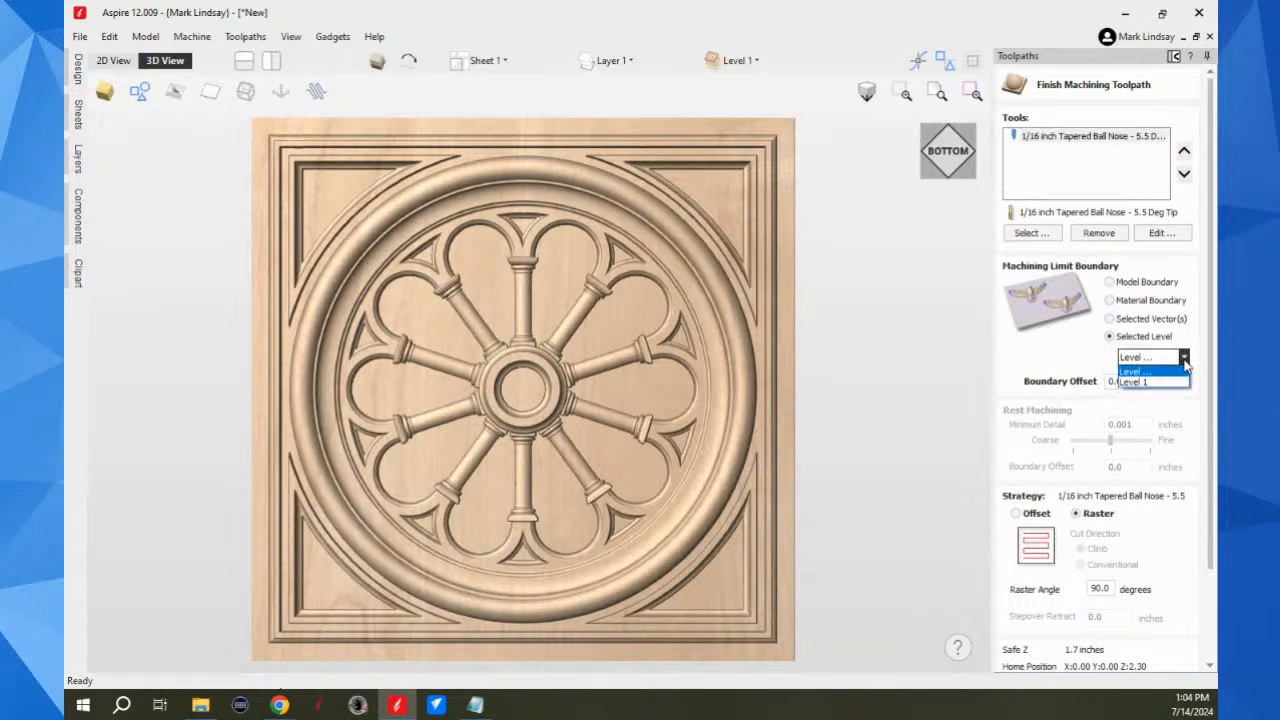
pyautogui.click(1150, 383)
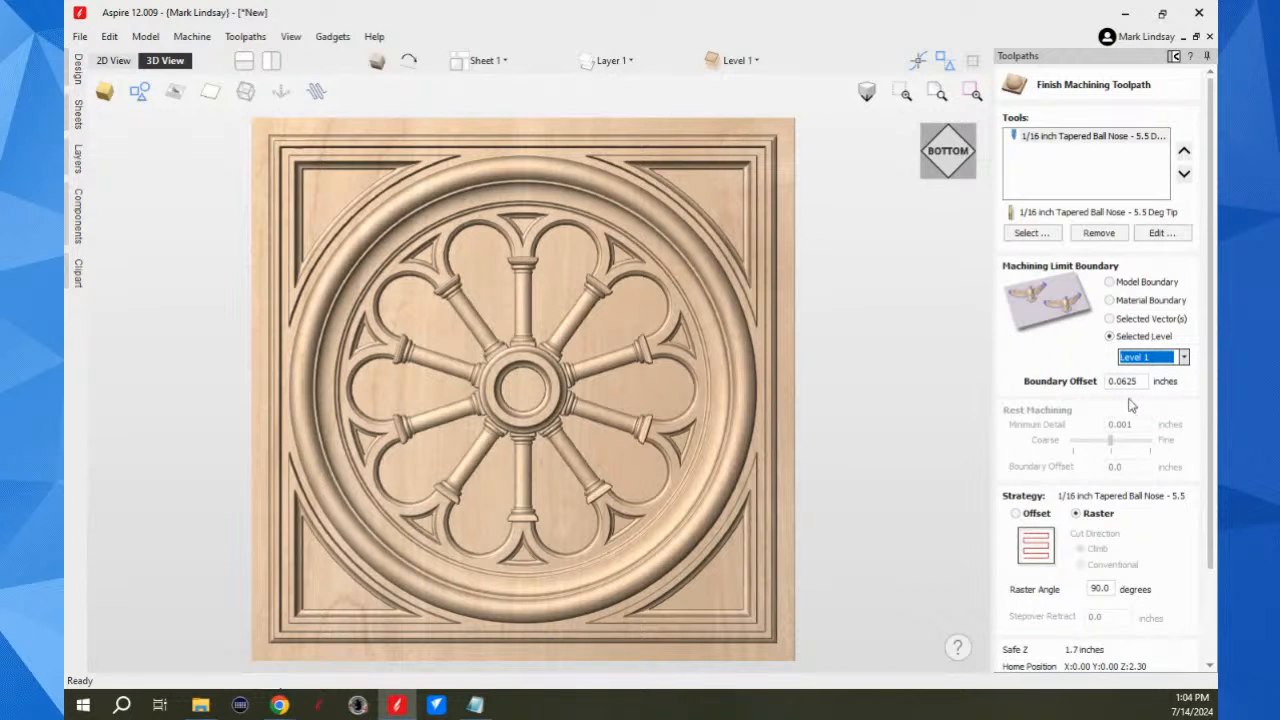
pyautogui.scroll(-3, 1135, 482)
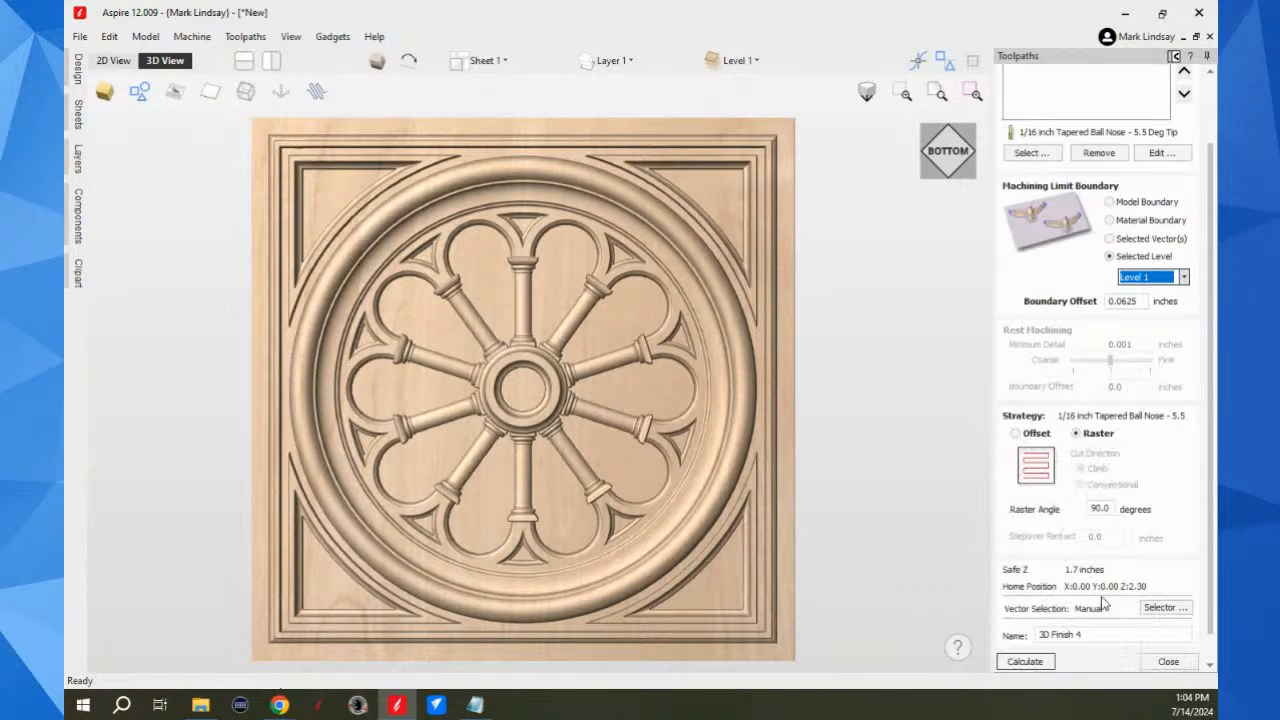
pyautogui.click(1034, 634)
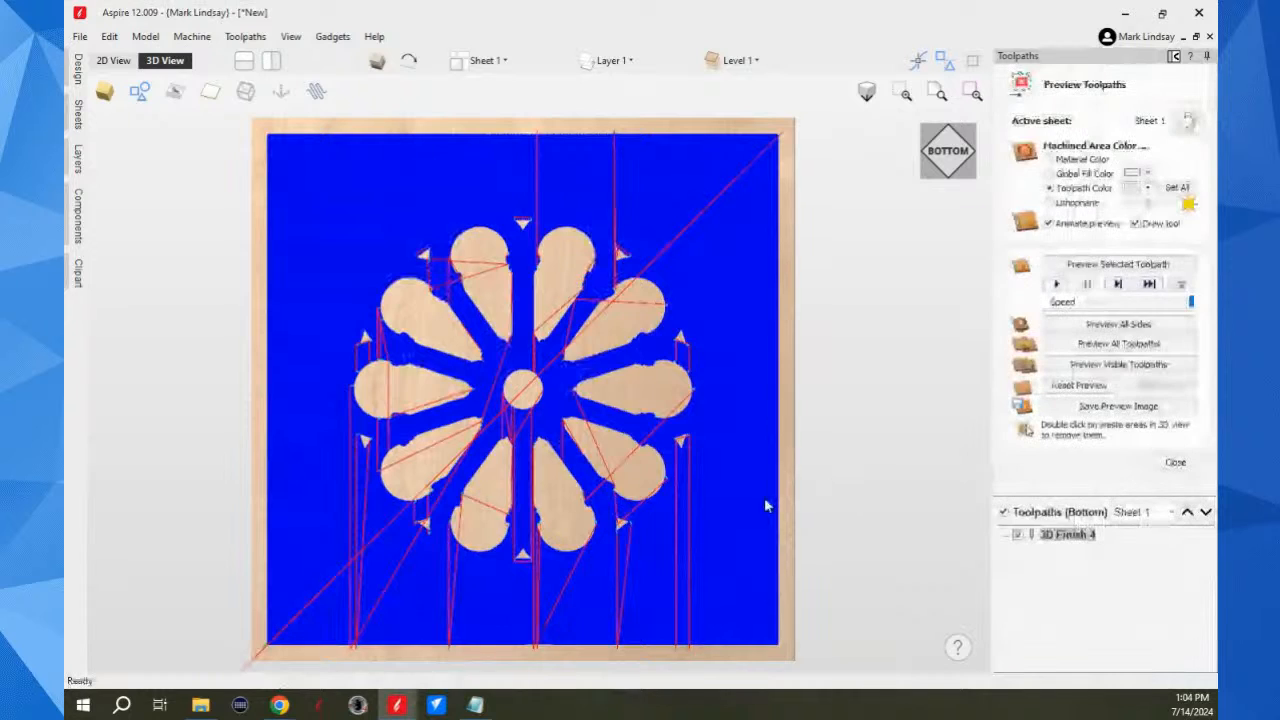
# Step: Preview the bottom-side finish toolpath and examine the simulated cut at the spokes and triangular openings from the top
pyautogui.click(1128, 266)
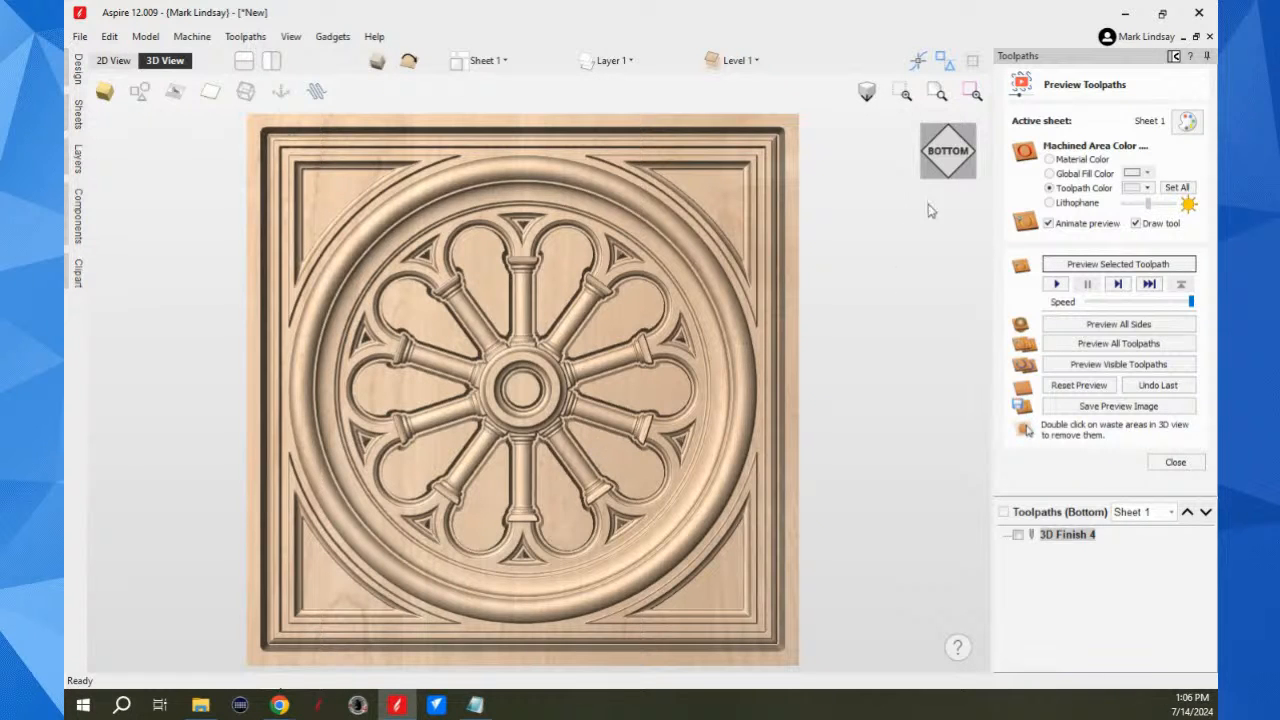
pyautogui.click(955, 160)
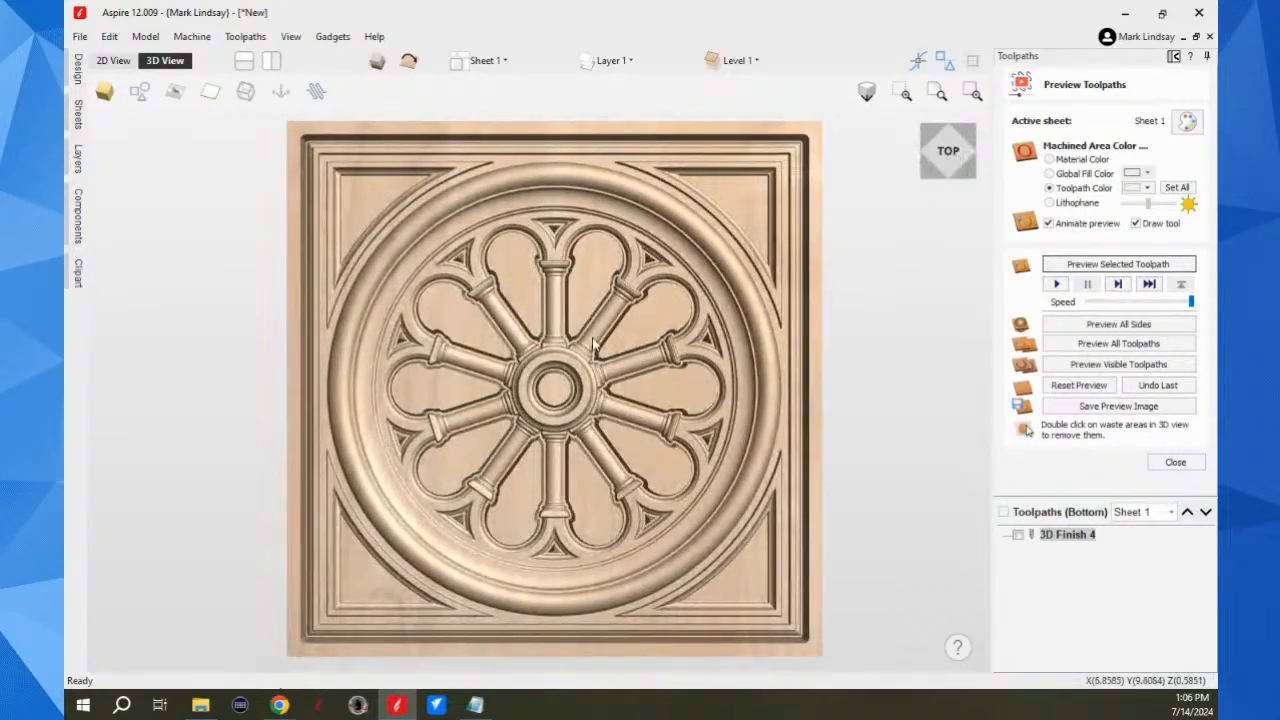
pyautogui.scroll(5, 656, 260)
pyautogui.scroll(4, 656, 260)
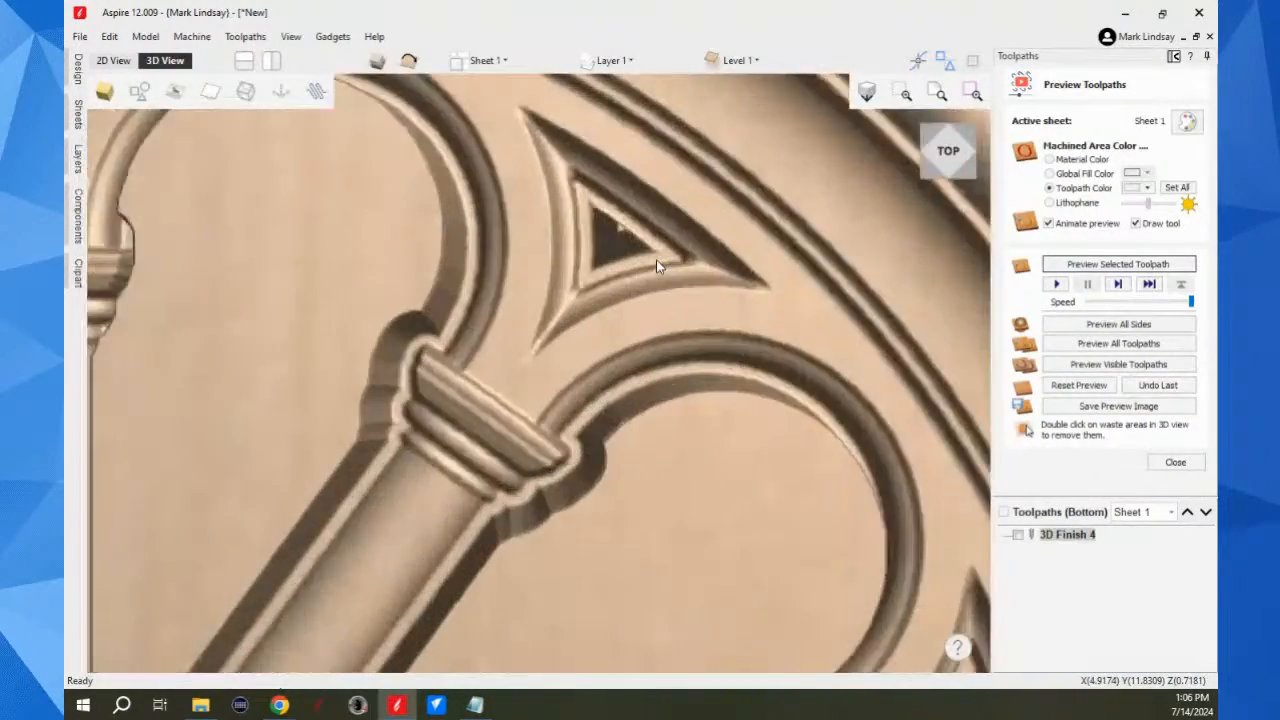
pyautogui.scroll(-10, 656, 264)
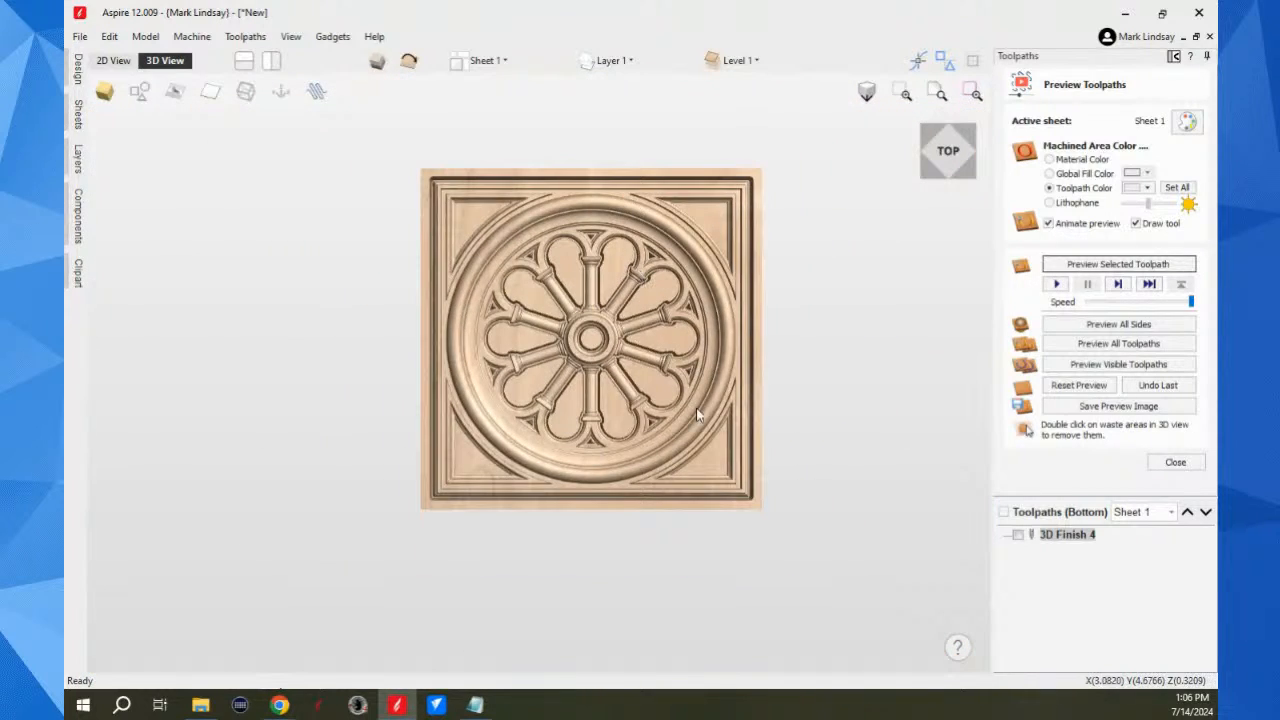
# Step: Examine the simulated part from several angles, then inspect the spokes and triangular openings closely from the bottom
pyautogui.moveTo(716, 412); pyautogui.dragTo(708, 326)
pyautogui.moveTo(564, 344); pyautogui.dragTo(530, 418)
pyautogui.moveTo(588, 376); pyautogui.dragTo(408, 430)
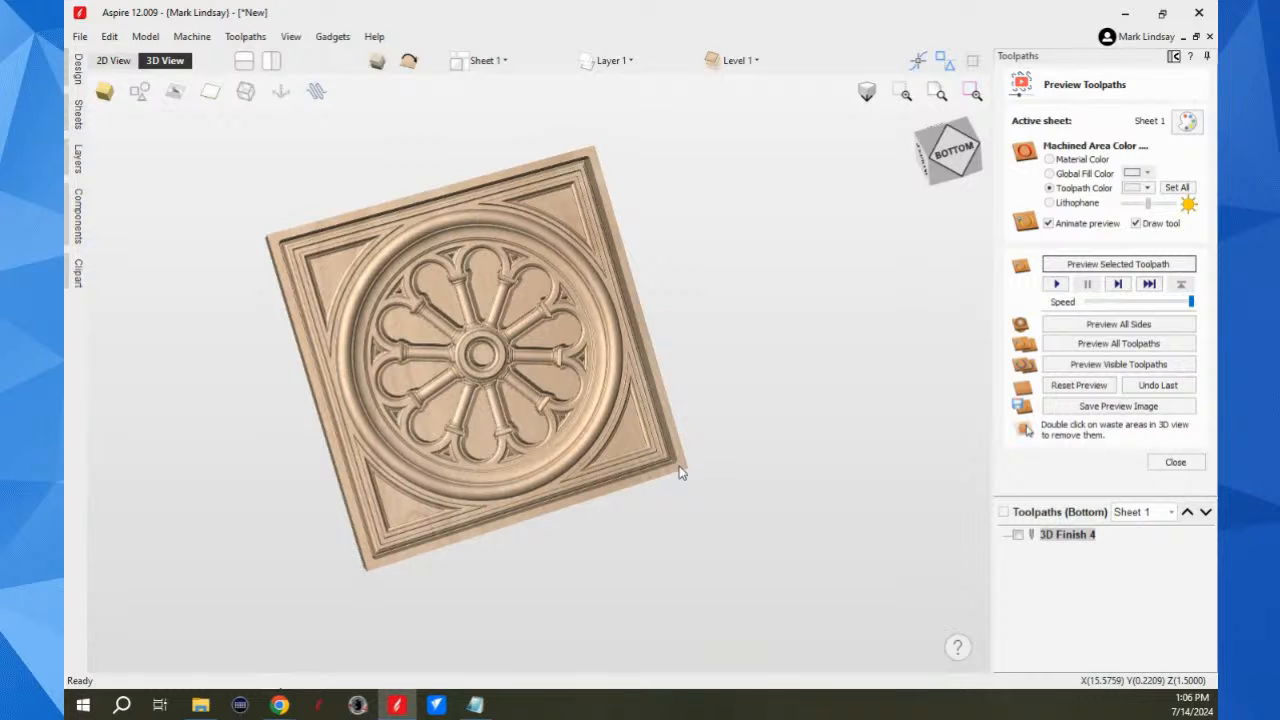
pyautogui.click(954, 154)
pyautogui.scroll(10, 698, 359)
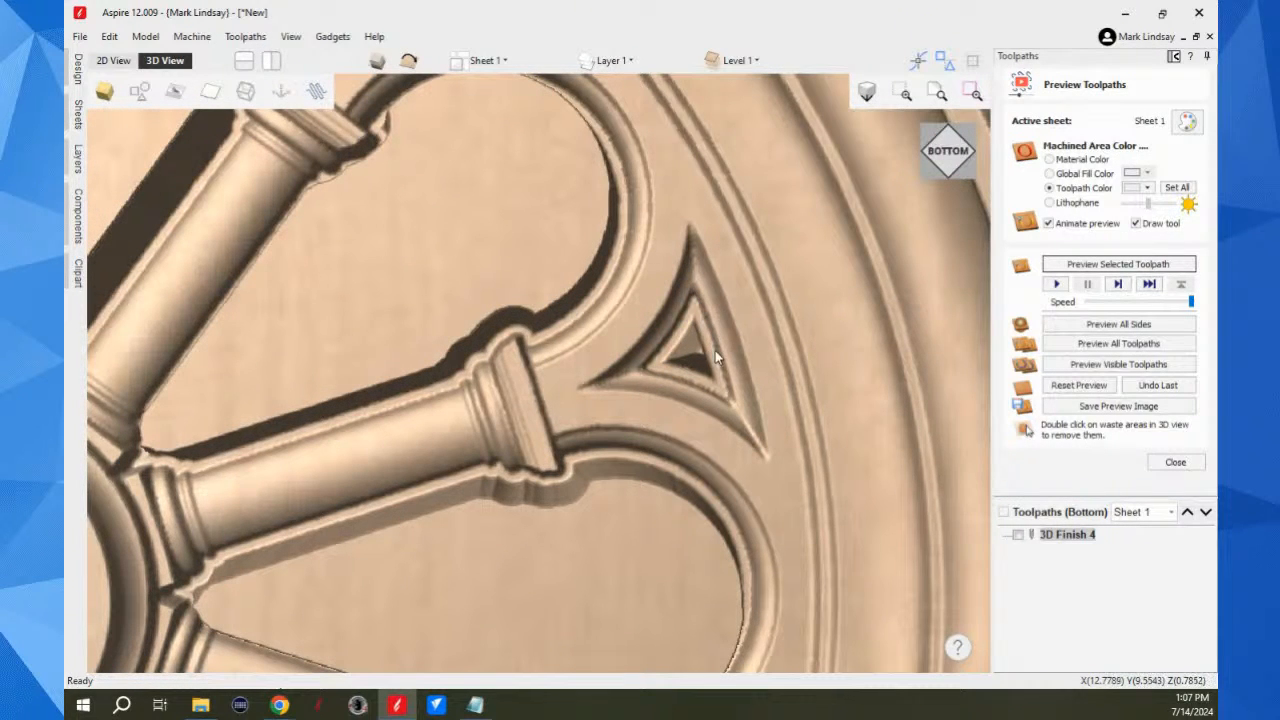
pyautogui.scroll(-10, 724, 395)
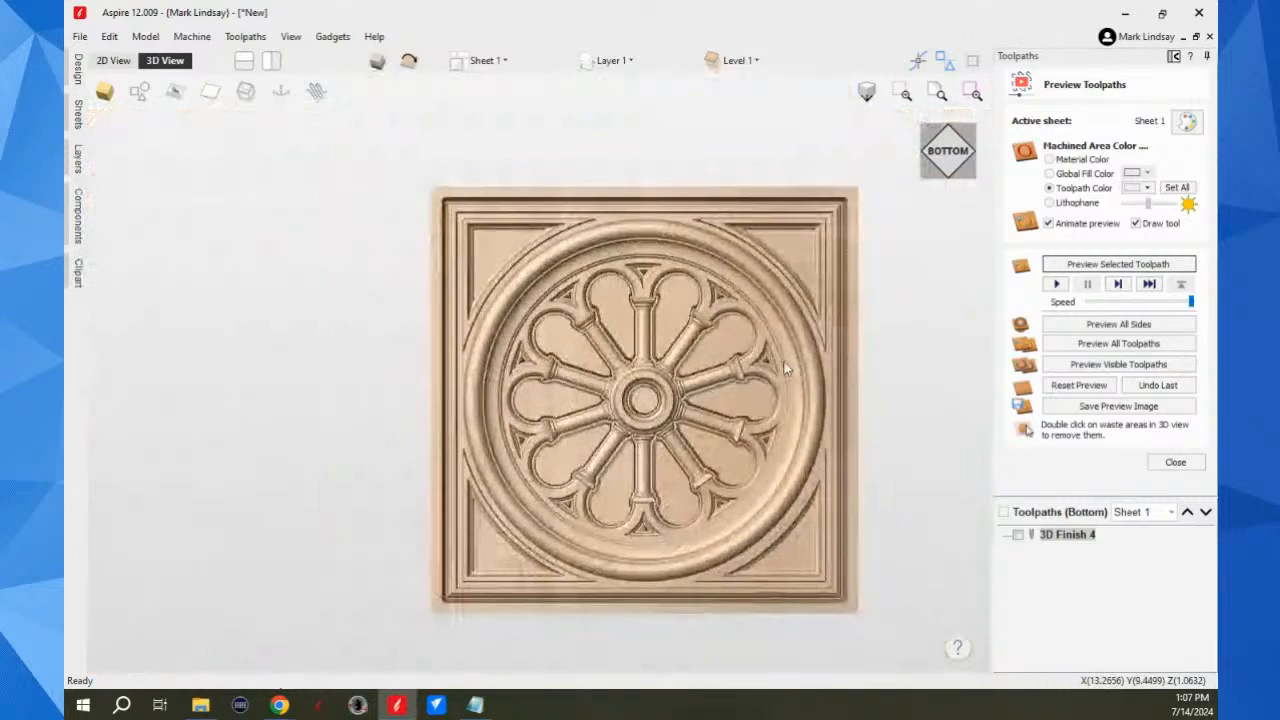
pyautogui.scroll(-3, 598, 323)
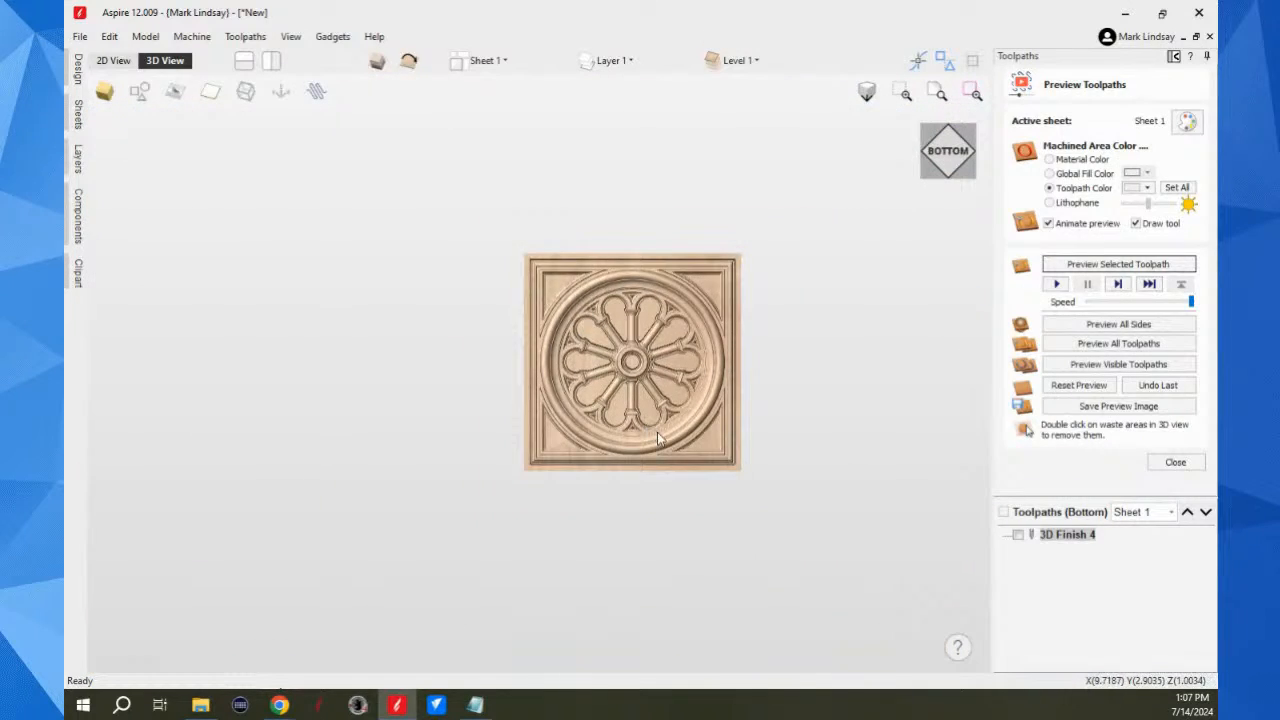
# Step: Compare the cut edges around the spoke capitals and window openings from the bottom and top sides
pyautogui.scroll(15, 660, 440)
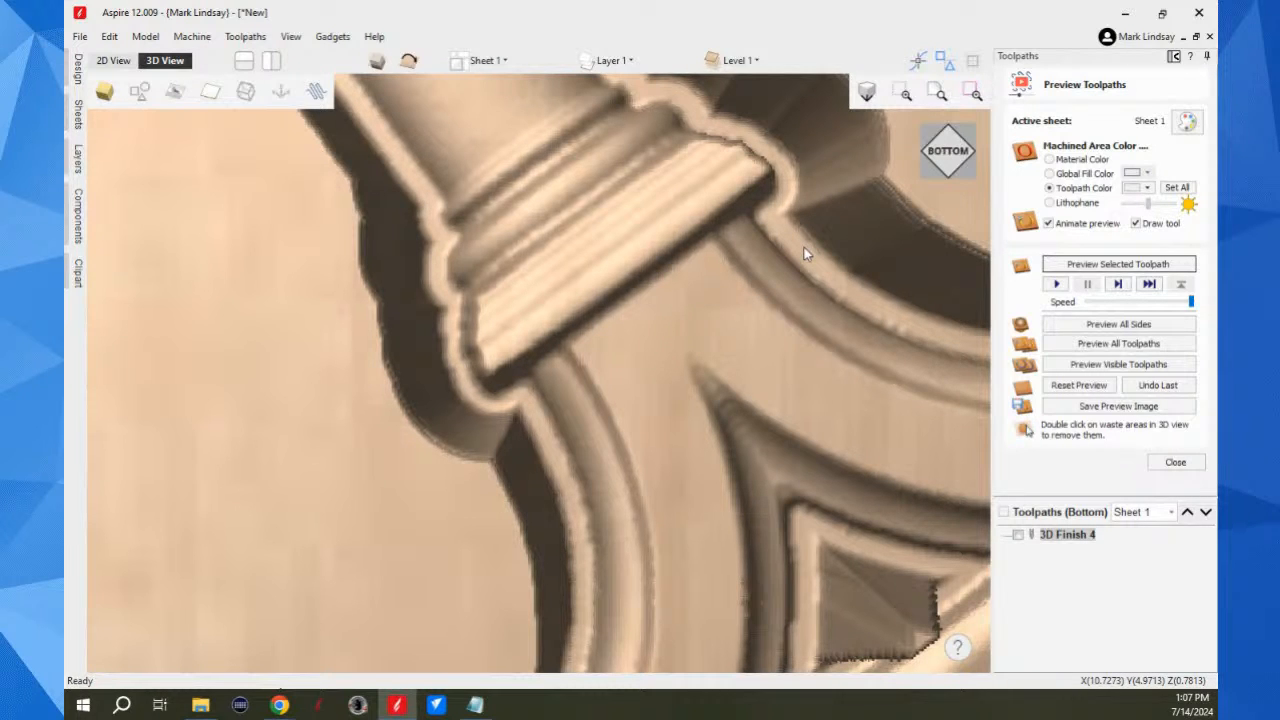
pyautogui.scroll(-5, 804, 248)
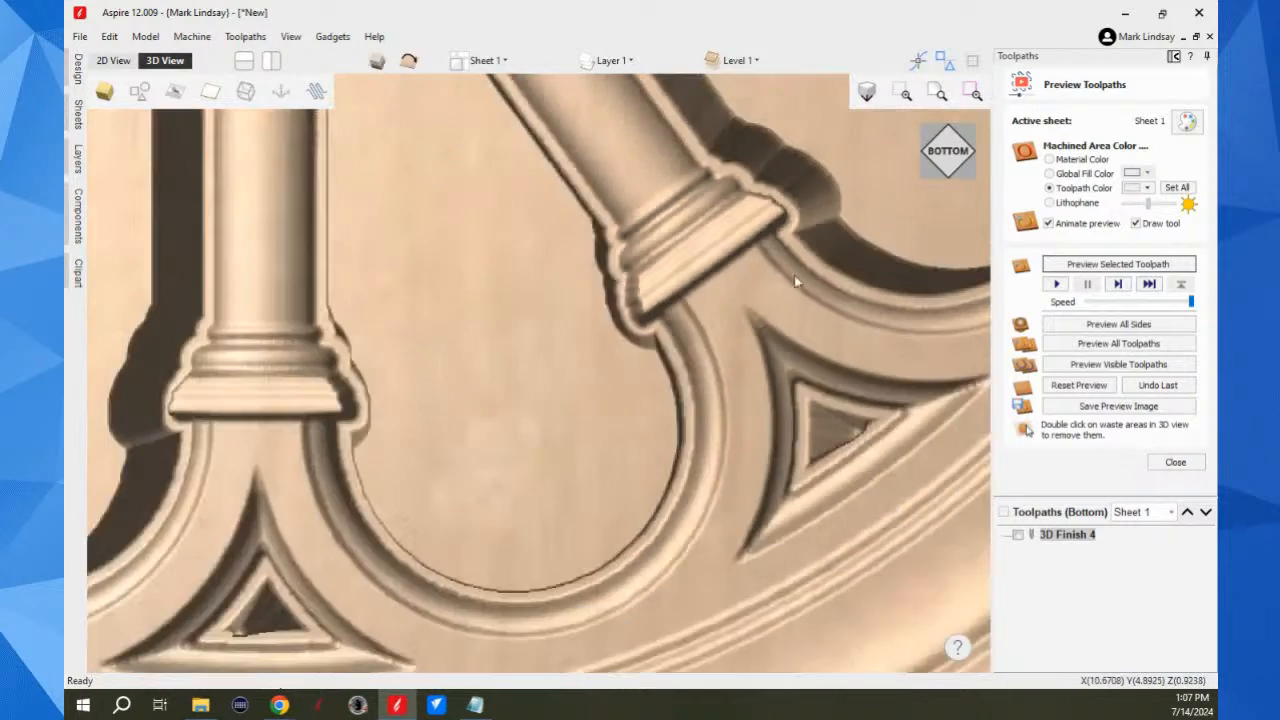
pyautogui.doubleClick(948, 160)
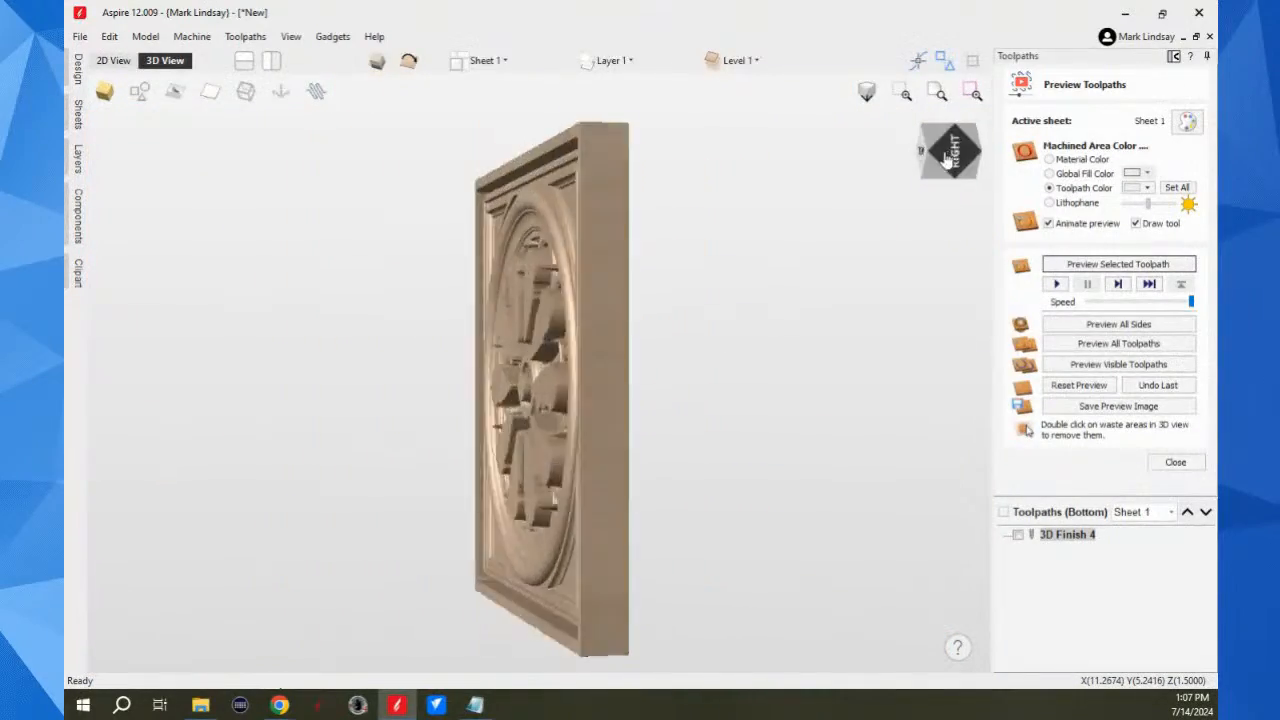
pyautogui.scroll(5, 668, 516)
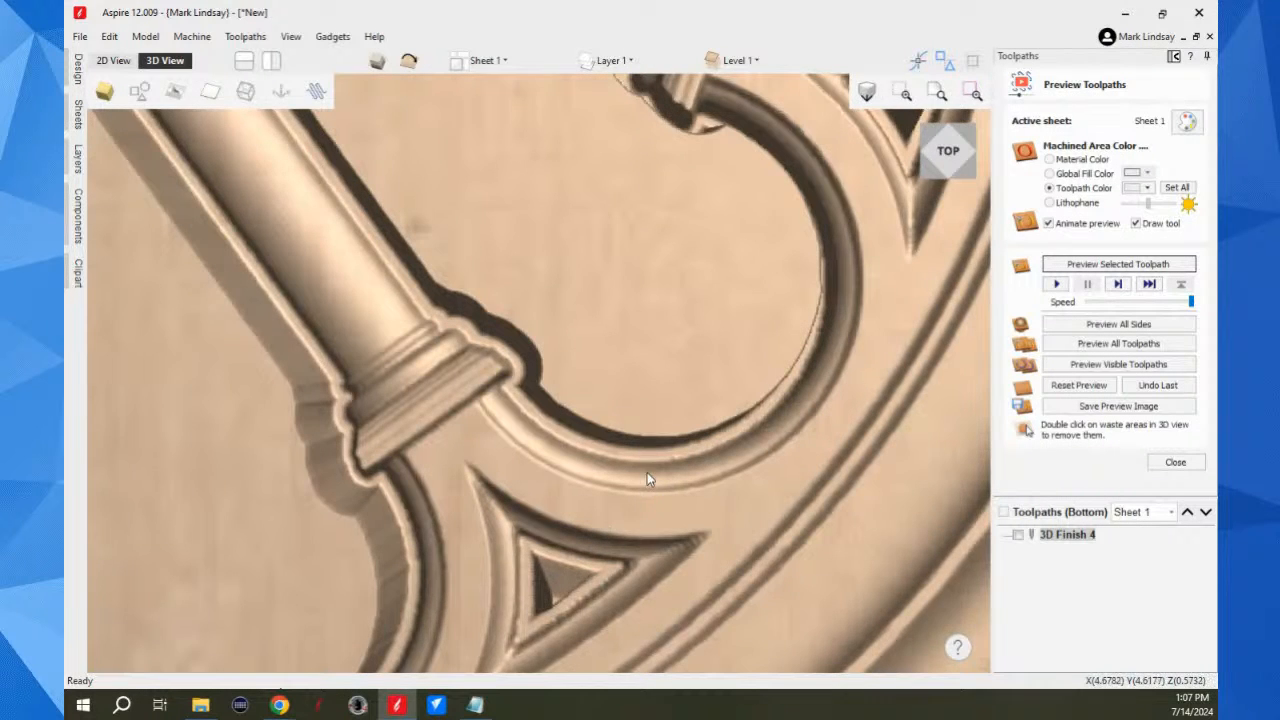
pyautogui.scroll(4, 647, 474)
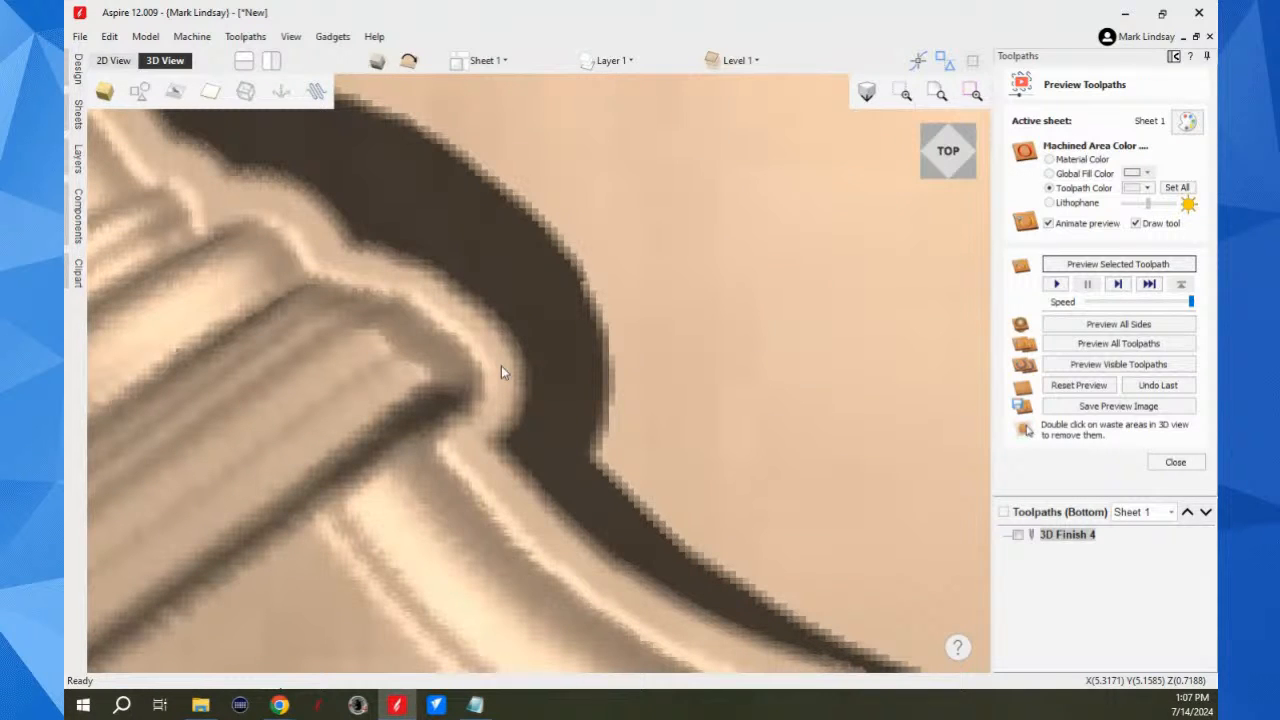
pyautogui.scroll(-5, 805, 426)
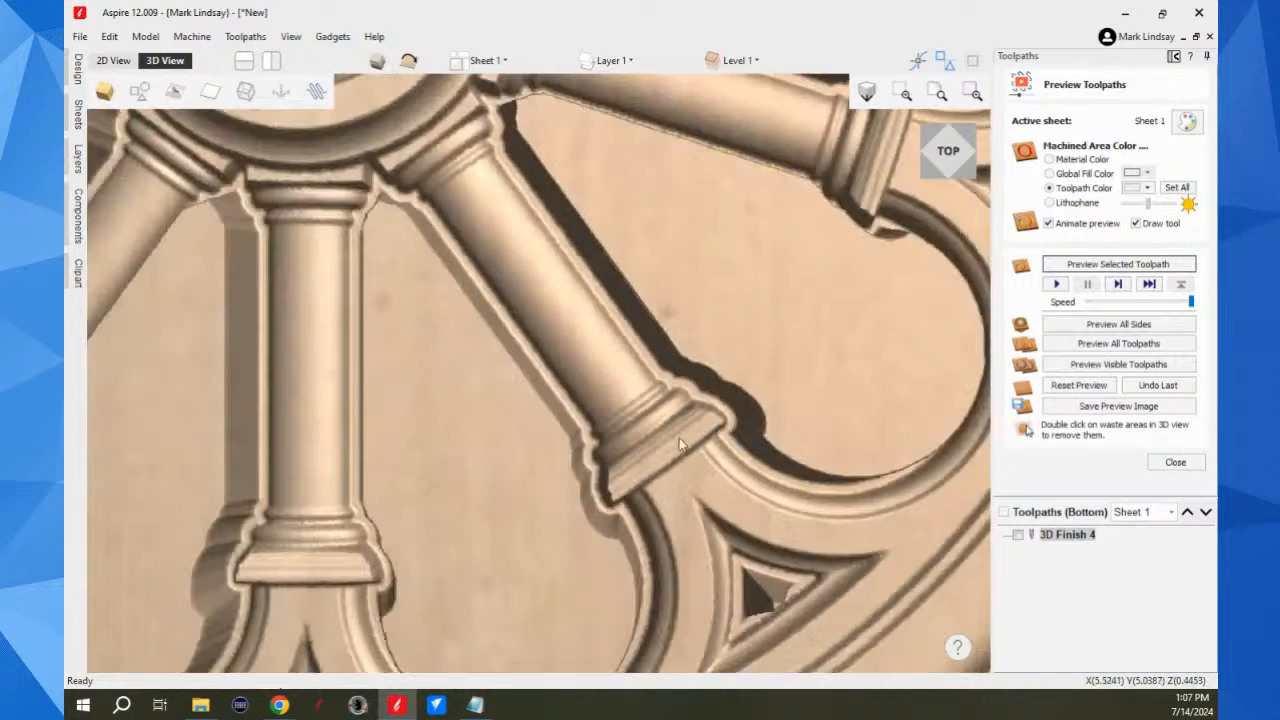
pyautogui.scroll(-6, 714, 444)
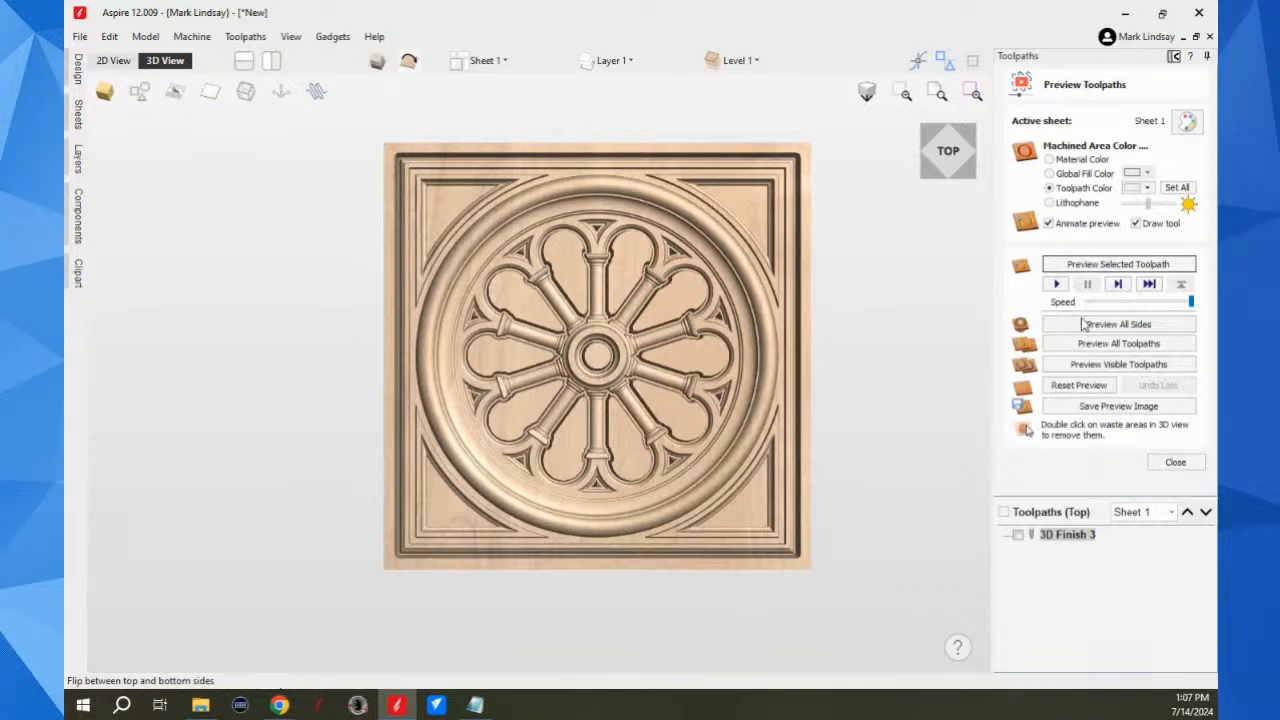
# Step: Reset the toolpath preview for both the top and bottom sides and return to the design tools
pyautogui.click(1081, 386)
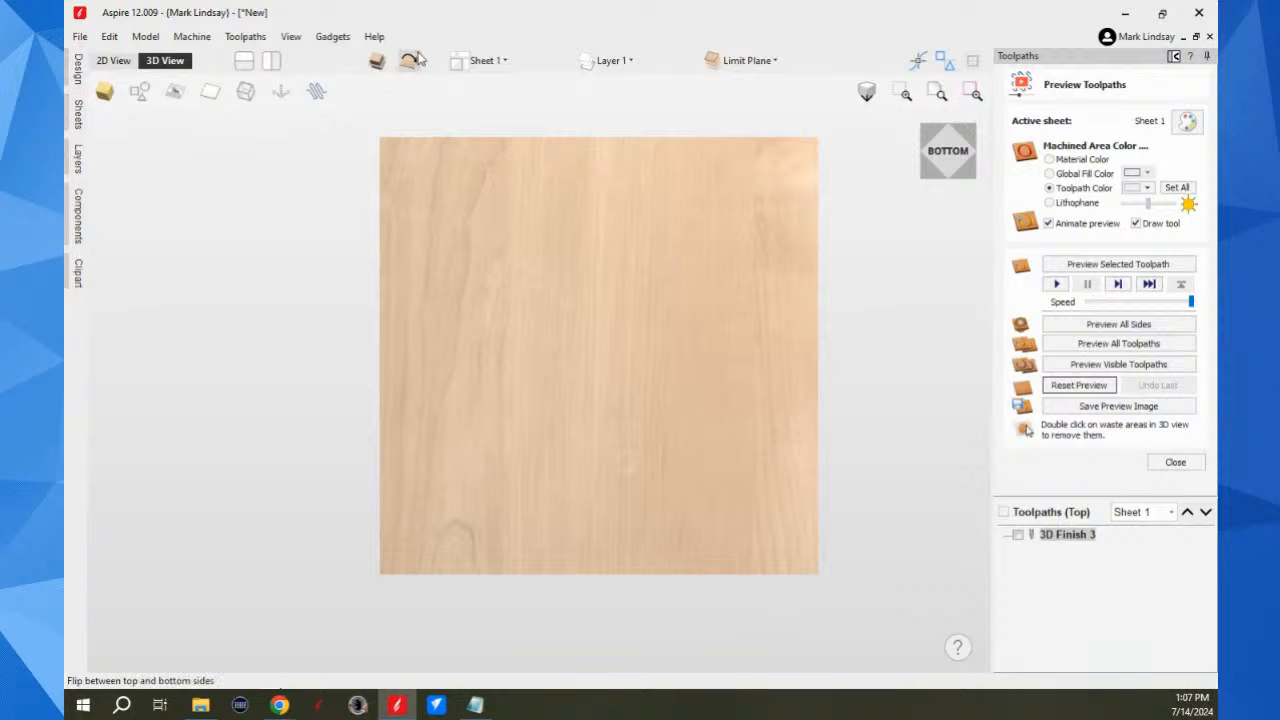
pyautogui.click(1093, 390)
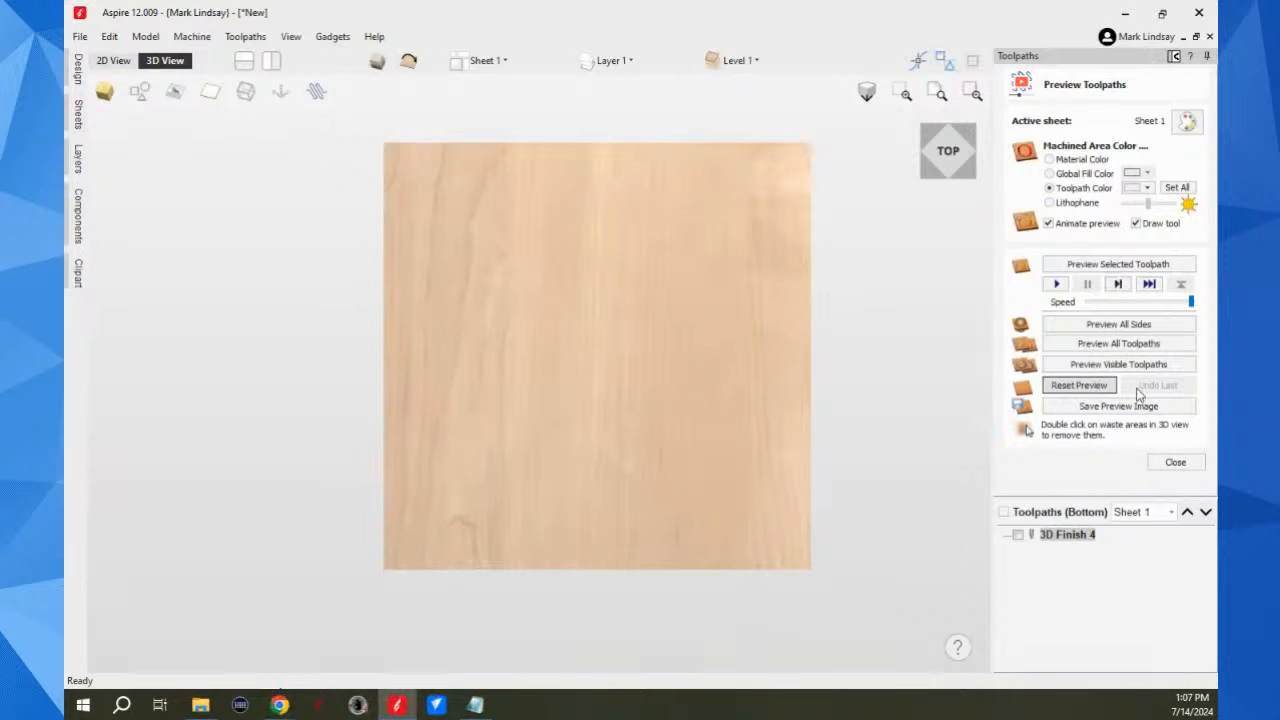
pyautogui.click(1173, 56)
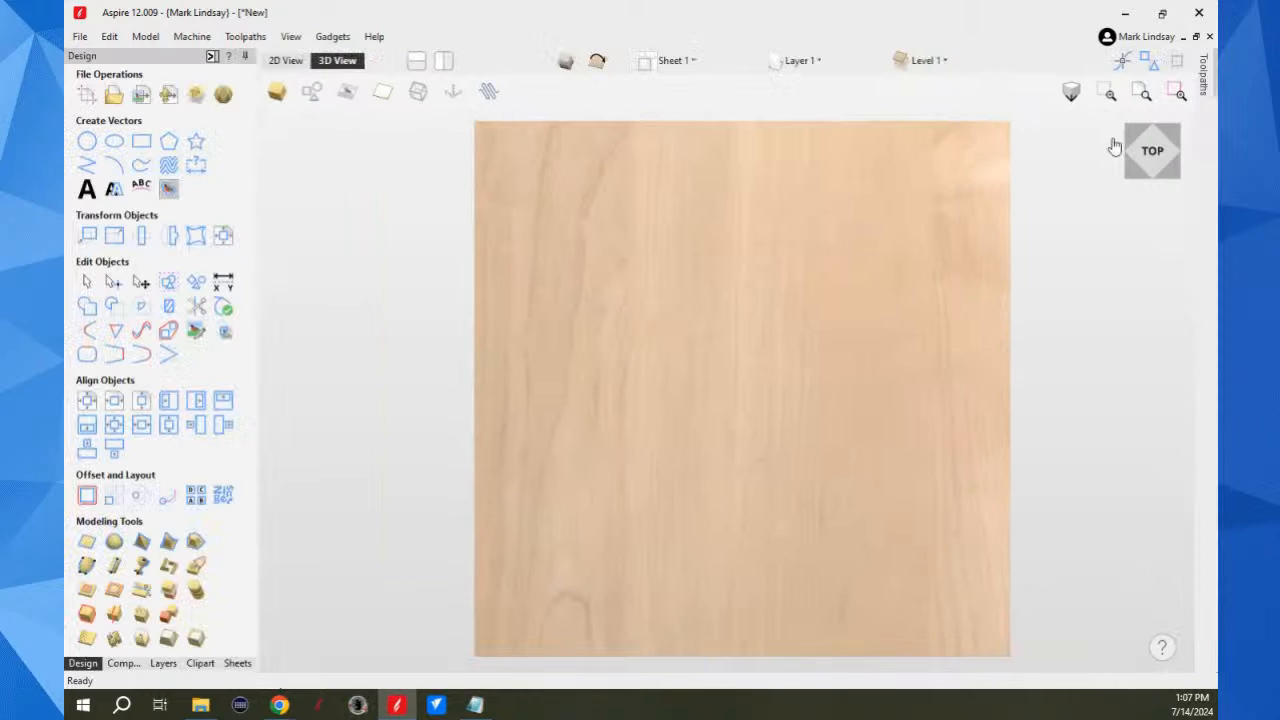
# Step: Set the combine mode of the top side's Zero Plane component in the Limit Plane level to Merge
pyautogui.click(288, 61)
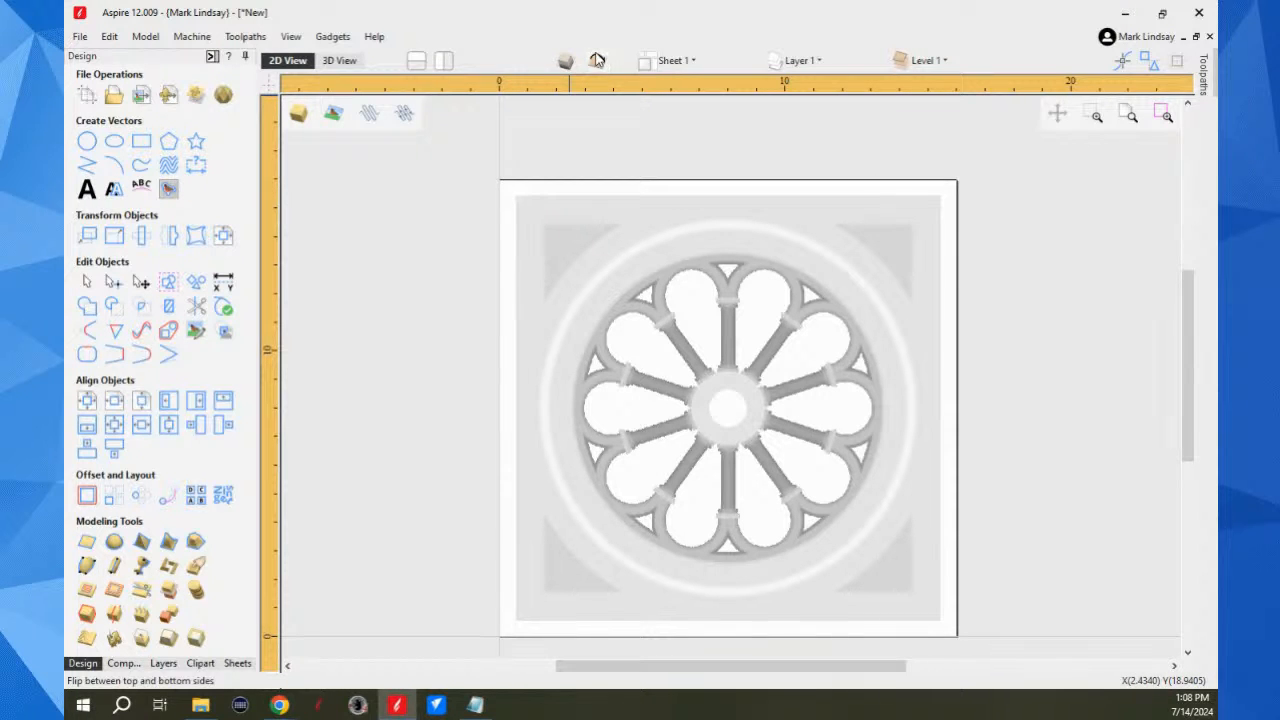
pyautogui.click(122, 663)
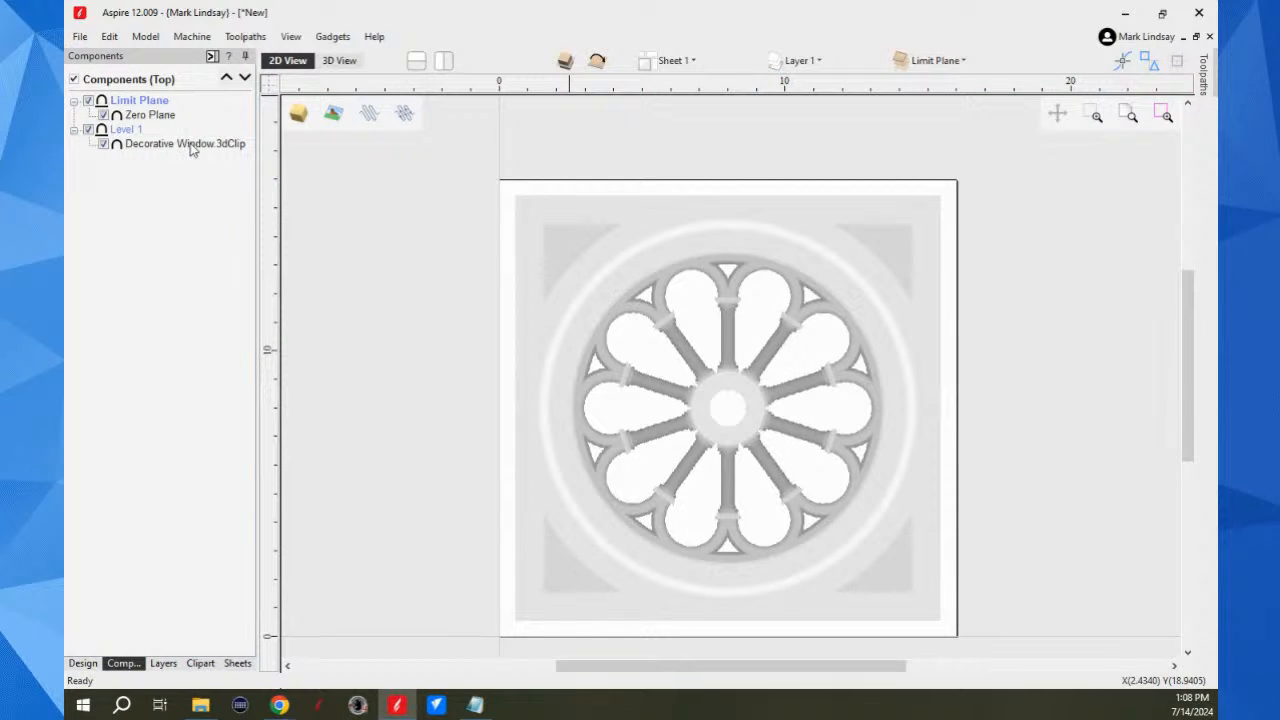
pyautogui.click(154, 116)
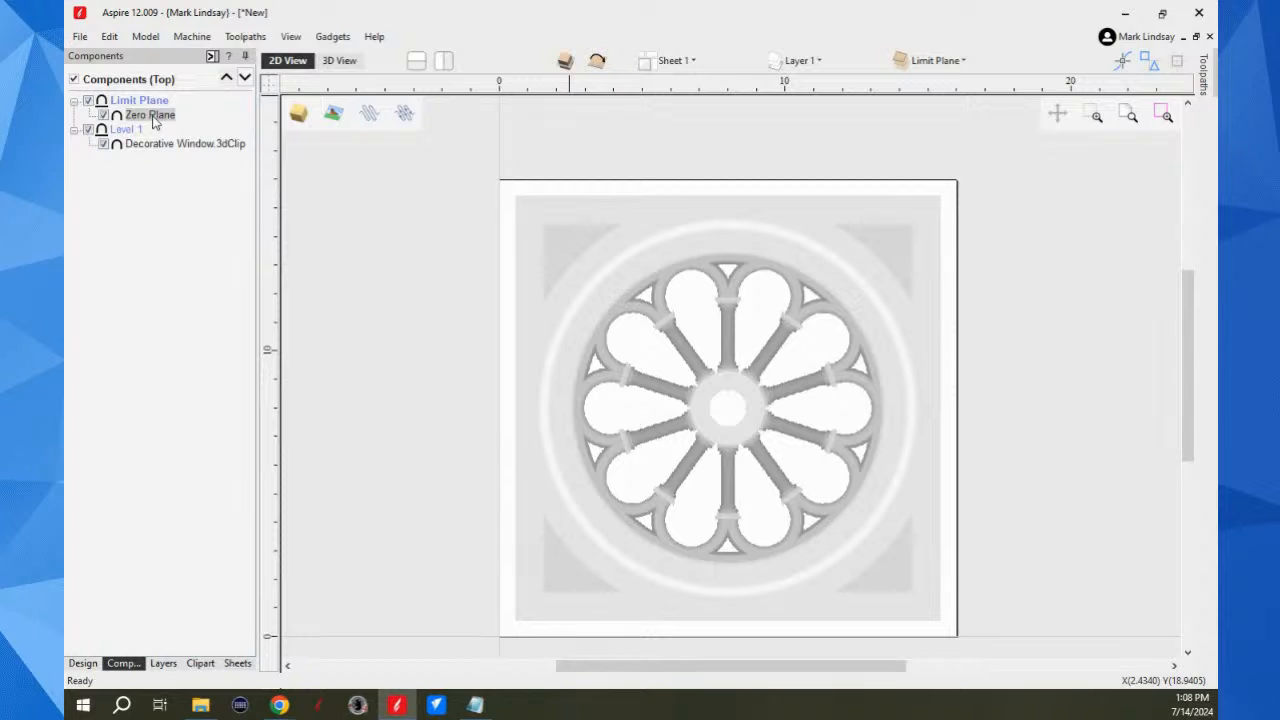
pyautogui.rightClick(155, 118)
pyautogui.moveTo(230, 127)
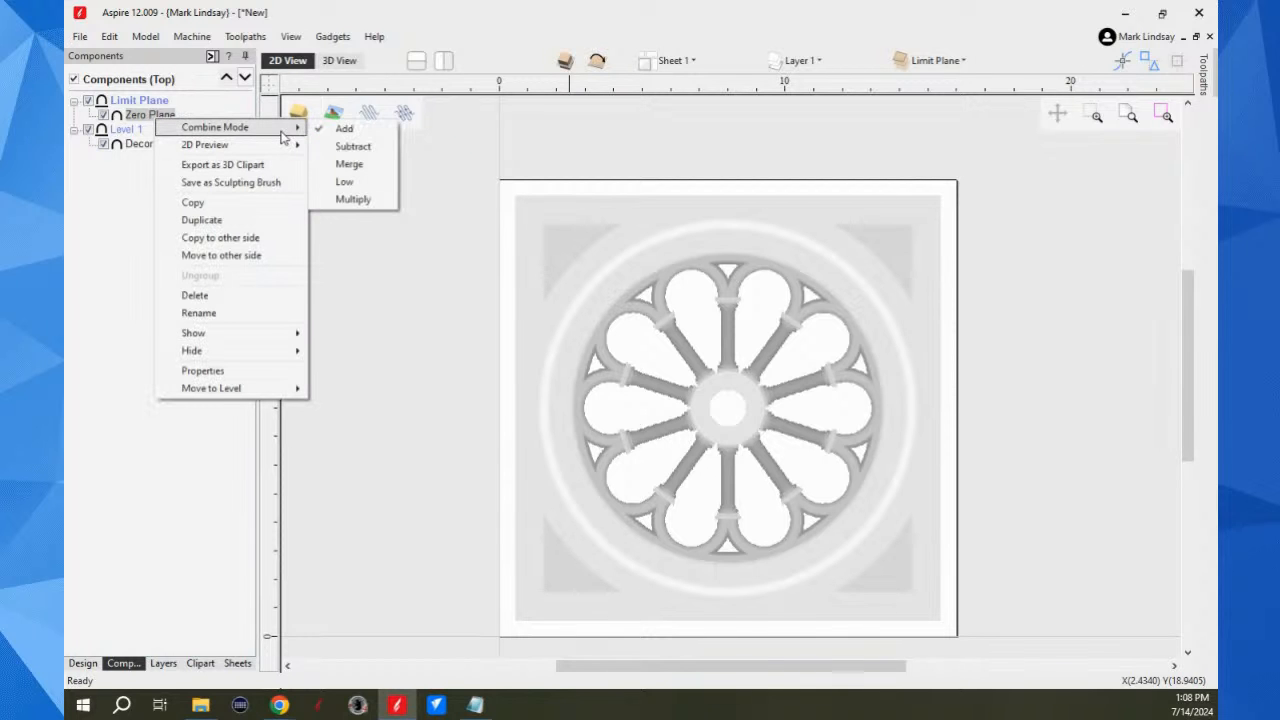
pyautogui.click(350, 164)
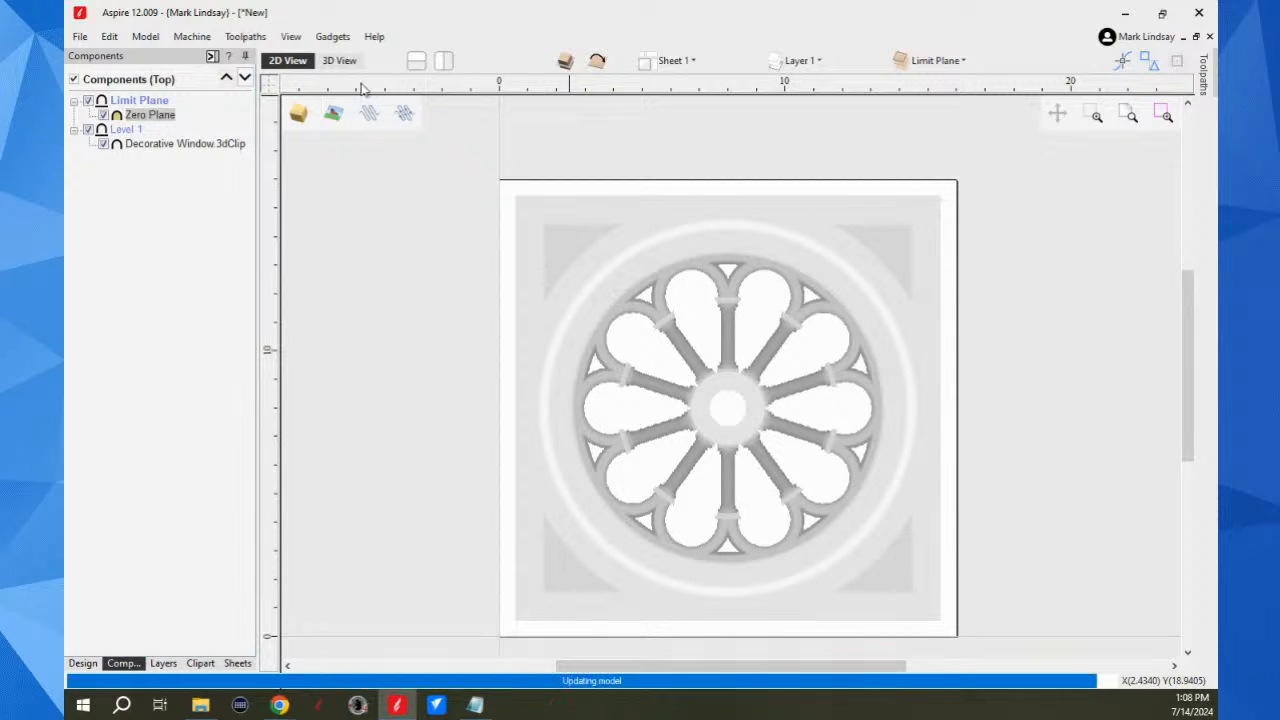
# Step: Select the Decorative Window component, check the model in the 3D and 2D views, and return to the toolpath preview
pyautogui.click(340, 62)
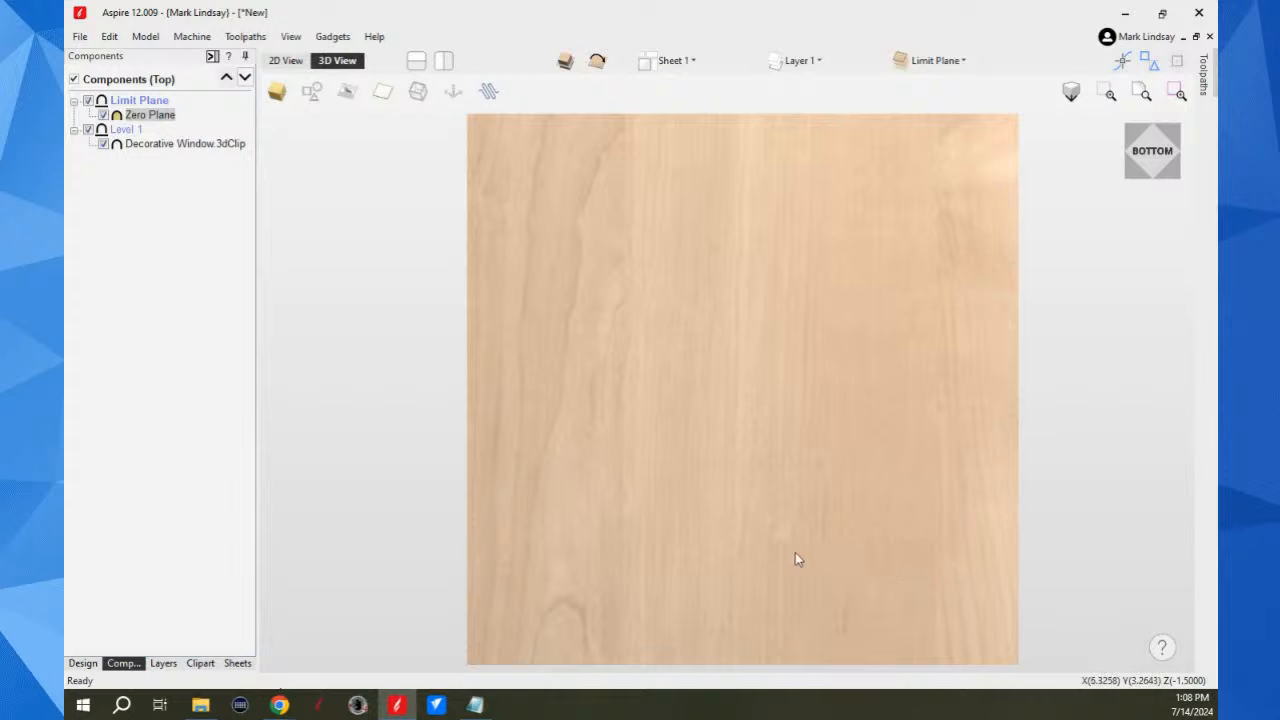
pyautogui.click(172, 146)
pyautogui.moveTo(795, 494); pyautogui.dragTo(720, 360)
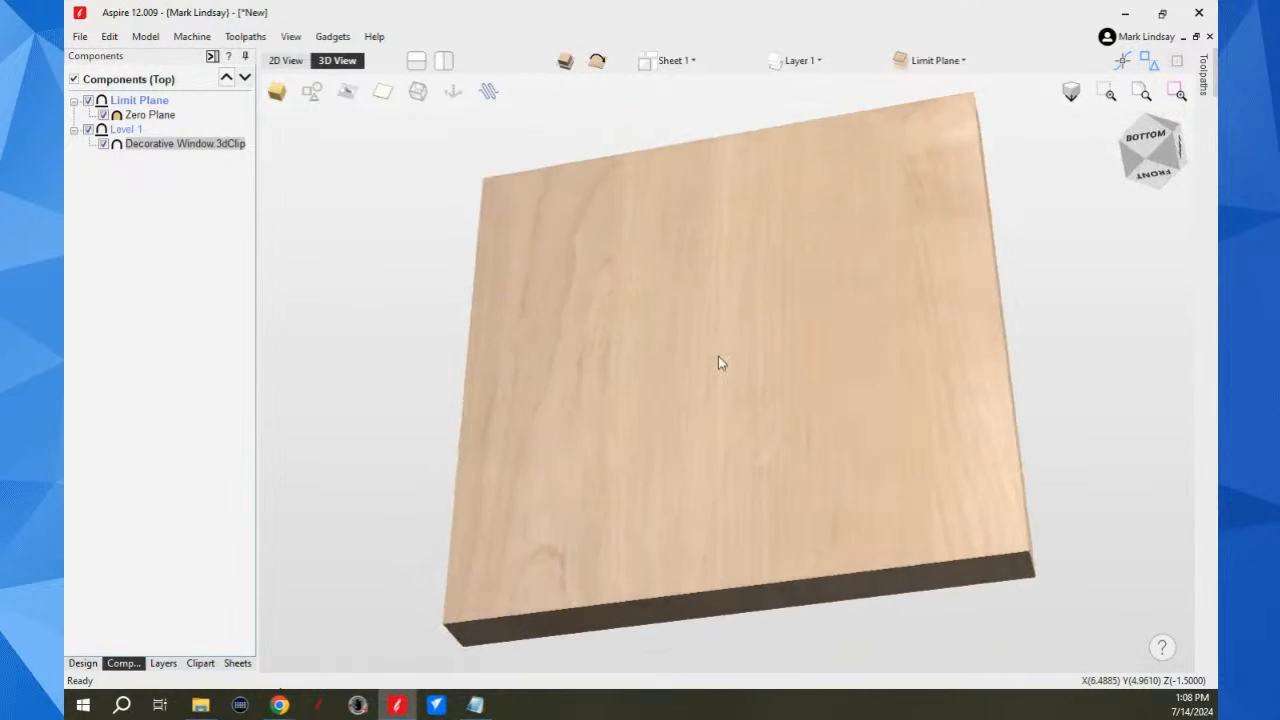
pyautogui.click(285, 61)
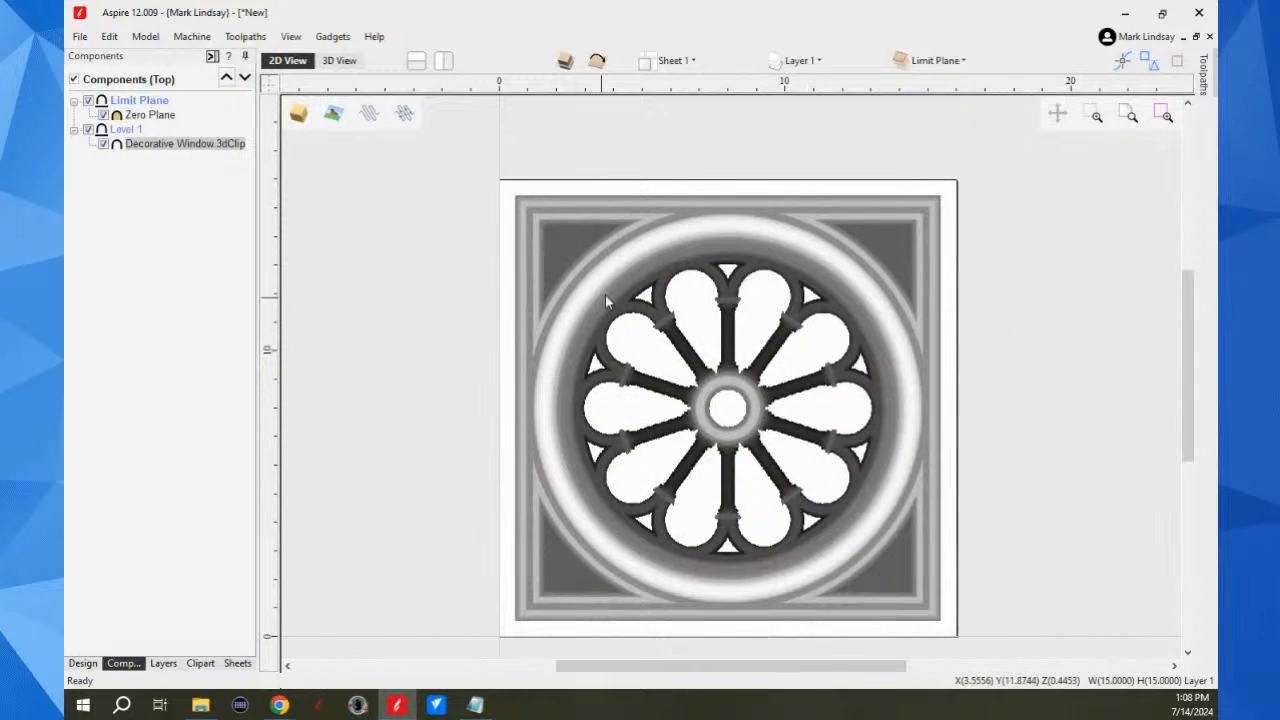
pyautogui.click(337, 61)
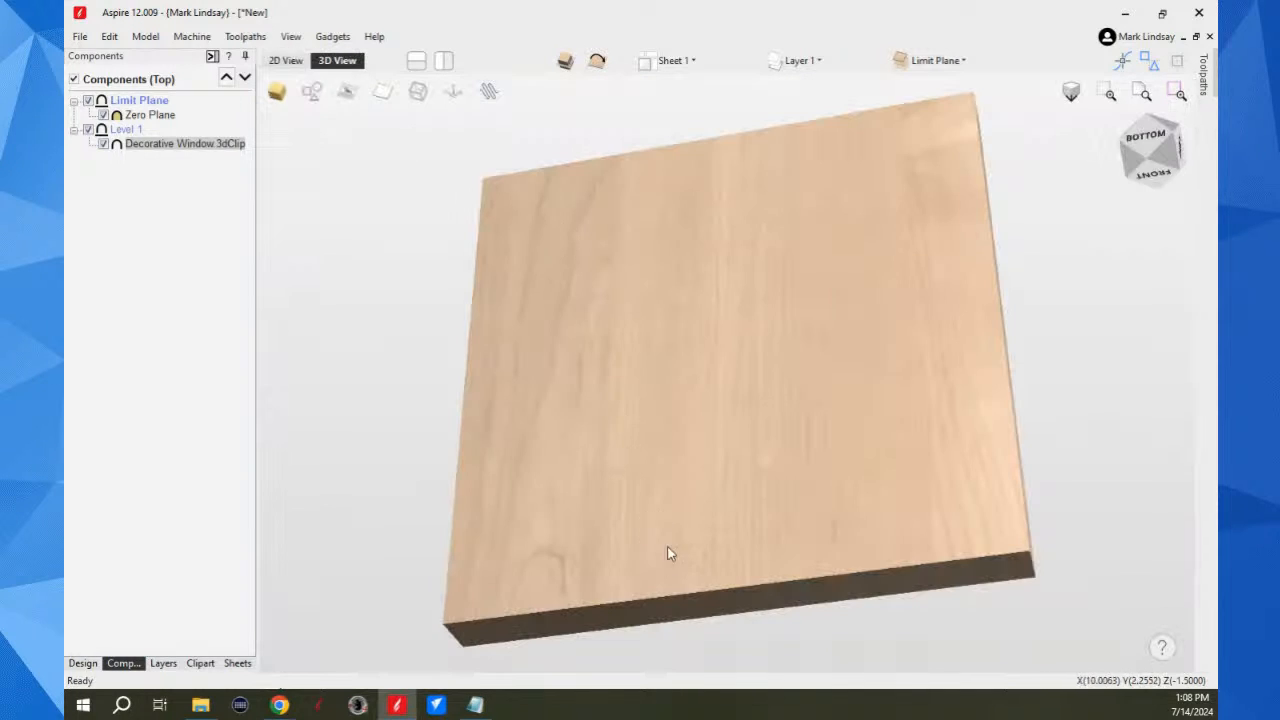
pyautogui.click(212, 57)
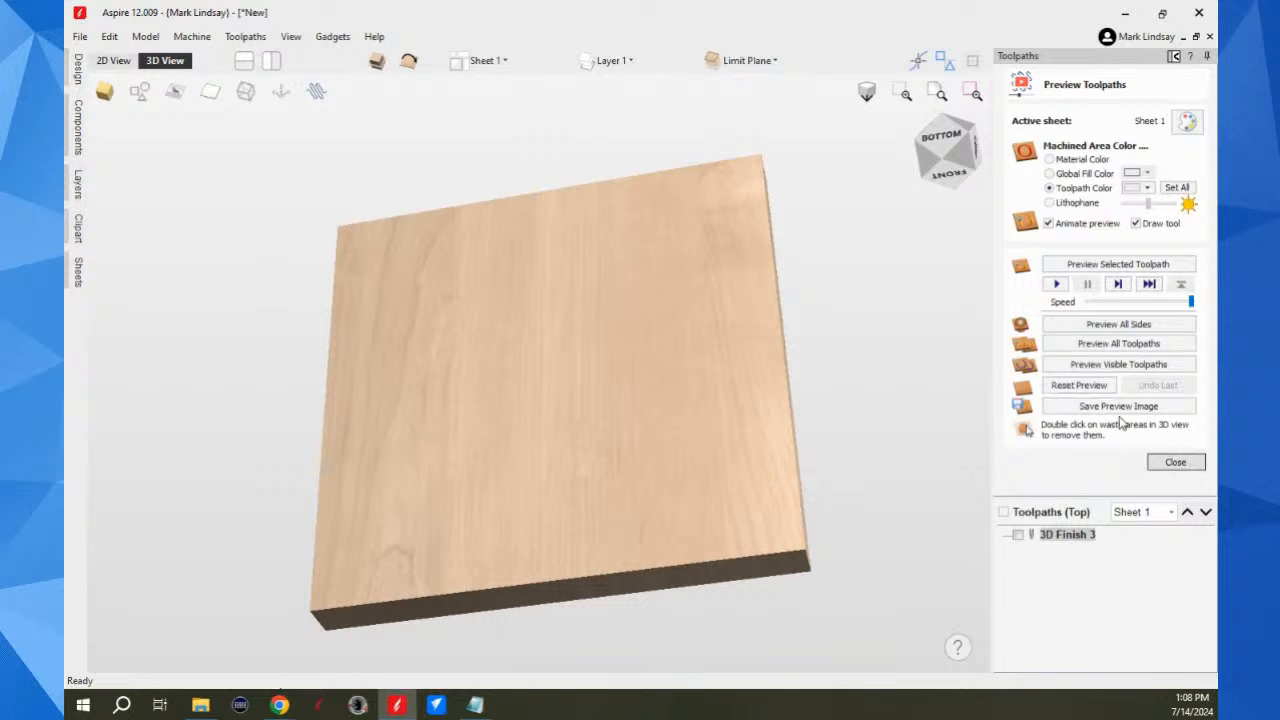
# Step: Select the Zero Plane component and examine where it meets the Decorative Window's edge from the side, bottom and top views
pyautogui.click(1174, 57)
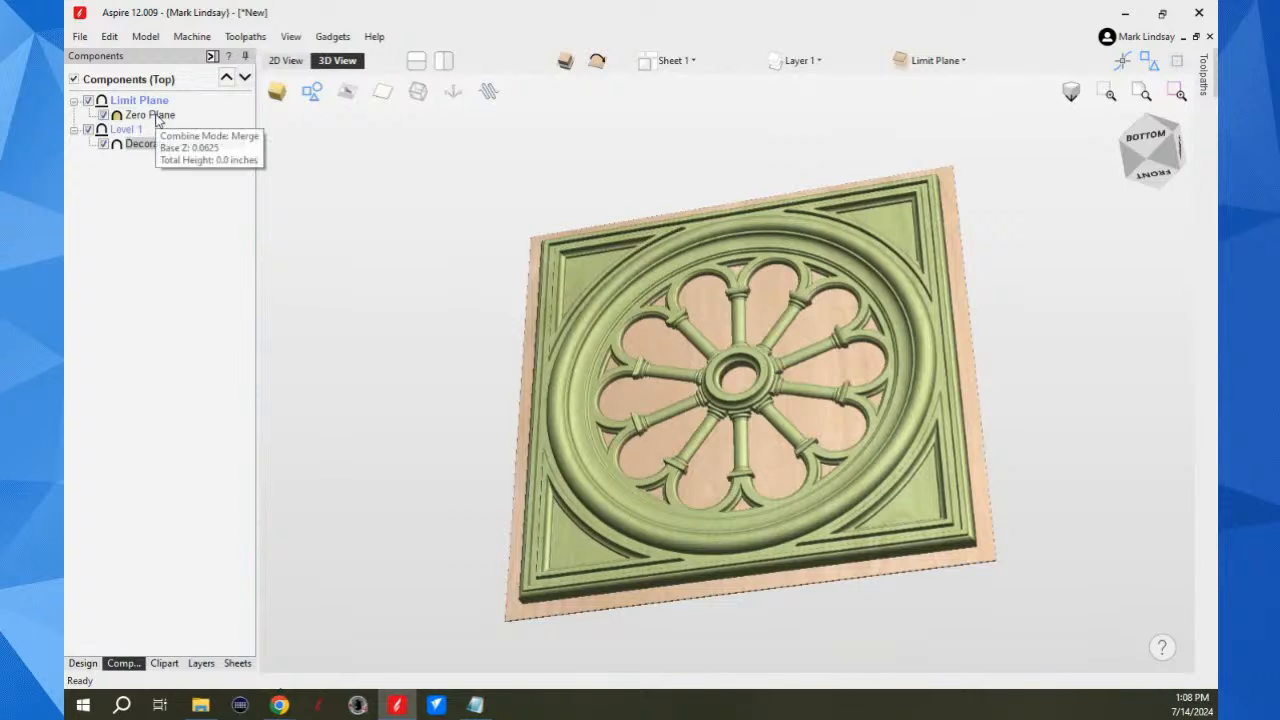
pyautogui.click(158, 117)
pyautogui.moveTo(965, 596); pyautogui.dragTo(811, 486)
pyautogui.scroll(2, 866, 418)
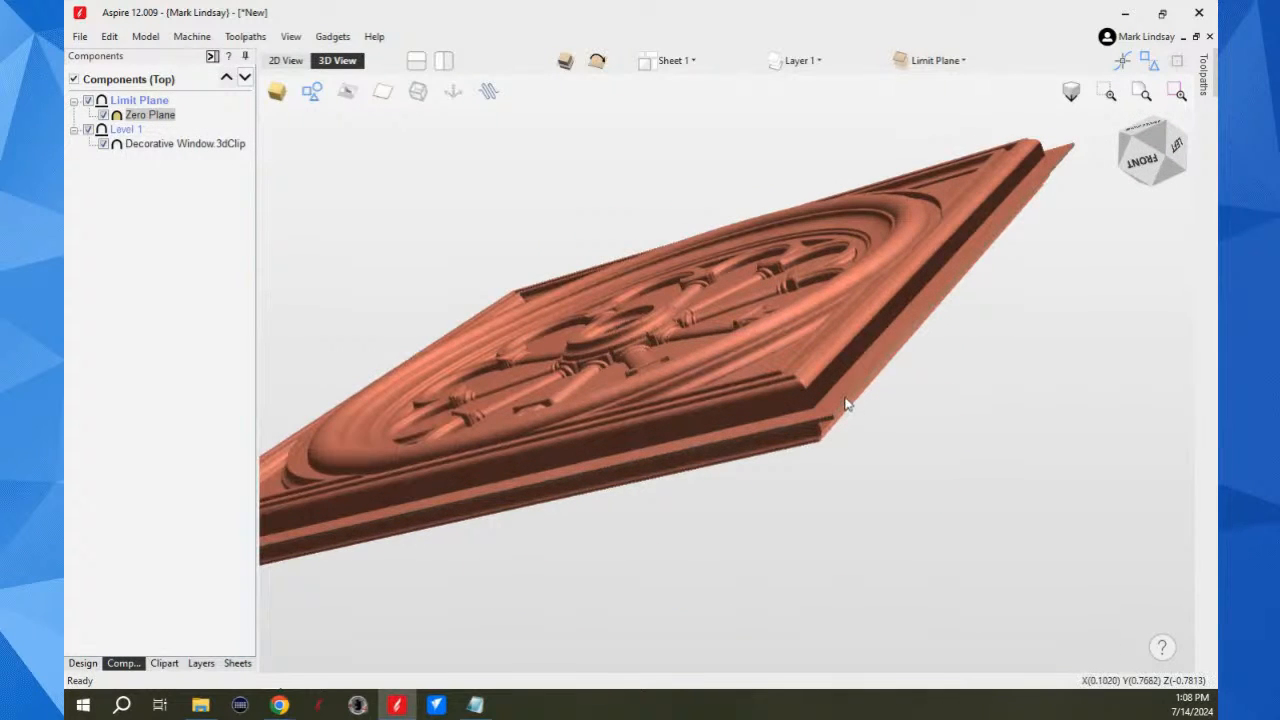
pyautogui.click(1009, 420)
pyautogui.click(840, 402)
pyautogui.click(1145, 133)
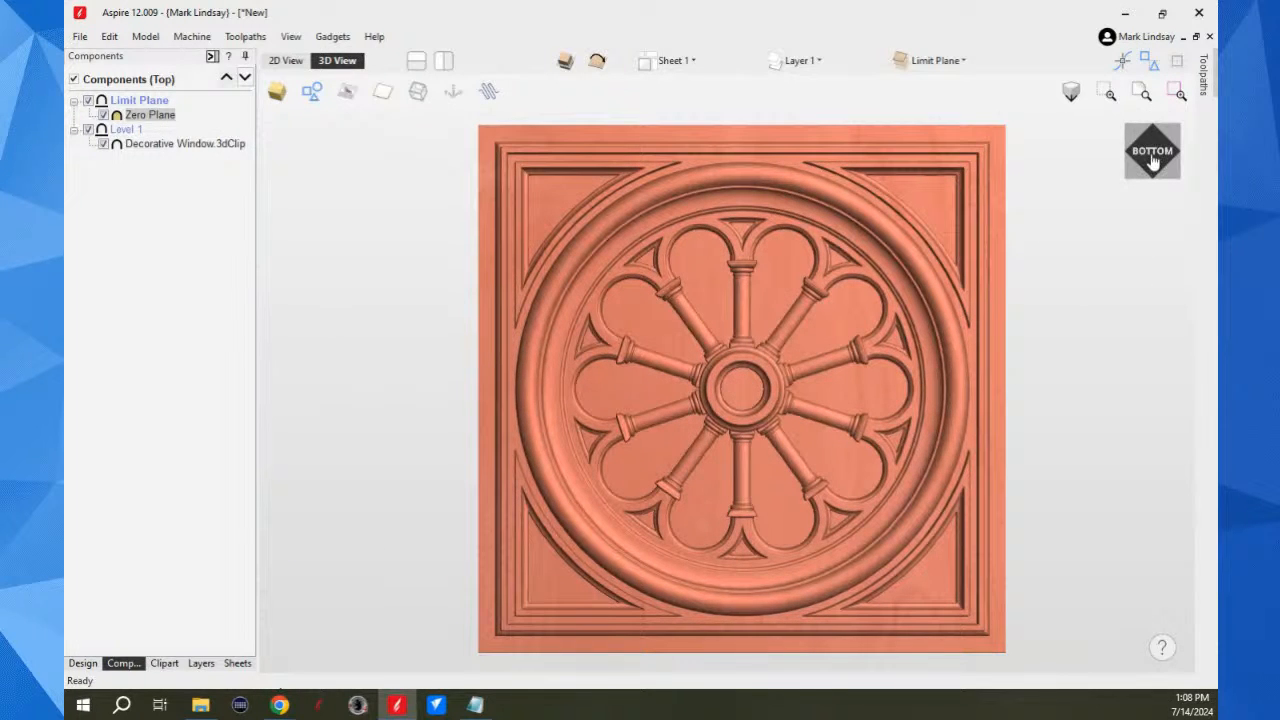
pyautogui.click(1153, 158)
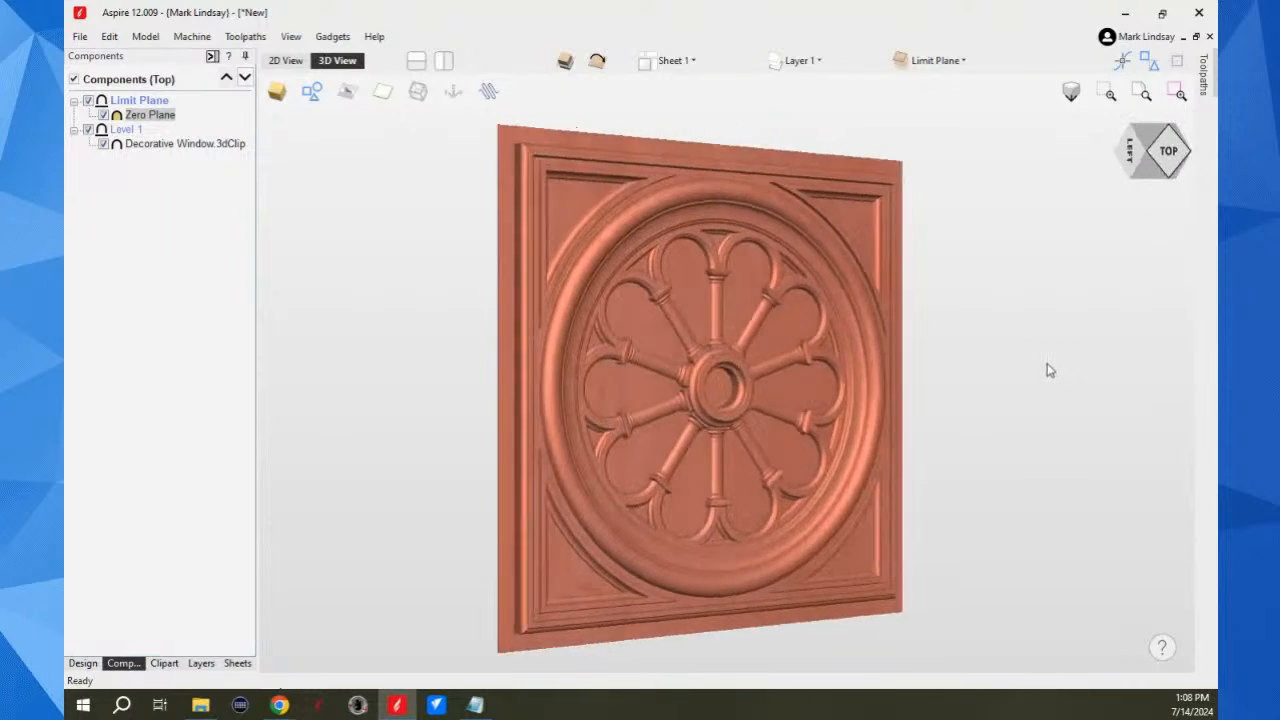
pyautogui.click(307, 394)
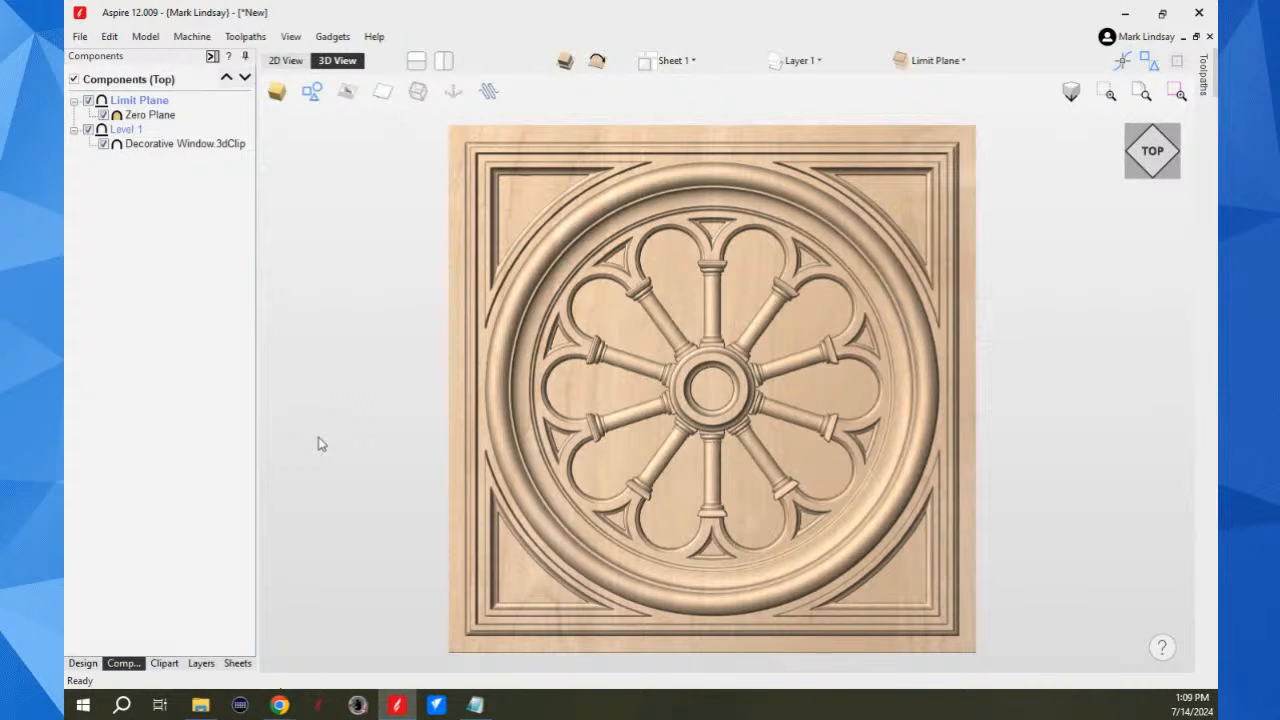
# Step: Set the combine mode of the Zero Plane component in the Limit Plane level to Add
pyautogui.rightClick(157, 116)
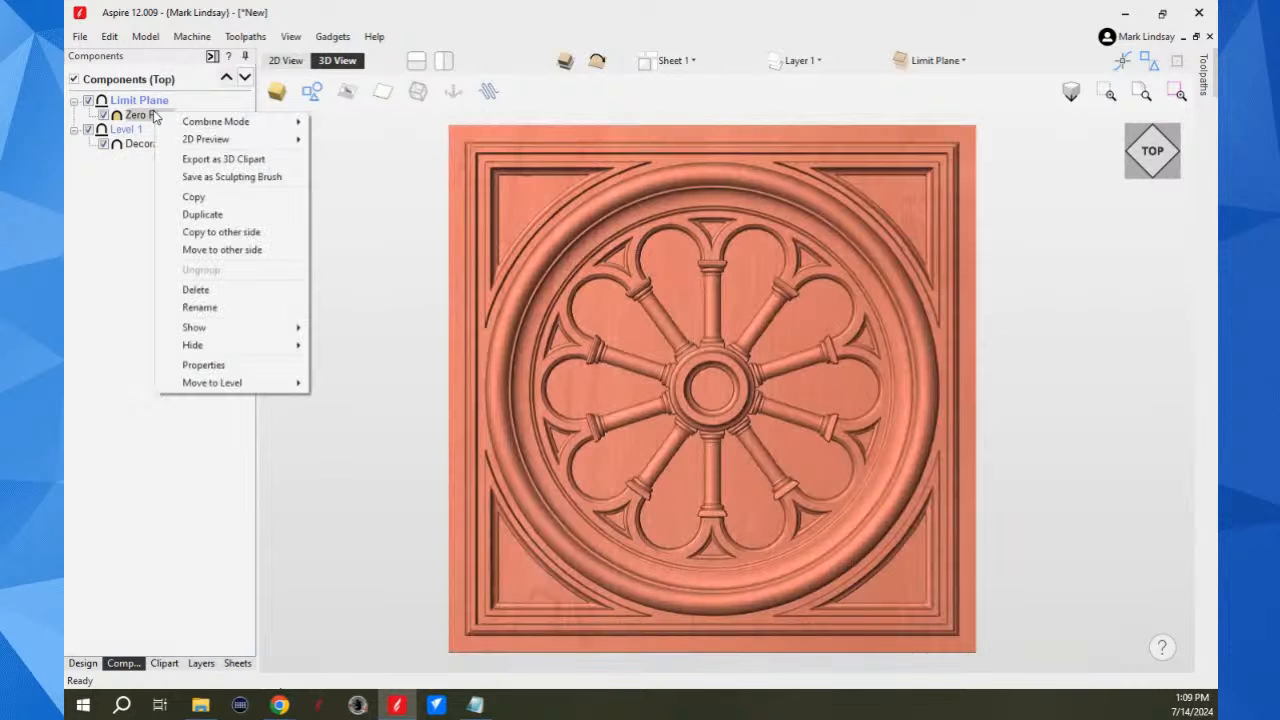
pyautogui.moveTo(250, 121)
pyautogui.click(345, 122)
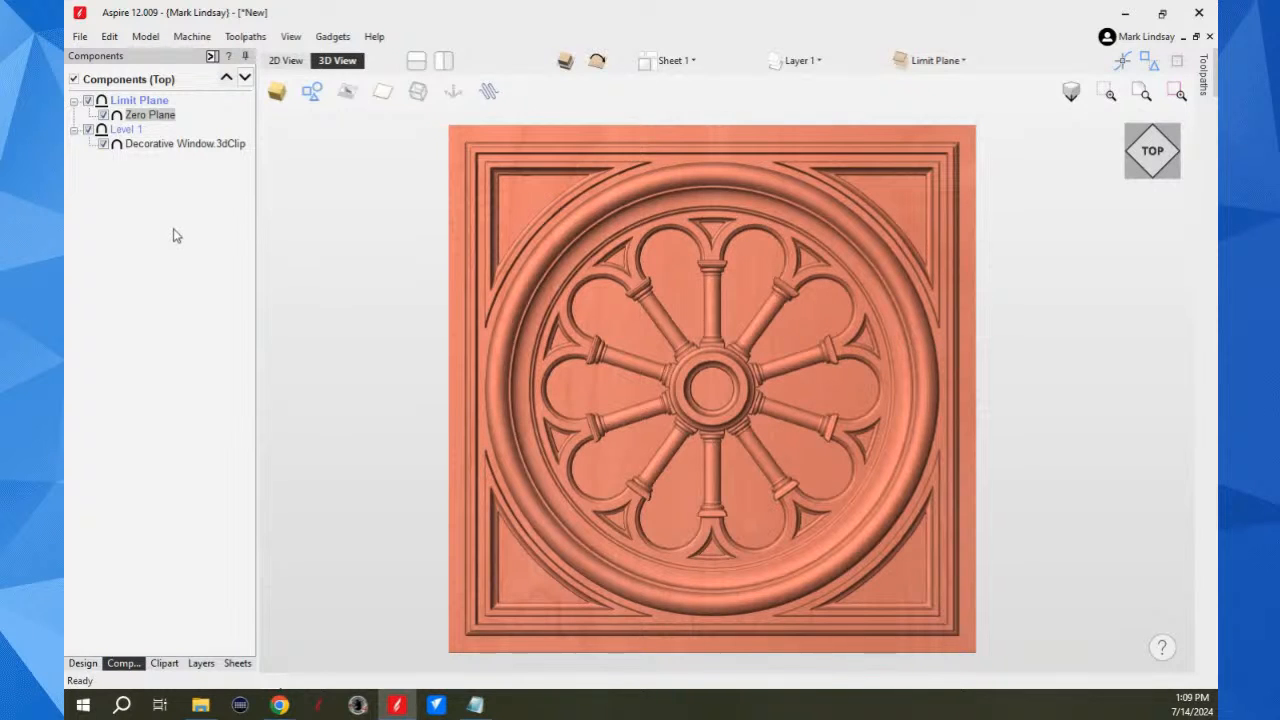
pyautogui.click(340, 328)
pyautogui.click(163, 116)
pyautogui.click(893, 515)
pyautogui.click(270, 322)
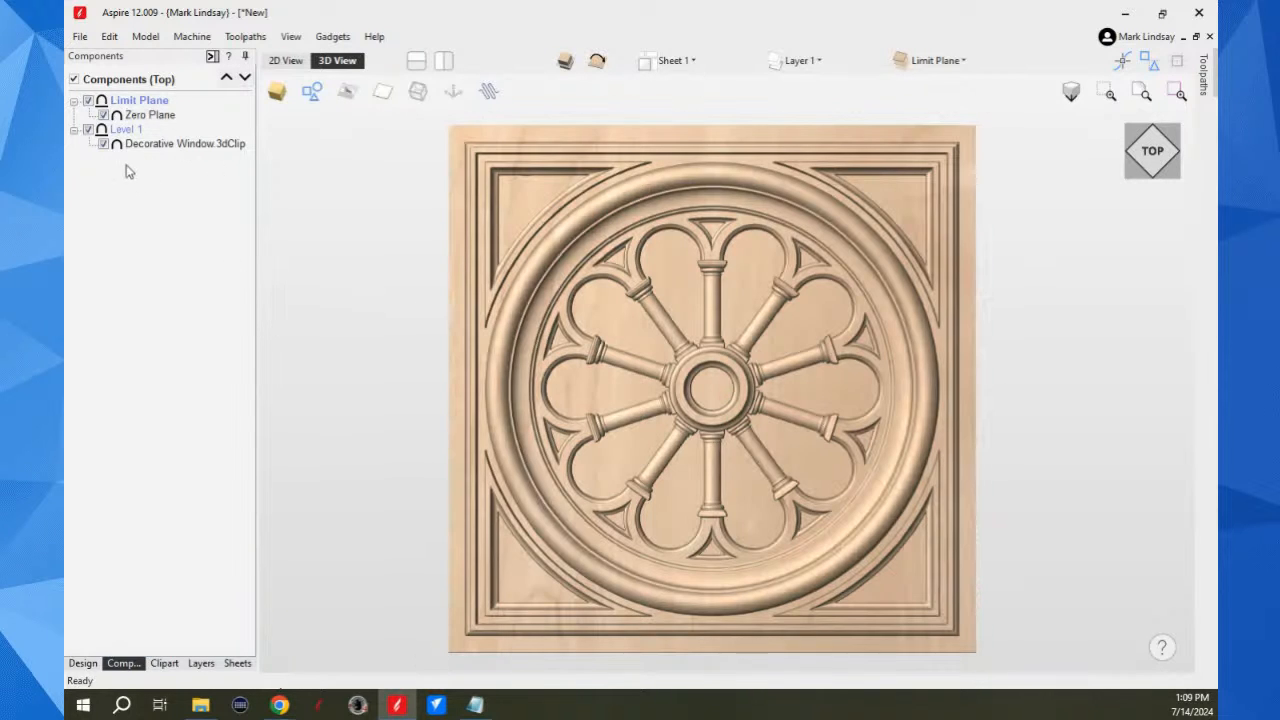
# Step: Set the base height of the Zero Plane component to -0.0625 inches in its component properties
pyautogui.click(196, 149)
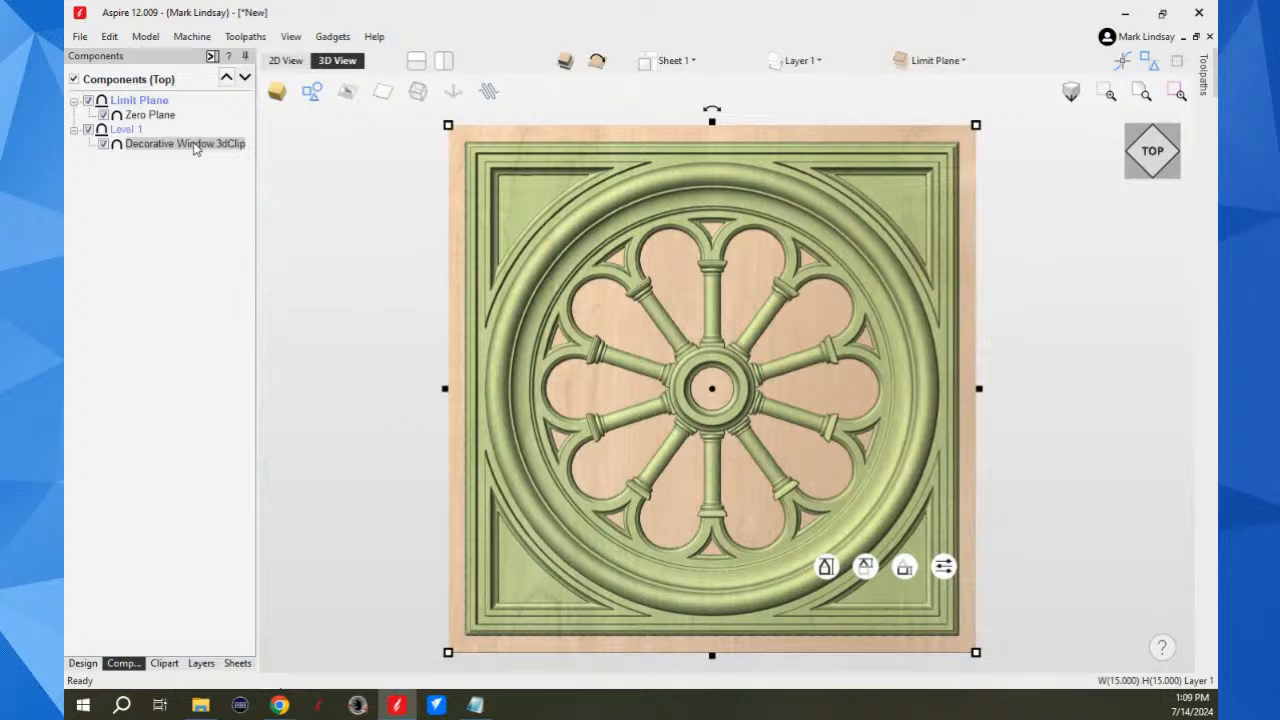
pyautogui.click(150, 115)
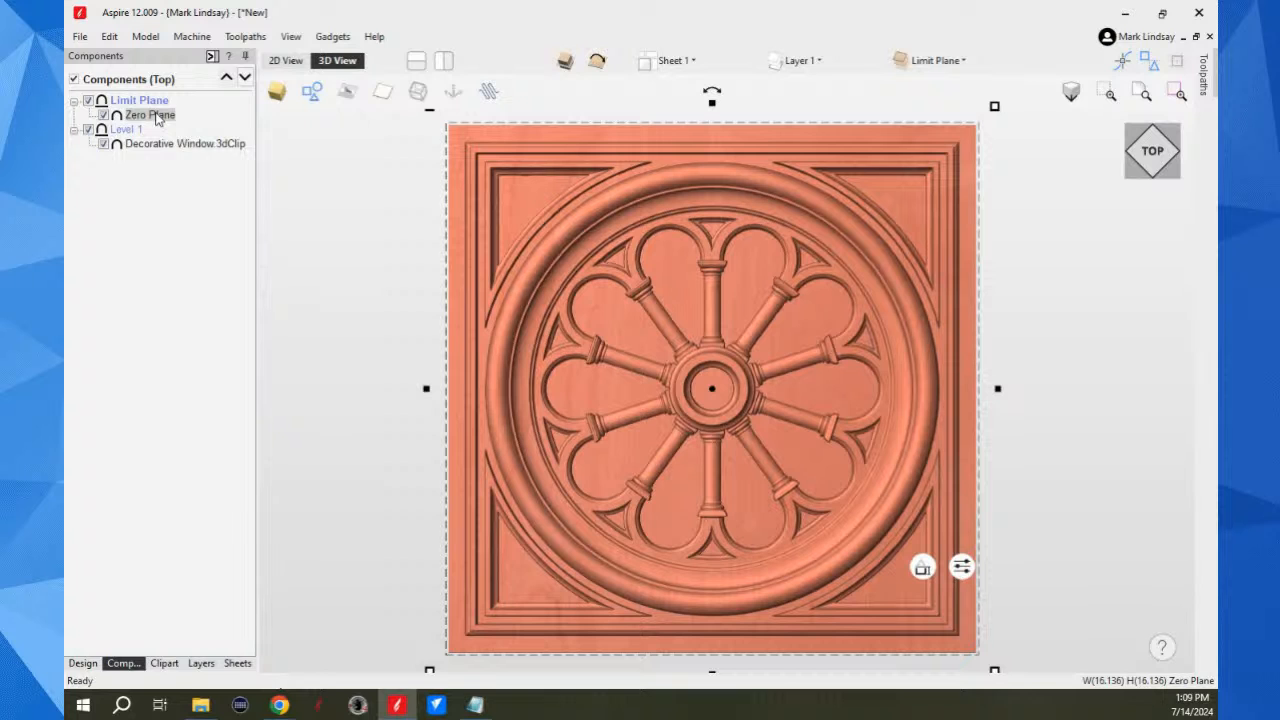
pyautogui.rightClick(157, 119)
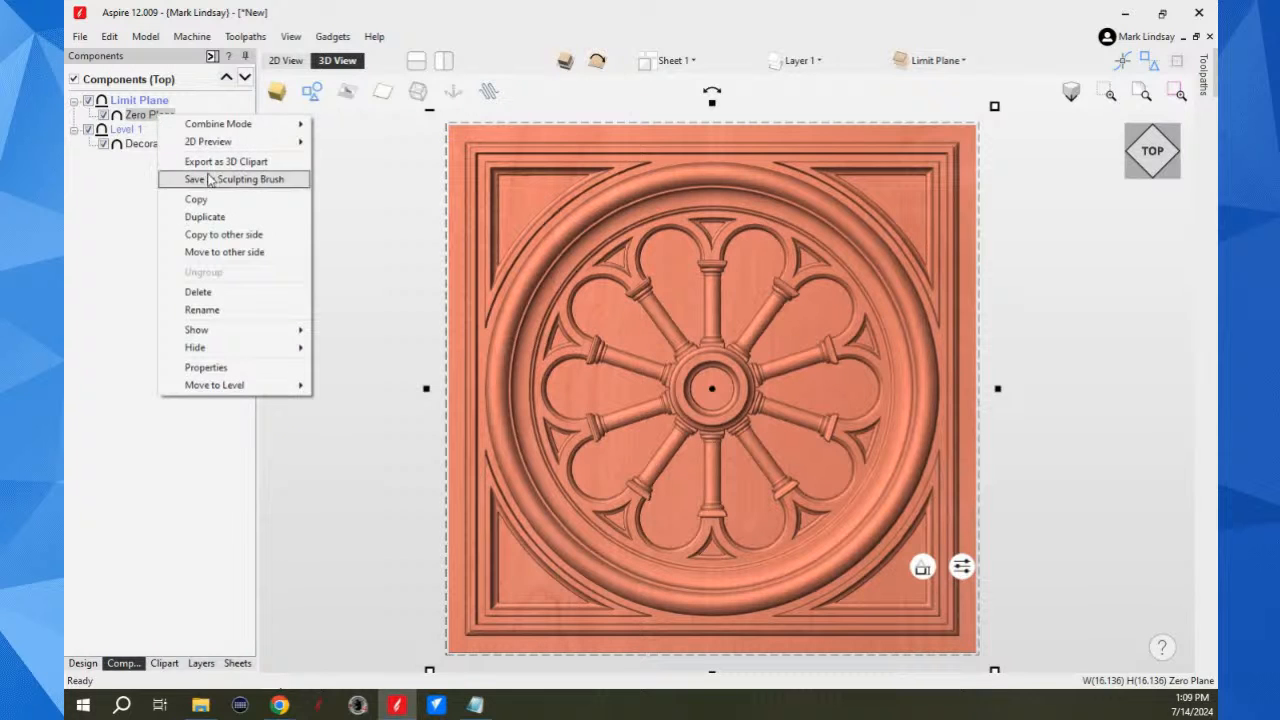
pyautogui.click(220, 367)
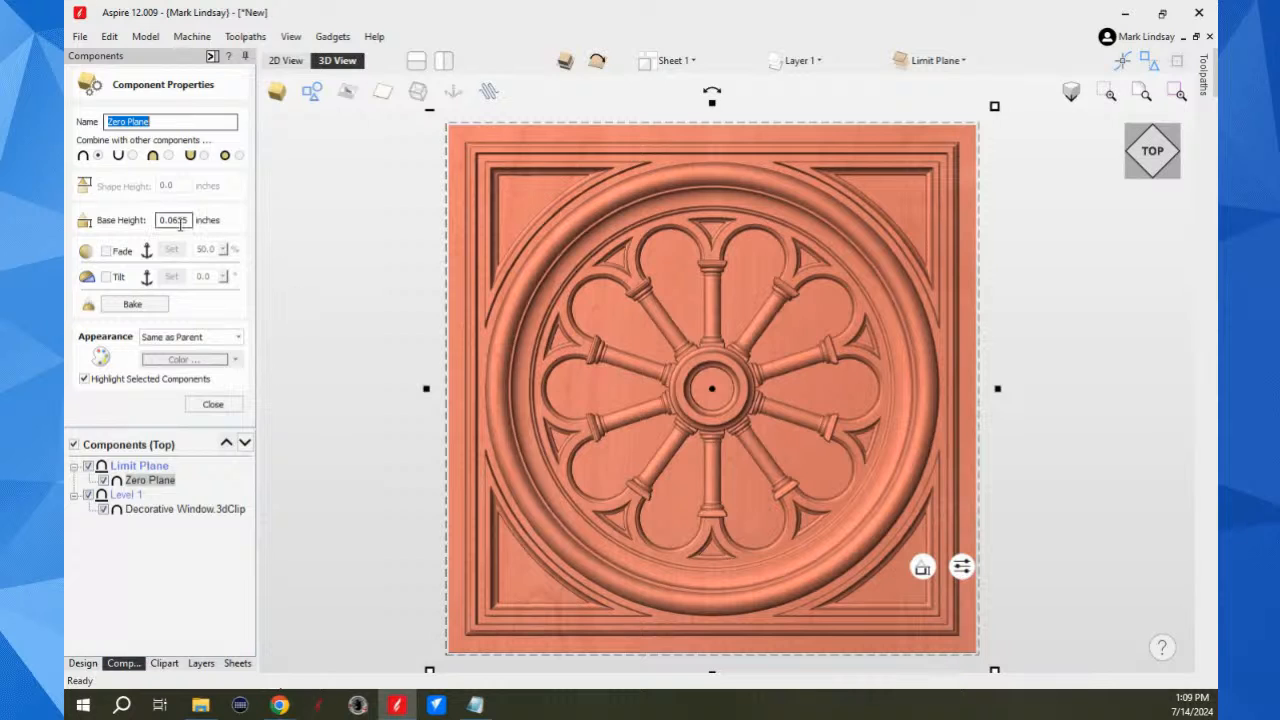
pyautogui.click(160, 220)
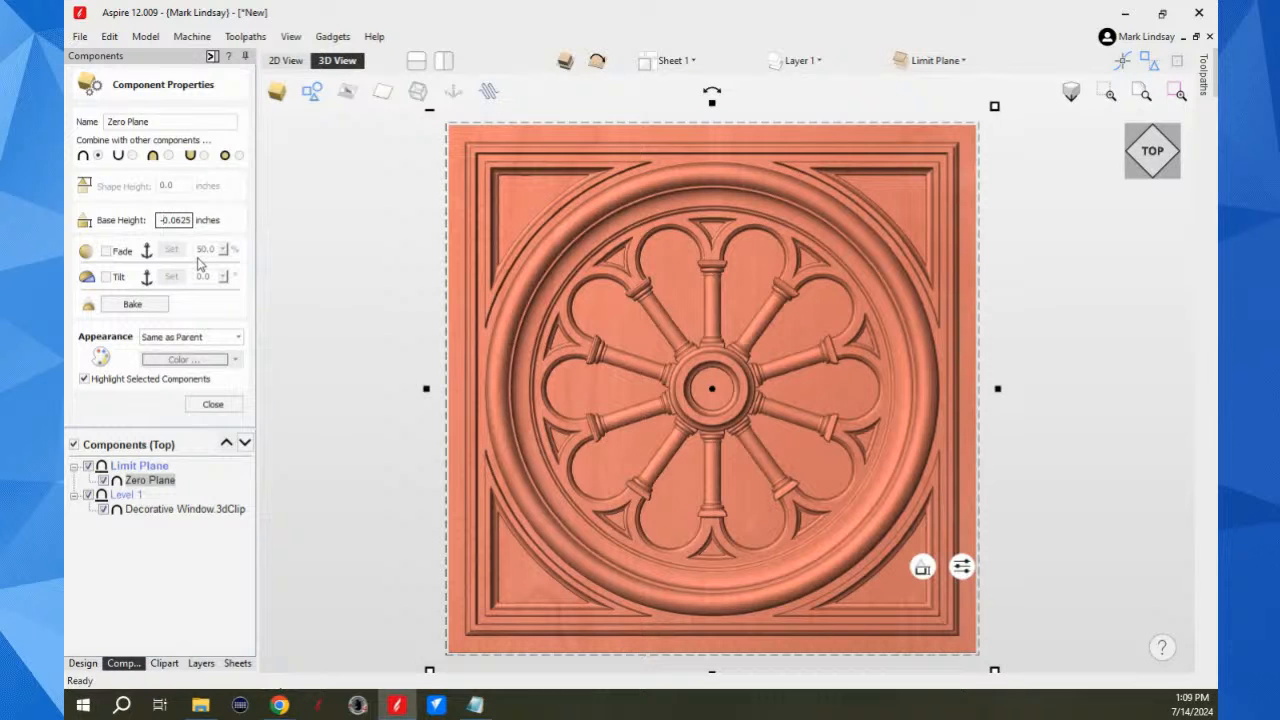
pyautogui.press('Return')
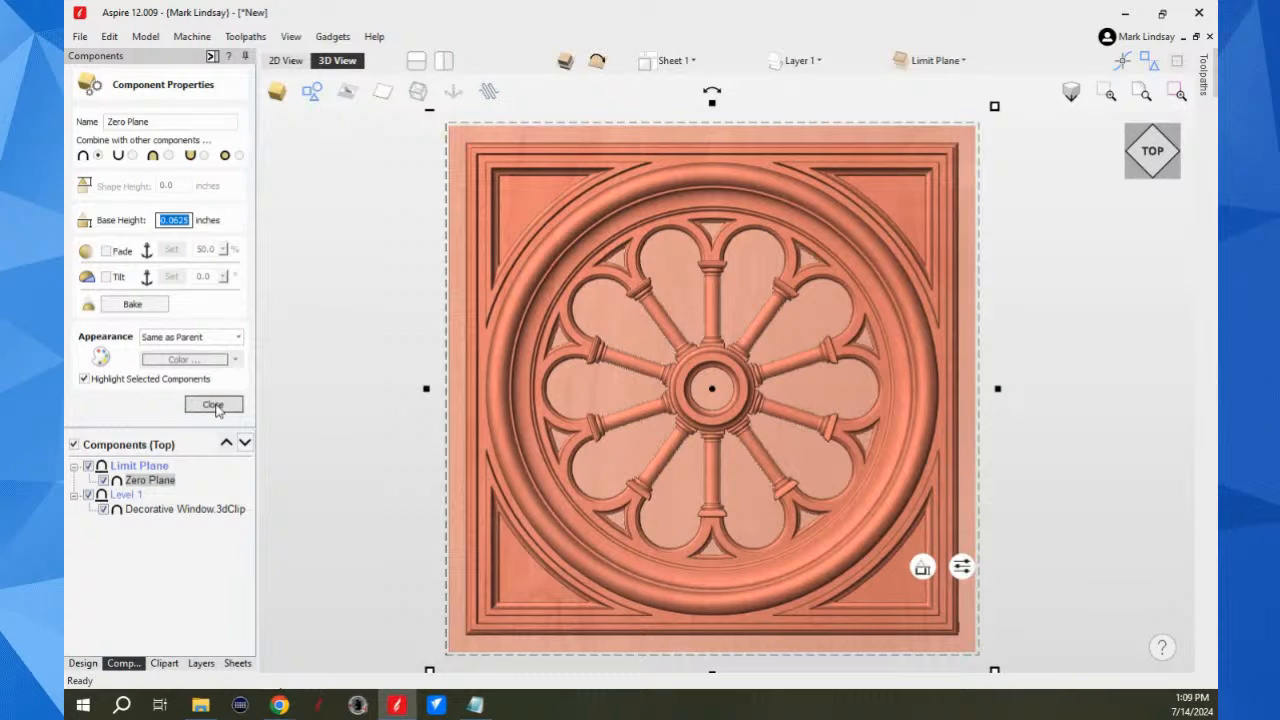
pyautogui.click(213, 405)
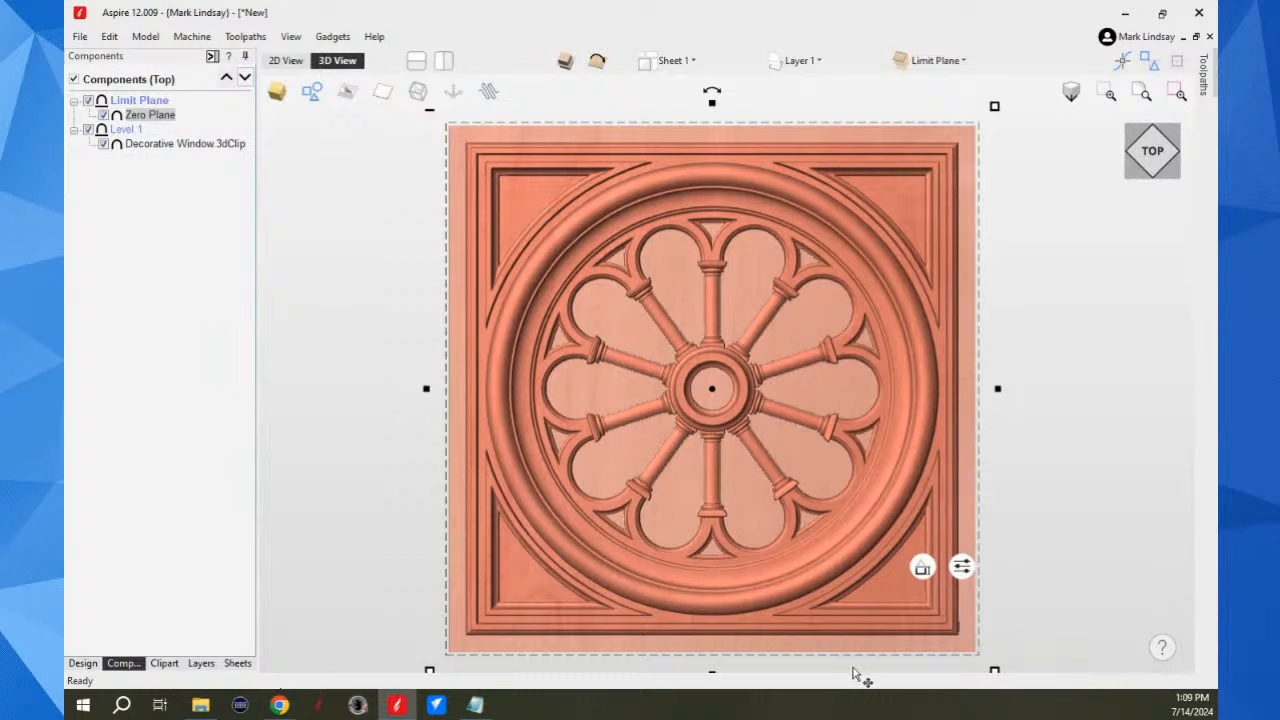
# Step: Examine the height of the Zero Plane around the window's corner and edges in the 3D view, ending in the top view
pyautogui.moveTo(866, 670); pyautogui.dragTo(788, 470)
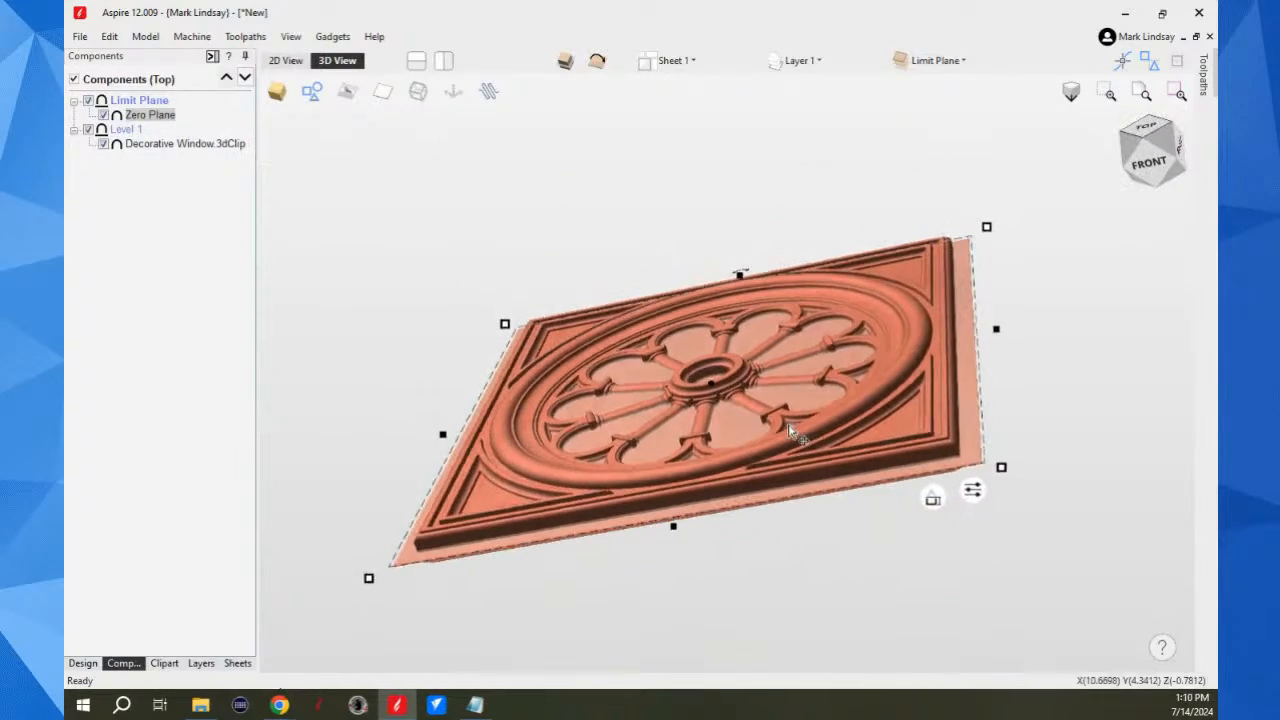
pyautogui.scroll(5, 950, 470)
pyautogui.scroll(4, 934, 454)
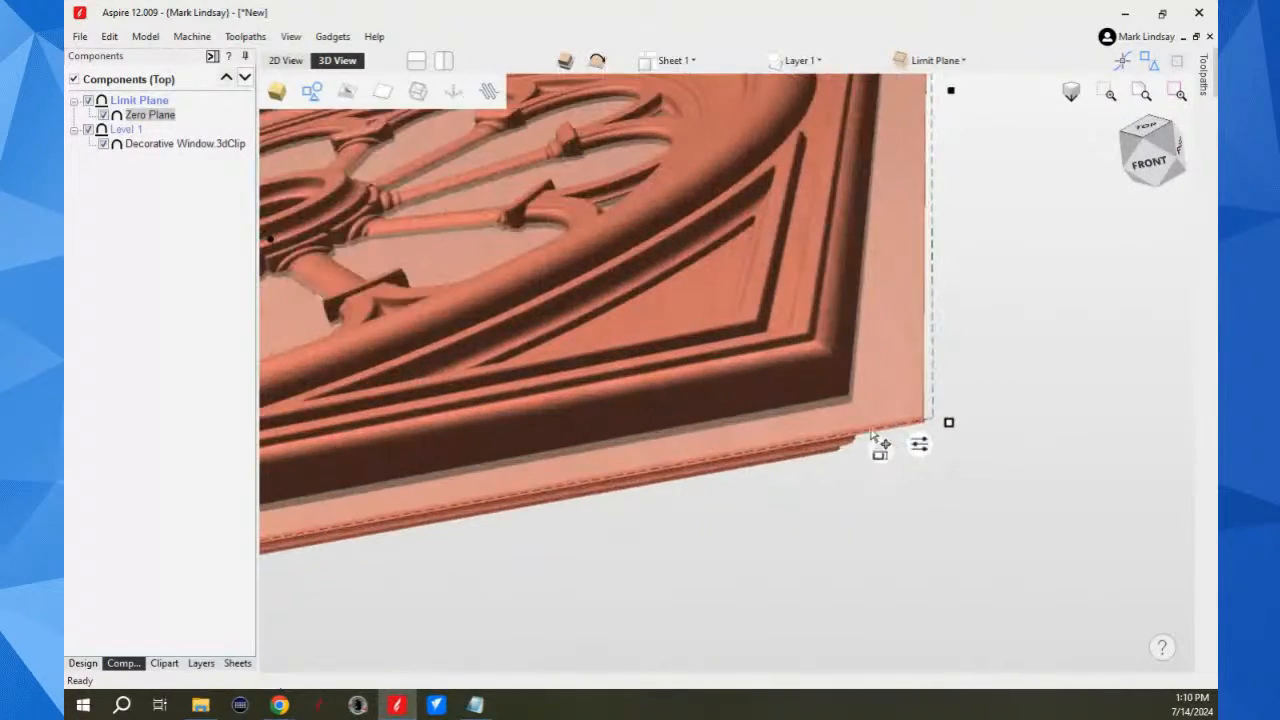
pyautogui.moveTo(840, 460); pyautogui.dragTo(920, 349)
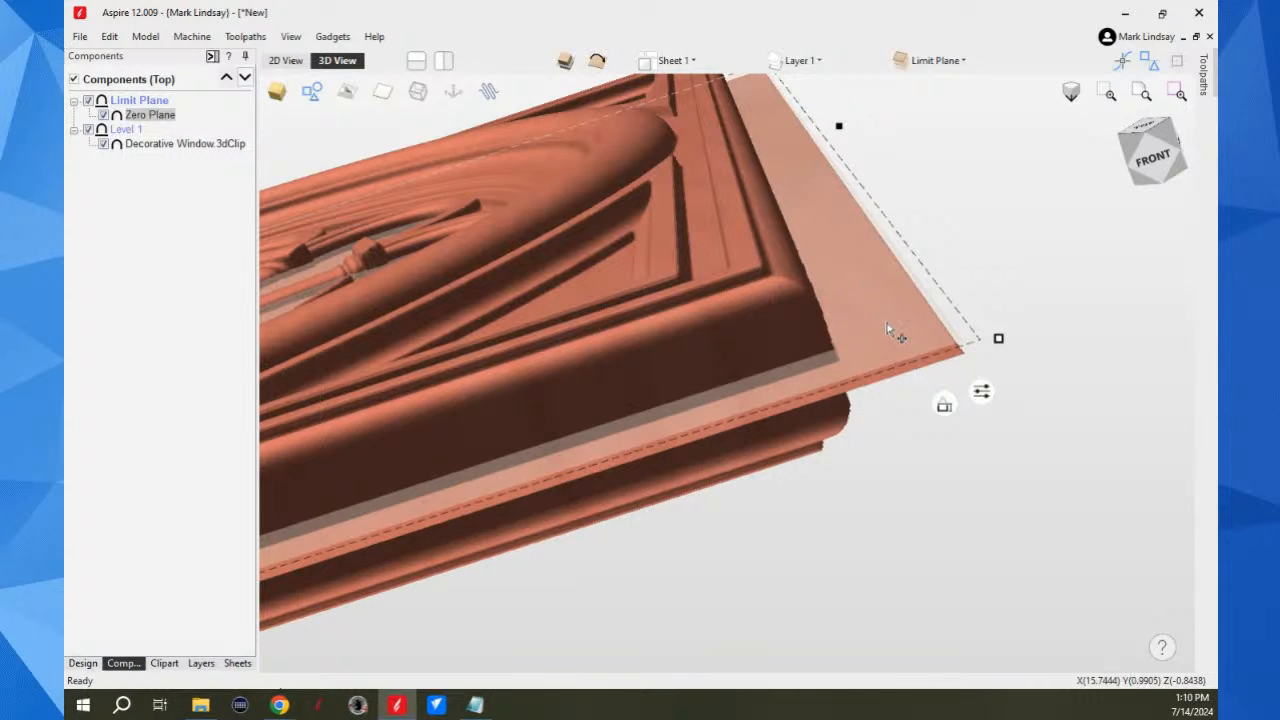
pyautogui.scroll(-2, 916, 367)
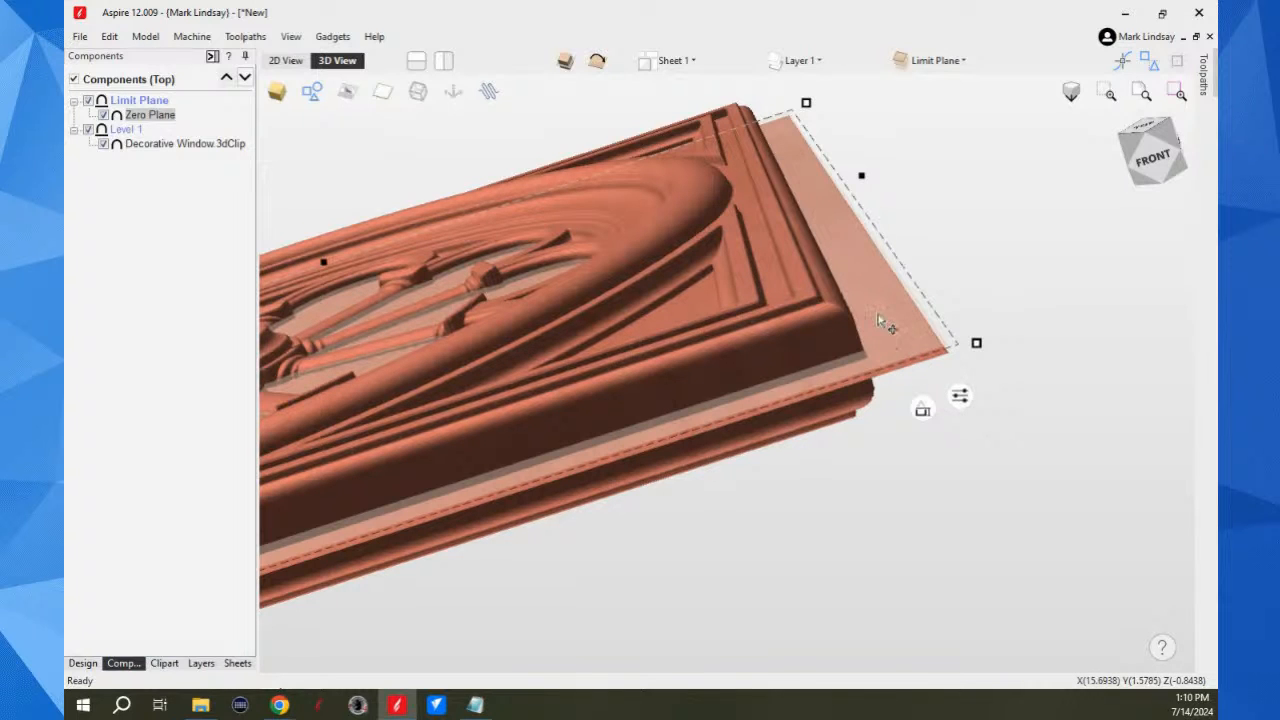
pyautogui.scroll(-1, 918, 432)
pyautogui.moveTo(920, 434); pyautogui.dragTo(994, 552, button='middle')
pyautogui.scroll(-2, 994, 552)
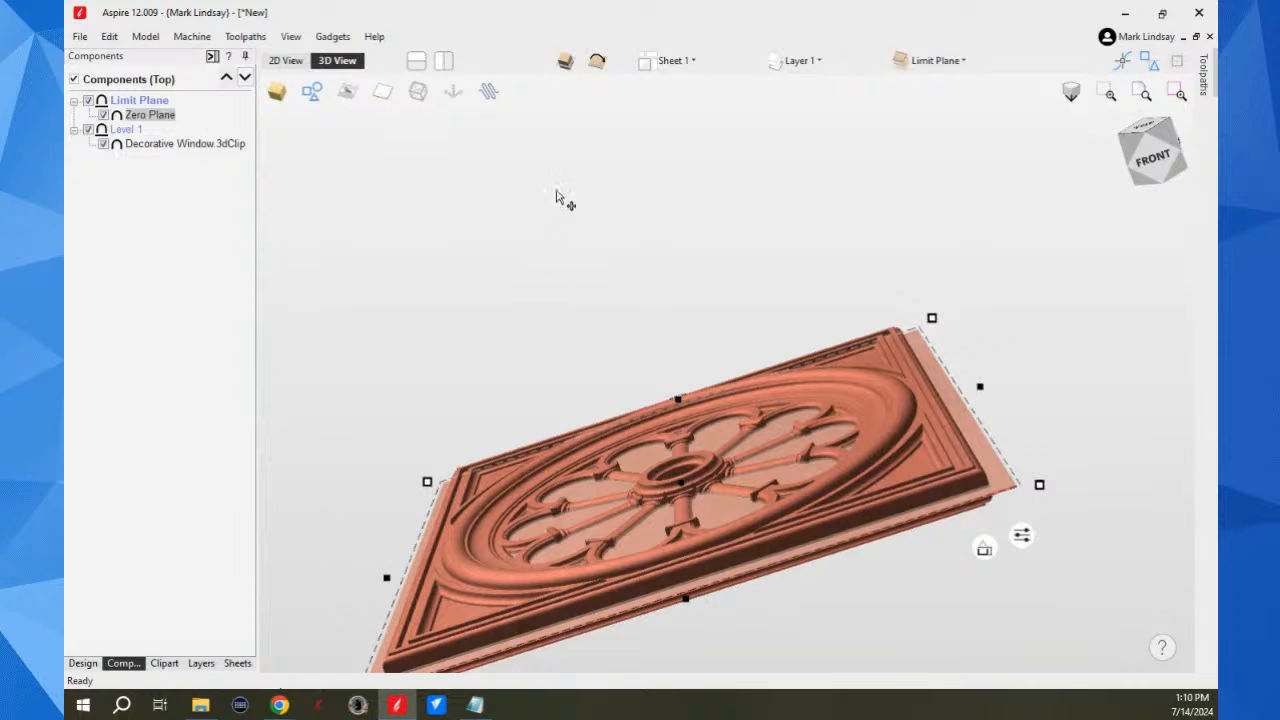
pyautogui.click(1135, 135)
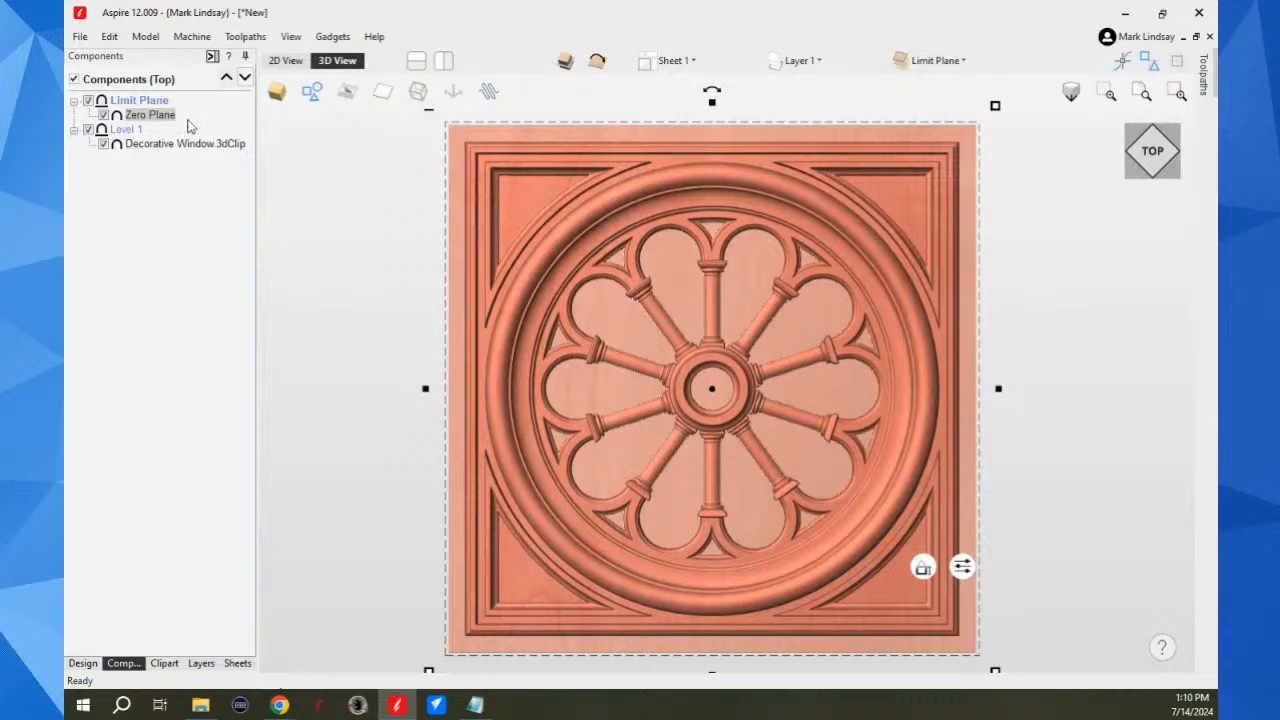
# Step: Recalculate all toolpaths and preview the machining of all sides
pyautogui.click(211, 56)
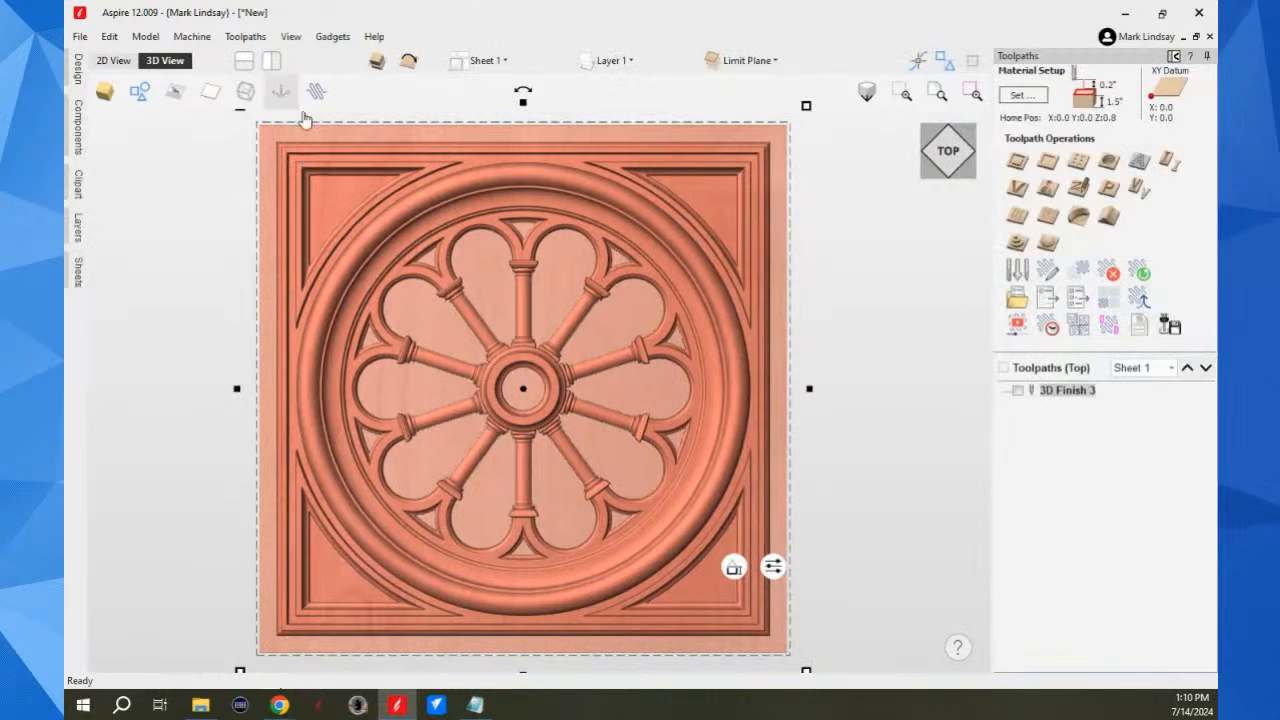
pyautogui.click(1141, 271)
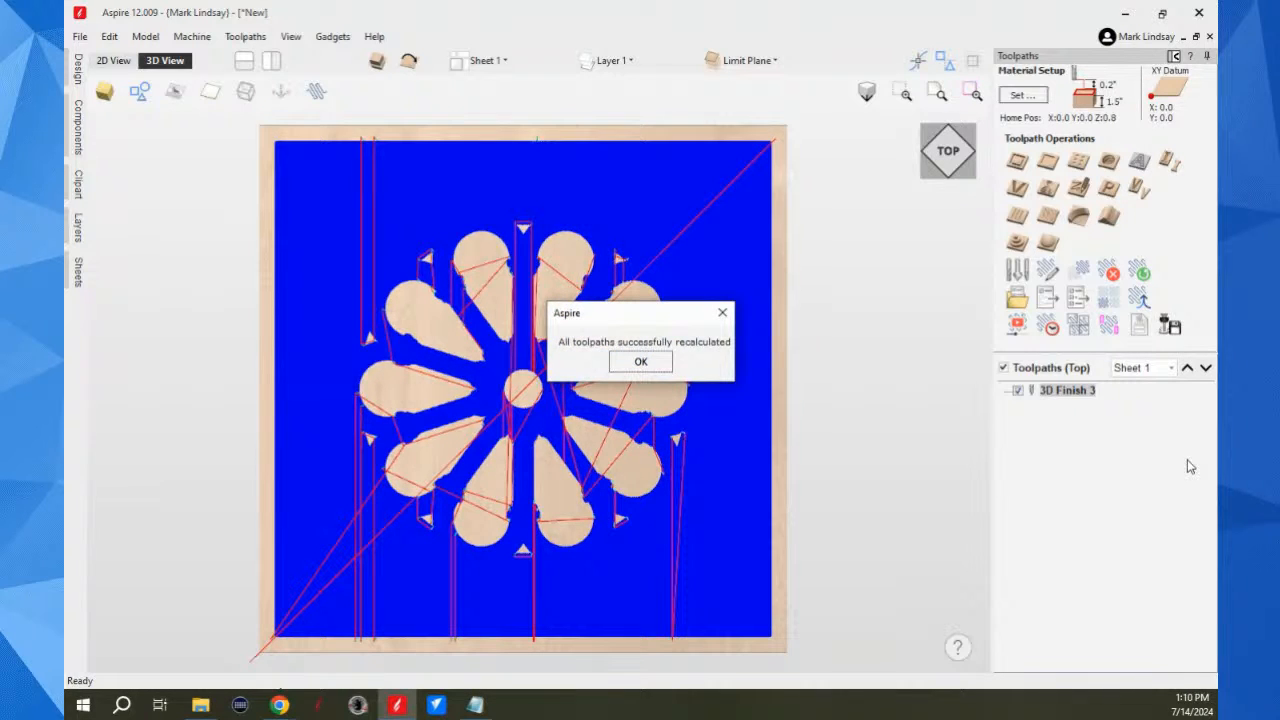
pyautogui.click(627, 362)
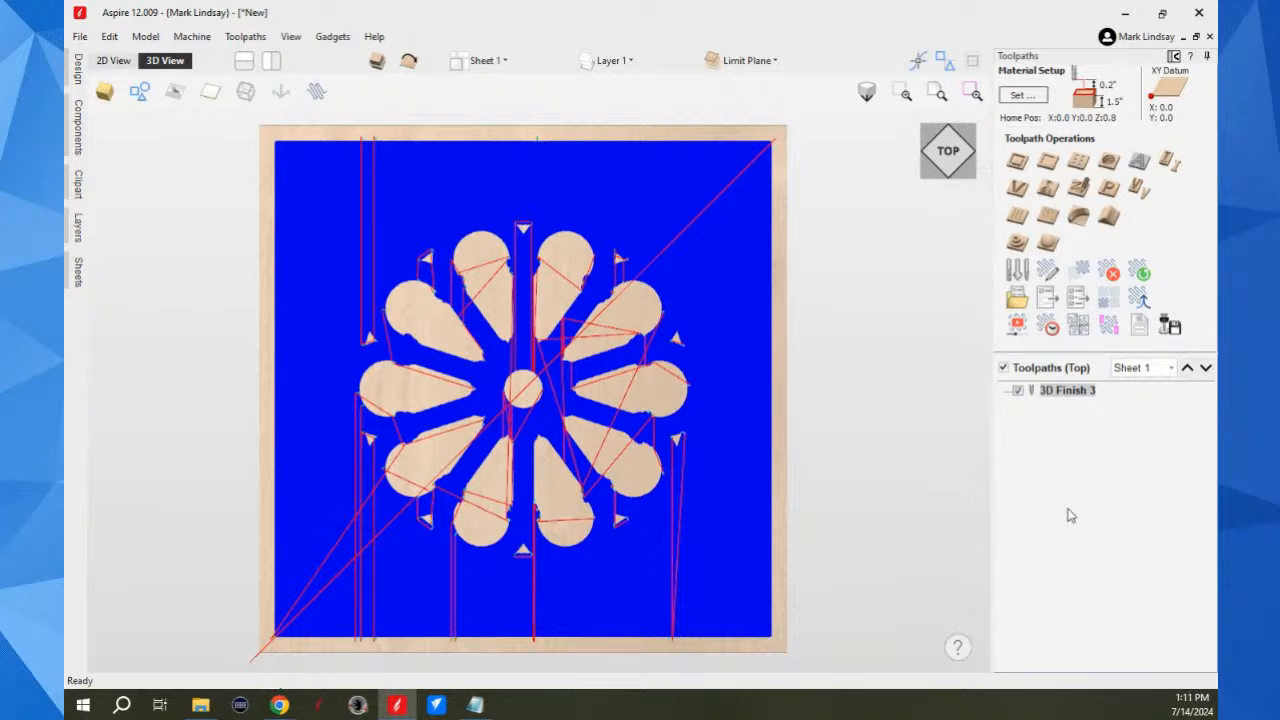
pyautogui.click(1017, 325)
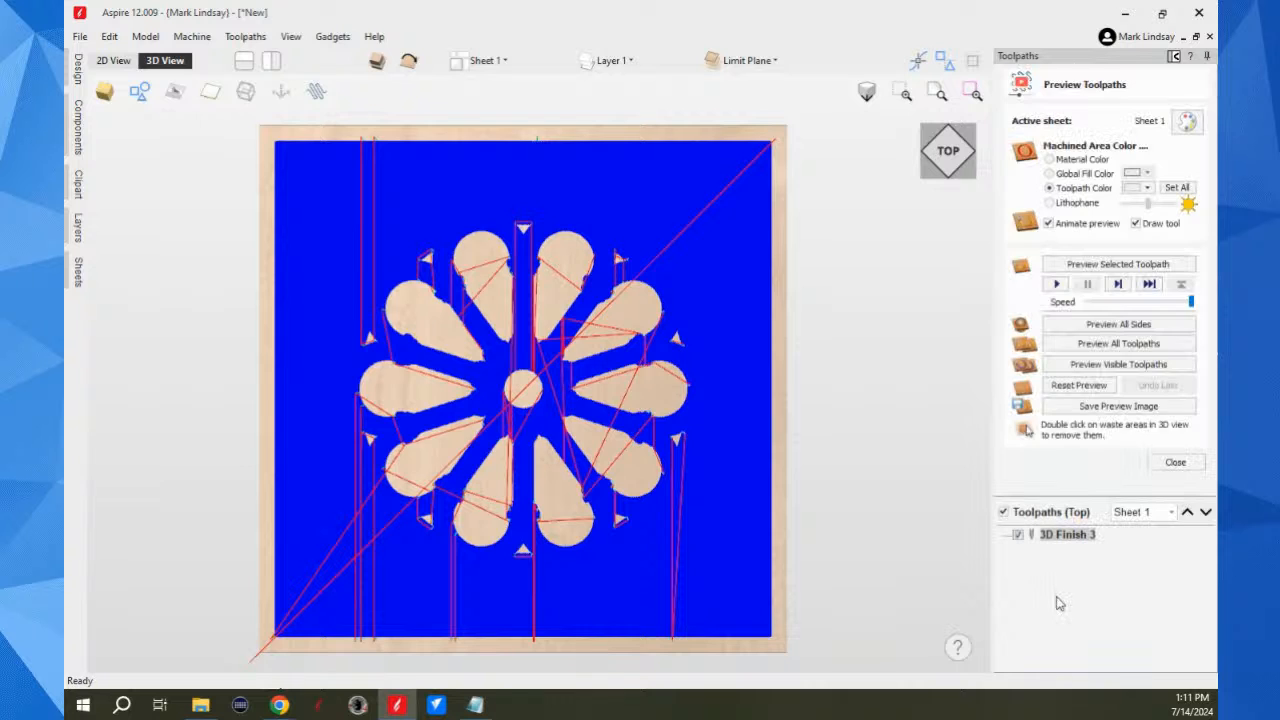
pyautogui.click(1120, 326)
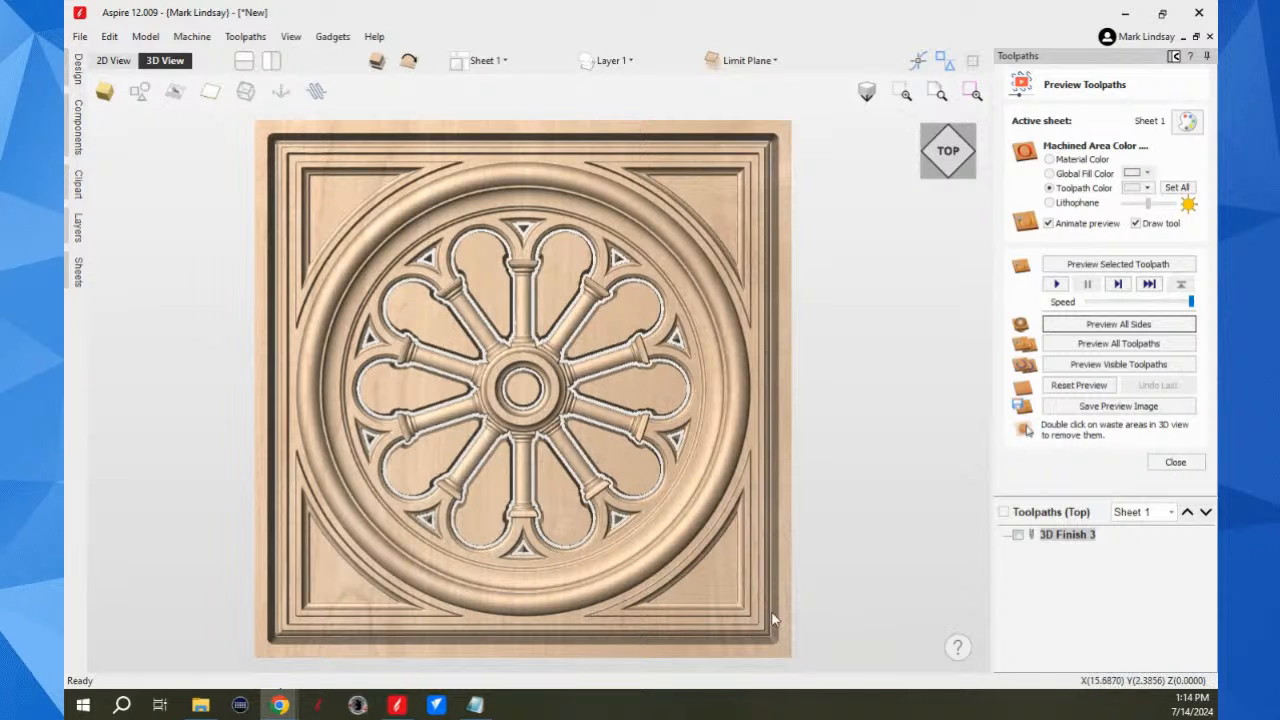
# Step: Remove the waste pieces from the three window openings on the right half of the wheel in the preview
pyautogui.scroll(3, 771, 658)
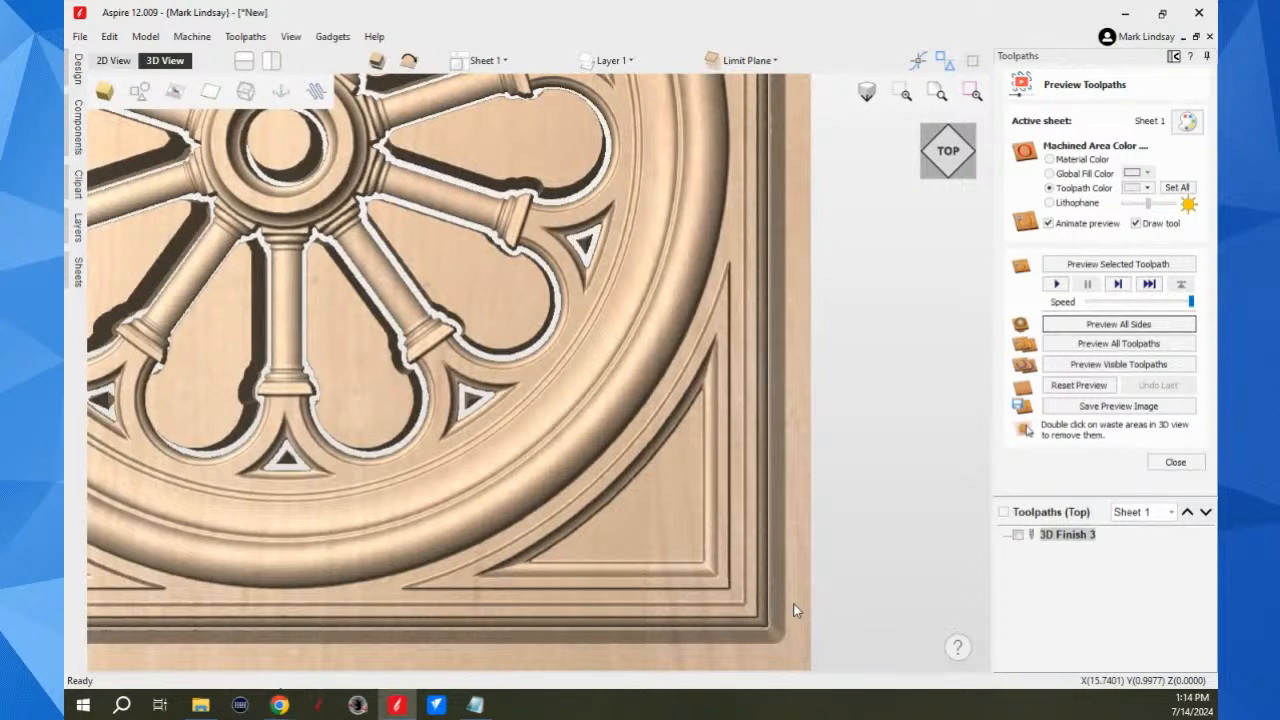
pyautogui.scroll(-5, 797, 600)
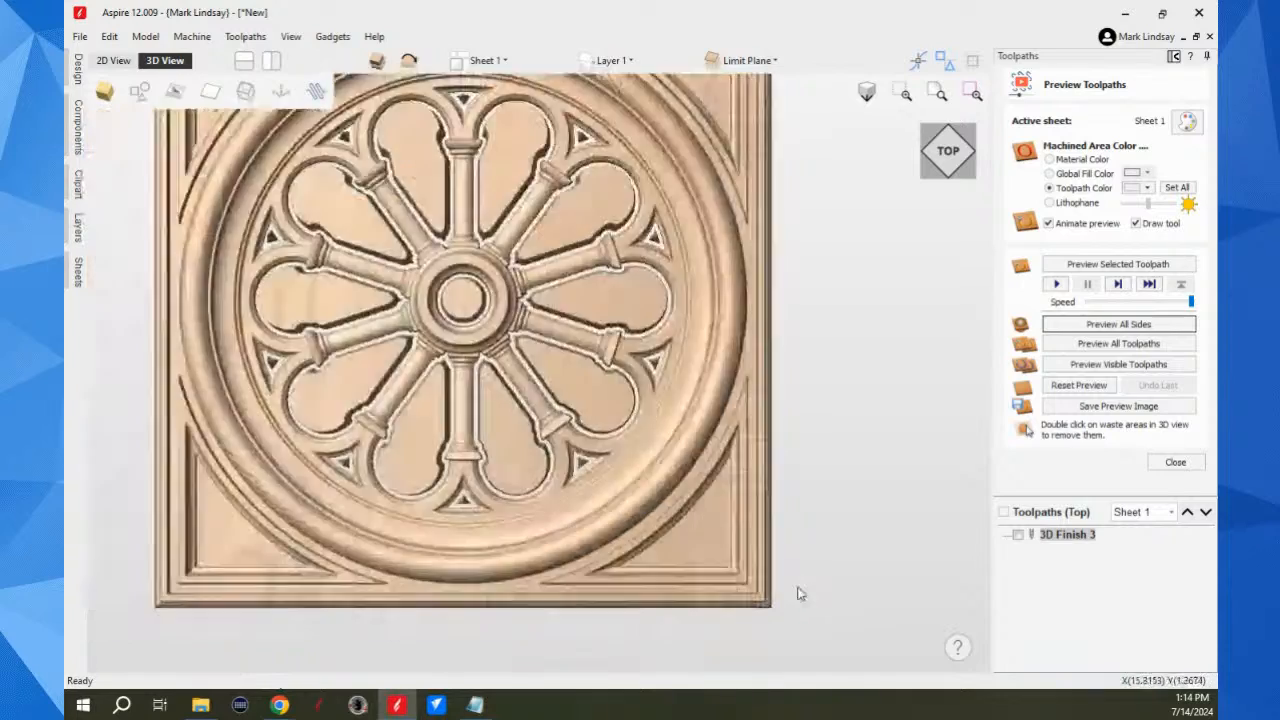
pyautogui.scroll(4, 608, 408)
pyautogui.scroll(1, 608, 408)
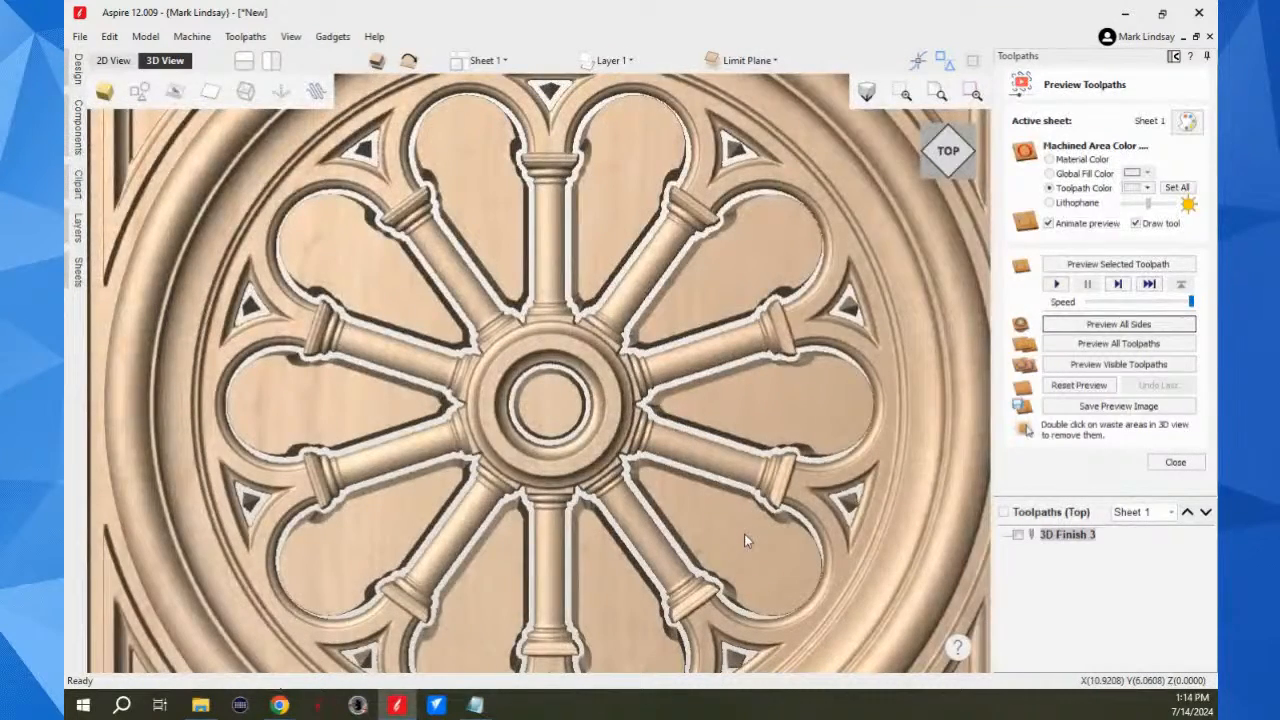
pyautogui.doubleClick(776, 402)
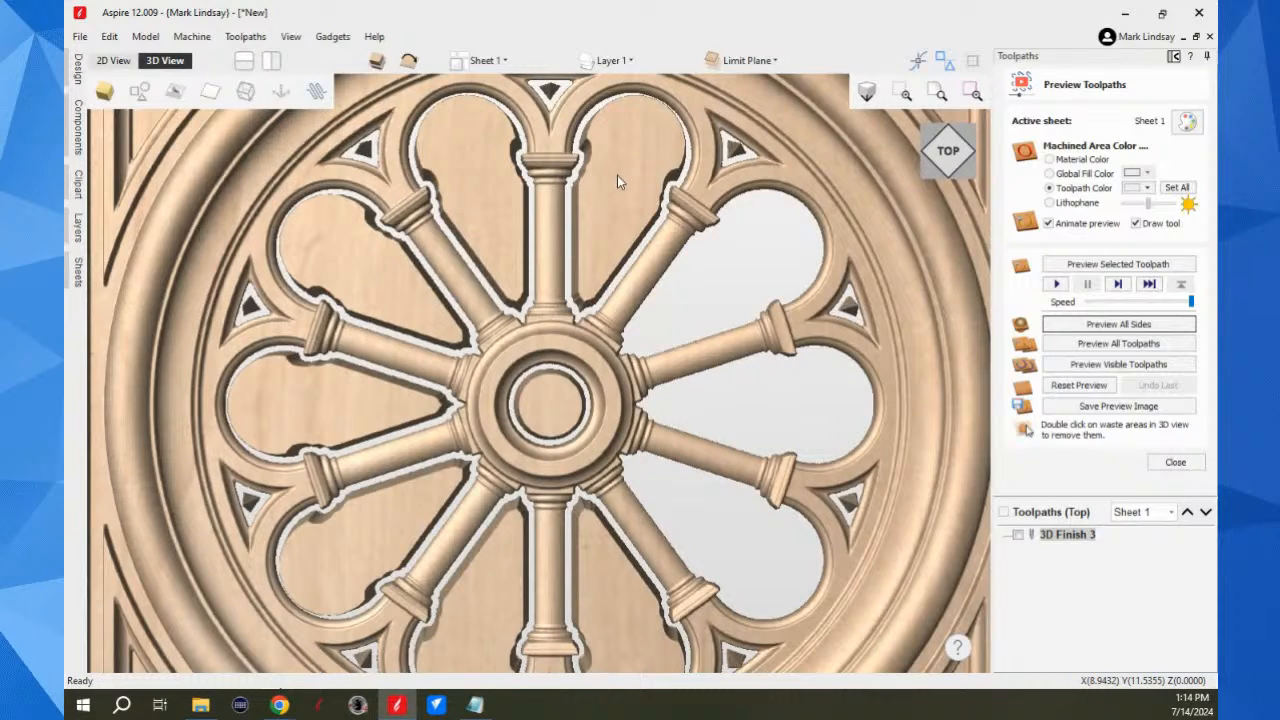
# Step: Inspect the machined sides of the spokes and capitals around the central hub in the preview at close range
pyautogui.moveTo(879, 431); pyautogui.dragTo(659, 402)
pyautogui.scroll(5, 634, 362)
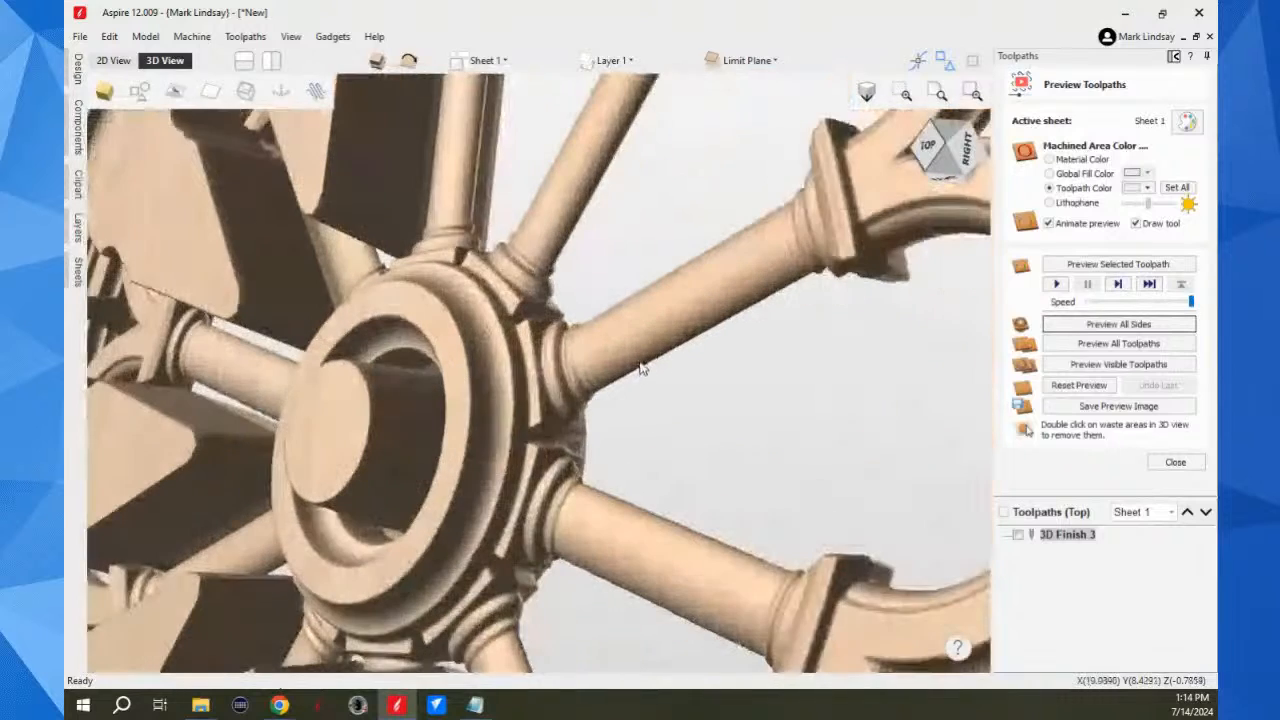
pyautogui.moveTo(729, 360); pyautogui.dragTo(683, 353)
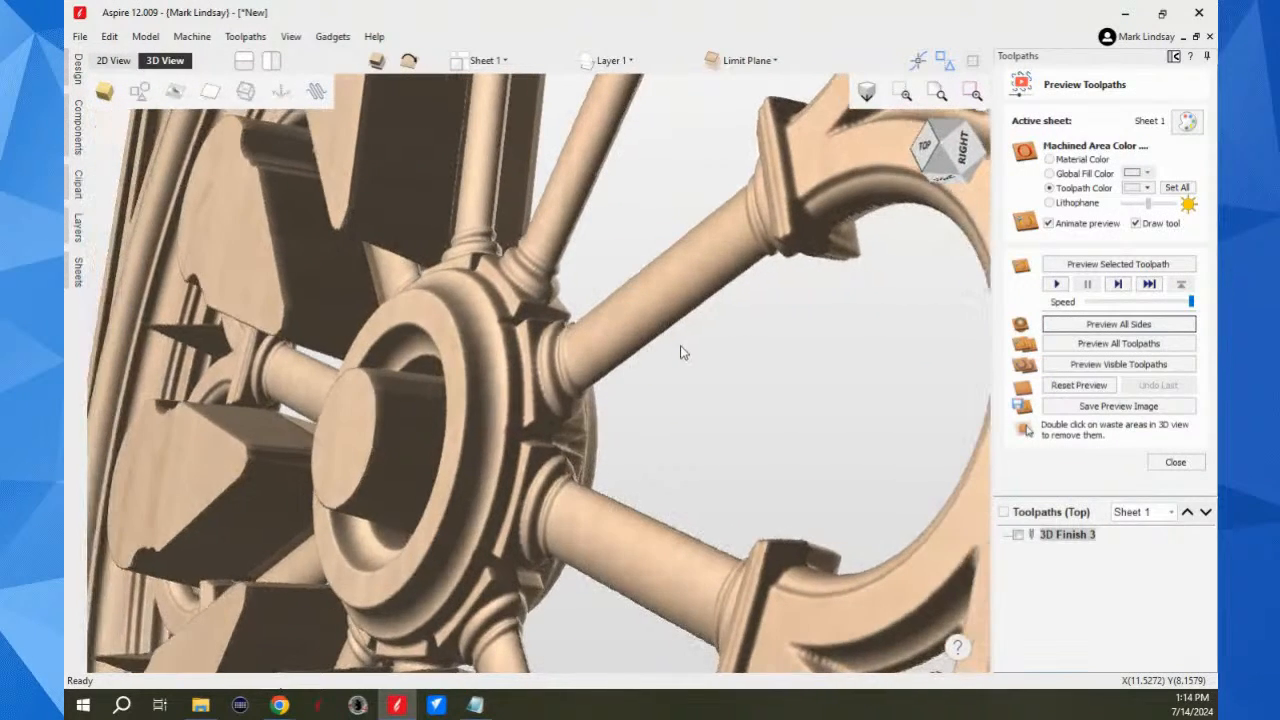
pyautogui.scroll(3, 789, 259)
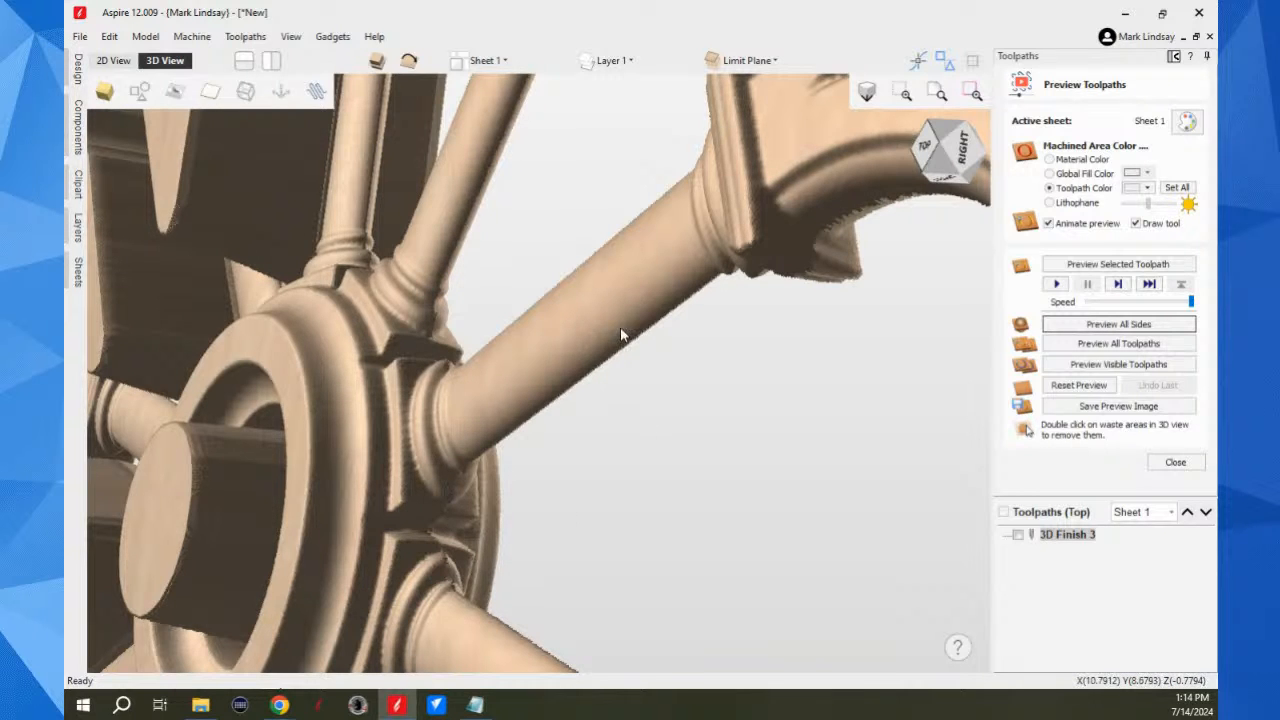
# Step: Examine the machined outer edge and front corner of the window in the preview from a low angle at close range
pyautogui.moveTo(584, 305); pyautogui.dragTo(825, 362)
pyautogui.scroll(-4, 836, 380)
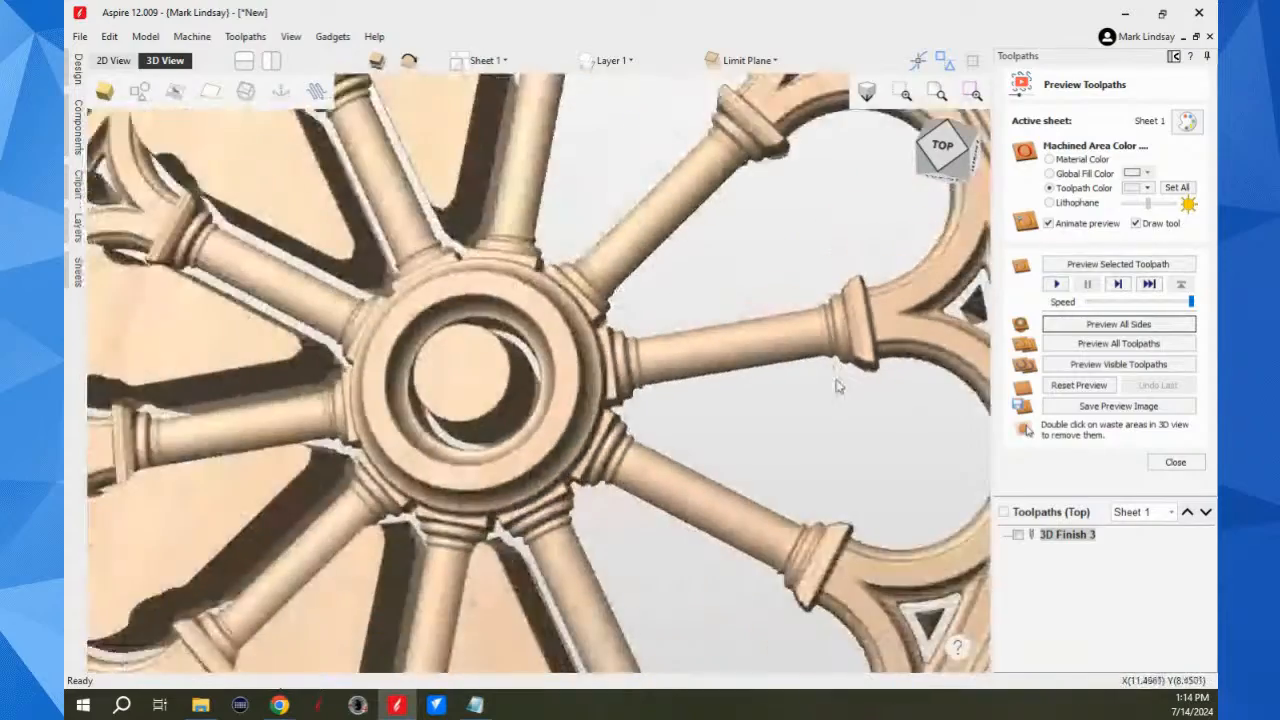
pyautogui.scroll(-4, 834, 380)
pyautogui.moveTo(700, 535); pyautogui.dragTo(583, 263)
pyautogui.scroll(3, 771, 428)
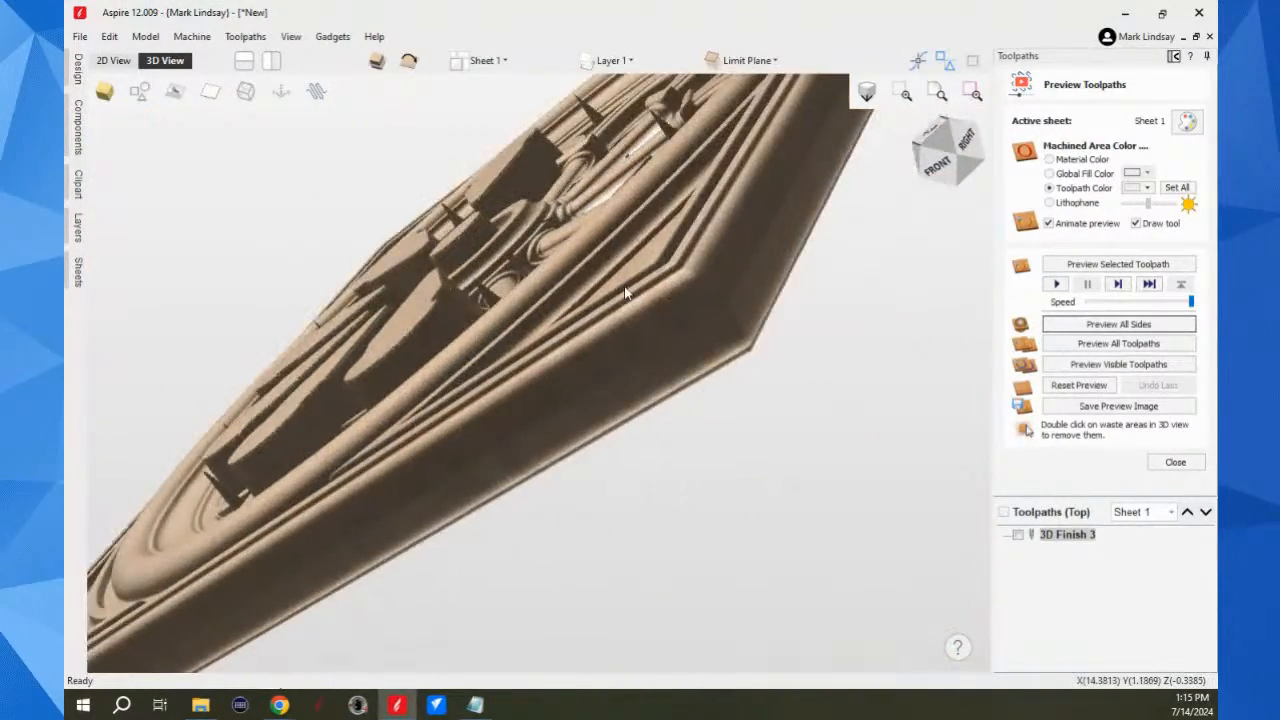
pyautogui.scroll(2, 642, 294)
pyautogui.scroll(2, 789, 402)
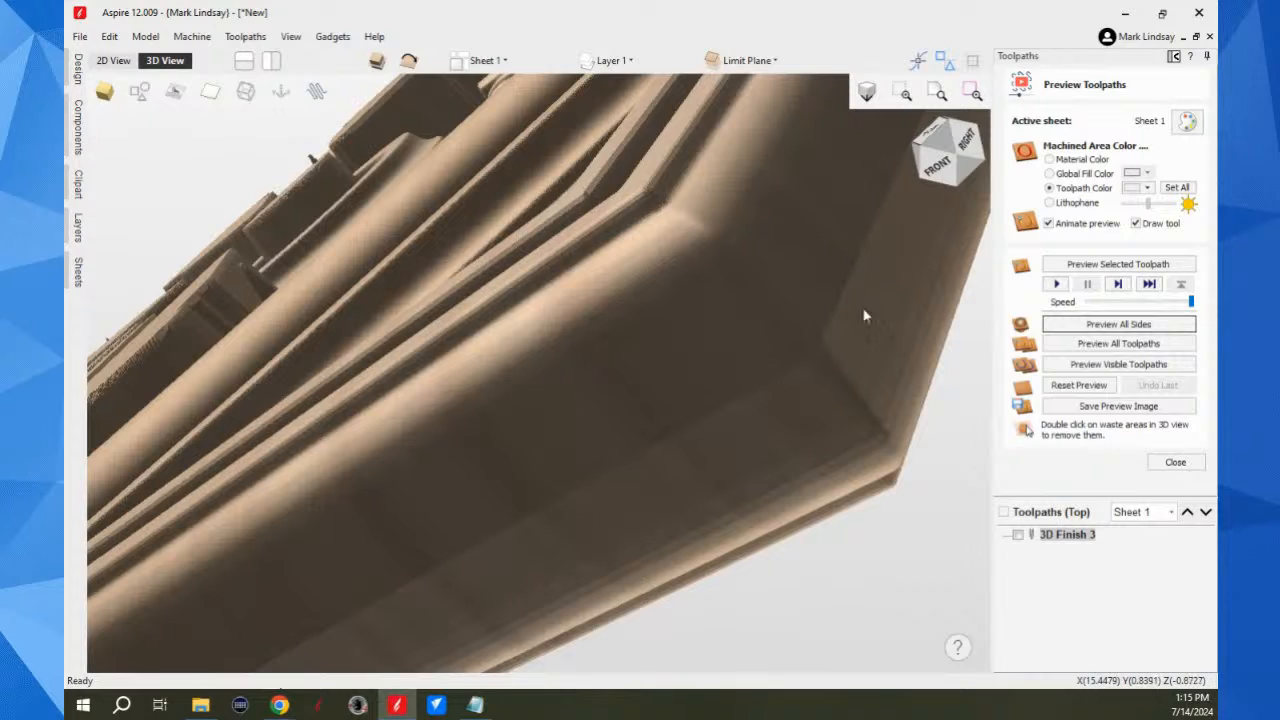
pyautogui.scroll(-4, 845, 320)
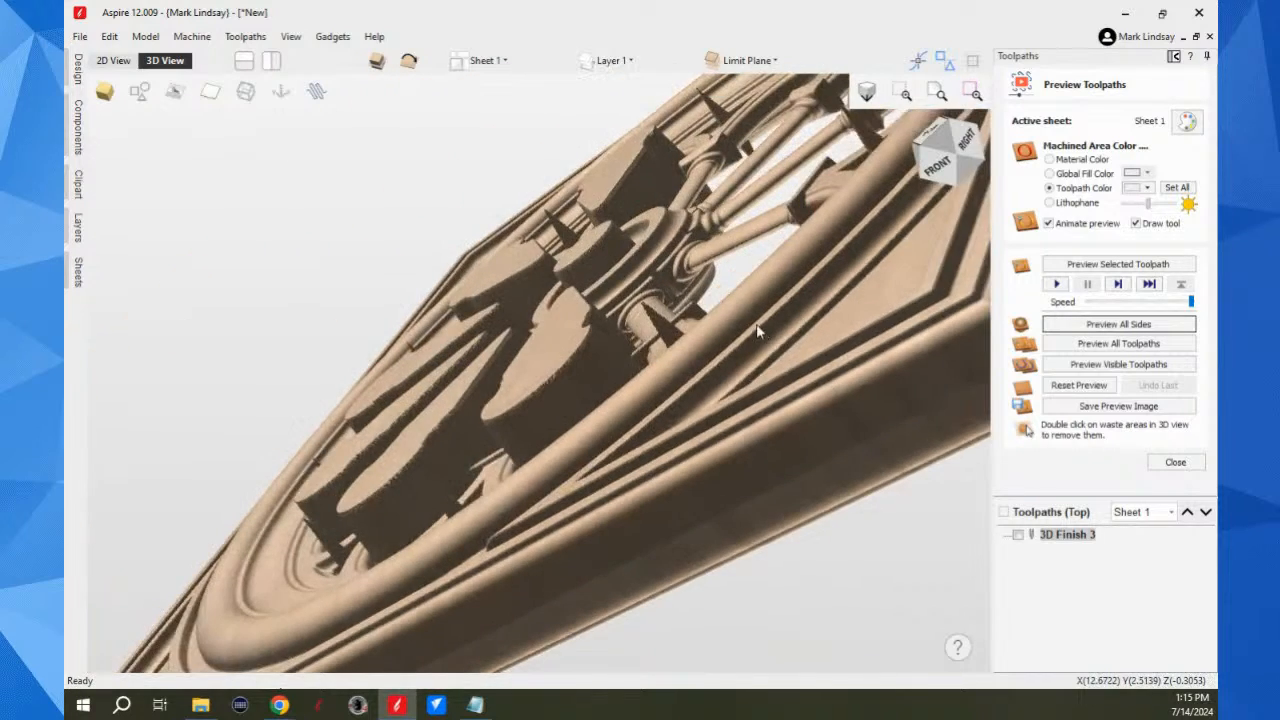
pyautogui.moveTo(772, 345); pyautogui.dragTo(678, 470)
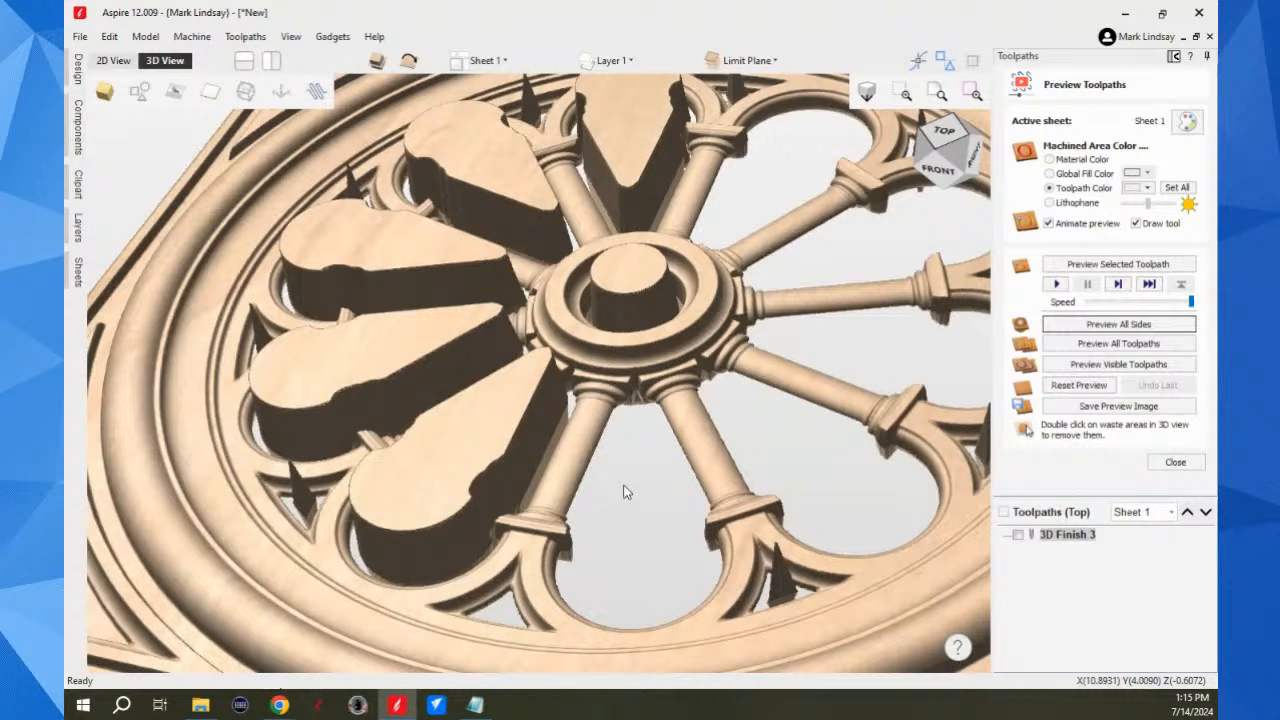
# Step: Remove the waste pieces from the central hub and the remaining large window openings on the left half of the wheel
pyautogui.scroll(-2, 650, 493)
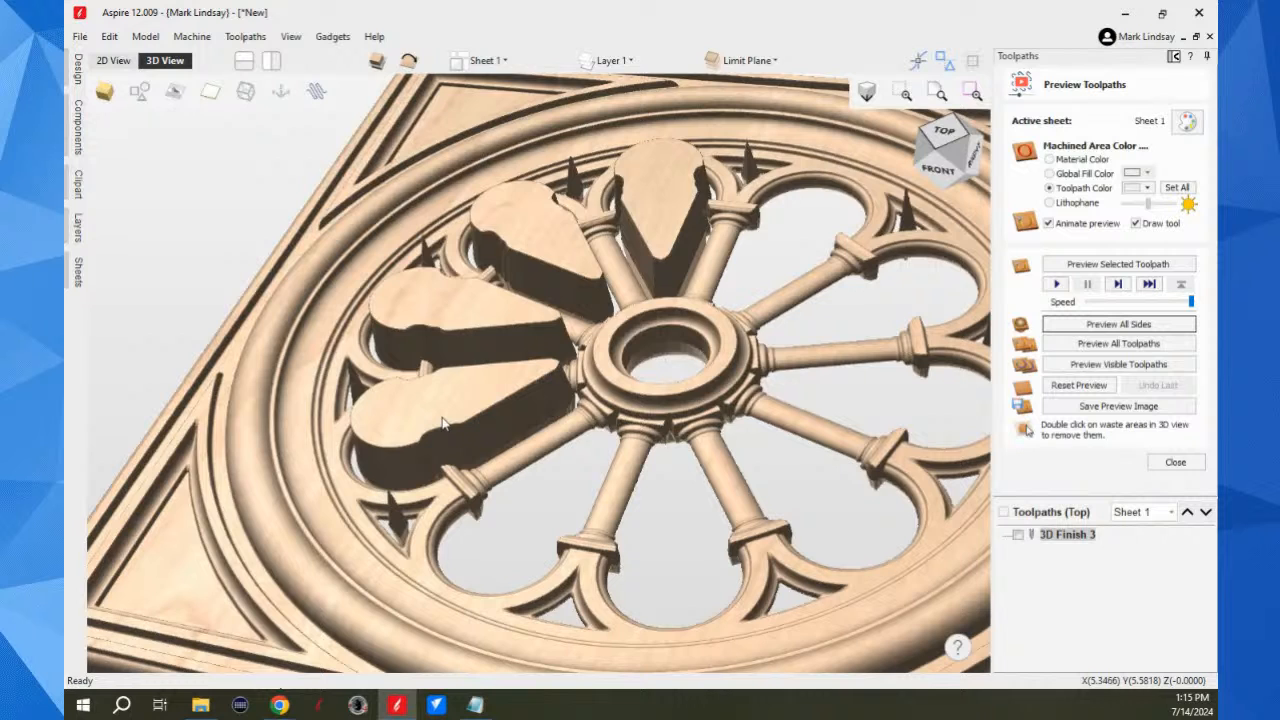
pyautogui.doubleClick(425, 452)
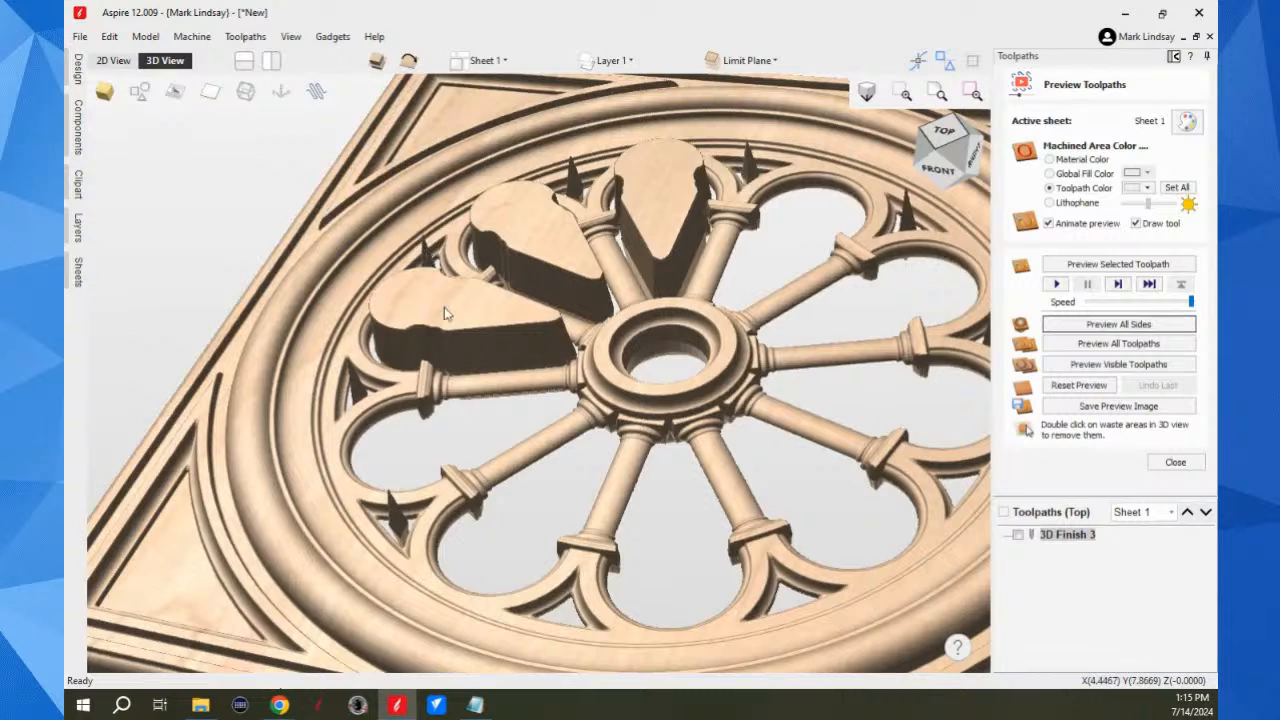
pyautogui.doubleClick(541, 241)
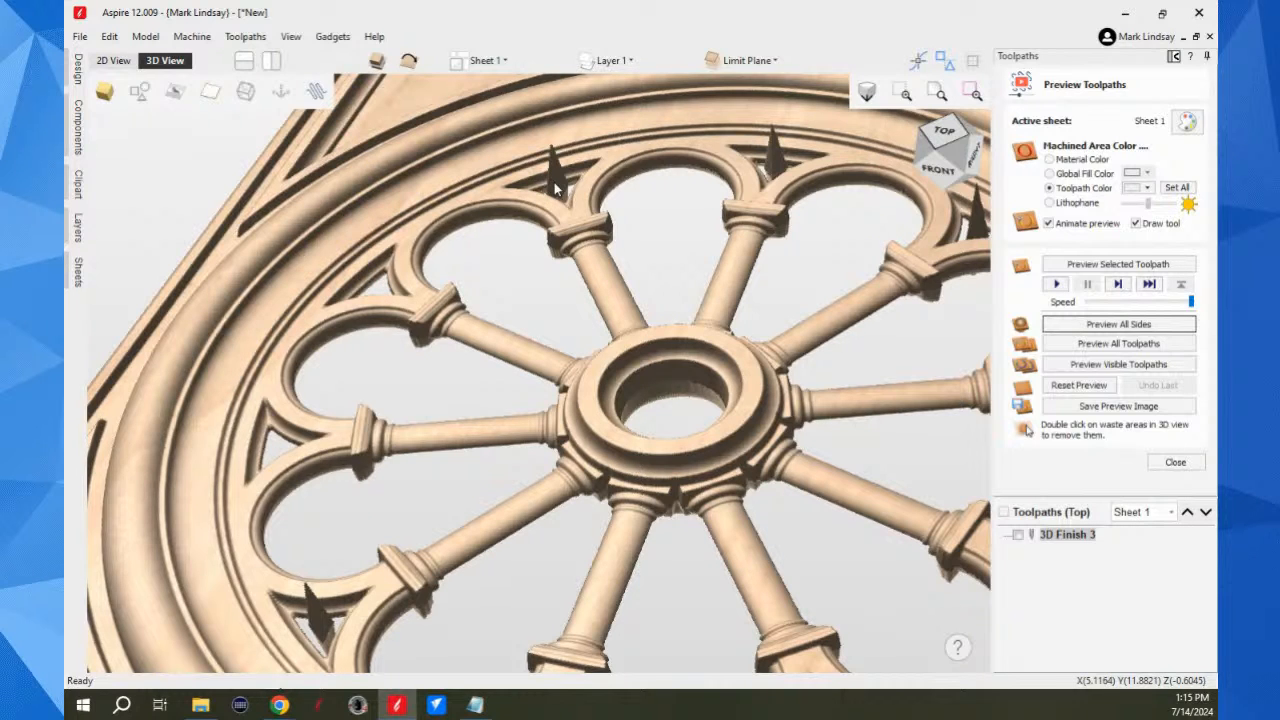
# Step: Remove the remaining small waste slivers from the triangular openings between the arches around the wheel
pyautogui.doubleClick(772, 154)
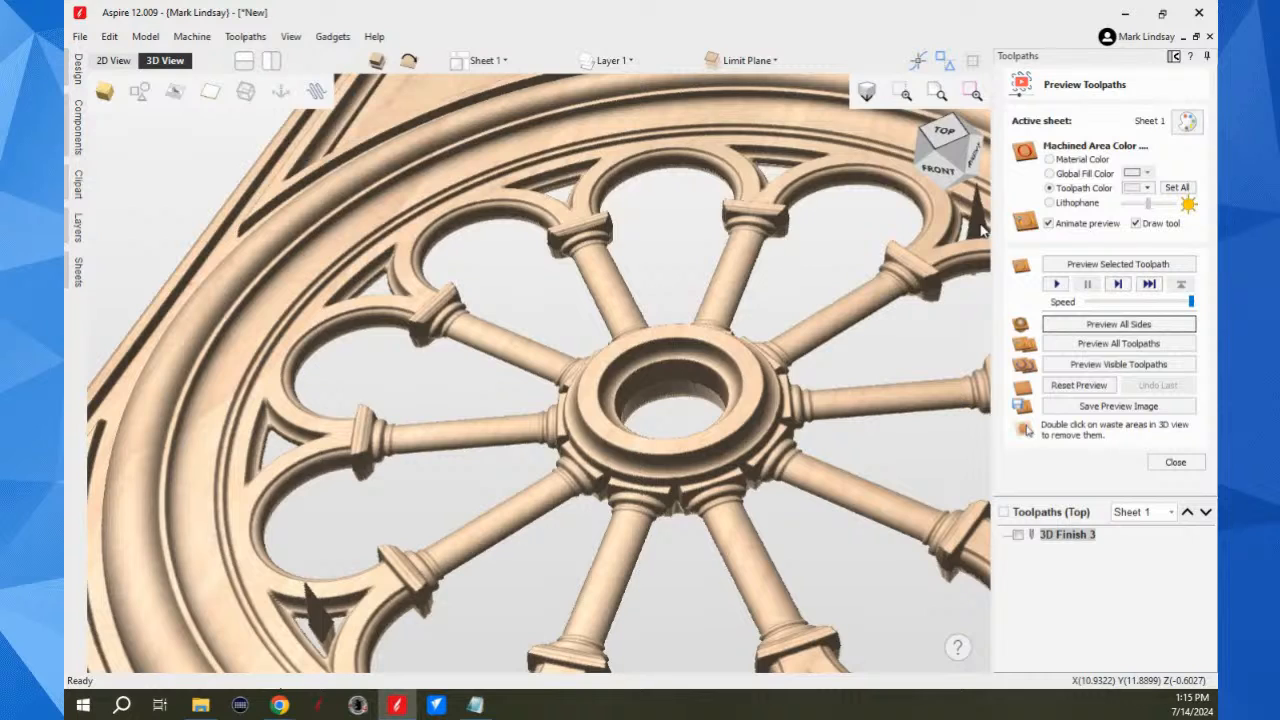
pyautogui.scroll(-5, 884, 265)
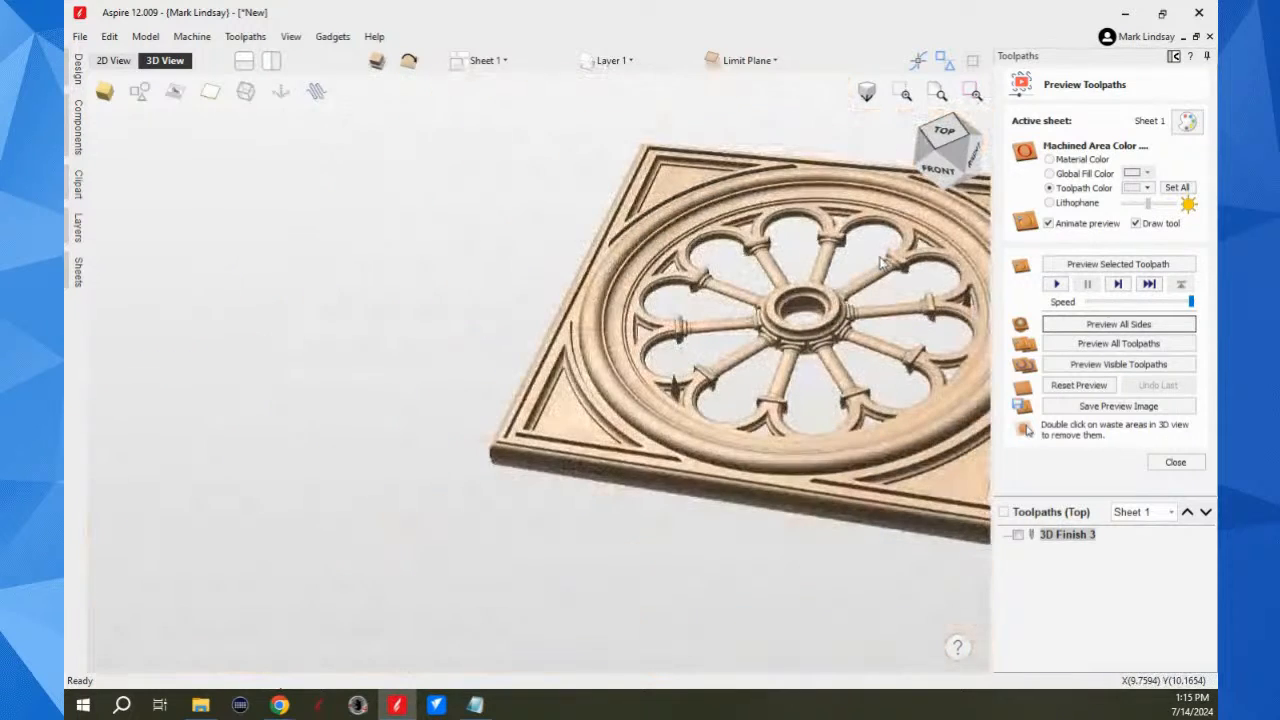
pyautogui.scroll(8, 880, 320)
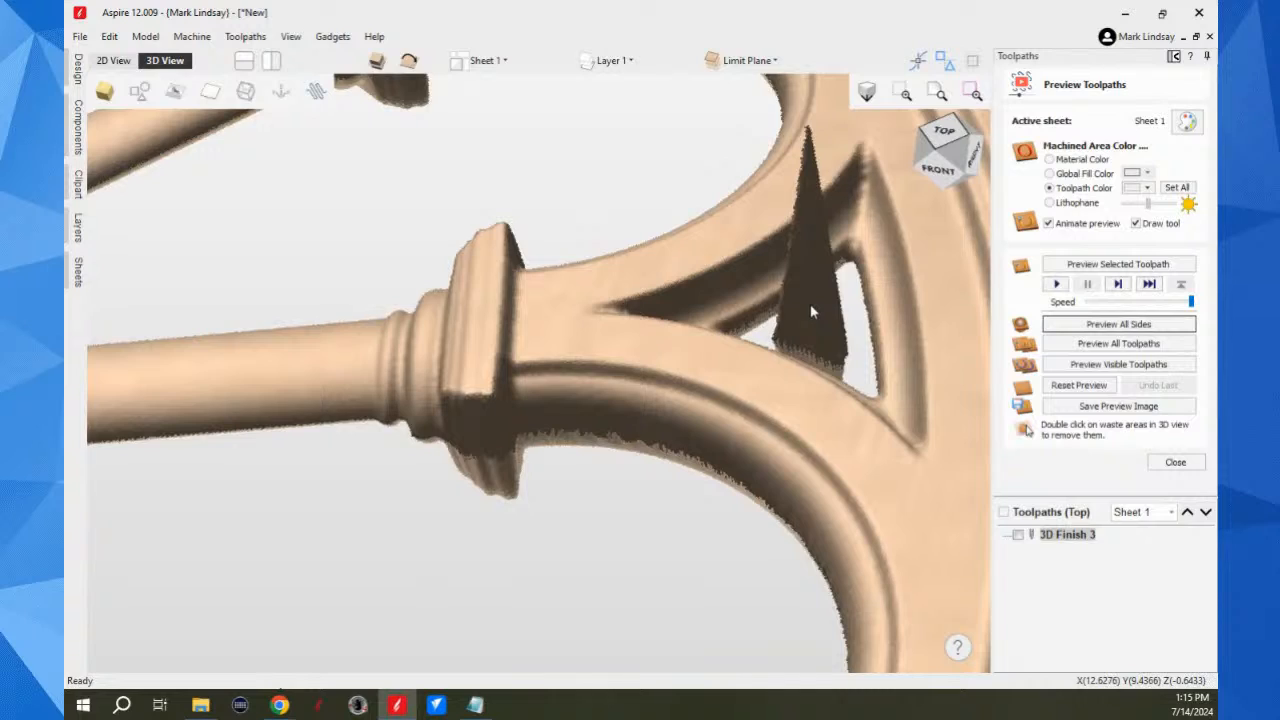
pyautogui.scroll(-8, 840, 333)
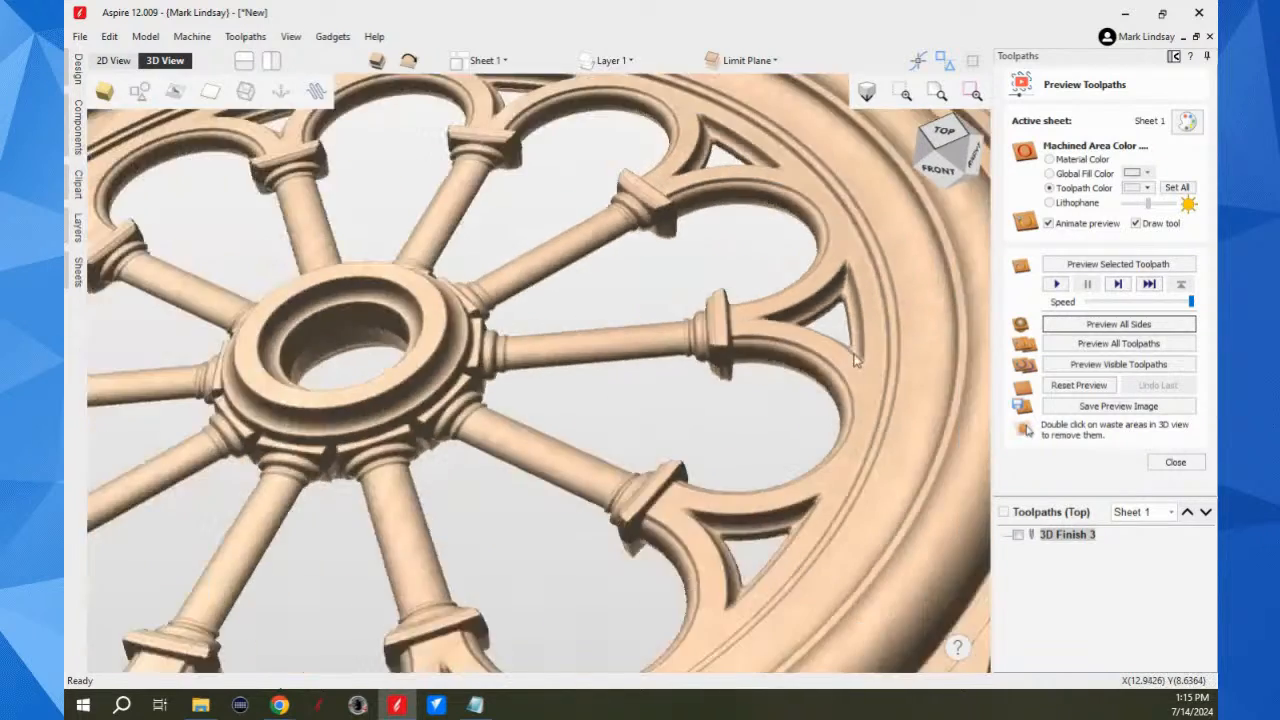
pyautogui.scroll(6, 540, 436)
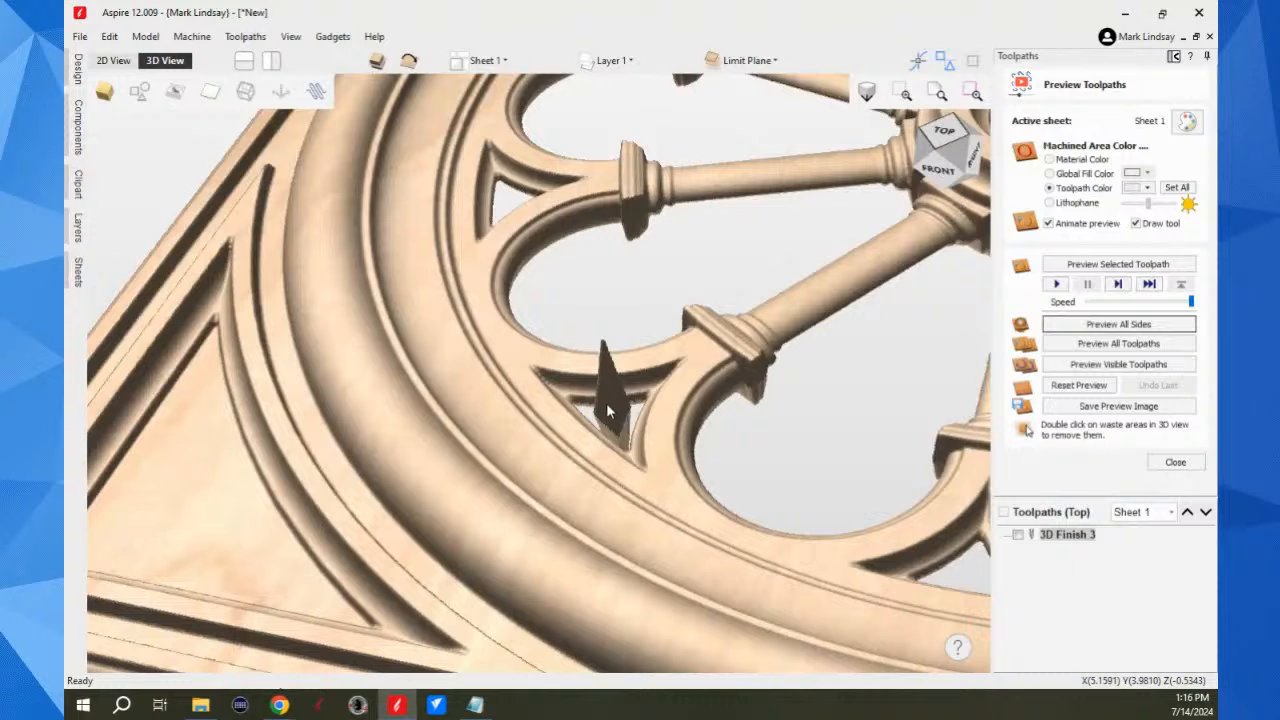
pyautogui.doubleClick(606, 405)
pyautogui.scroll(-5, 590, 428)
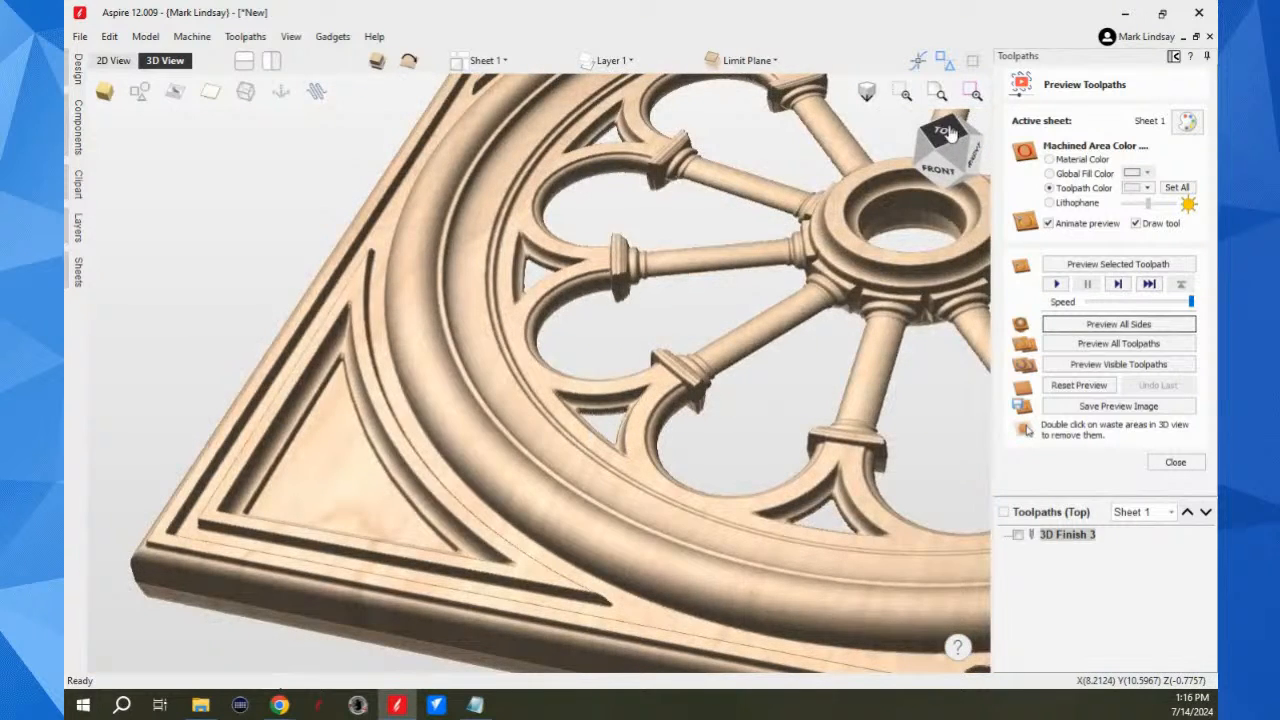
# Step: Compare the top and bottom faces of the previewed window, checking the spokes and arches on the bottom side at close range
pyautogui.click(964, 122)
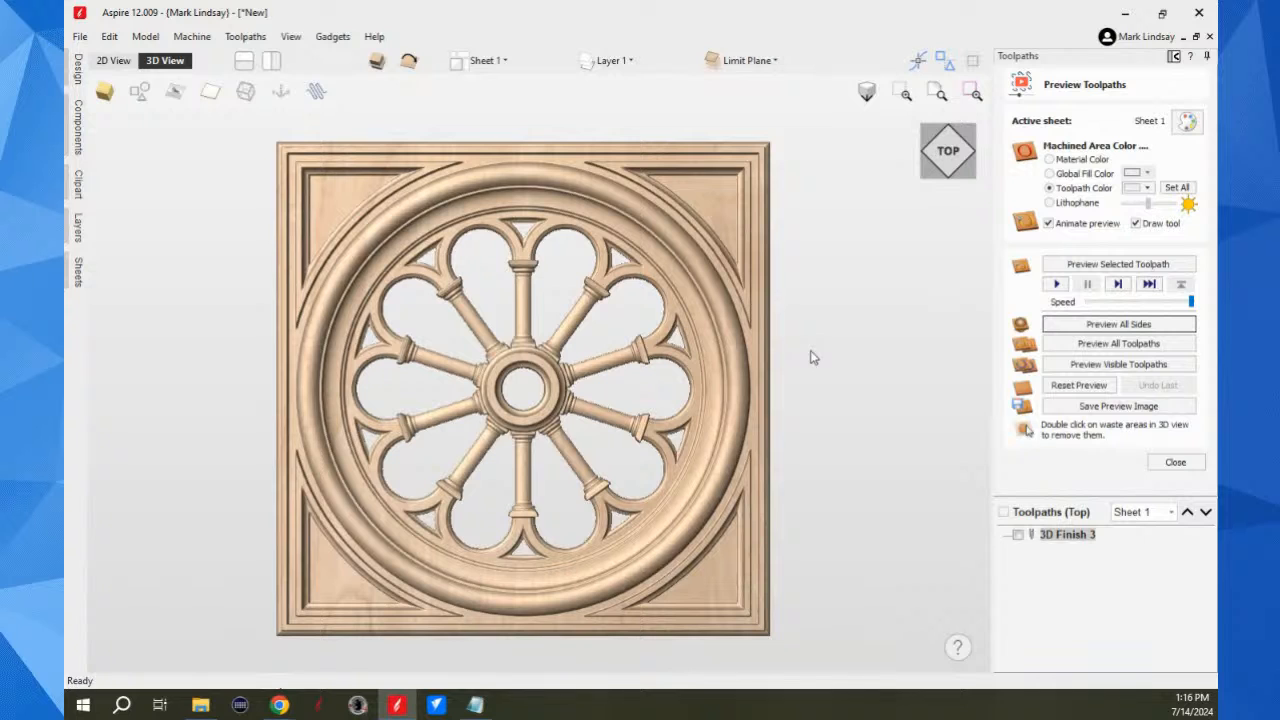
pyautogui.click(946, 156)
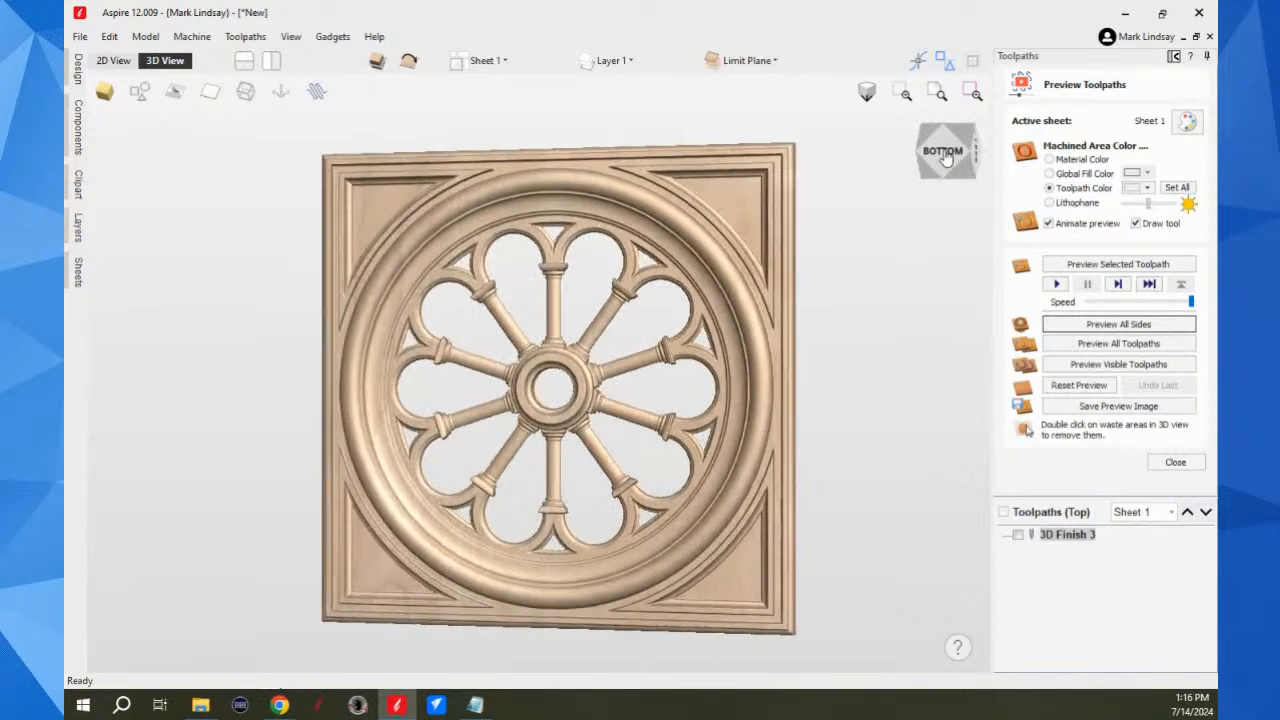
pyautogui.scroll(3, 370, 410)
pyautogui.moveTo(370, 410); pyautogui.dragTo(669, 489)
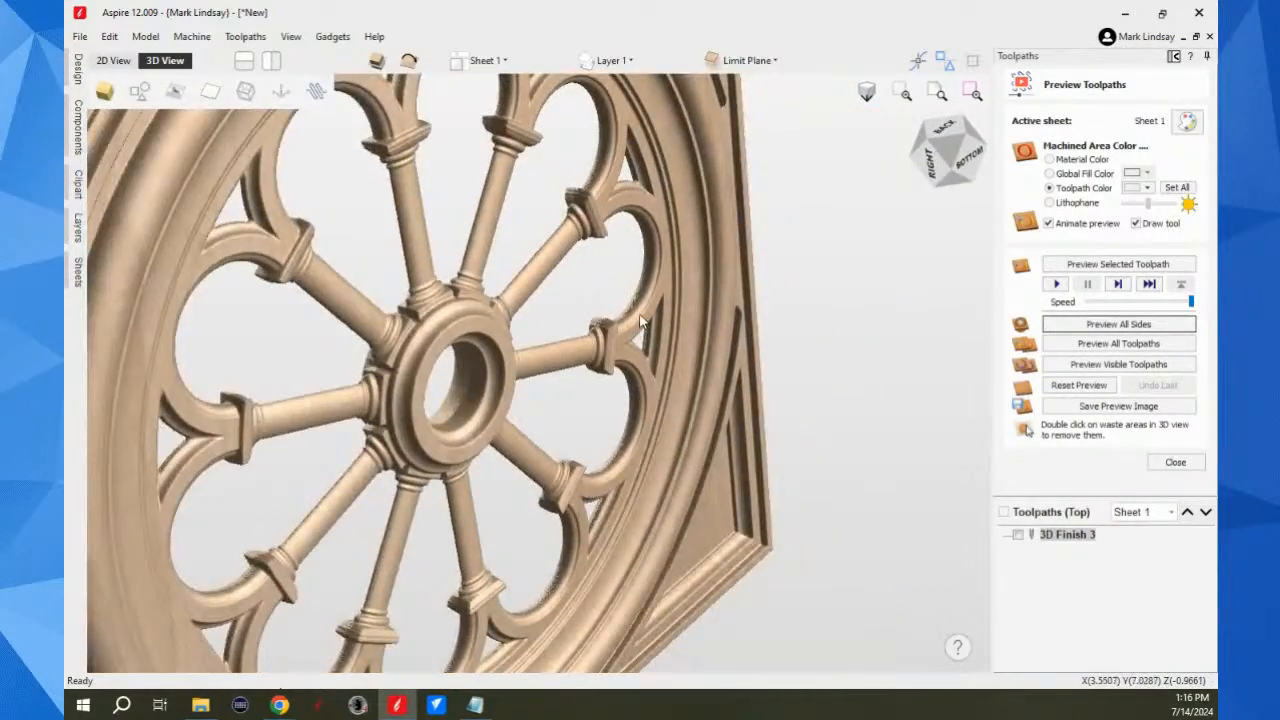
pyautogui.scroll(5, 640, 320)
pyautogui.scroll(-5, 632, 314)
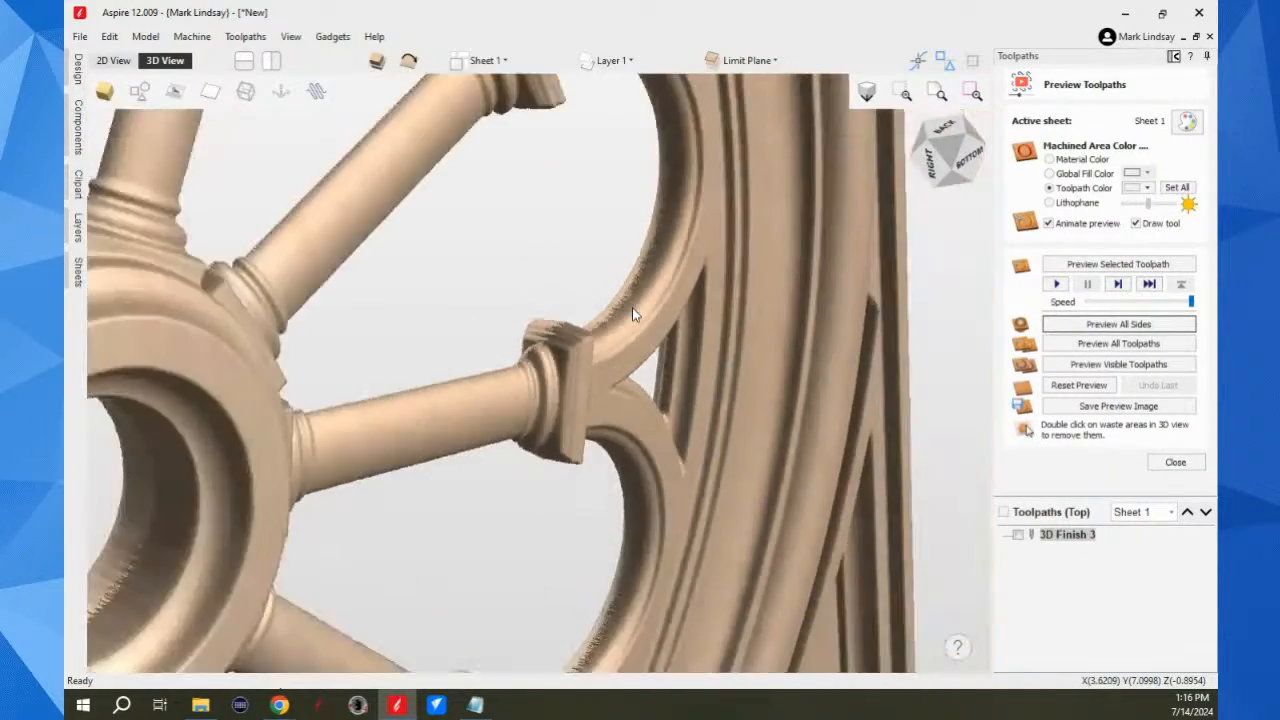
pyautogui.moveTo(749, 342); pyautogui.dragTo(830, 263)
pyautogui.click(962, 168)
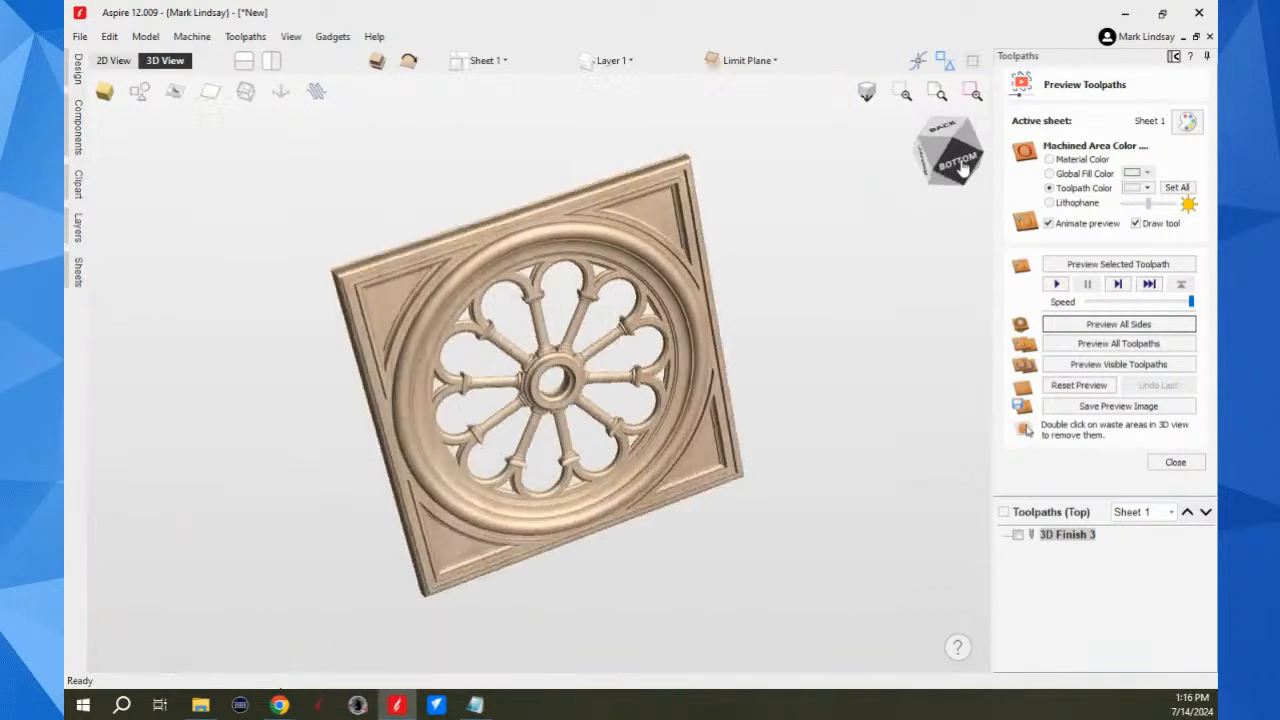
pyautogui.click(943, 152)
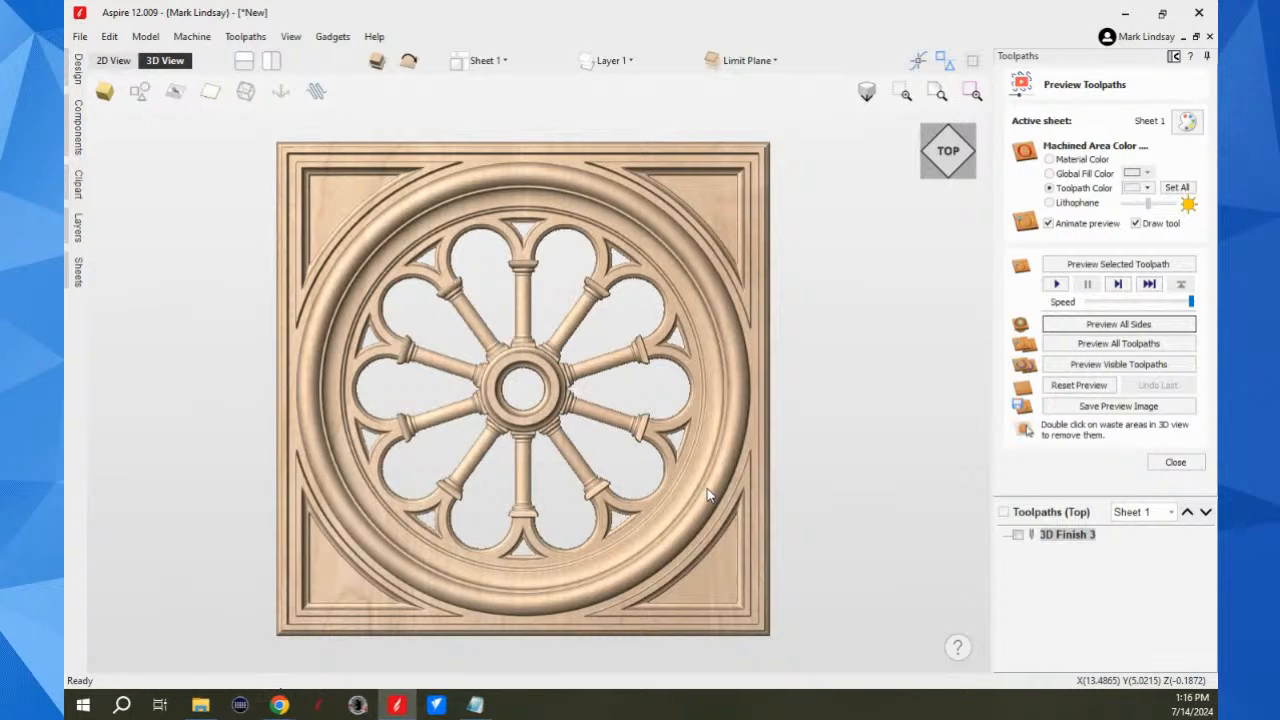
# Step: Examine the overall thickness and front edge of the cleaned-up window from a low front angle, ending in the top view
pyautogui.scroll(-3, 709, 477)
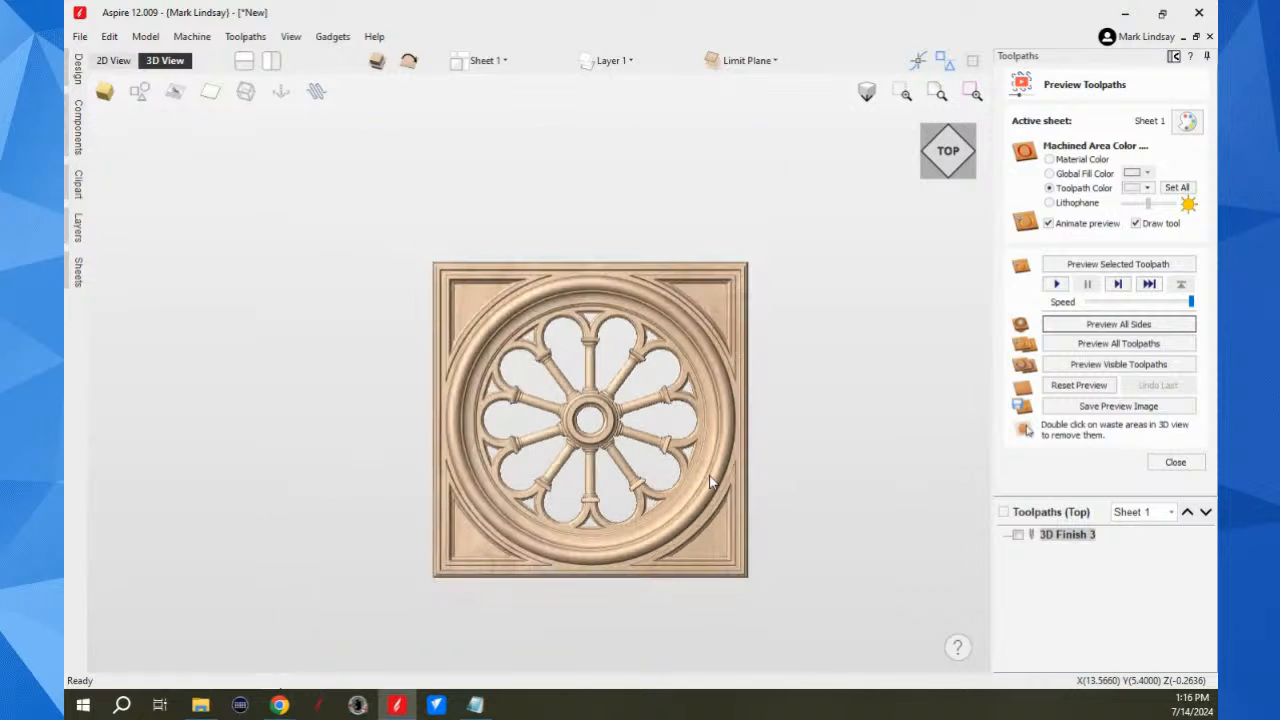
pyautogui.scroll(1, 660, 562)
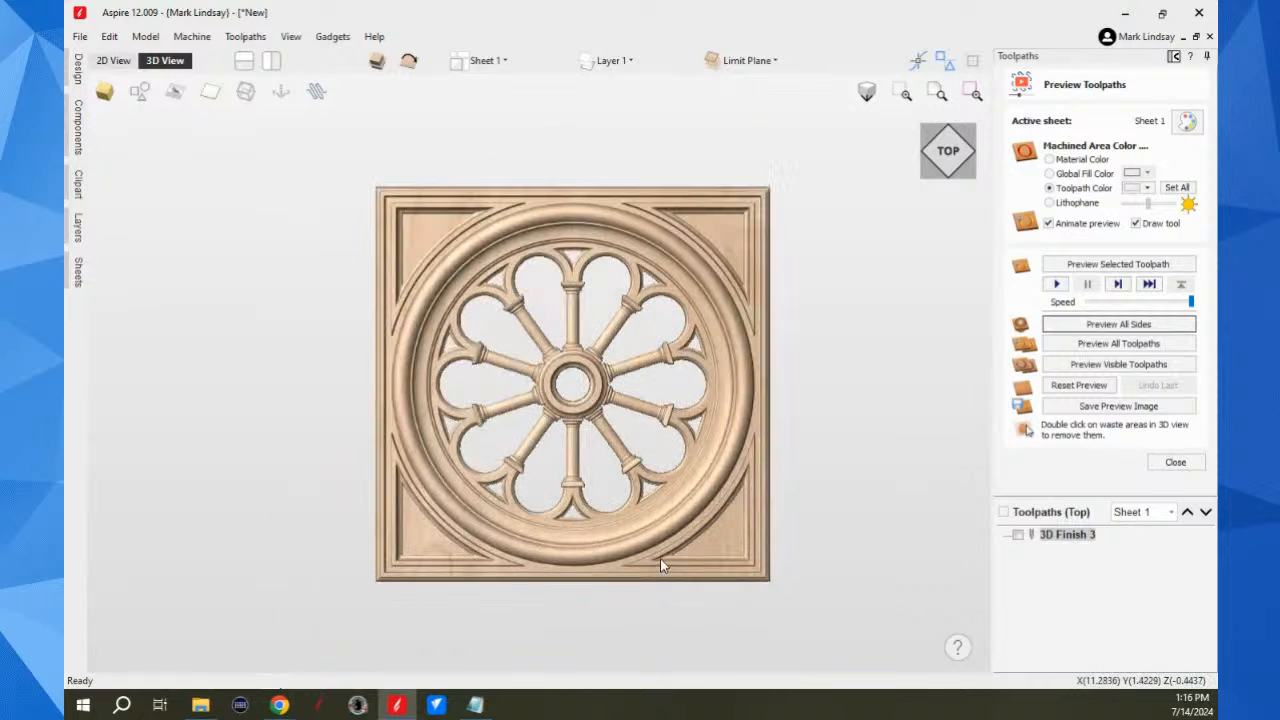
pyautogui.click(948, 155)
pyautogui.moveTo(628, 638); pyautogui.dragTo(795, 345)
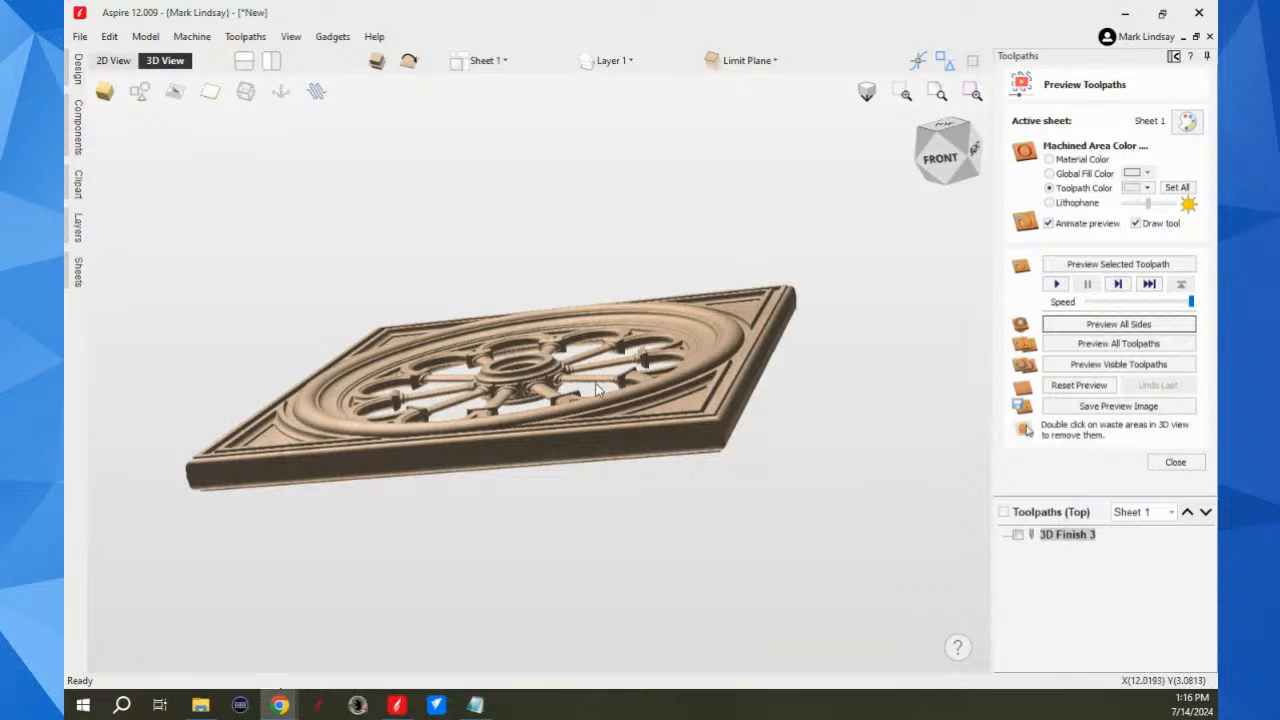
pyautogui.scroll(3, 757, 384)
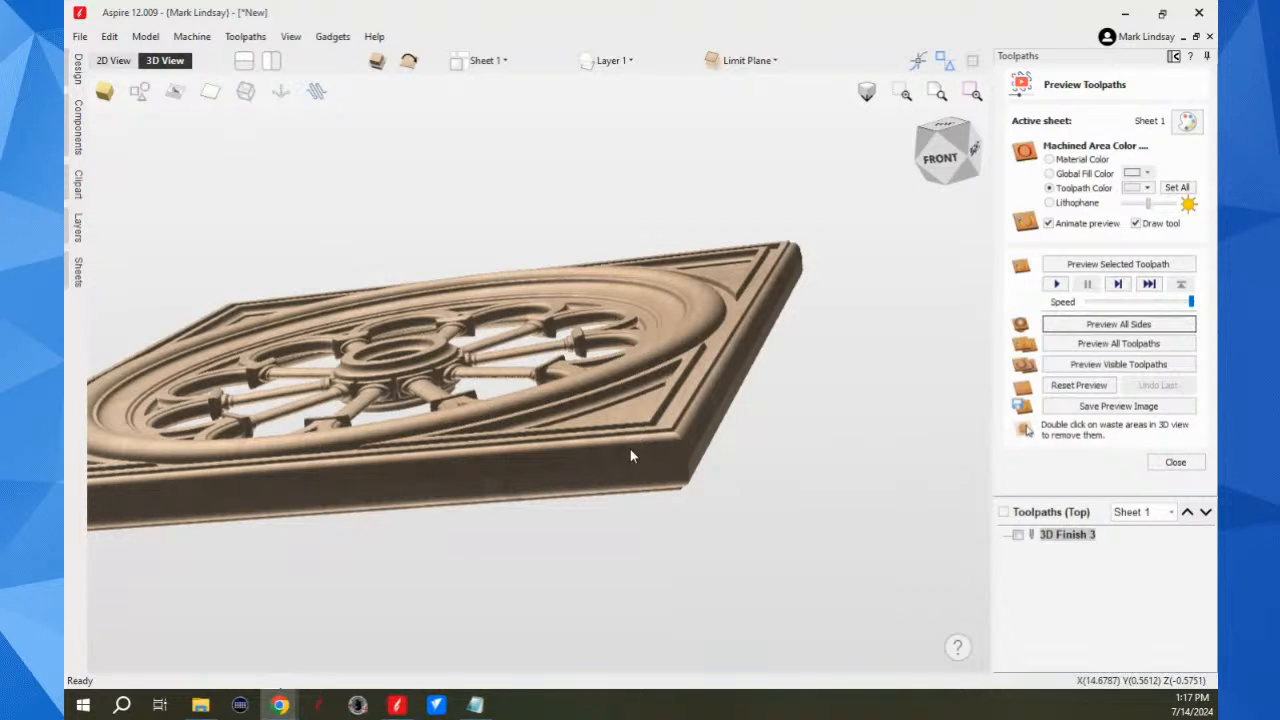
pyautogui.scroll(3, 692, 467)
pyautogui.scroll(-3, 702, 480)
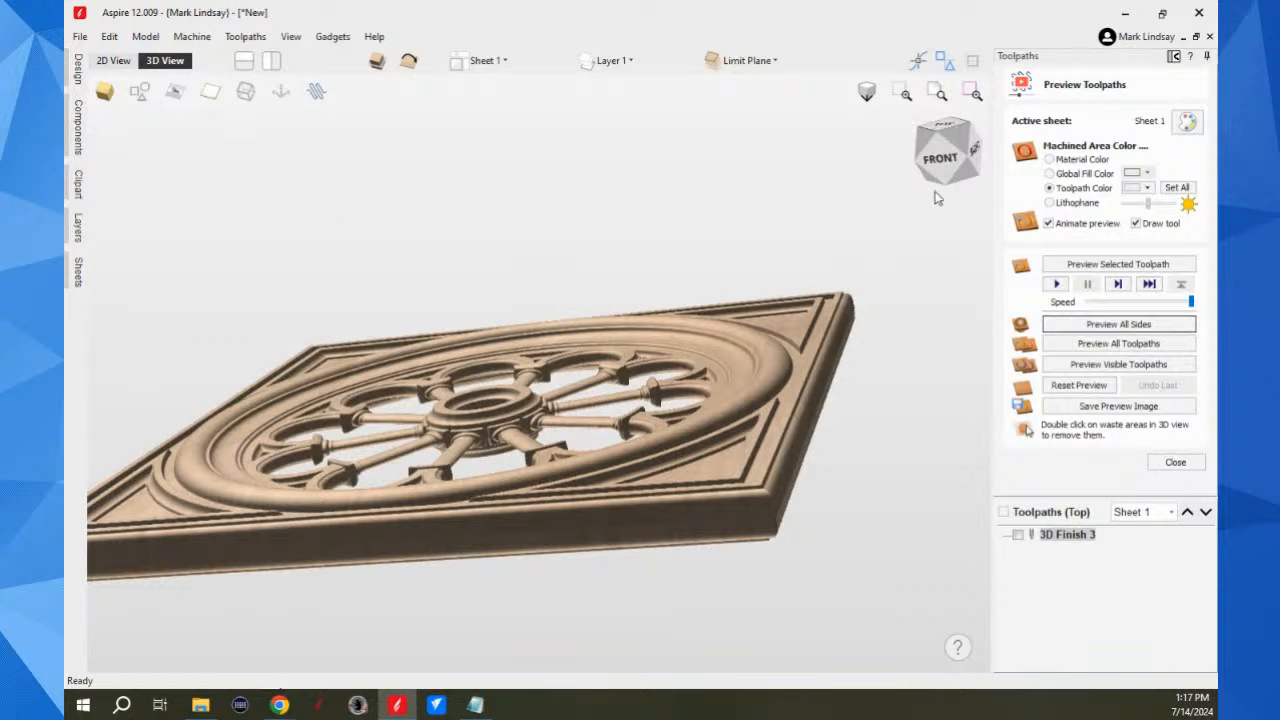
pyautogui.click(943, 132)
pyautogui.scroll(-3, 692, 487)
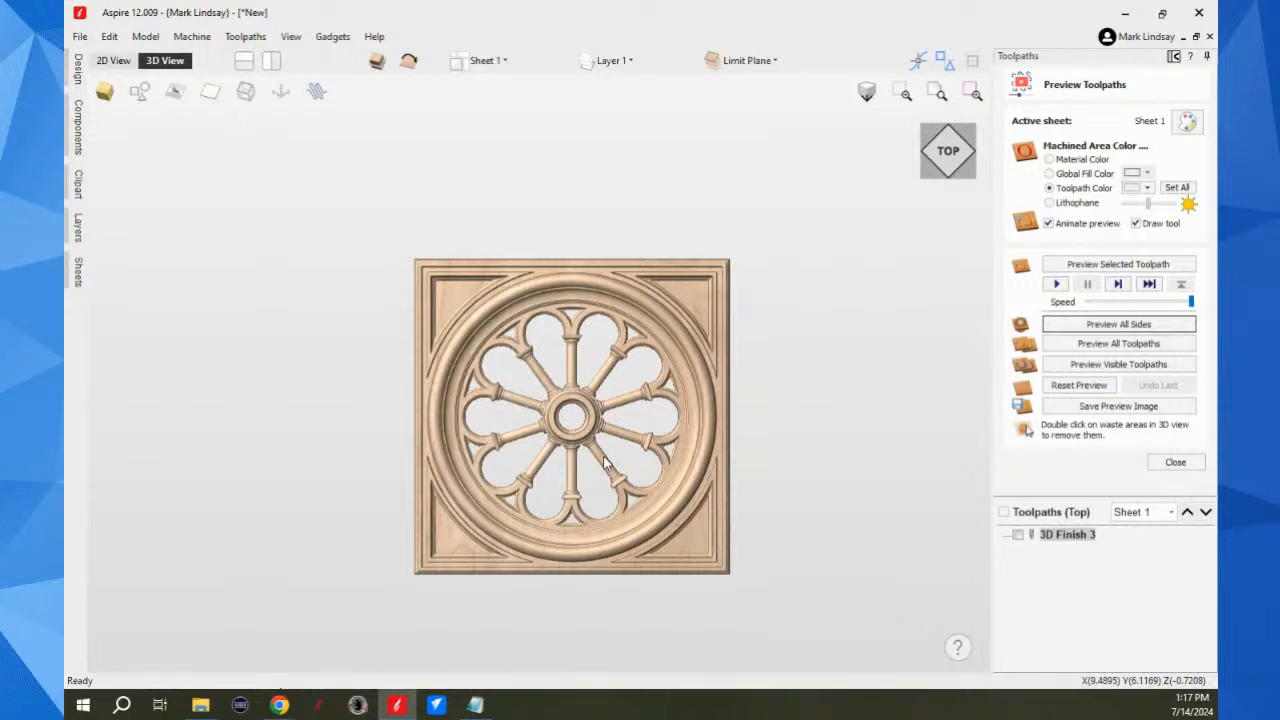
pyautogui.scroll(-2, 692, 487)
pyautogui.scroll(3, 686, 380)
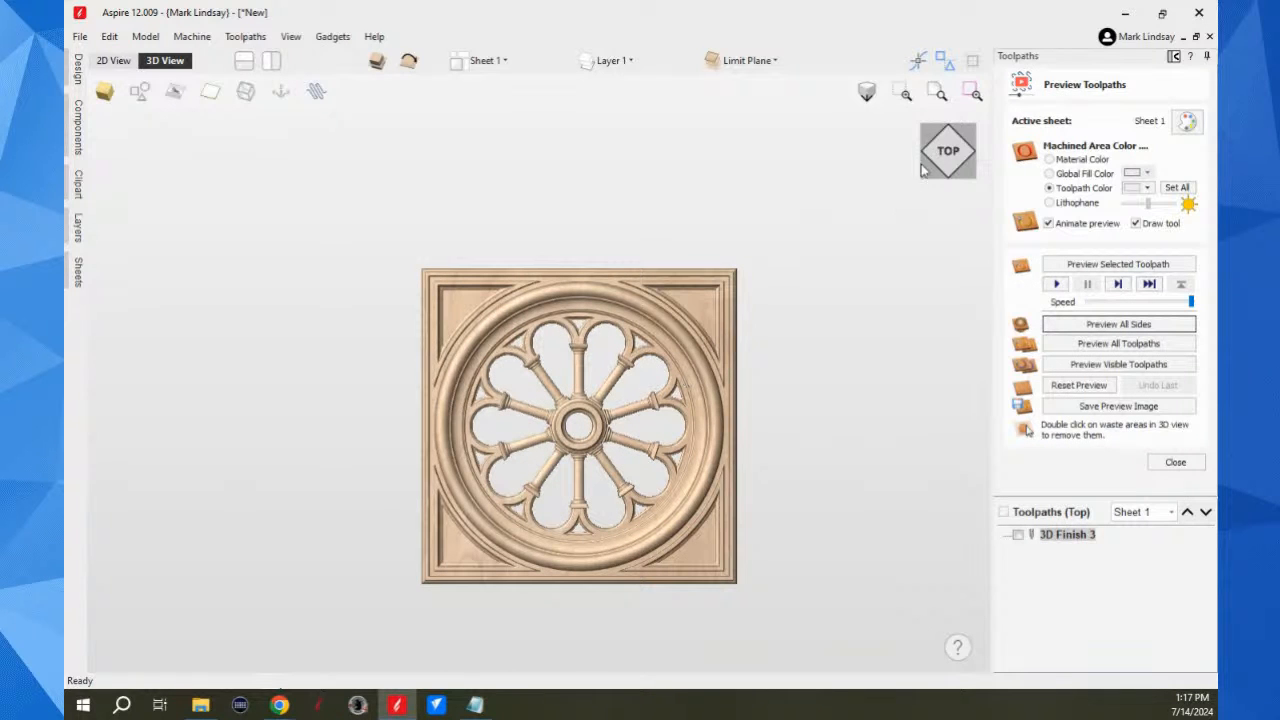
# Step: Add a second sheet with its default name to the job and make it the active sheet in the 2D view
pyautogui.click(1173, 56)
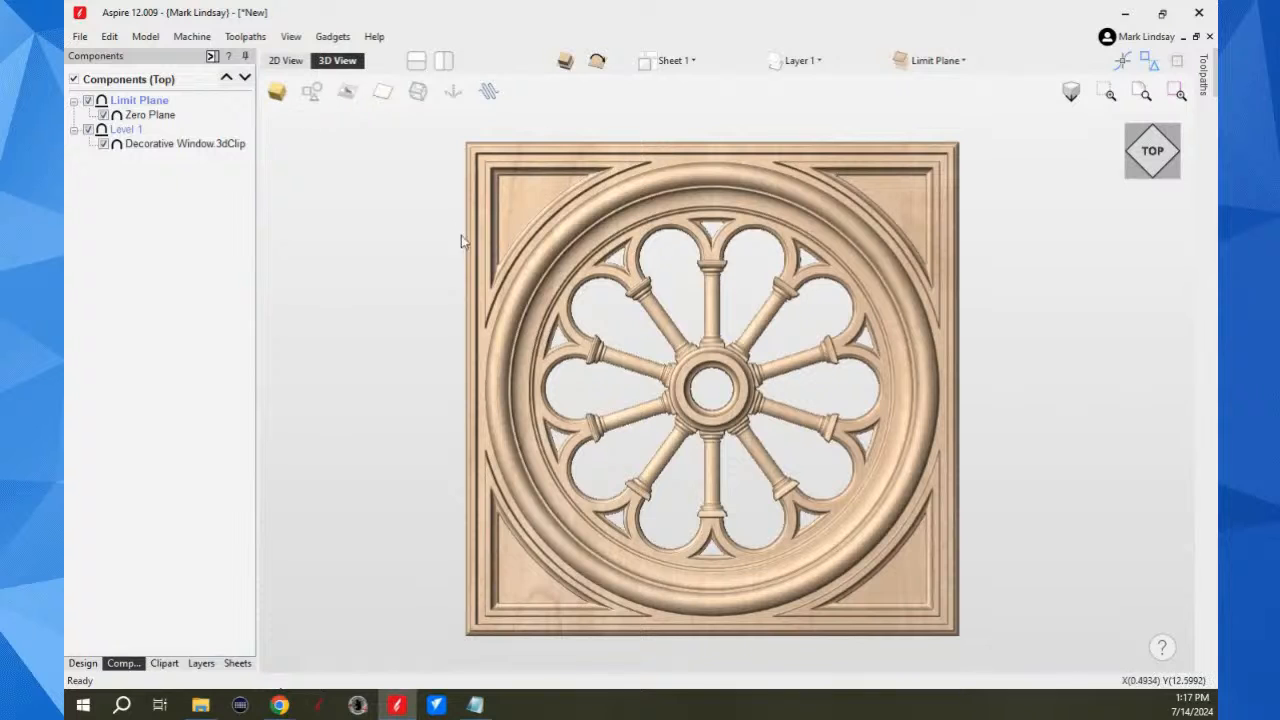
pyautogui.click(211, 57)
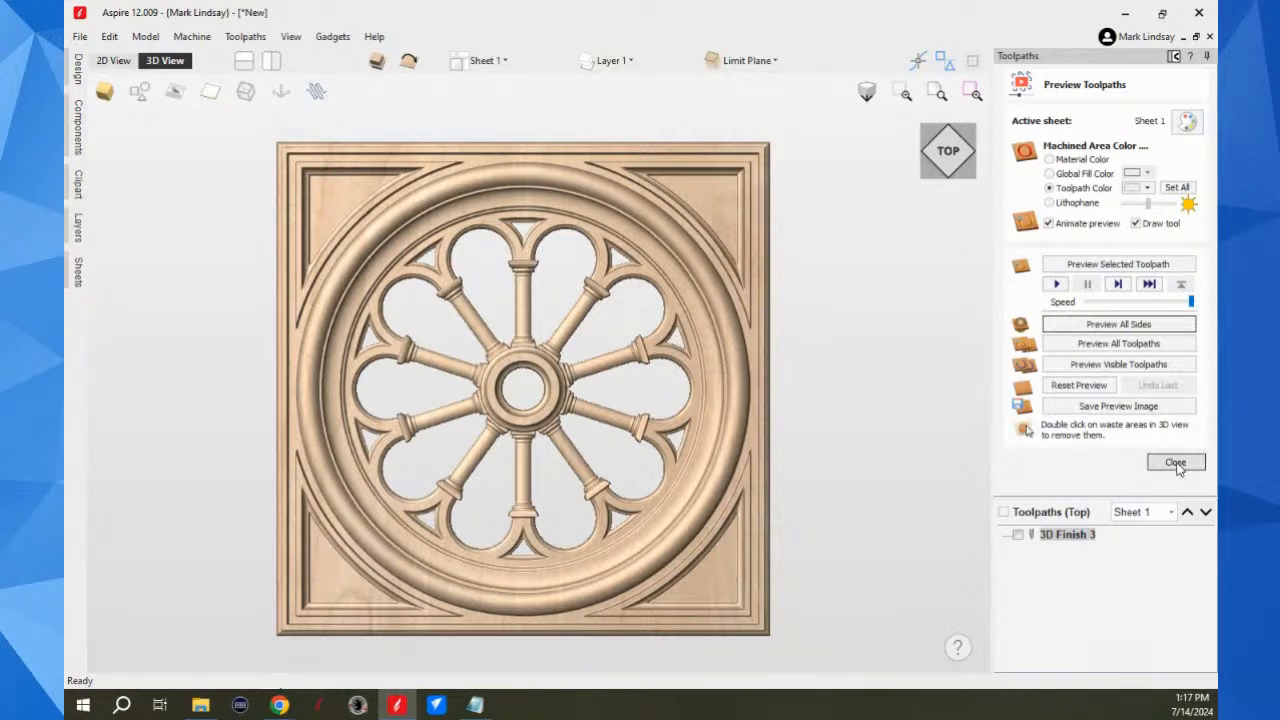
pyautogui.click(1174, 57)
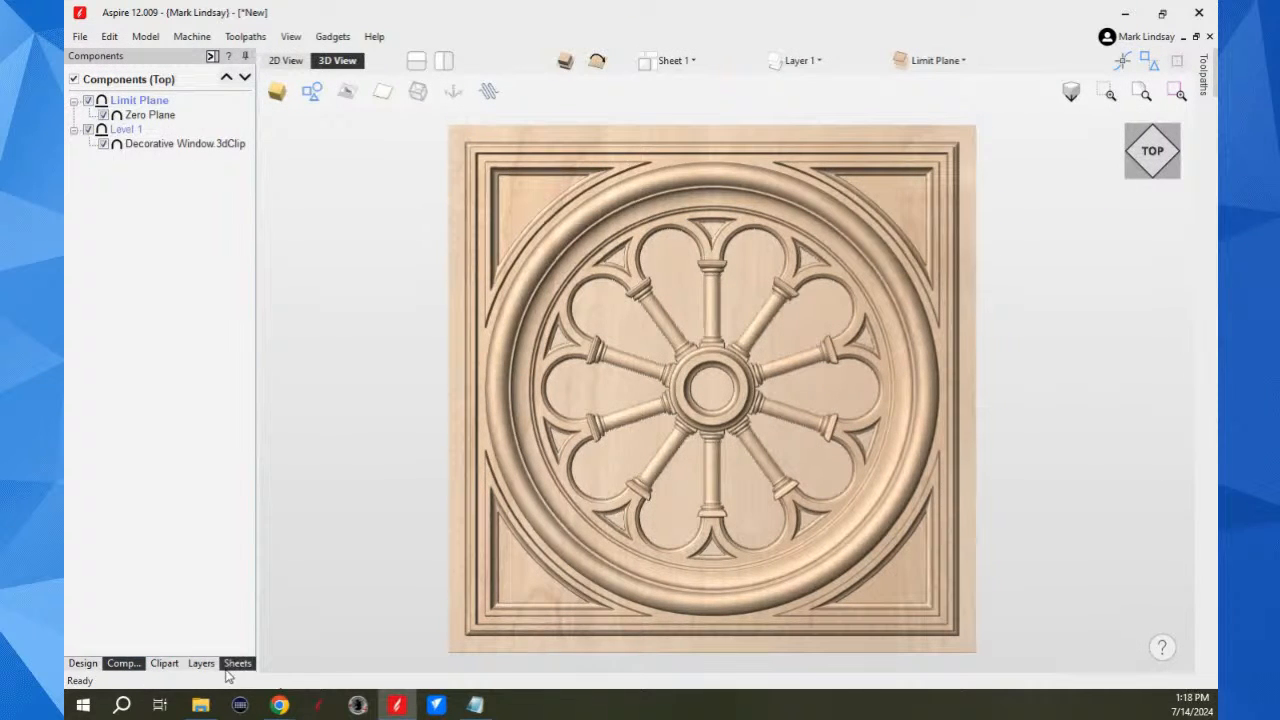
pyautogui.click(236, 664)
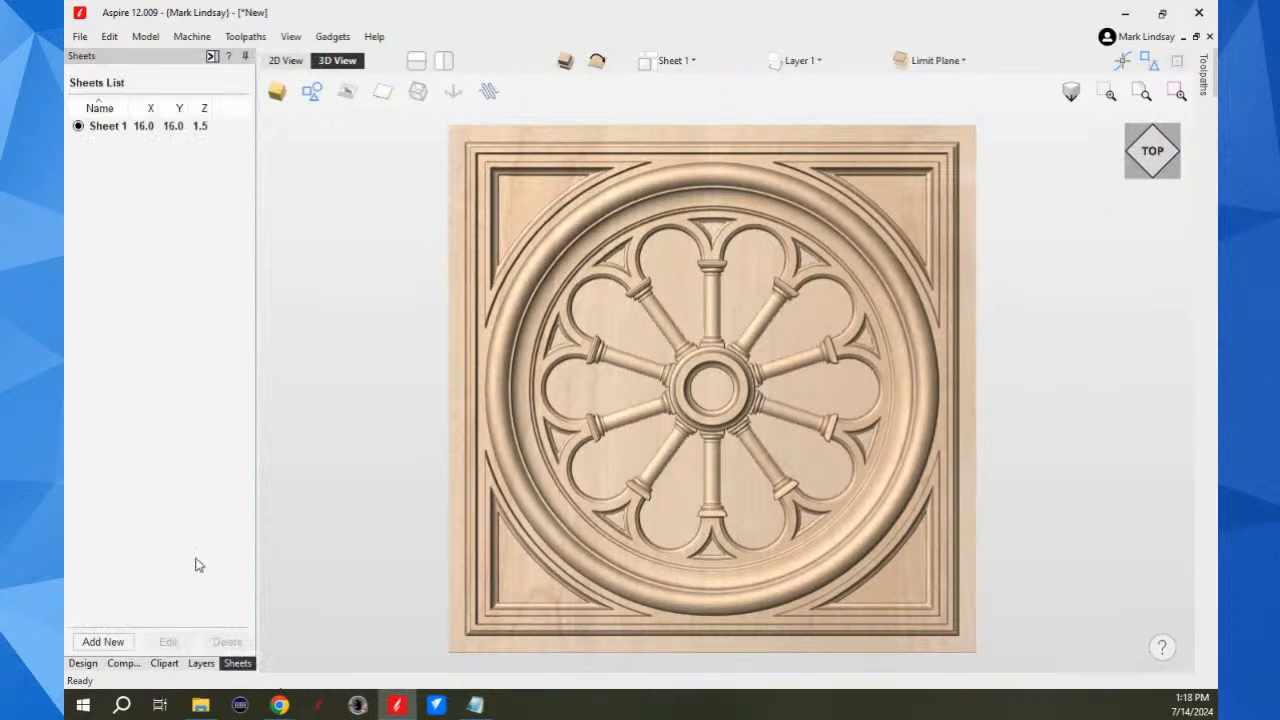
pyautogui.click(102, 642)
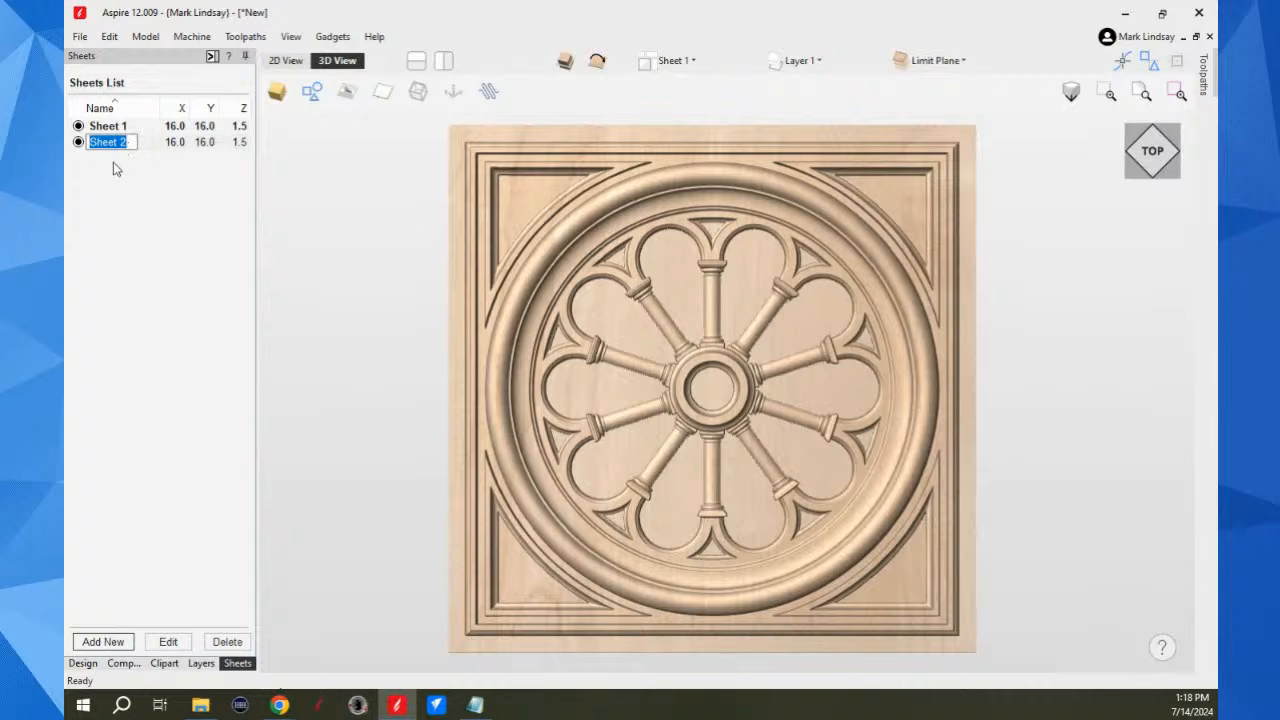
pyautogui.press('Return')
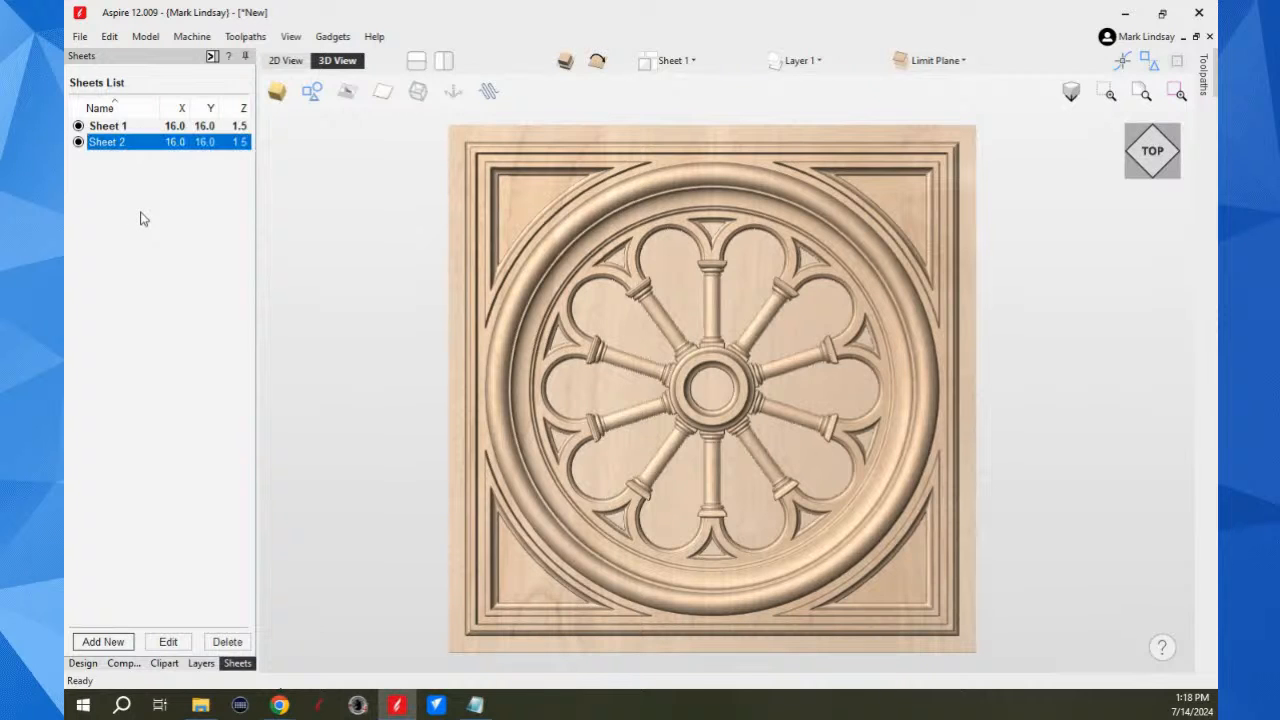
pyautogui.click(286, 60)
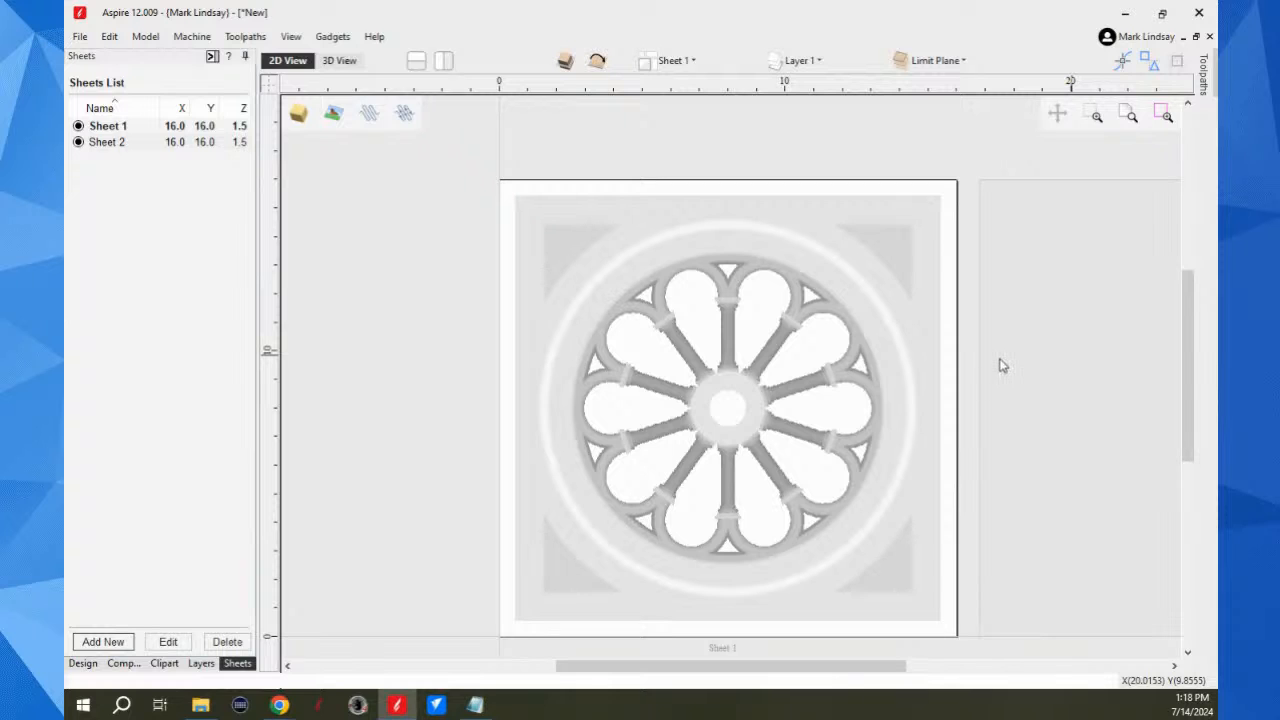
pyautogui.doubleClick(1066, 360)
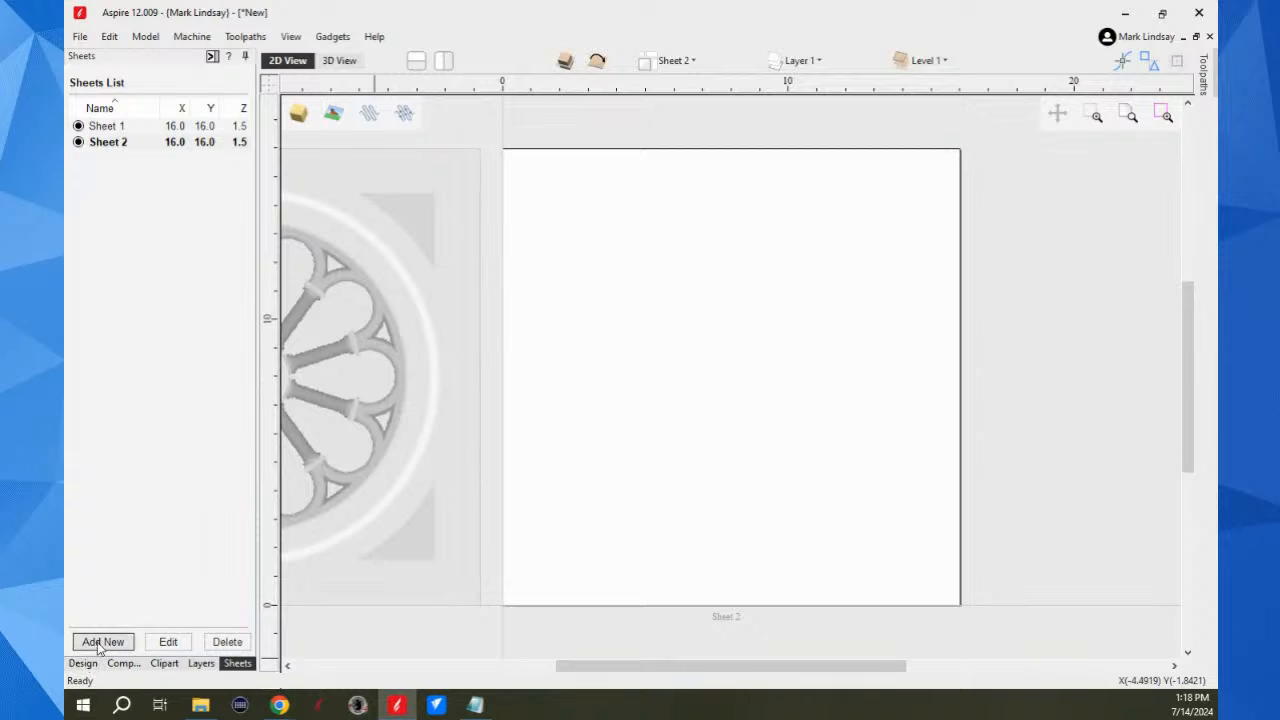
# Step: Place the Flourish 101-20-X rectangular frame from the Decorative clipart folder near the centre of Sheet 2
pyautogui.click(164, 663)
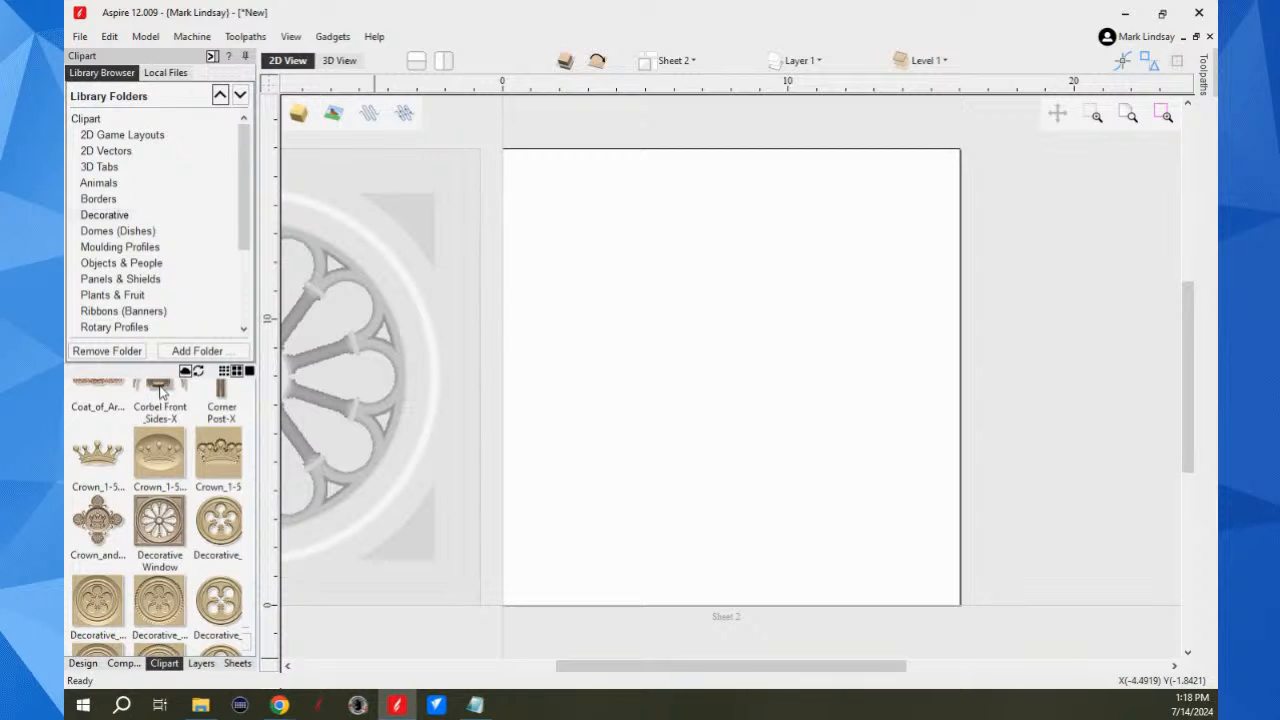
pyautogui.scroll(-1, 180, 415)
pyautogui.scroll(-1, 185, 425)
pyautogui.scroll(-2, 204, 498)
pyautogui.scroll(2, 204, 498)
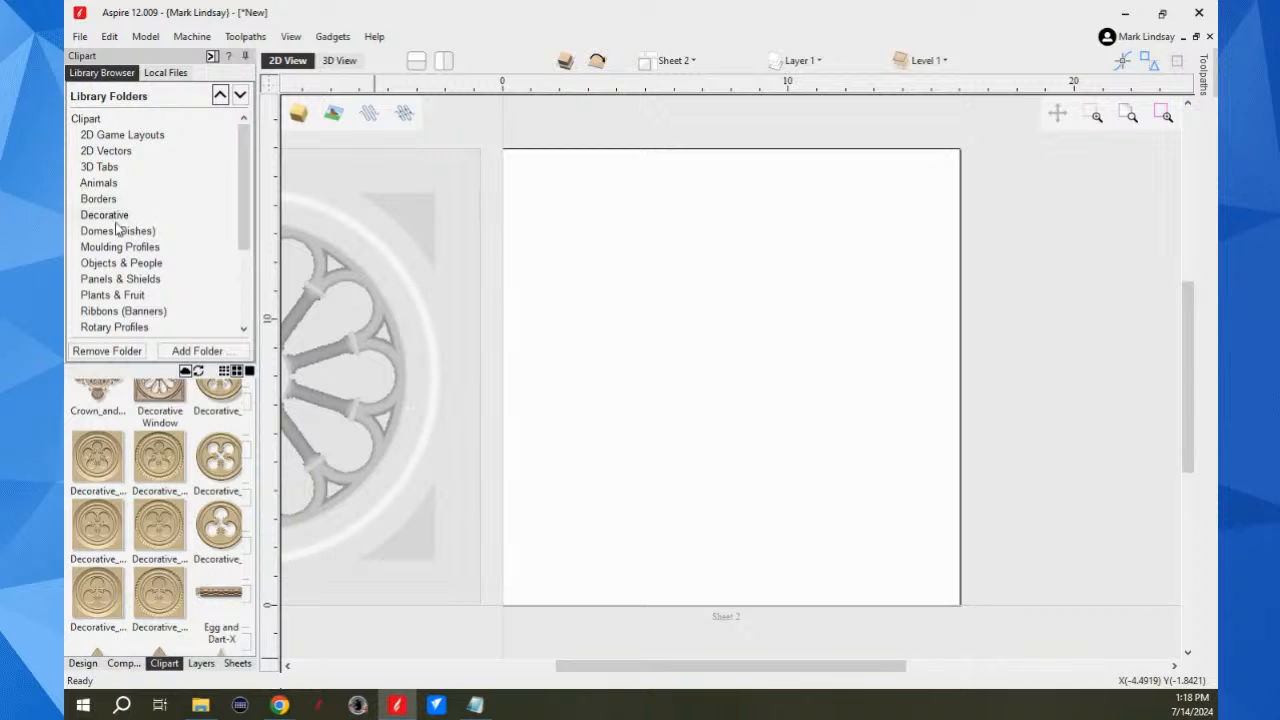
pyautogui.scroll(-2, 168, 288)
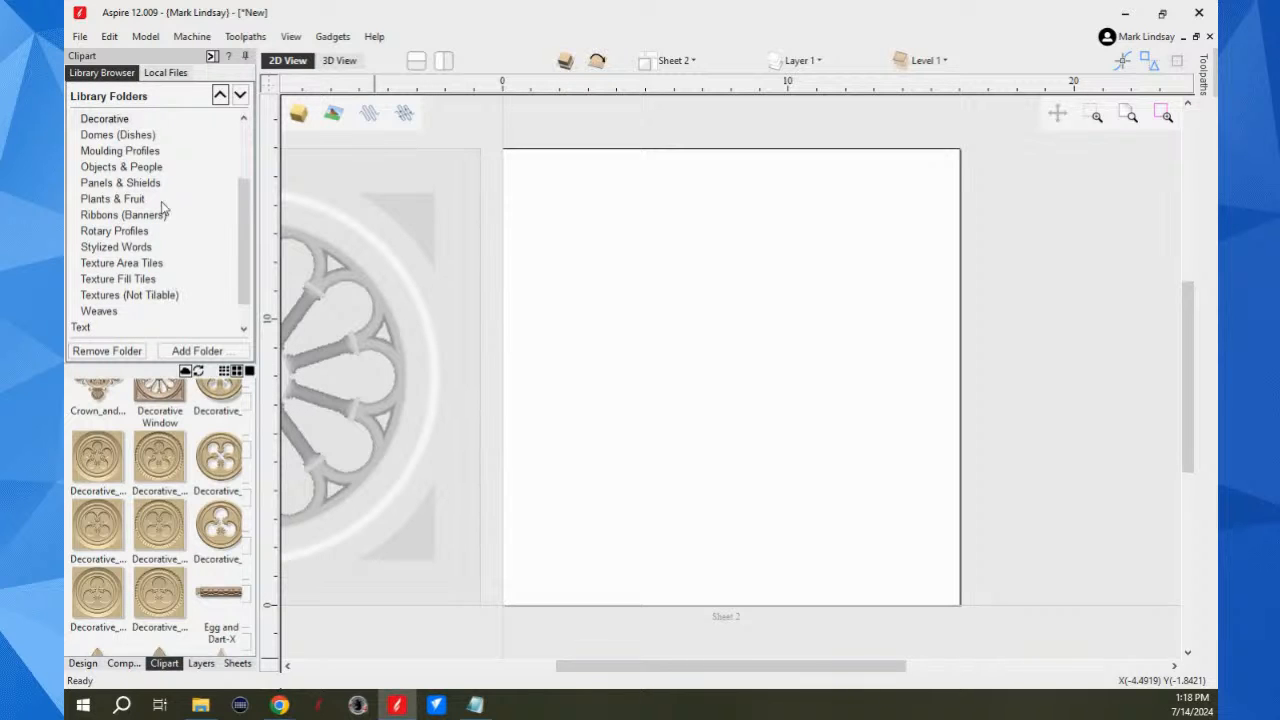
pyautogui.scroll(1, 140, 256)
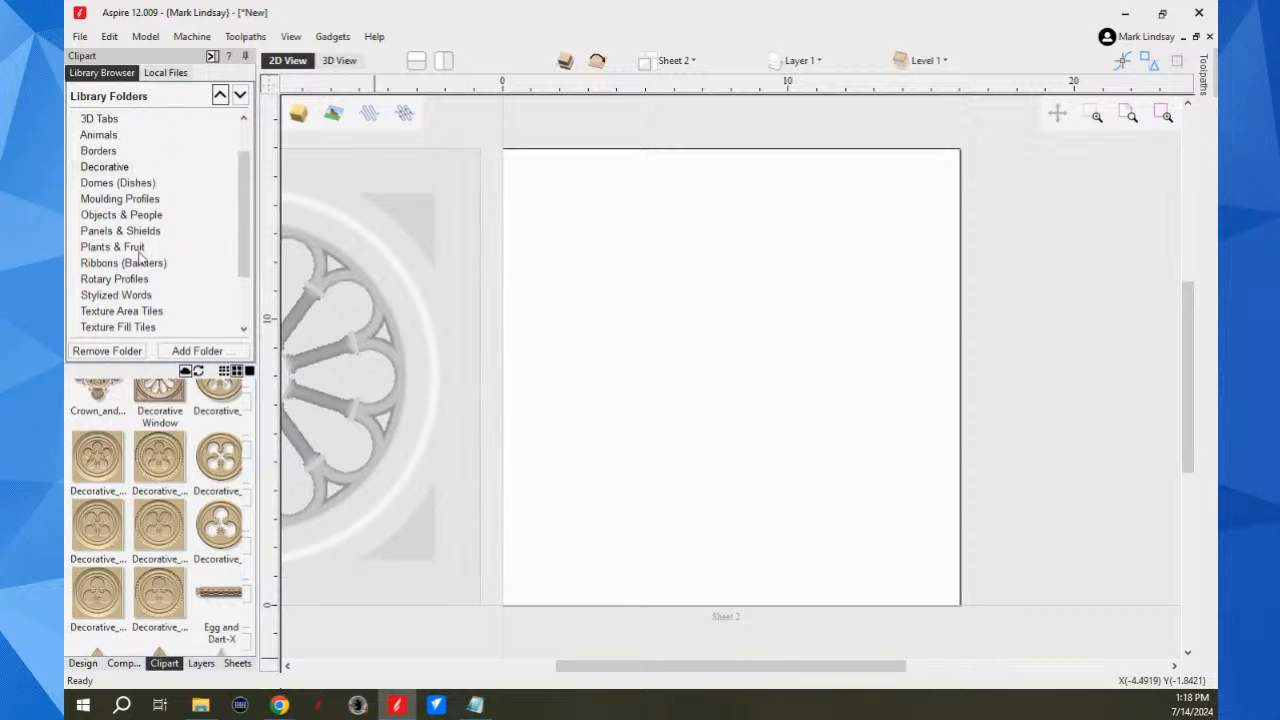
pyautogui.scroll(-10, 188, 483)
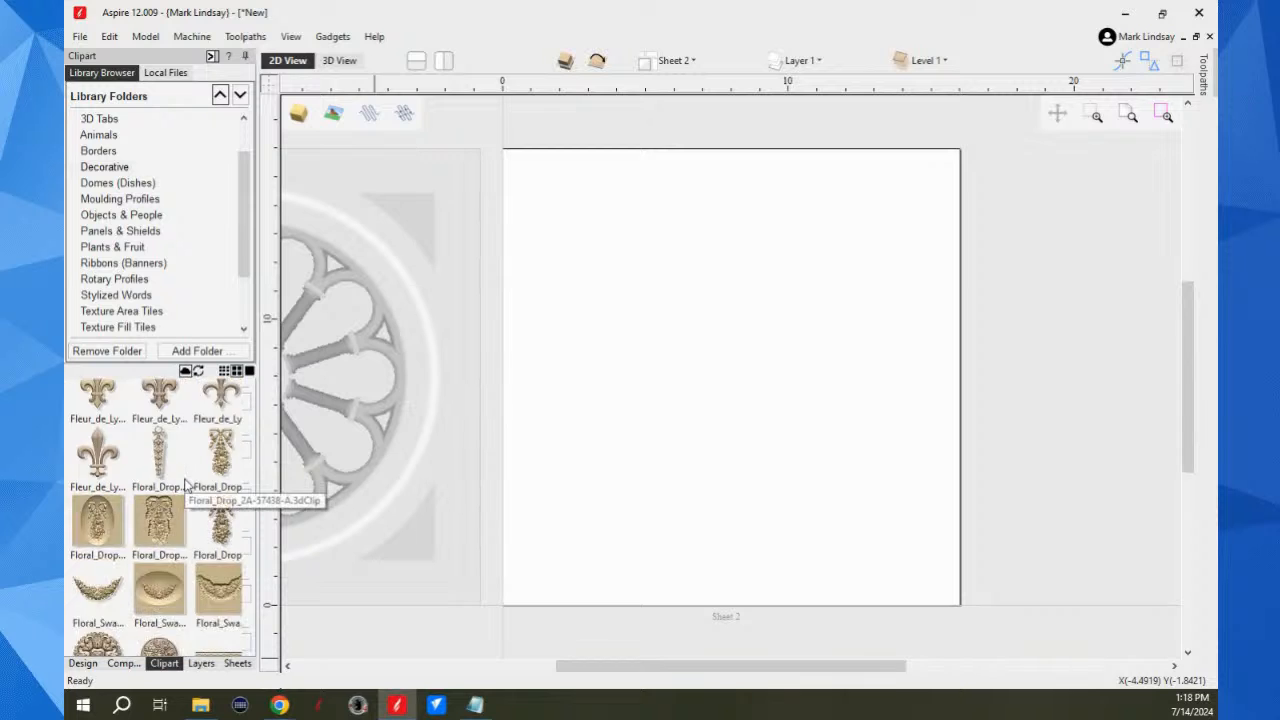
pyautogui.scroll(-5, 188, 483)
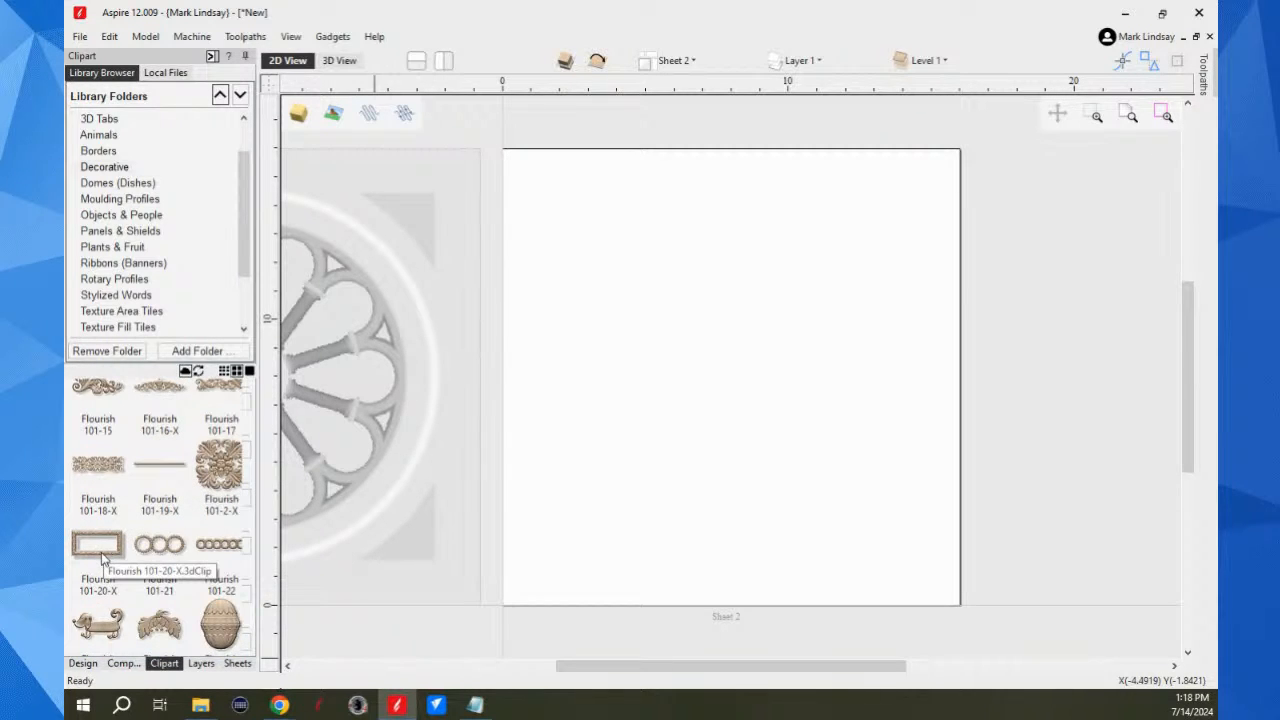
pyautogui.moveTo(102, 557); pyautogui.dragTo(735, 378)
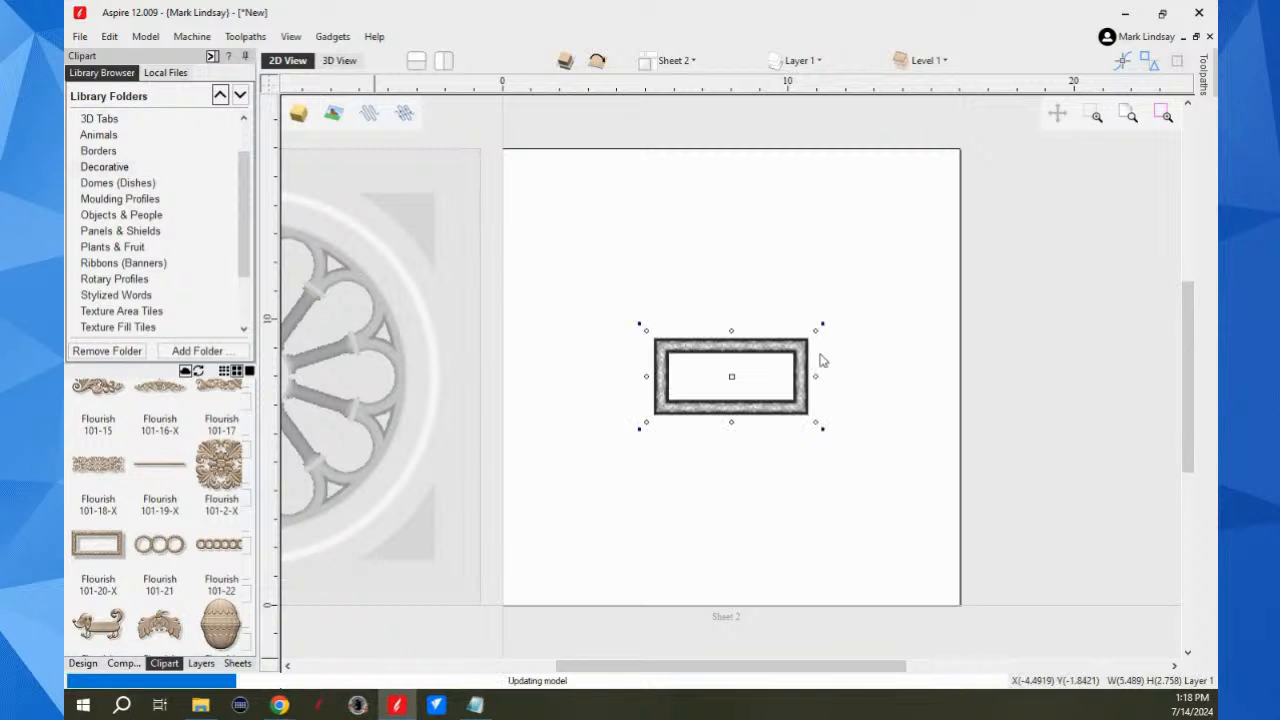
# Step: Enlarge the frame about its centre to about 10.9 by 5.48 inches and examine its carved corner in 3D
pyautogui.scroll(2, 775, 400)
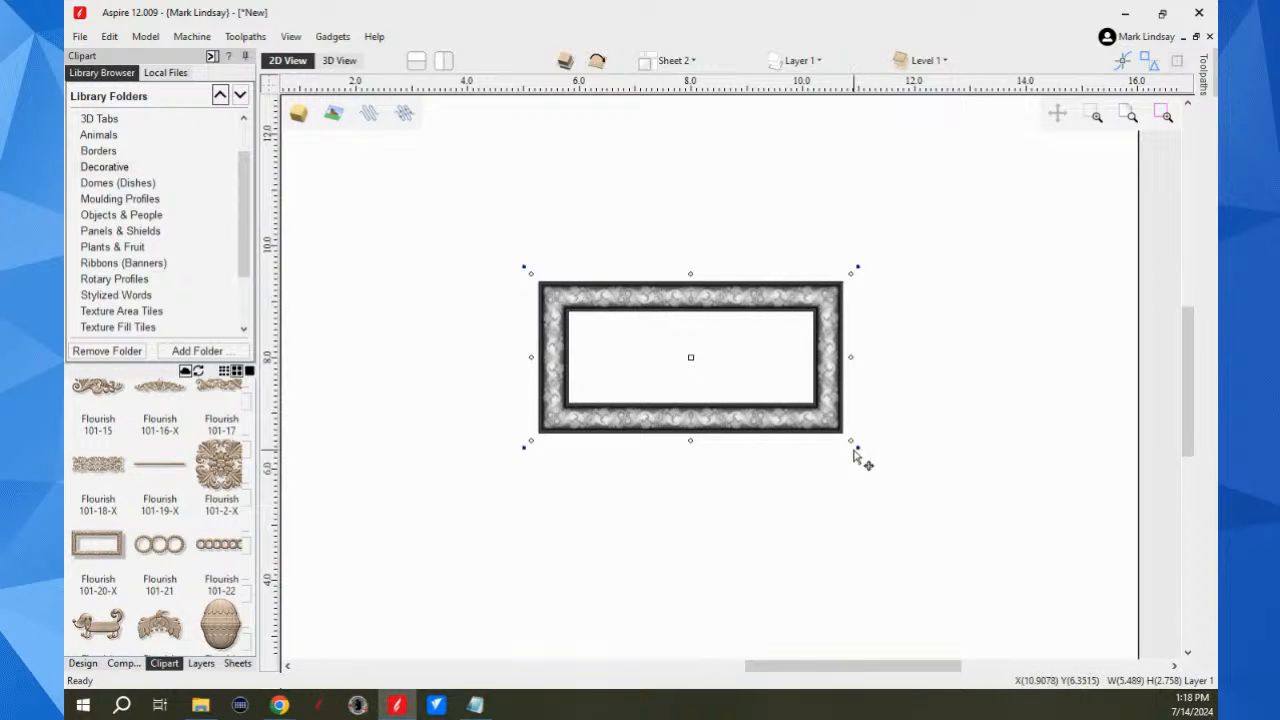
pyautogui.moveTo(851, 440); pyautogui.dragTo(995, 512)
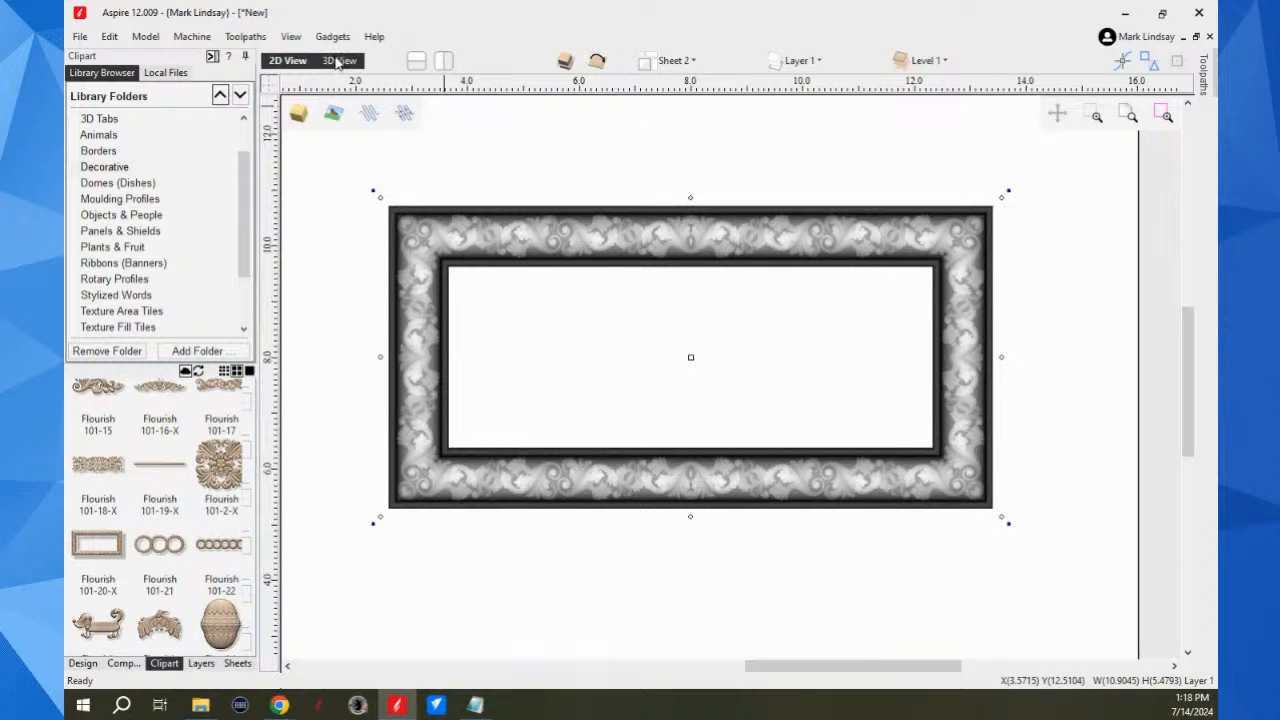
pyautogui.click(339, 60)
pyautogui.moveTo(917, 564); pyautogui.dragTo(750, 424)
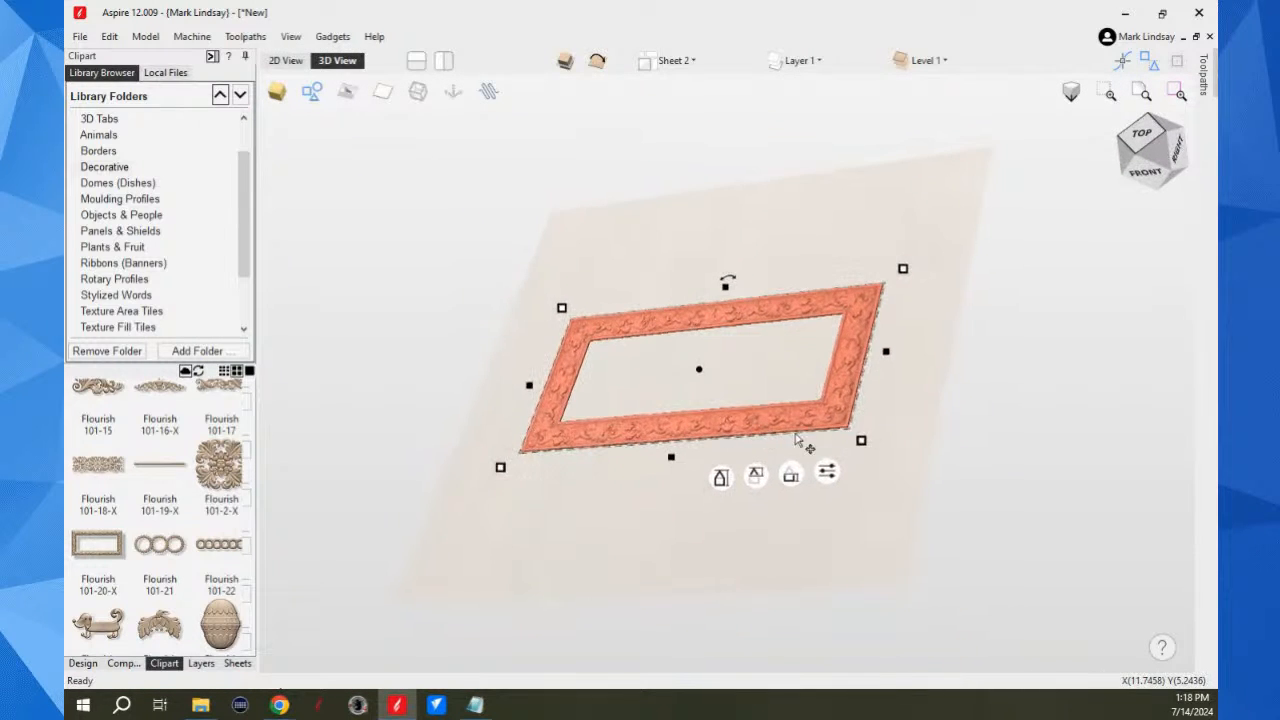
pyautogui.scroll(4, 853, 416)
pyautogui.scroll(2, 853, 420)
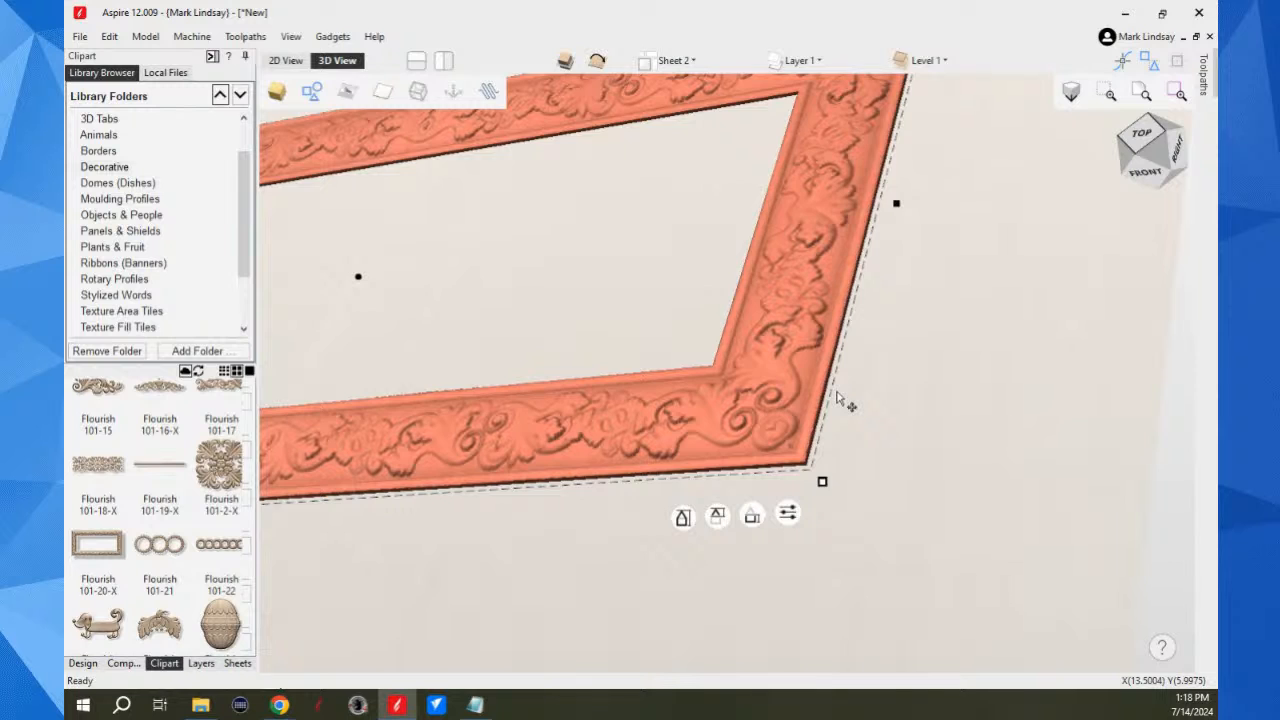
pyautogui.scroll(-2, 838, 398)
pyautogui.scroll(-2, 838, 398)
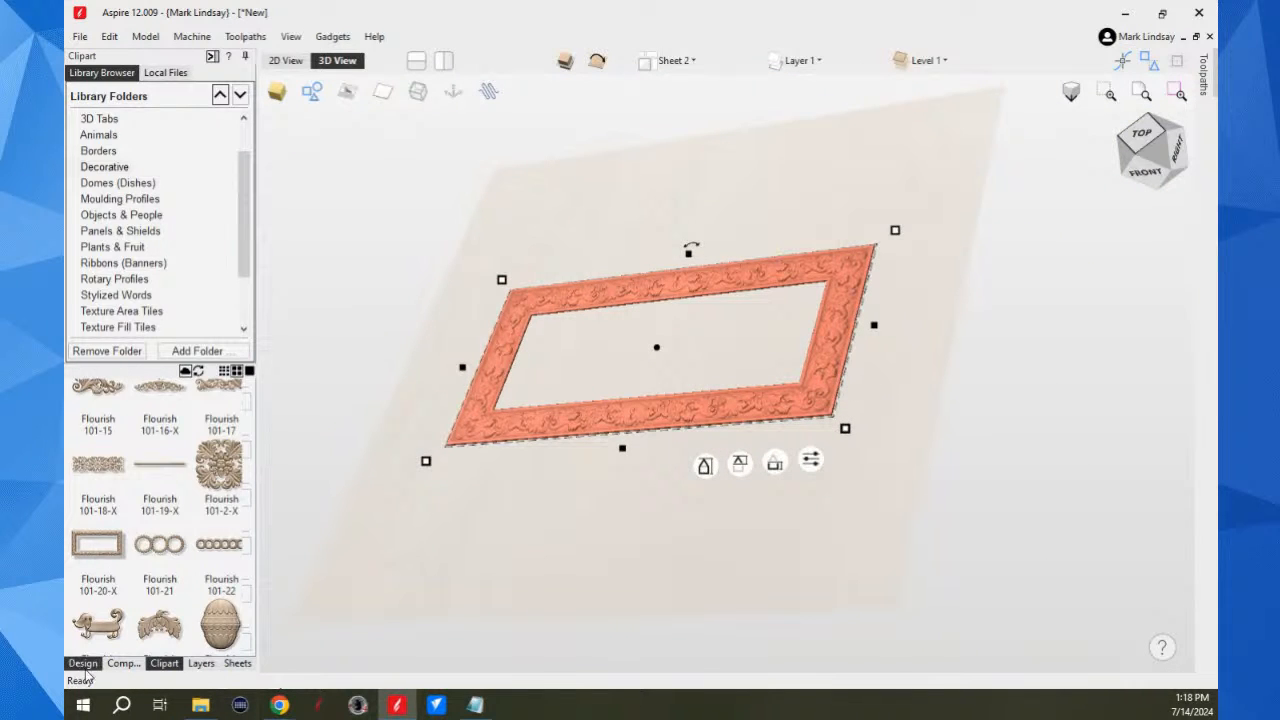
# Step: Insert a new component level above Level 1 on Sheet 2 and select it as the current level
pyautogui.click(124, 663)
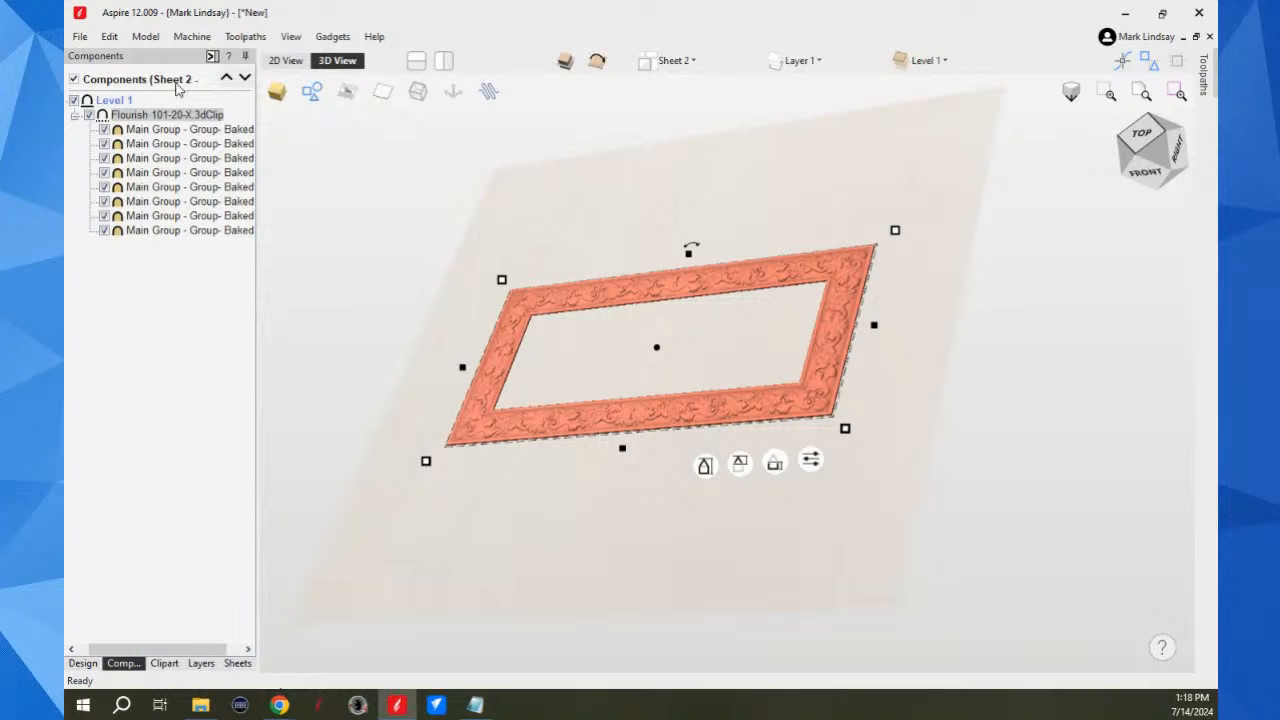
pyautogui.rightClick(114, 101)
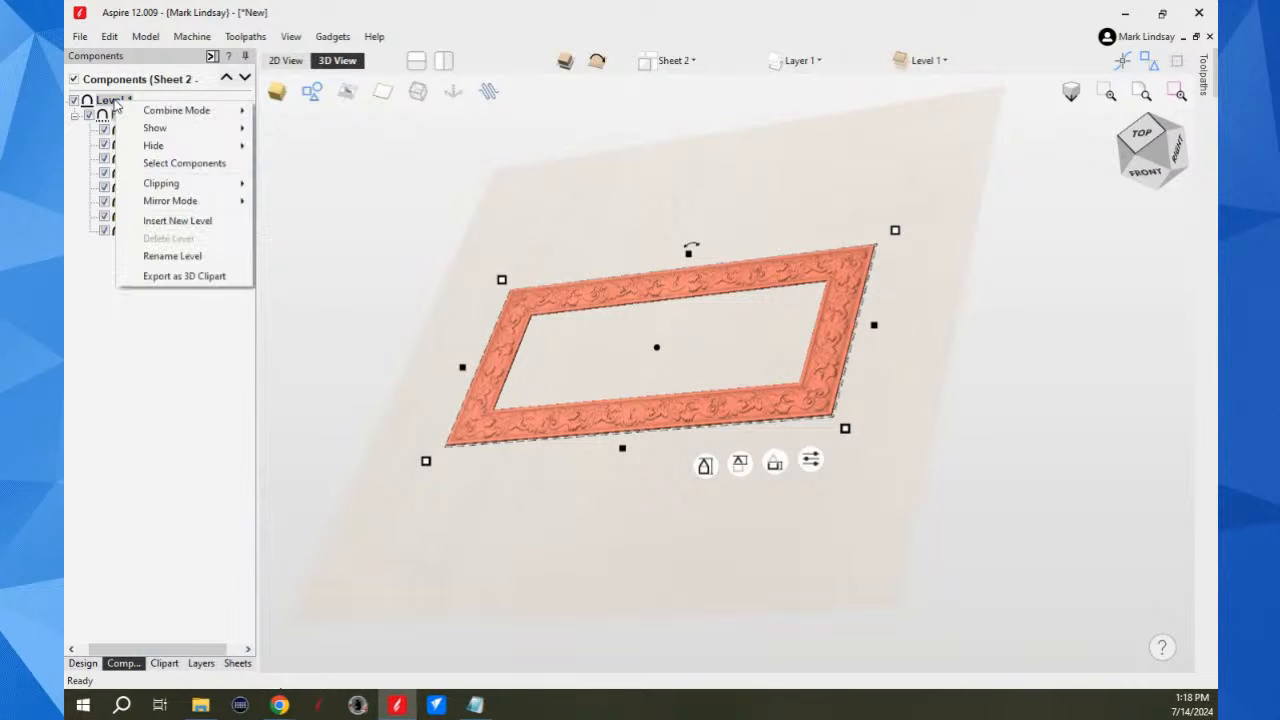
pyautogui.click(185, 222)
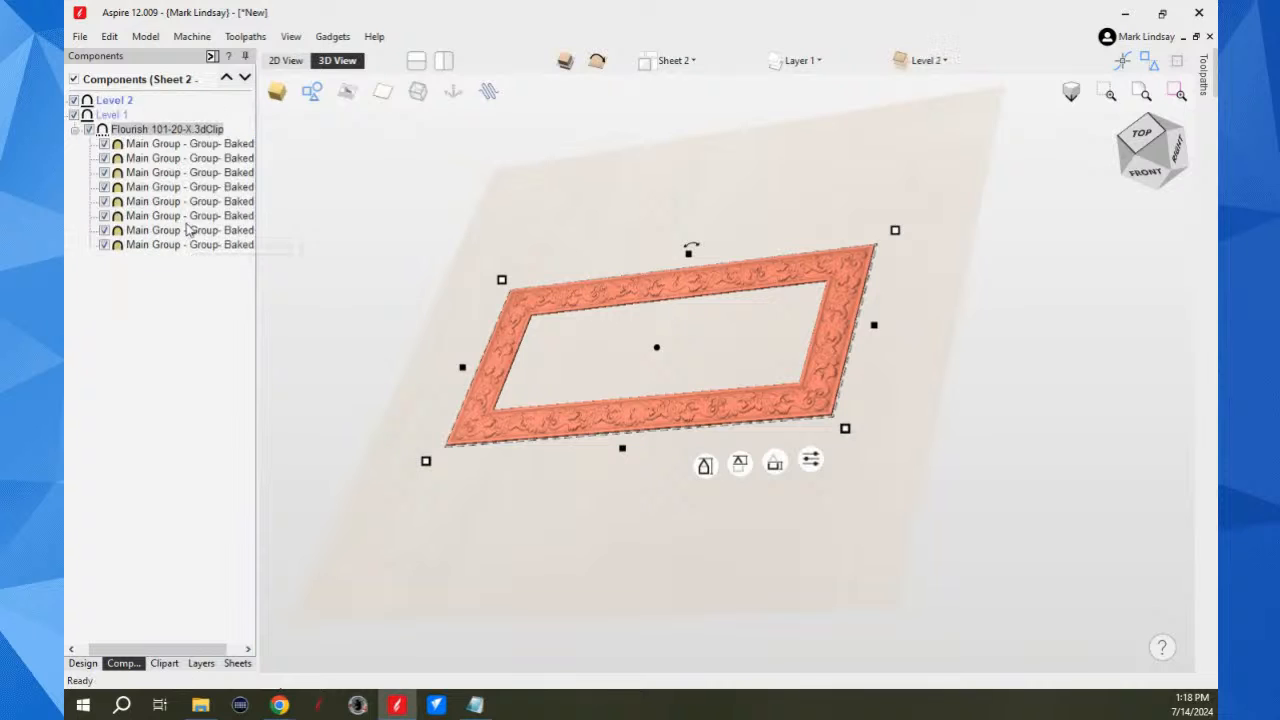
pyautogui.click(111, 101)
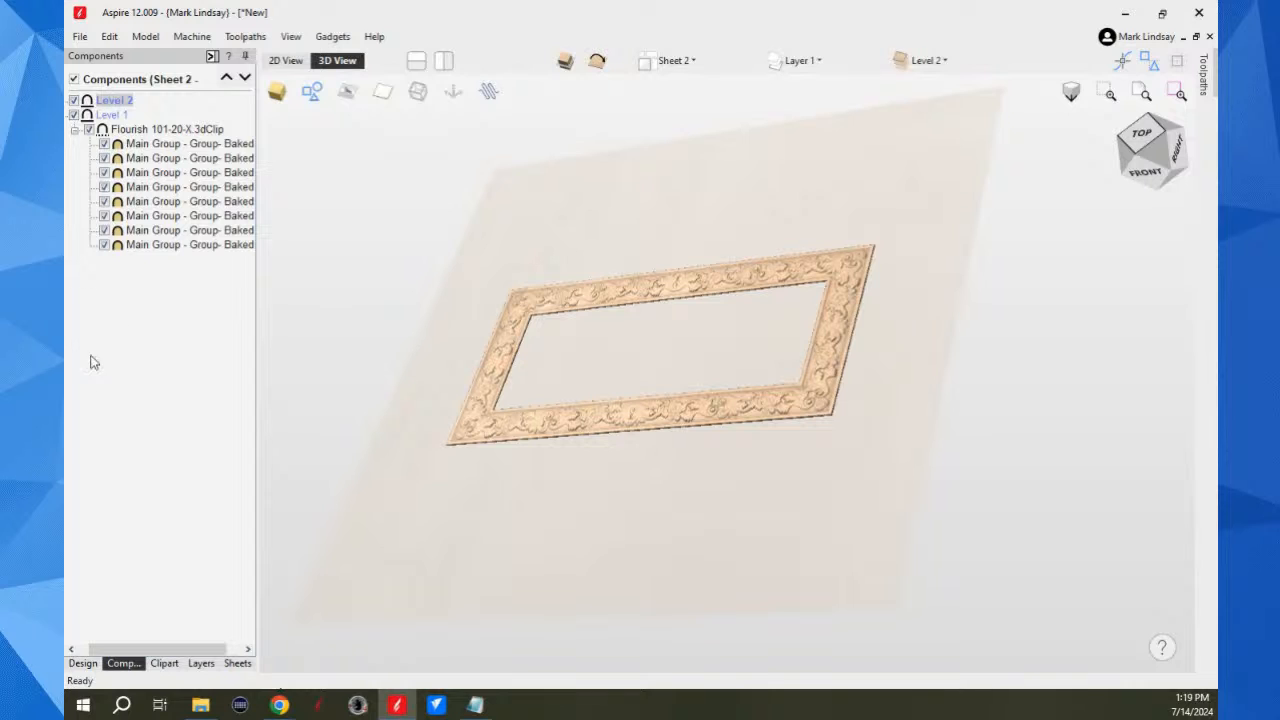
# Step: Add a zero plane to the new level and set its base height to -0.0625 inches
pyautogui.click(84, 664)
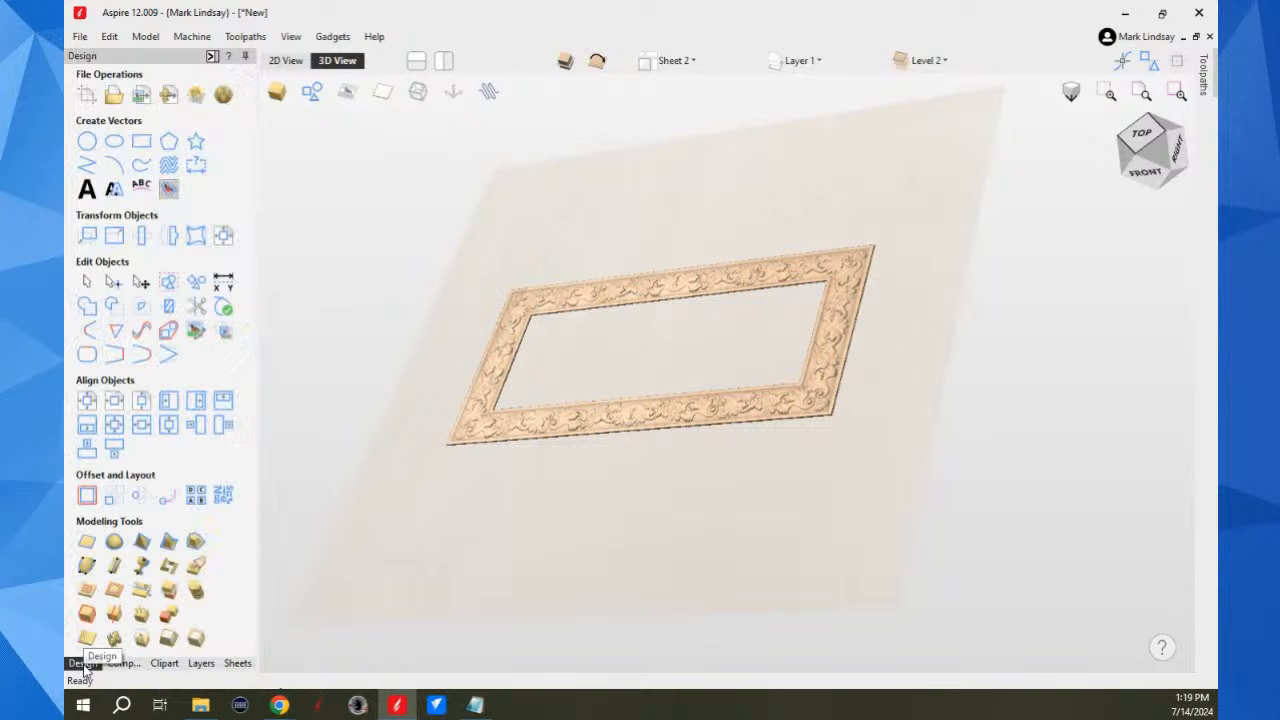
pyautogui.keyDown('shift'); pyautogui.click(86, 543); pyautogui.keyUp('shift')
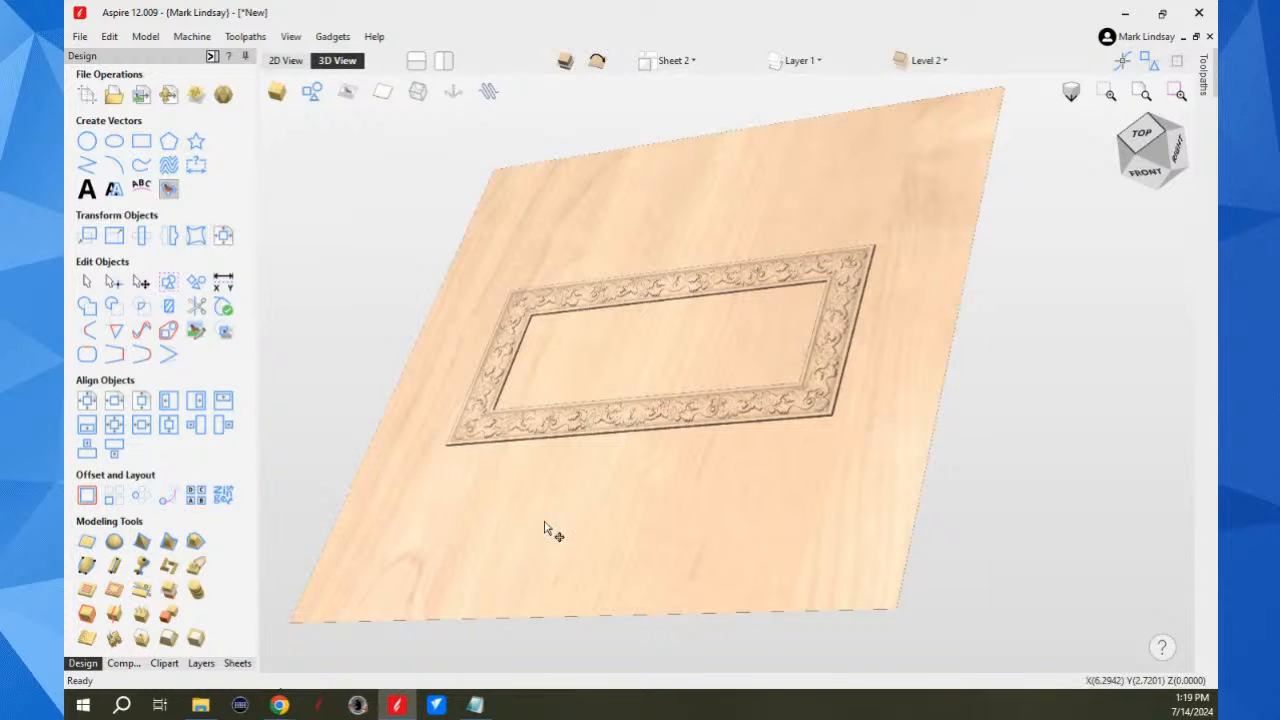
pyautogui.scroll(2, 854, 427)
pyautogui.scroll(4, 854, 427)
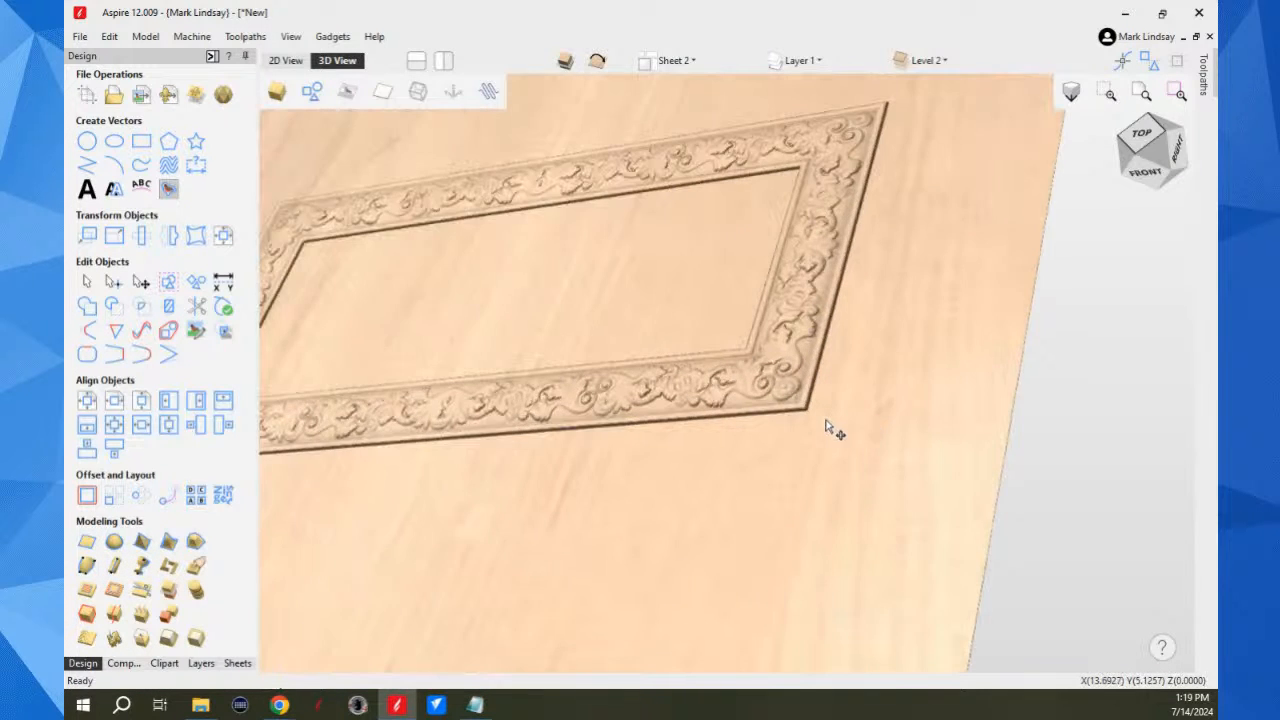
pyautogui.scroll(2, 912, 415)
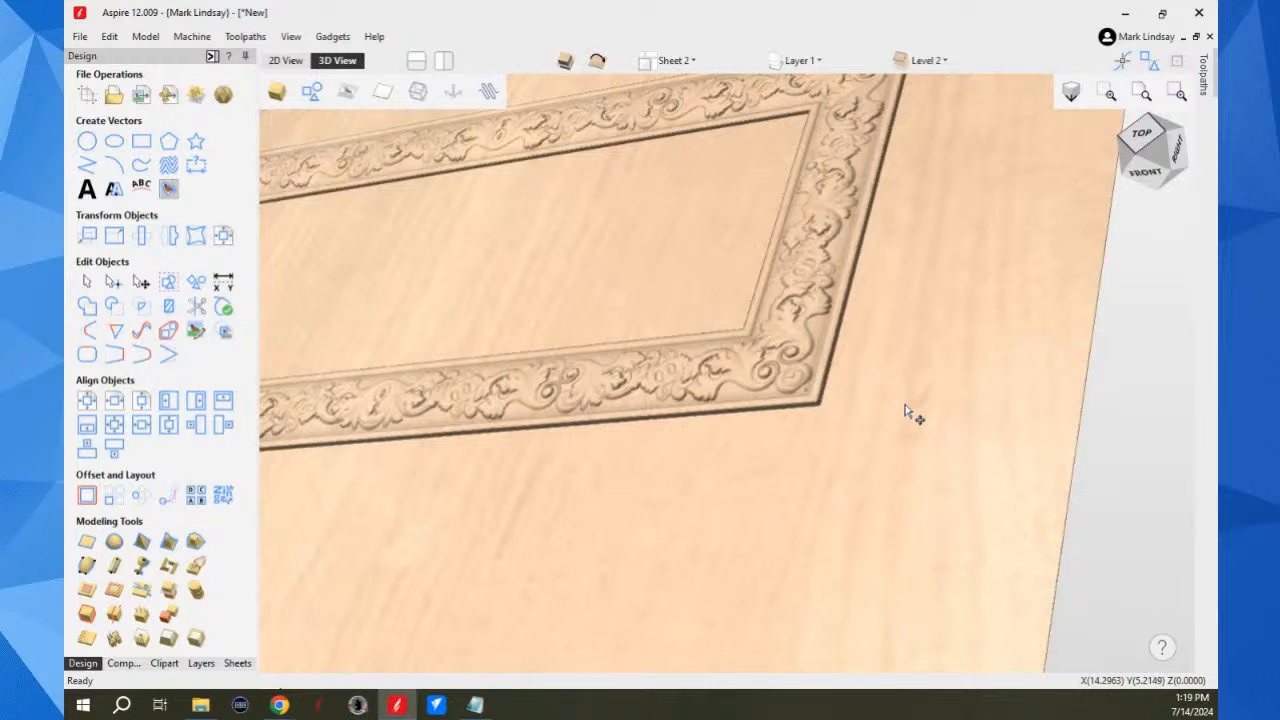
pyautogui.click(905, 408)
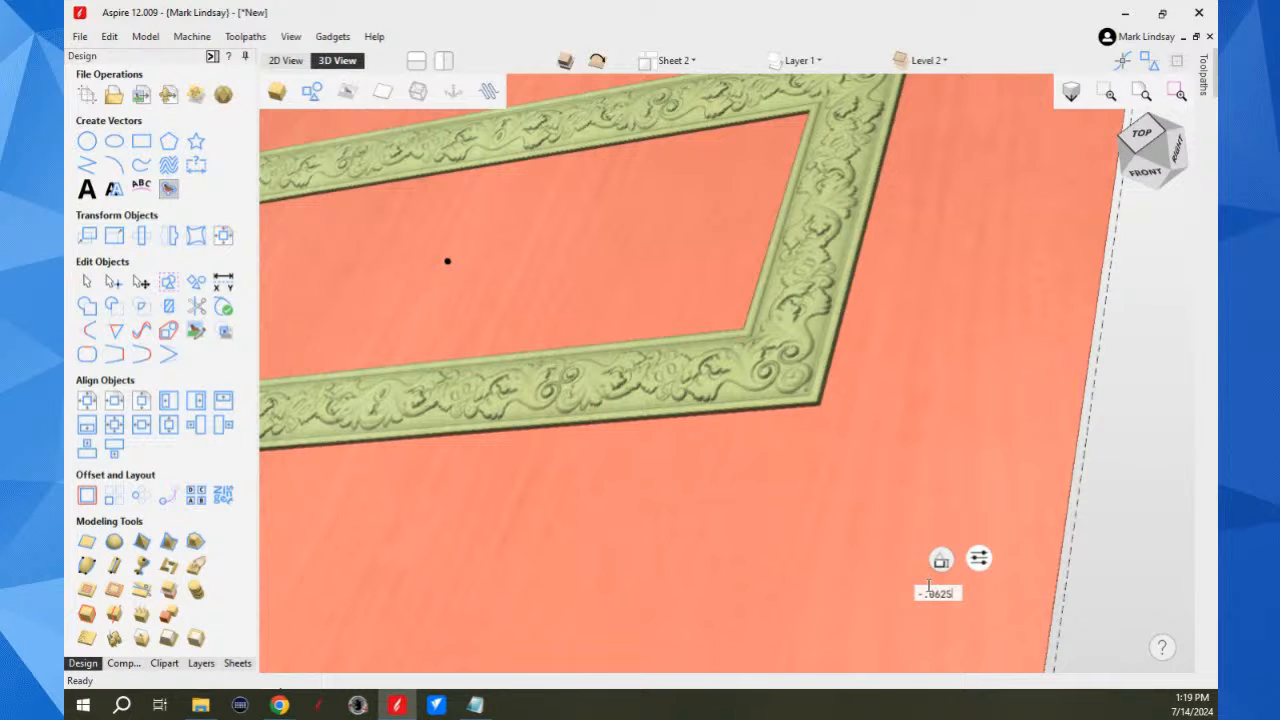
pyautogui.press('Return')
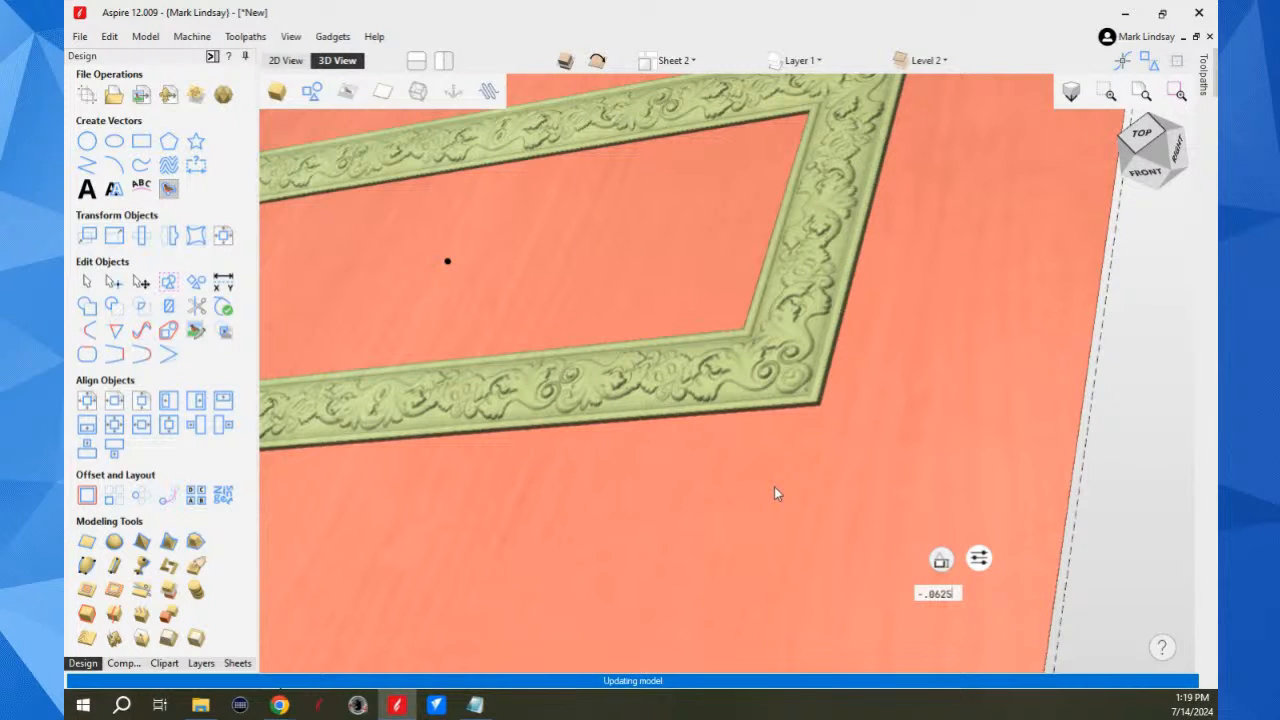
# Step: Select the Flourish 101-20-X component and set its base height to 0.125 inches
pyautogui.scroll(-4, 775, 487)
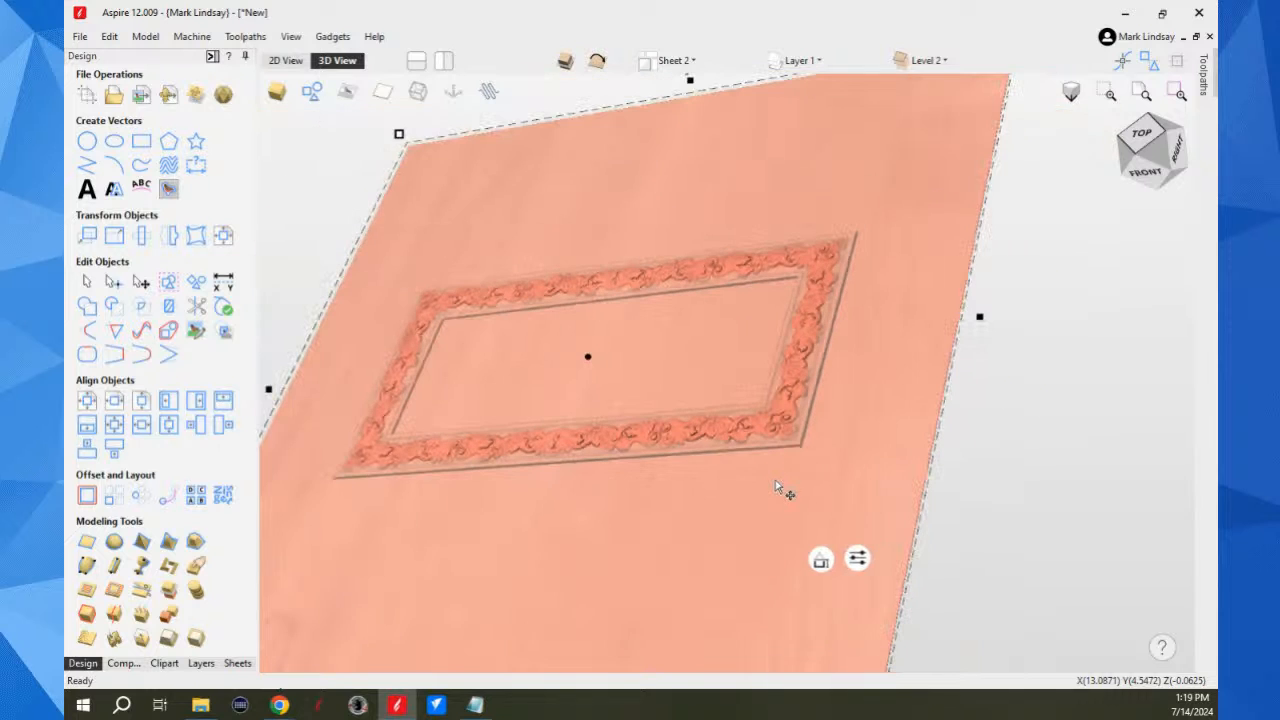
pyautogui.moveTo(810, 552); pyautogui.dragTo(800, 430)
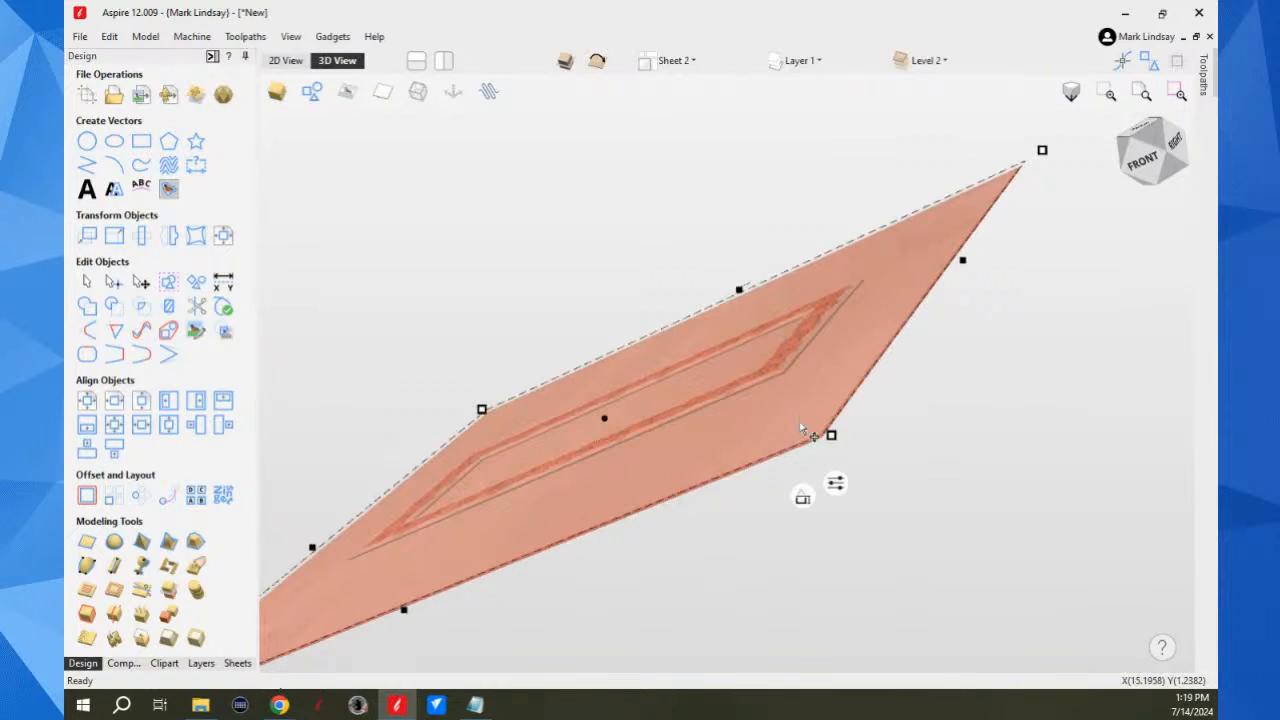
pyautogui.scroll(3, 810, 425)
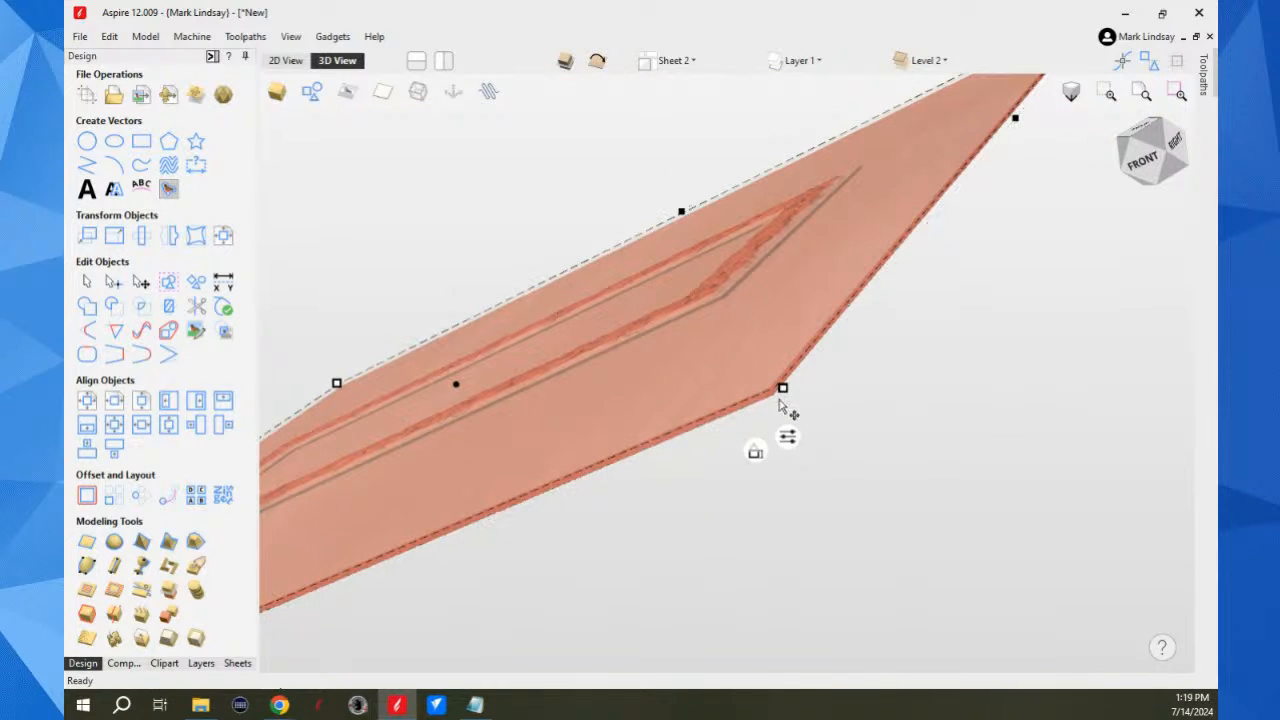
pyautogui.scroll(-3, 920, 511)
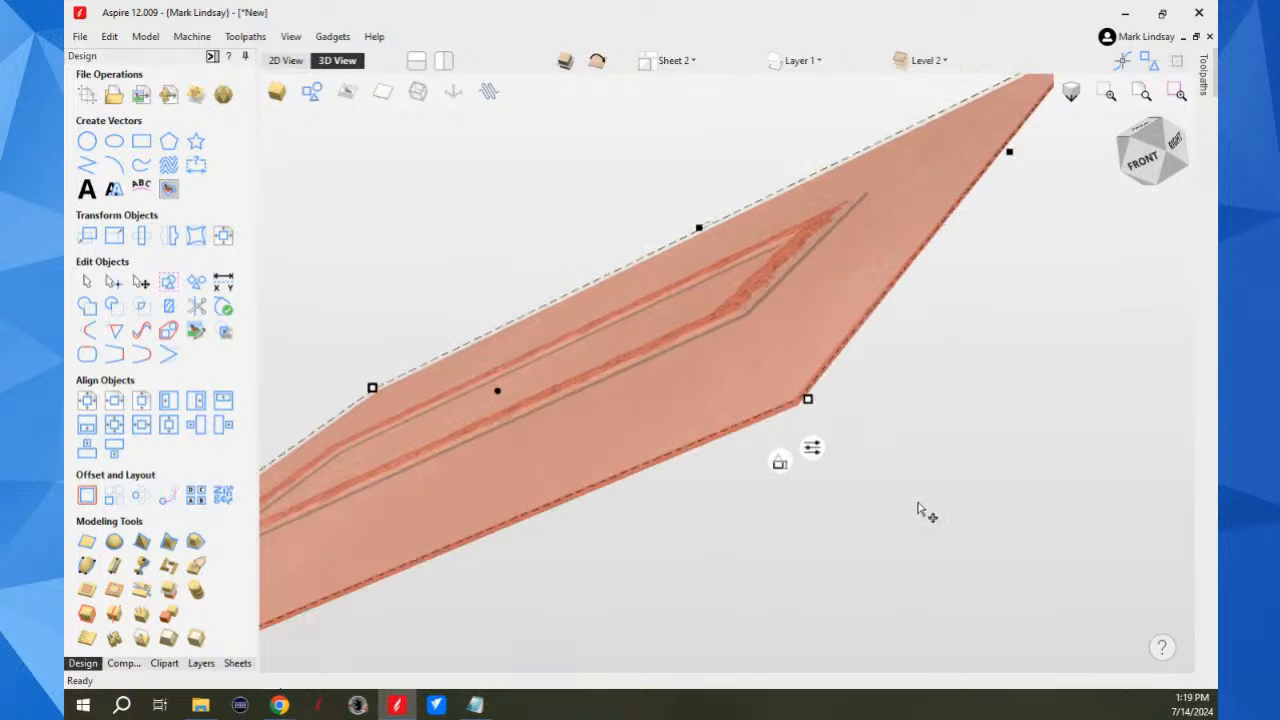
pyautogui.moveTo(823, 480); pyautogui.dragTo(929, 514)
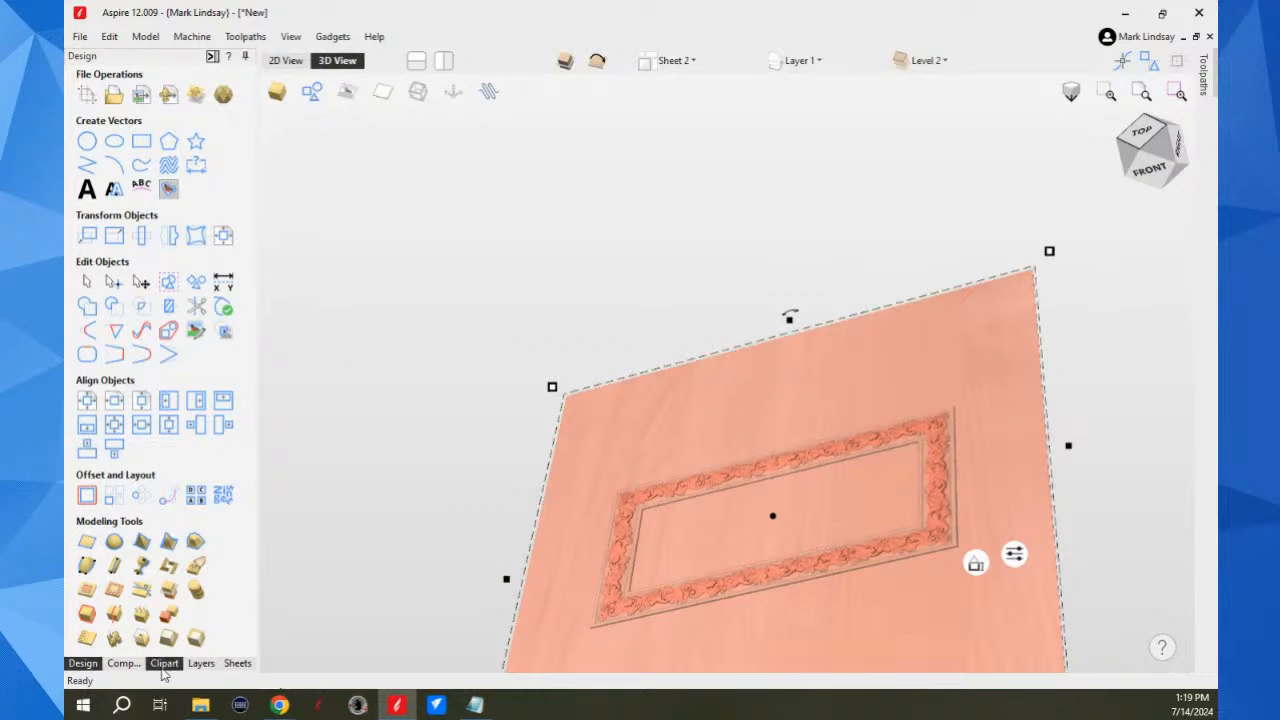
pyautogui.click(124, 663)
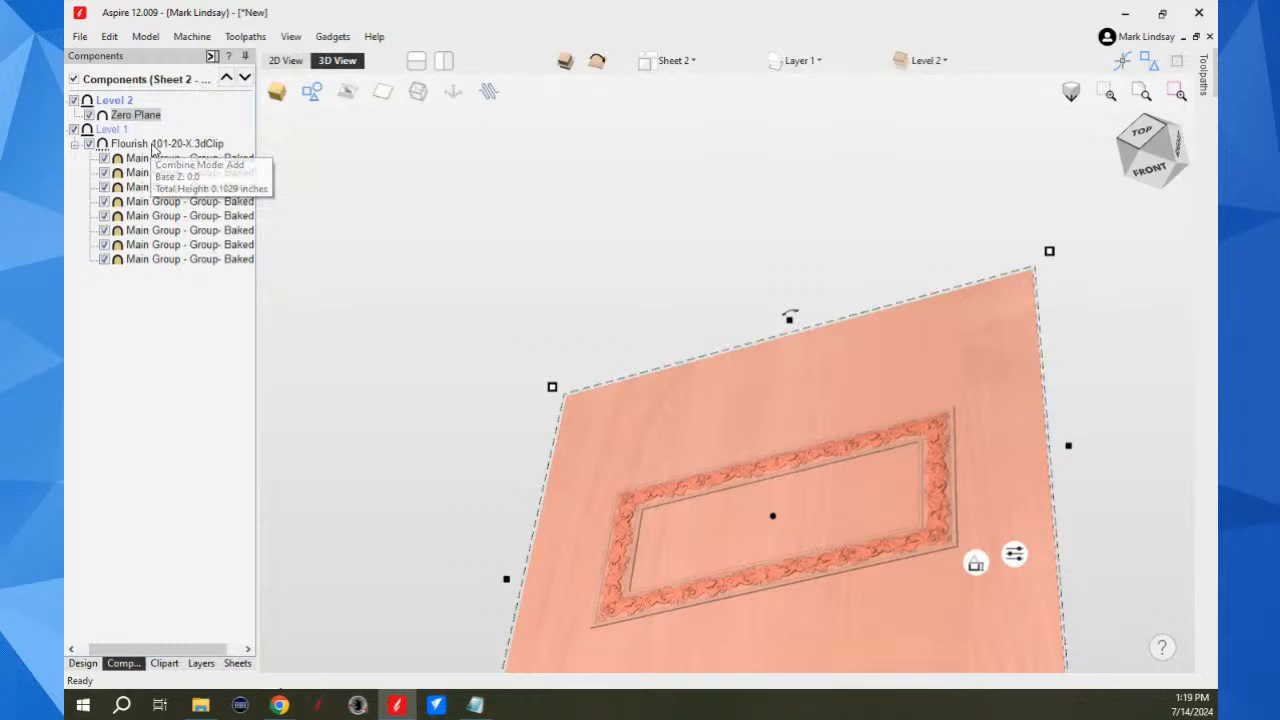
pyautogui.click(151, 146)
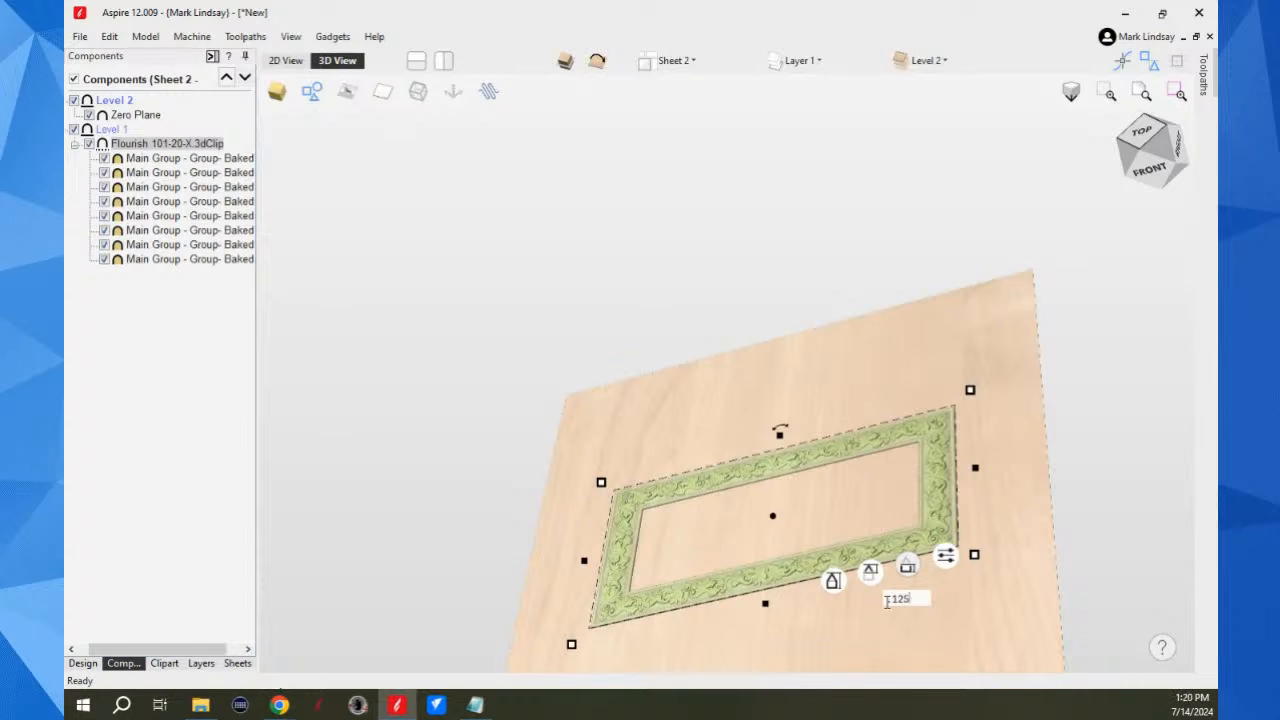
# Step: Set the frame component's shape height to 0.375 inches, deselect it and examine the raised frame from the front
pyautogui.moveTo(834, 585)
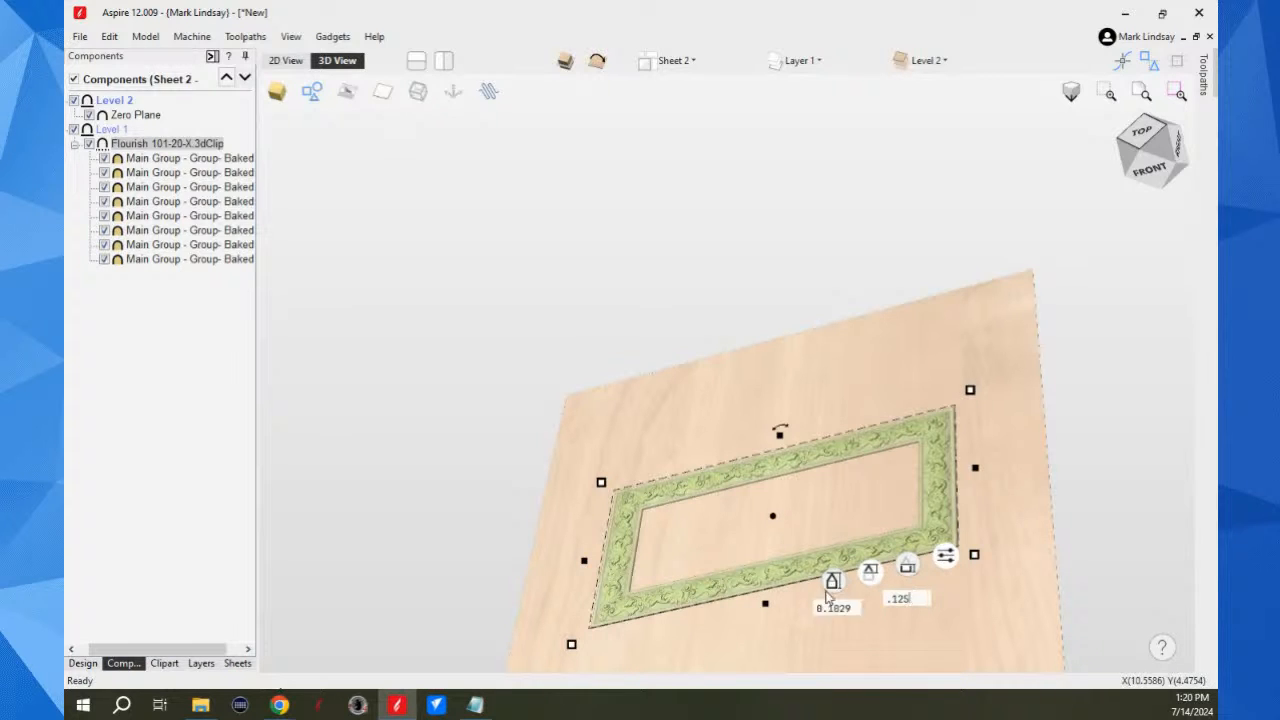
pyautogui.click(834, 582)
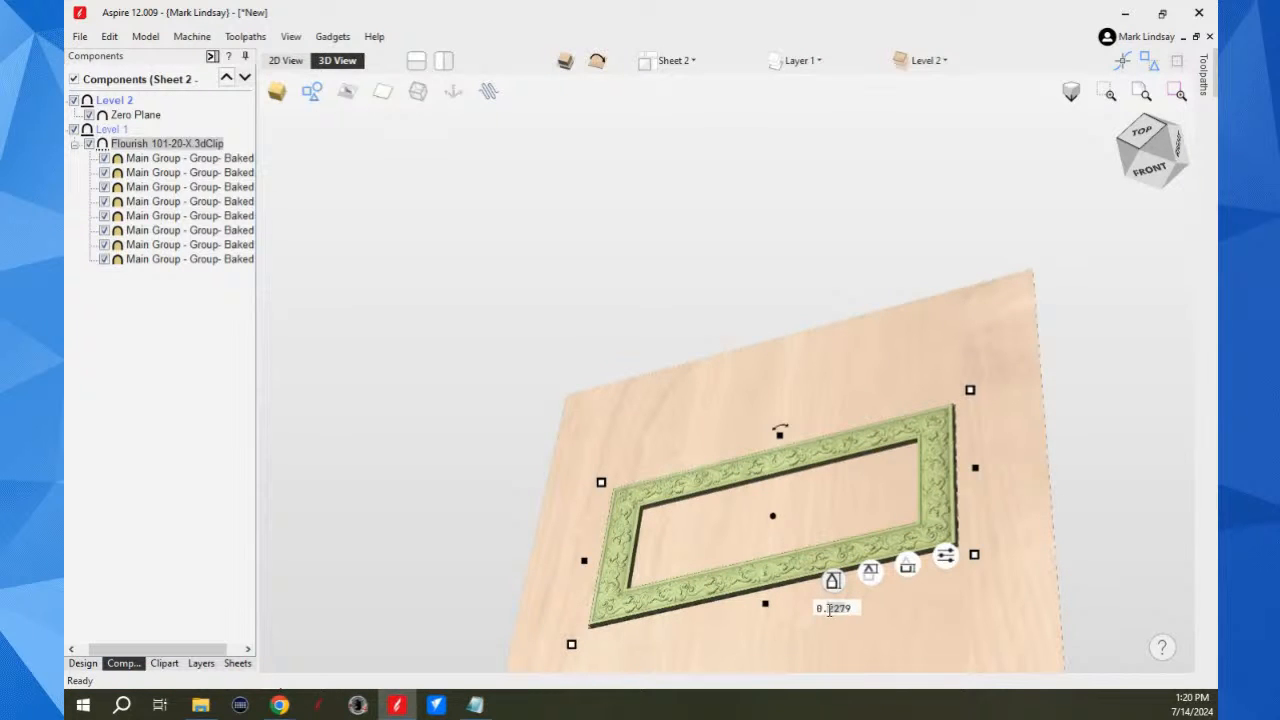
pyautogui.write('.3')
pyautogui.click(848, 607)
pyautogui.press('BackSpace')
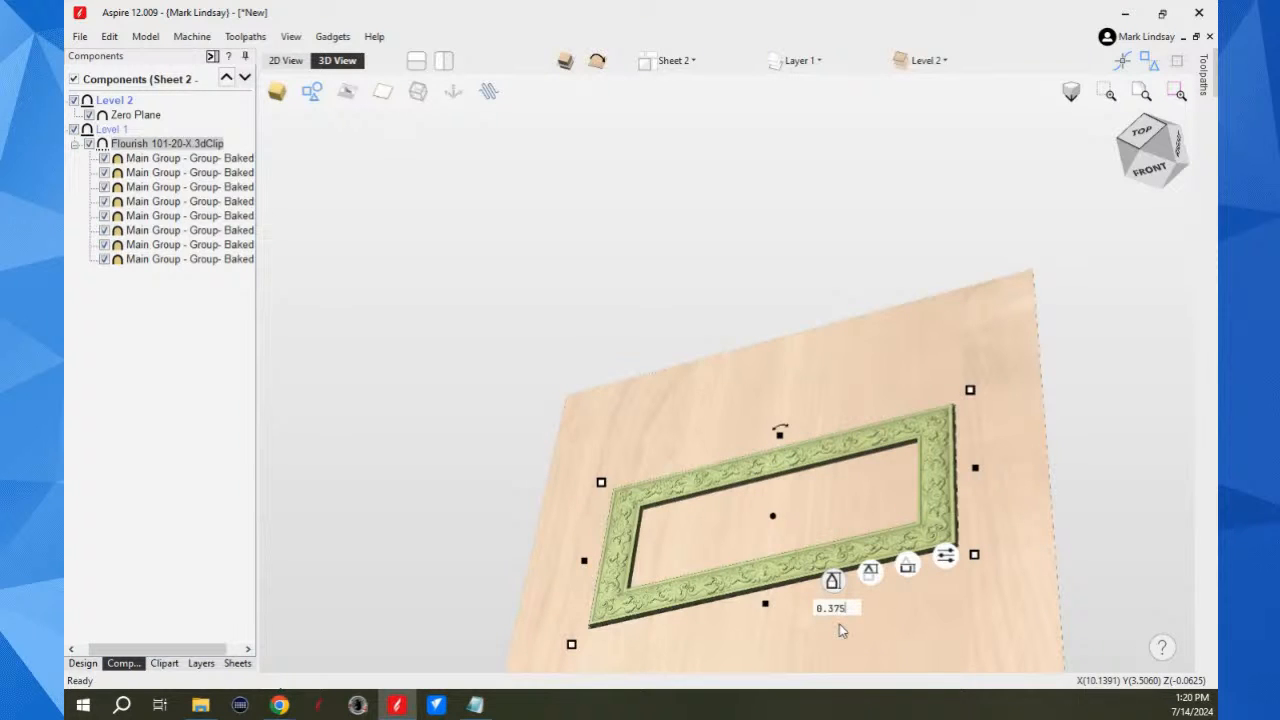
pyautogui.press('Return')
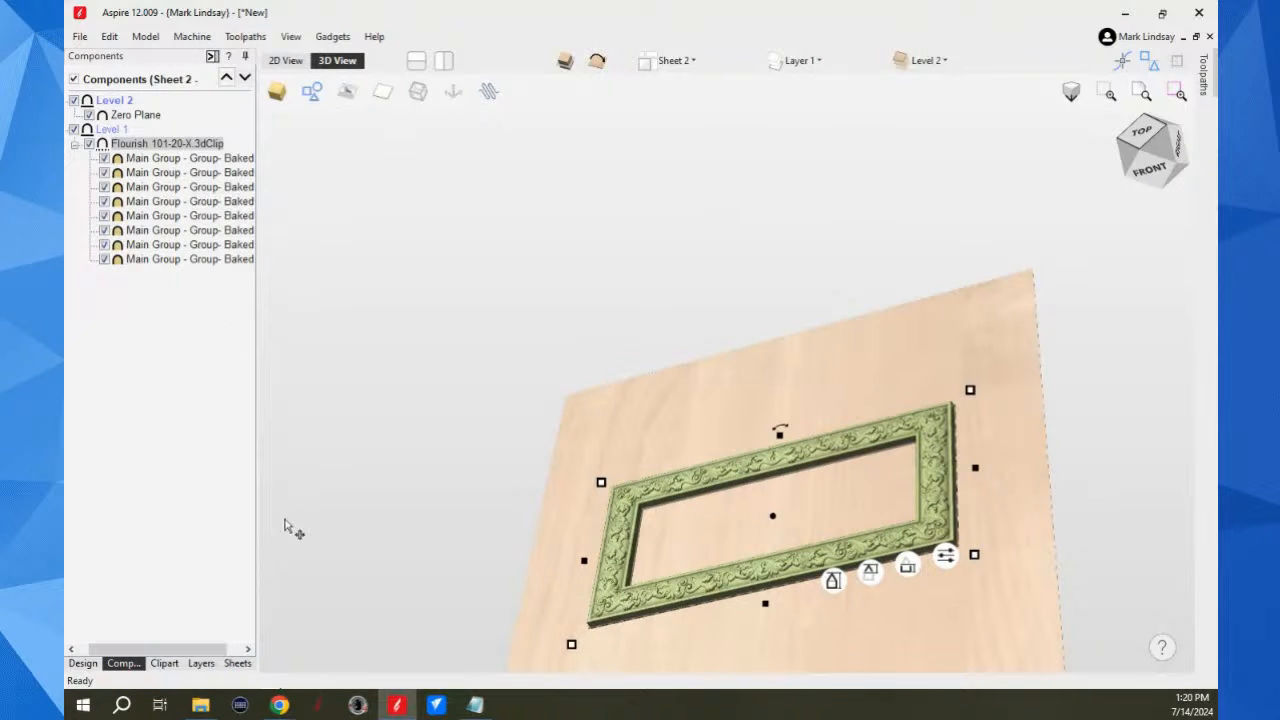
pyautogui.click(478, 336)
pyautogui.click(1142, 130)
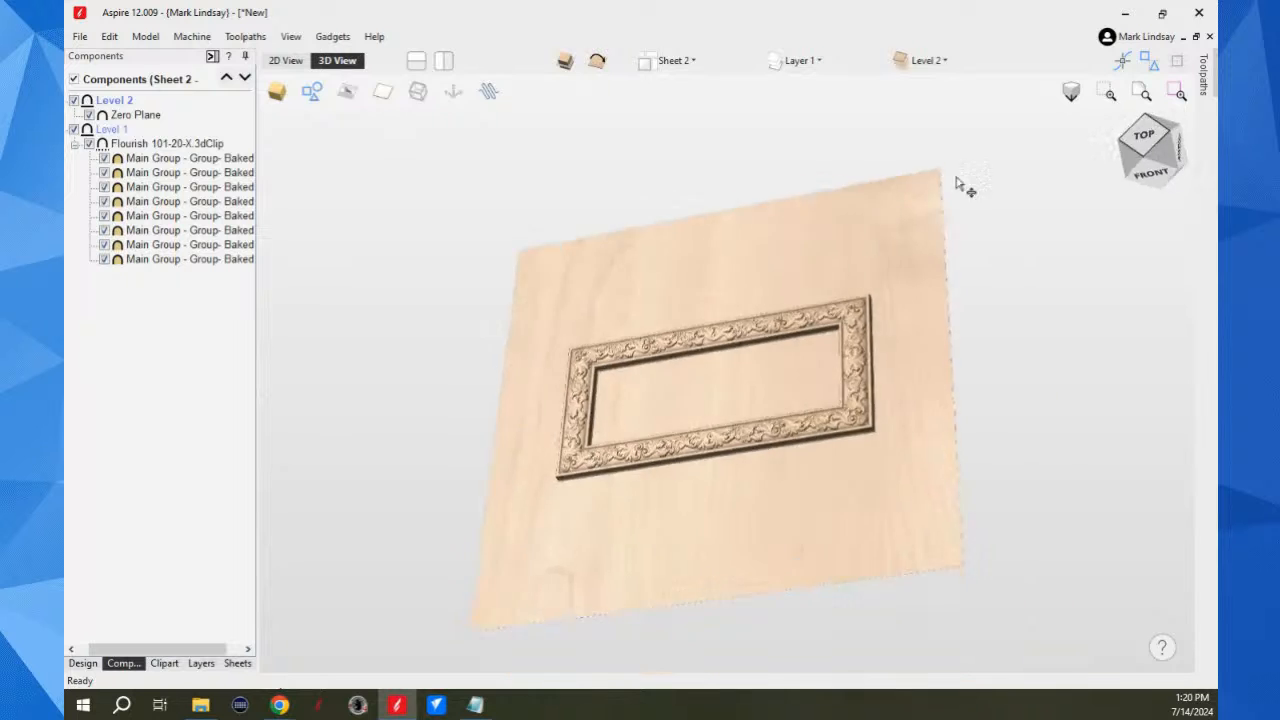
pyautogui.moveTo(837, 571); pyautogui.dragTo(789, 366)
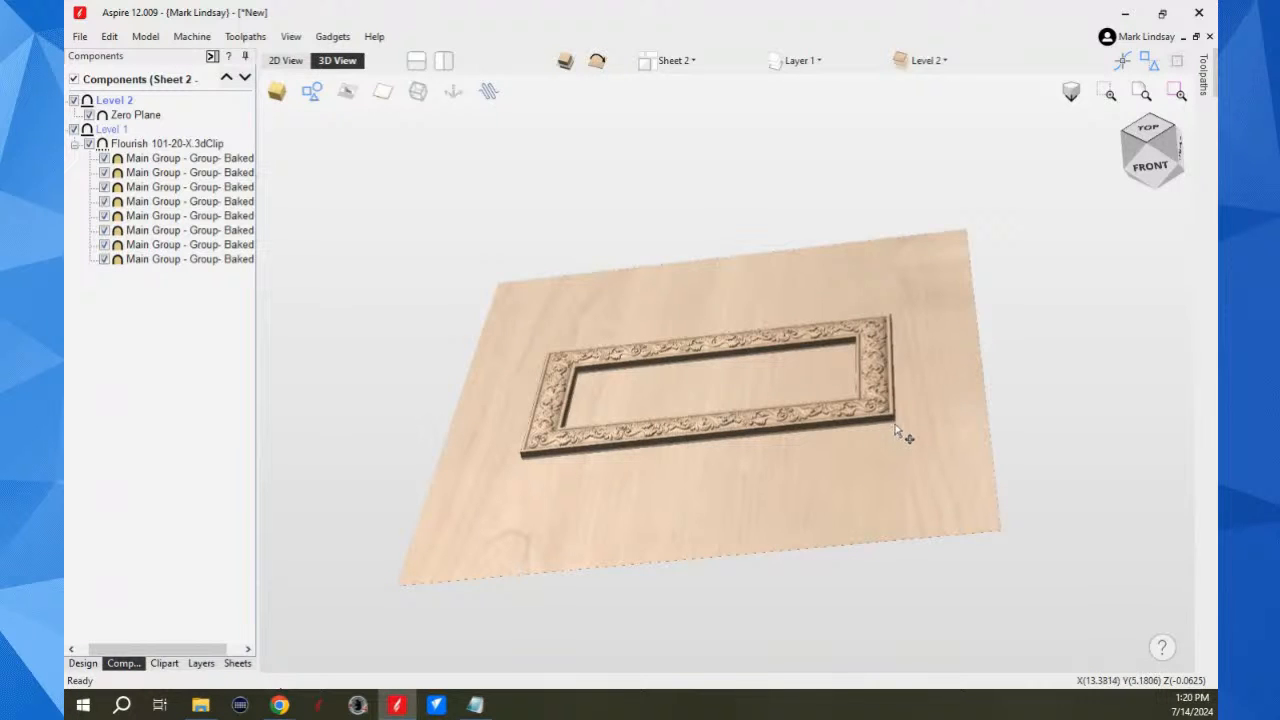
# Step: Examine the raised frame's corner and edges up close from a low angle and return to the top view
pyautogui.scroll(3, 890, 412)
pyautogui.scroll(2, 841, 409)
pyautogui.moveTo(920, 497); pyautogui.dragTo(880, 474)
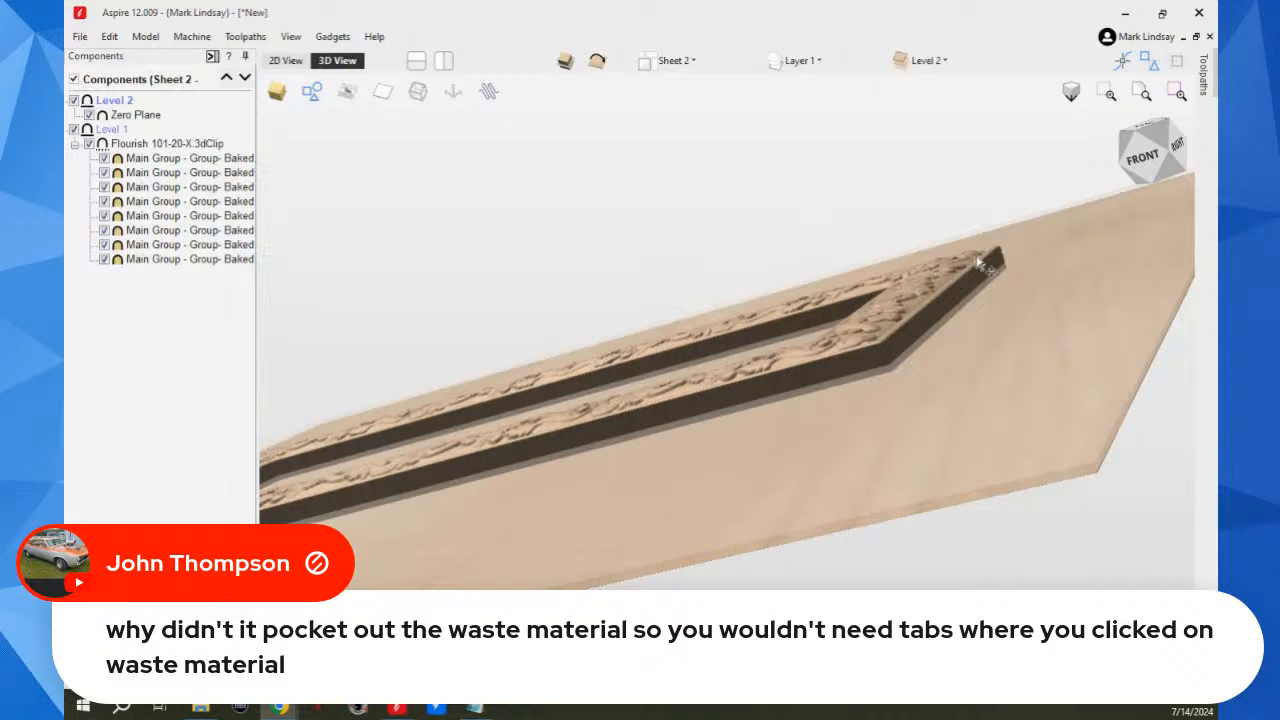
pyautogui.click(1131, 128)
pyautogui.click(1133, 128)
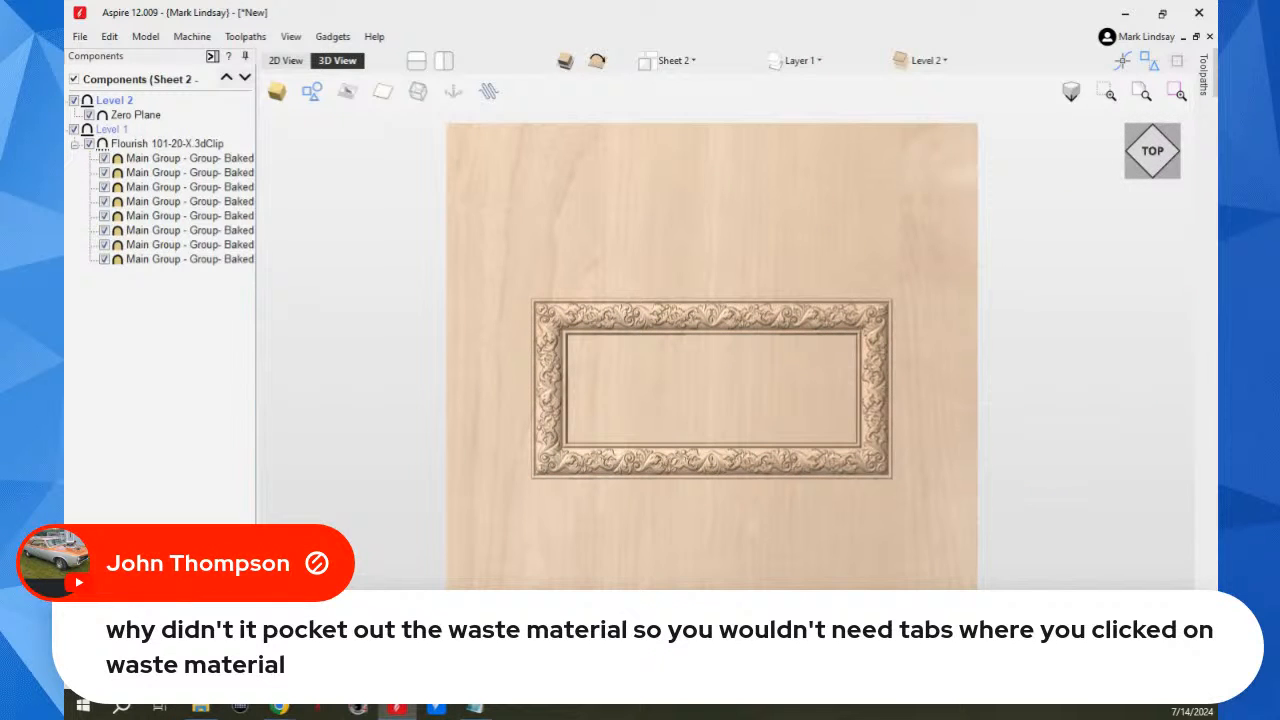
# Step: Make Sheet 1 the active sheet in the 2D view and bring up the toolpath operations
pyautogui.click(232, 672)
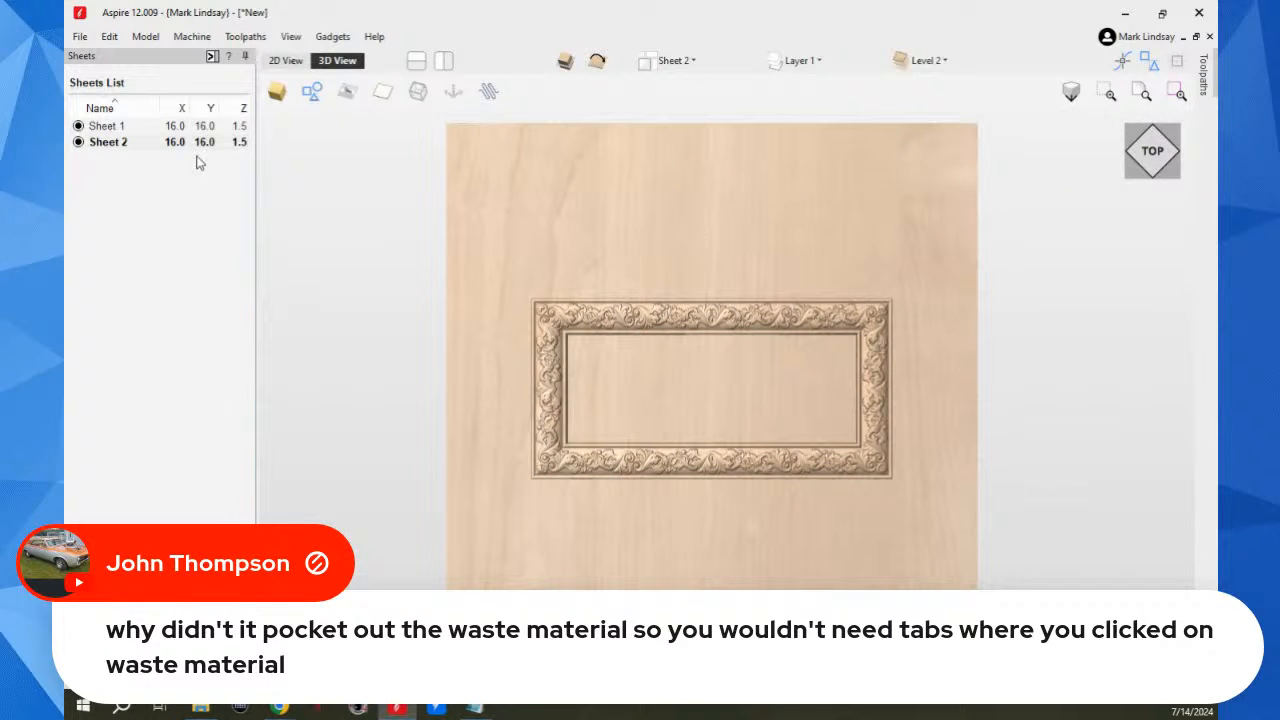
pyautogui.click(116, 129)
pyautogui.click(287, 60)
pyautogui.scroll(-5, 850, 390)
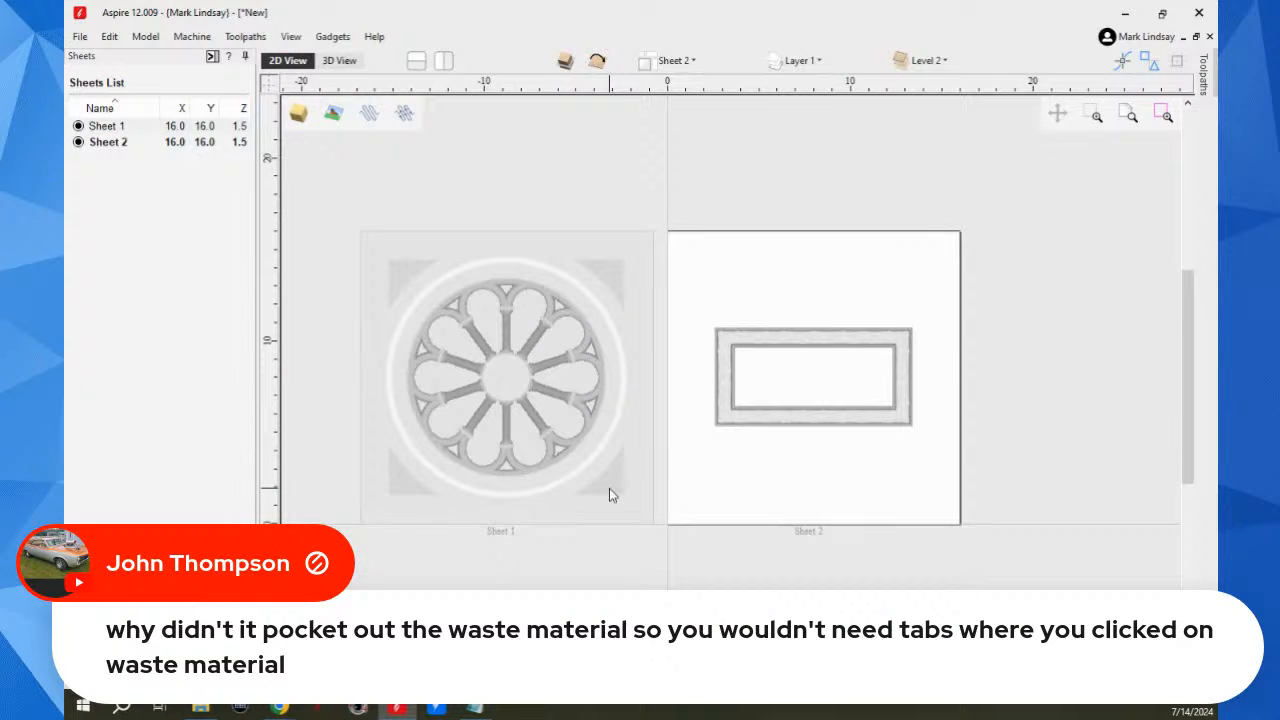
pyautogui.click(610, 489)
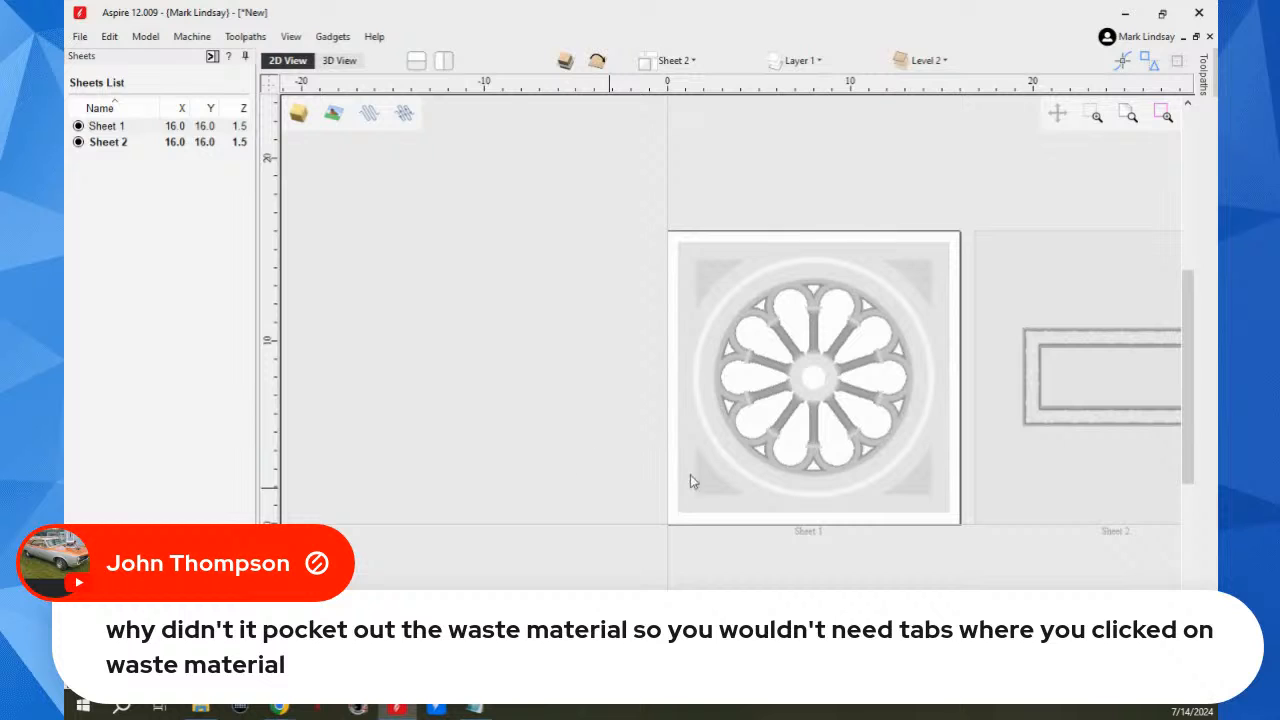
pyautogui.click(222, 58)
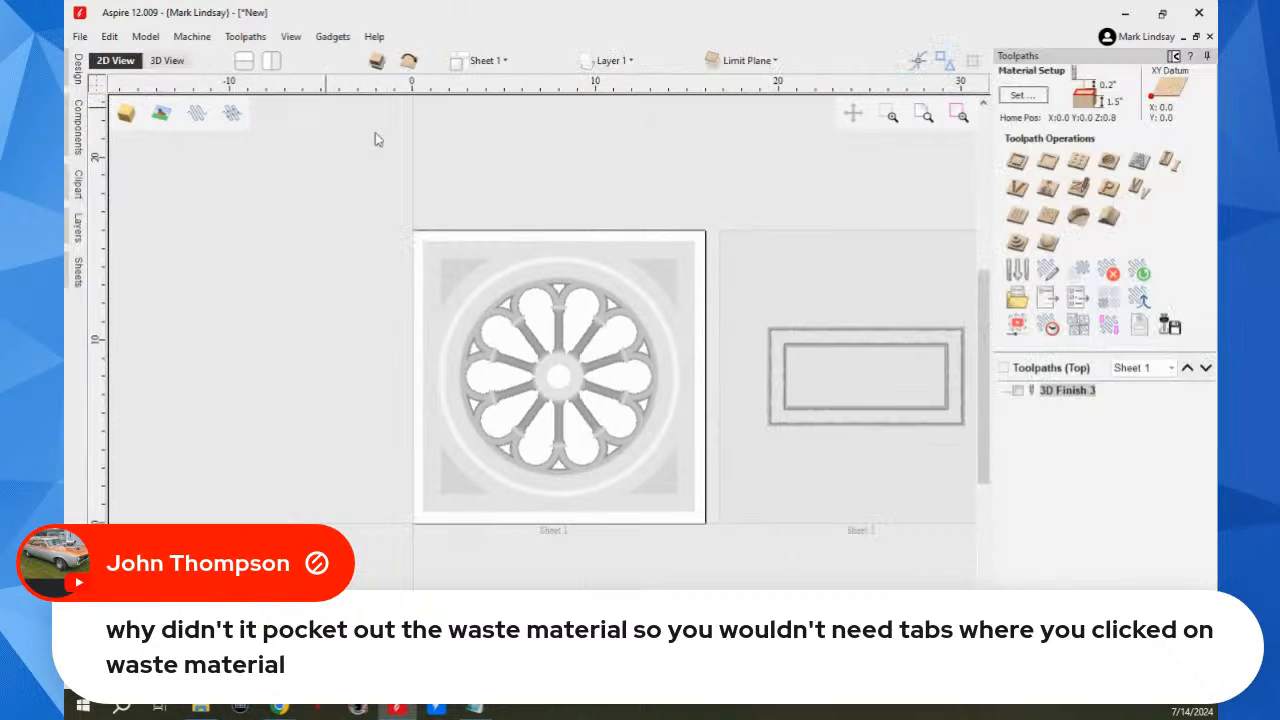
# Step: Open the 3D Finish 3 toolpath of Sheet 1, review its machining boundary and strategy settings, and close it without recalculating
pyautogui.scroll(2, 490, 390)
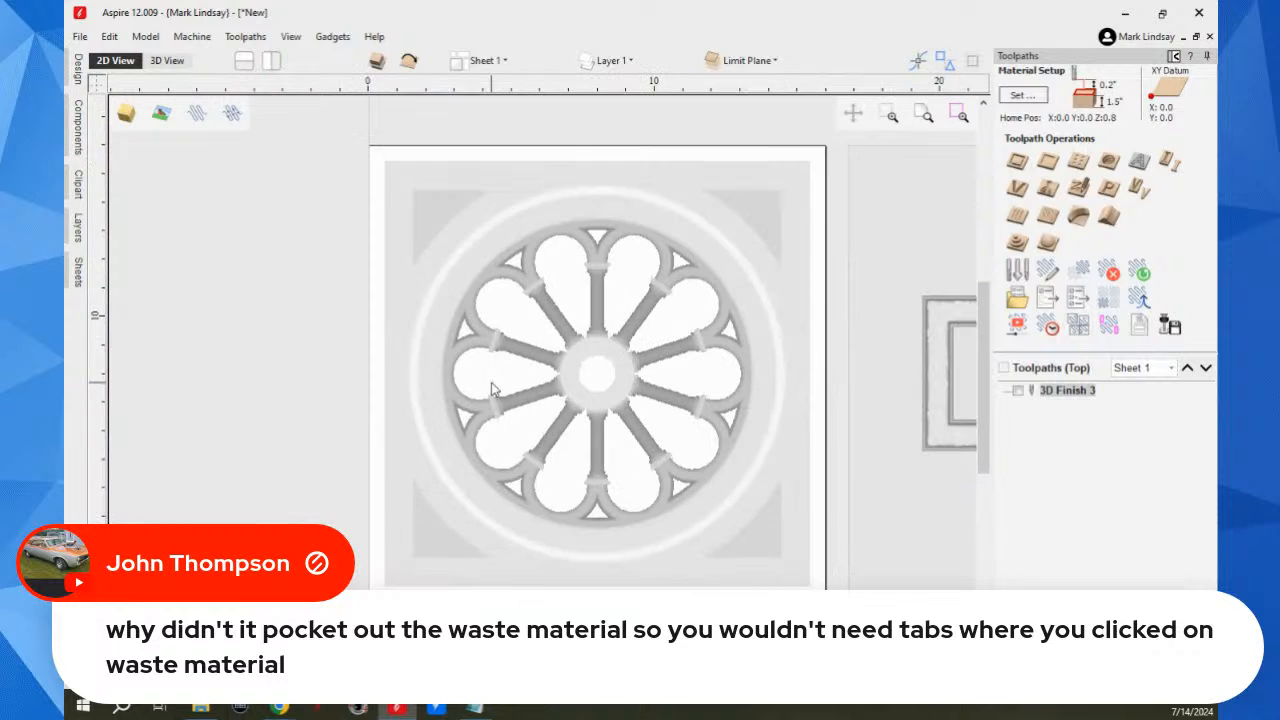
pyautogui.scroll(1, 720, 364)
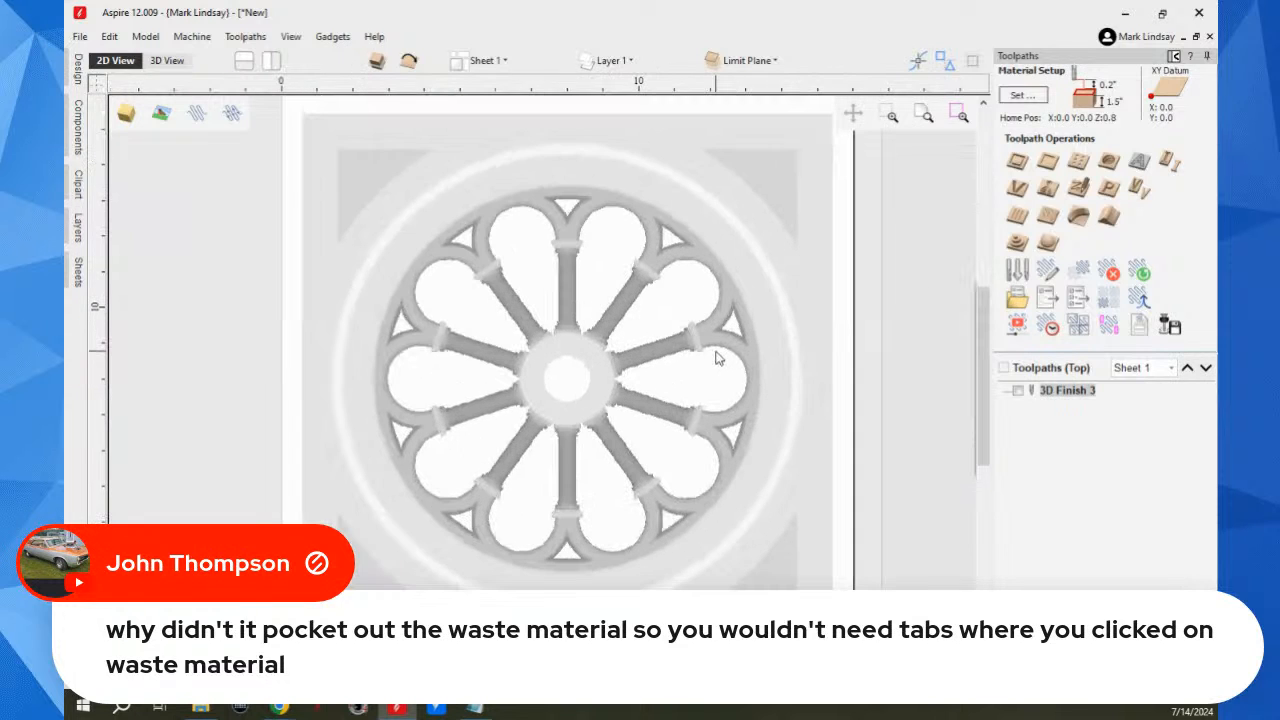
pyautogui.doubleClick(1063, 391)
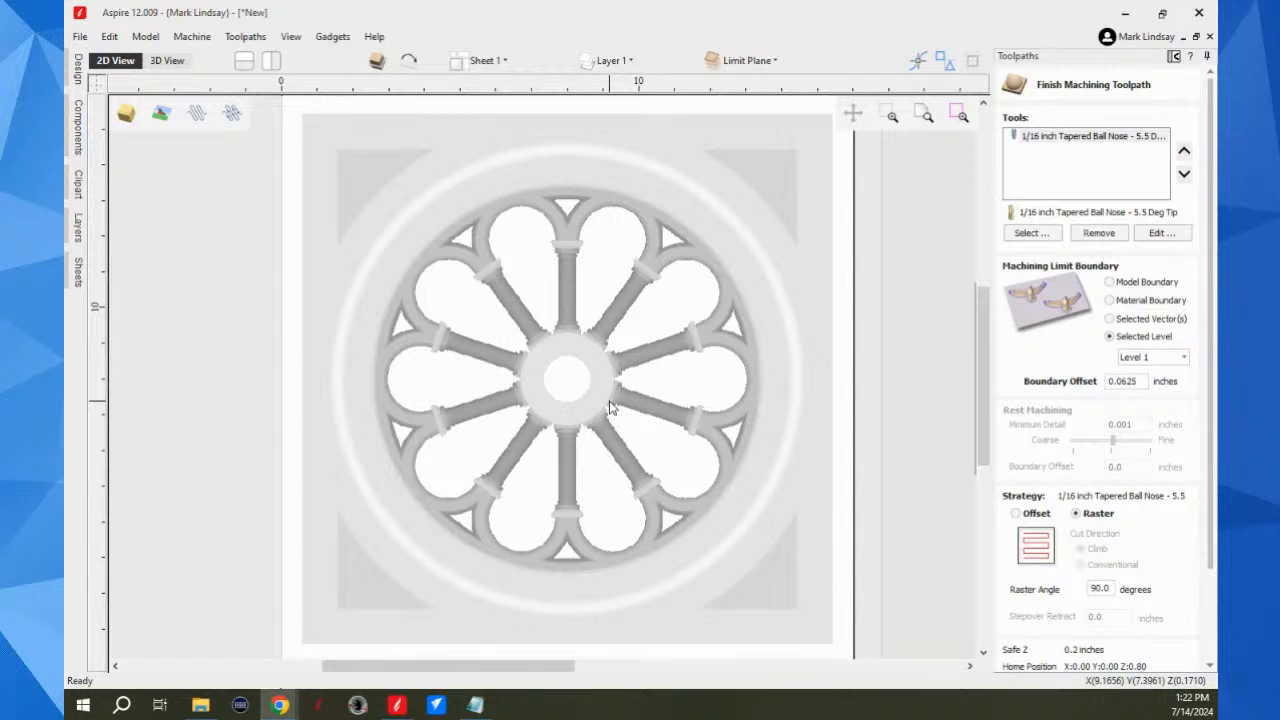
pyautogui.scroll(-4, 600, 400)
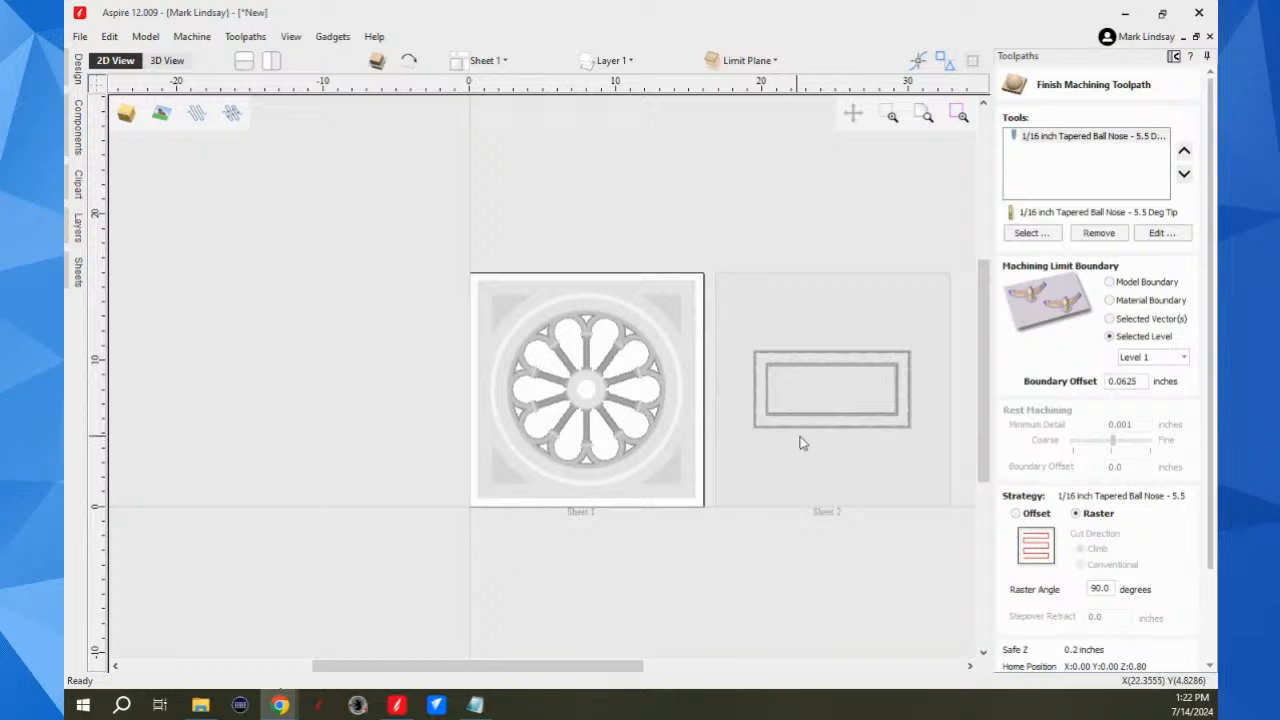
pyautogui.scroll(-3, 1135, 555)
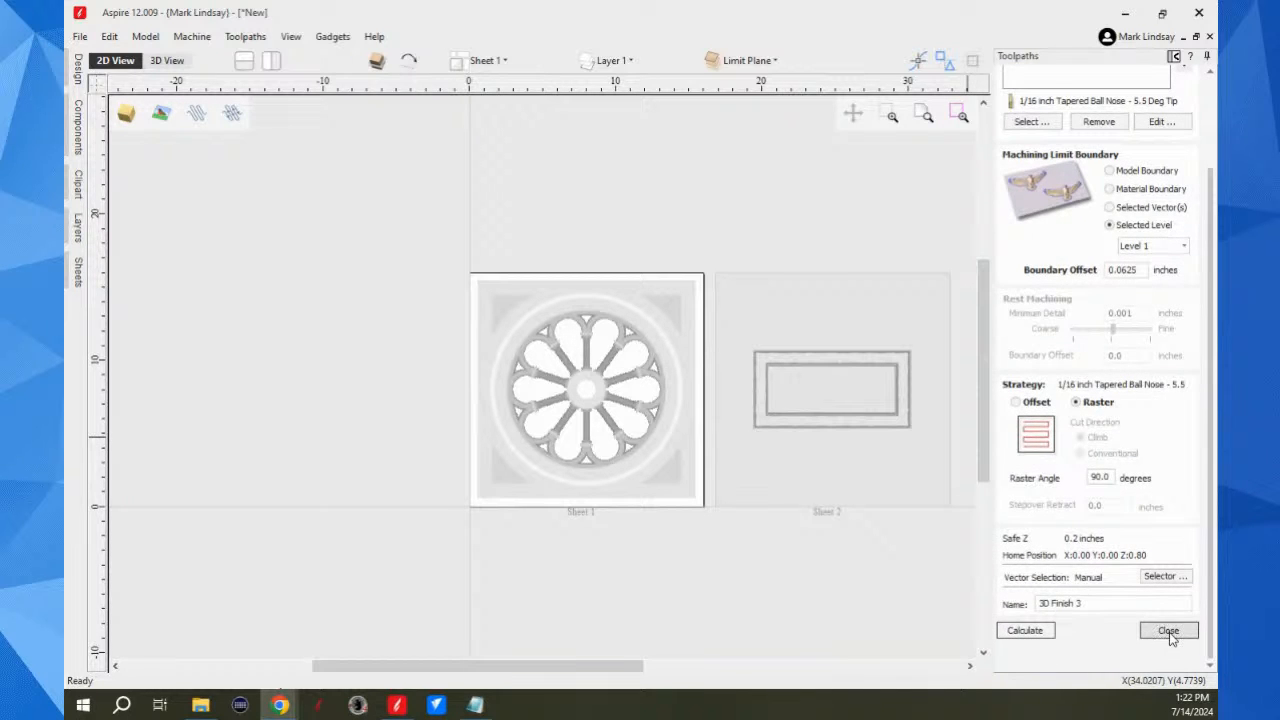
pyautogui.click(1168, 631)
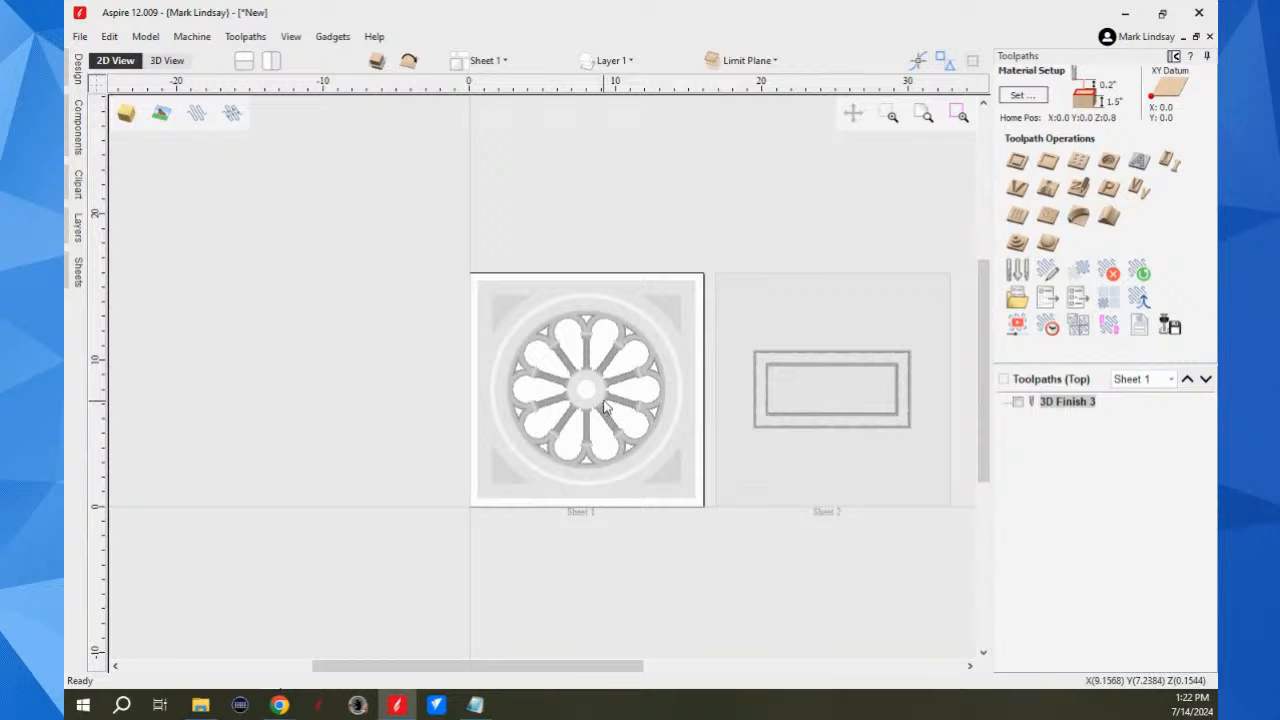
# Step: Show Sheet 1 in 3D, make Level 1 the current level, and leave the model deselected
pyautogui.scroll(3, 604, 407)
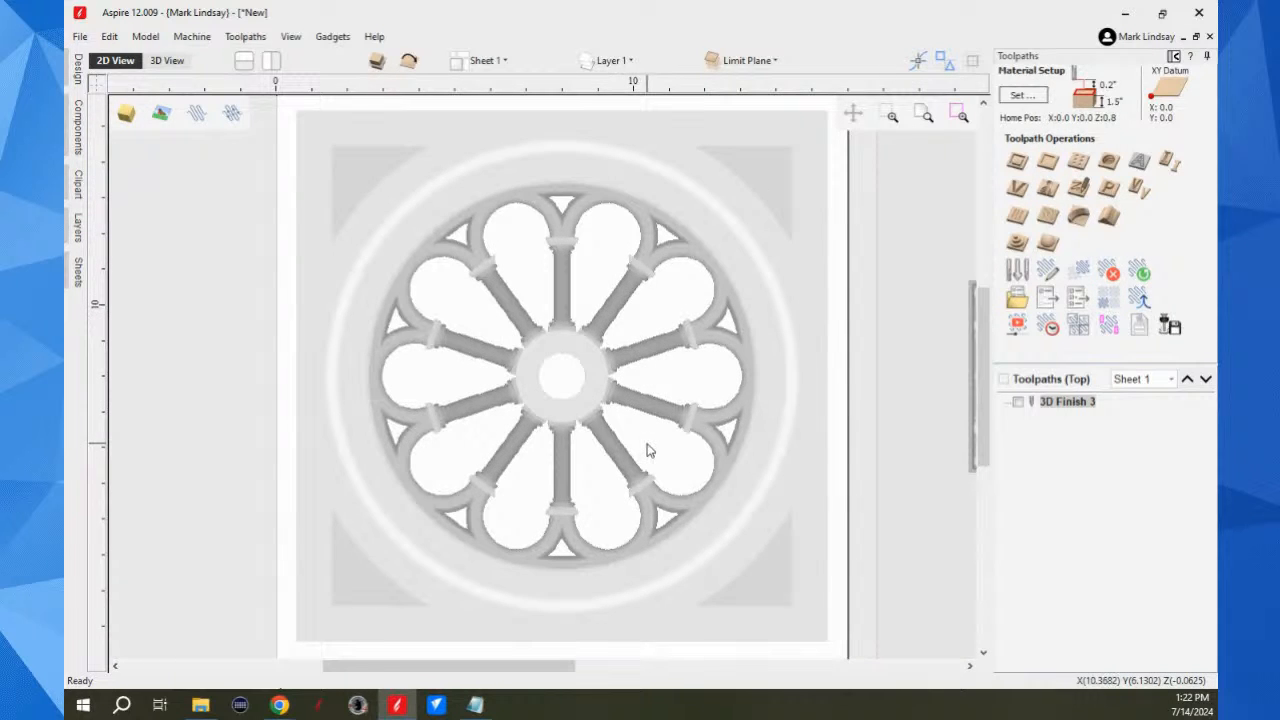
pyautogui.click(167, 61)
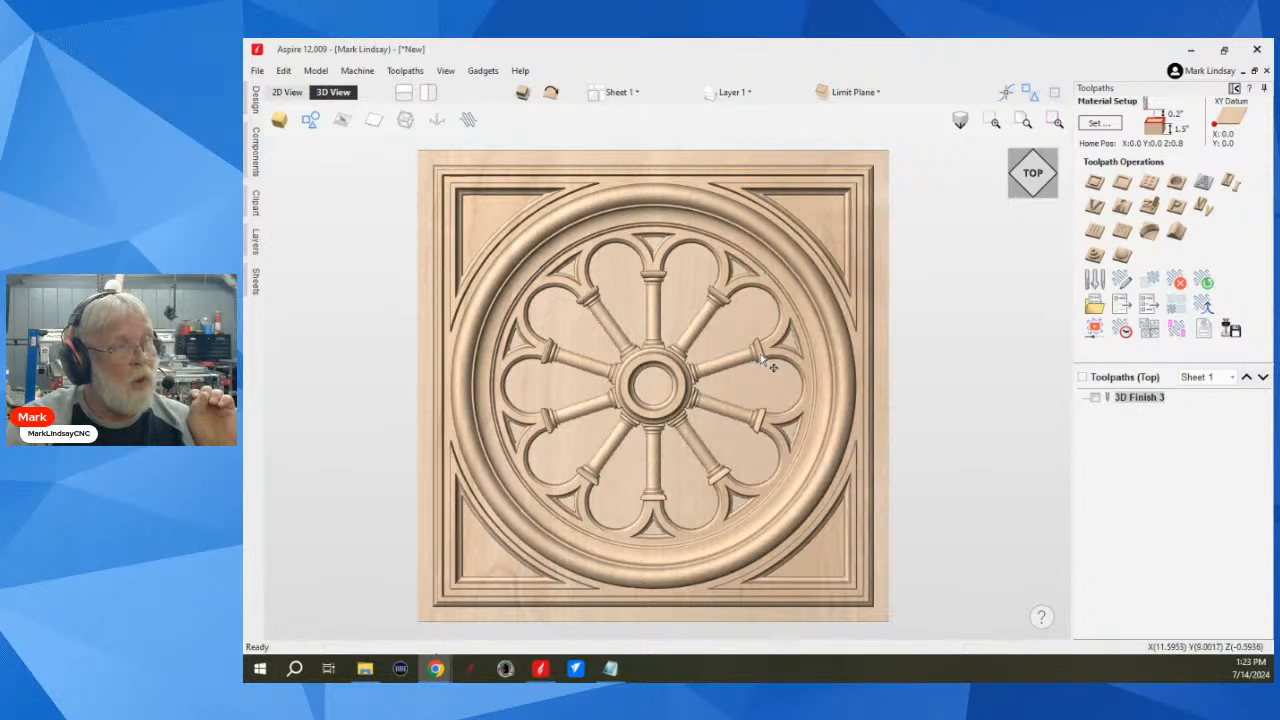
pyautogui.click(876, 92)
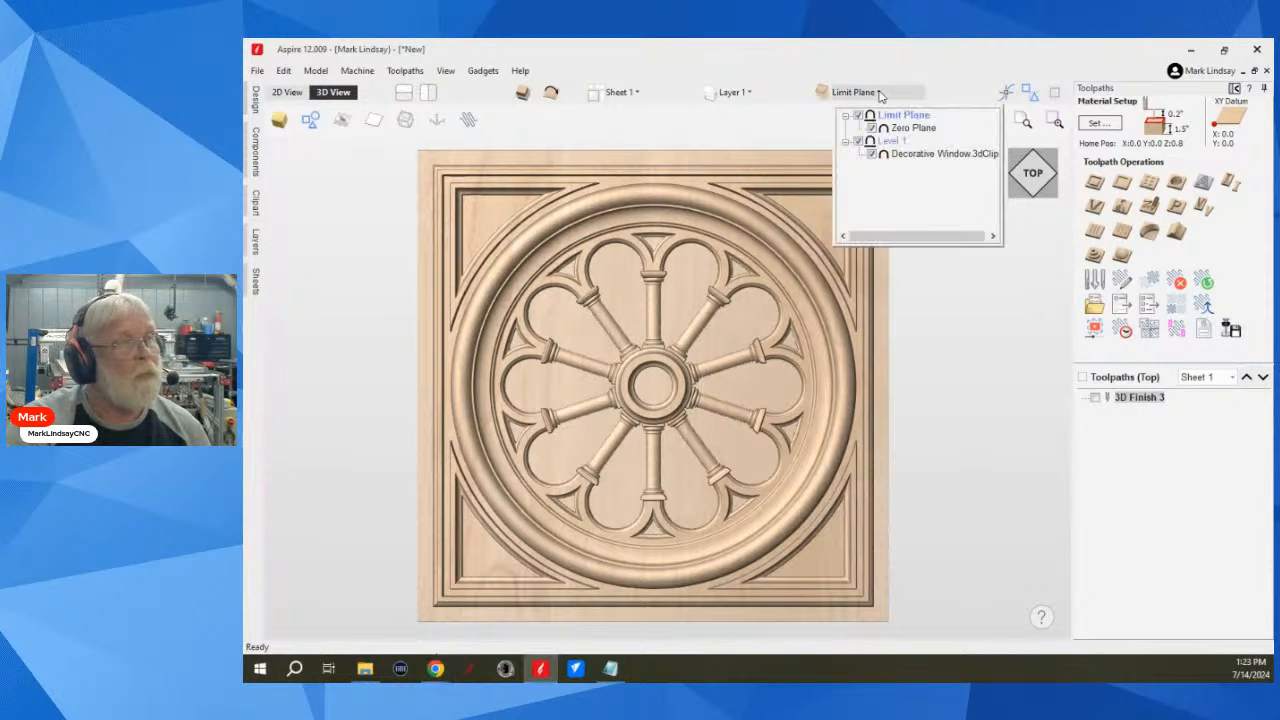
pyautogui.click(893, 141)
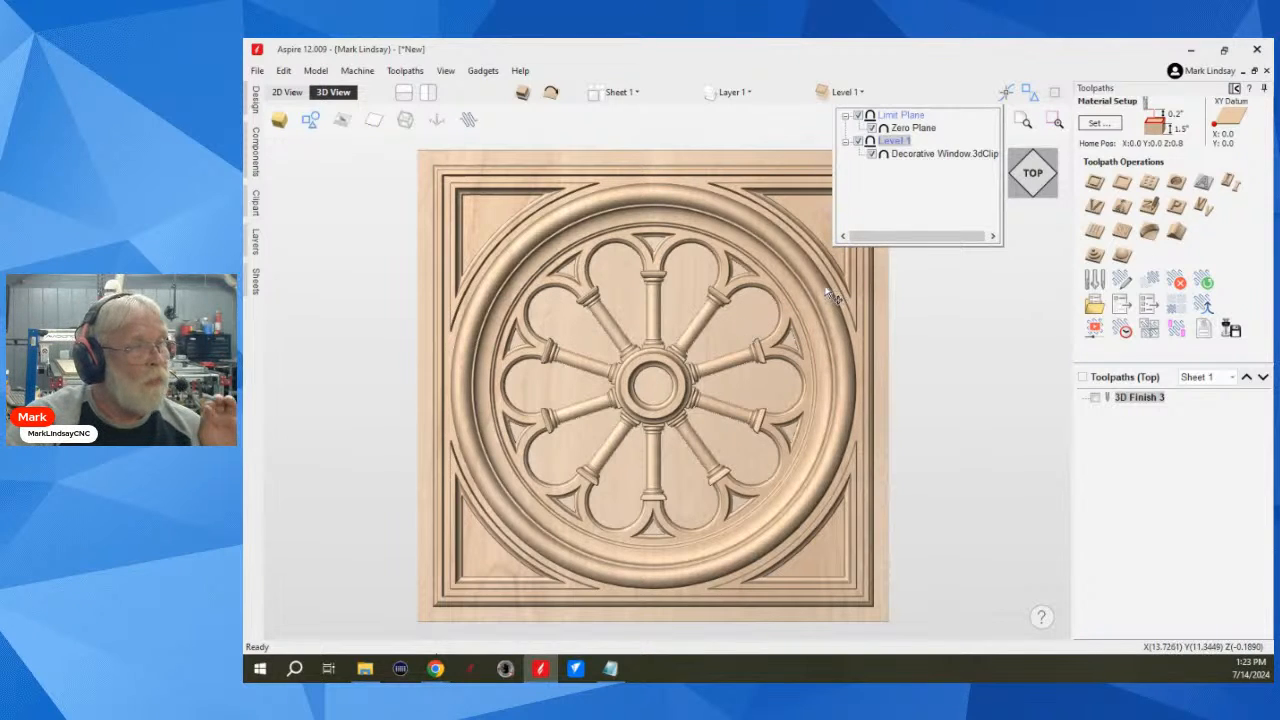
pyautogui.click(840, 412)
pyautogui.click(813, 559)
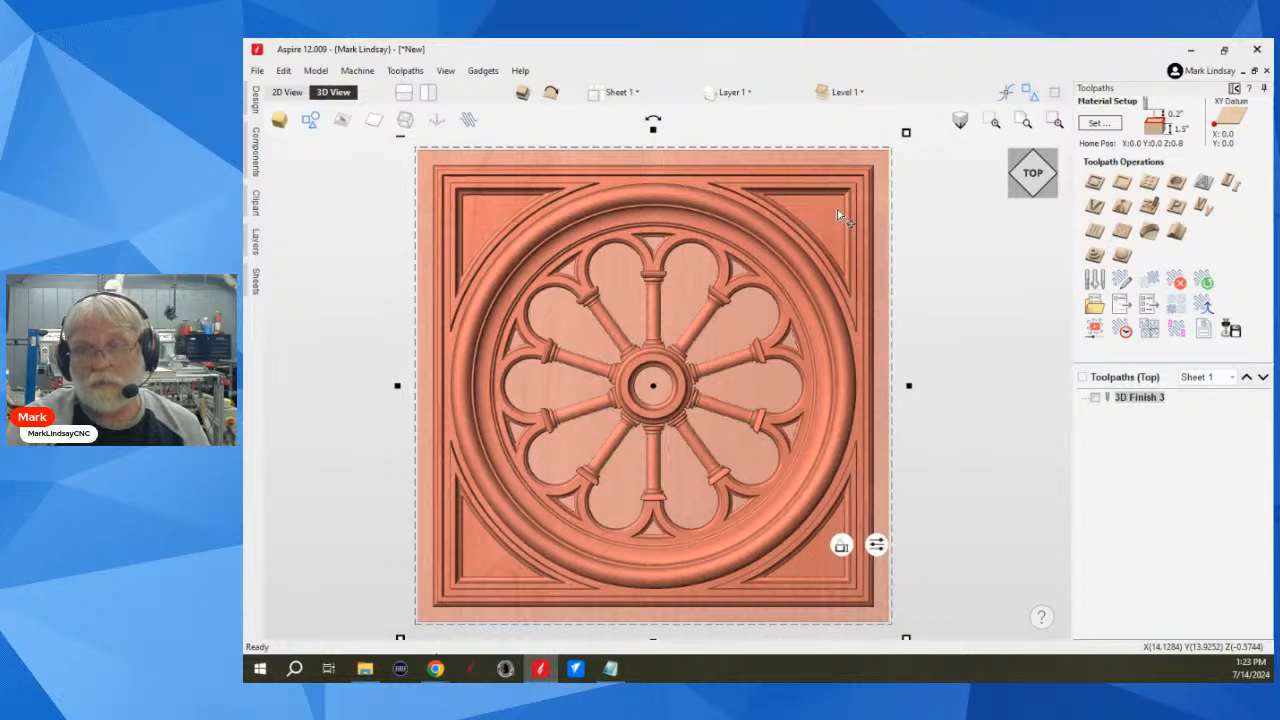
pyautogui.click(950, 524)
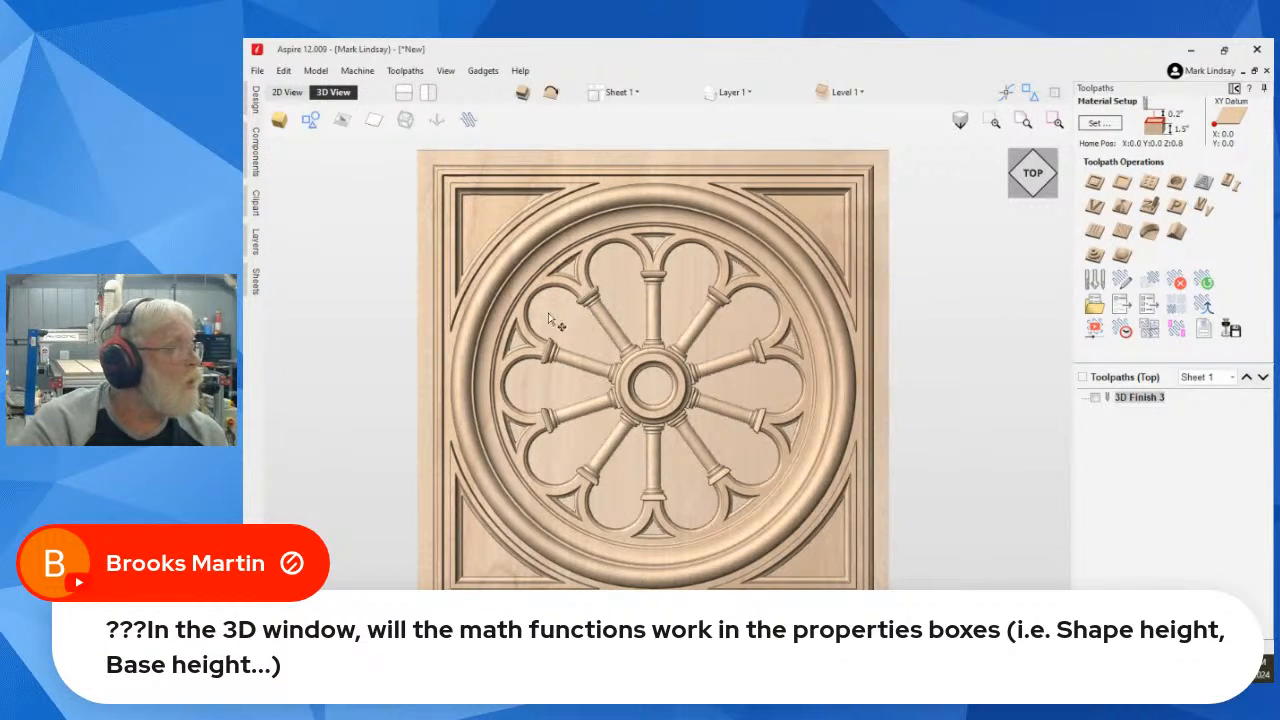
# Step: Make Sheet 2 the active sheet and show its decorative frame in the 3D view
pyautogui.scroll(-2, 567, 320)
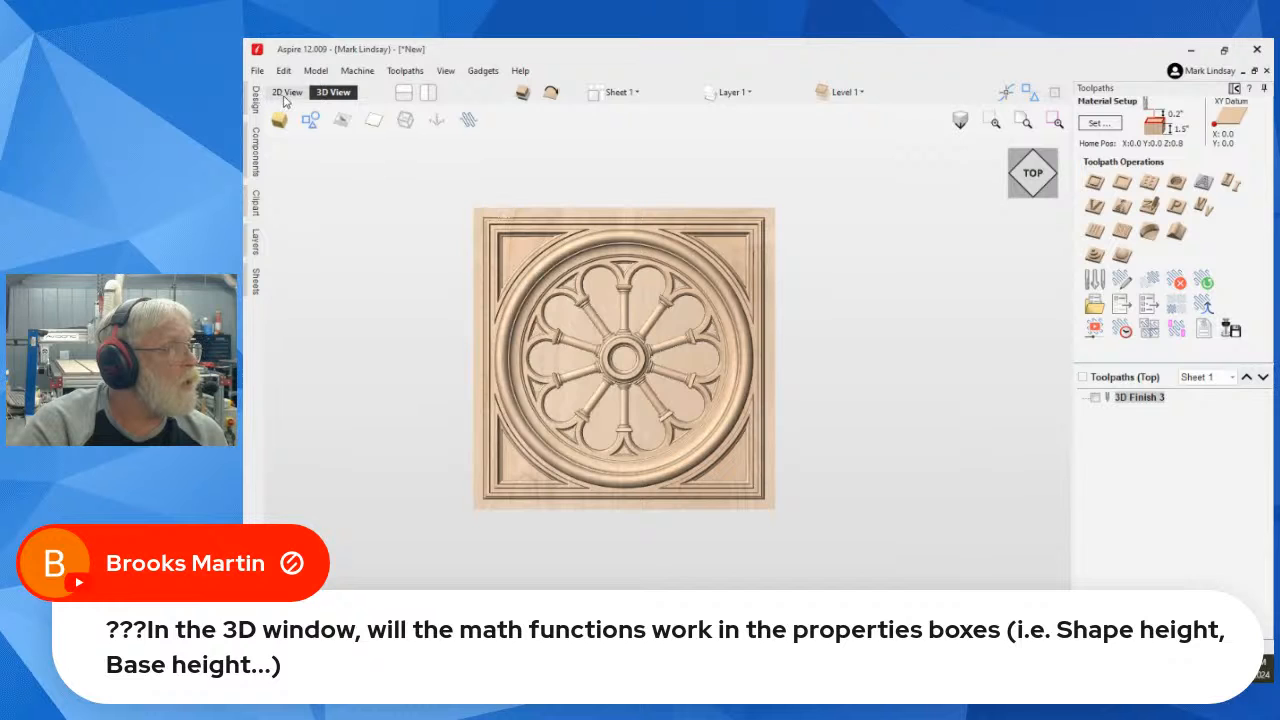
pyautogui.click(287, 93)
pyautogui.scroll(-3, 686, 486)
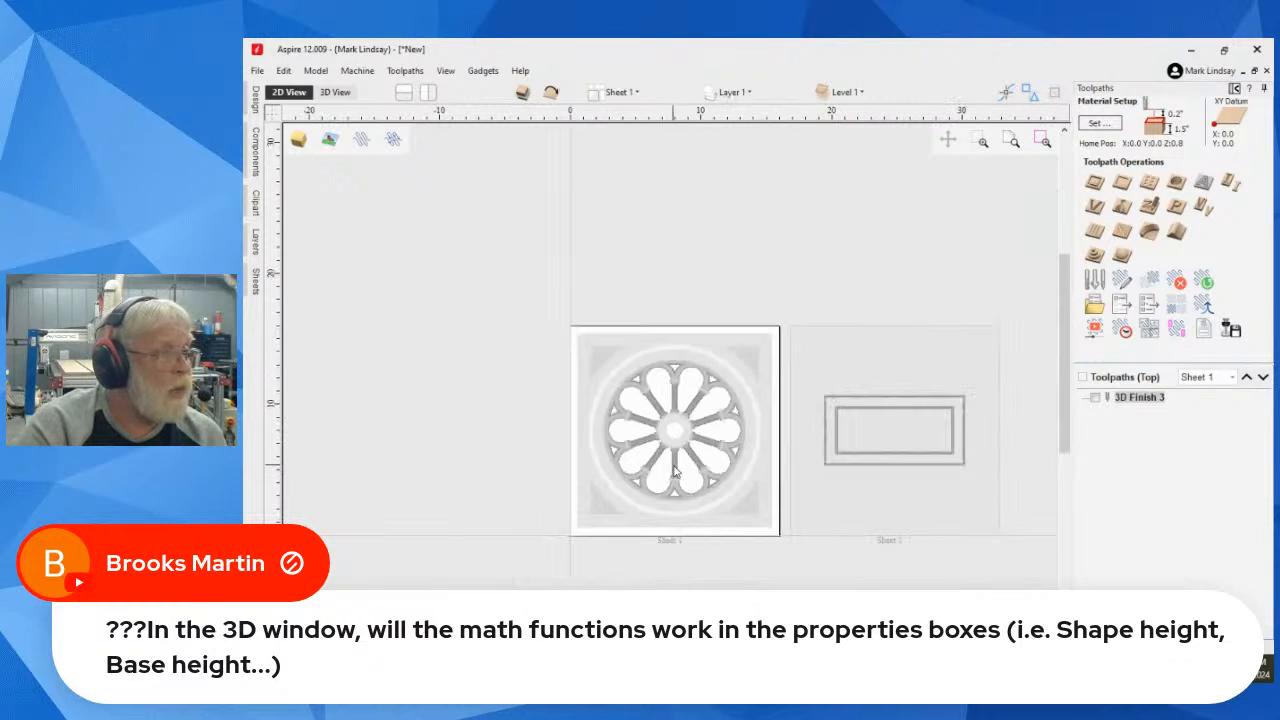
pyautogui.click(929, 480)
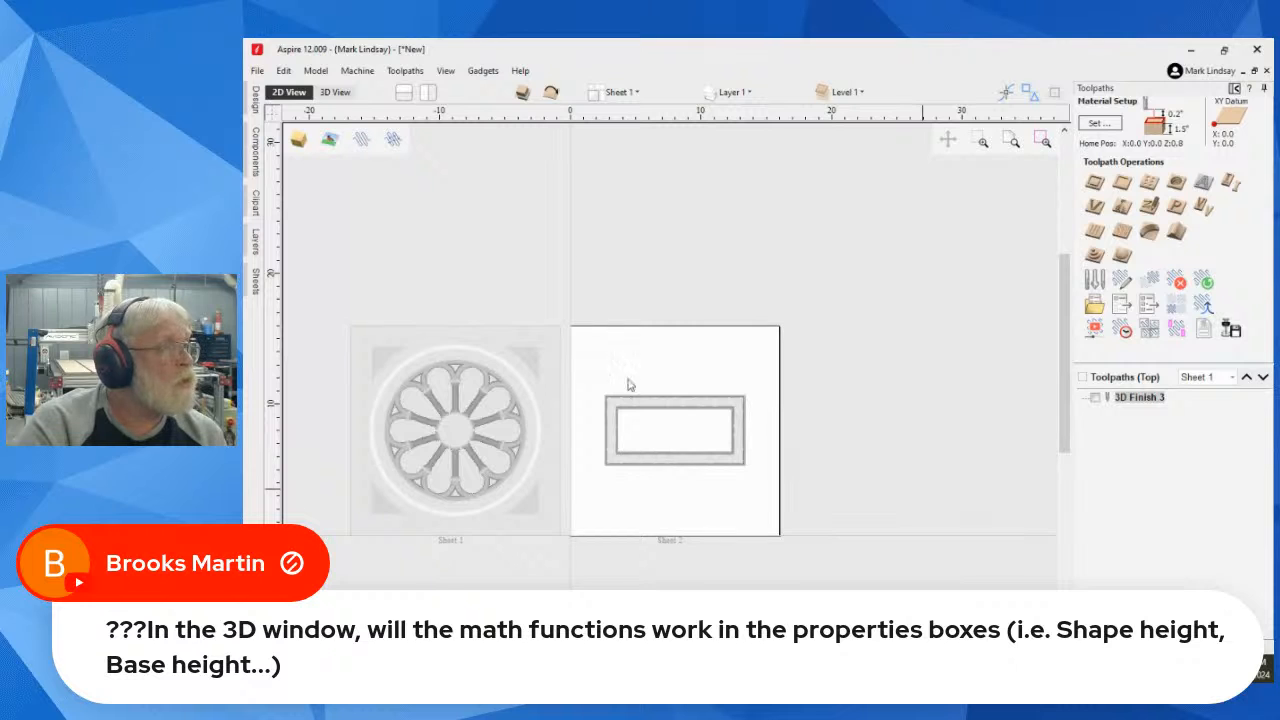
pyautogui.click(335, 92)
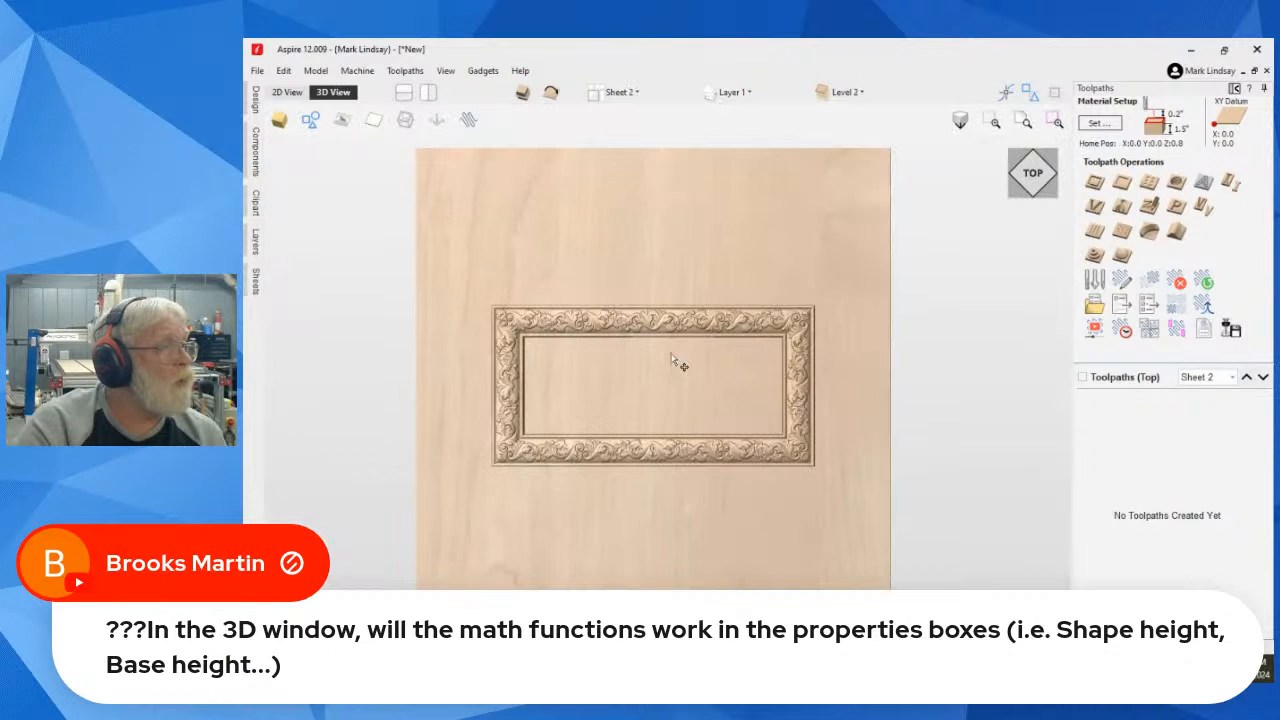
pyautogui.scroll(3, 680, 472)
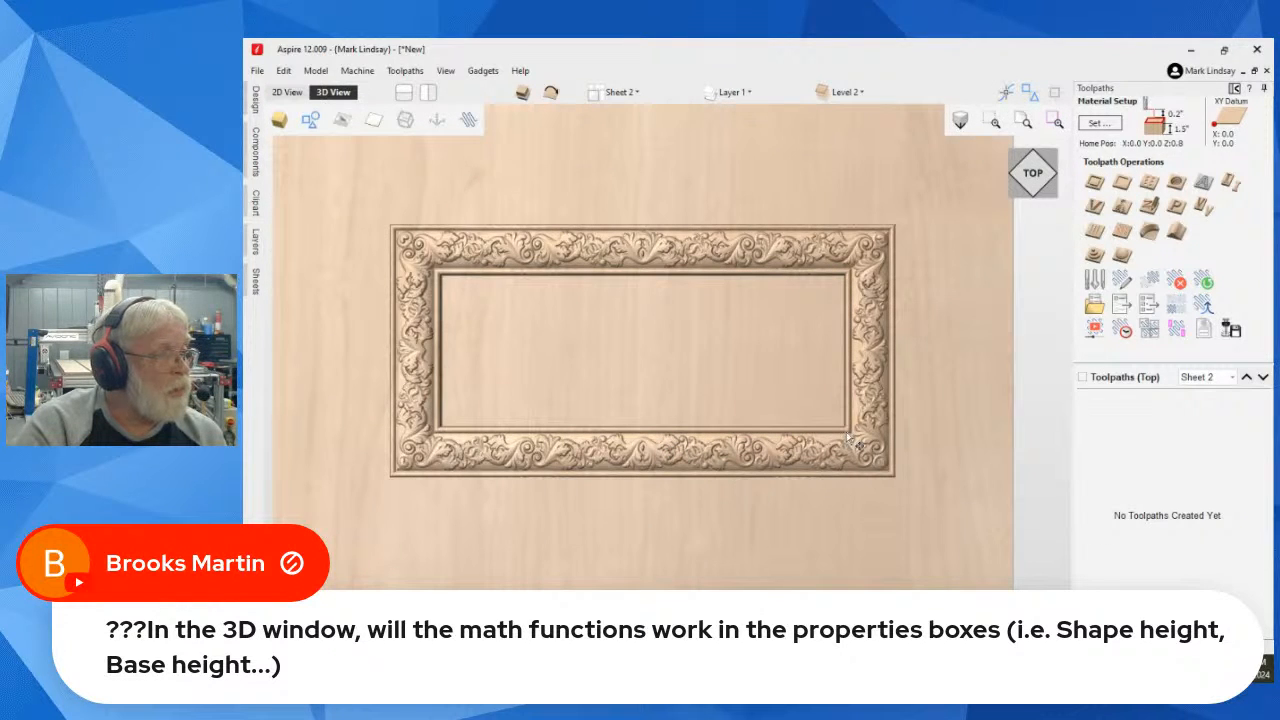
# Step: Make Level 1 the current level on Sheet 2 and select the Flourish 101-20-X frame component
pyautogui.click(907, 548)
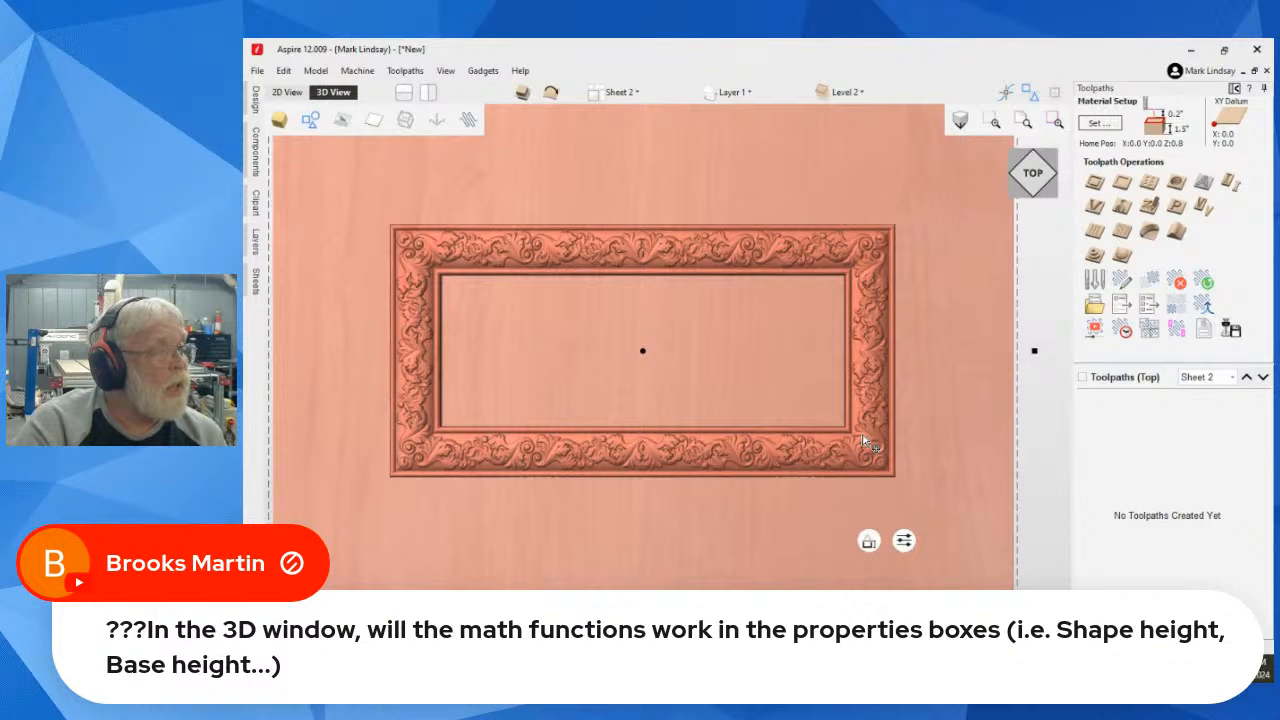
pyautogui.click(846, 92)
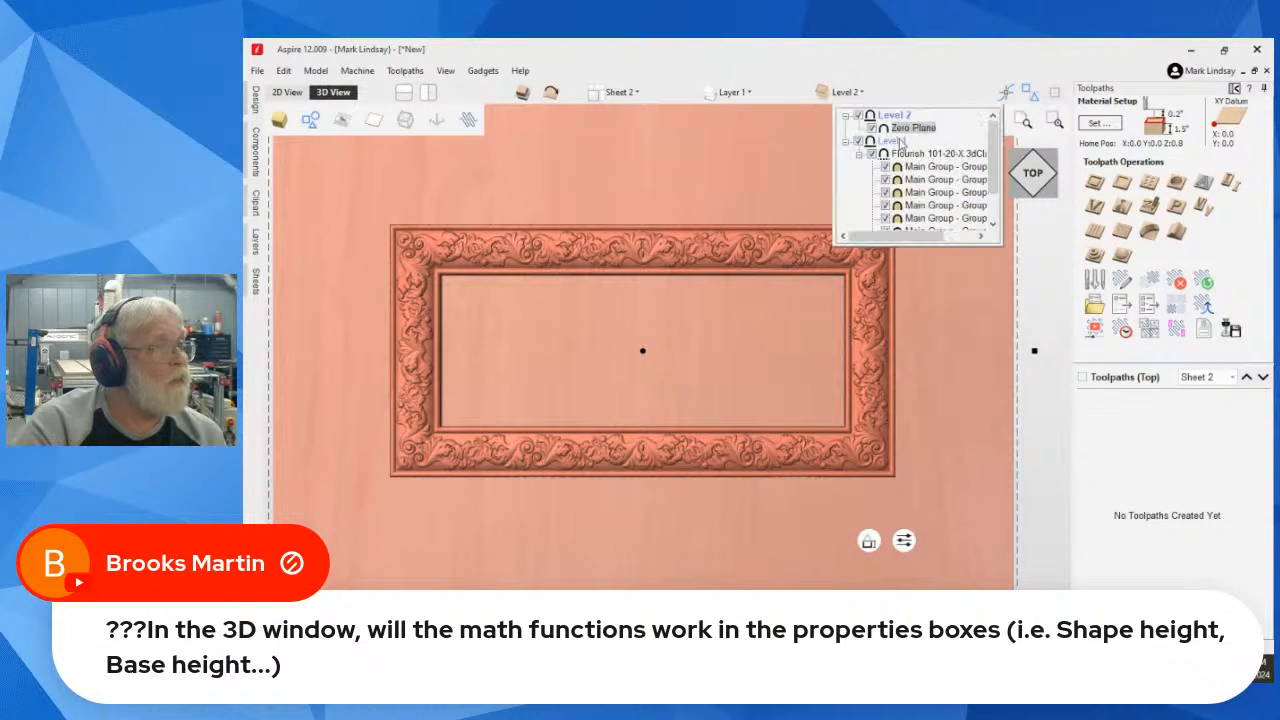
pyautogui.click(895, 143)
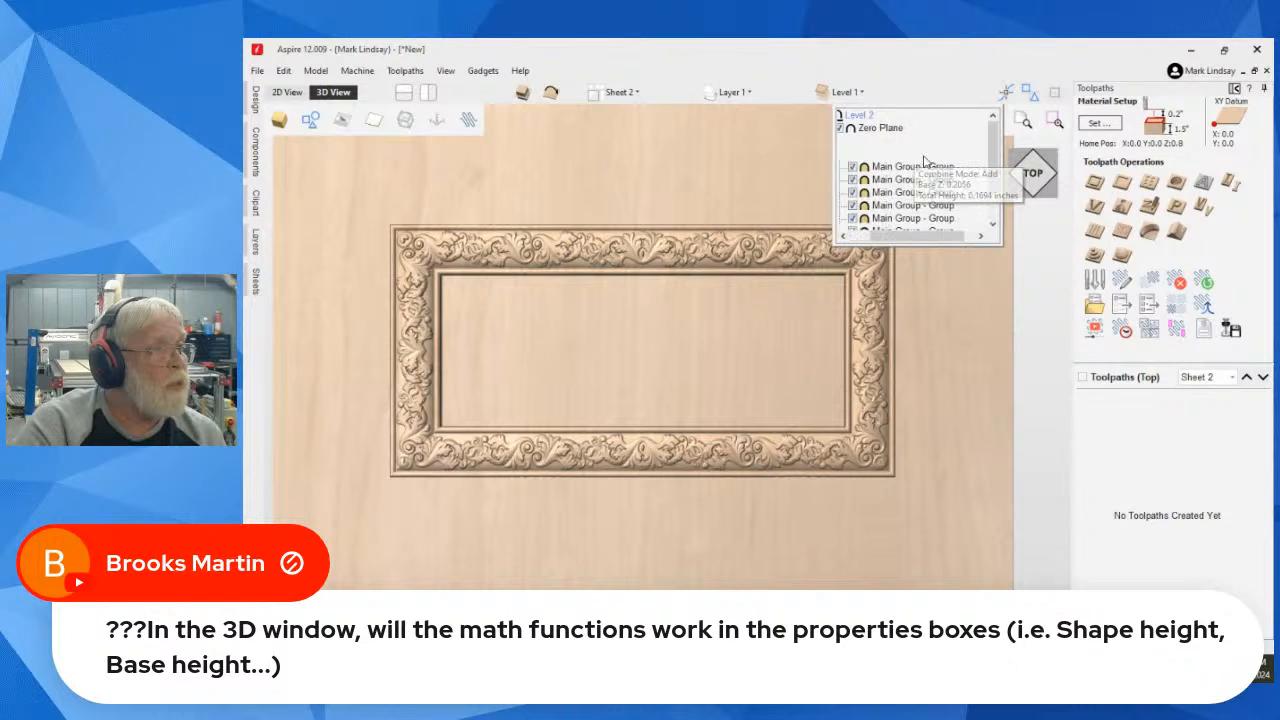
pyautogui.click(925, 156)
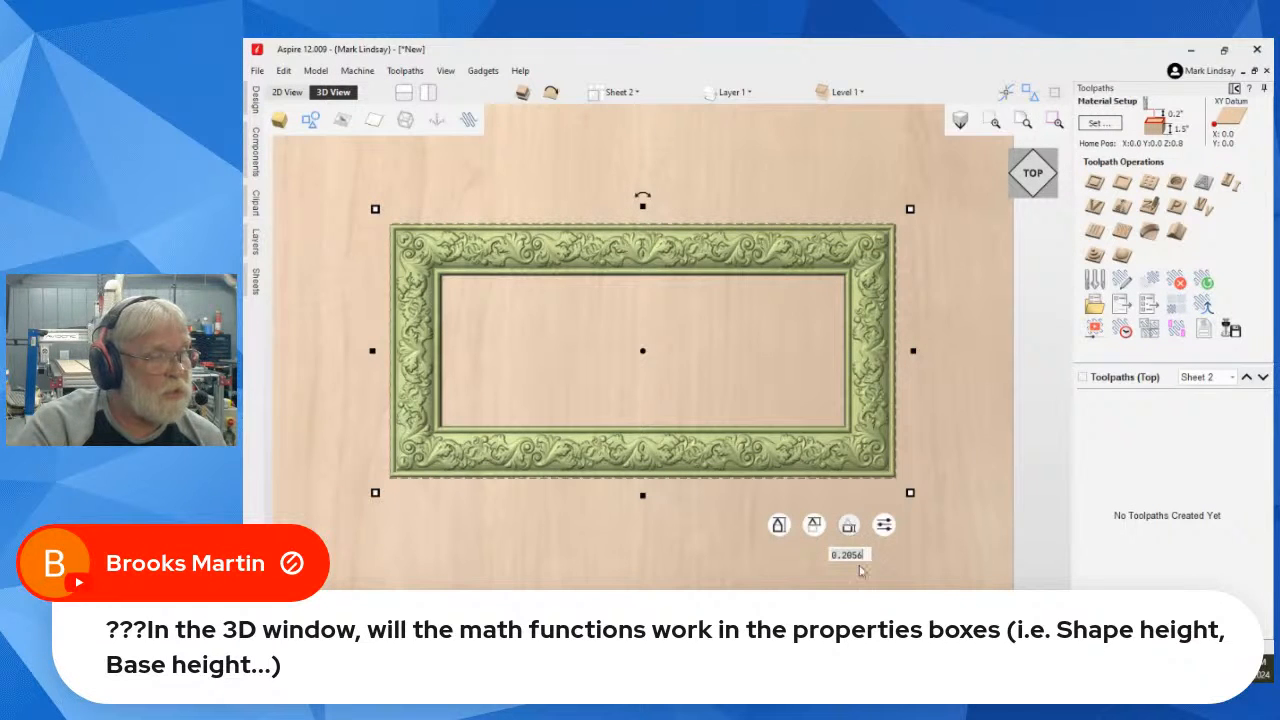
# Step: Increase the frame component's base height by 0.125 inches with the expression 0.2056+.125
pyautogui.click(864, 553)
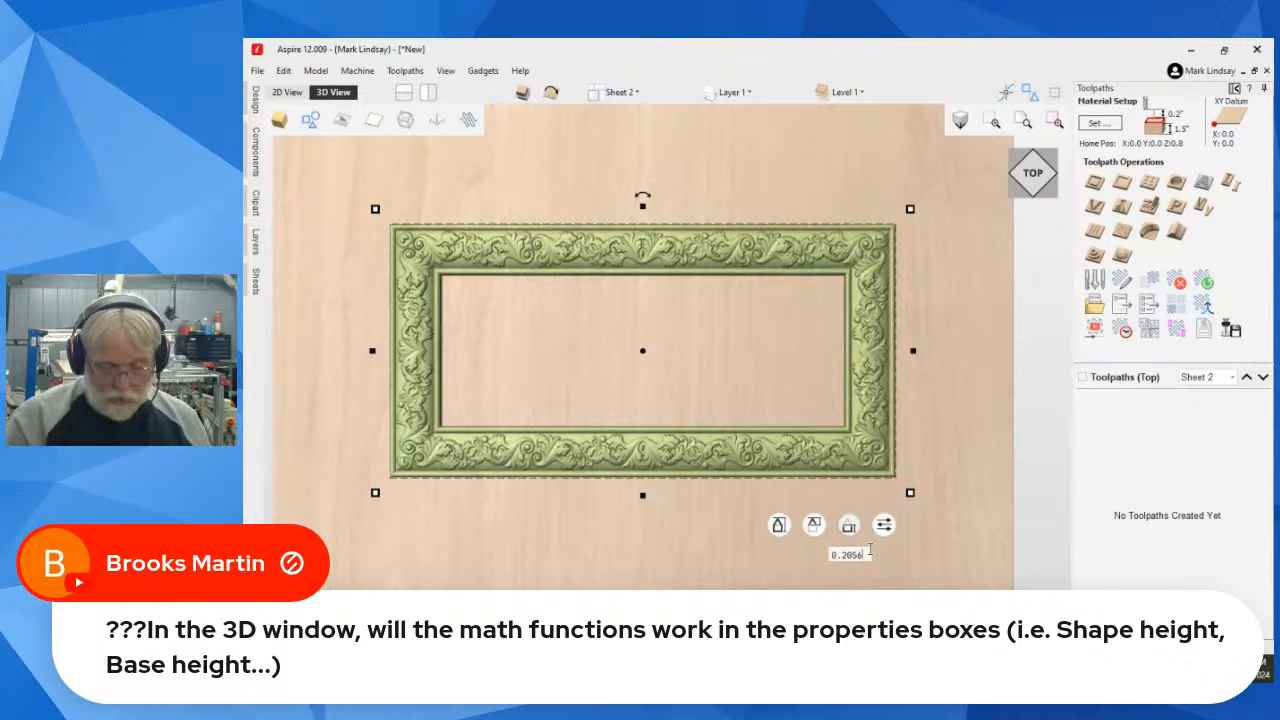
pyautogui.write('.125')
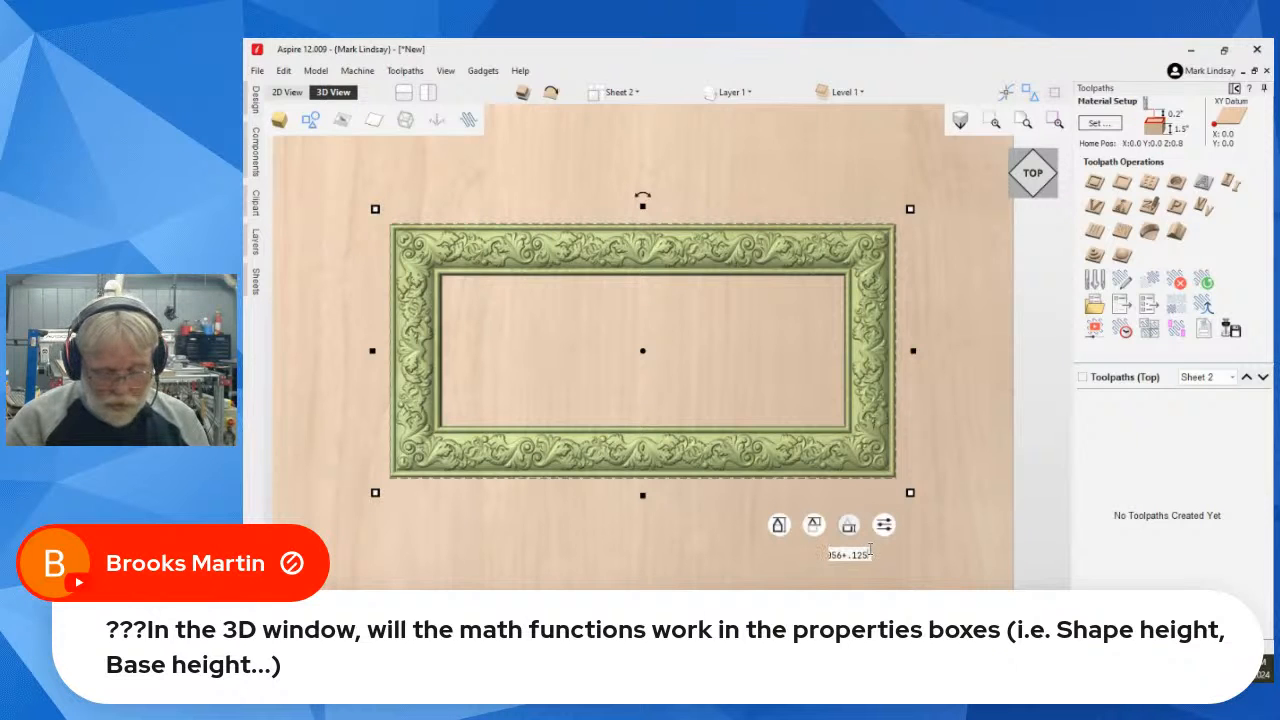
pyautogui.press('Return')
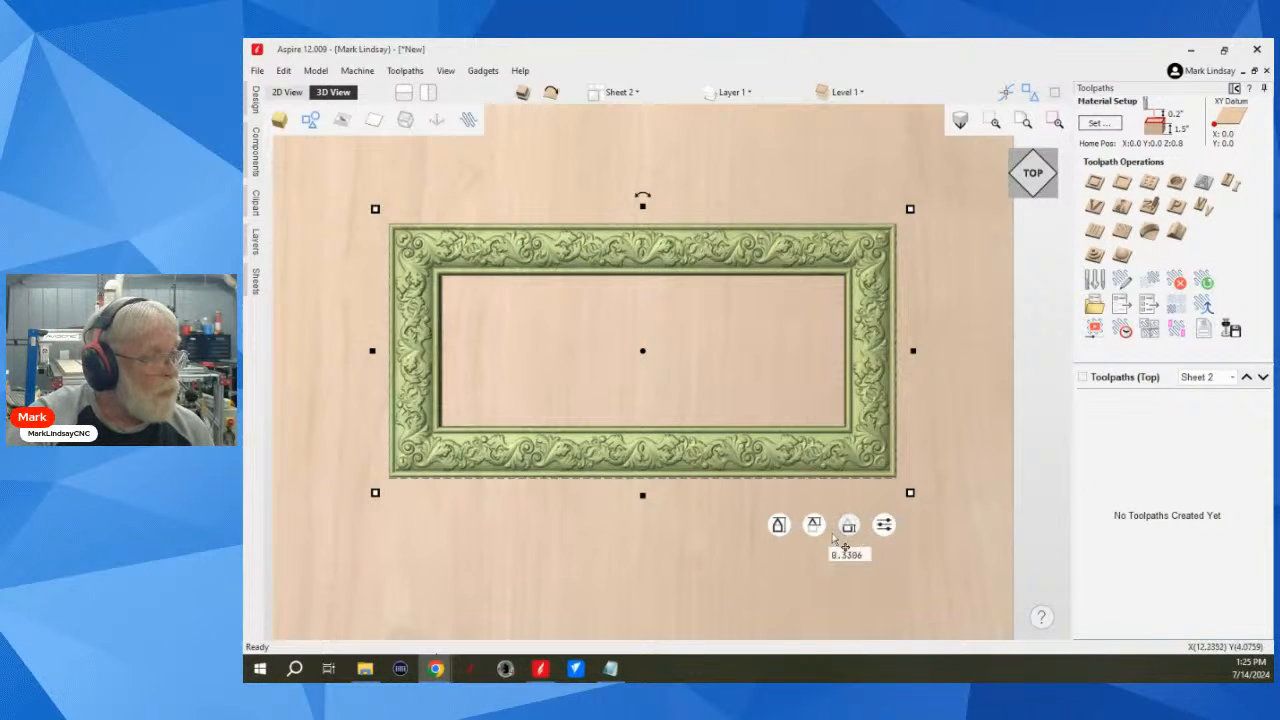
# Step: Set the frame component's shape height to 0.375 inches using a subtraction from 0.5, and examine the frame from an angle
pyautogui.moveTo(779, 527)
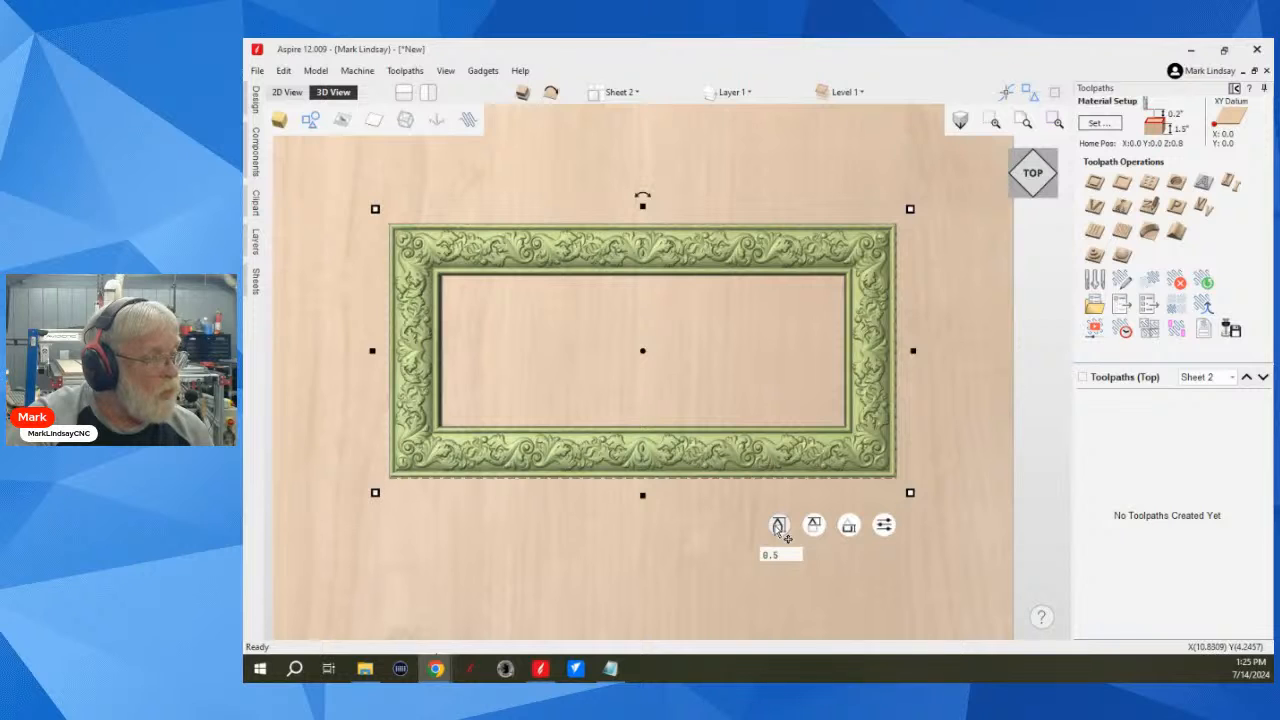
pyautogui.click(780, 530)
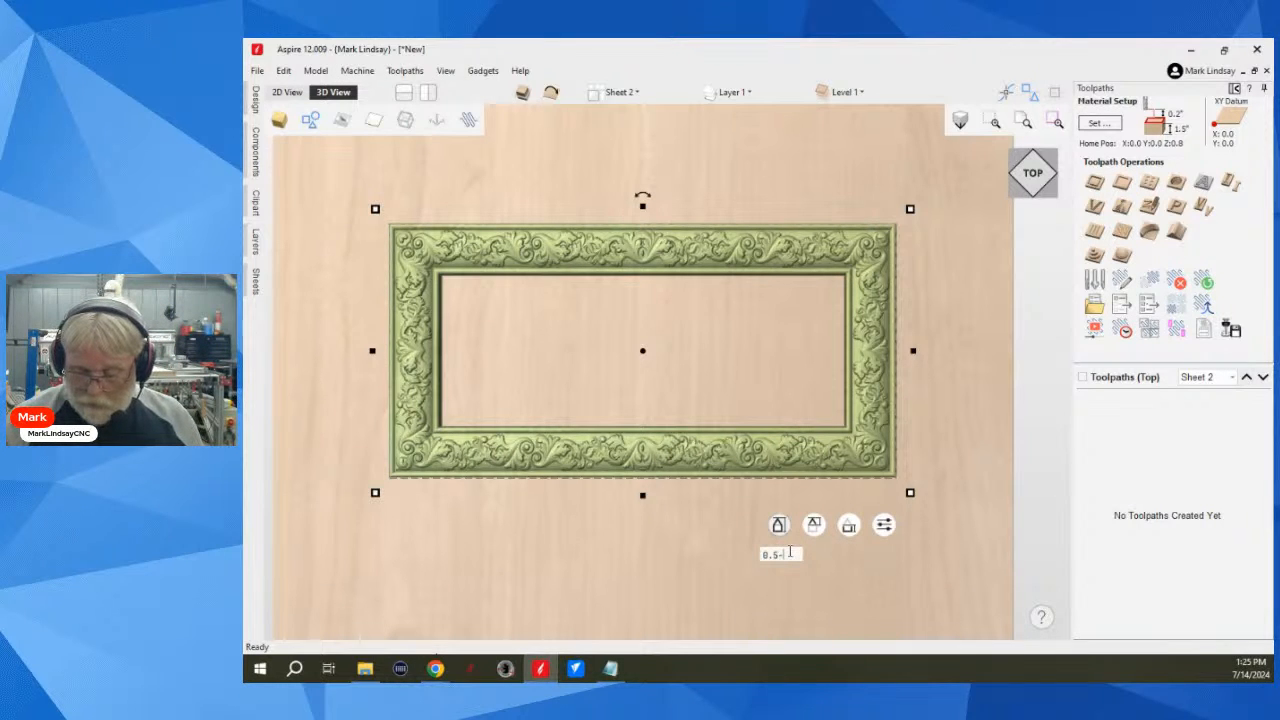
pyautogui.write('0.375')
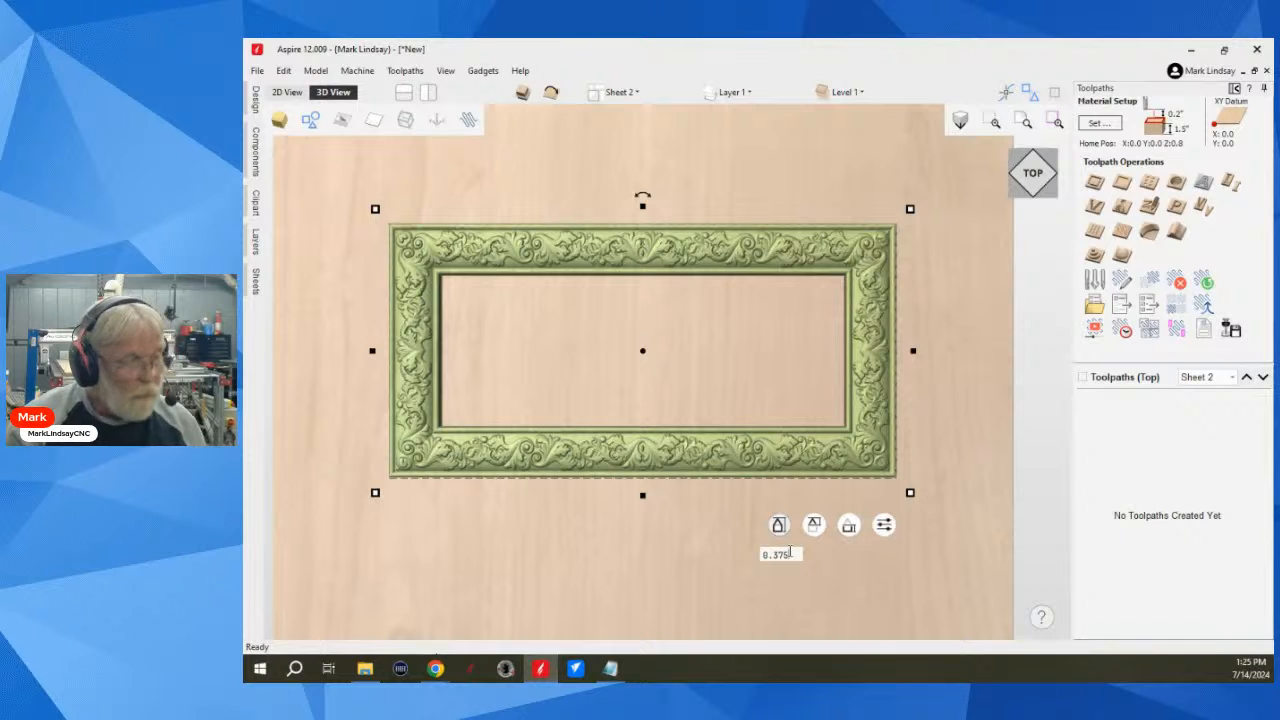
pyautogui.press('Return')
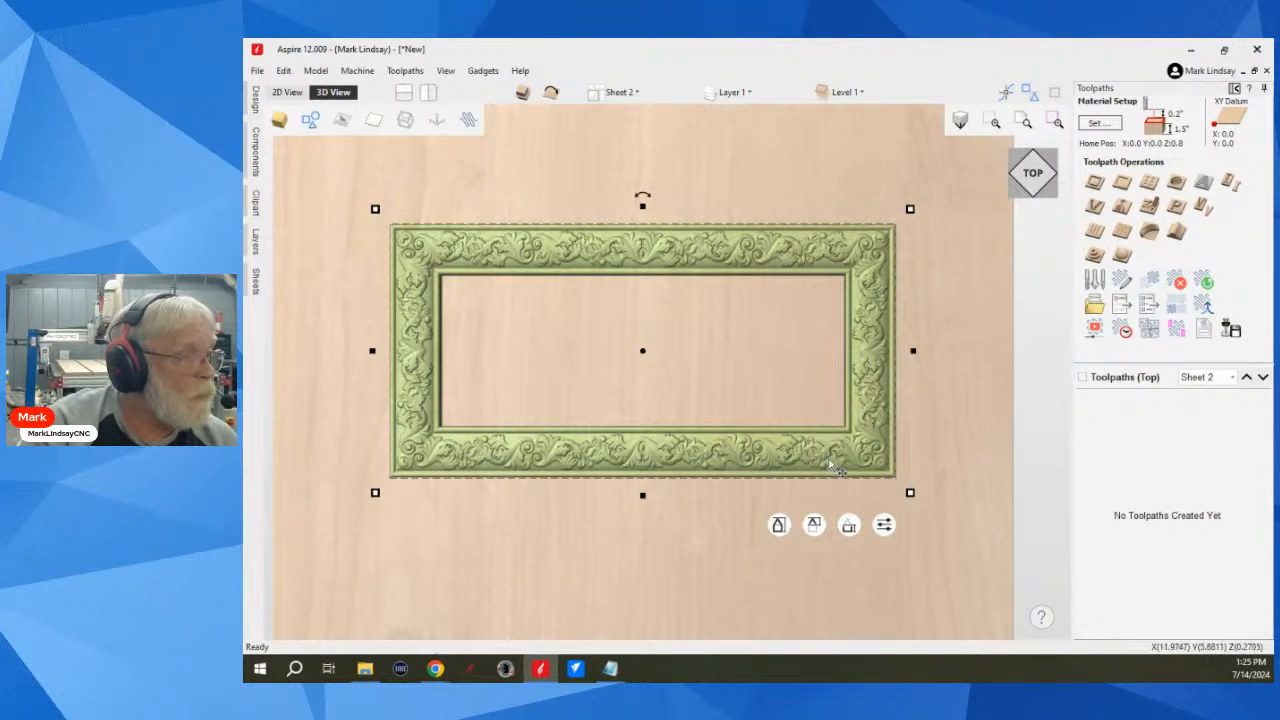
pyautogui.moveTo(623, 572); pyautogui.dragTo(571, 491)
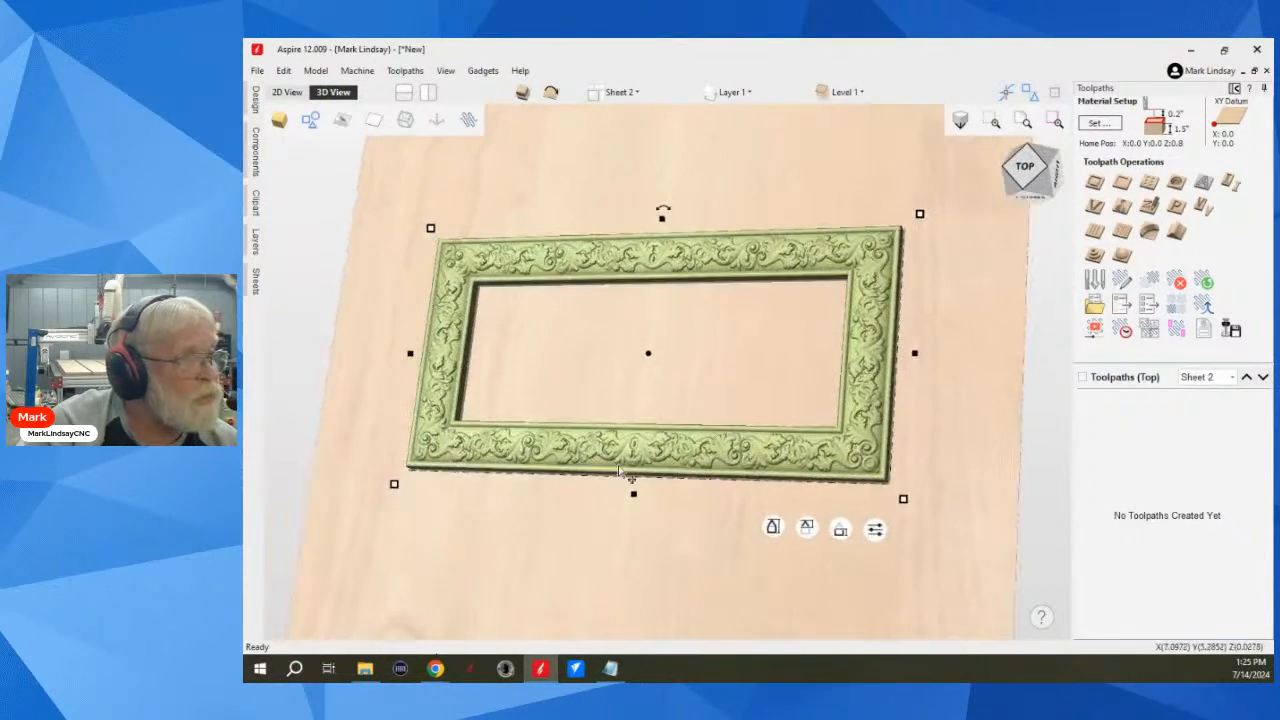
# Step: Show the design in the 2D view and make Sheet 1, with the wheel-shaped window model, the active sheet
pyautogui.click(1022, 165)
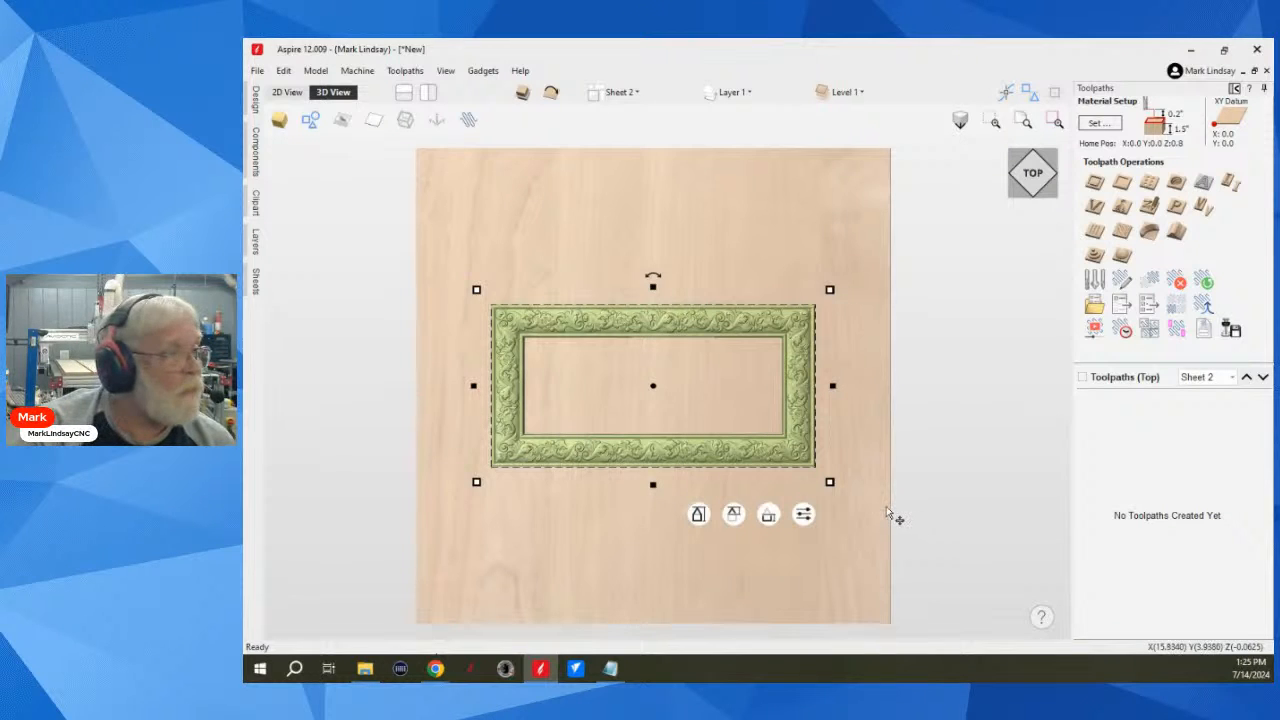
pyautogui.scroll(-2, 890, 515)
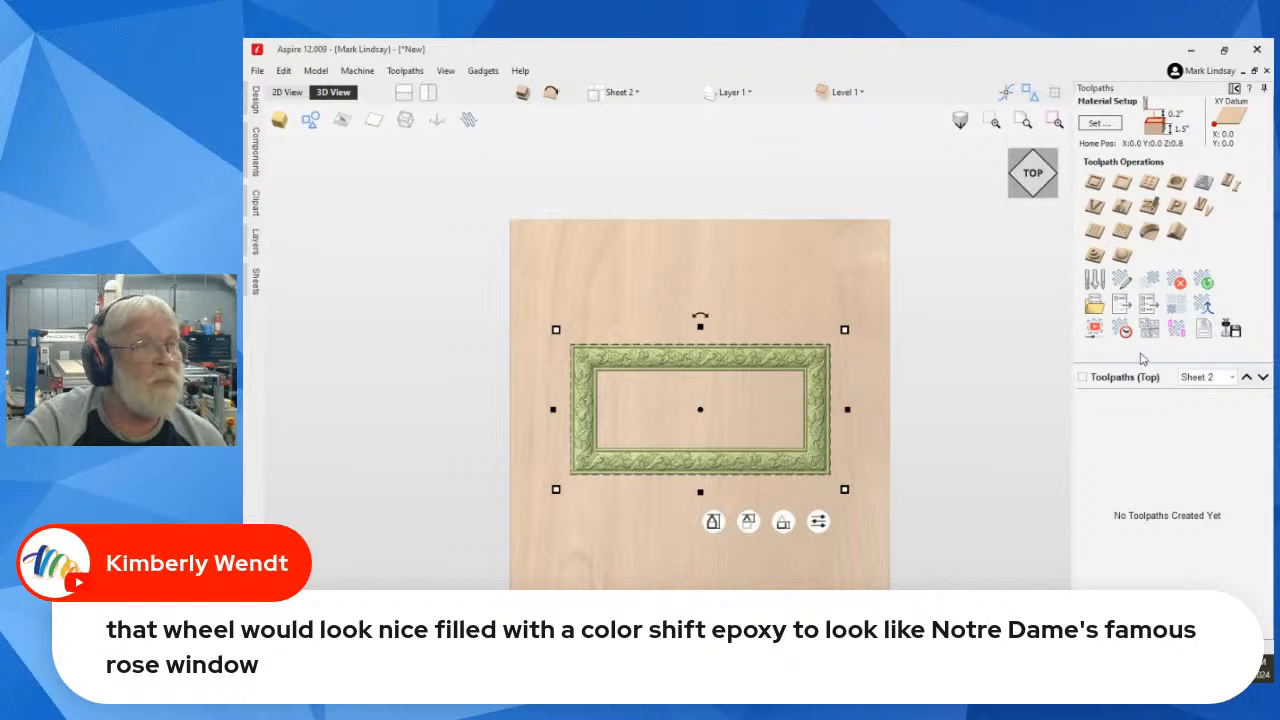
pyautogui.click(1236, 90)
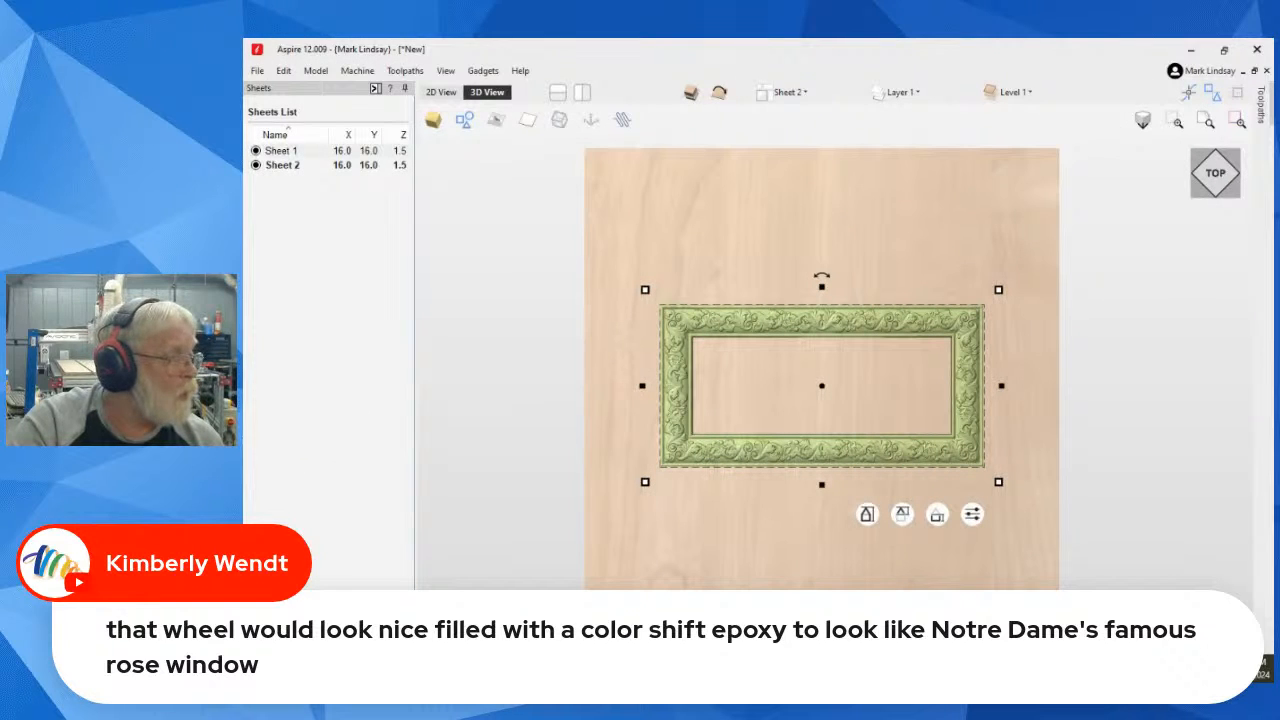
pyautogui.click(441, 92)
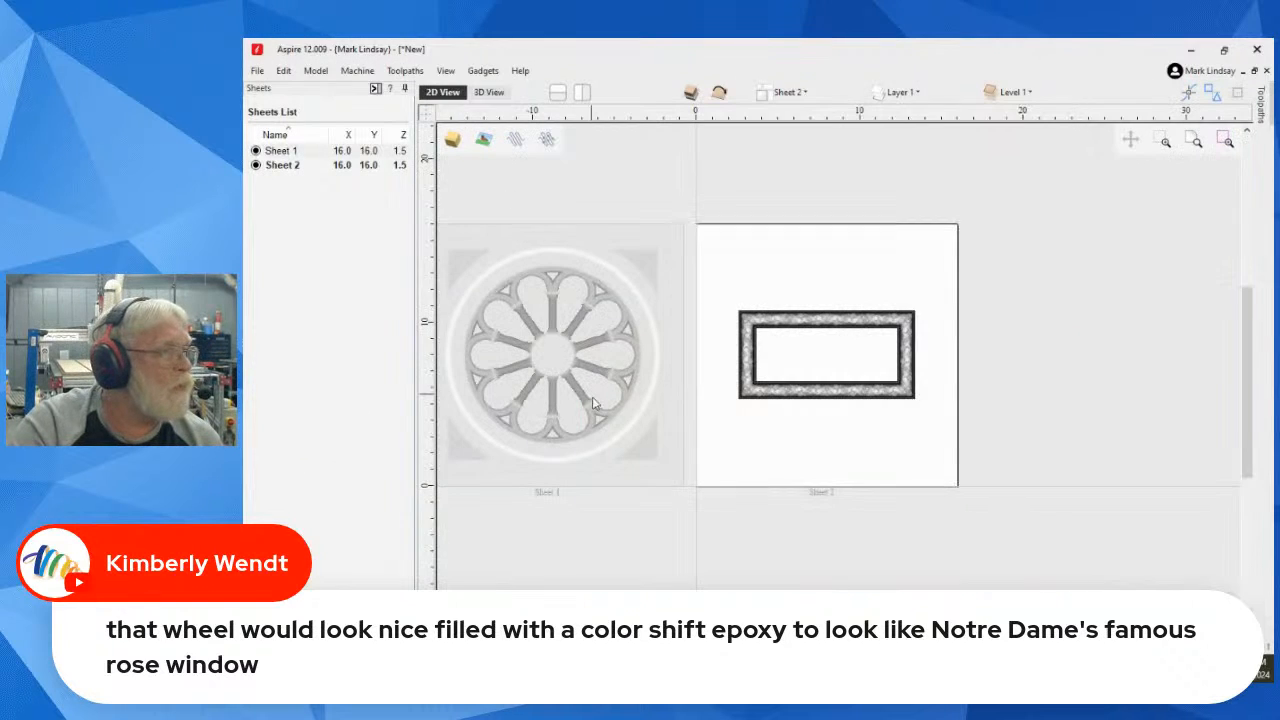
pyautogui.doubleClick(600, 346)
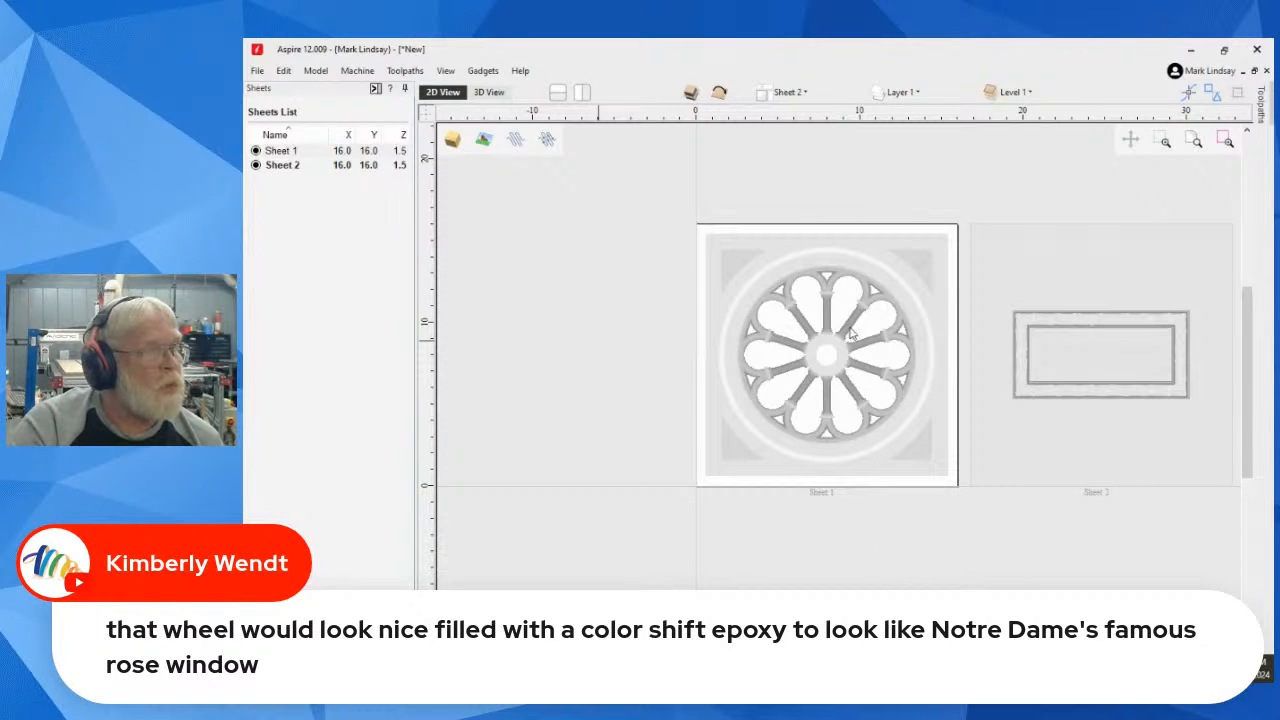
# Step: Examine the wheel window's petal-shaped openings, columns and centre hub on Sheet 1 up close and as a whole
pyautogui.scroll(3, 853, 365)
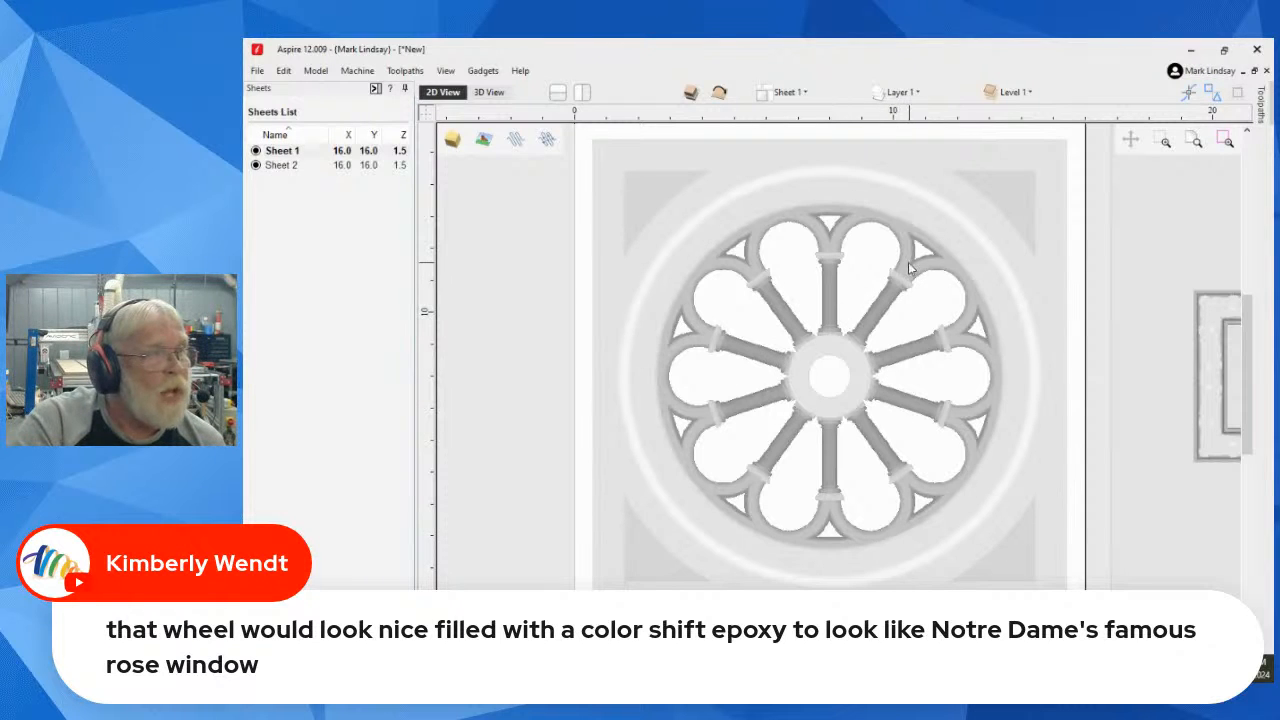
pyautogui.scroll(5, 935, 264)
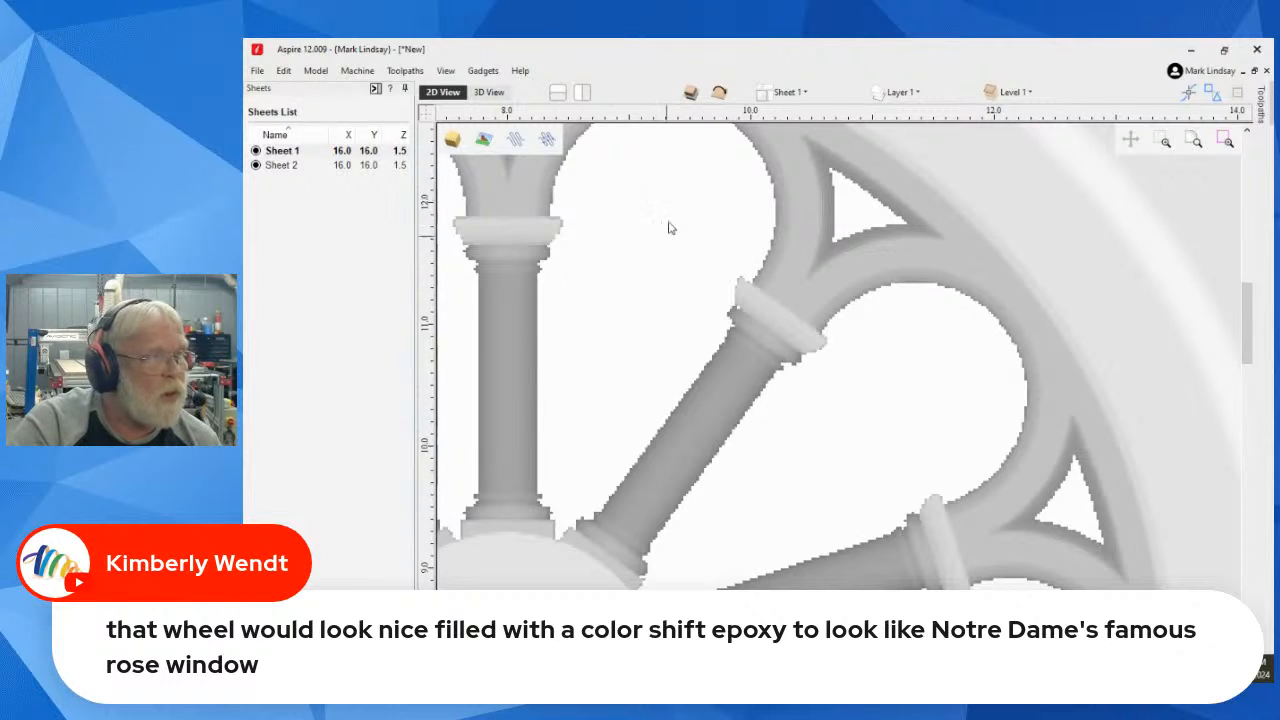
pyautogui.scroll(-3, 680, 209)
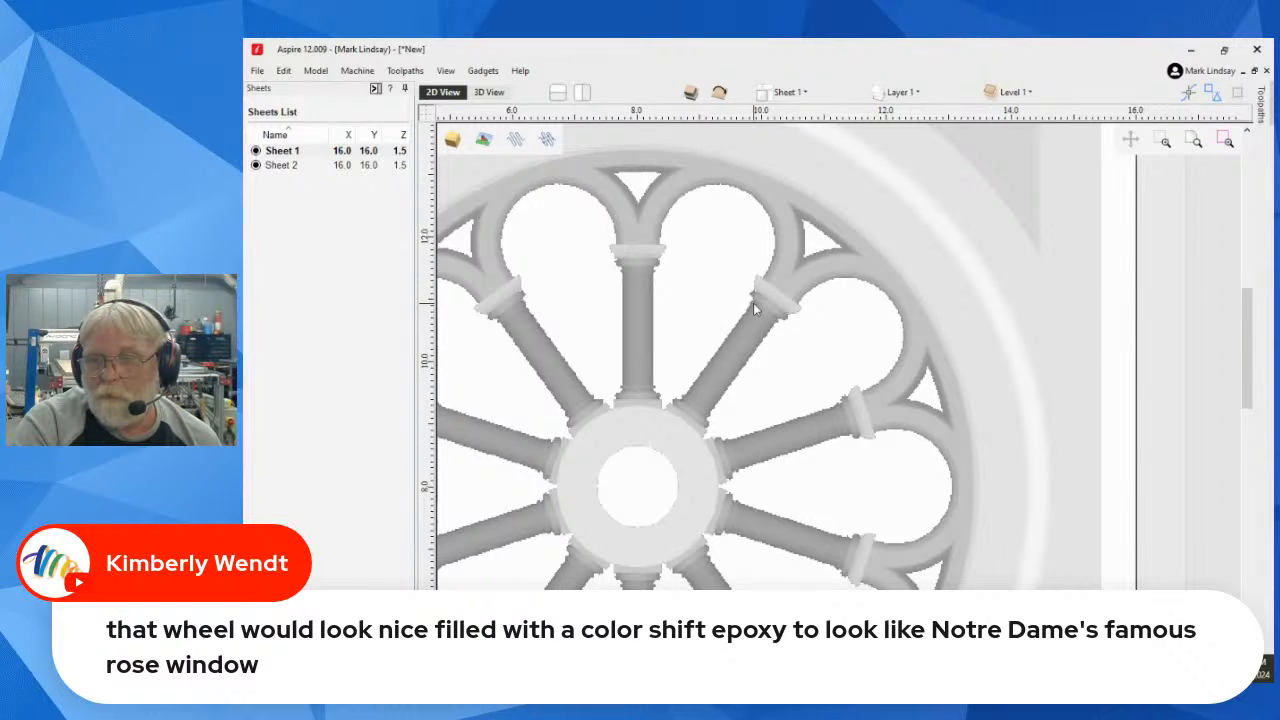
pyautogui.scroll(-4, 753, 303)
pyautogui.scroll(3, 618, 442)
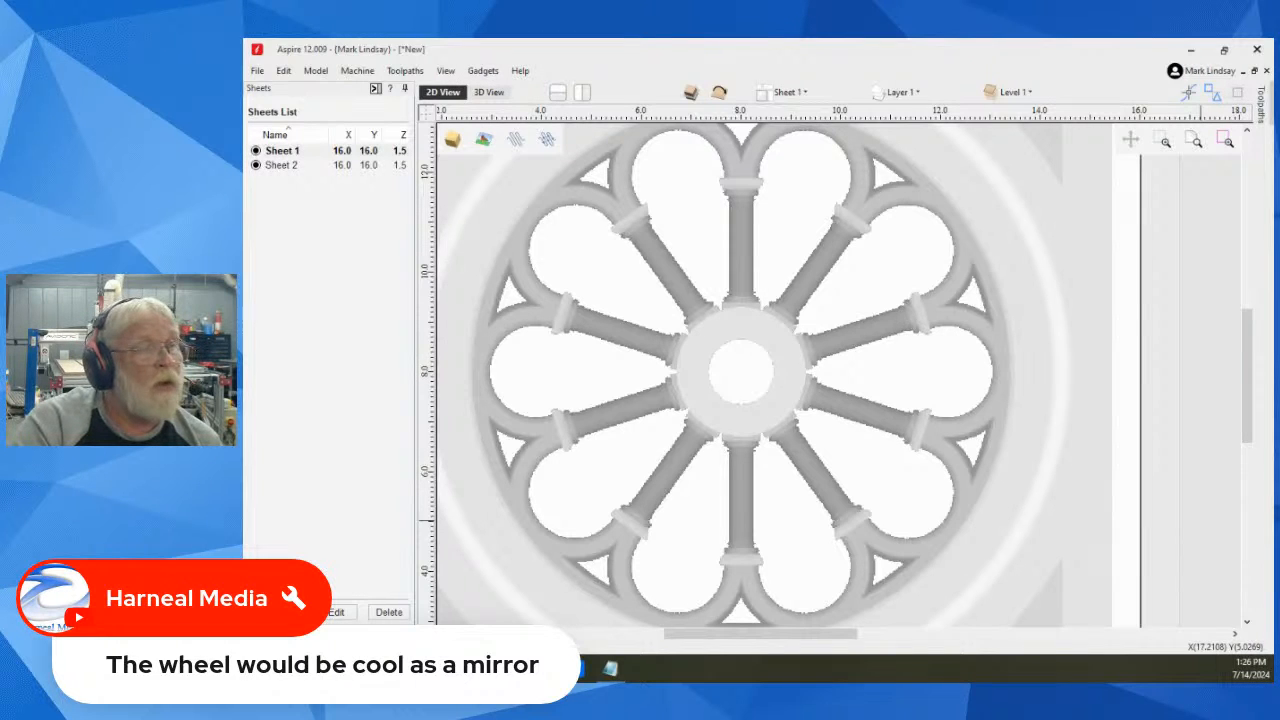
pyautogui.scroll(-3, 757, 441)
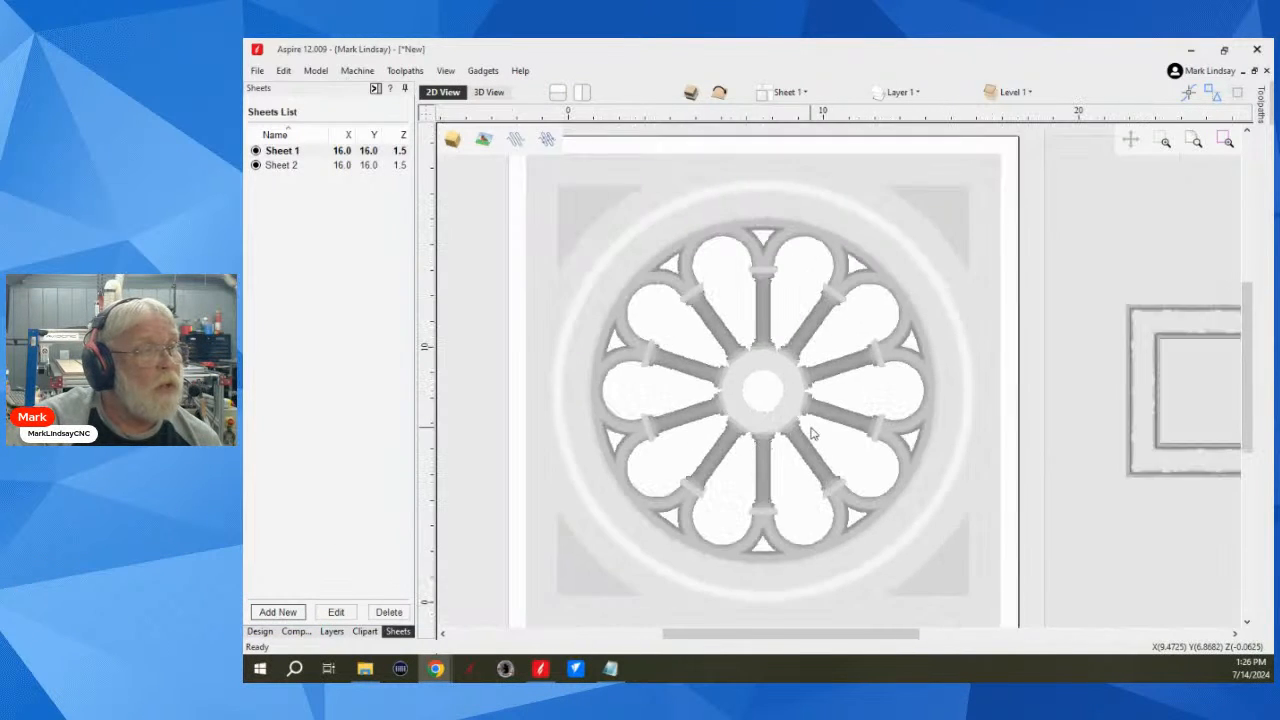